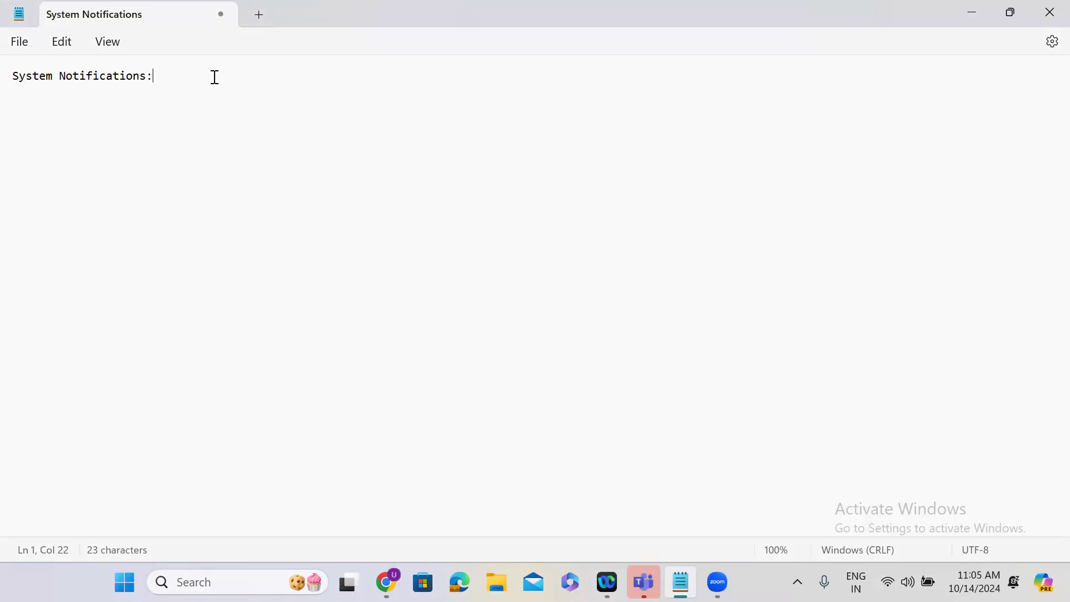
Add Email and Push as separate entries under the System Notifications heading, with a blank line between them.
{"action": "key", "text": "Return"}
{"action": "key", "text": "Return"}
{"action": "type", "text": "Email"}
{"action": "key", "text": "Return"}
{"action": "key", "text": "Return"}
{"action": "left_click", "coordinate": [56, 111]}
{"action": "key", "text": "Return"}
{"action": "type", "text": "Push"}
{"action": "key", "text": "Return"}
{"action": "key", "text": "Return"}
Add Provider as the third entry in the System Notifications list, below Push.
{"action": "left_click", "coordinate": [53, 134]}
{"action": "key", "text": "Return"}
{"action": "key", "text": "Return"}
{"action": "type", "text": "P"}
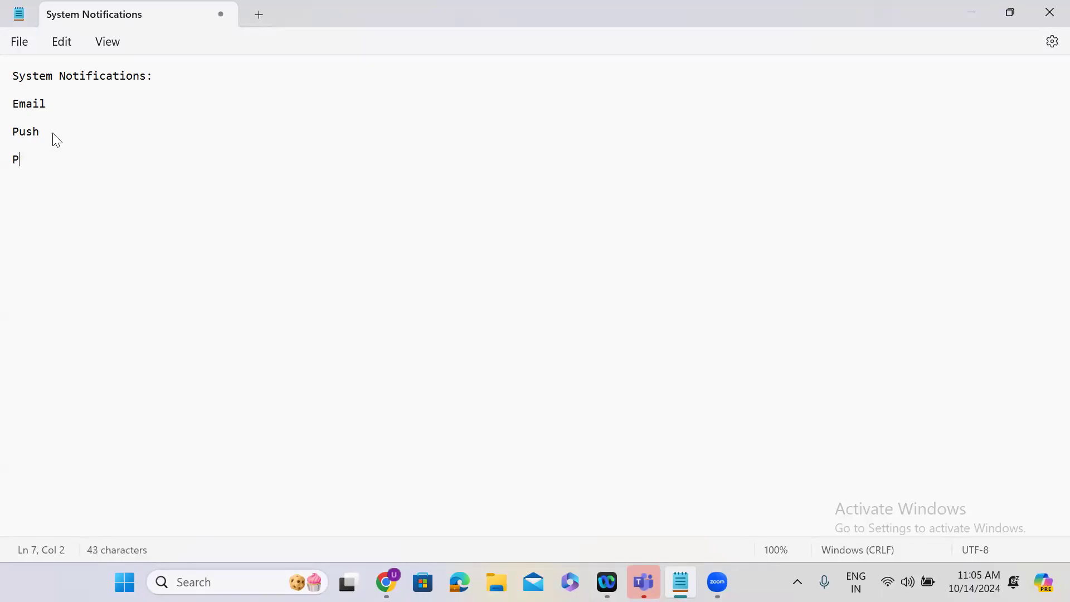
{"action": "type", "text": "rovider"}
{"action": "key", "text": "Return"}
{"action": "key", "text": "Return"}
Switch to the ServiceNow instance in Chrome and view its notifications.
{"action": "left_click", "coordinate": [972, 14]}
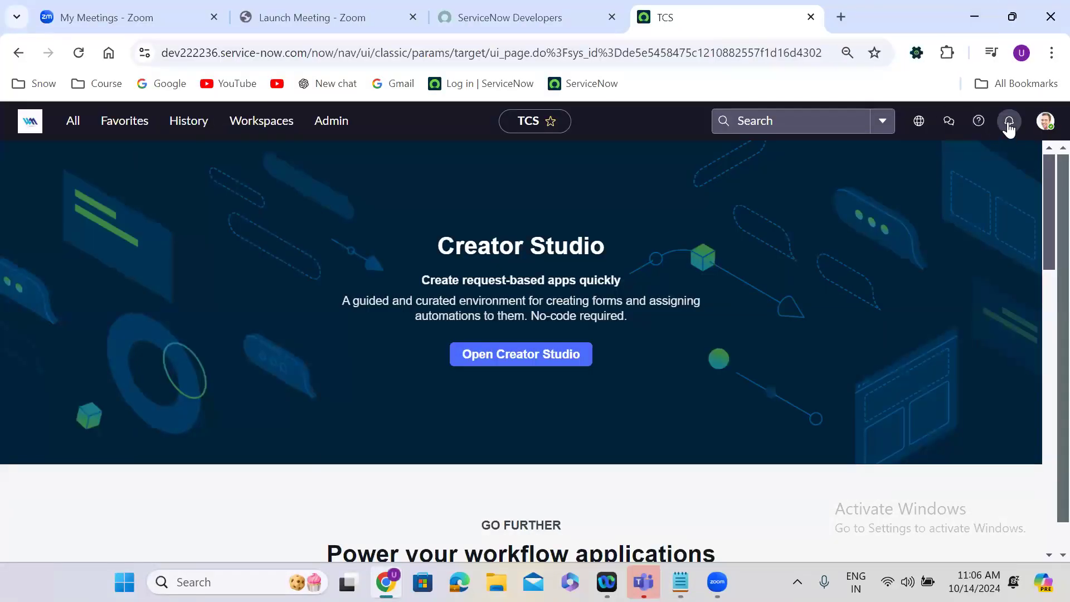
{"action": "left_click", "coordinate": [1009, 121]}
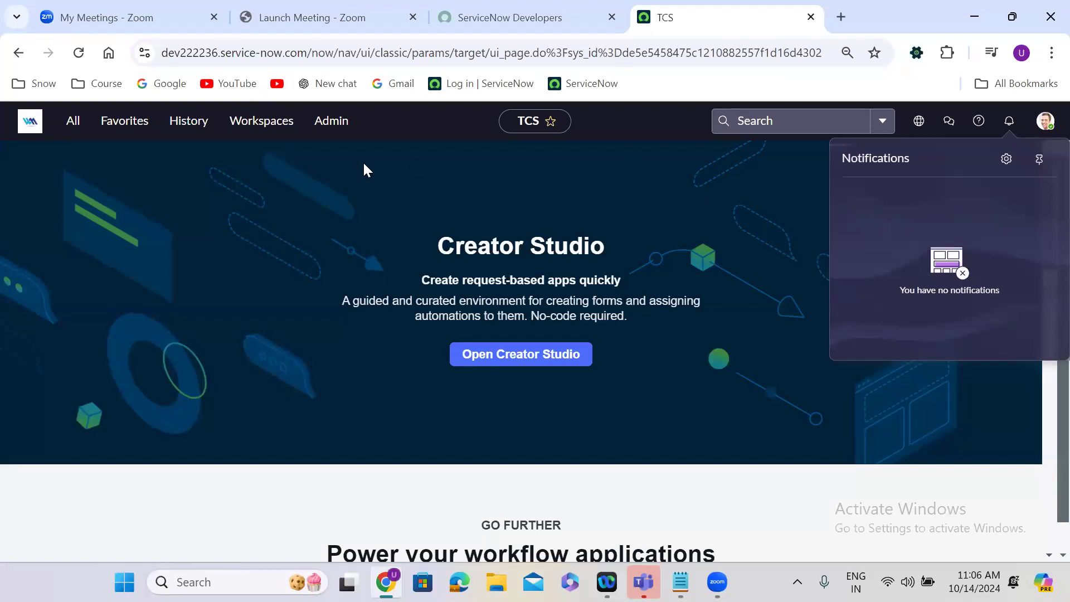
Filter the application navigator for "system notification" and collapse its Email, Push and Provider groups.
{"action": "left_click", "coordinate": [73, 122]}
{"action": "type", "text": "system n"}
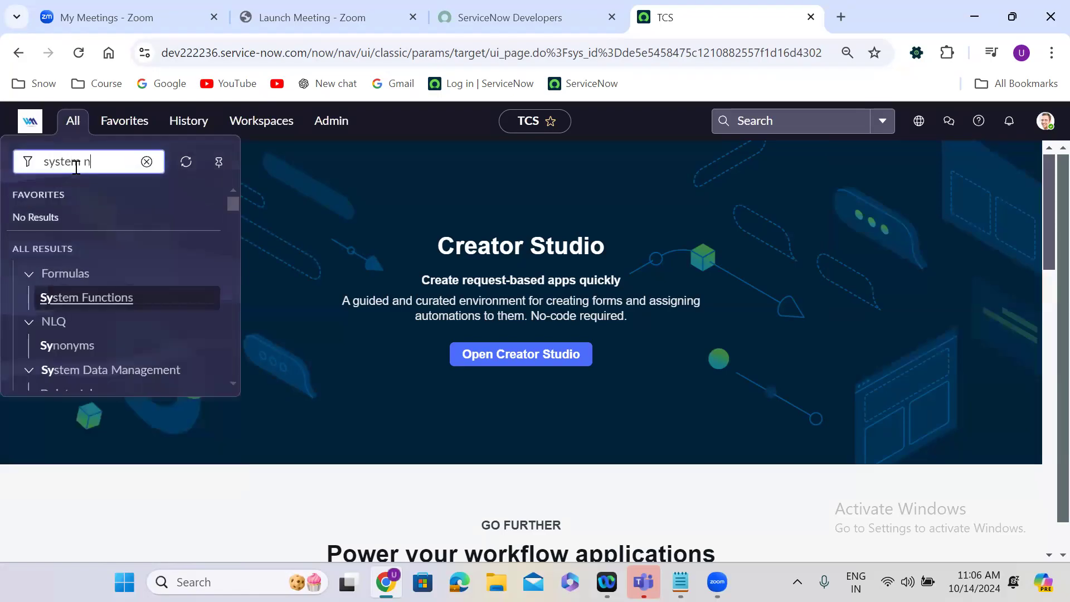
{"action": "type", "text": "otifications"}
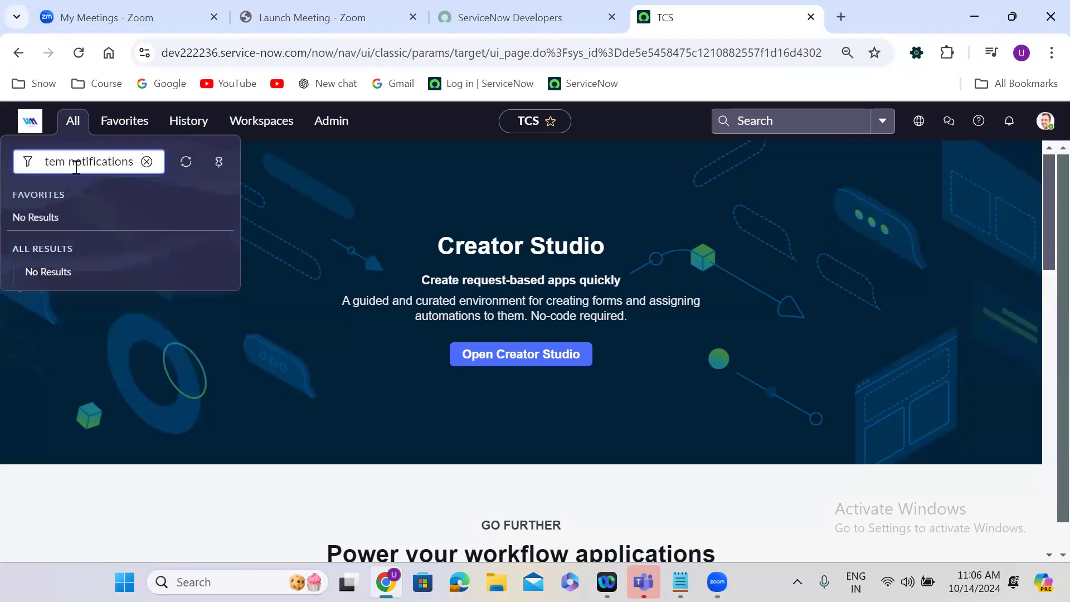
{"action": "key", "text": "BackSpace"}
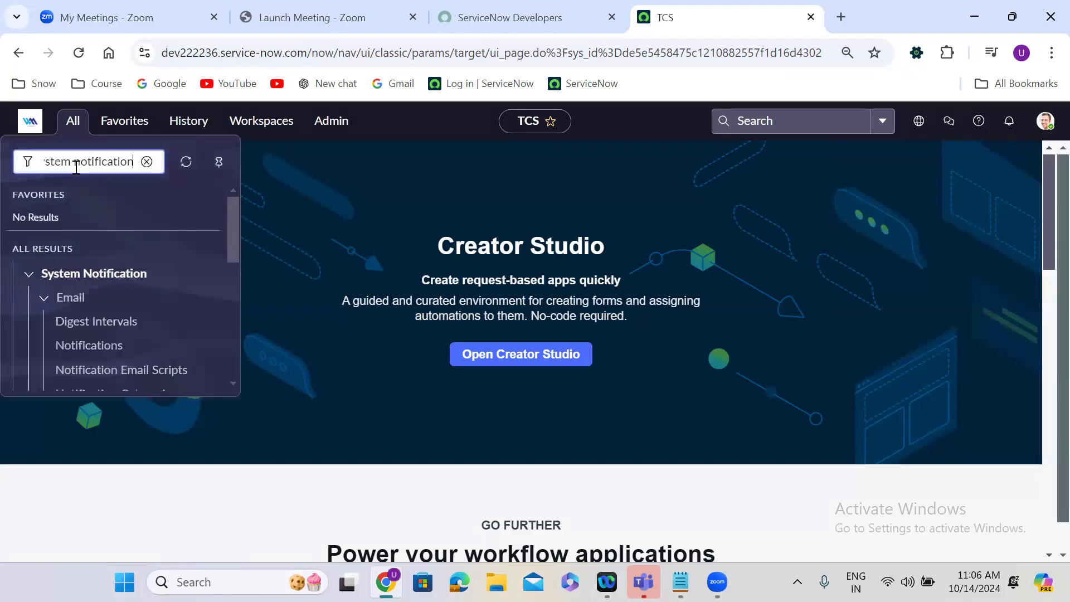
{"action": "left_click", "coordinate": [47, 301]}
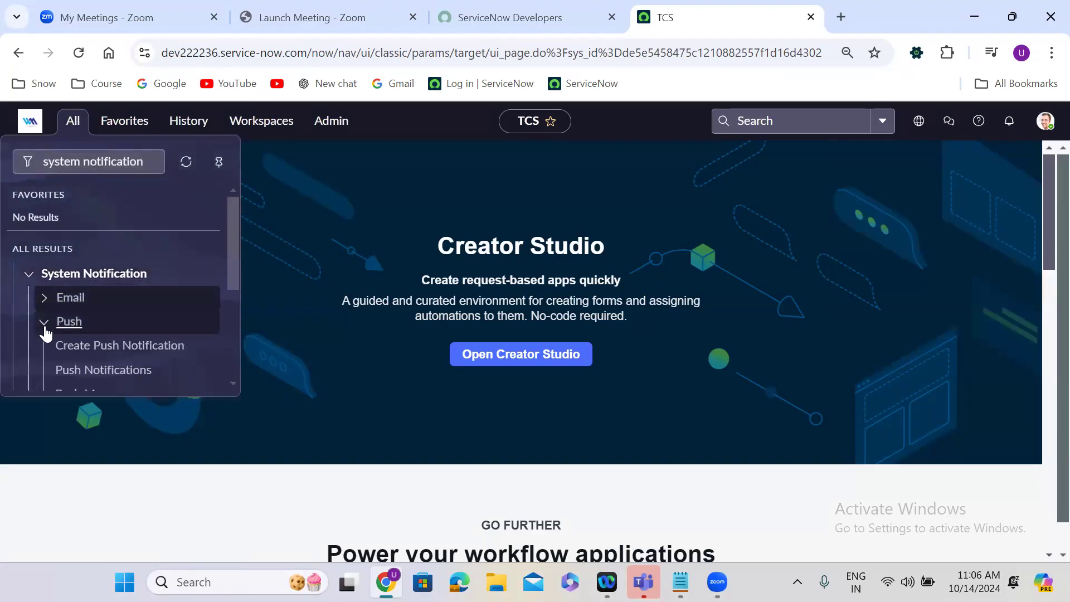
{"action": "left_click", "coordinate": [44, 326]}
{"action": "left_click", "coordinate": [45, 349]}
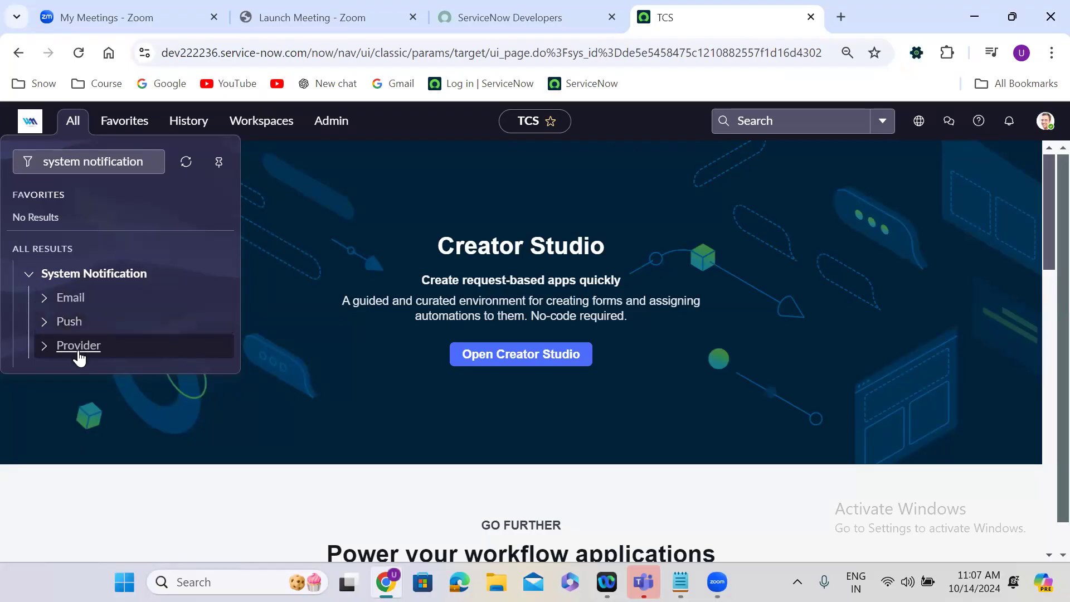
Switch back to Notepad and add the heading "Email Notifications:" below the list of notification types.
{"action": "left_click", "coordinate": [680, 582]}
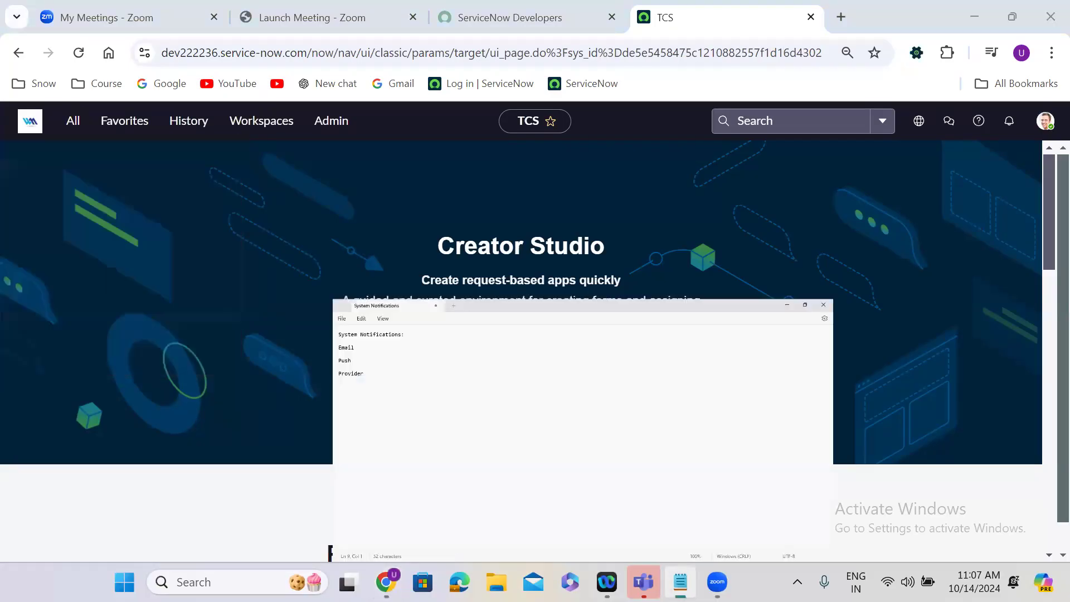
{"action": "left_click", "coordinate": [28, 206]}
{"action": "type", "text": "Email Notifications:"}
{"action": "key", "text": "Return"}
{"action": "key", "text": "Return"}
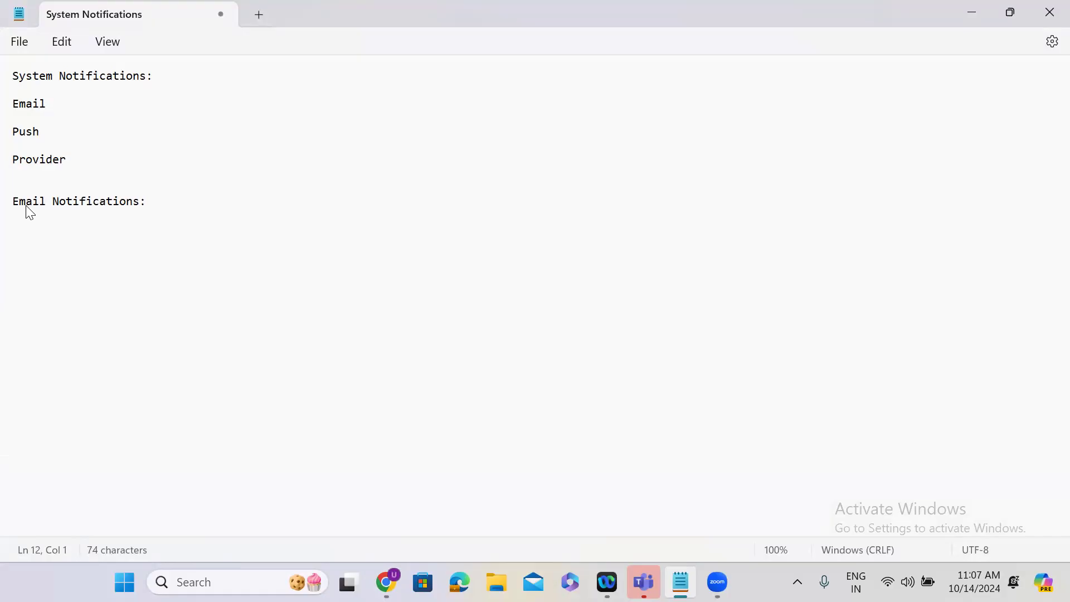
Add the line "4 ways to send Email Notifications" under the Email Notifications heading.
{"action": "type", "text": "4 ways to send Email"}
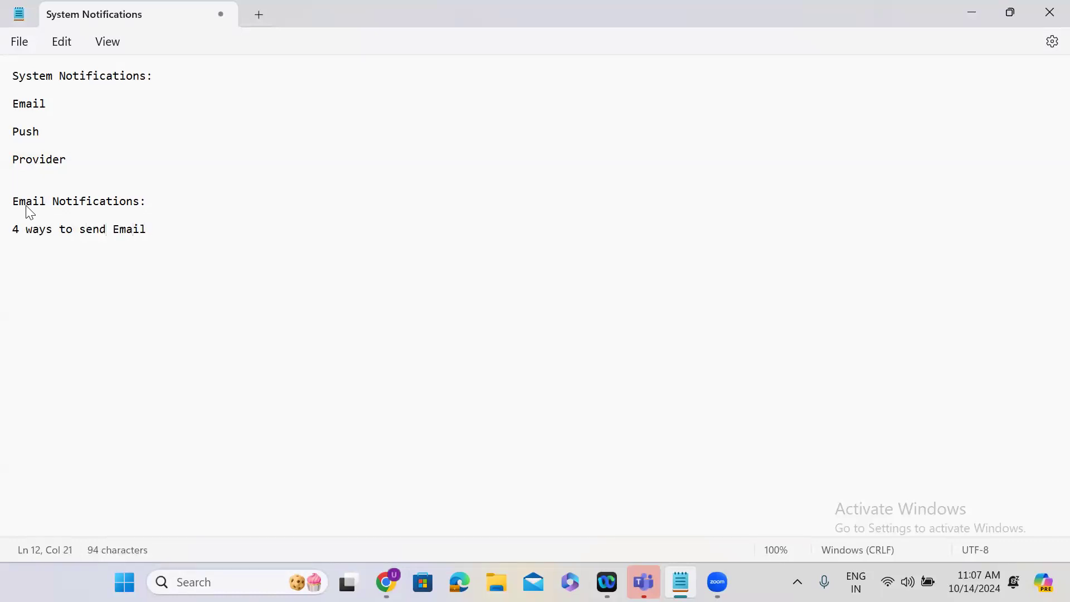
{"action": "type", "text": " Notifications"}
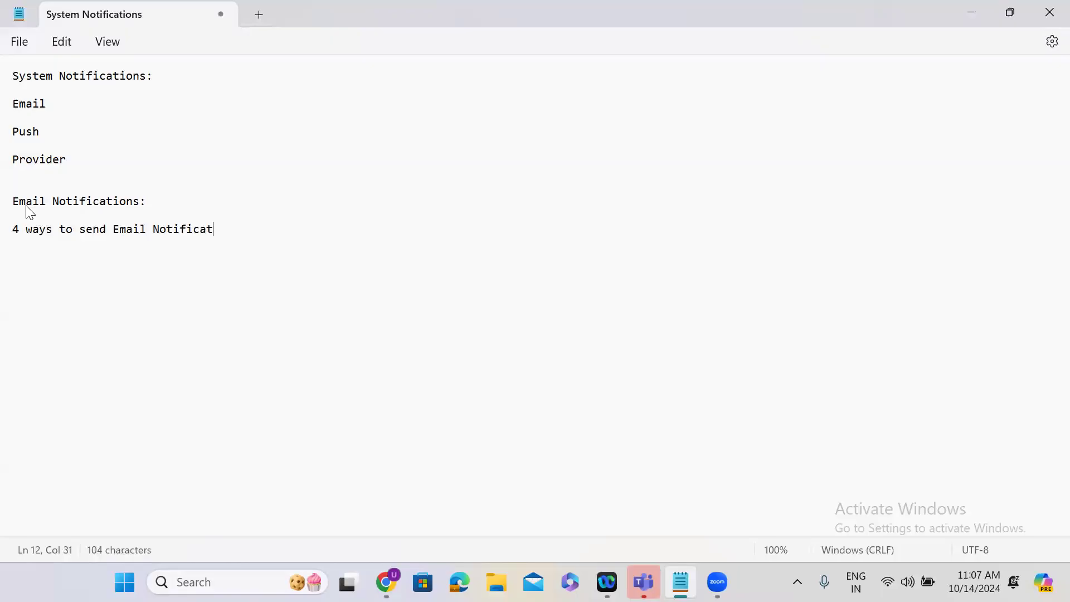
{"action": "key", "text": "Return"}
{"action": "key", "text": "Return"}
List the first two ways on separate lines: "When record inserted or updated" and "When event is fired".
{"action": "type", "text": "When recod"}
{"action": "key", "text": "BackSpace"}
{"action": "type", "text": "rd inserted or updated"}
{"action": "key", "text": "Return"}
{"action": "type", "text": "When event is fired"}
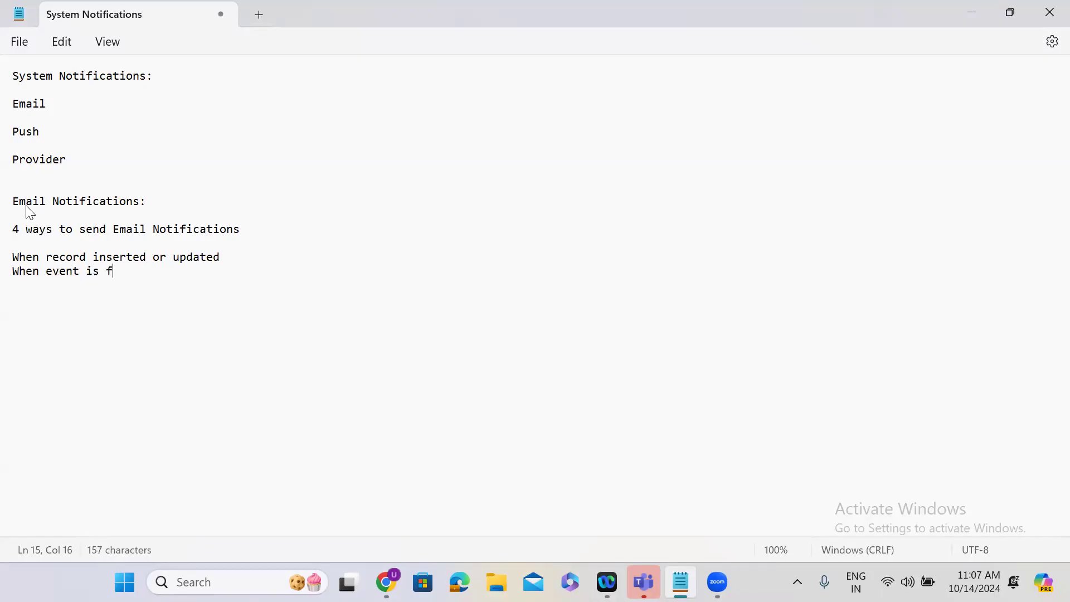
Add Workflow and Flow Designer as the last two ways, each on its own line.
{"action": "key", "text": "Return"}
{"action": "type", "text": "Workflow"}
{"action": "key", "text": "Return"}
{"action": "type", "text": "Fl"}
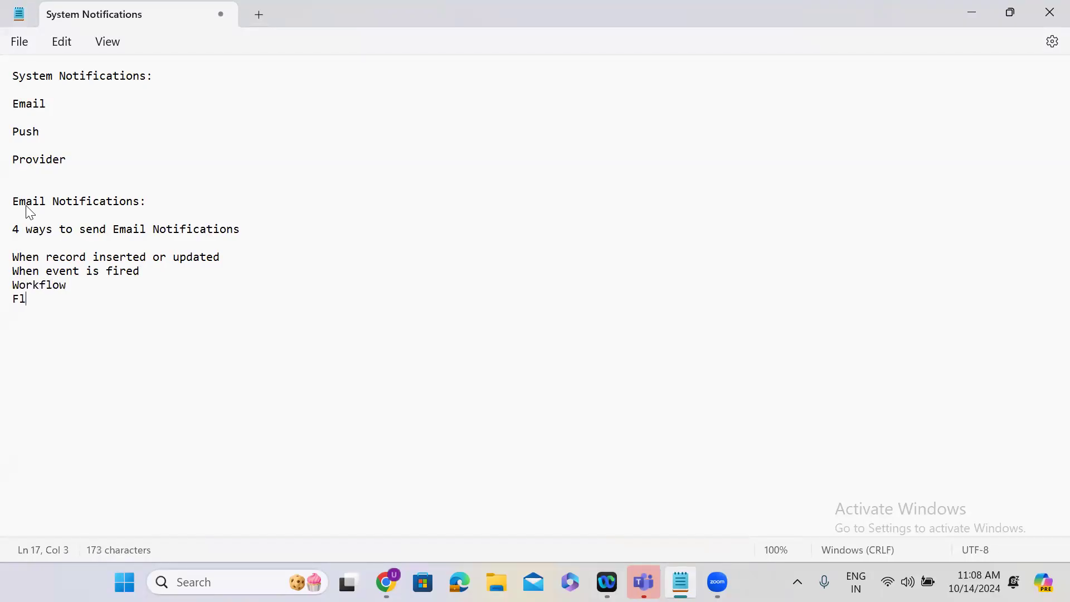
{"action": "type", "text": "ow Desif"}
{"action": "key", "text": "BackSpace"}
{"action": "type", "text": "gner"}
{"action": "key", "text": "Return"}
{"action": "key", "text": "Return"}
Insert "Outbound" at the start of the Email Notifications heading.
{"action": "left_click", "coordinate": [14, 202]}
{"action": "type", "text": "Outbound"}
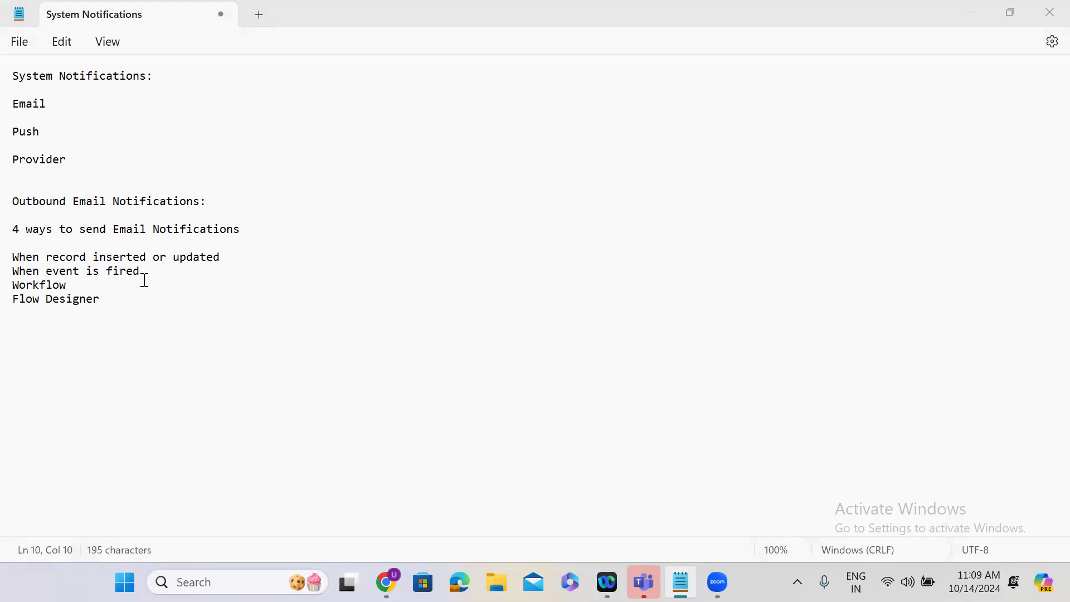
{"action": "left_click", "coordinate": [12, 202]}
{"action": "left_click_drag", "start_coordinate": [33, 203], "coordinate": [208, 200]}
{"action": "left_click", "coordinate": [210, 200]}
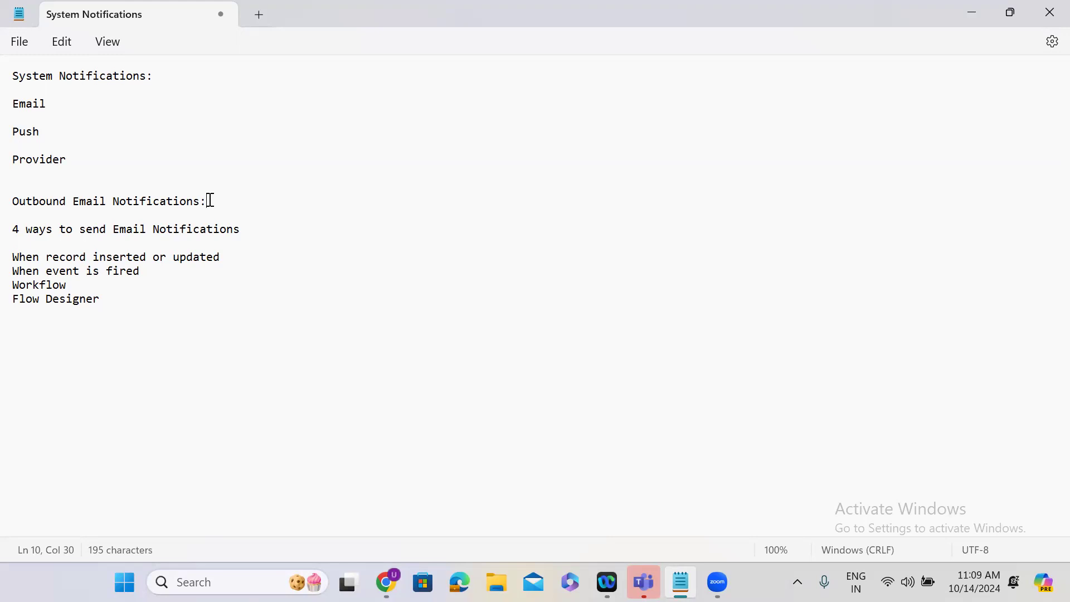
{"action": "left_click", "coordinate": [12, 201]}
{"action": "left_click_drag", "start_coordinate": [61, 205], "coordinate": [198, 202]}
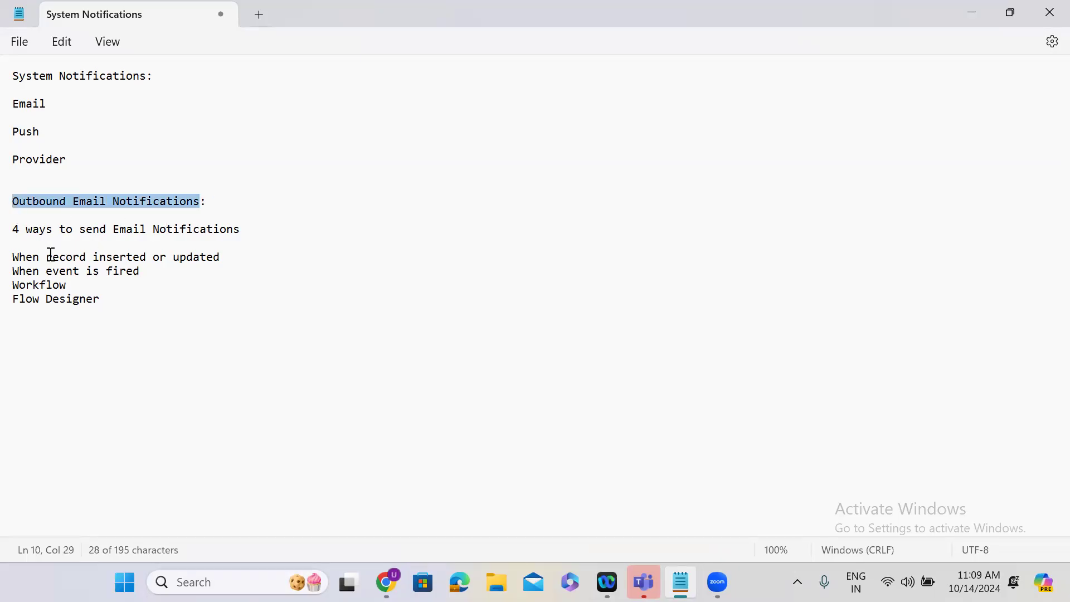
Insert "Outbound" before "Email Notifications" in the "4 ways to send" line.
{"action": "left_click", "coordinate": [112, 231]}
{"action": "type", "text": "O"}
{"action": "type", "text": "utbou"}
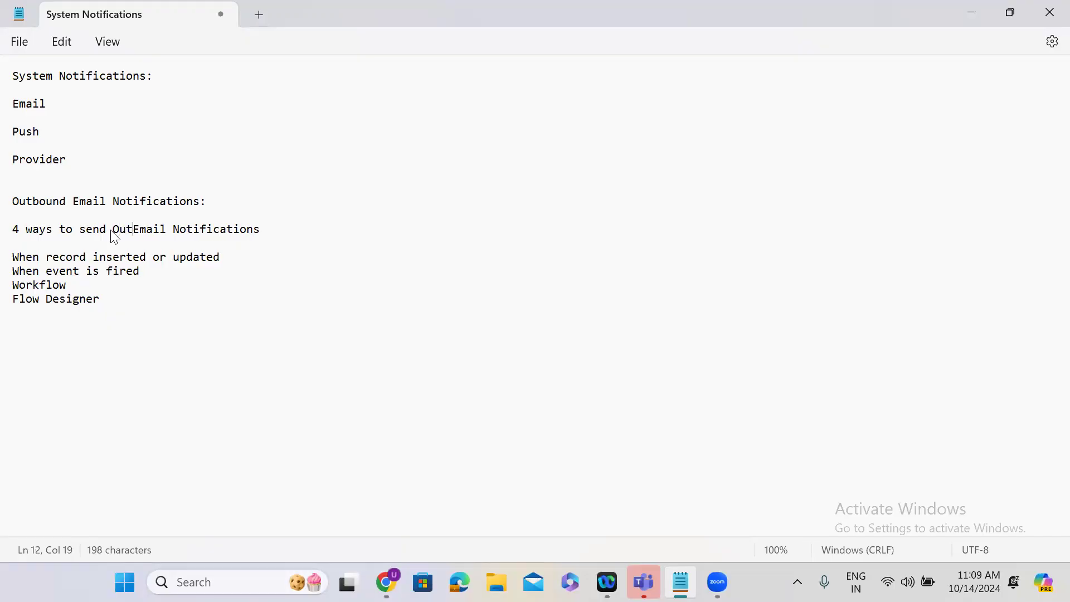
{"action": "type", "text": "nd"}
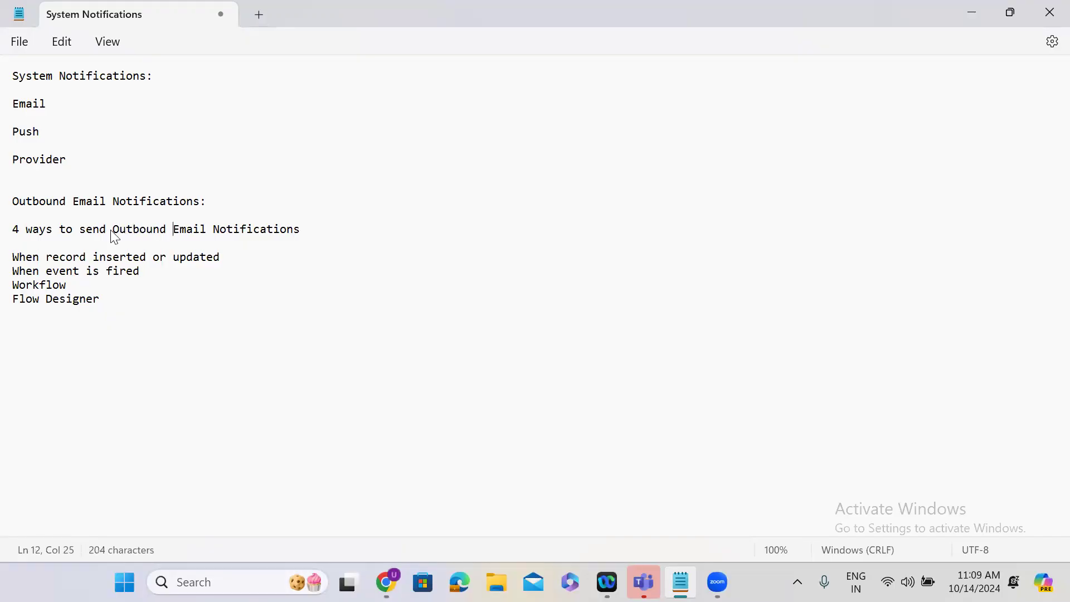
{"action": "left_click_drag", "start_coordinate": [220, 257], "coordinate": [5, 263]}
{"action": "left_click_drag", "start_coordinate": [147, 273], "coordinate": [7, 274]}
{"action": "left_click_drag", "start_coordinate": [85, 285], "coordinate": [7, 292]}
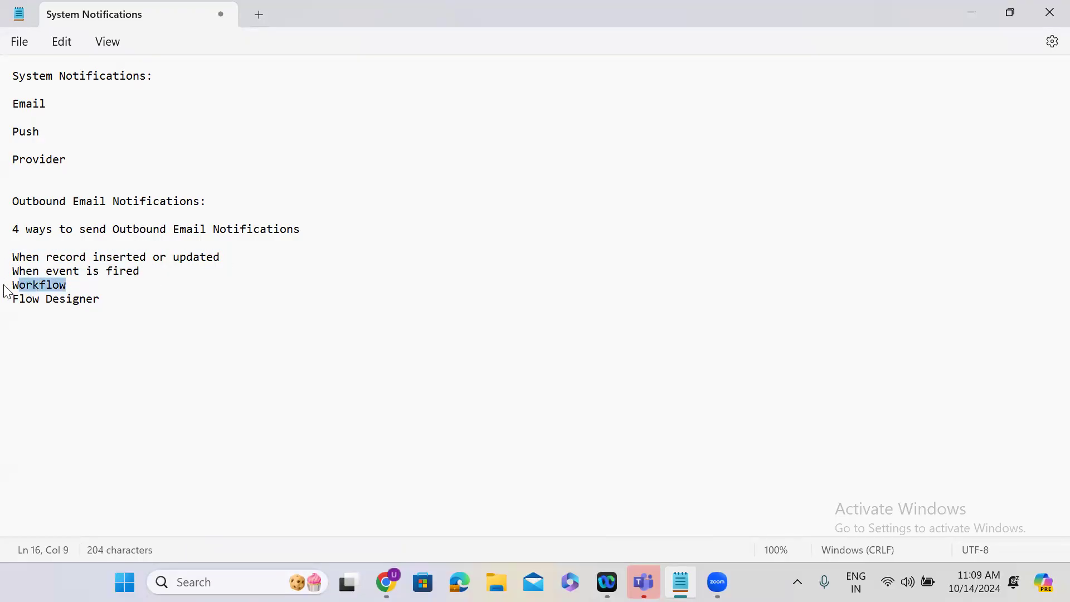
{"action": "left_click_drag", "start_coordinate": [102, 300], "coordinate": [21, 310]}
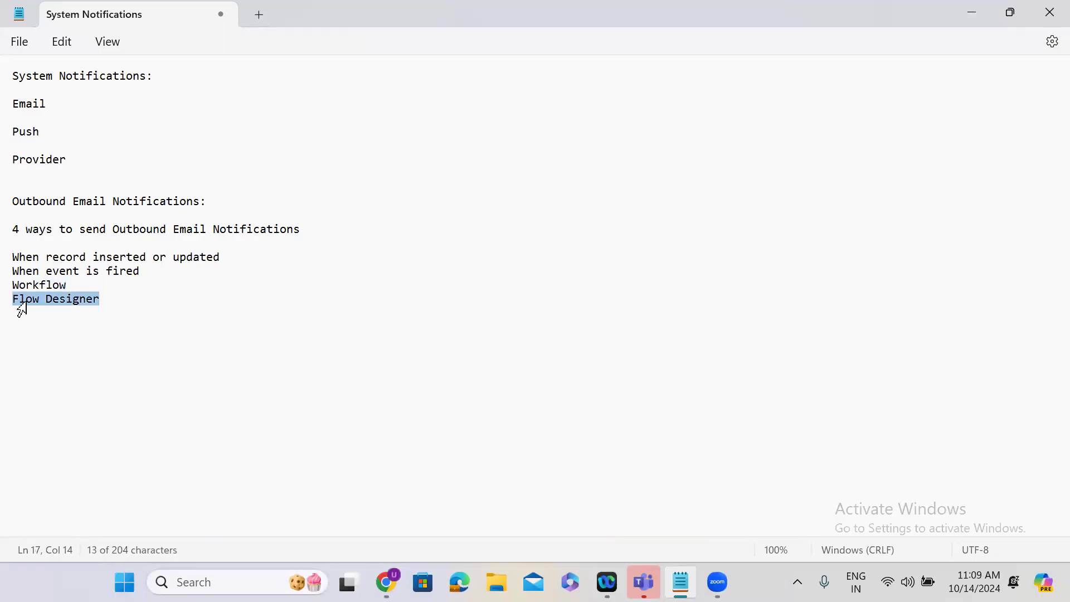
{"action": "left_click", "coordinate": [130, 298]}
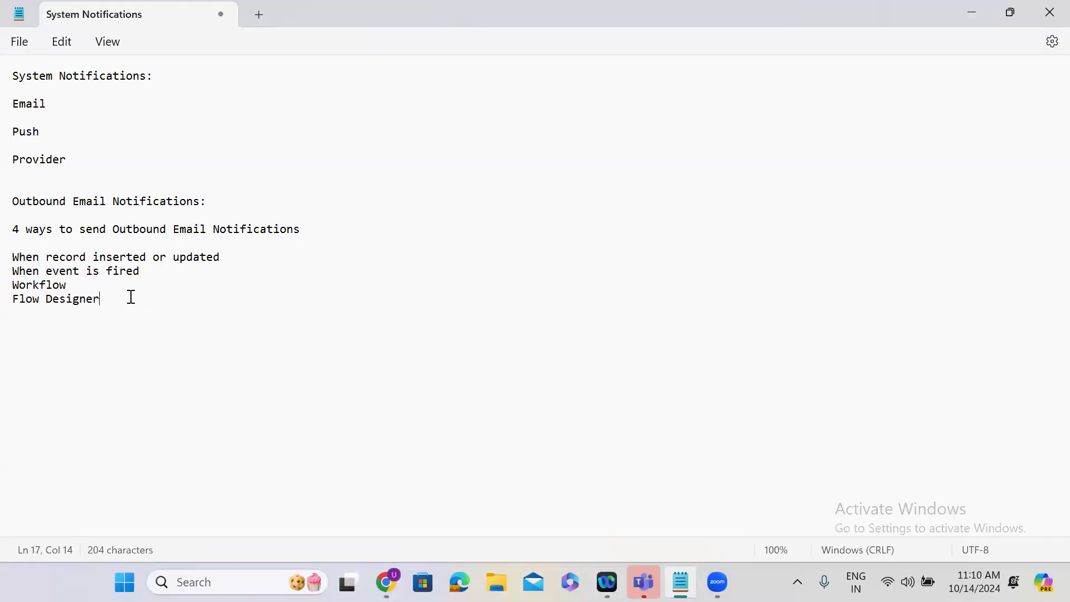
Switch to ServiceNow in Chrome and open the Notifications list from the Email group of System Notification.
{"action": "left_click", "coordinate": [964, 10]}
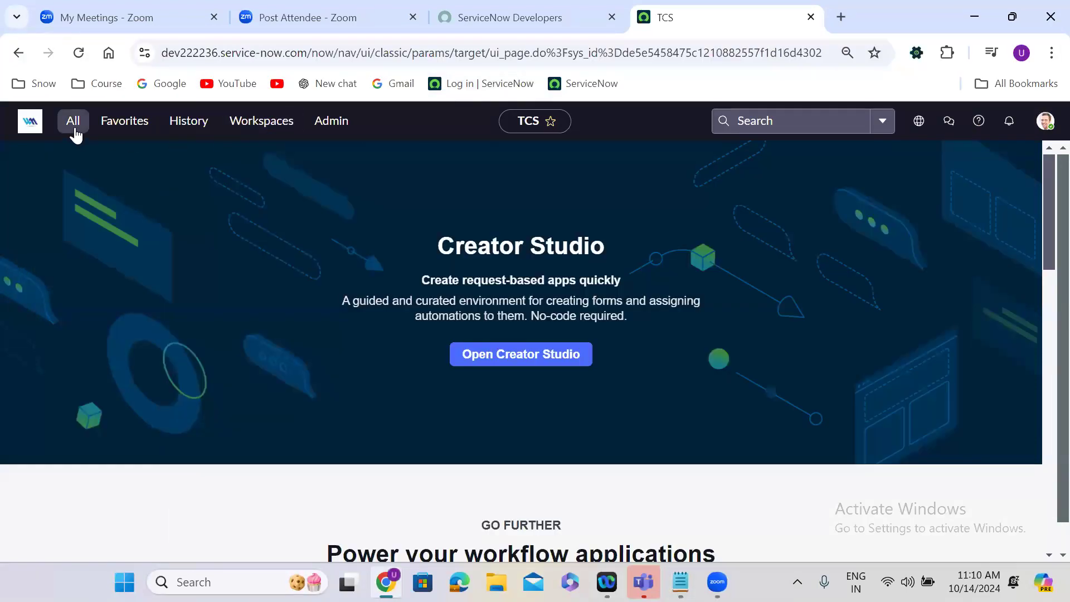
{"action": "left_click", "coordinate": [75, 130]}
{"action": "left_click", "coordinate": [48, 302]}
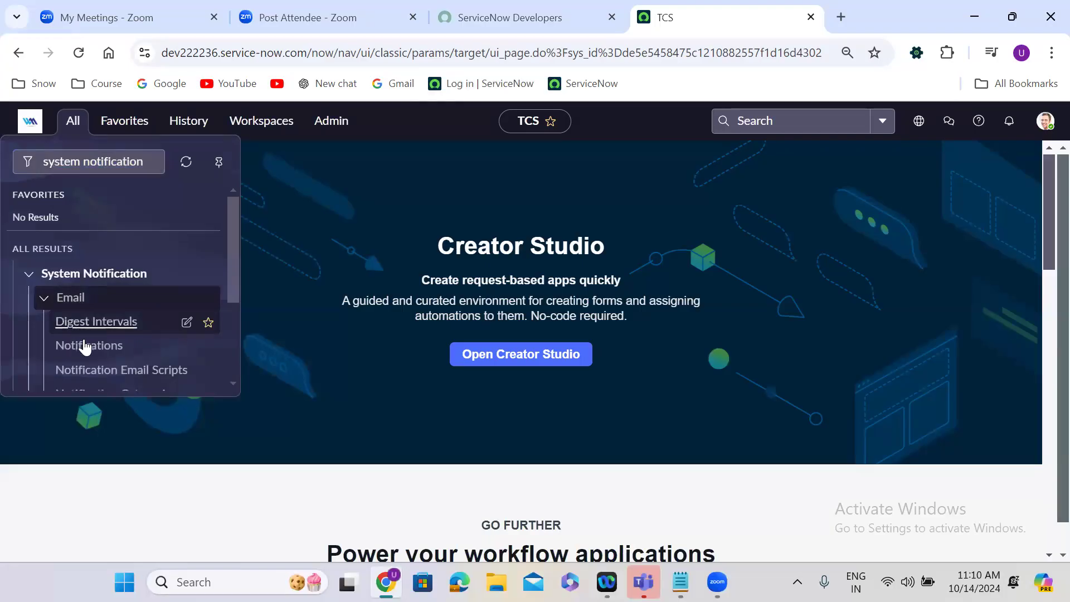
{"action": "left_click", "coordinate": [87, 347]}
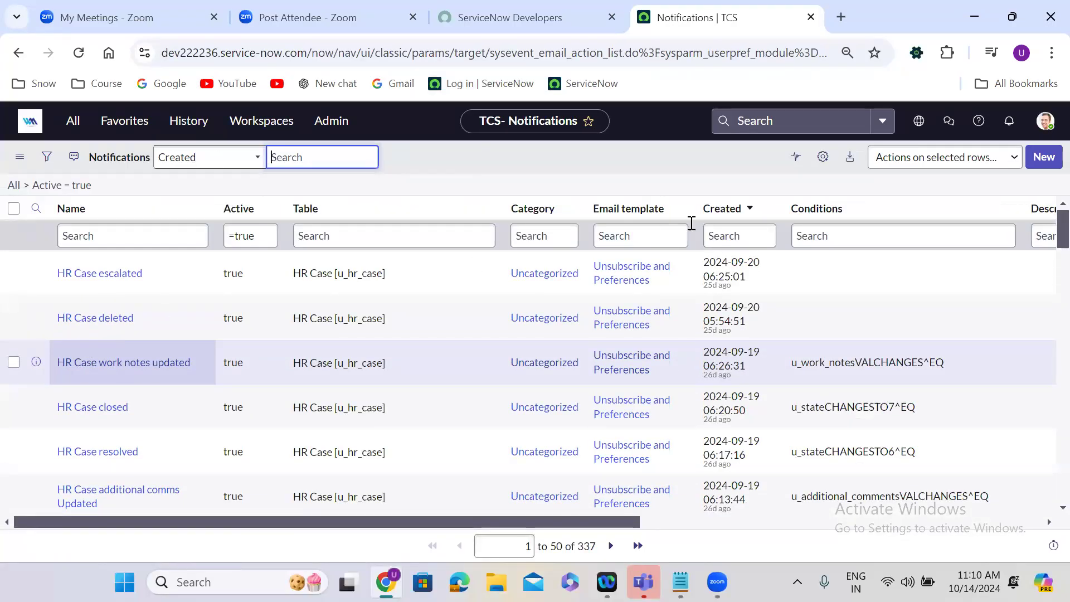
Start a new notification record and name it "Finance Case Created".
{"action": "left_click", "coordinate": [1048, 158]}
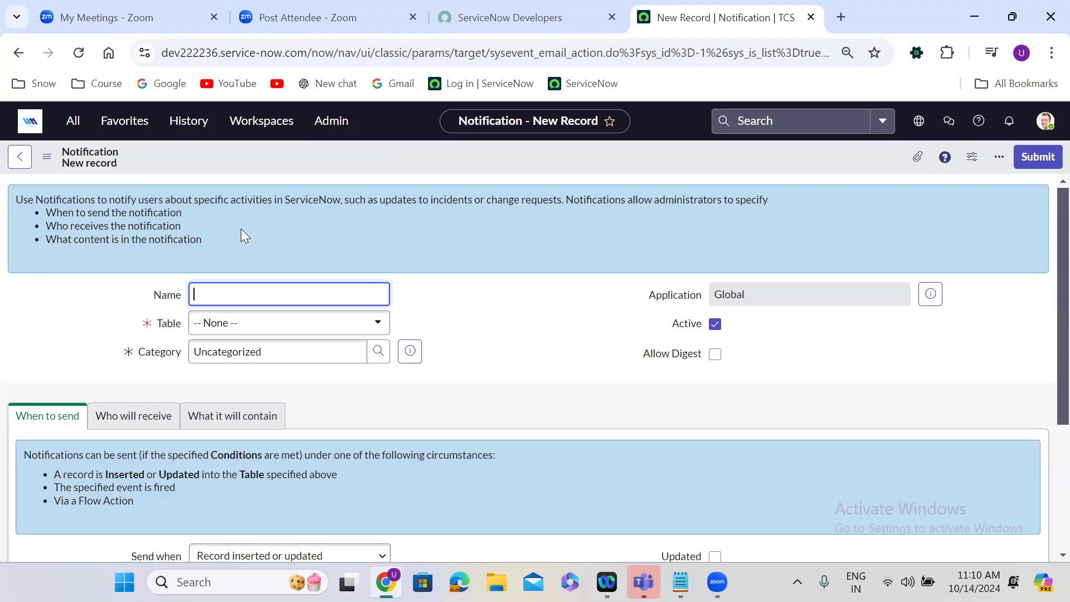
{"action": "left_click", "coordinate": [222, 292]}
{"action": "type", "text": "Finance Case Created"}
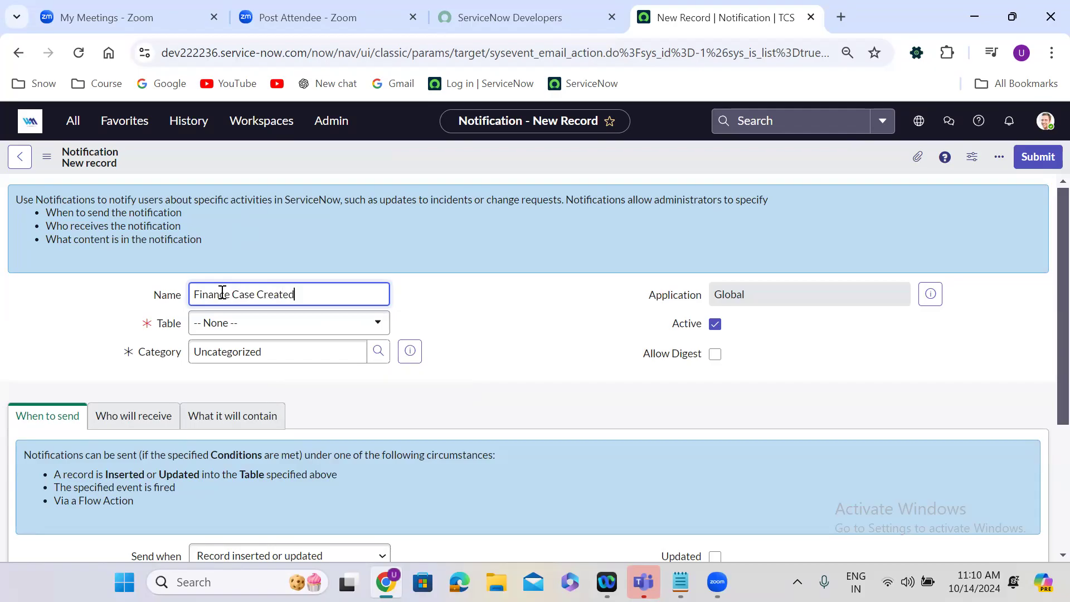
Set the notification's table to Finance Case [u_finance_case].
{"action": "left_click", "coordinate": [296, 336]}
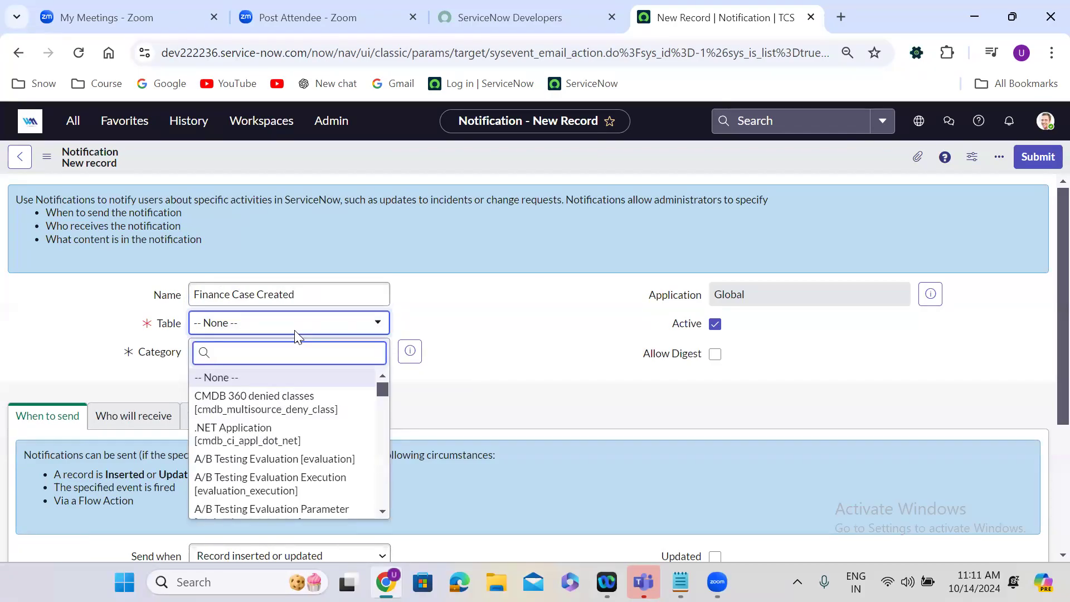
{"action": "type", "text": "financ"}
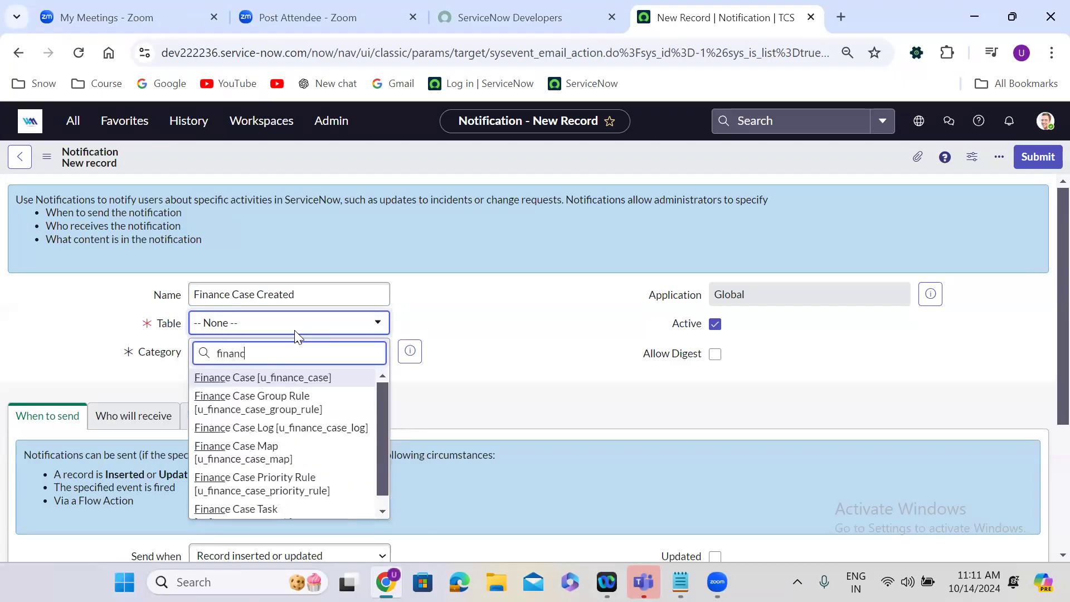
{"action": "type", "text": "e case"}
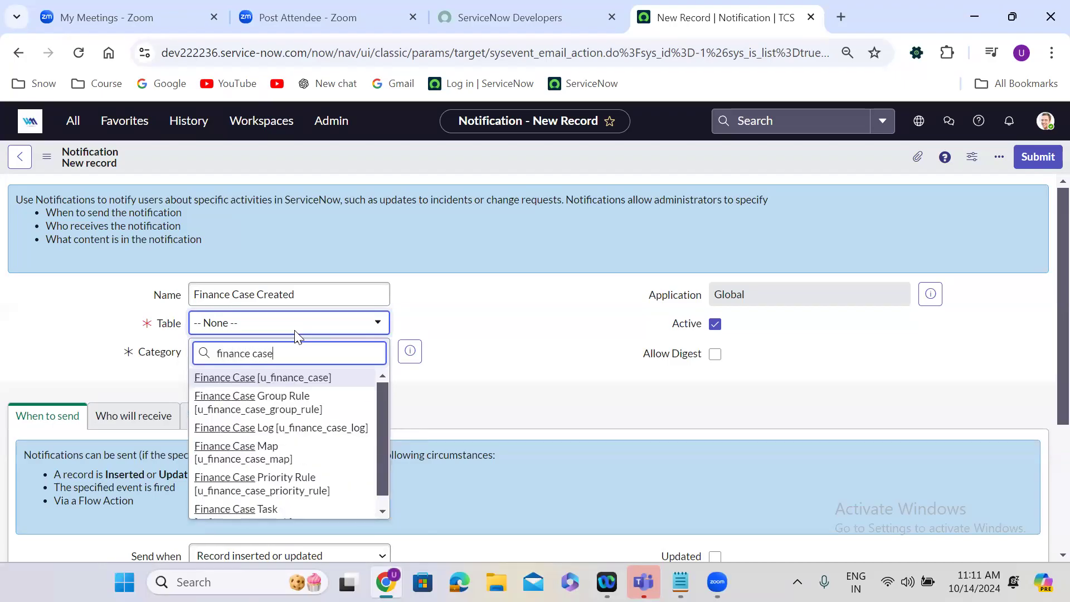
{"action": "left_click", "coordinate": [323, 379]}
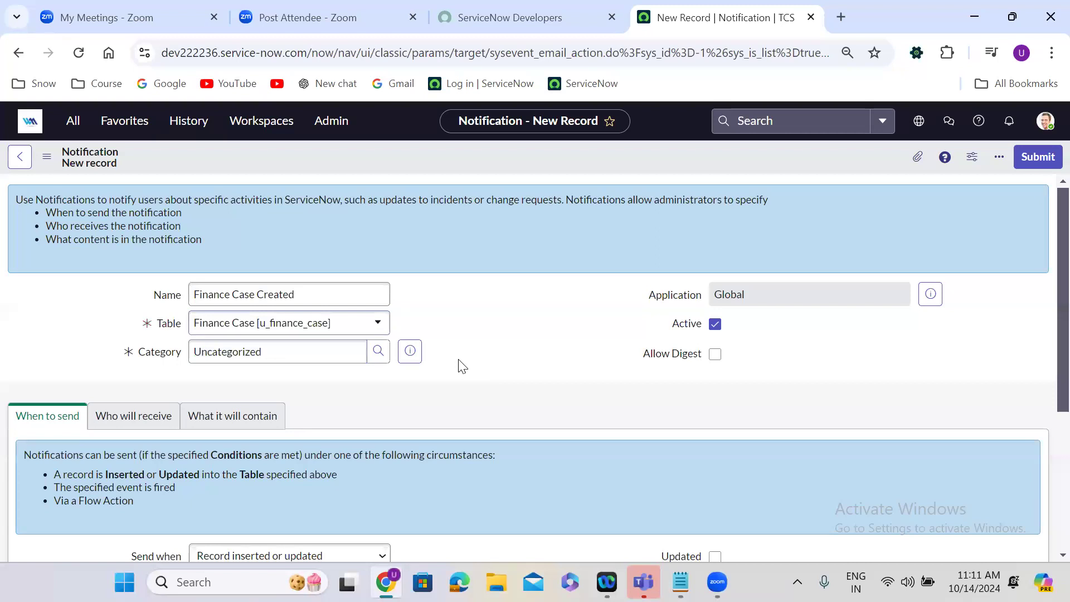
Look through the notification's Who will receive and What it will contain sections, then return to When to send.
{"action": "scroll", "coordinate": [461, 366], "scroll_direction": "down", "scroll_amount": 1}
{"action": "scroll", "coordinate": [458, 359], "scroll_direction": "down", "scroll_amount": 3}
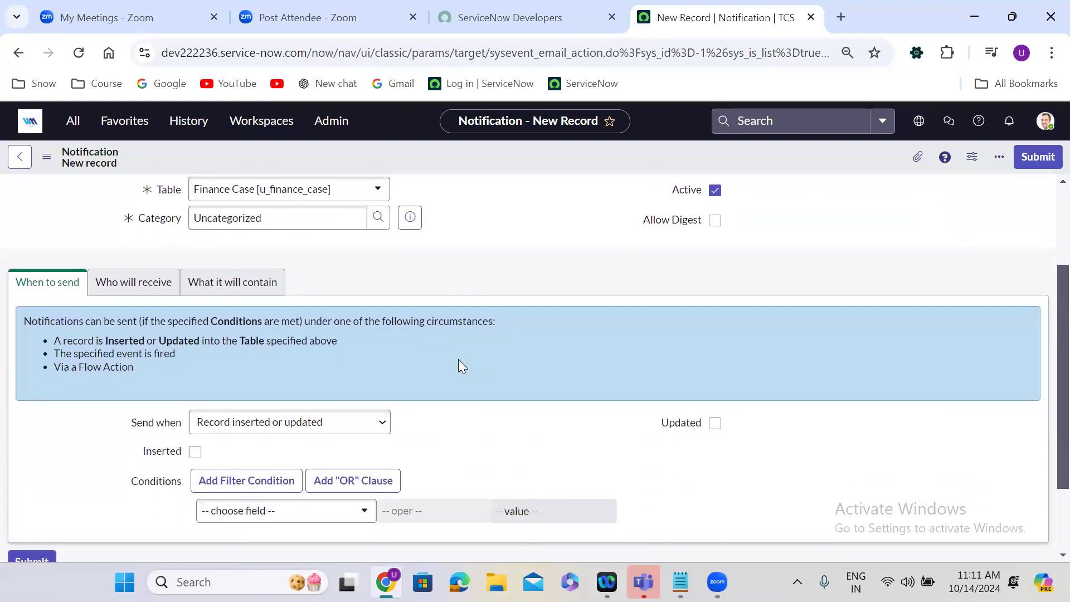
{"action": "left_click", "coordinate": [54, 283]}
{"action": "left_click", "coordinate": [136, 288]}
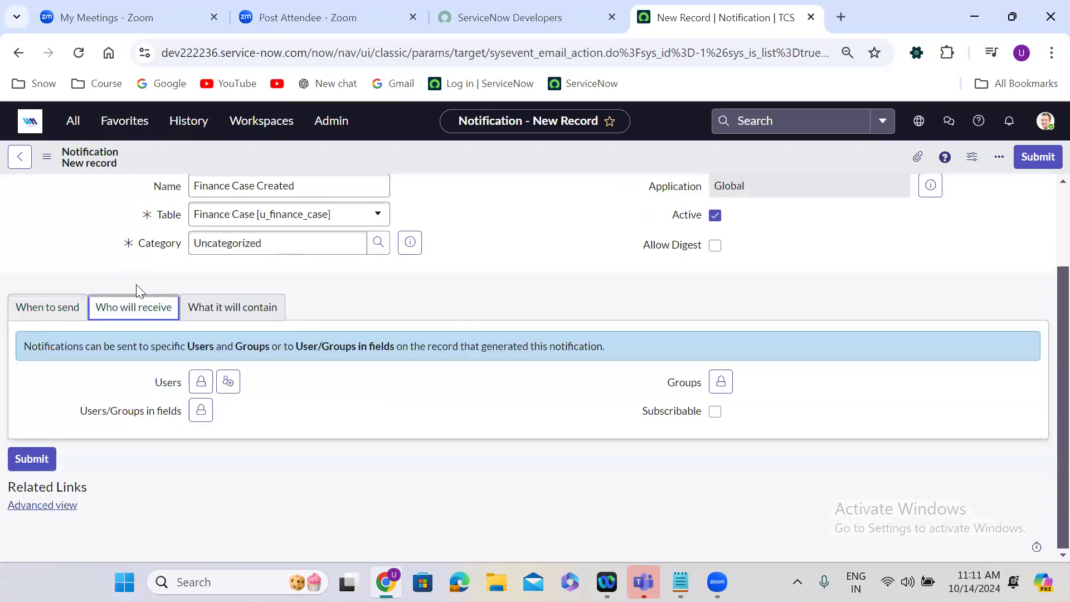
{"action": "left_click", "coordinate": [251, 322]}
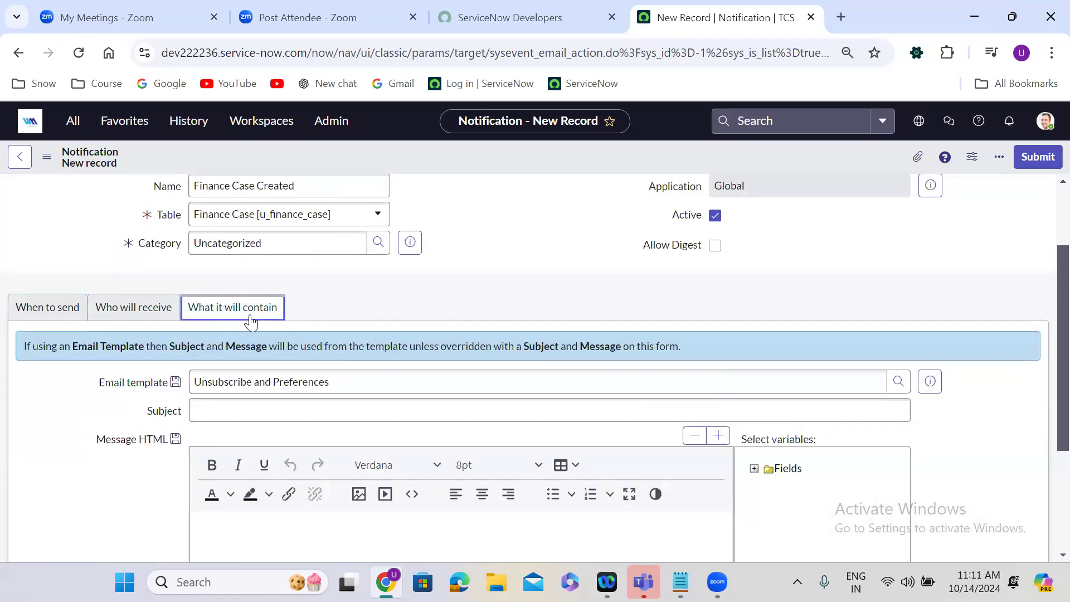
{"action": "left_click", "coordinate": [40, 320]}
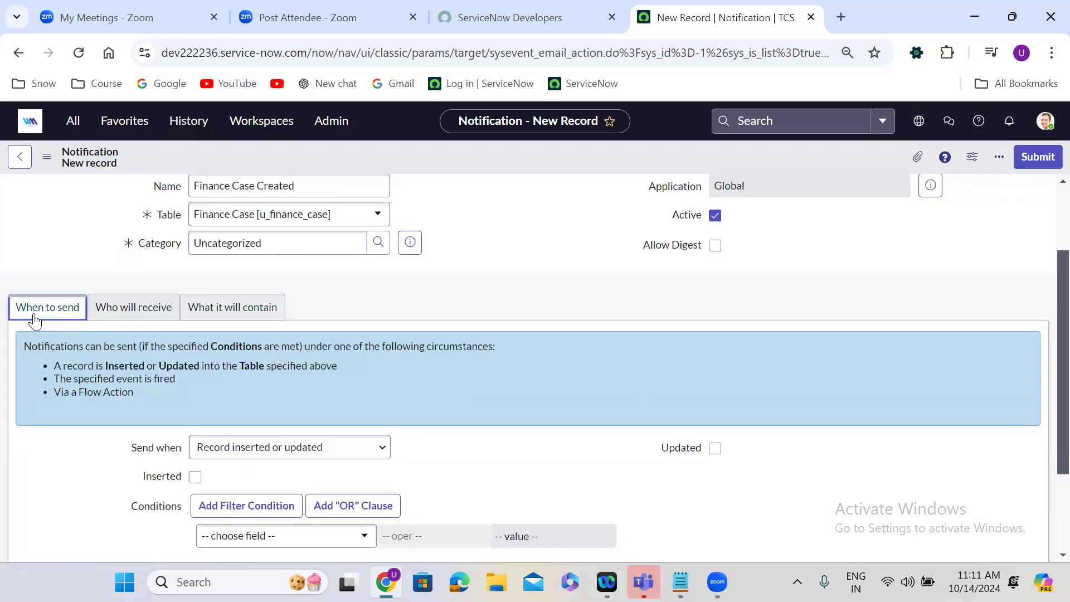
Revisit the notification's recipient and content sections, then go back to its sending conditions.
{"action": "left_click", "coordinate": [134, 324]}
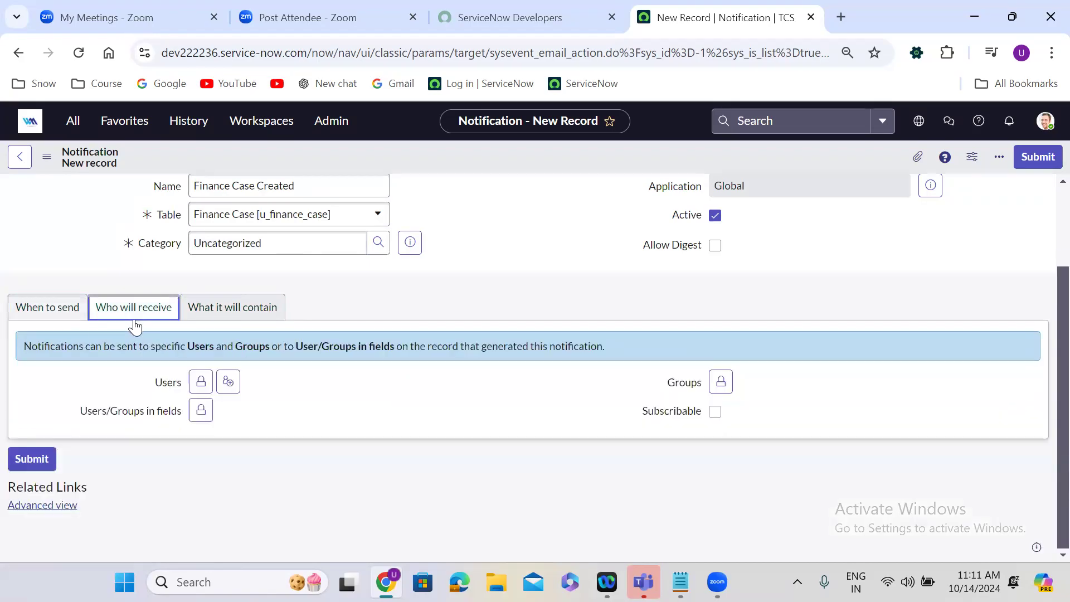
{"action": "left_click", "coordinate": [232, 315]}
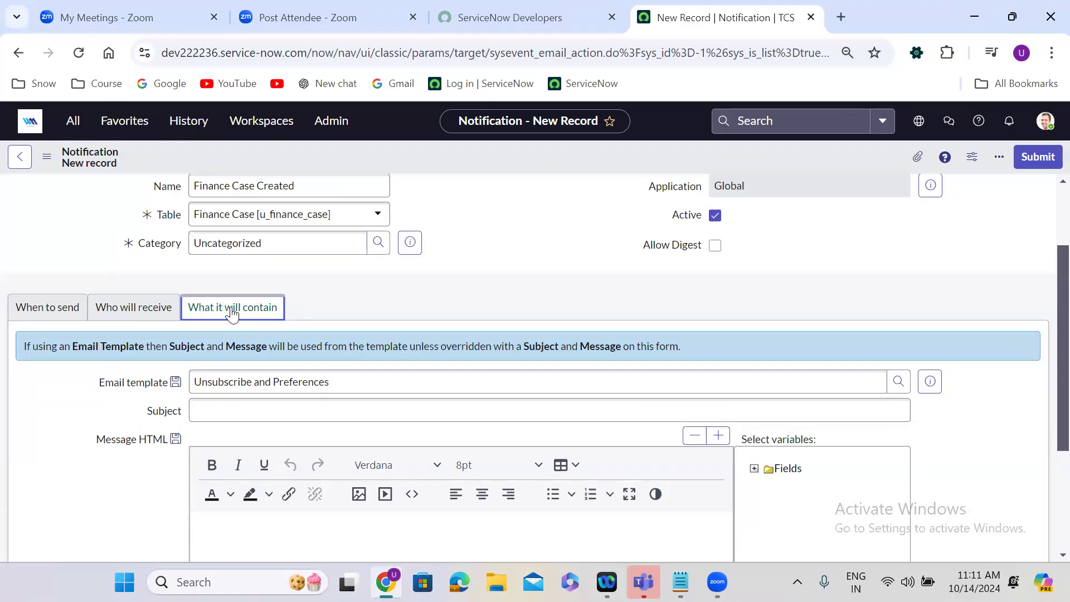
{"action": "left_click", "coordinate": [49, 310]}
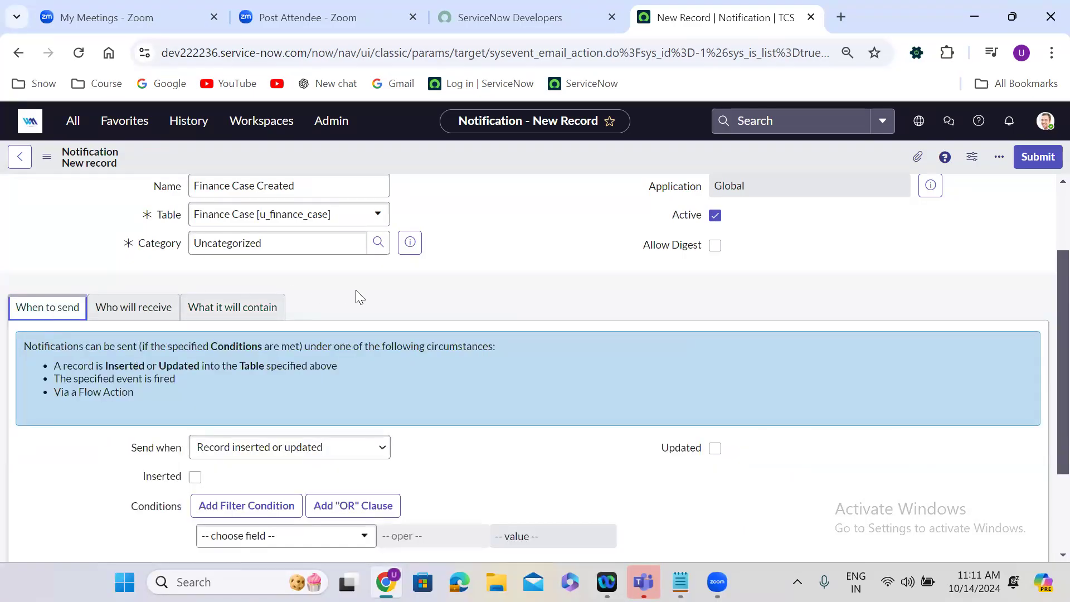
Check the Send when options, then compare them with the four outbound email methods listed in the Notepad notes.
{"action": "scroll", "coordinate": [356, 290], "scroll_direction": "down", "scroll_amount": 3}
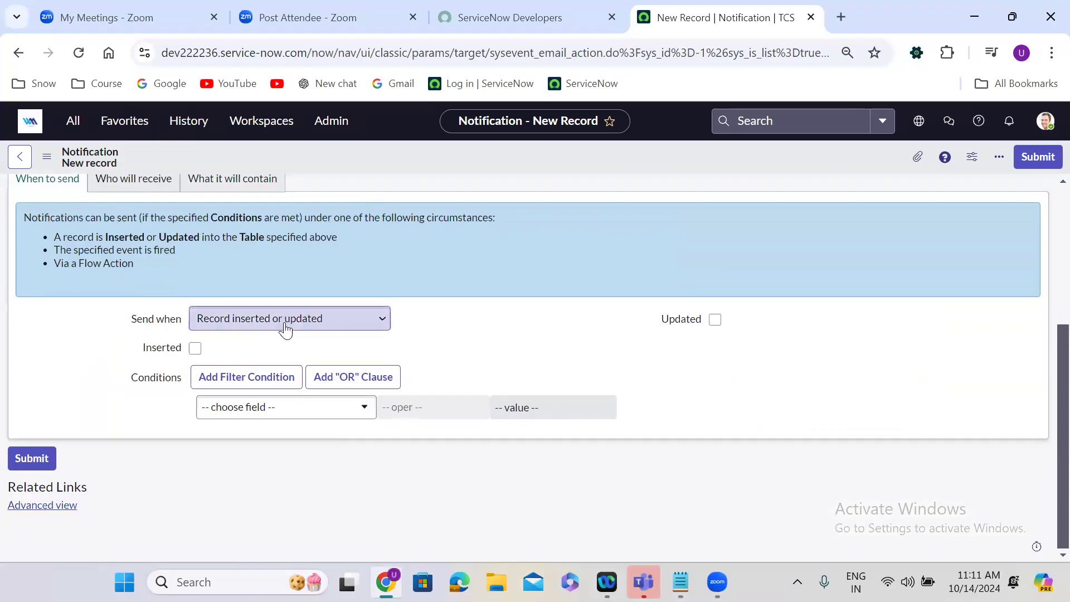
{"action": "left_click", "coordinate": [286, 330]}
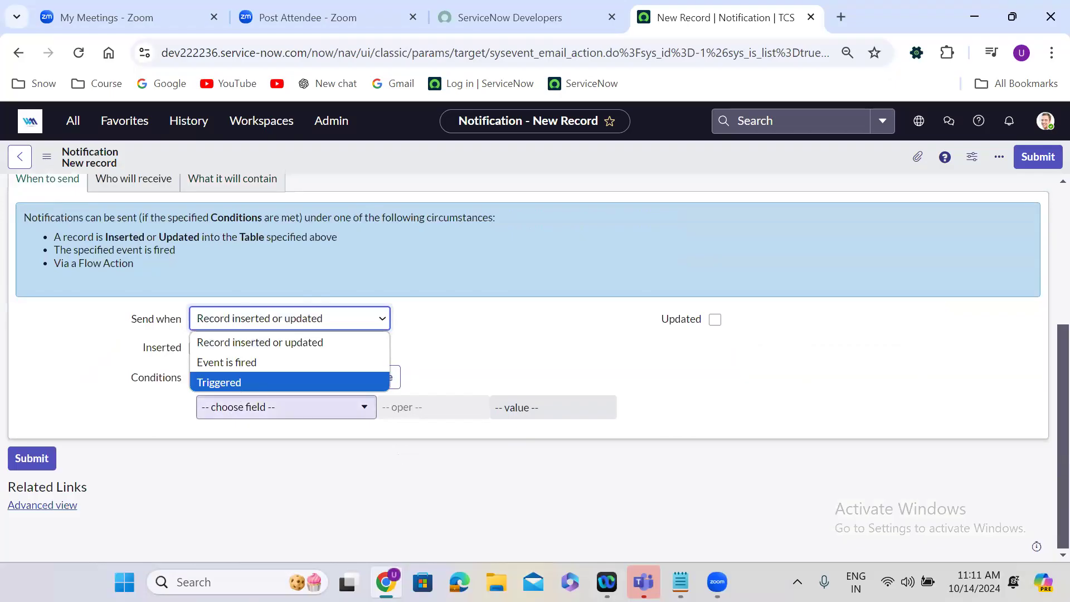
{"action": "key", "text": "alt+Tab"}
{"action": "left_click_drag", "start_coordinate": [15, 260], "coordinate": [200, 309]}
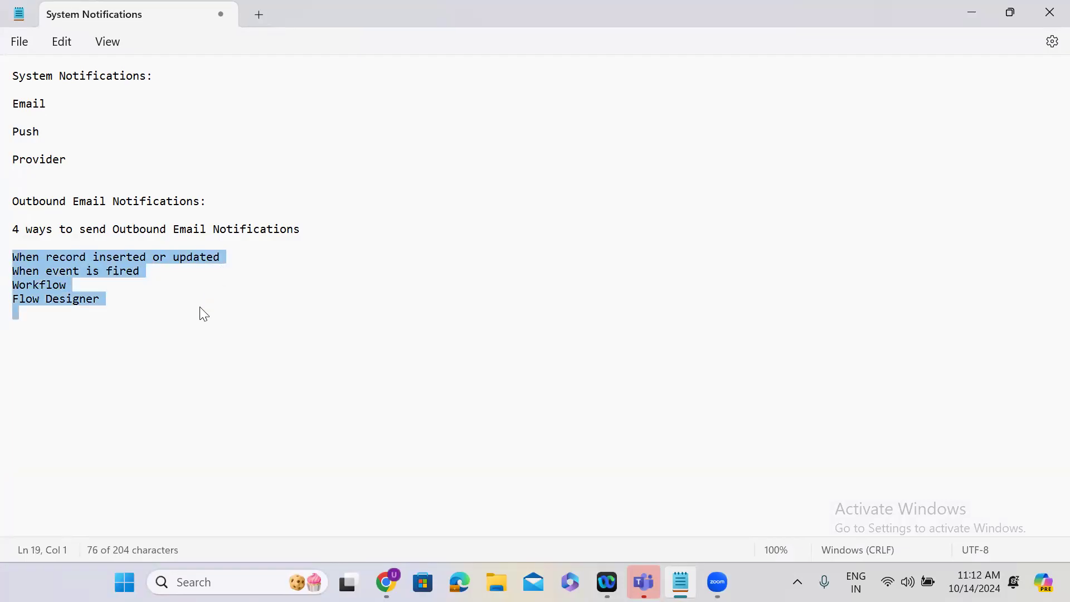
{"action": "left_click", "coordinate": [973, 11]}
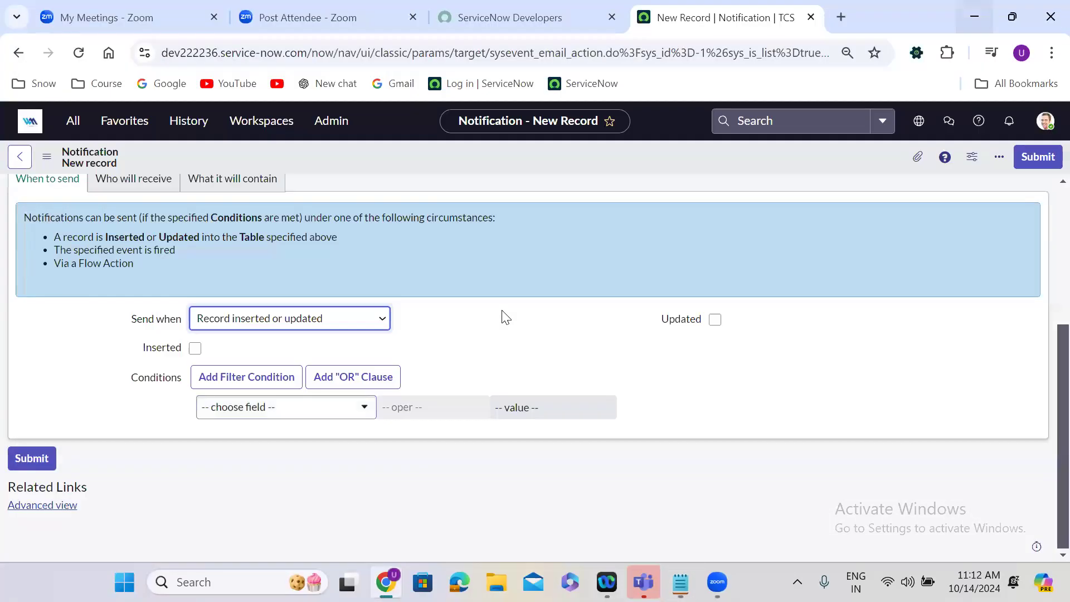
Keep Send when as Record inserted or updated and enable sending when a Finance Case record is inserted.
{"action": "left_click", "coordinate": [259, 326]}
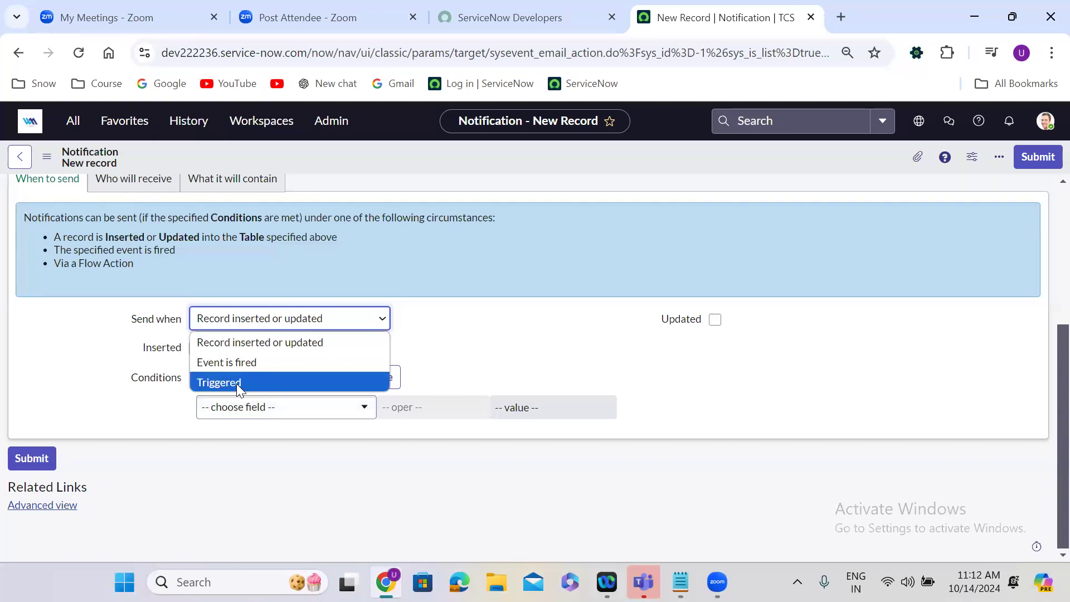
{"action": "left_click", "coordinate": [429, 364]}
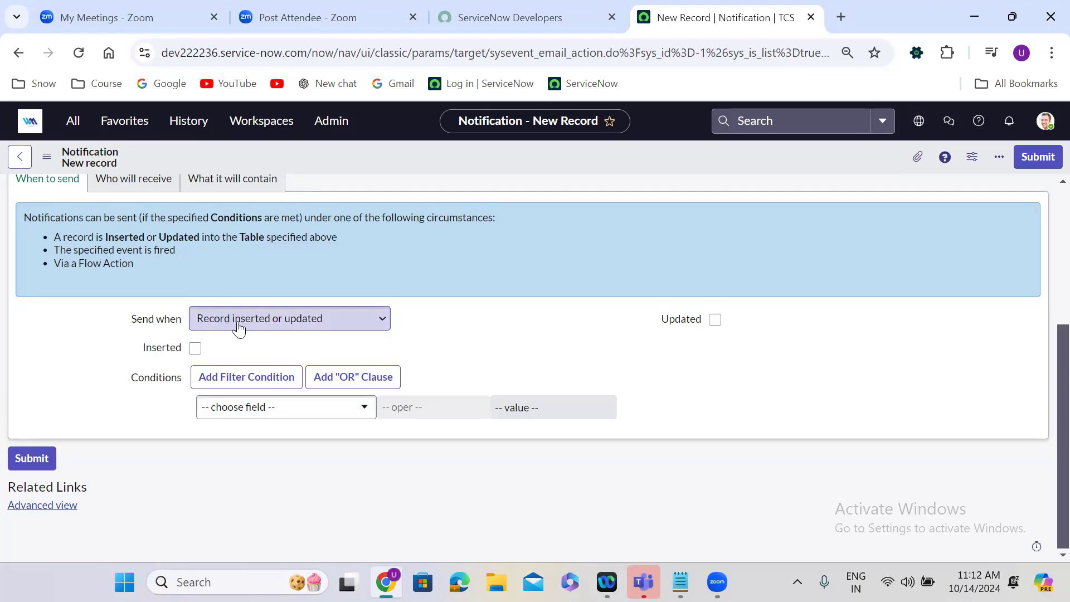
{"action": "left_click", "coordinate": [195, 349]}
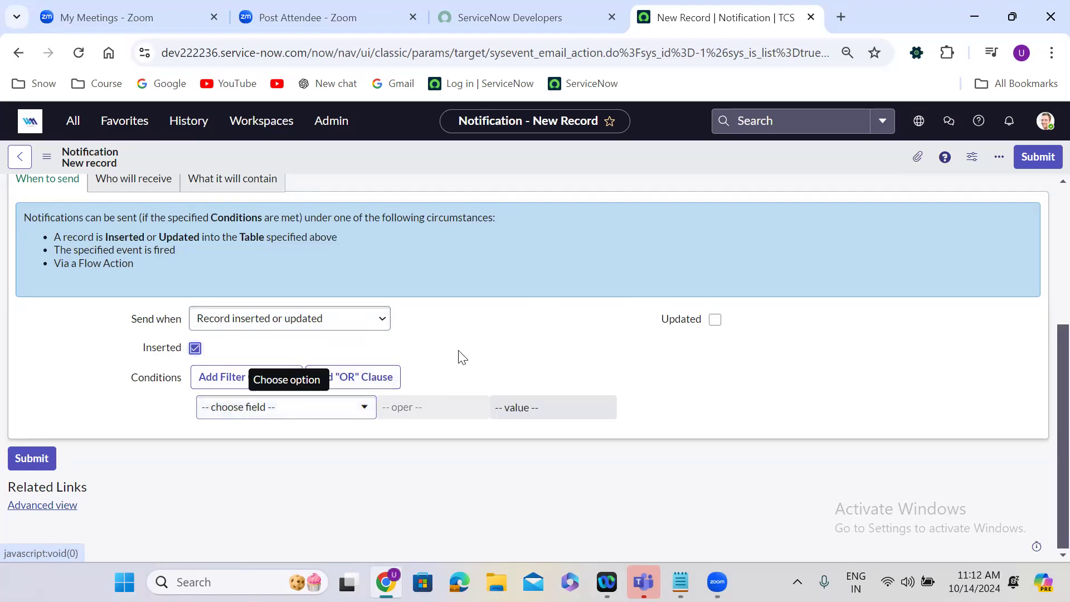
In Who will receive, unlock the Users field, add a specific user as recipient and lock the field again.
{"action": "scroll", "coordinate": [458, 356], "scroll_direction": "up", "scroll_amount": 2}
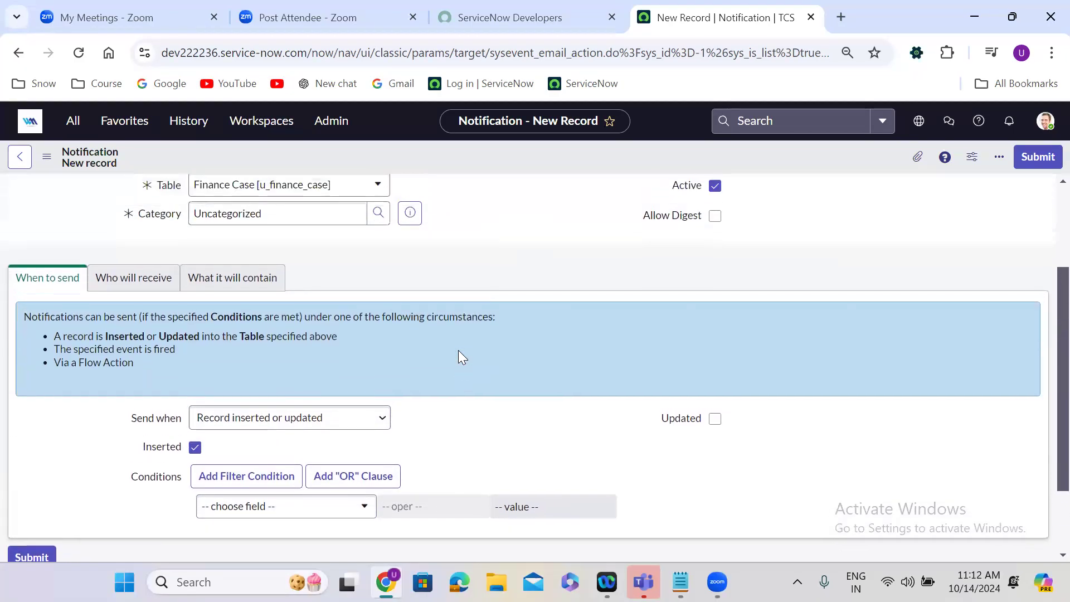
{"action": "left_click", "coordinate": [126, 279]}
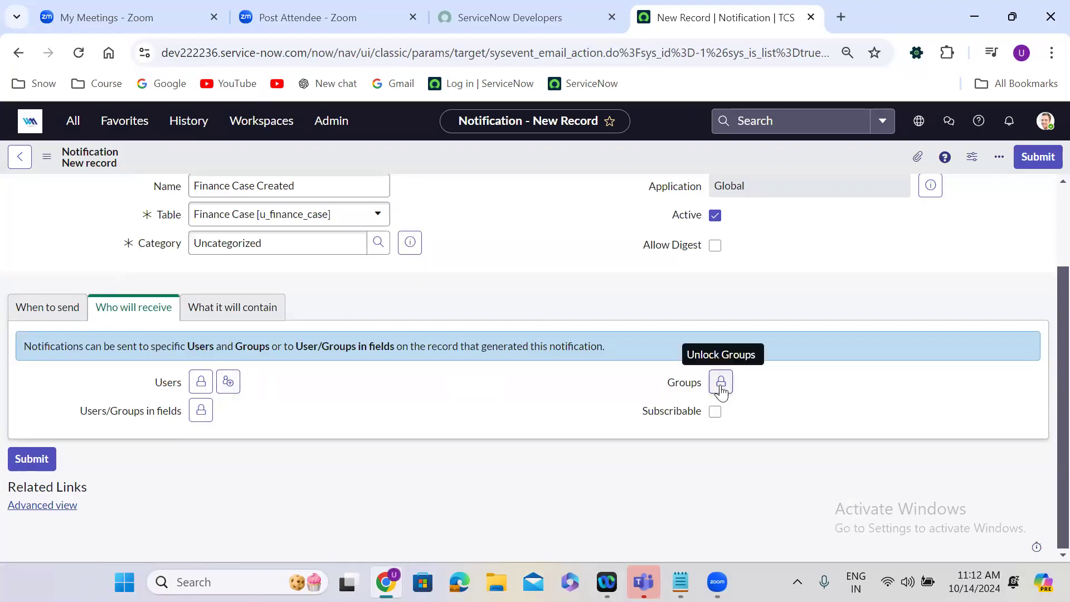
{"action": "left_click", "coordinate": [202, 383]}
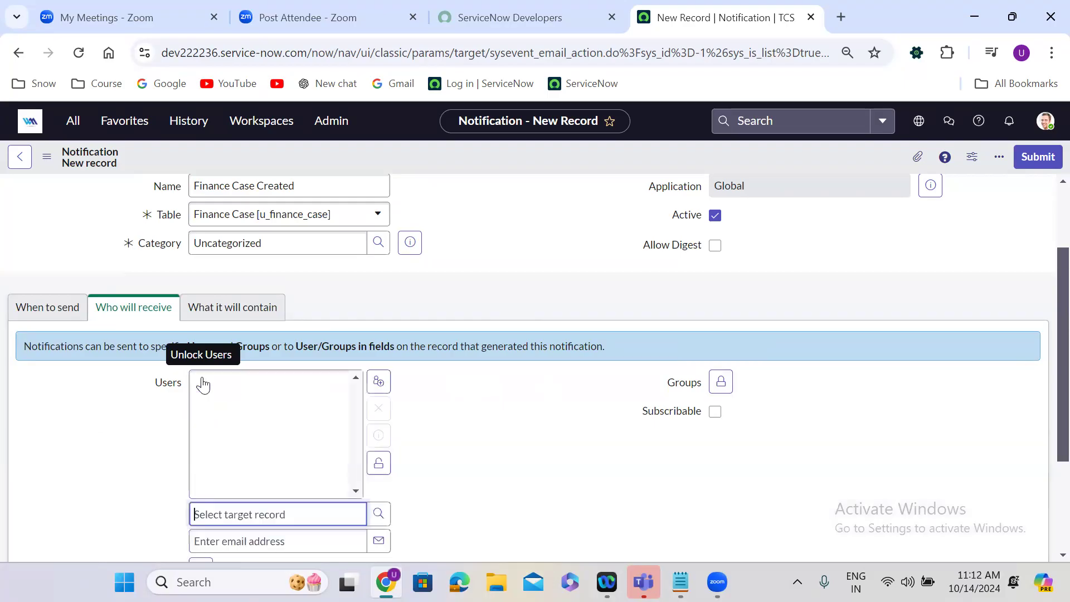
{"action": "left_click", "coordinate": [263, 514]}
{"action": "type", "text": "abel"}
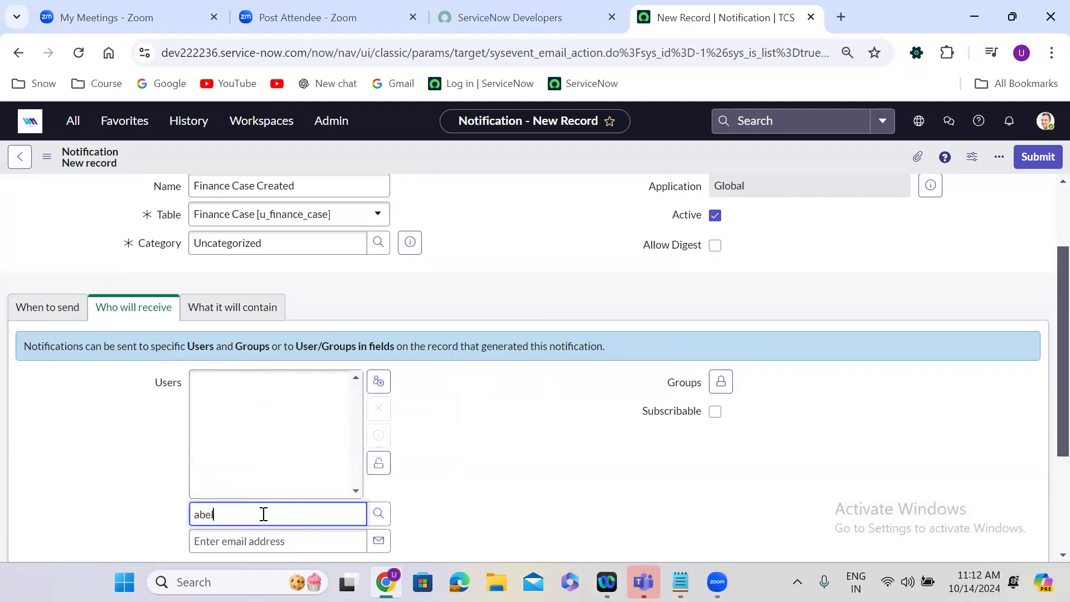
{"action": "left_click", "coordinate": [263, 537]}
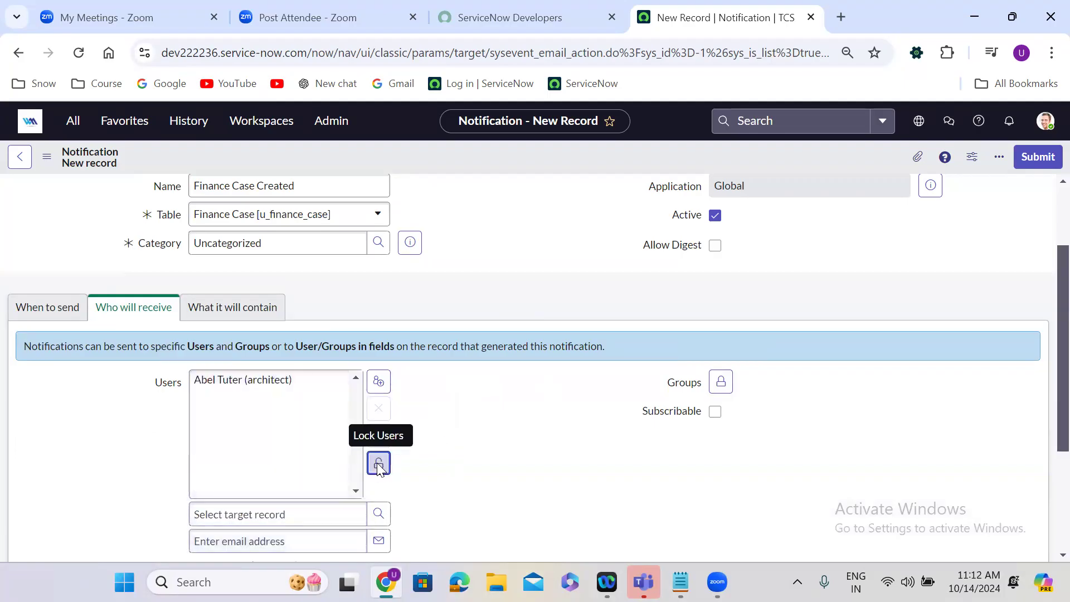
{"action": "left_click", "coordinate": [378, 463]}
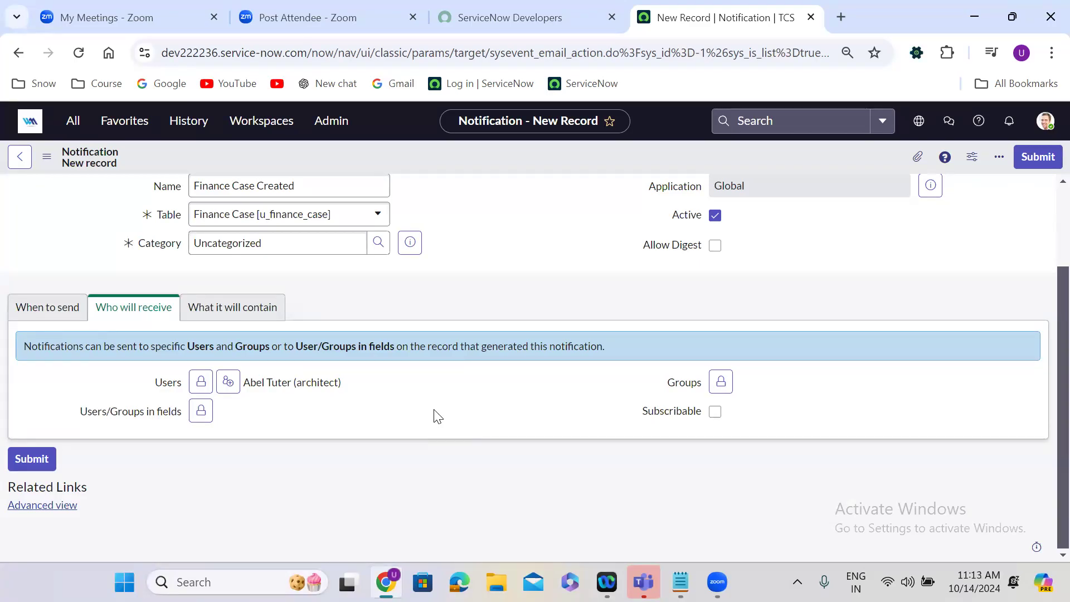
Remove the specific user from the Users recipients and lock the field.
{"action": "left_click", "coordinate": [201, 382]}
{"action": "left_click", "coordinate": [268, 380]}
{"action": "left_click", "coordinate": [379, 410]}
{"action": "left_click", "coordinate": [379, 463]}
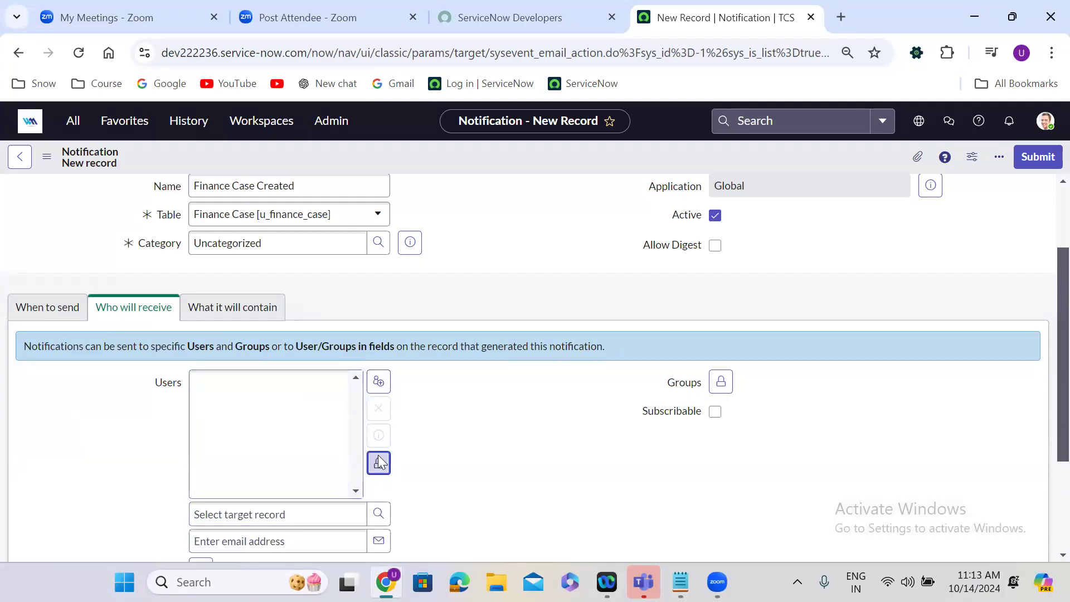
Unlock Users/Groups in fields and add Caller to the selected recipient fields.
{"action": "left_click_drag", "start_coordinate": [80, 411], "coordinate": [186, 421]}
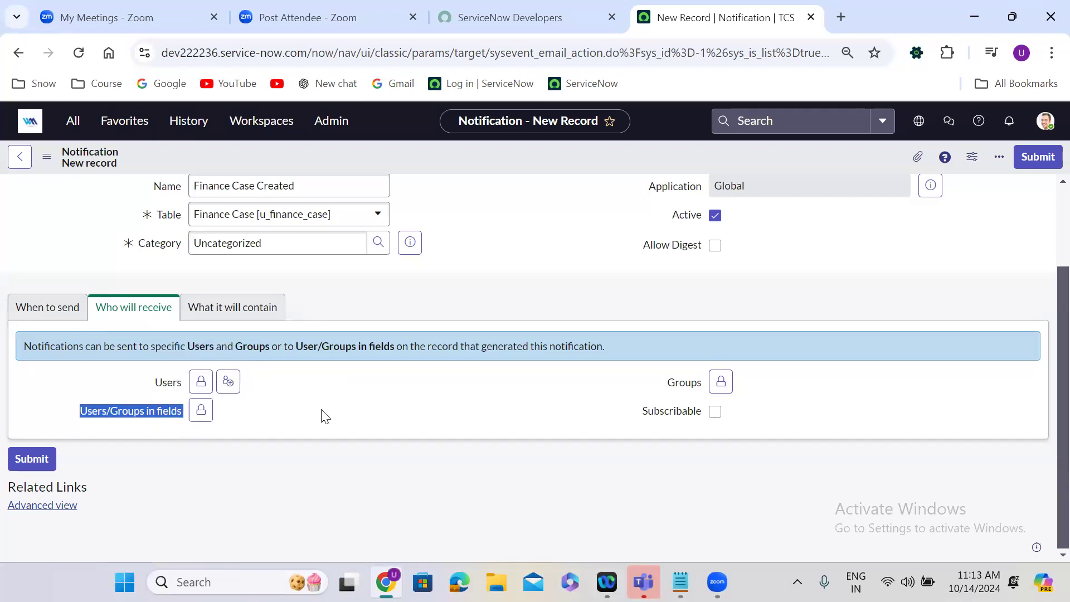
{"action": "left_click", "coordinate": [353, 415]}
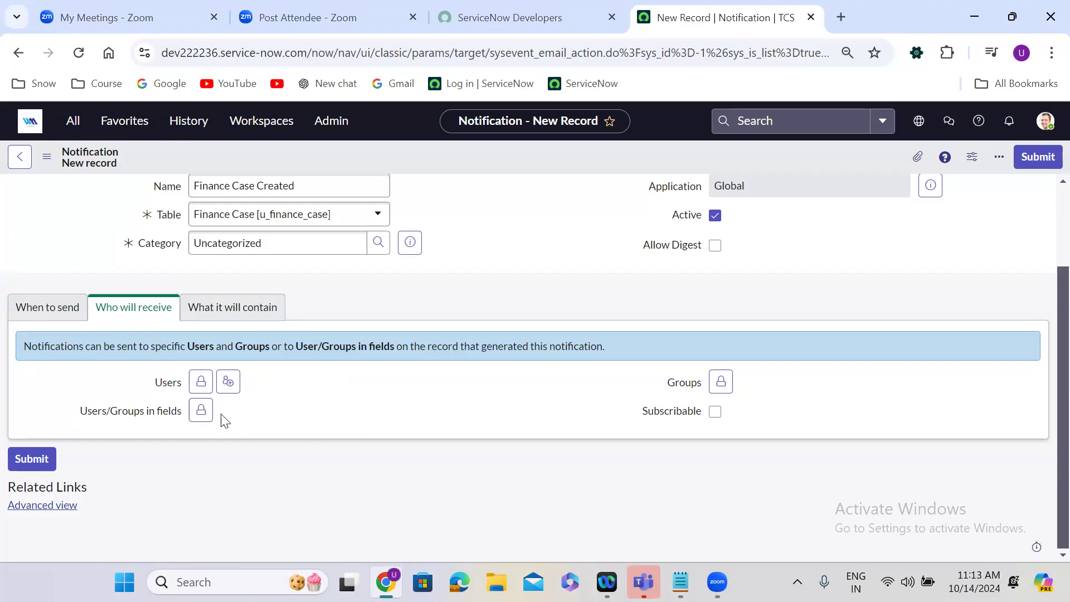
{"action": "left_click", "coordinate": [201, 411]}
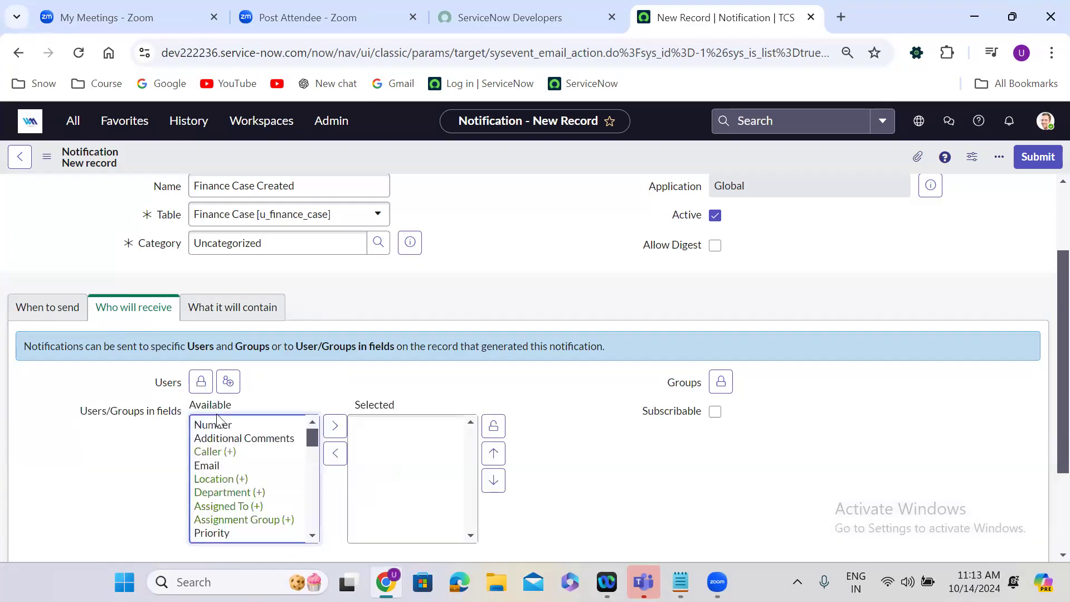
{"action": "left_click", "coordinate": [256, 483]}
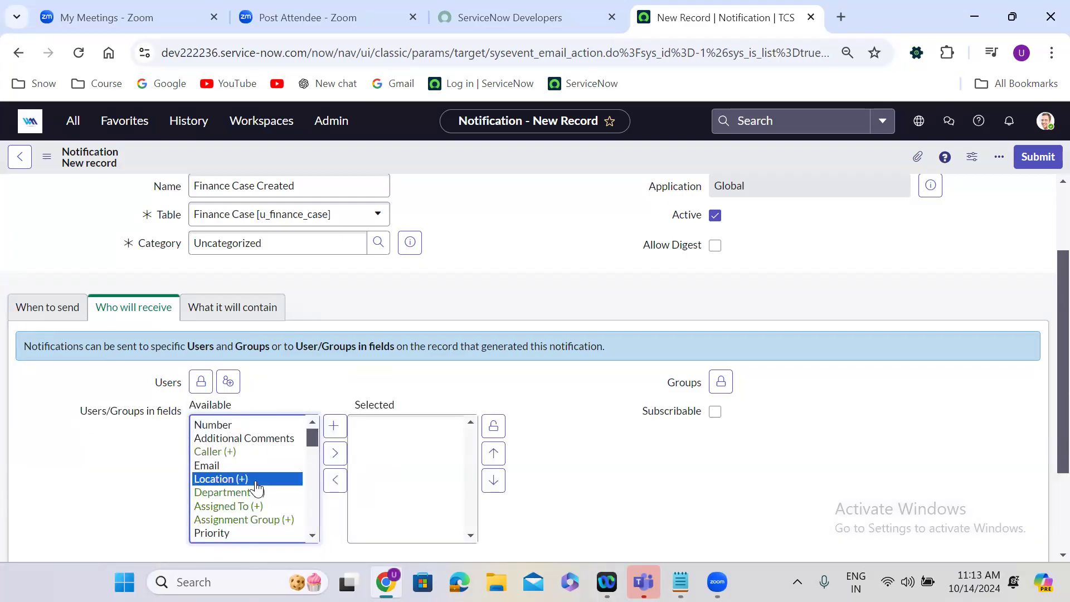
{"action": "type", "text": "ca"}
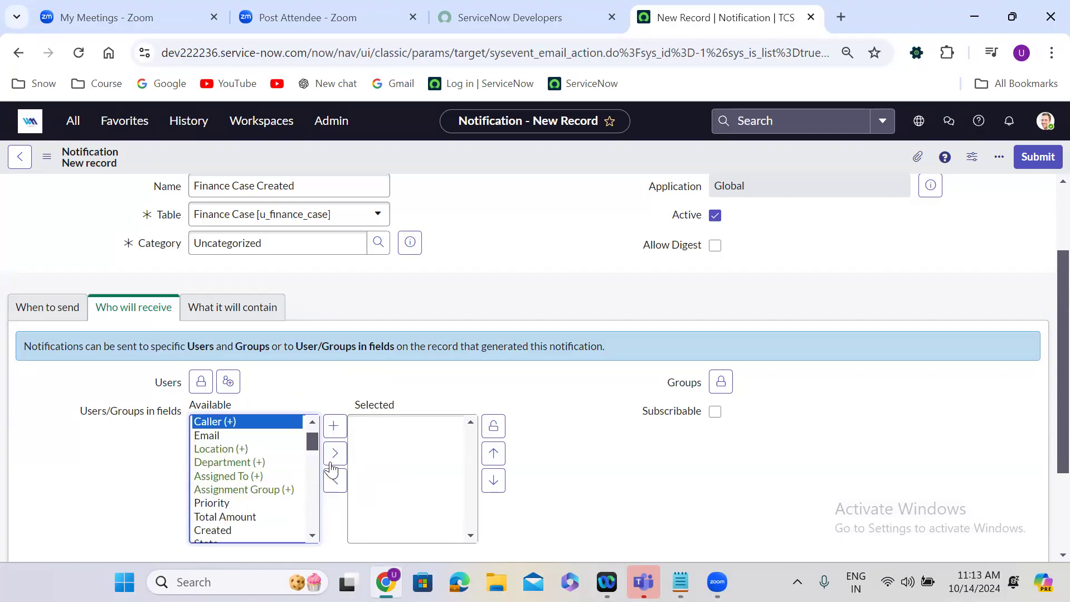
{"action": "left_click", "coordinate": [335, 453]}
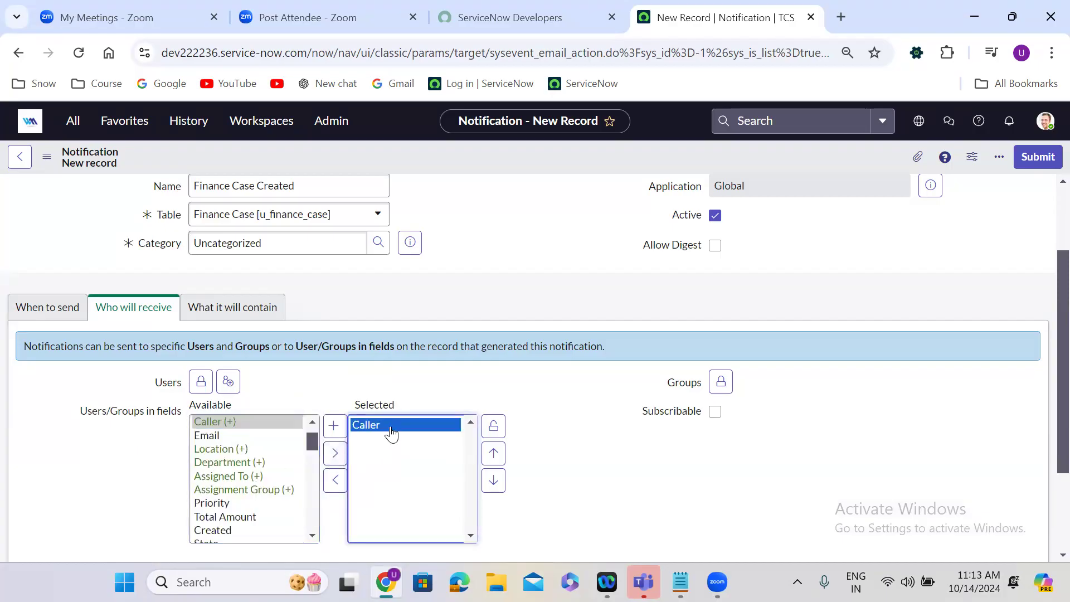
Add Assignment Group to the selected recipient fields and lock Users/Groups in fields.
{"action": "left_click", "coordinate": [234, 451]}
{"action": "type", "text": "a"}
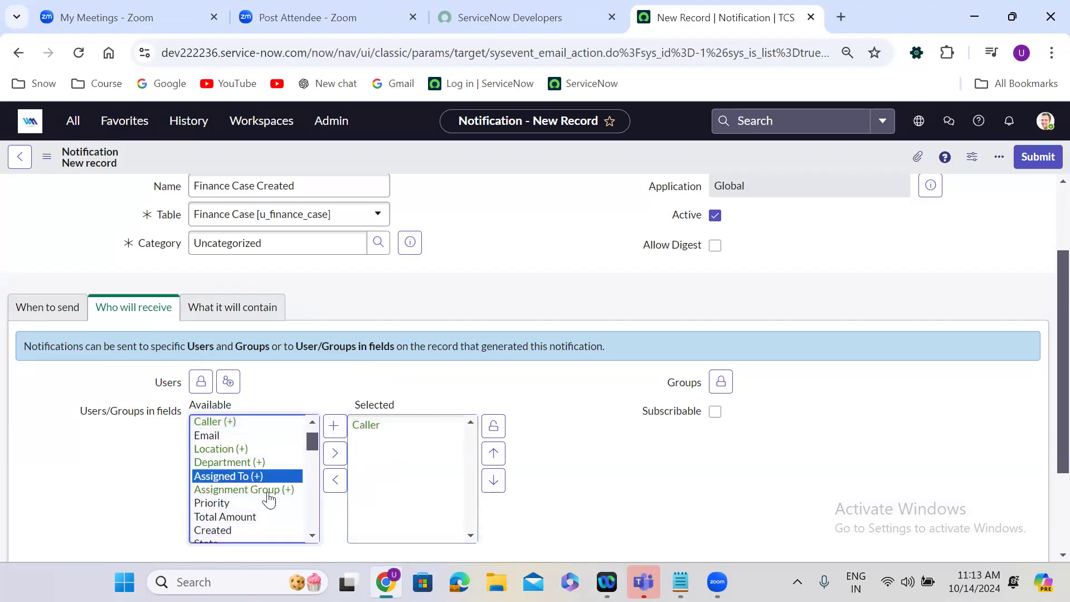
{"action": "left_click", "coordinate": [269, 492]}
{"action": "left_click", "coordinate": [335, 452]}
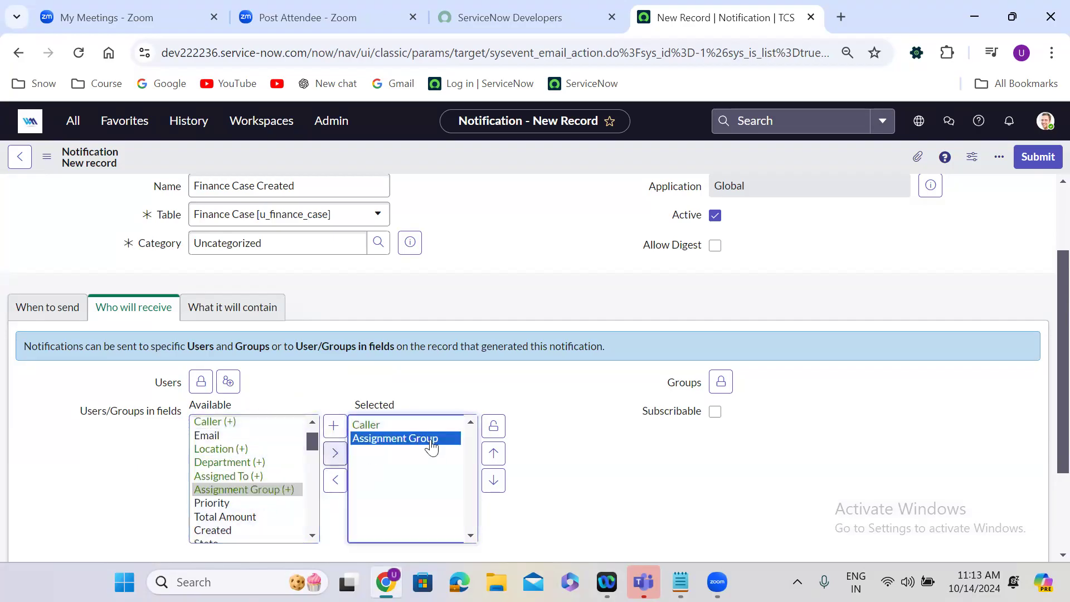
{"action": "left_click", "coordinate": [495, 430]}
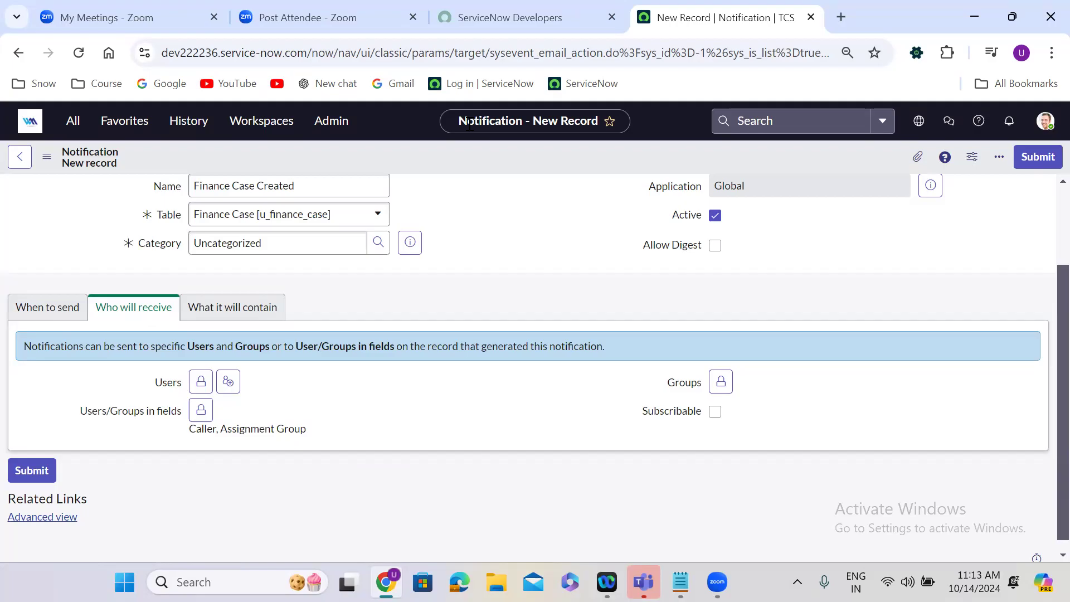
In What it will contain, enter "Finance Case has been created --" as the start of the email subject.
{"action": "left_click", "coordinate": [241, 313]}
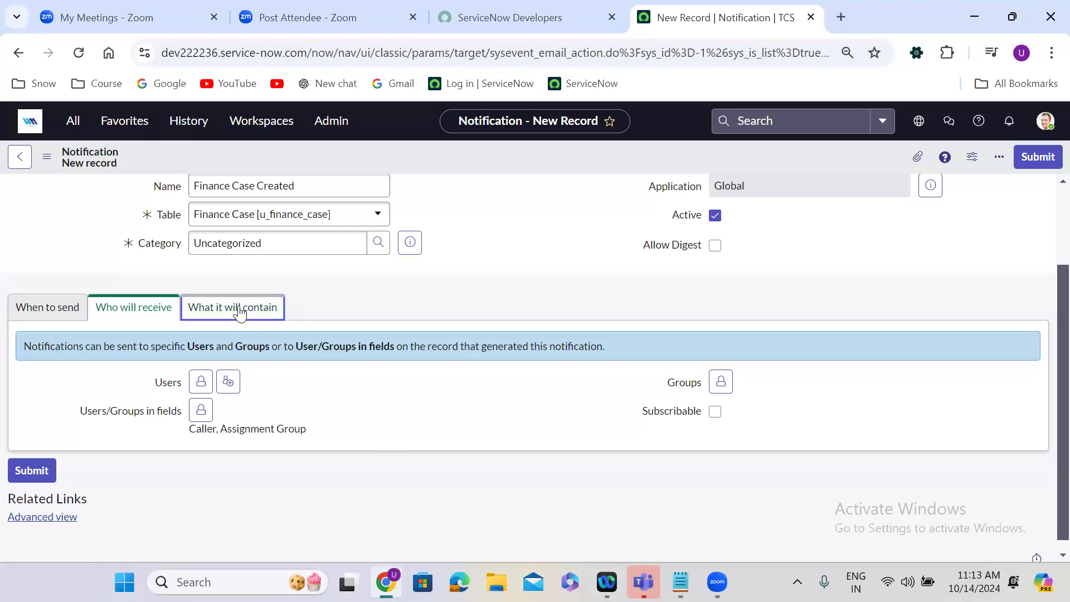
{"action": "scroll", "coordinate": [390, 311], "scroll_direction": "down", "scroll_amount": 1}
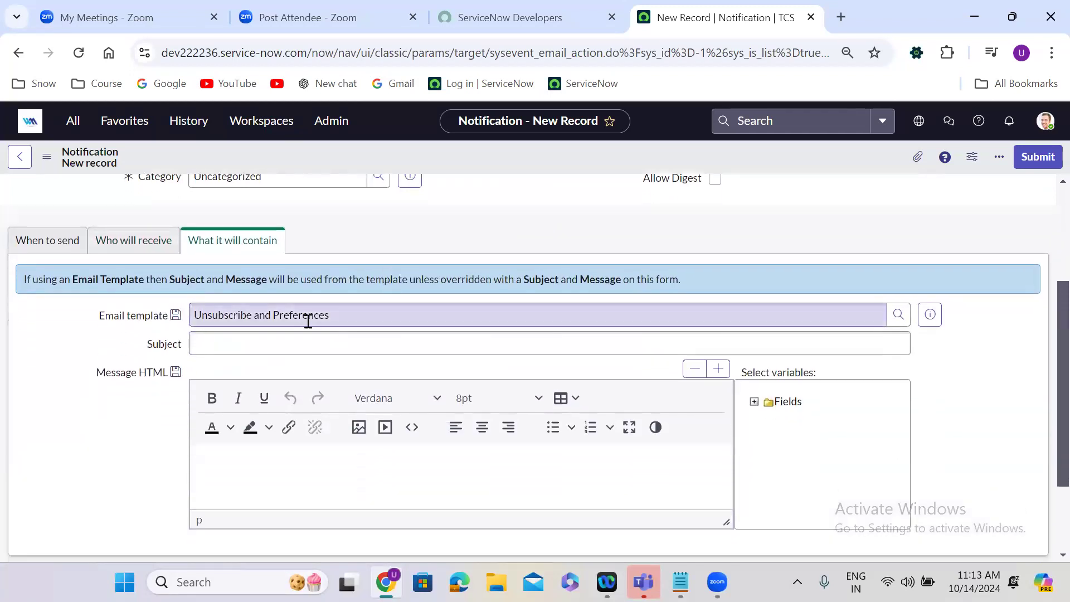
{"action": "left_click", "coordinate": [242, 350]}
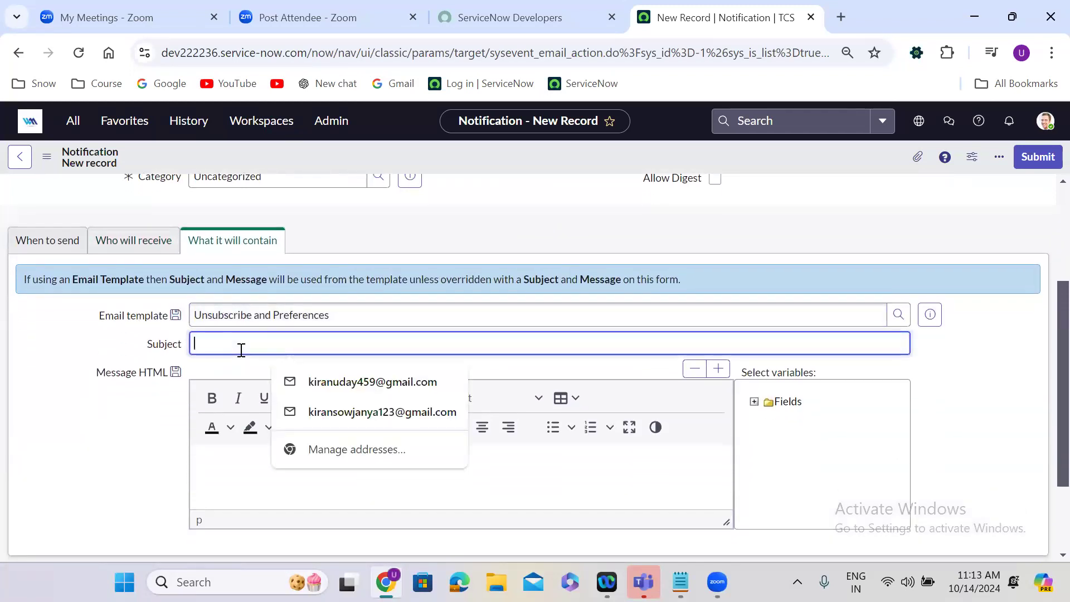
{"action": "type", "text": "Fi"}
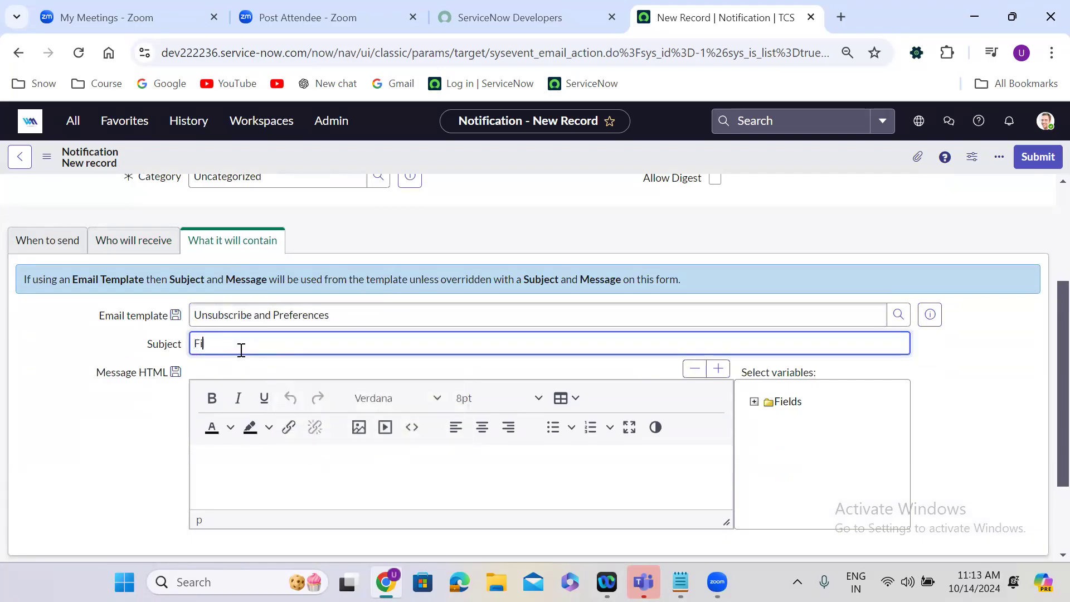
{"action": "type", "text": "nance Case "}
{"action": "type", "text": "has been "}
{"action": "type", "text": "creatd="}
{"action": "key", "text": "BackSpace"}
{"action": "key", "text": "BackSpace"}
{"action": "type", "text": "ed --"}
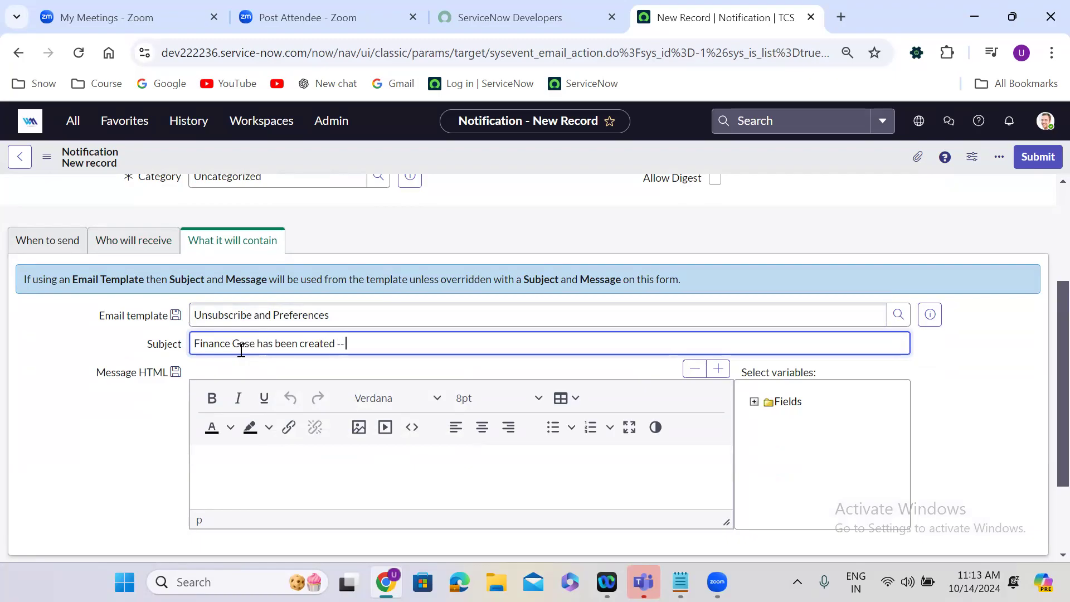
{"action": "type", "text": " ${}u_num"}
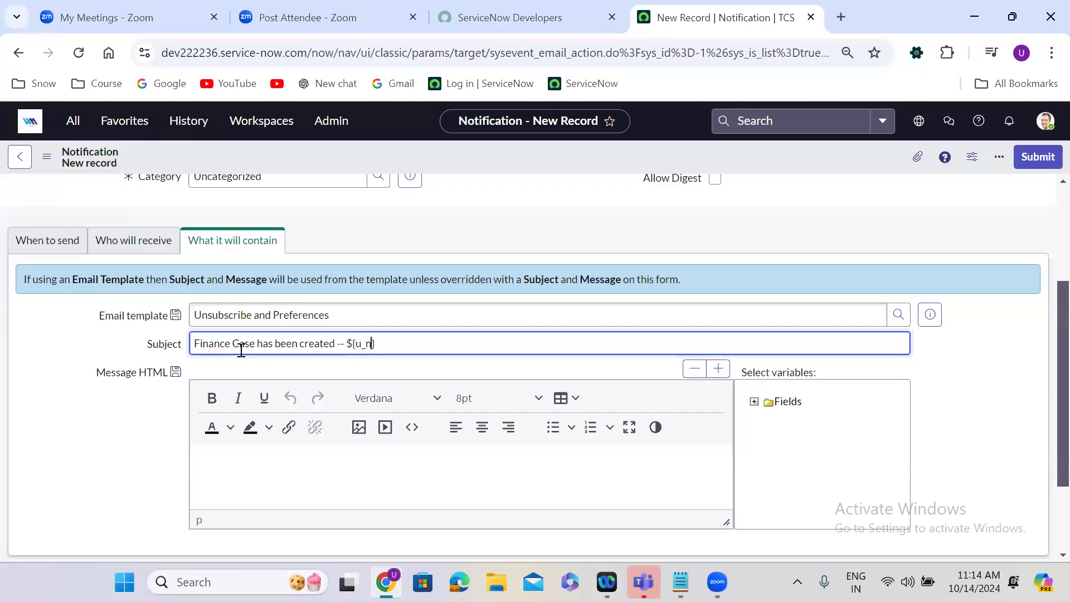
{"action": "type", "text": "ber"}
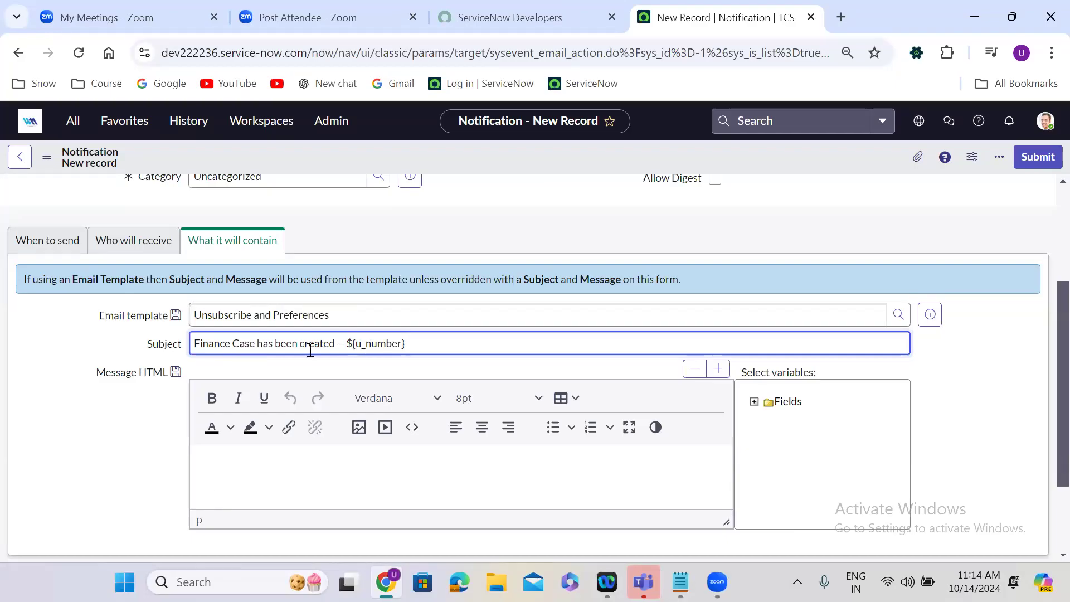
Append the record number variable ${u_number} to the email subject.
{"action": "double_click", "coordinate": [374, 344]}
{"action": "left_click", "coordinate": [109, 457]}
Set the message body font size to 14pt and enter the greeting "Hi Team," followed by a blank line.
{"action": "scroll", "coordinate": [110, 457], "scroll_direction": "down", "scroll_amount": 2}
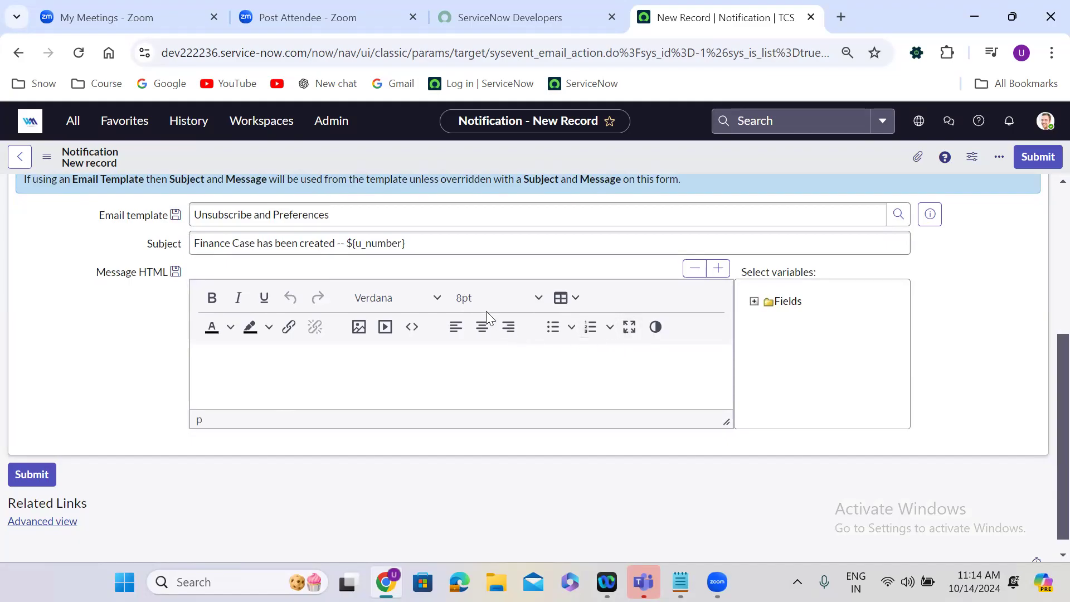
{"action": "left_click", "coordinate": [477, 299]}
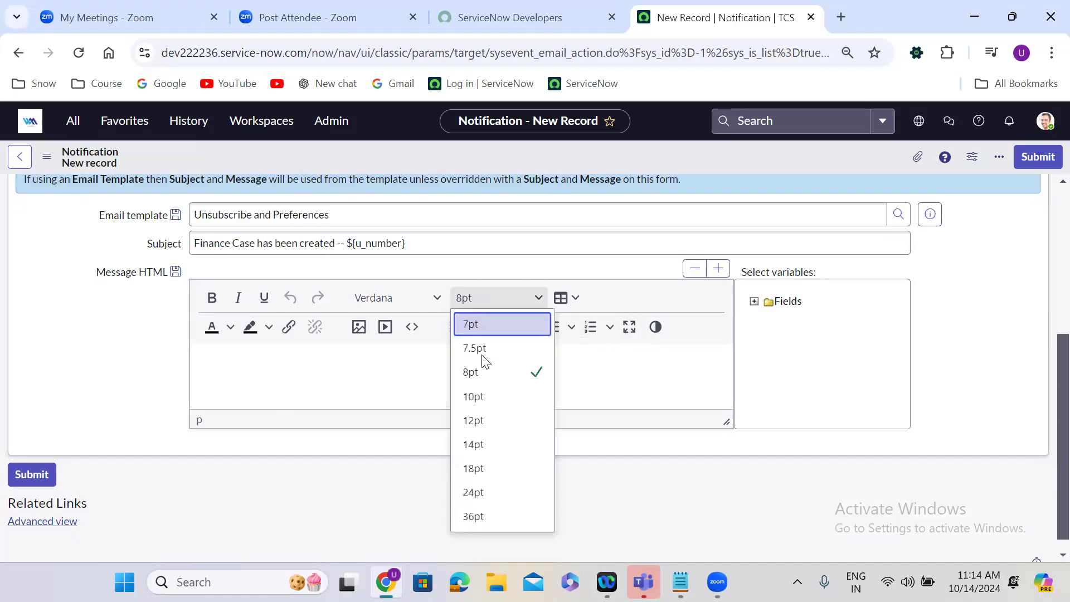
{"action": "left_click", "coordinate": [484, 439]}
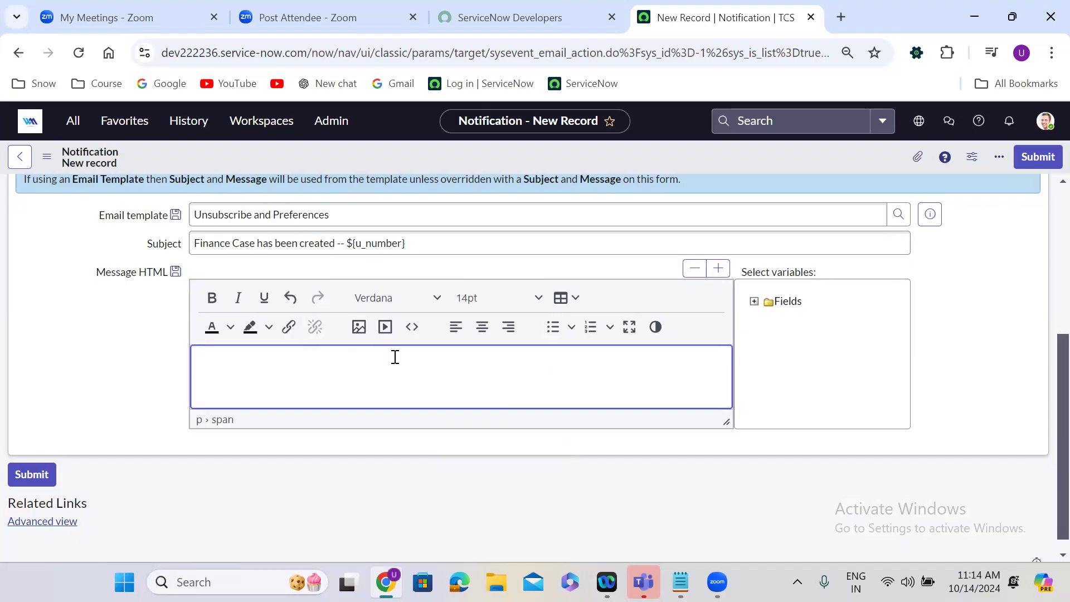
{"action": "type", "text": "Hi Team,"}
{"action": "key", "text": "Return"}
{"action": "key", "text": "Return"}
Write "Please be informed that Finance Case has been created" below the greeting in the message body.
{"action": "type", "text": "Please be infored"}
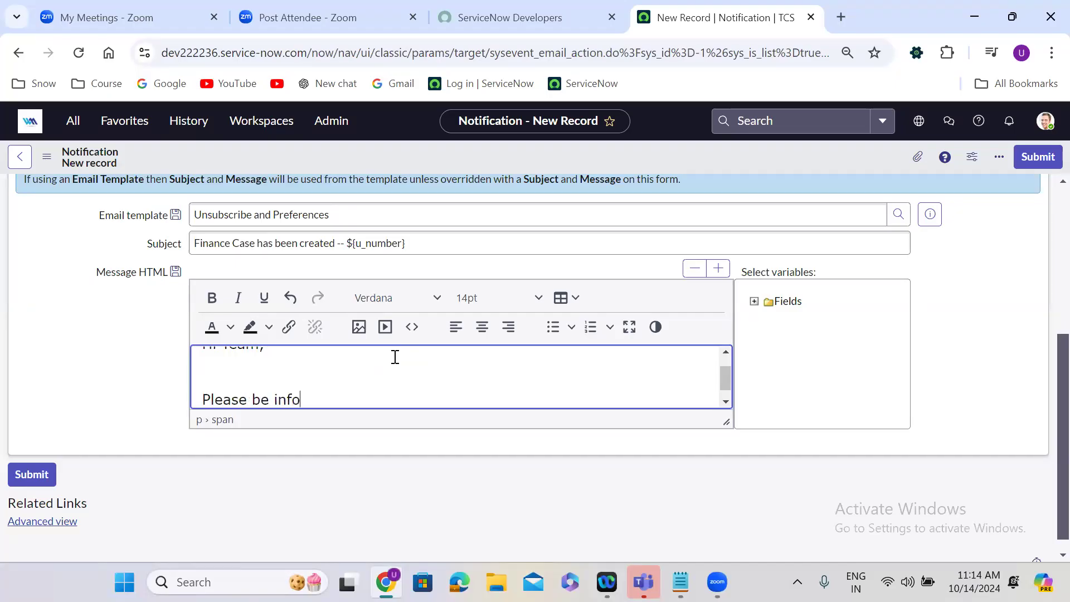
{"action": "key", "text": "BackSpace"}
{"action": "key", "text": "BackSpace"}
{"action": "key", "text": "BackSpace"}
{"action": "type", "text": "med that Fin"}
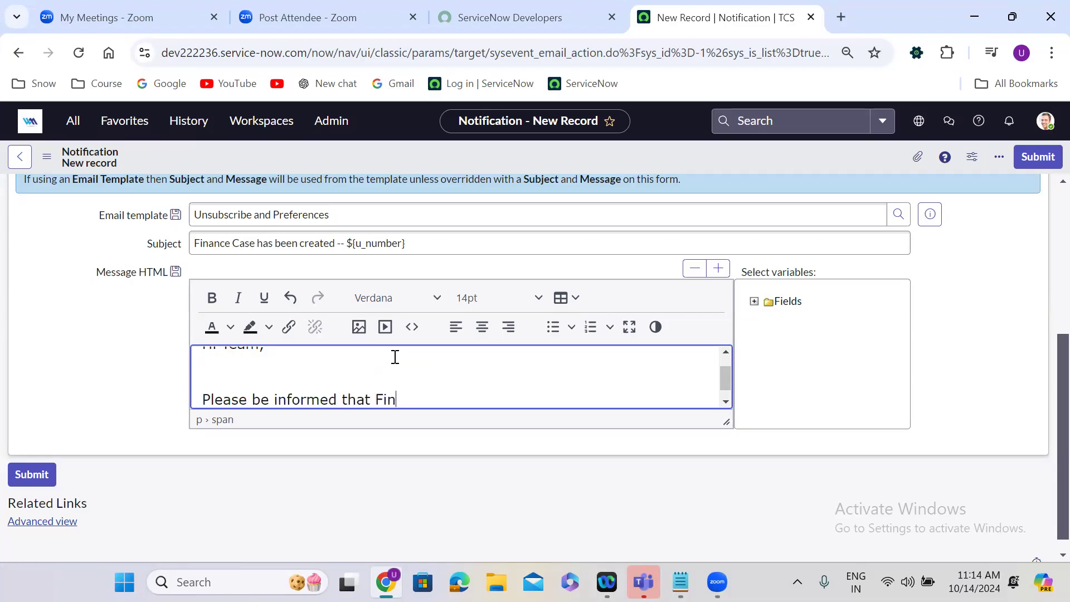
{"action": "type", "text": "ance Case has been "}
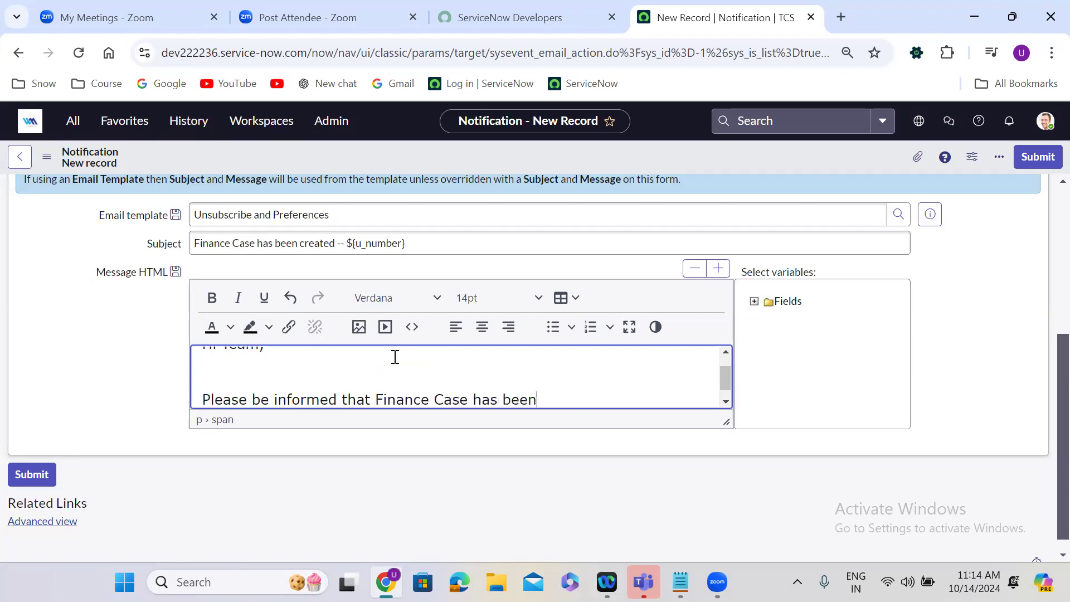
{"action": "type", "text": "created"}
Expand the message editor to full screen, end the sentence with a period and add "Please follow below for further updates.".
{"action": "left_click", "coordinate": [630, 327]}
{"action": "type", "text": ". "}
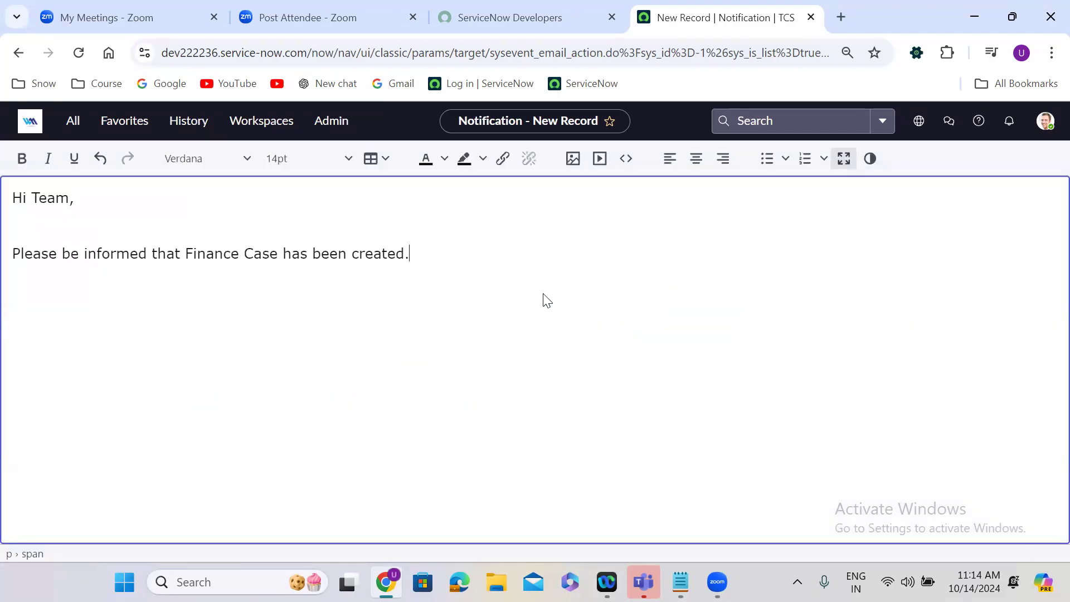
{"action": "type", "text": "Please follow "}
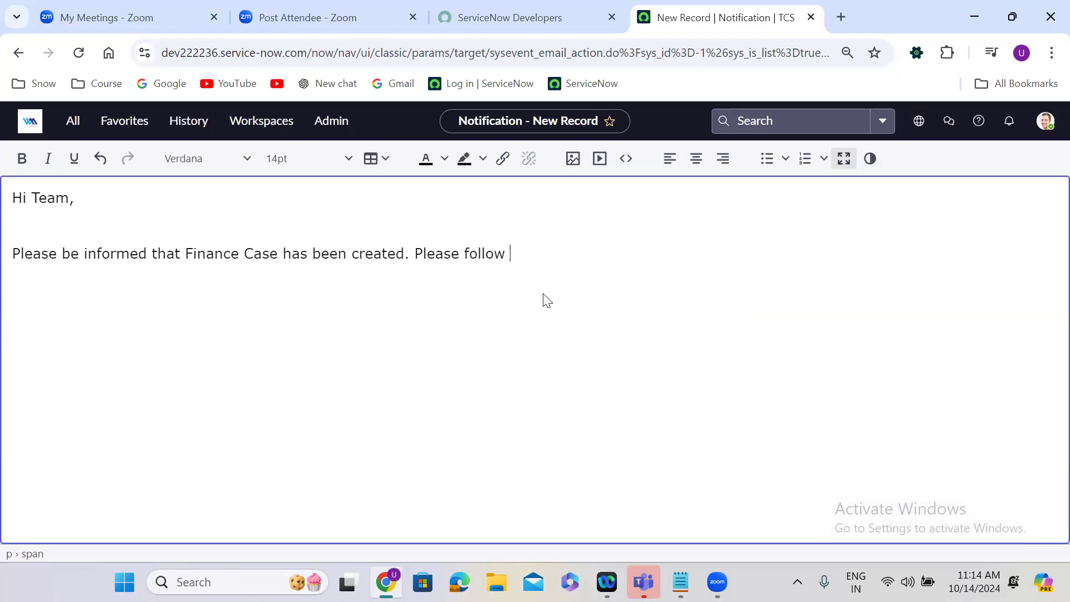
{"action": "type", "text": "below for further"}
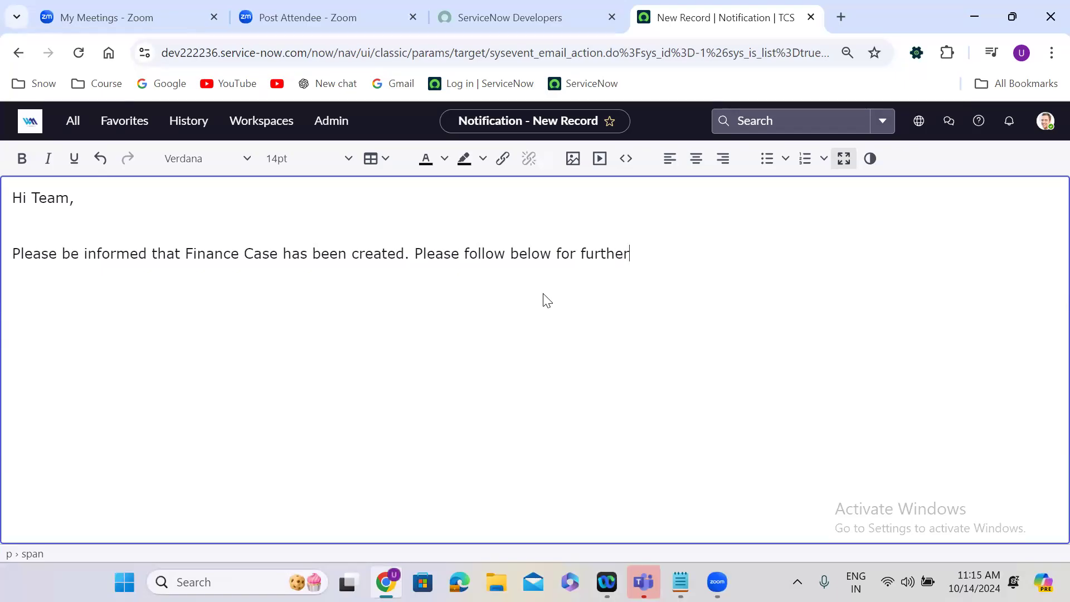
{"action": "type", "text": " updates"}
{"action": "type", "text": "."}
Add the record link variables ${URI} and ${URI_REF} on separate lines below the message sentence.
{"action": "key", "text": "Return"}
{"action": "type", "text": "${}URI"}
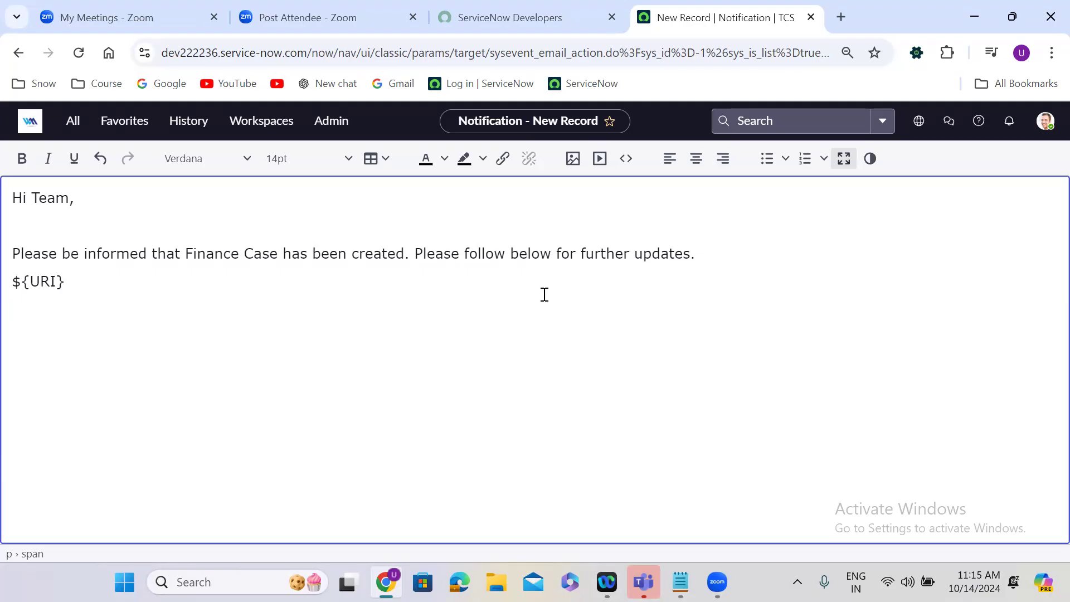
{"action": "type", "text": "$"}
{"action": "type", "text": "{}"}
{"action": "type", "text": "URI_"}
{"action": "type", "text": "REF"}
Insert a table with two columns and four rows below the ${URI_REF} line.
{"action": "left_click", "coordinate": [384, 162]}
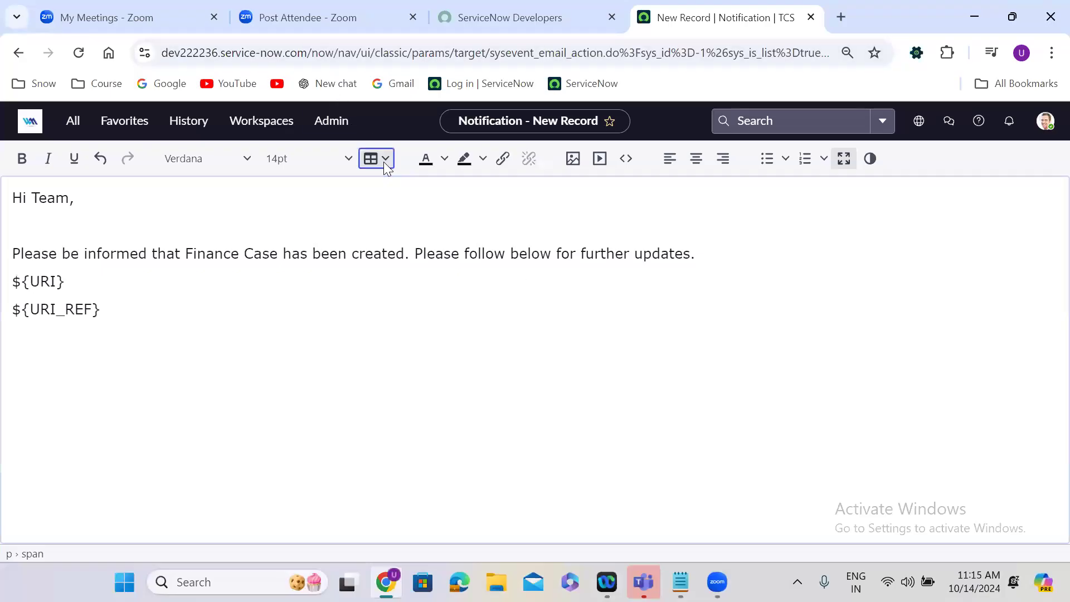
{"action": "left_click", "coordinate": [384, 162]}
{"action": "mouse_move", "coordinate": [423, 185]}
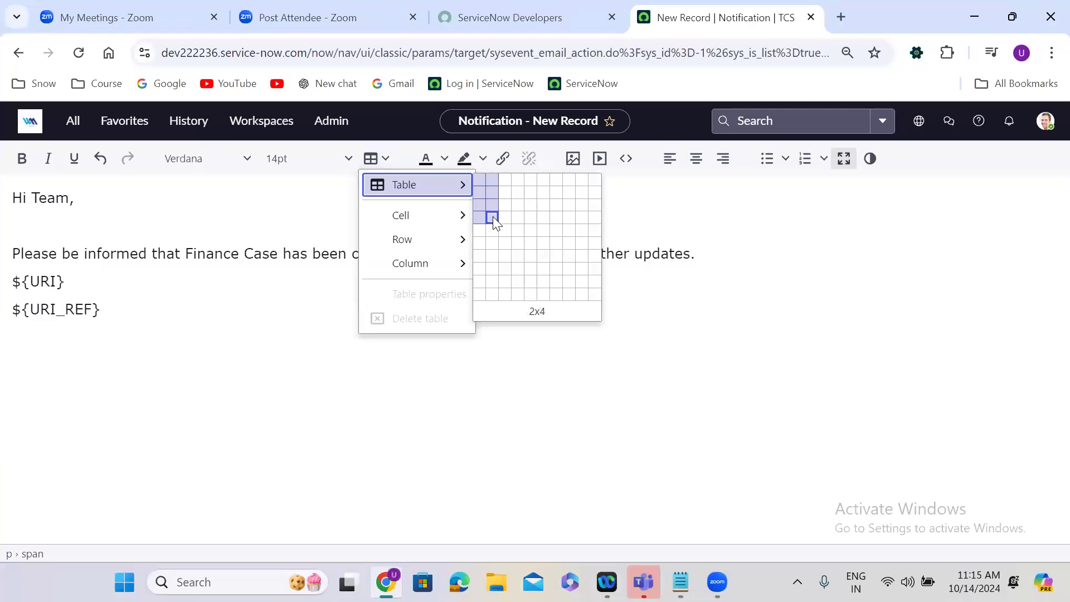
{"action": "left_click", "coordinate": [493, 216]}
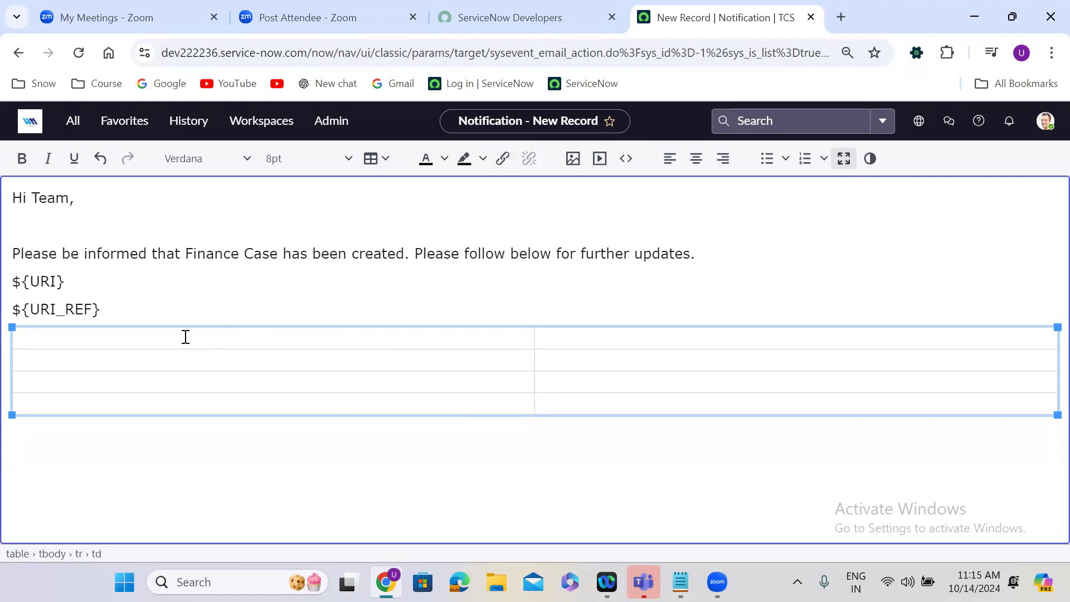
Label the first two rows of the table "Caller" and "Configuration Item" in the first column.
{"action": "type", "text": "Ca;"}
{"action": "type", "text": "ller"}
{"action": "left_click", "coordinate": [79, 366]}
{"action": "type", "text": "Configuration Item"}
Label the third and fourth table rows "Short Description" and "Description" in the first column.
{"action": "left_click", "coordinate": [44, 381]}
{"action": "type", "text": "short Des"}
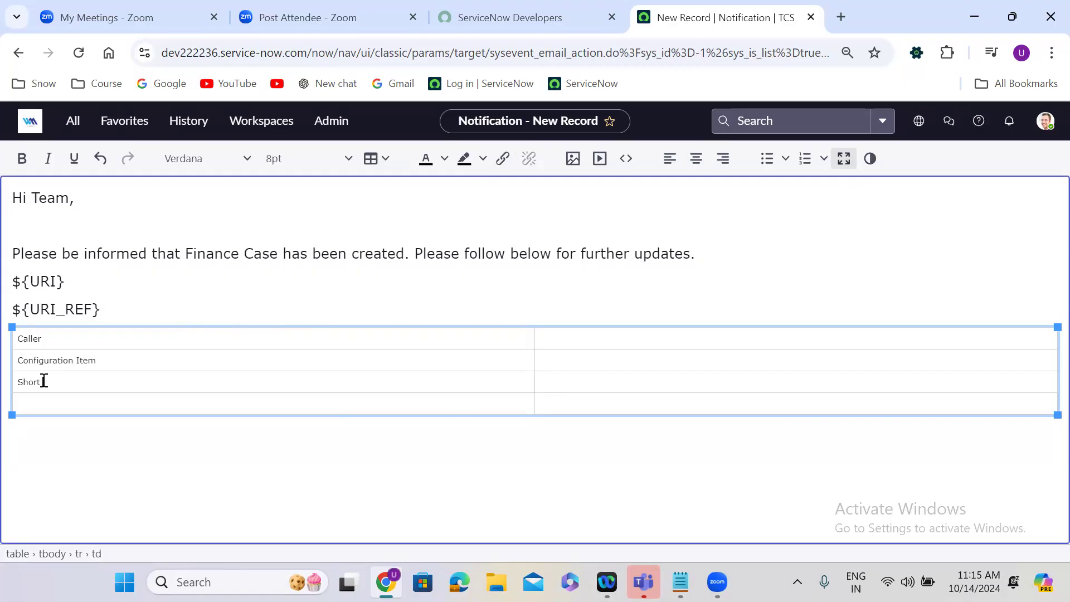
{"action": "type", "text": "cription"}
{"action": "left_click", "coordinate": [45, 406]}
{"action": "type", "text": "Descript"}
{"action": "type", "text": "ion"}
{"action": "type", "text": "$"}
{"action": "type", "text": "{}"}
Enter ${u_caller} and ${u_configuration_item} in the second column beside the Caller and Configuration Item labels.
{"action": "key", "text": "Left"}
{"action": "type", "text": "u_caller"}
{"action": "type", "text": "${}u_configura"}
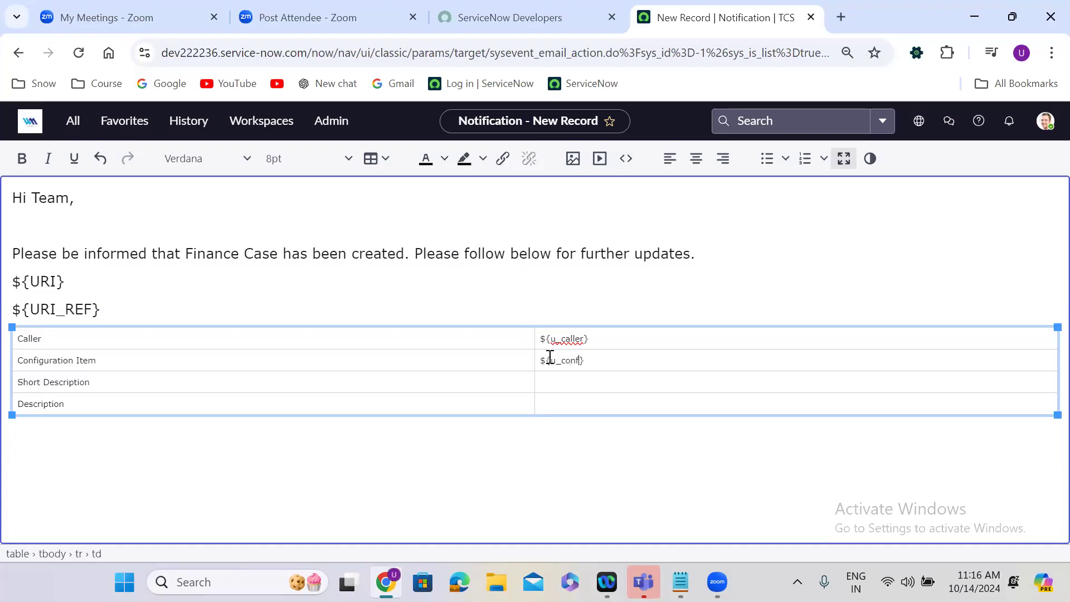
{"action": "type", "text": "tion_item"}
Enter ${u_short_description} and ${u_description} in the second column beside the Short Description and Description labels.
{"action": "left_click", "coordinate": [554, 383]}
{"action": "type", "text": "$"}
{"action": "type", "text": "{"}
{"action": "type", "text": "u_}"}
{"action": "type", "text": "short"}
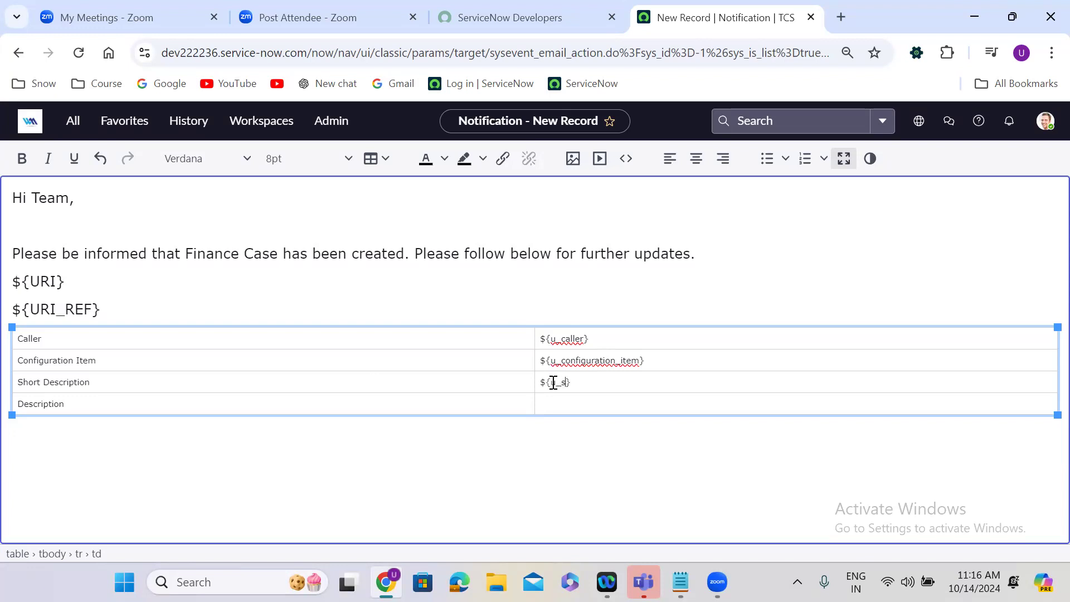
{"action": "type", "text": "_description"}
{"action": "left_click", "coordinate": [563, 406]}
{"action": "type", "text": "$"}
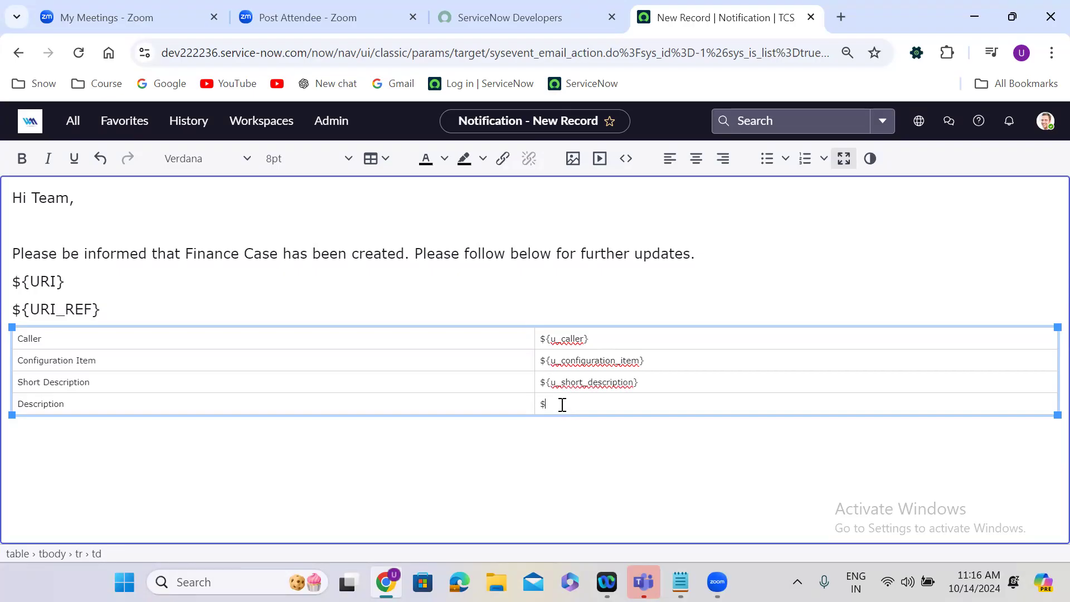
{"action": "type", "text": "{}"}
{"action": "key", "text": "Left"}
{"action": "type", "text": "u_description"}
Below the table, add a 14pt sign-off reading "Many thanks," followed by the sender's name on the next line.
{"action": "left_click", "coordinate": [1044, 408]}
{"action": "key", "text": "Return"}
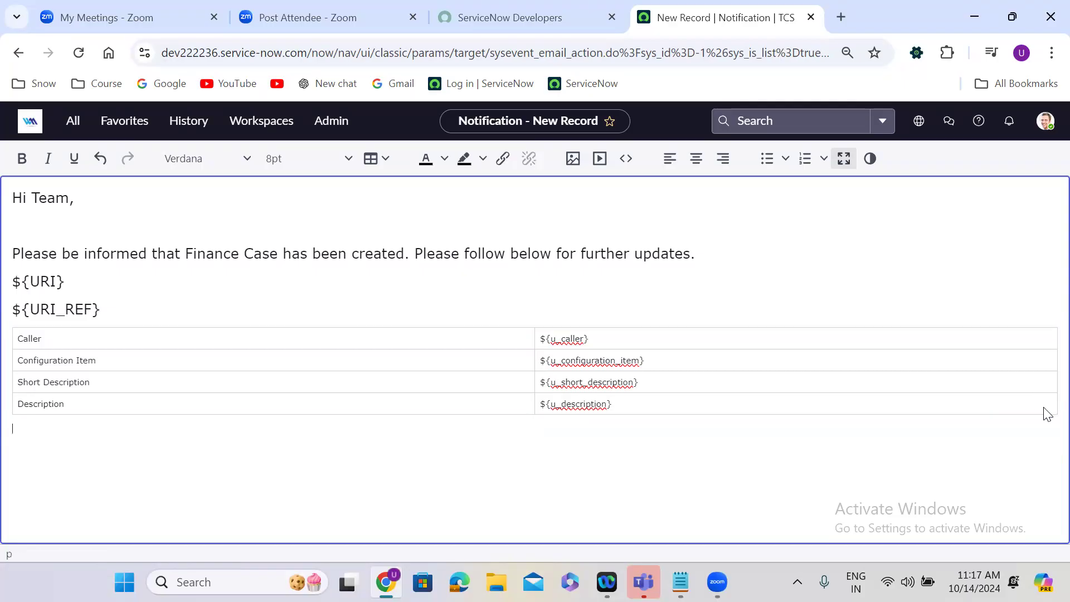
{"action": "left_click", "coordinate": [283, 161]}
{"action": "left_click", "coordinate": [302, 306]}
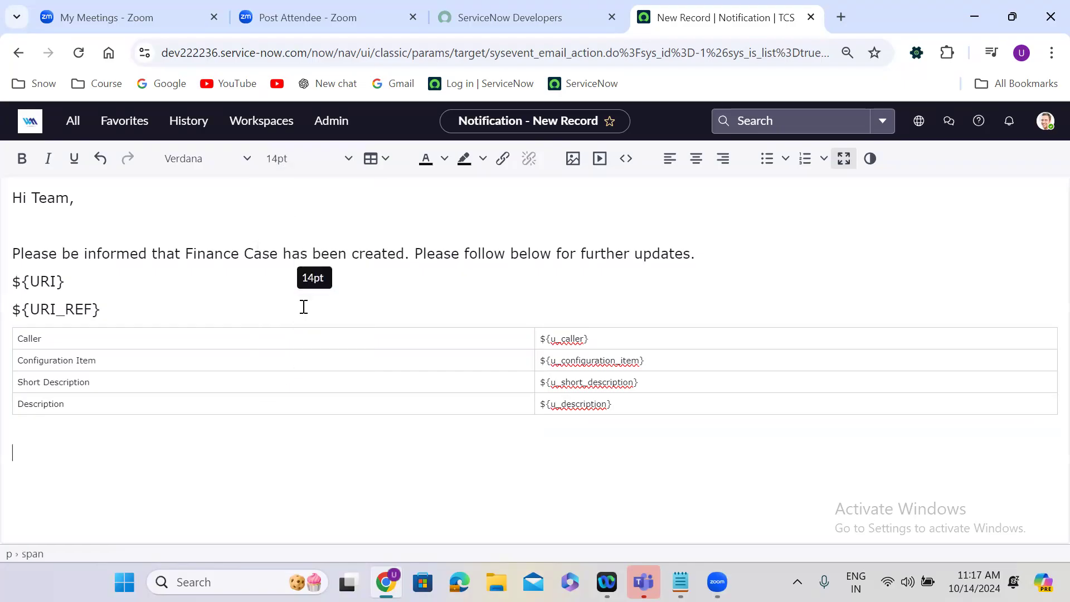
{"action": "type", "text": "Many thanks,"}
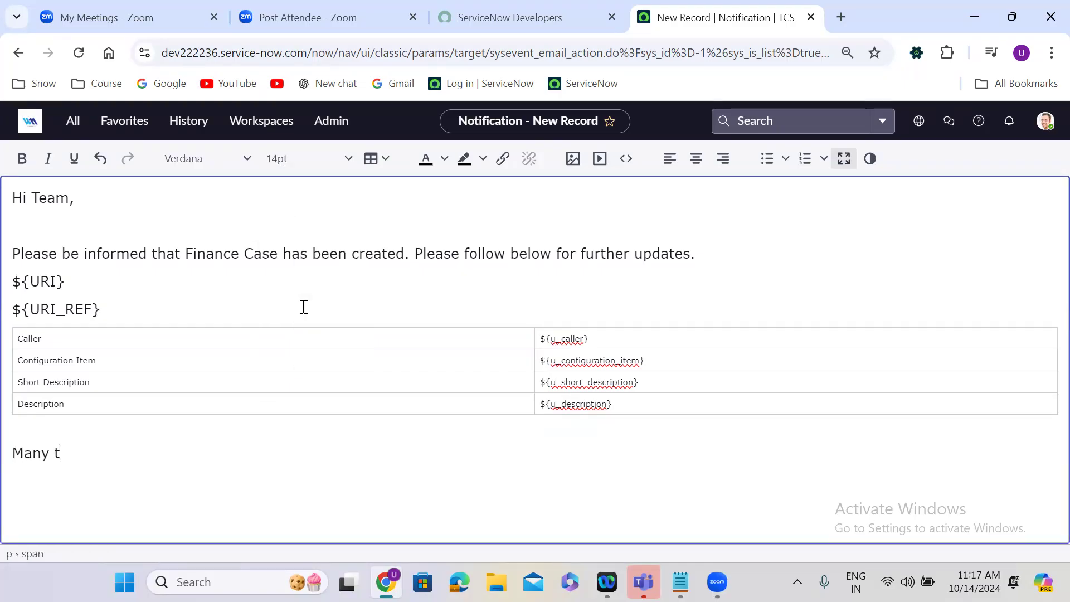
{"action": "key", "text": "Return"}
{"action": "type", "text": "Uday G"}
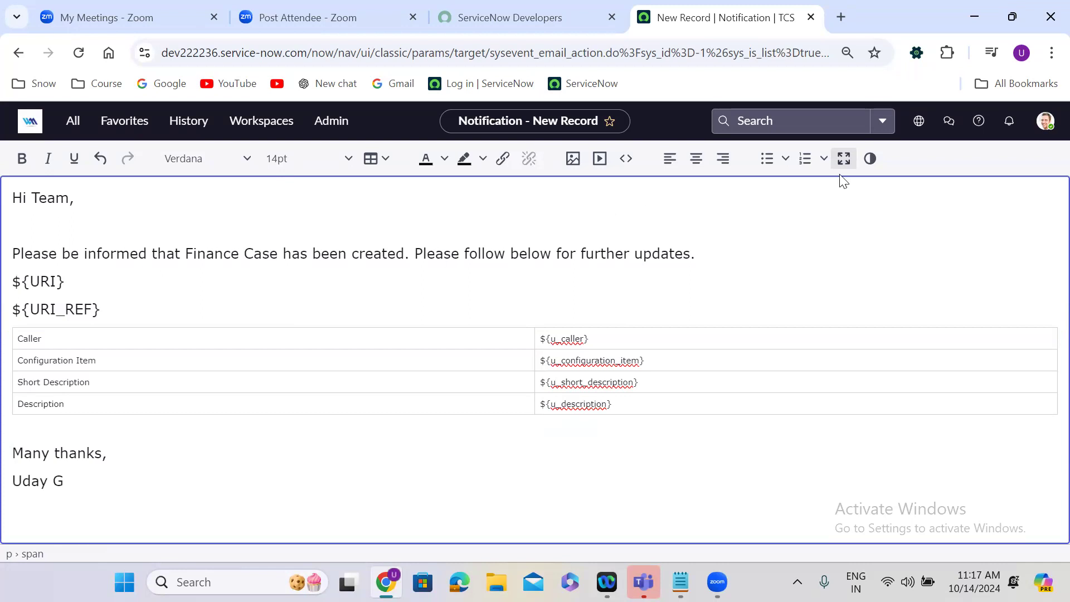
Return the message editor to its normal size and save the new notification record while keeping it open.
{"action": "left_click", "coordinate": [844, 160]}
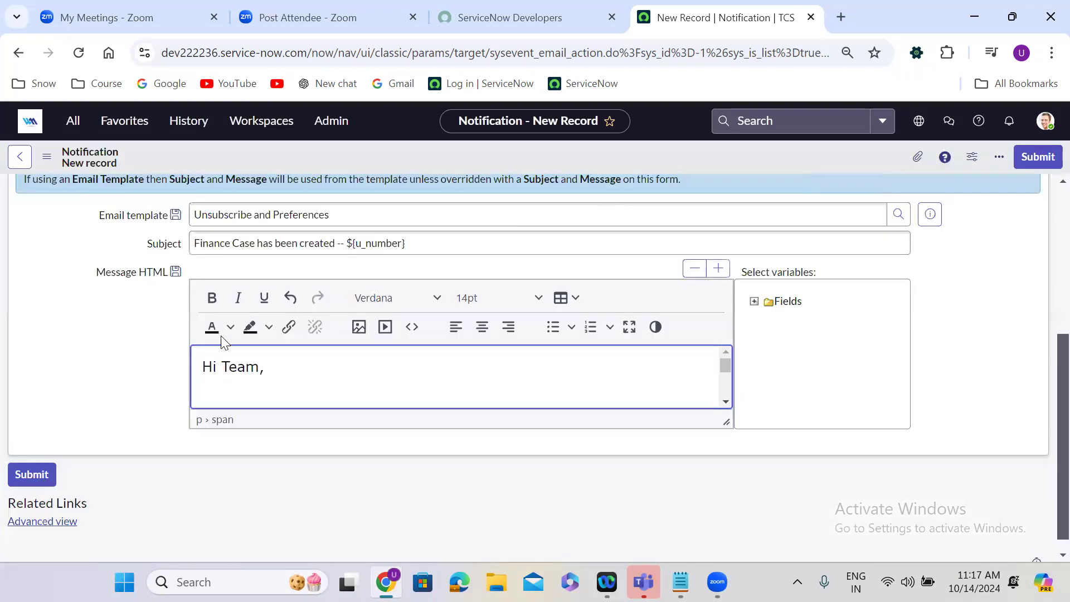
{"action": "left_click", "coordinate": [99, 371]}
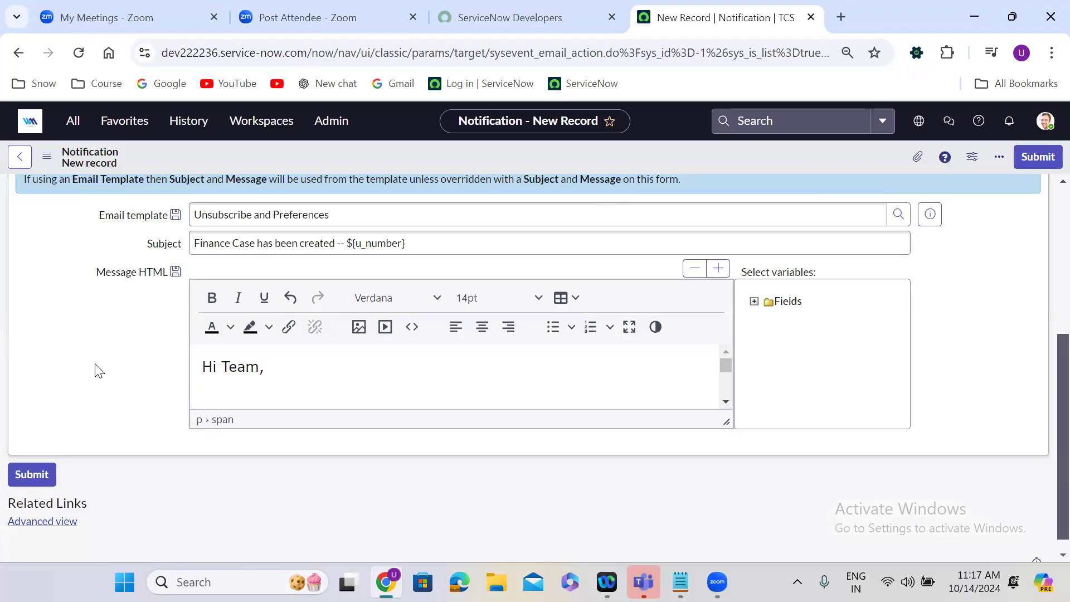
{"action": "scroll", "coordinate": [98, 371], "scroll_direction": "up", "scroll_amount": 5}
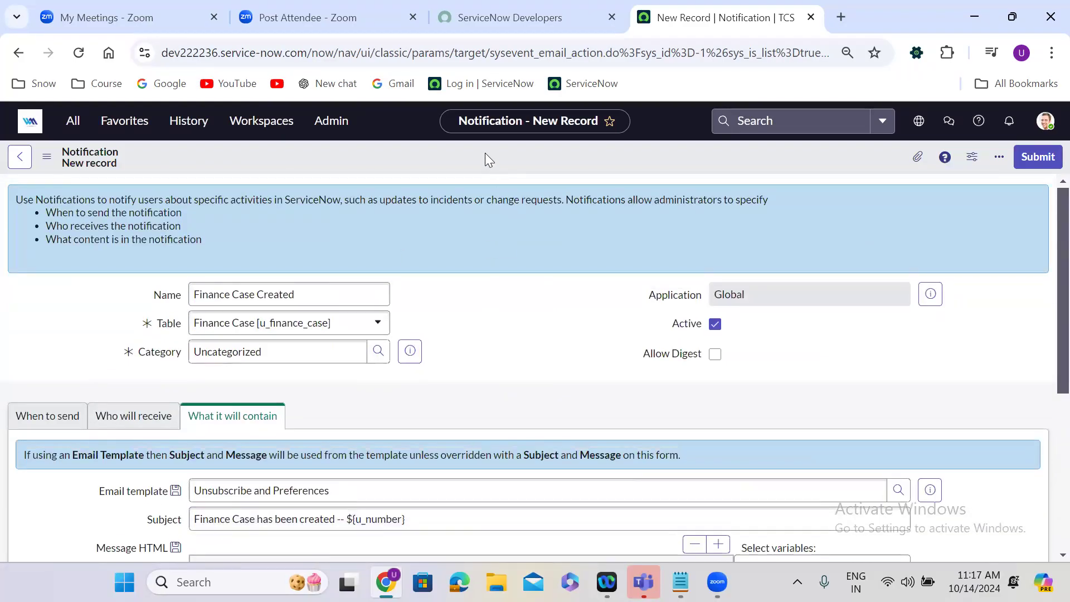
{"action": "right_click", "coordinate": [485, 154]}
{"action": "left_click", "coordinate": [513, 165]}
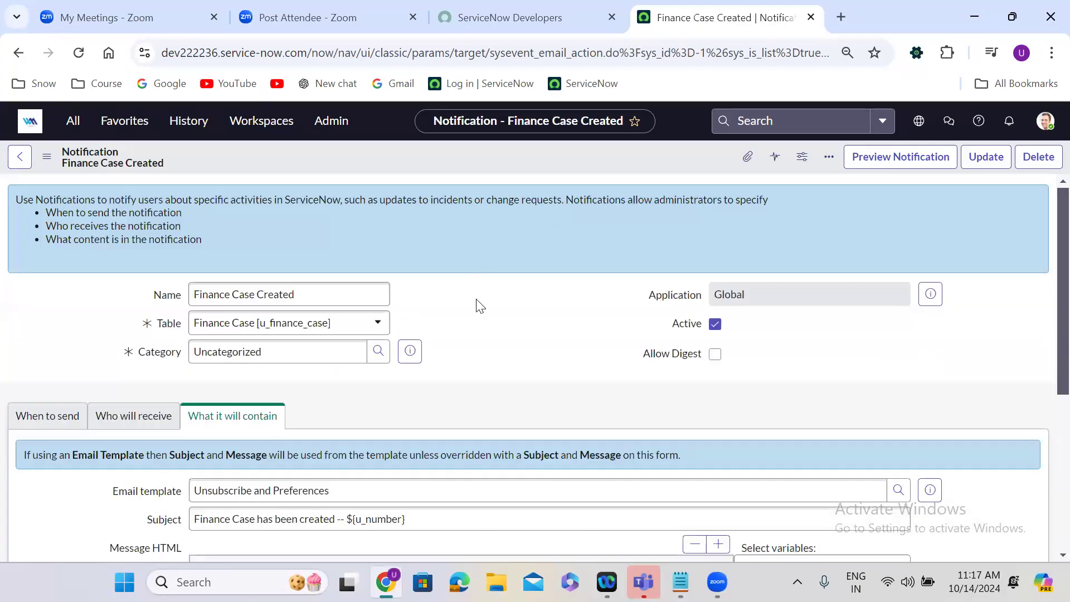
Review the saved notification's sending trigger, recipients and content, including the URI and URI_REF variables in the full-screen message.
{"action": "scroll", "coordinate": [479, 305], "scroll_direction": "down", "scroll_amount": 3}
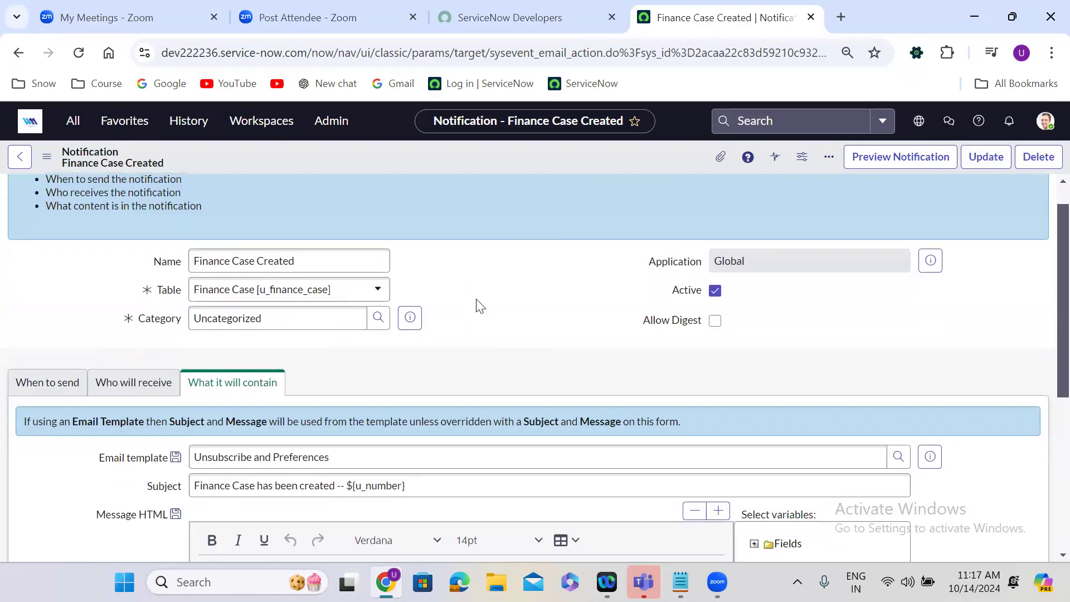
{"action": "left_click", "coordinate": [61, 222]}
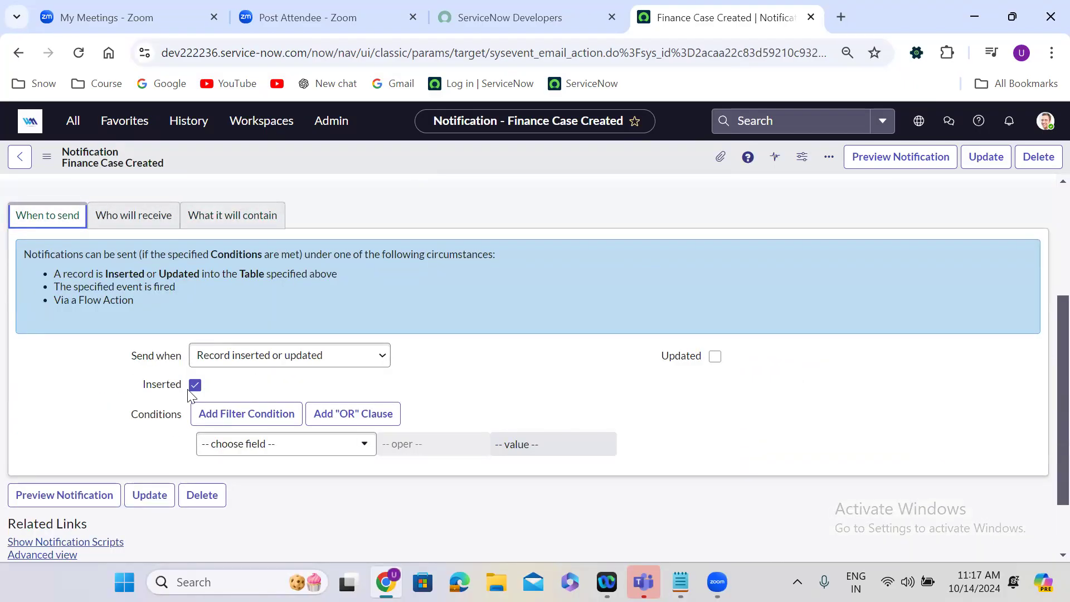
{"action": "left_click", "coordinate": [121, 215]}
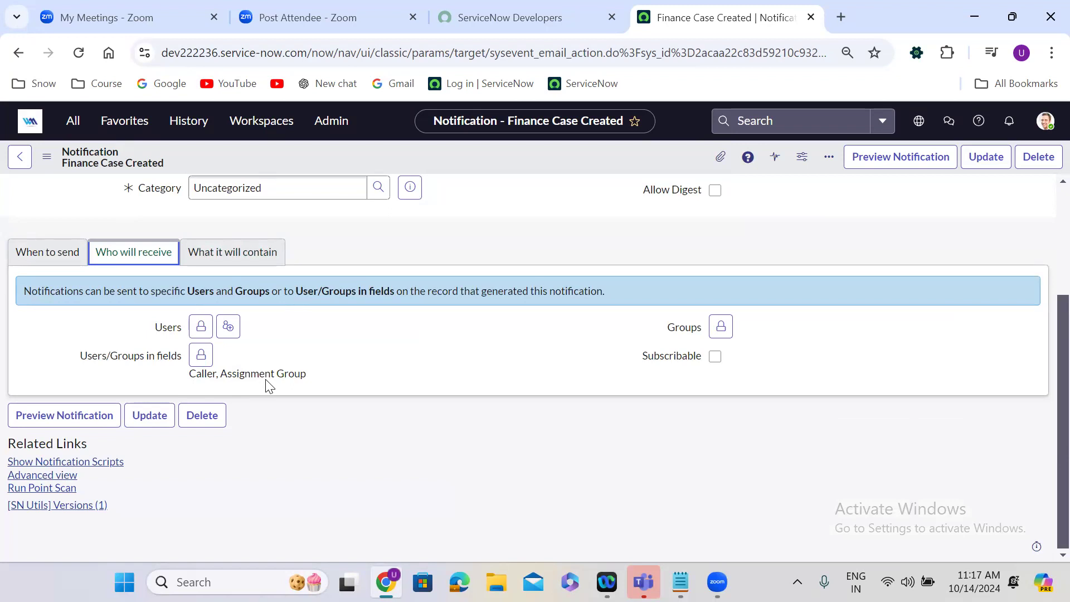
{"action": "left_click", "coordinate": [247, 262]}
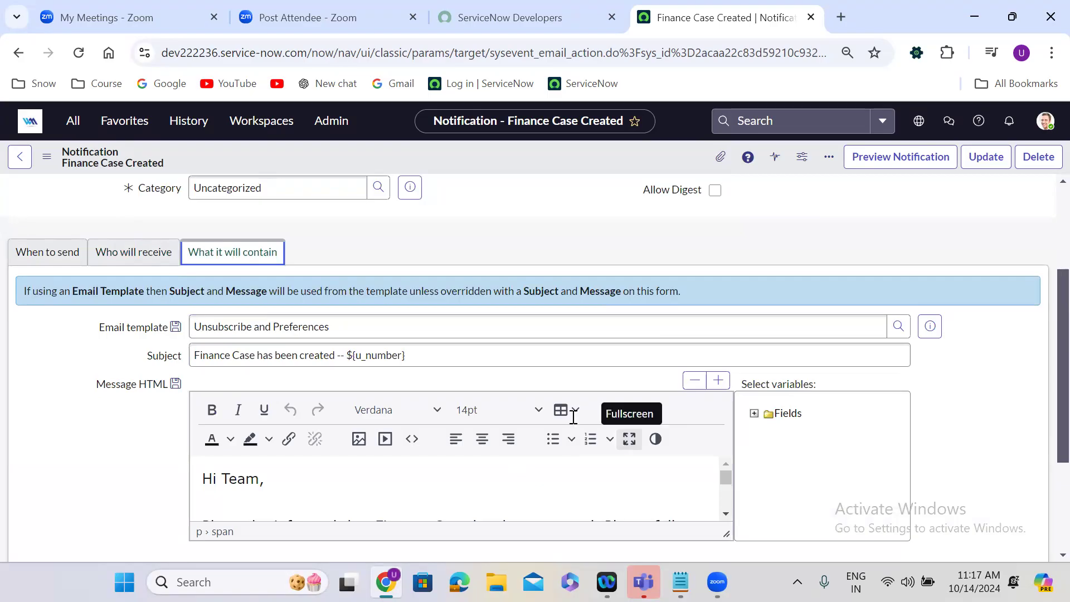
{"action": "left_click", "coordinate": [629, 439]}
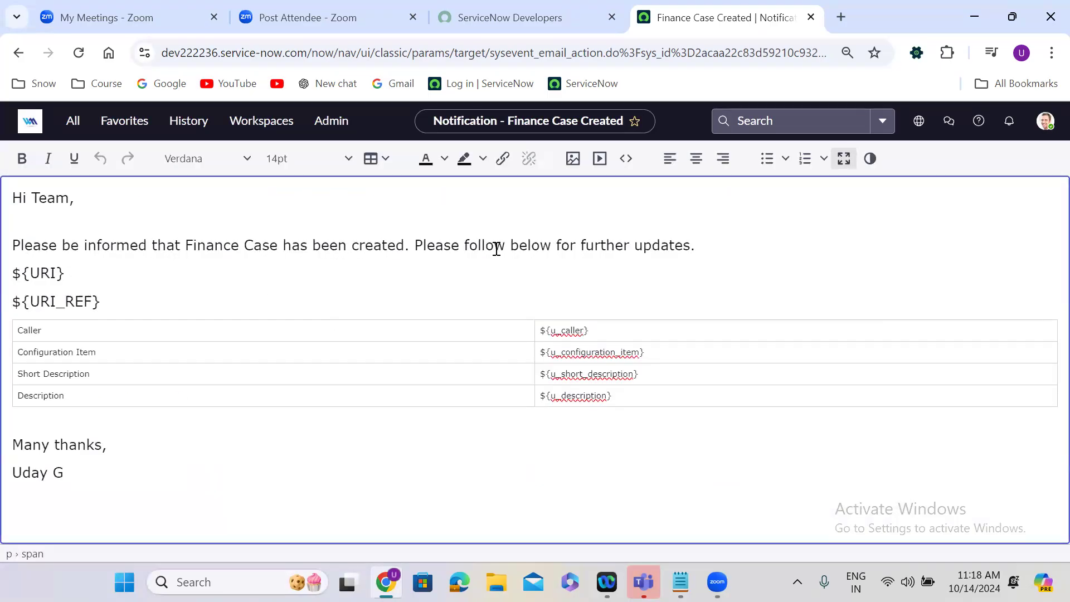
{"action": "double_click", "coordinate": [46, 272]}
{"action": "double_click", "coordinate": [59, 295]}
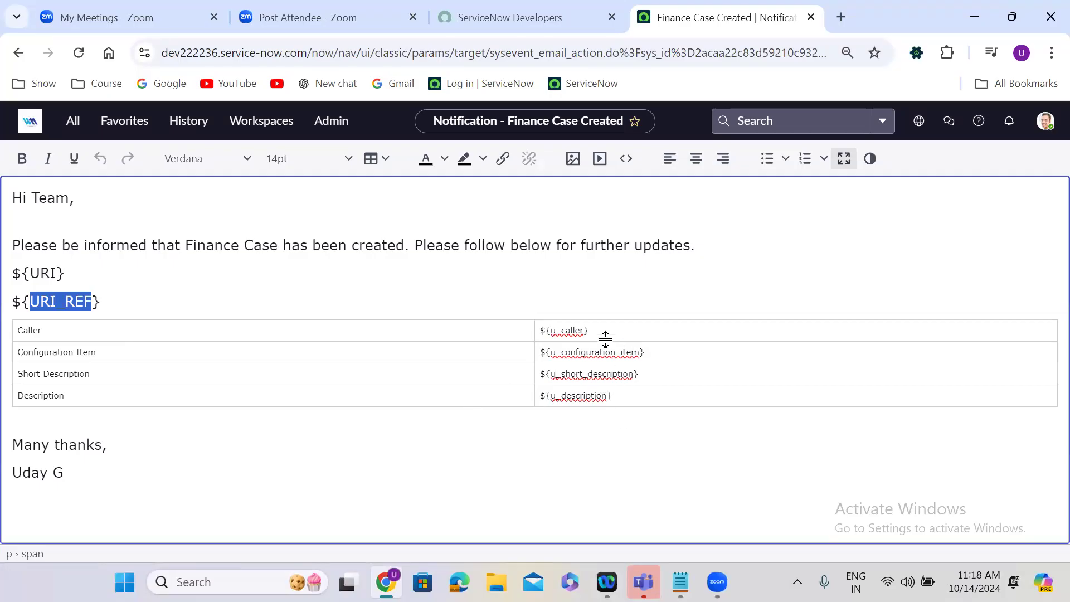
{"action": "left_click", "coordinate": [844, 160]}
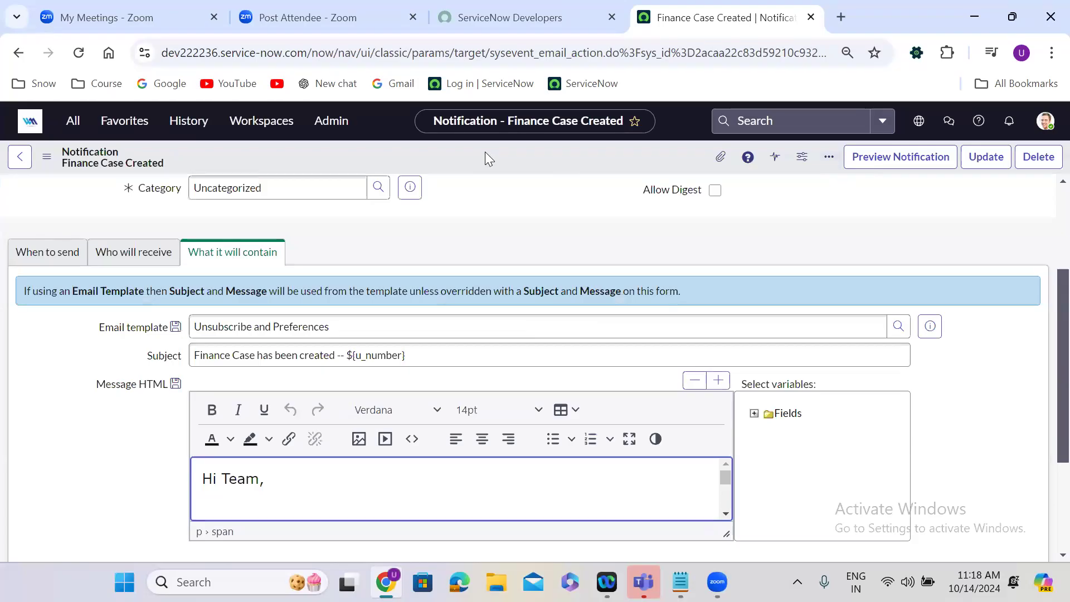
Preview the notification and examine its recipients, subject and rendered body.
{"action": "left_click", "coordinate": [890, 158]}
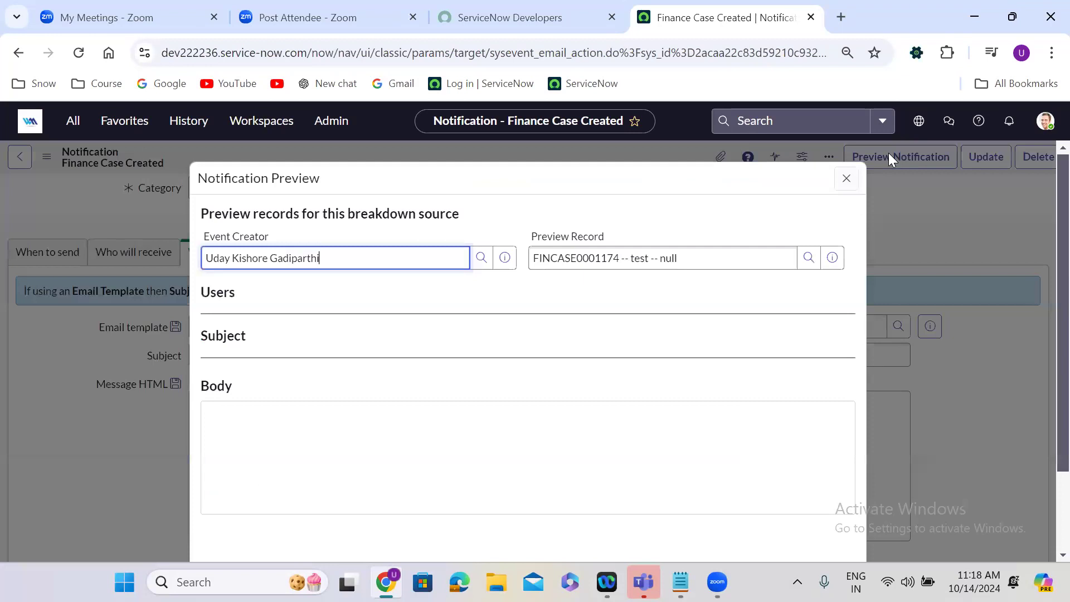
{"action": "left_click", "coordinate": [500, 396]}
{"action": "scroll", "coordinate": [501, 399], "scroll_direction": "down", "scroll_amount": 4}
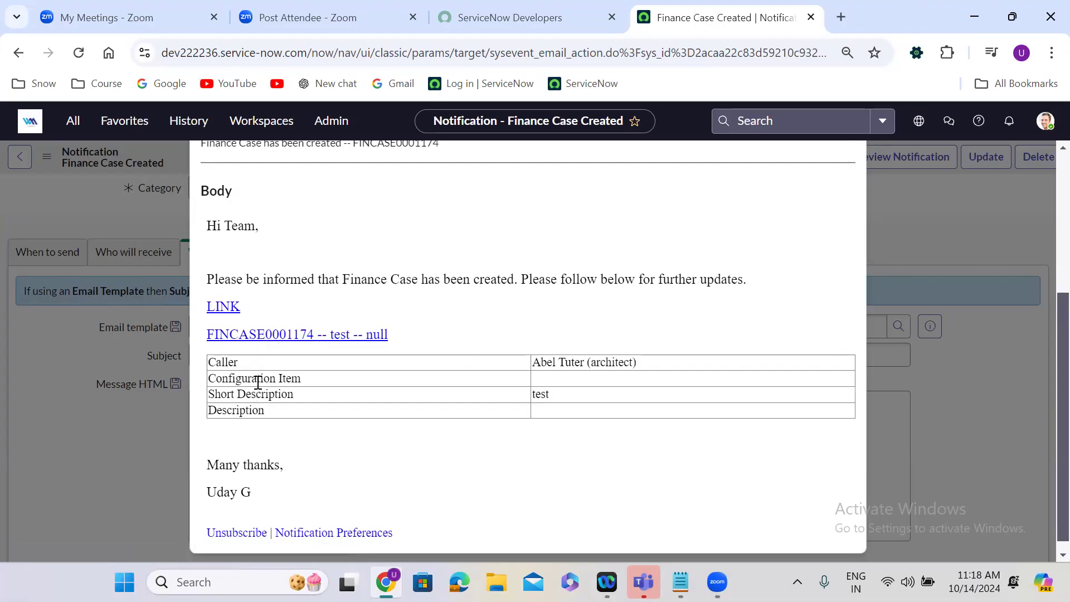
{"action": "scroll", "coordinate": [396, 245], "scroll_direction": "up", "scroll_amount": 3}
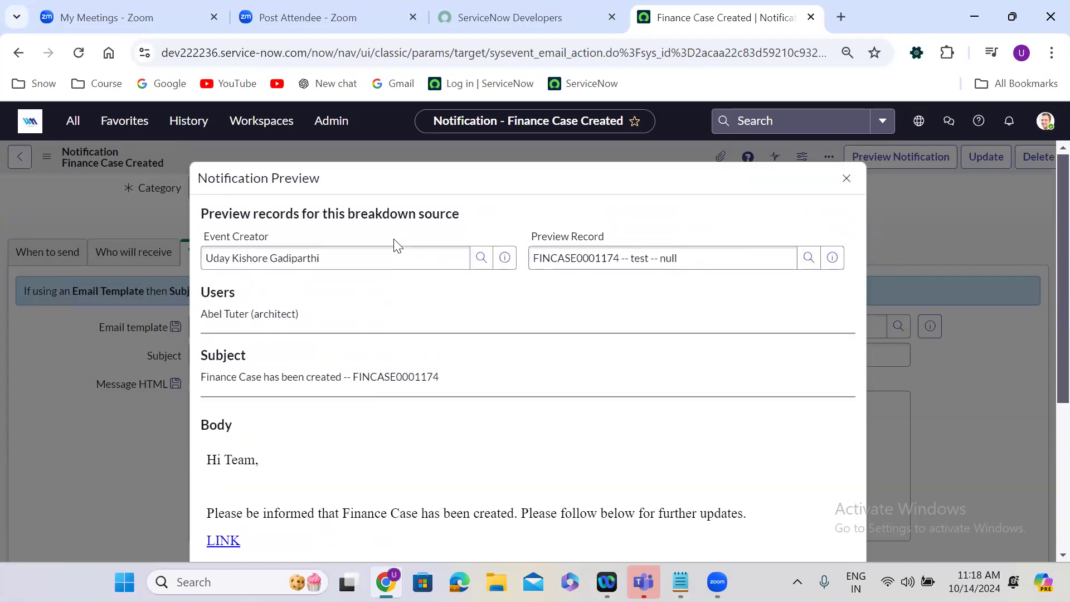
Close the notification preview, duplicate the notification's browser tab, and return to the original tab.
{"action": "left_click", "coordinate": [847, 178]}
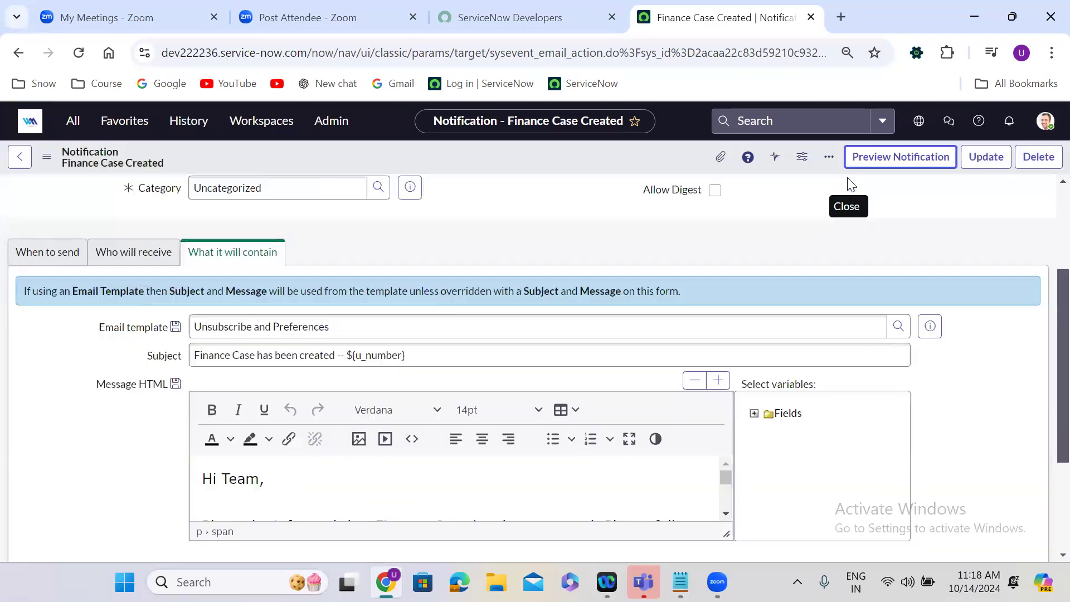
{"action": "right_click", "coordinate": [680, 8]}
{"action": "left_click", "coordinate": [741, 152]}
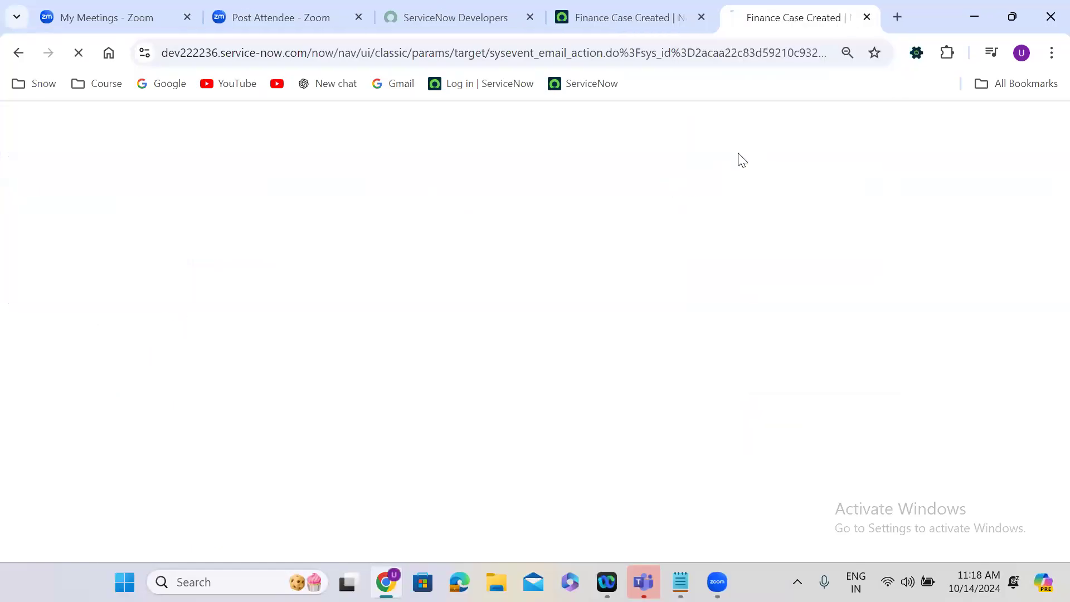
{"action": "left_click", "coordinate": [585, 8]}
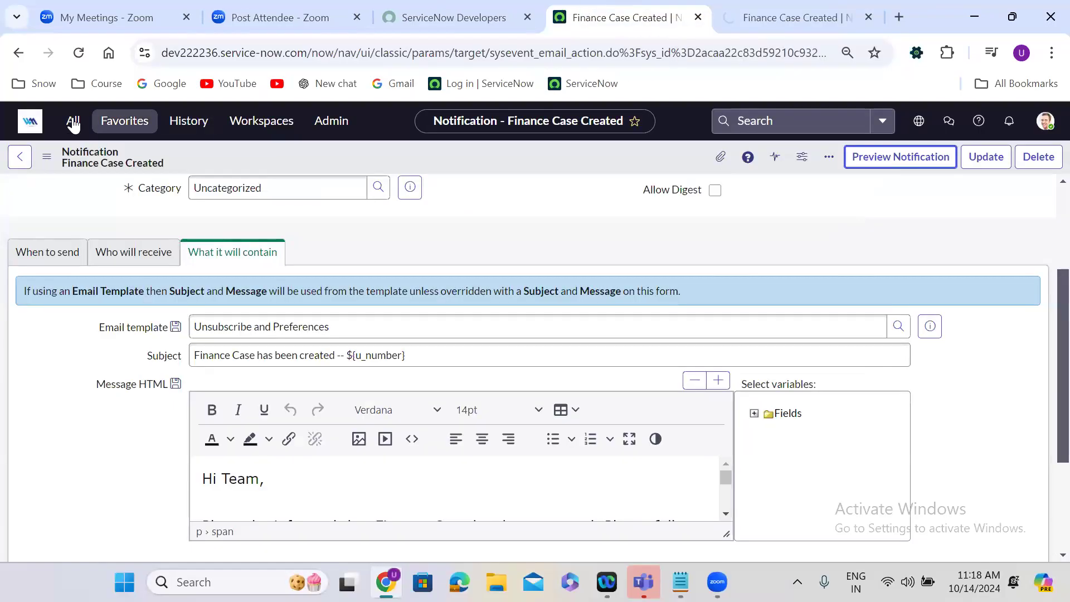
Find "finance case" in the application navigator and open Finance Case Management's Create New form in a new browser tab.
{"action": "left_click", "coordinate": [73, 121]}
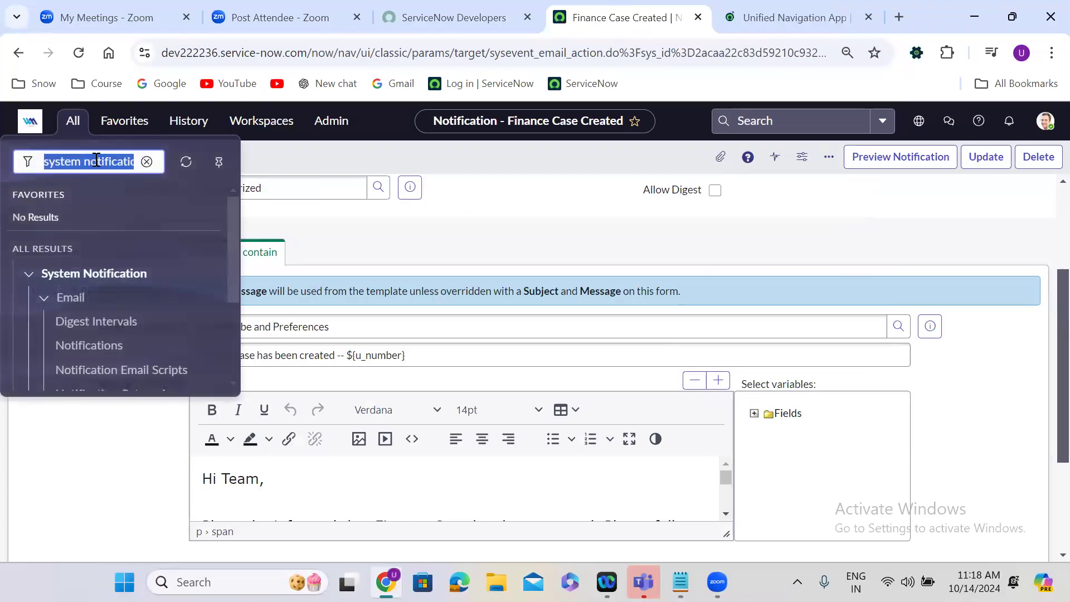
{"action": "type", "text": "finance case"}
{"action": "left_click_drag", "start_coordinate": [233, 229], "coordinate": [233, 283]}
{"action": "scroll", "coordinate": [233, 283], "scroll_direction": "up", "scroll_amount": 2}
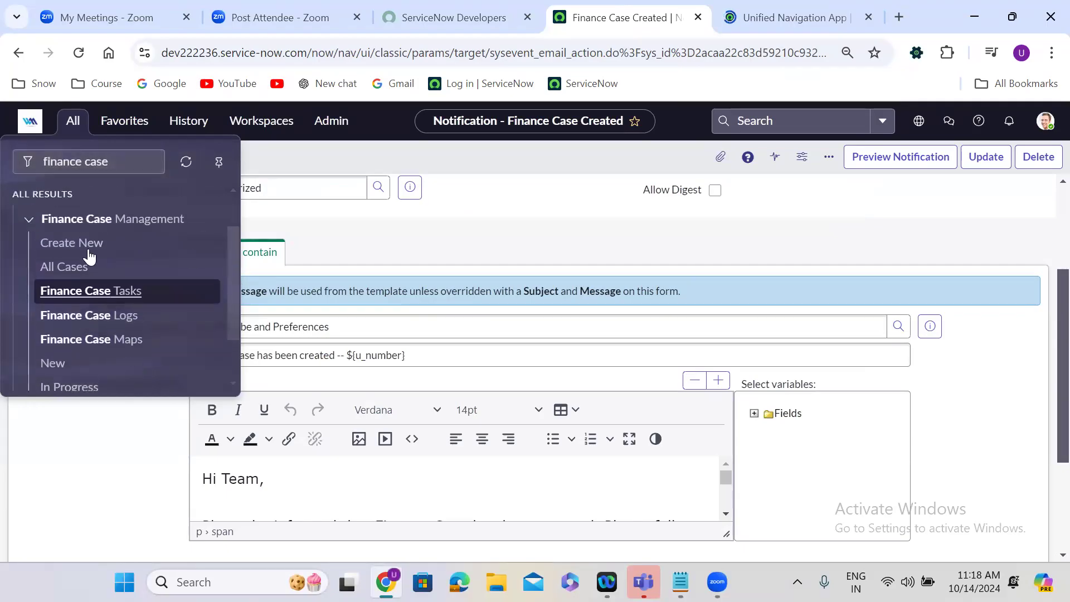
{"action": "right_click", "coordinate": [74, 245]}
{"action": "left_click", "coordinate": [124, 267]}
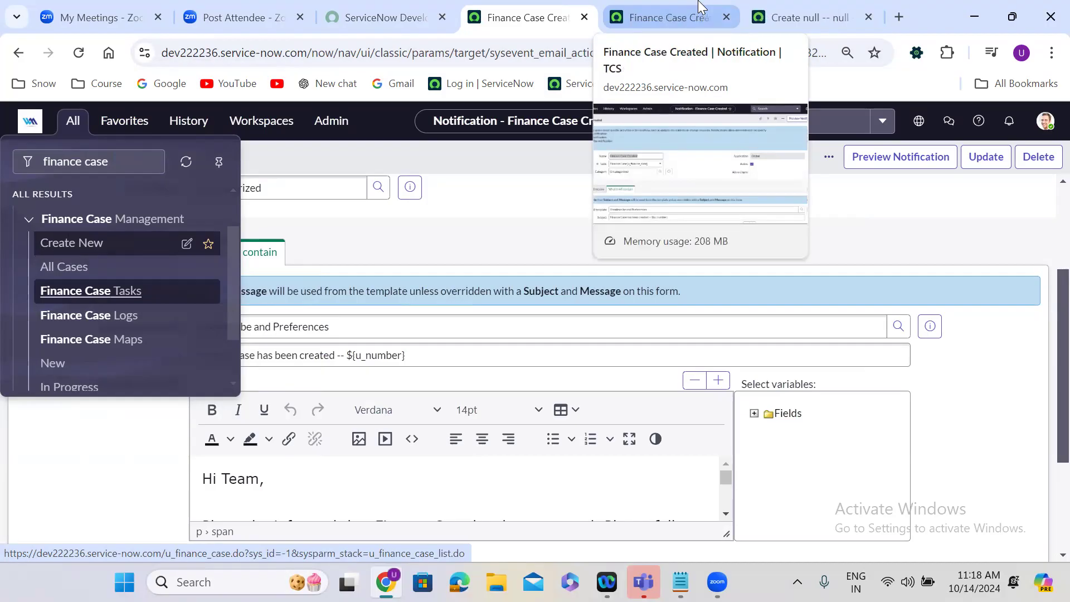
Move the new Finance Case form's browser tab directly beside the original notification tab and show the form.
{"action": "left_click", "coordinate": [700, 7]}
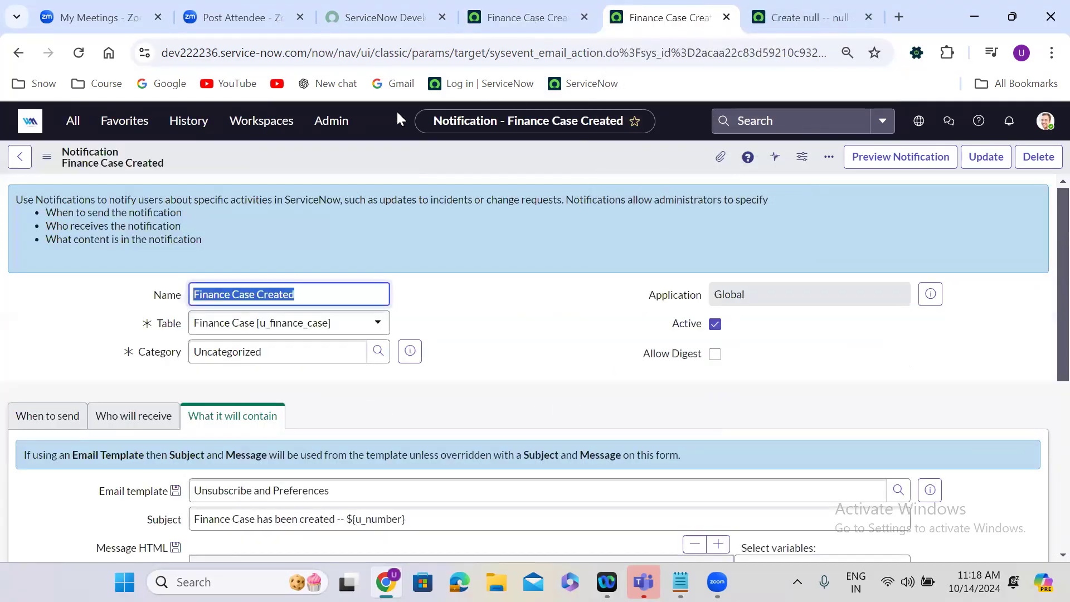
{"action": "left_click", "coordinate": [527, 16]}
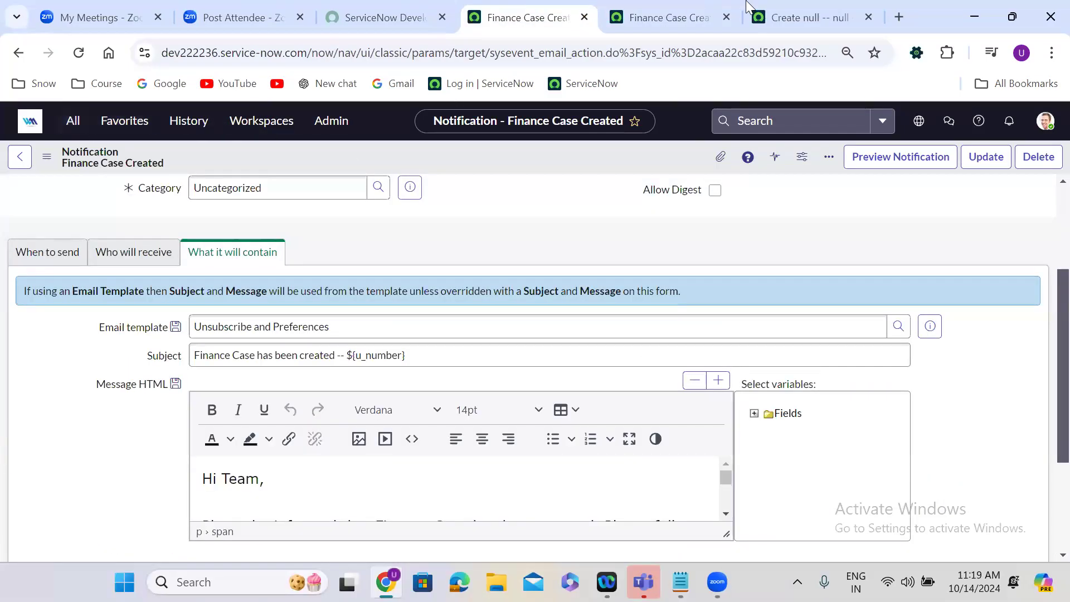
{"action": "left_click_drag", "start_coordinate": [768, 2], "coordinate": [664, 5]}
{"action": "left_click", "coordinate": [468, 296]}
Fill in the new Finance Case's caller and set its configuration item to *BOW-IBM.
{"action": "scroll", "coordinate": [468, 296], "scroll_direction": "down", "scroll_amount": 3}
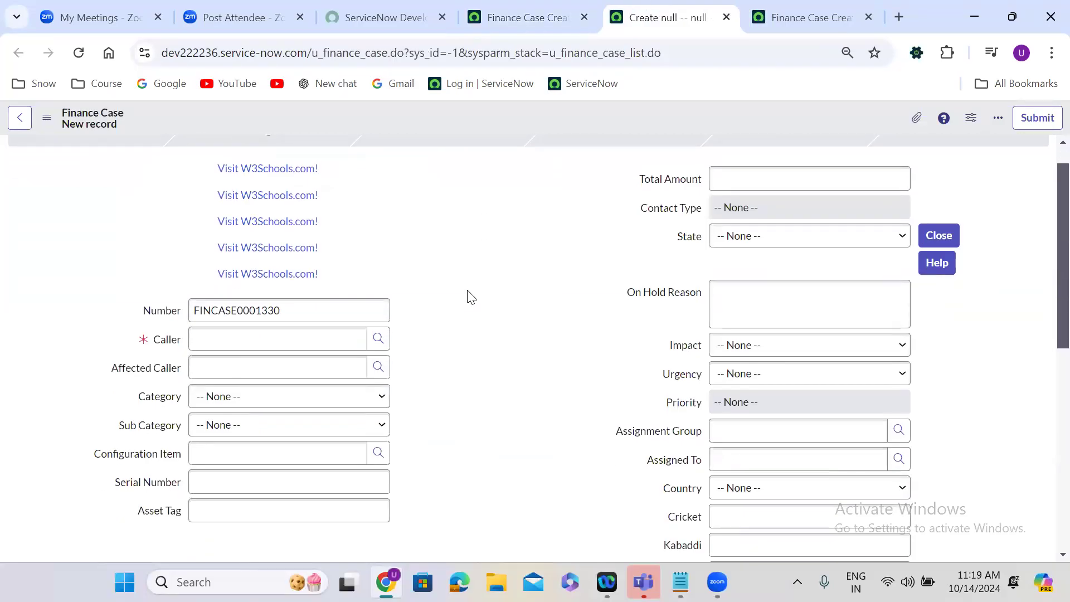
{"action": "left_click", "coordinate": [259, 209]}
{"action": "type", "text": "abra"}
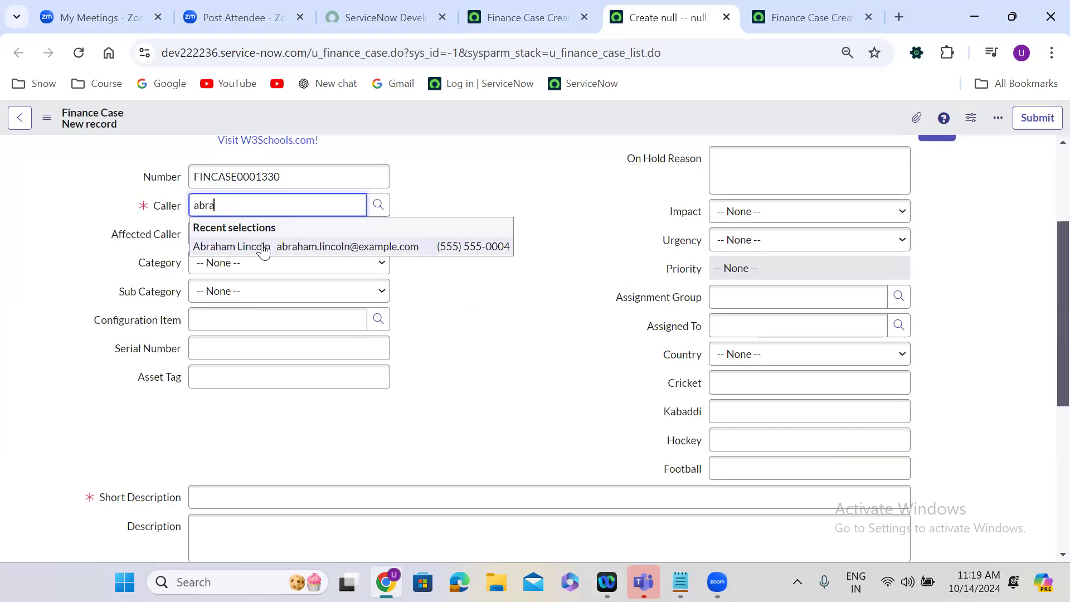
{"action": "left_click", "coordinate": [261, 244]}
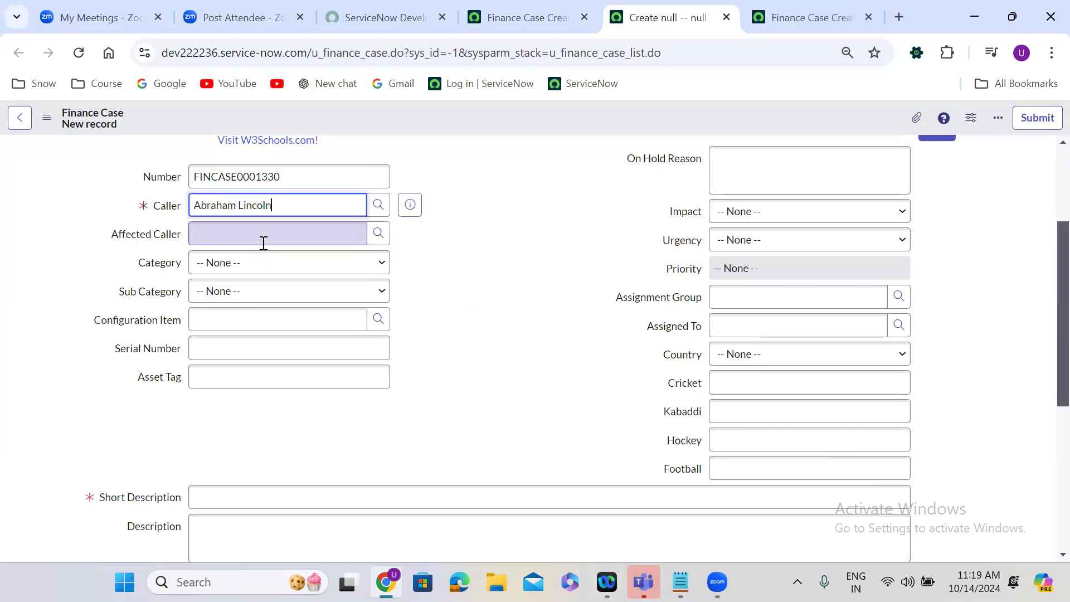
{"action": "left_click", "coordinate": [228, 322]}
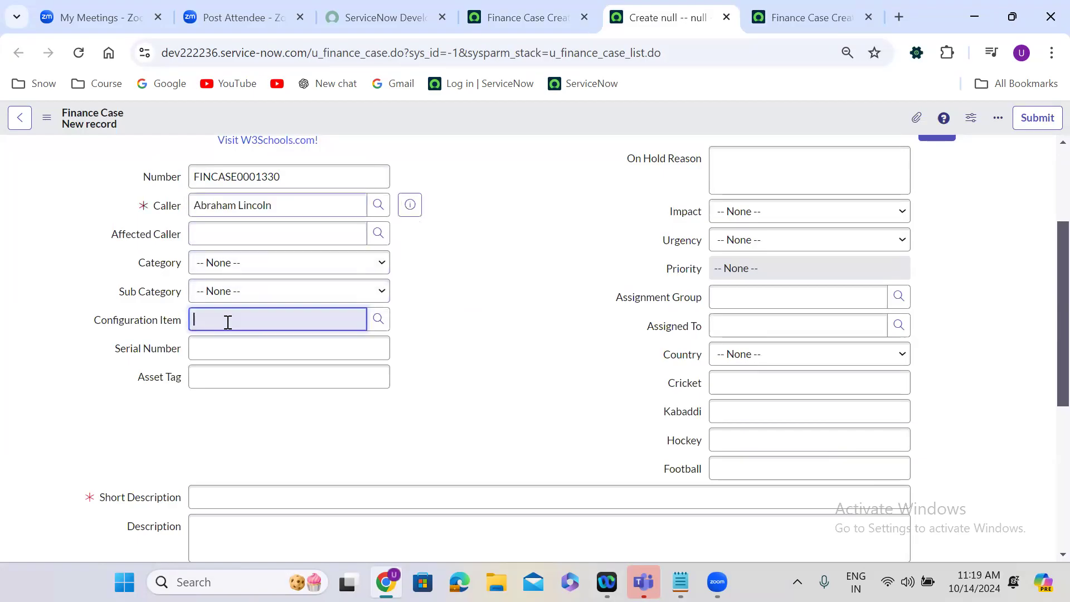
{"action": "left_click", "coordinate": [231, 355]}
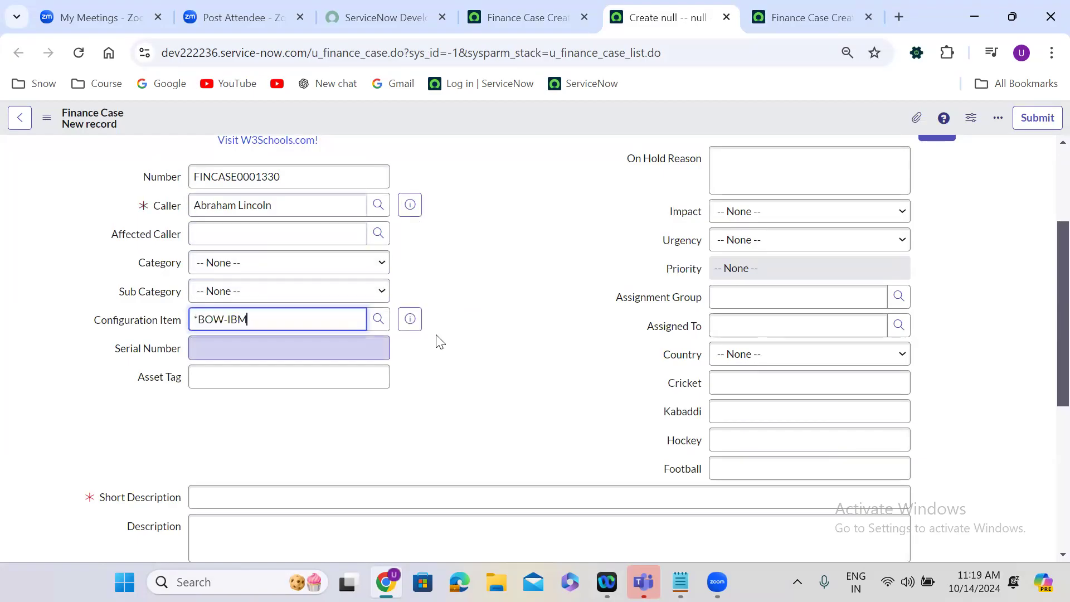
Set the new Finance Case's assignment group to Application Development.
{"action": "scroll", "coordinate": [440, 341], "scroll_direction": "down", "scroll_amount": 1}
{"action": "left_click", "coordinate": [754, 262]}
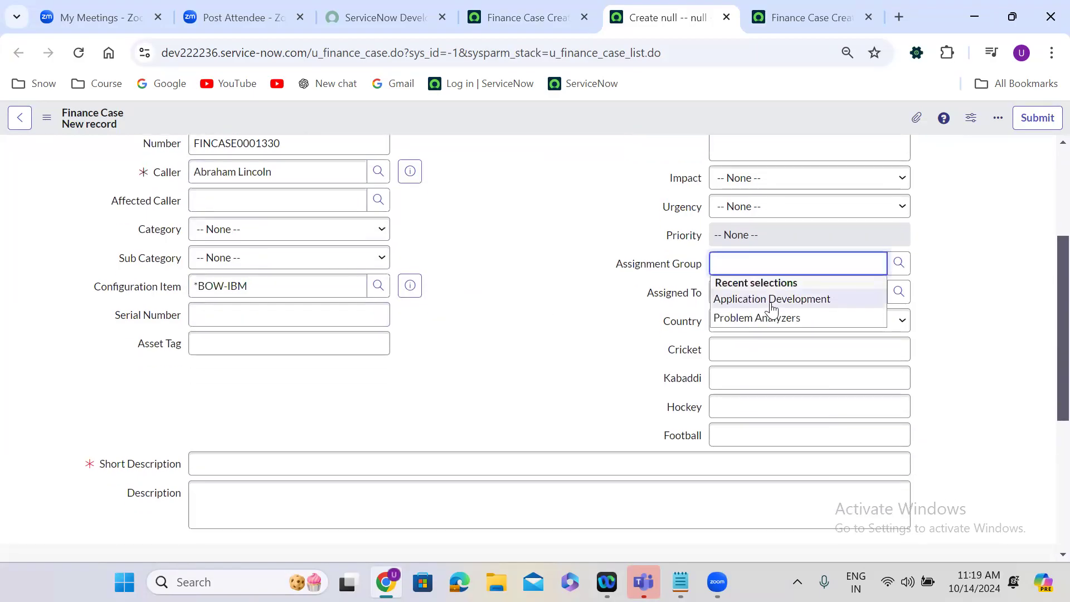
{"action": "left_click", "coordinate": [772, 302]}
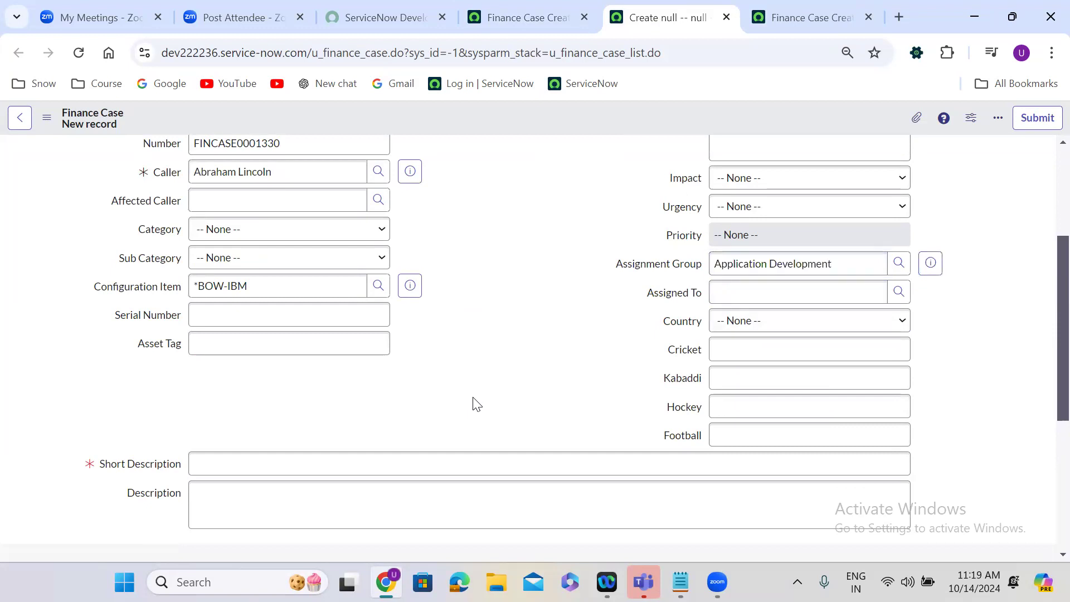
Enter "test" as both the short description and the description of the Finance Case.
{"action": "scroll", "coordinate": [473, 404], "scroll_direction": "down", "scroll_amount": 1}
{"action": "scroll", "coordinate": [473, 401], "scroll_direction": "down", "scroll_amount": 3}
{"action": "left_click", "coordinate": [287, 325]}
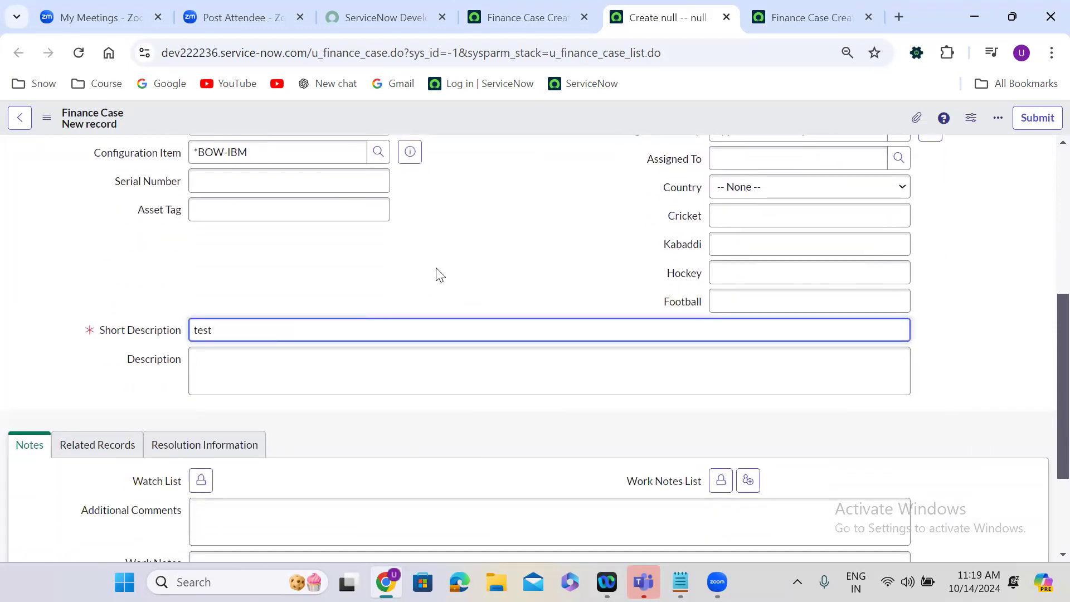
{"action": "left_click", "coordinate": [437, 205]}
{"action": "scroll", "coordinate": [437, 205], "scroll_direction": "up", "scroll_amount": 2}
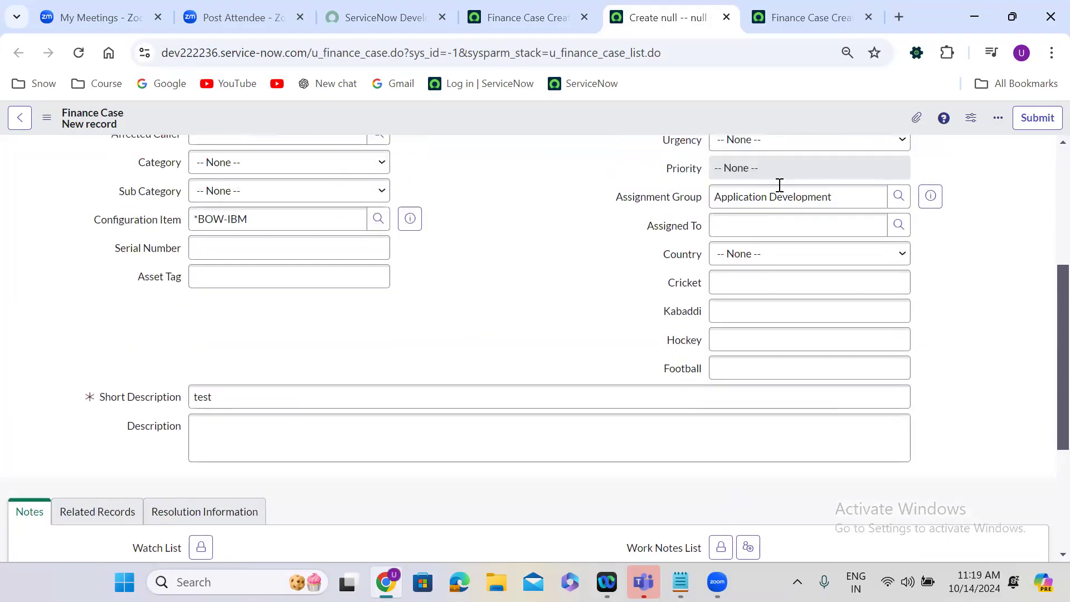
{"action": "left_click", "coordinate": [287, 419]}
{"action": "type", "text": "test"}
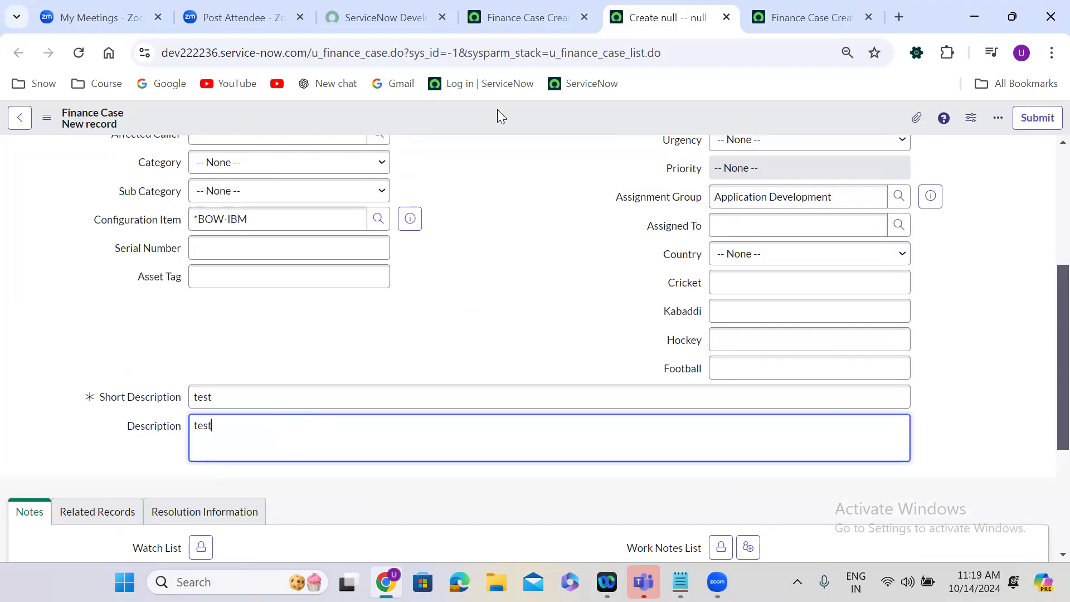
Try to save the new Finance Case while keeping its form open.
{"action": "right_click", "coordinate": [497, 111]}
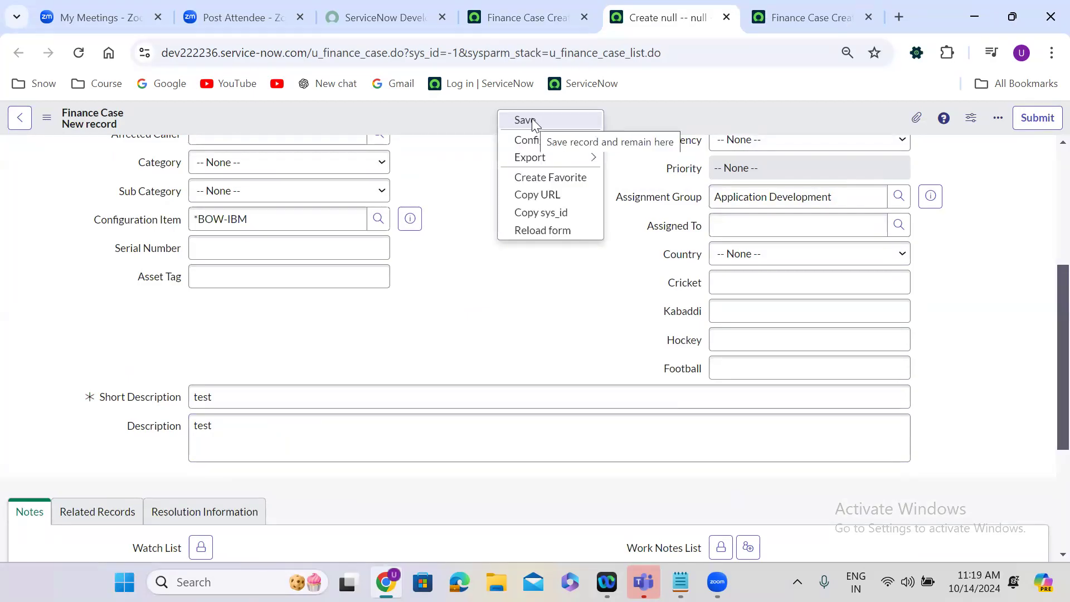
{"action": "left_click", "coordinate": [532, 122]}
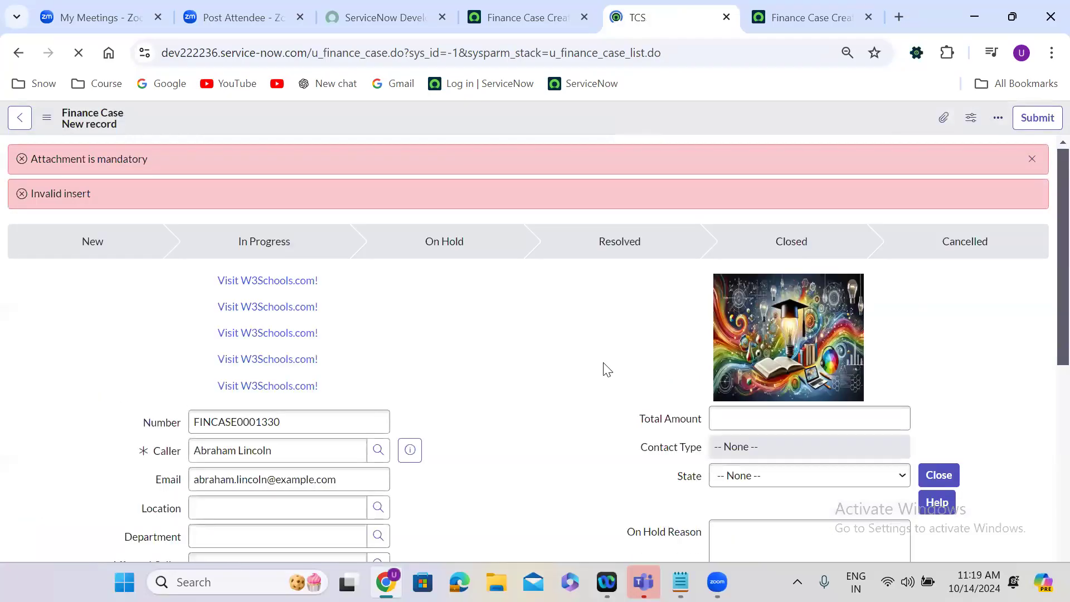
{"action": "left_click", "coordinate": [1032, 159]}
Attach Weekly Incidents Trend.pdf to the Finance Case and save the record while keeping it open.
{"action": "left_click", "coordinate": [917, 118]}
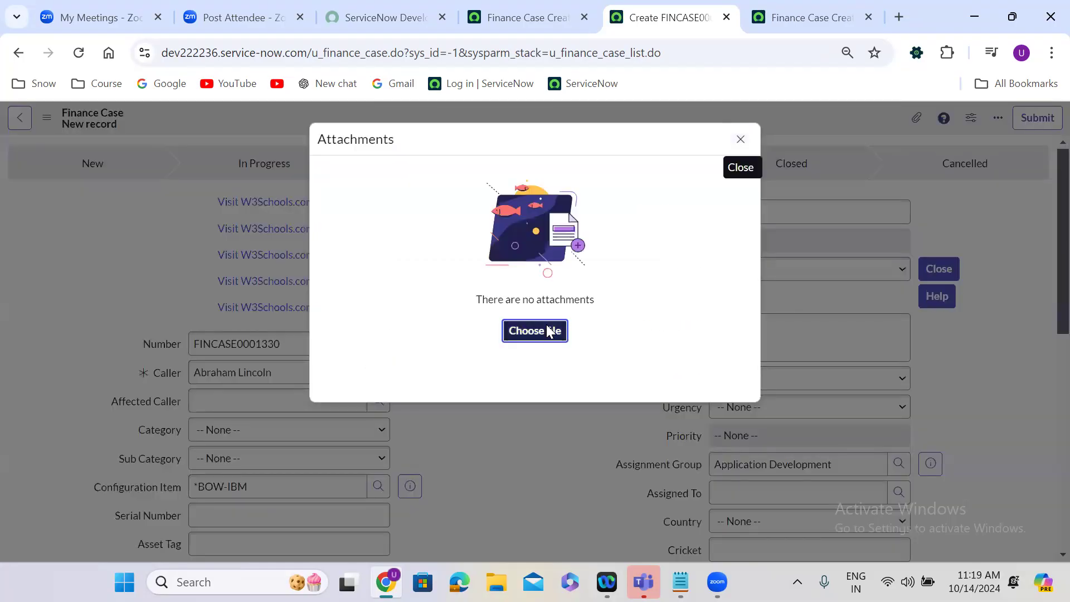
{"action": "left_click", "coordinate": [548, 330]}
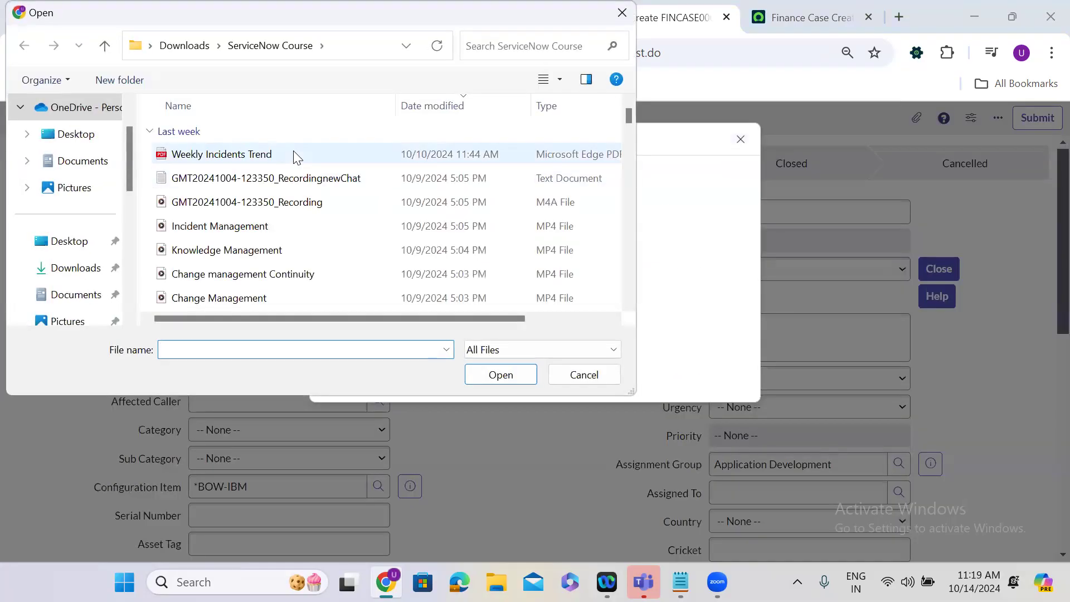
{"action": "left_click", "coordinate": [223, 154]}
{"action": "left_click", "coordinate": [498, 377]}
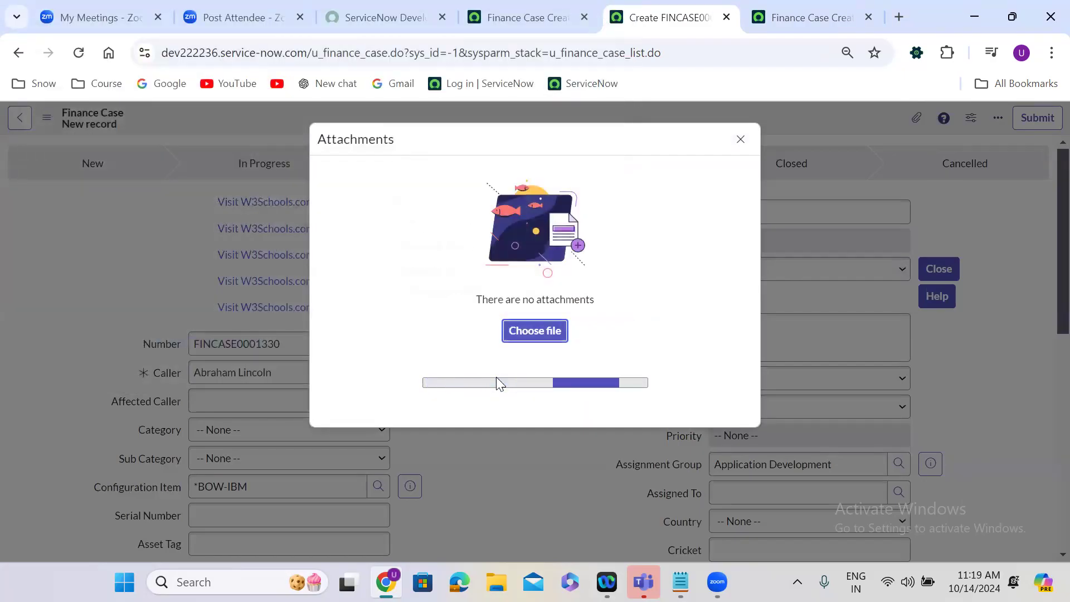
{"action": "left_click", "coordinate": [740, 139]}
{"action": "right_click", "coordinate": [454, 122]}
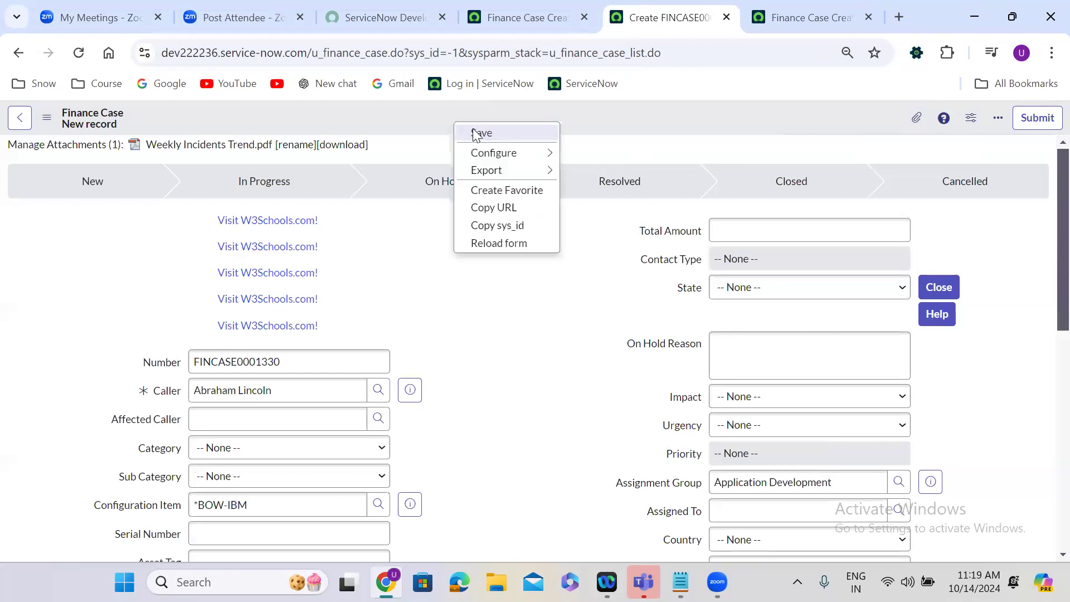
{"action": "left_click", "coordinate": [476, 134]}
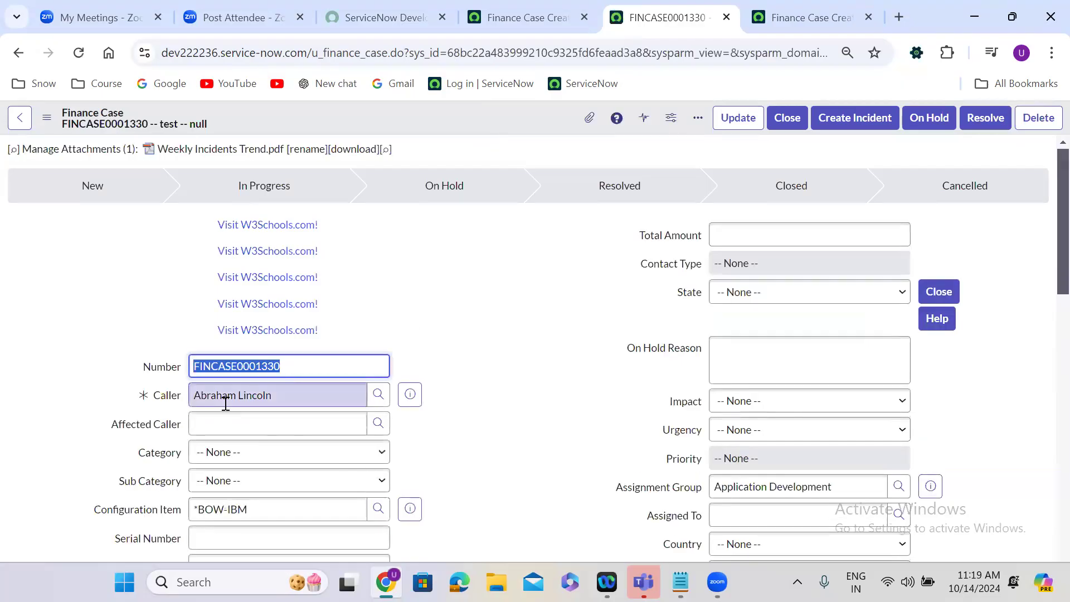
Review the saved case's caller and its assignment group's details, including the group email field.
{"action": "scroll", "coordinate": [433, 398], "scroll_direction": "down", "scroll_amount": 3}
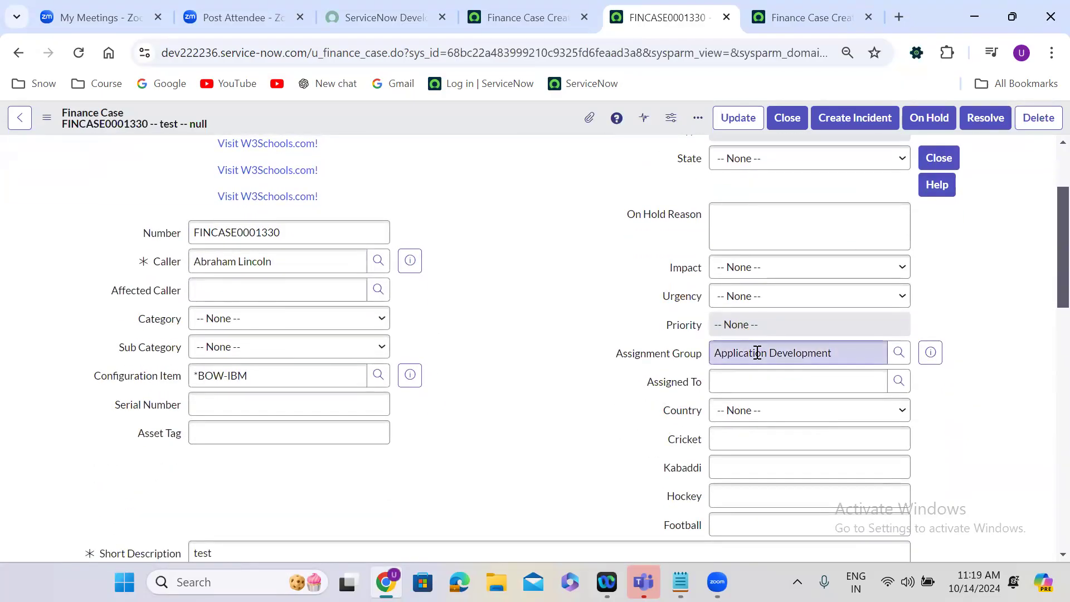
{"action": "left_click", "coordinate": [931, 352]}
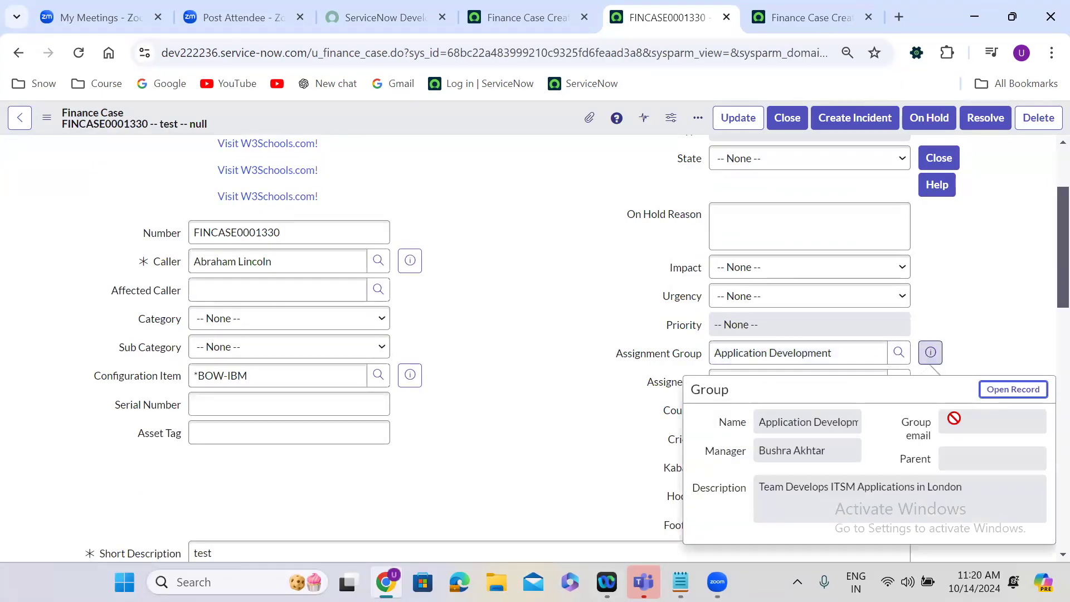
{"action": "left_click", "coordinate": [975, 424]}
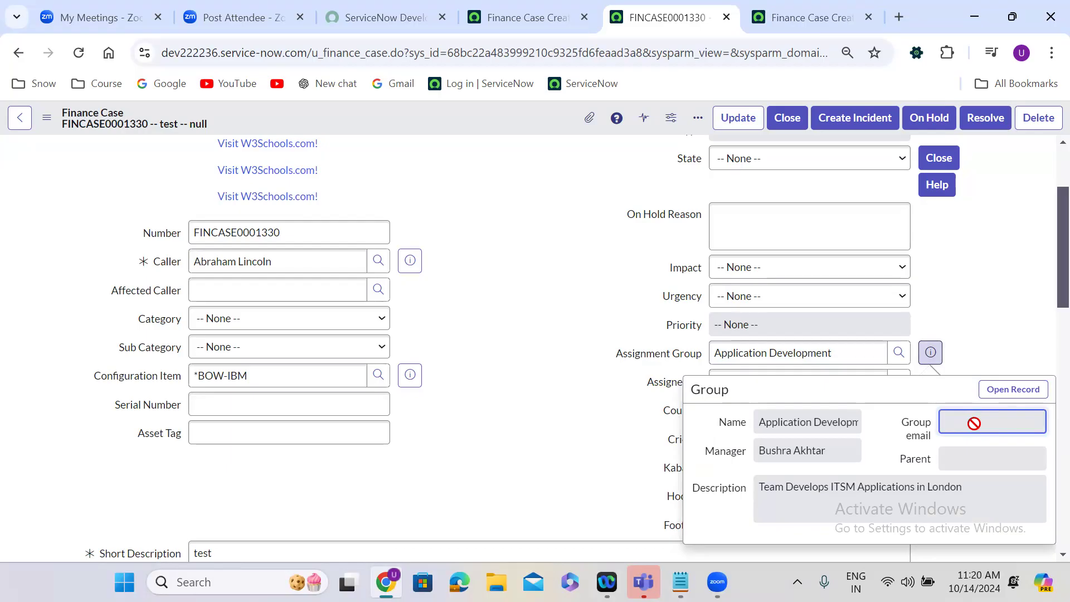
{"action": "left_click", "coordinate": [483, 284]}
{"action": "scroll", "coordinate": [483, 283], "scroll_direction": "up", "scroll_amount": 3}
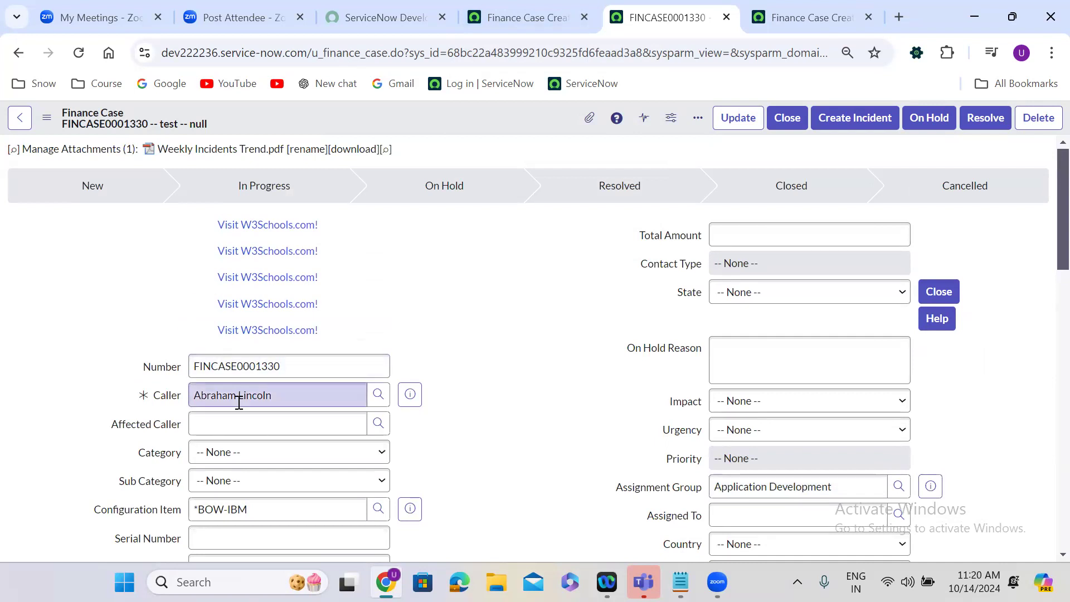
Return to the original notification tab and open the Emails list from the System Logs module there.
{"action": "left_click", "coordinate": [504, 16]}
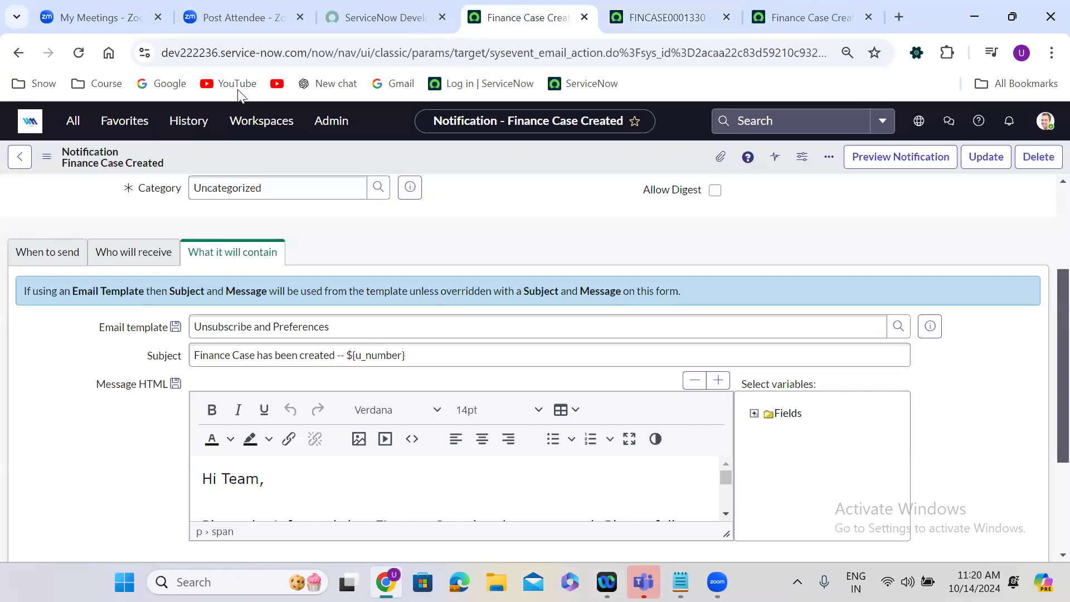
{"action": "left_click", "coordinate": [69, 122]}
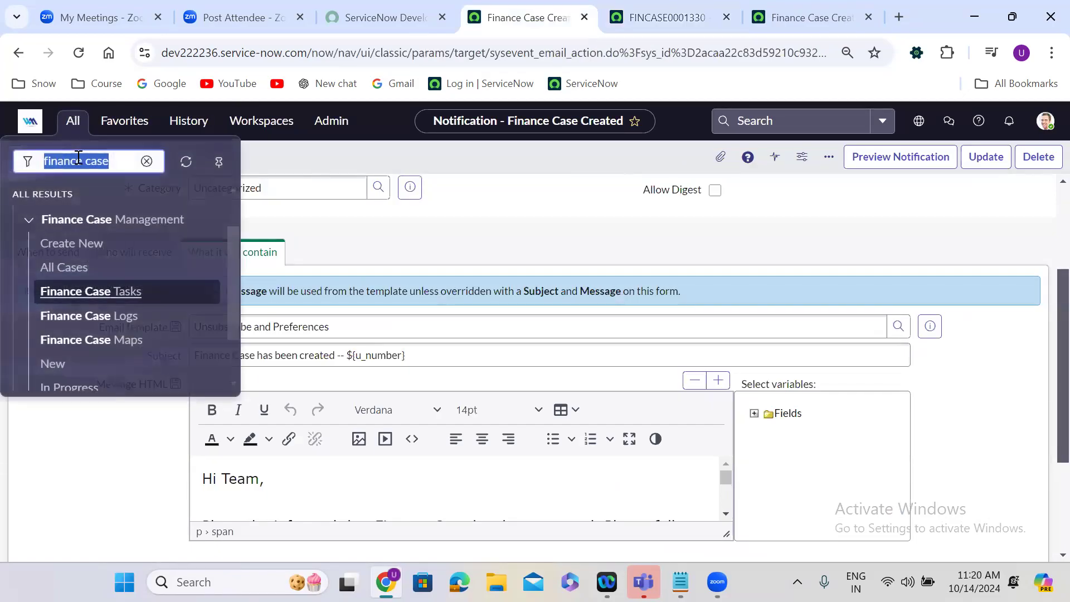
{"action": "type", "text": "emails"}
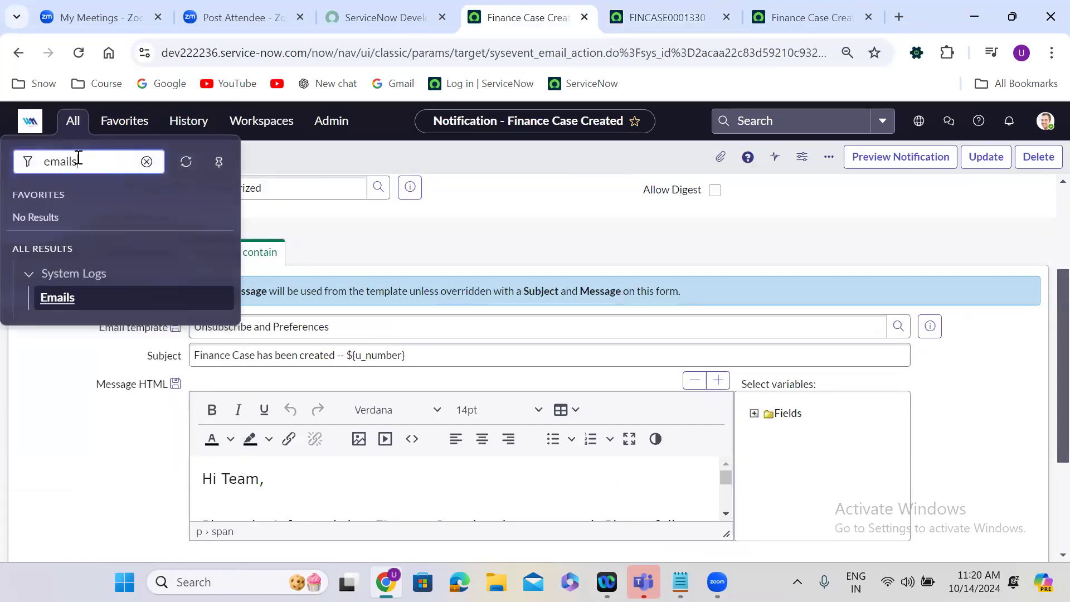
{"action": "left_click", "coordinate": [60, 299]}
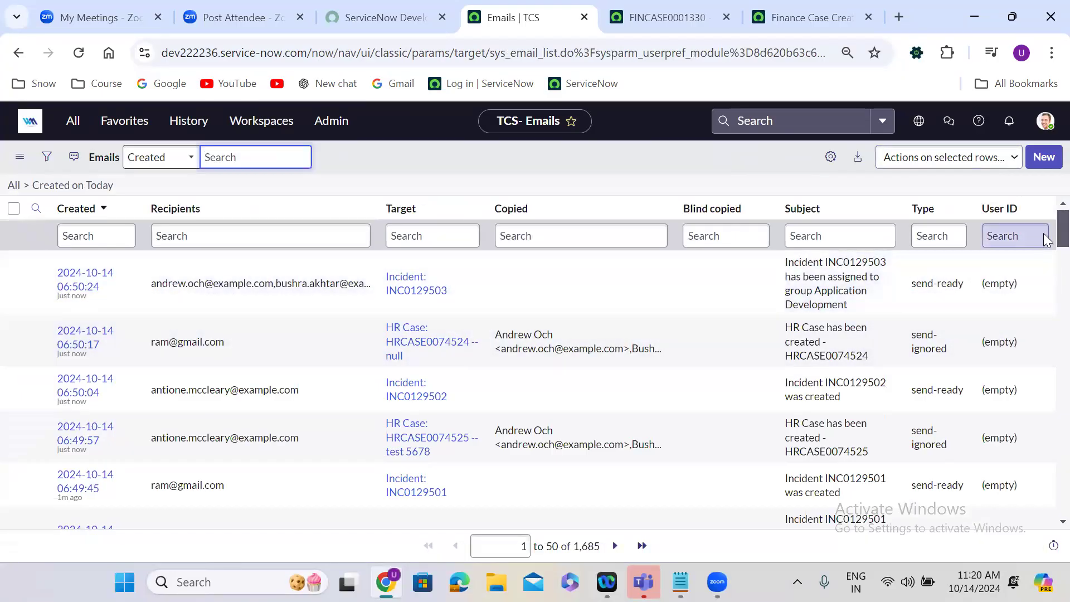
Filter today's emails to those whose subject starts with "finance".
{"action": "left_click", "coordinate": [802, 236]}
{"action": "type", "text": "fin"}
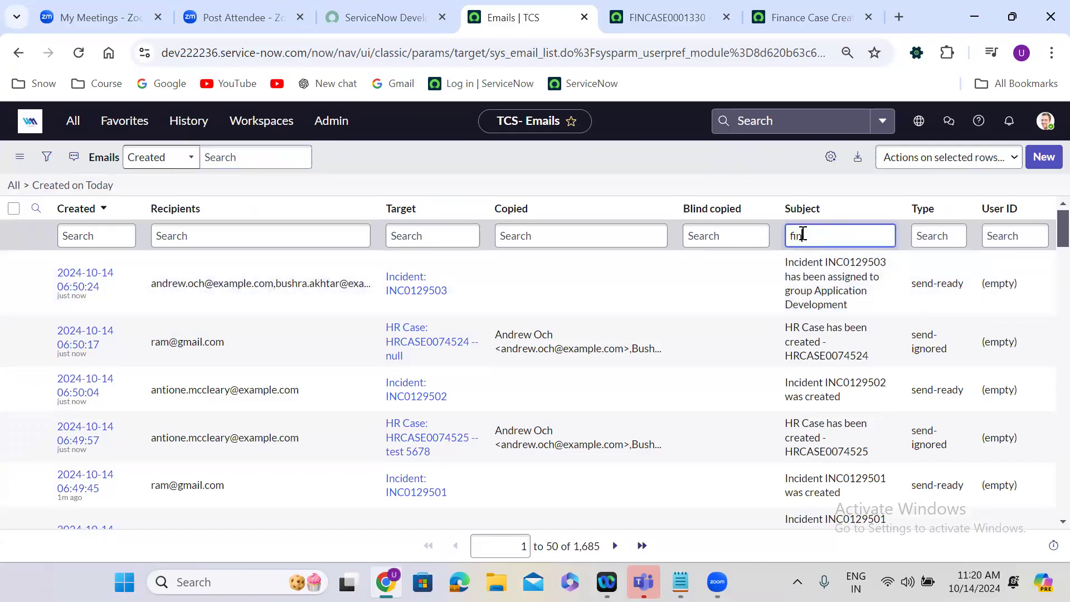
{"action": "type", "text": "ance"}
{"action": "key", "text": "Return"}
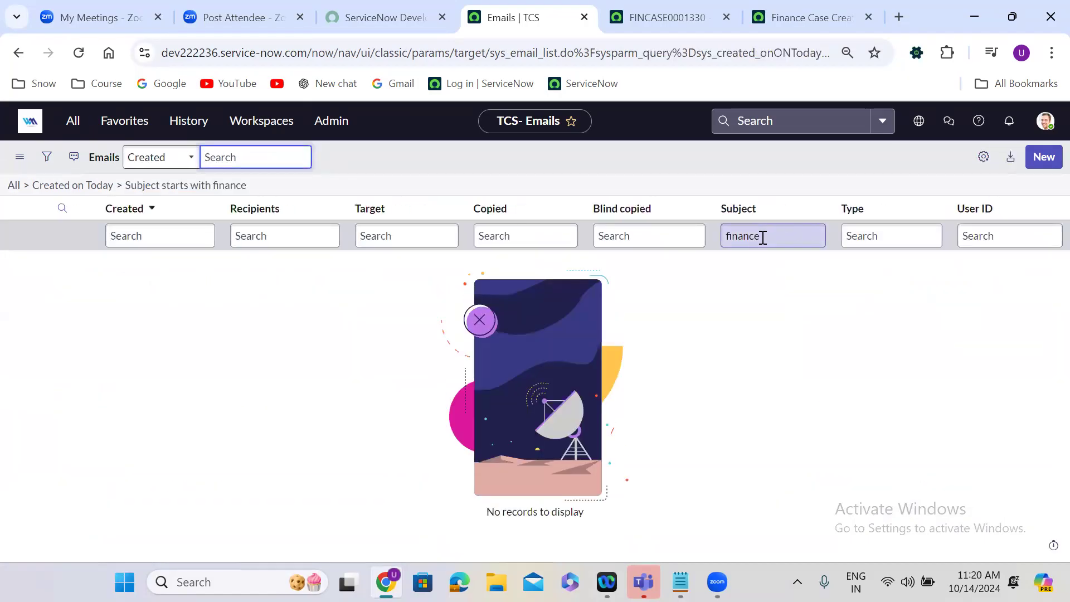
Remove the subject condition from the Emails list and look through all of today's emails.
{"action": "left_click", "coordinate": [102, 188]}
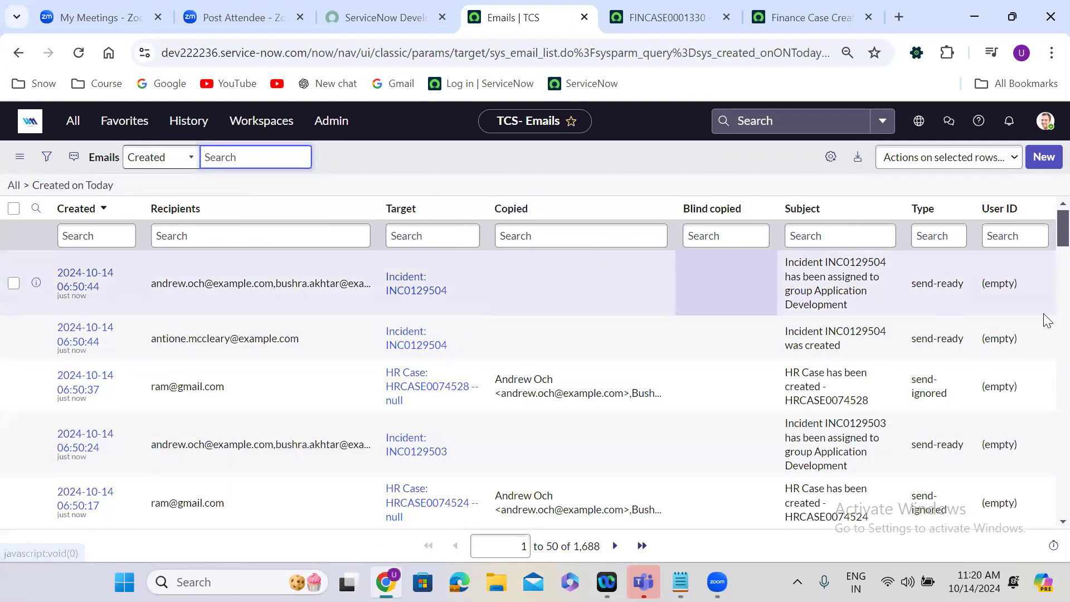
{"action": "scroll", "coordinate": [1046, 237], "scroll_direction": "down", "scroll_amount": 7}
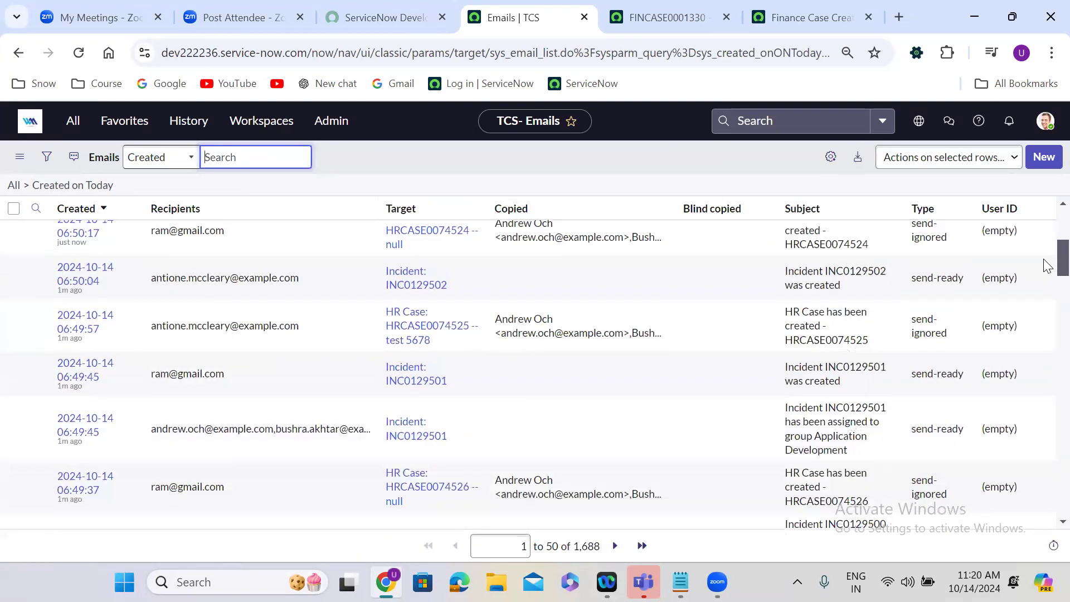
{"action": "scroll", "coordinate": [1046, 277], "scroll_direction": "down", "scroll_amount": 5}
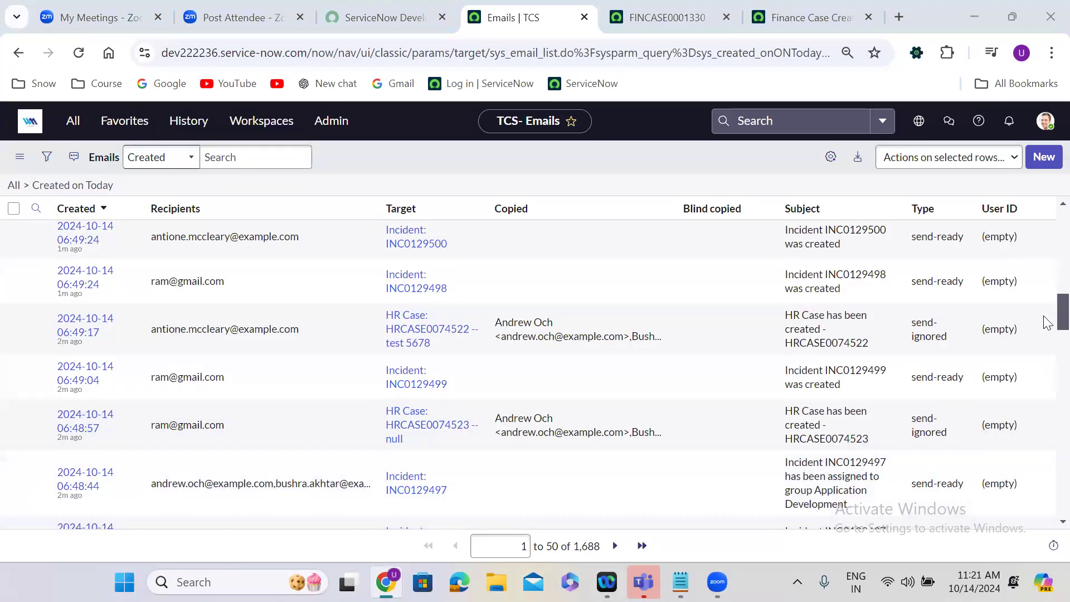
{"action": "left_click_drag", "start_coordinate": [1047, 314], "coordinate": [1047, 206]}
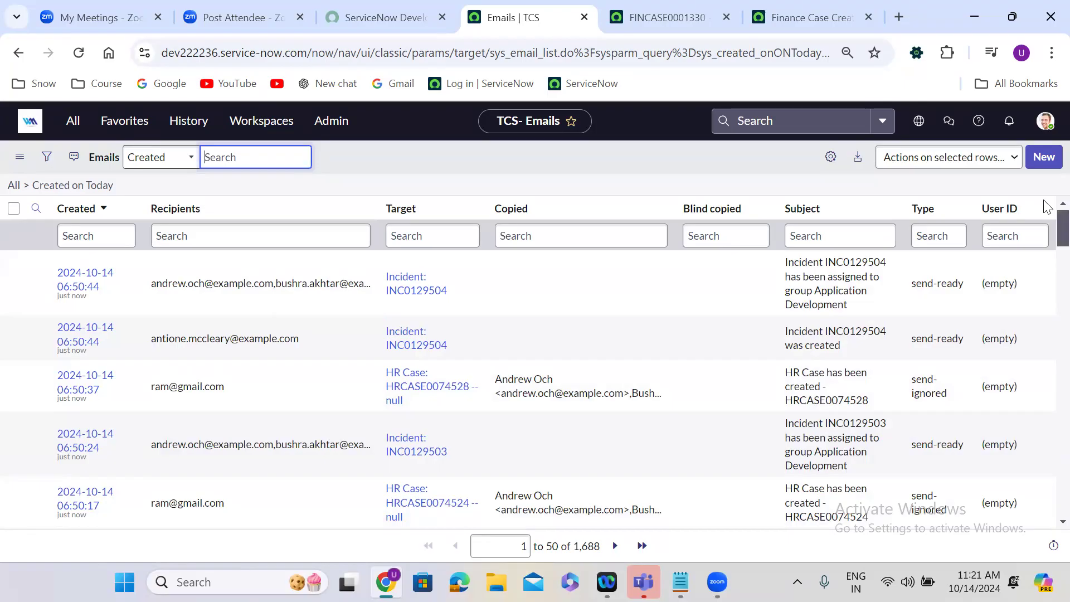
Search today's emails again for subjects starting with "finance", and clear that subject condition.
{"action": "left_click", "coordinate": [816, 234]}
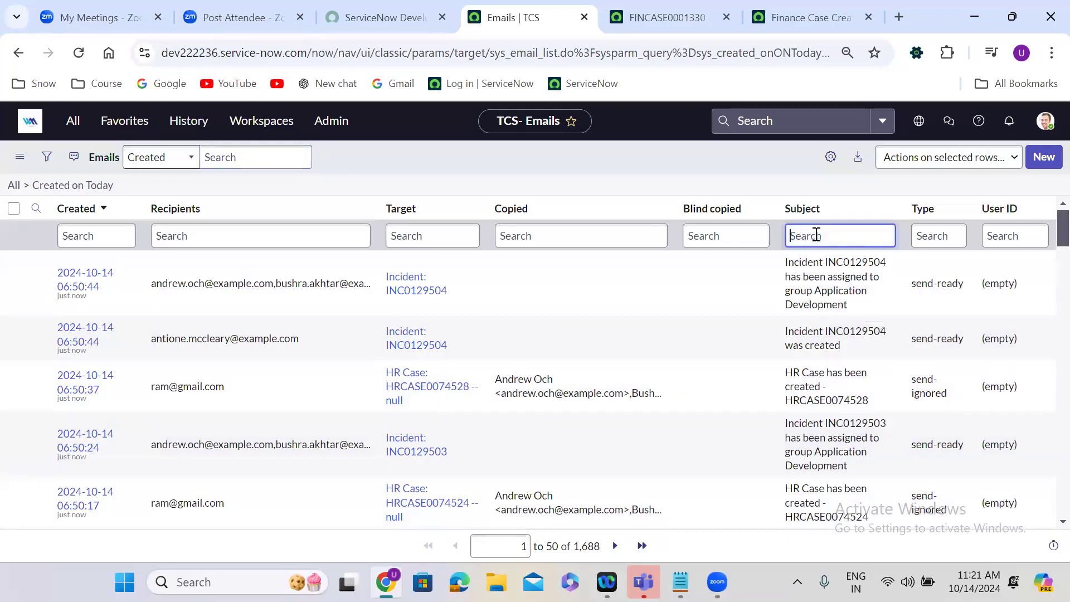
{"action": "type", "text": "finance"}
{"action": "key", "text": "Return"}
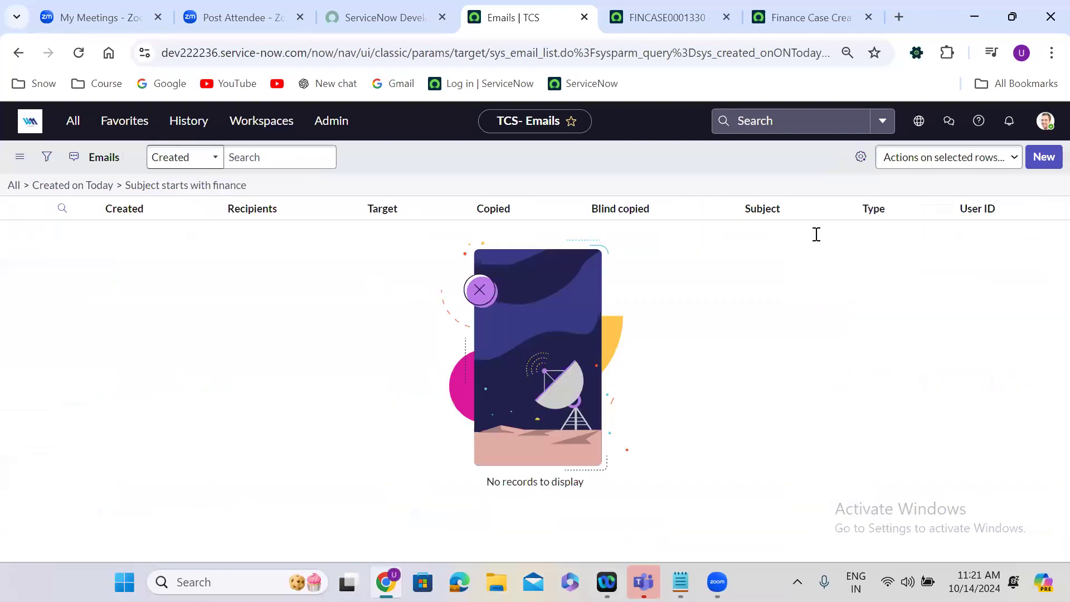
{"action": "left_click", "coordinate": [96, 190]}
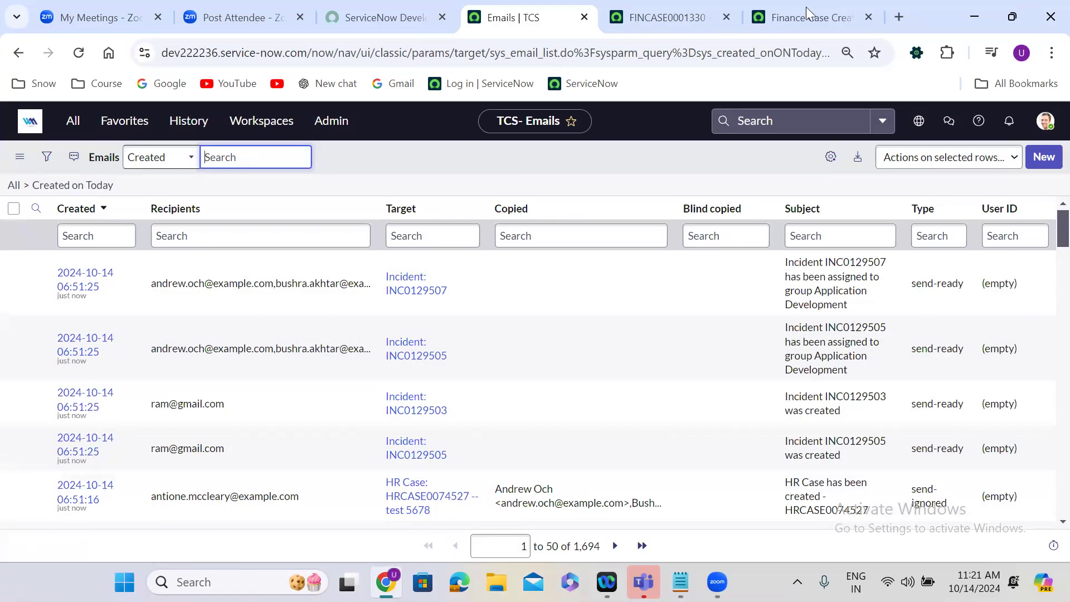
Recheck the saved Finance Case record and reload today's emails in the Emails list.
{"action": "left_click", "coordinate": [669, 12]}
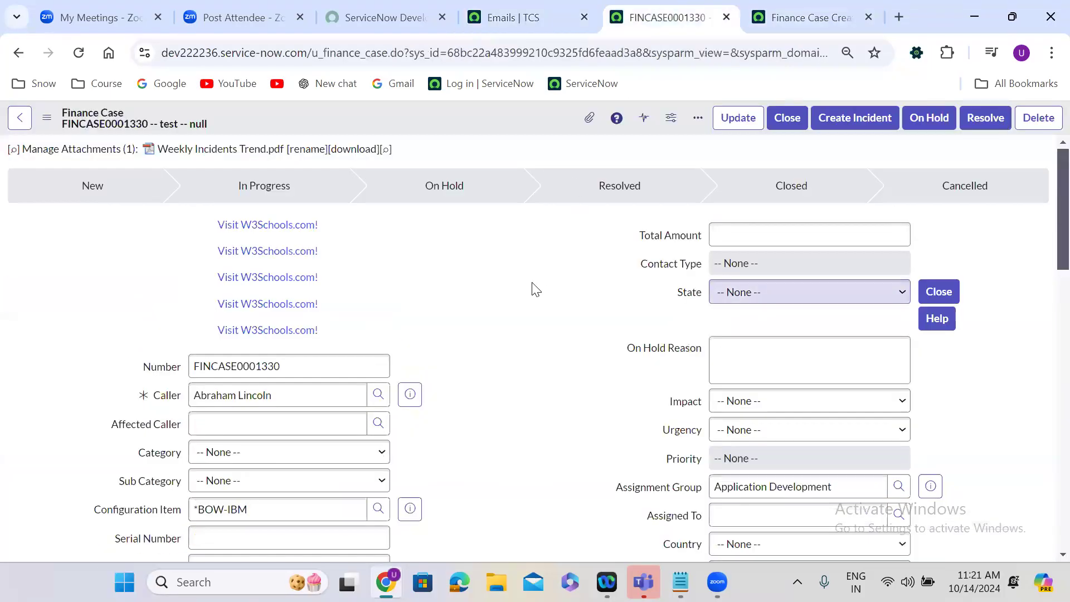
{"action": "left_click", "coordinate": [522, 5]}
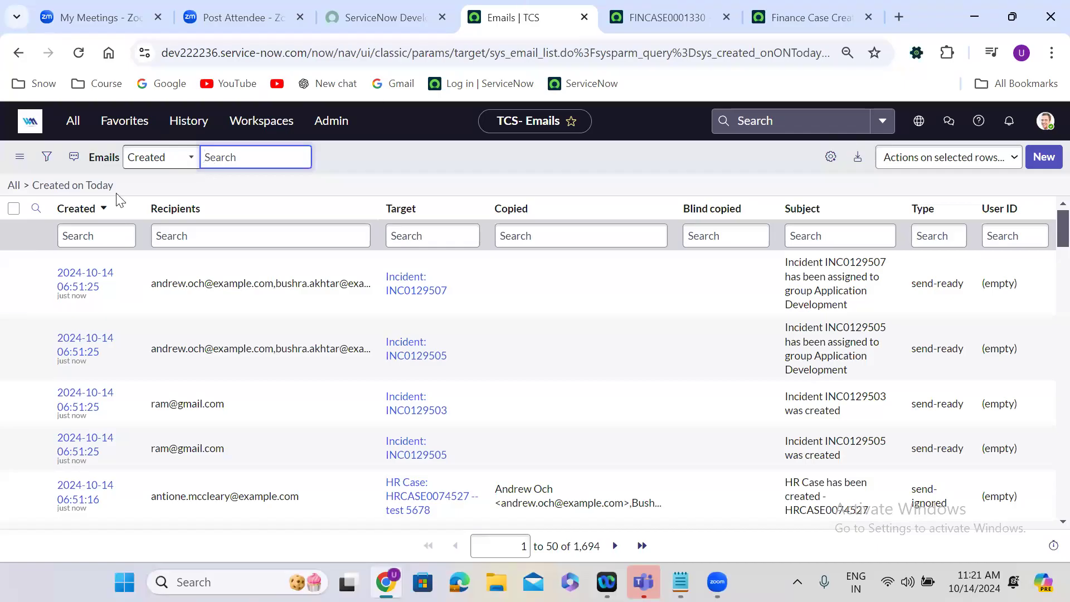
{"action": "left_click", "coordinate": [82, 188]}
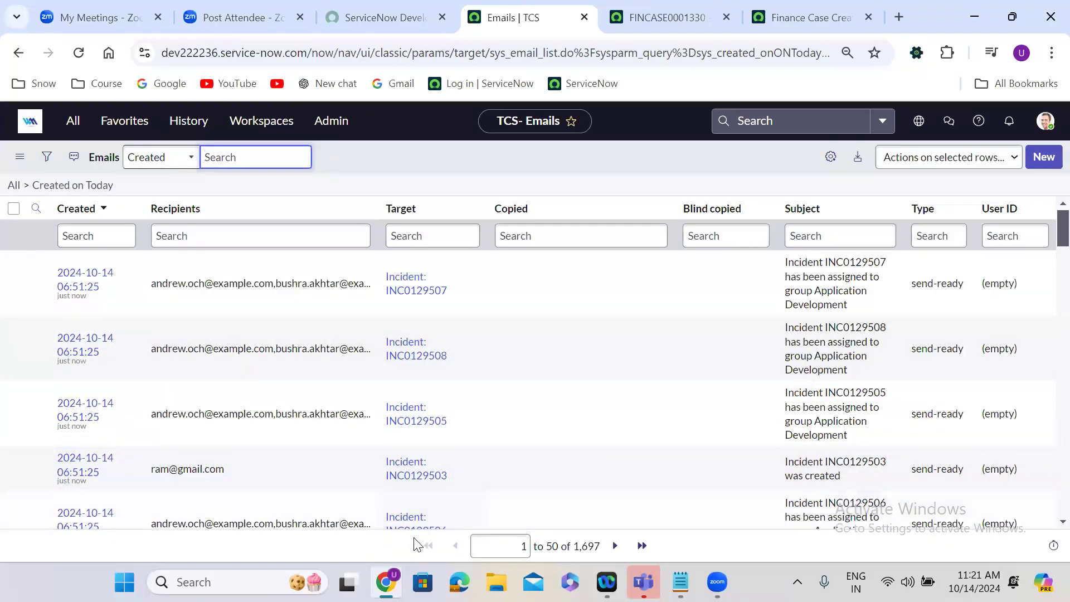
Scan today's emails for a Finance Case notification and begin a wildcard search on the subject.
{"action": "left_click", "coordinate": [662, 291]}
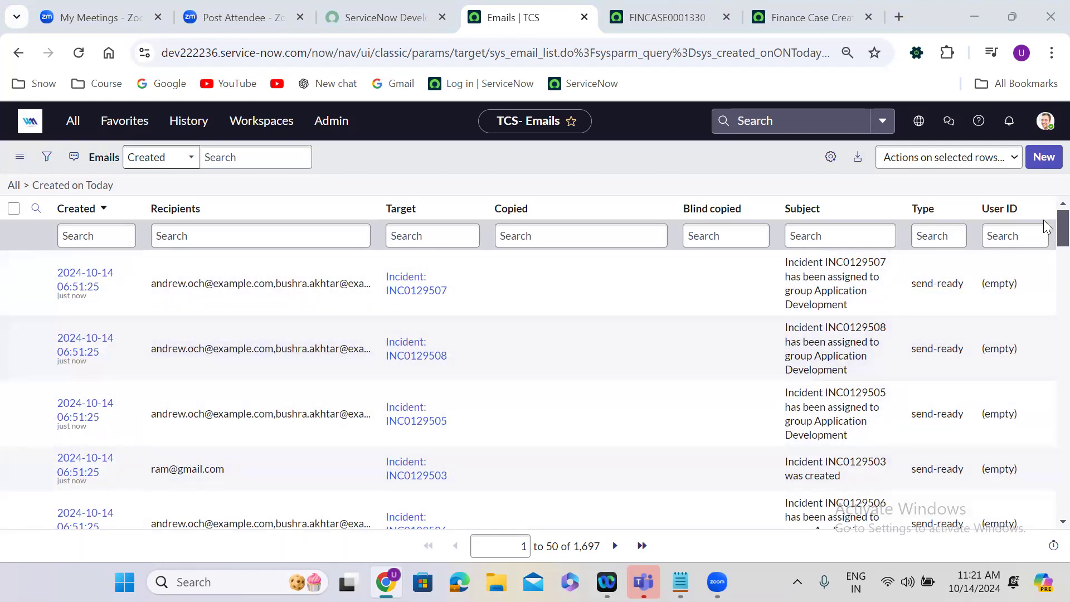
{"action": "scroll", "coordinate": [1047, 294], "scroll_direction": "down", "scroll_amount": 4}
{"action": "scroll", "coordinate": [1047, 294], "scroll_direction": "down", "scroll_amount": 5}
{"action": "left_click_drag", "start_coordinate": [1044, 292], "coordinate": [1045, 398]}
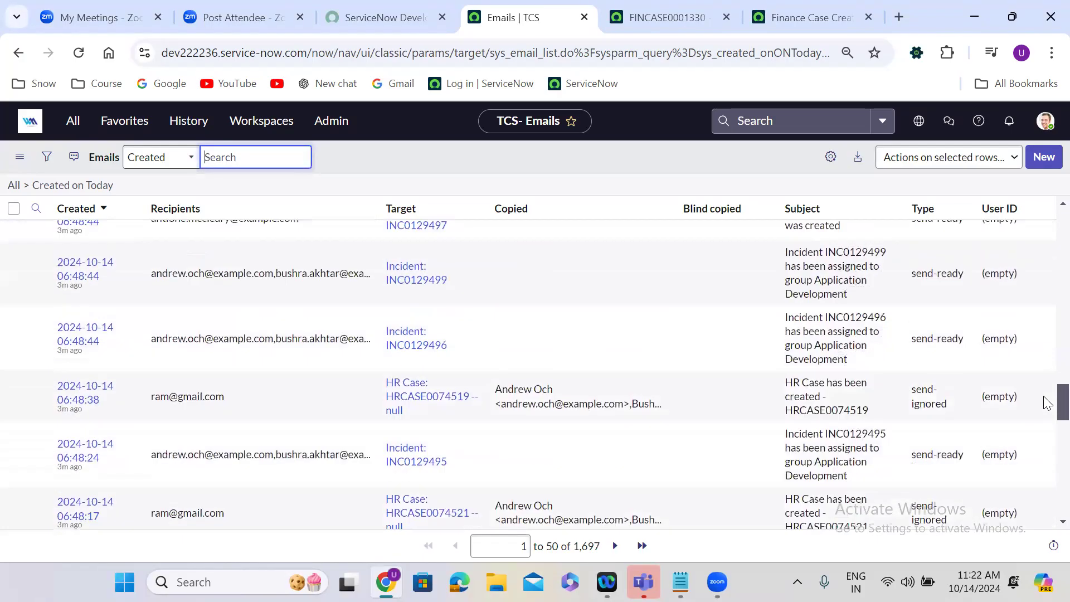
{"action": "scroll", "coordinate": [1047, 403], "scroll_direction": "down", "scroll_amount": 2}
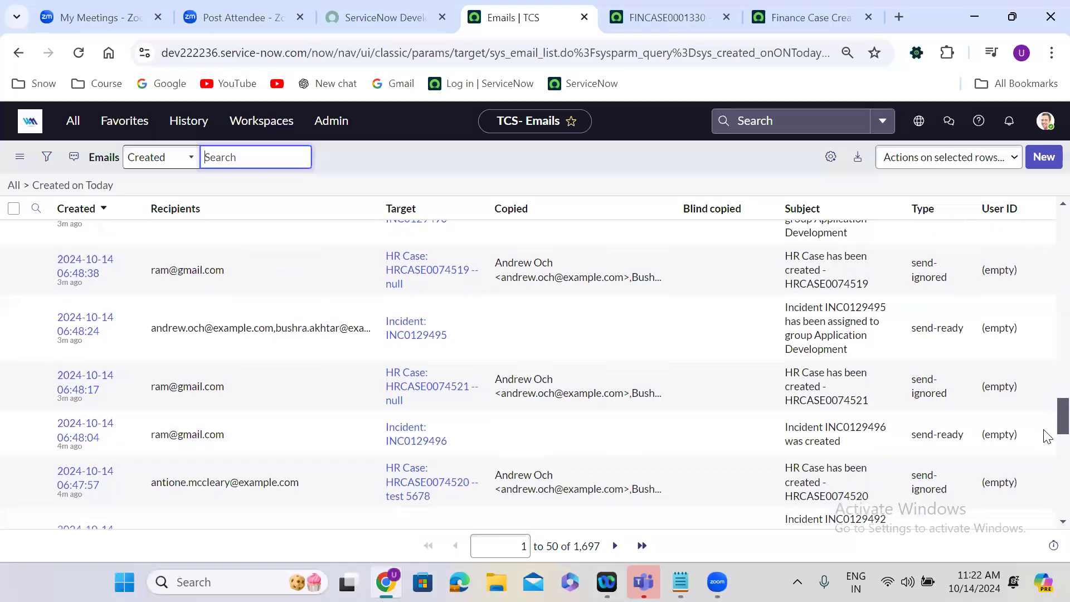
{"action": "scroll", "coordinate": [1047, 437], "scroll_direction": "down", "scroll_amount": 5}
{"action": "left_click_drag", "start_coordinate": [1045, 451], "coordinate": [1046, 182]}
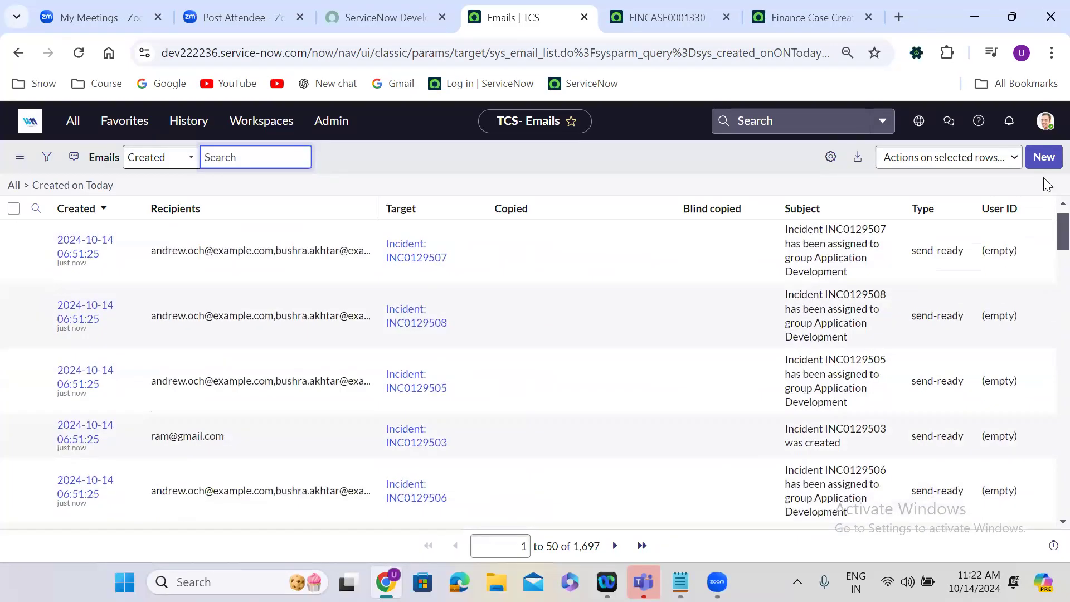
{"action": "left_click", "coordinate": [819, 238]}
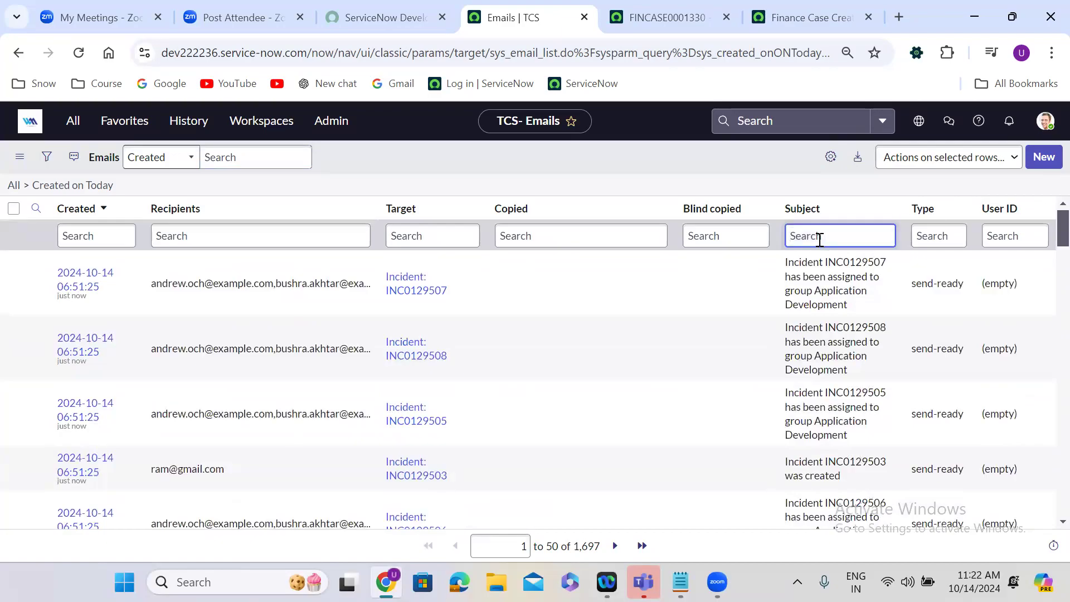
{"action": "type", "text": "*"}
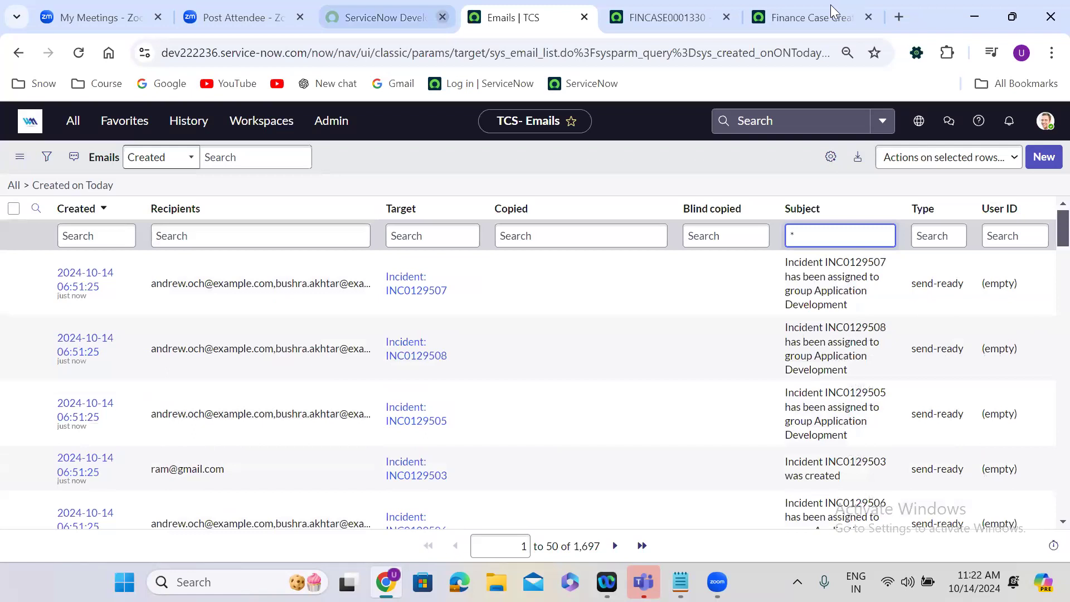
Duplicate the Finance Case browser tab and open the table's Business Rules configuration from the copy.
{"action": "left_click", "coordinate": [648, 8]}
{"action": "right_click", "coordinate": [648, 9]}
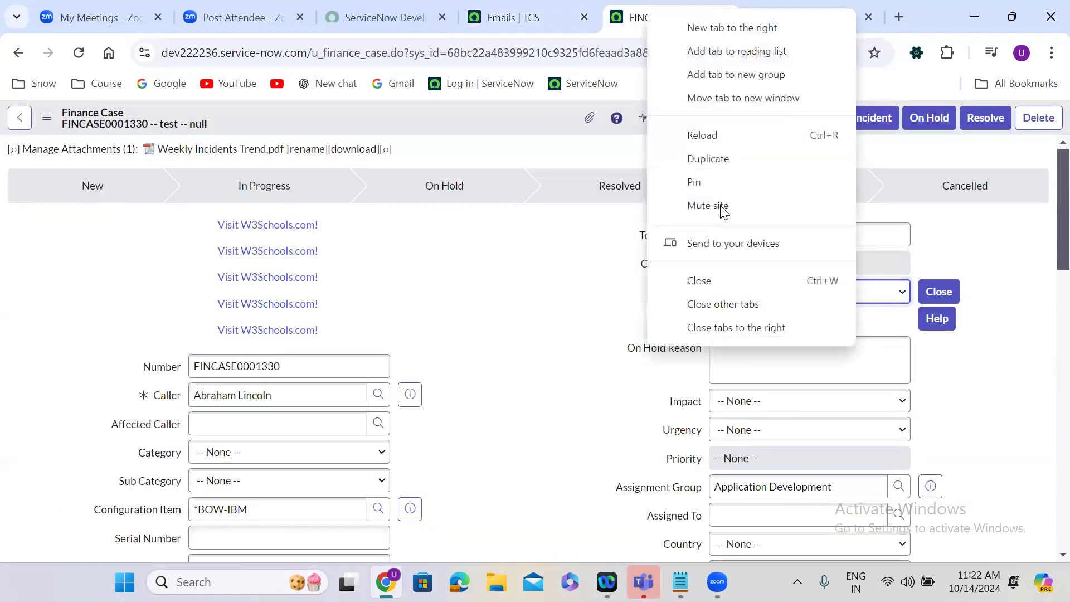
{"action": "left_click", "coordinate": [698, 161]}
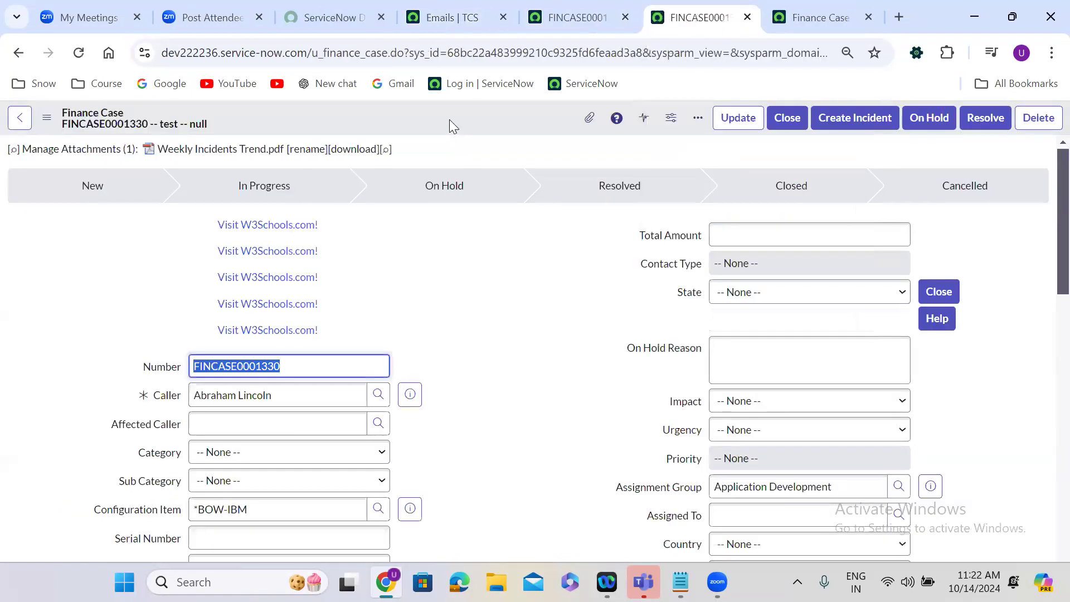
{"action": "right_click", "coordinate": [450, 121]}
{"action": "mouse_move", "coordinate": [502, 257]}
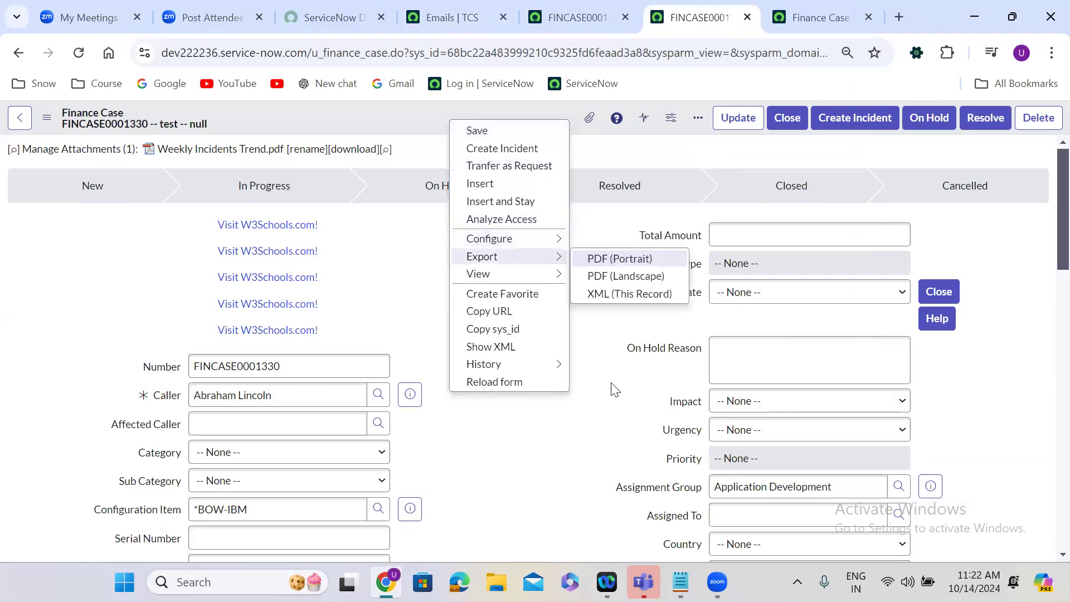
{"action": "mouse_move", "coordinate": [538, 239]}
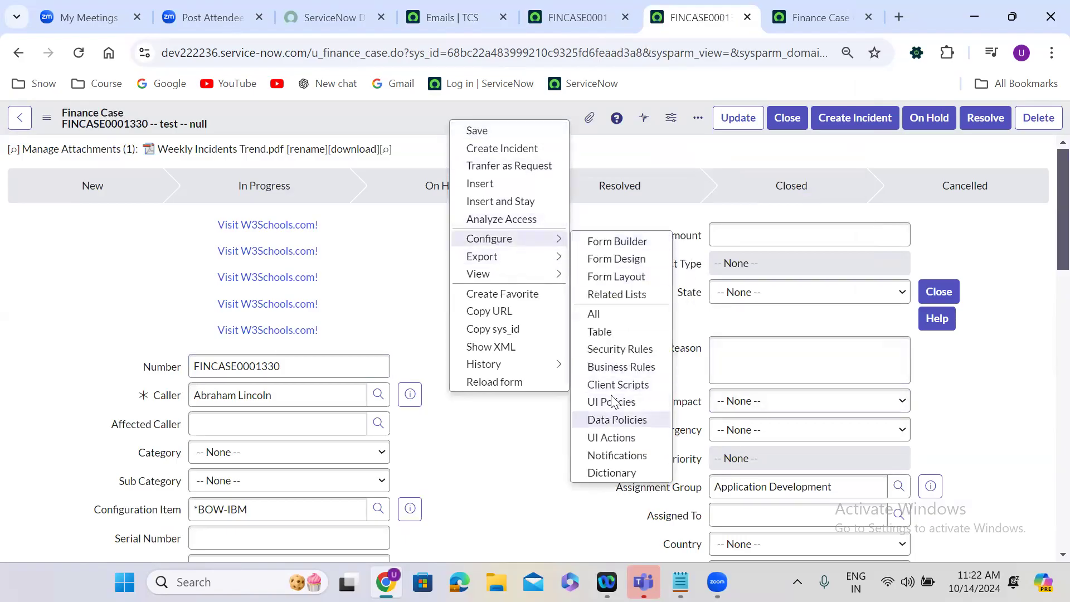
{"action": "left_click", "coordinate": [626, 367]}
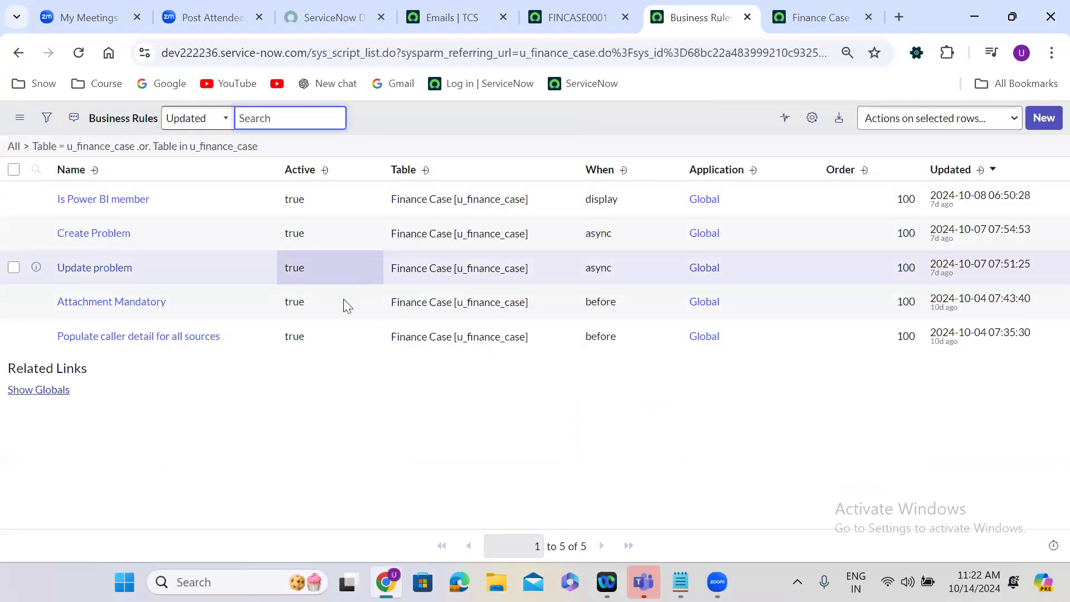
Set Active to false for all five Finance Case business rules at once, and go back to the case record.
{"action": "left_click_drag", "start_coordinate": [327, 334], "coordinate": [315, 203]}
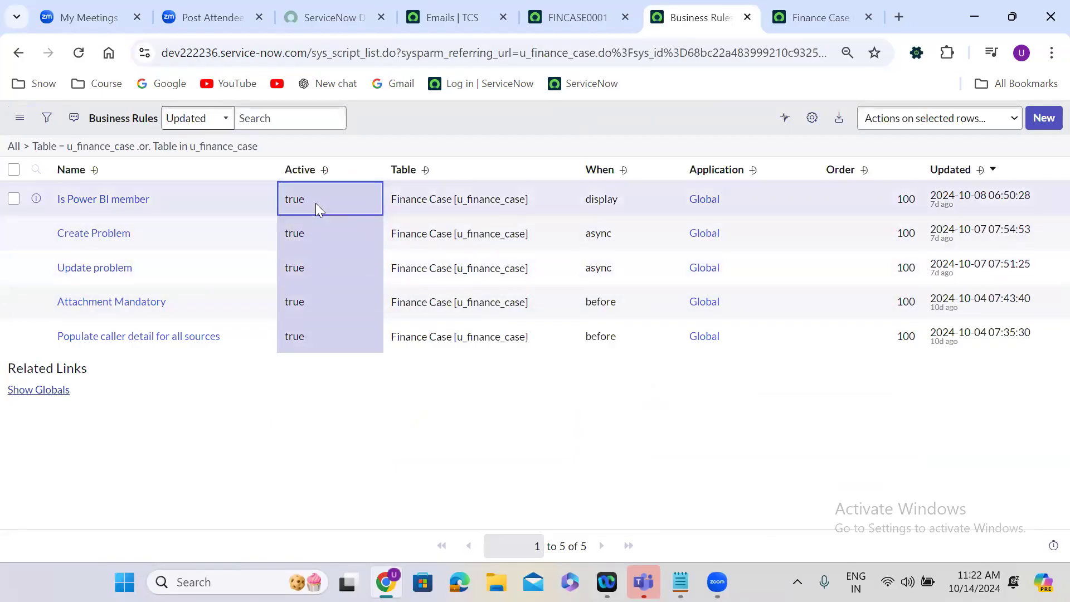
{"action": "double_click", "coordinate": [315, 203]}
{"action": "left_click", "coordinate": [316, 203]}
{"action": "left_click", "coordinate": [309, 242]}
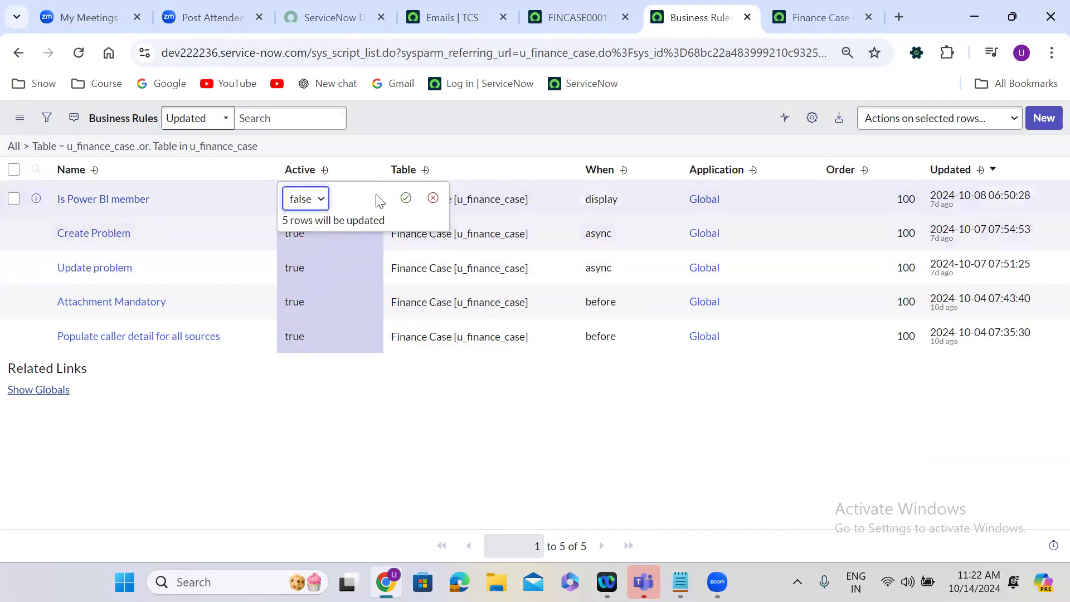
{"action": "left_click", "coordinate": [405, 200]}
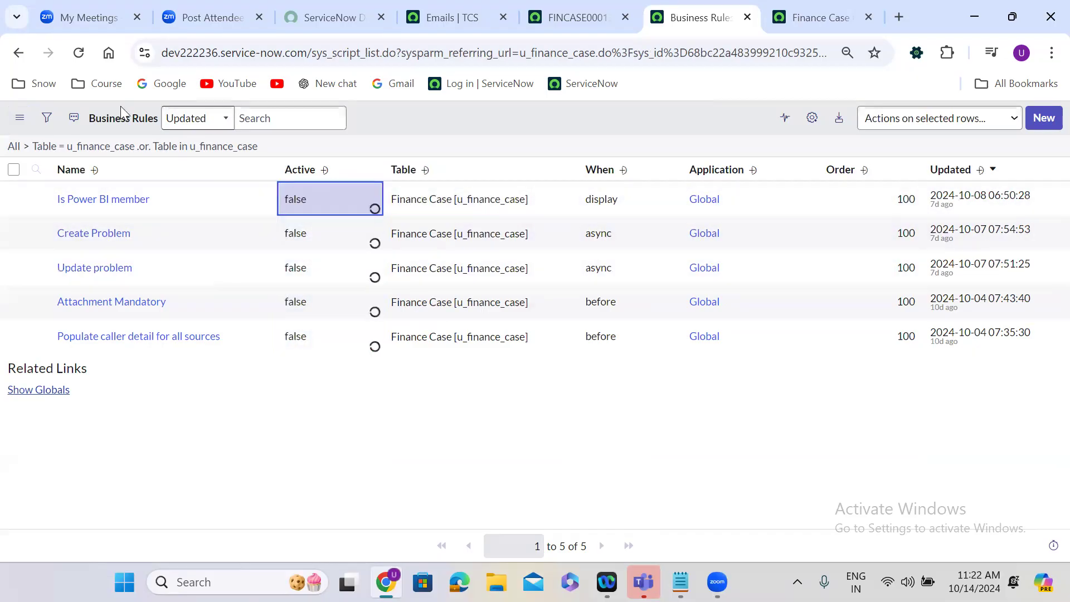
{"action": "left_click", "coordinate": [10, 54]}
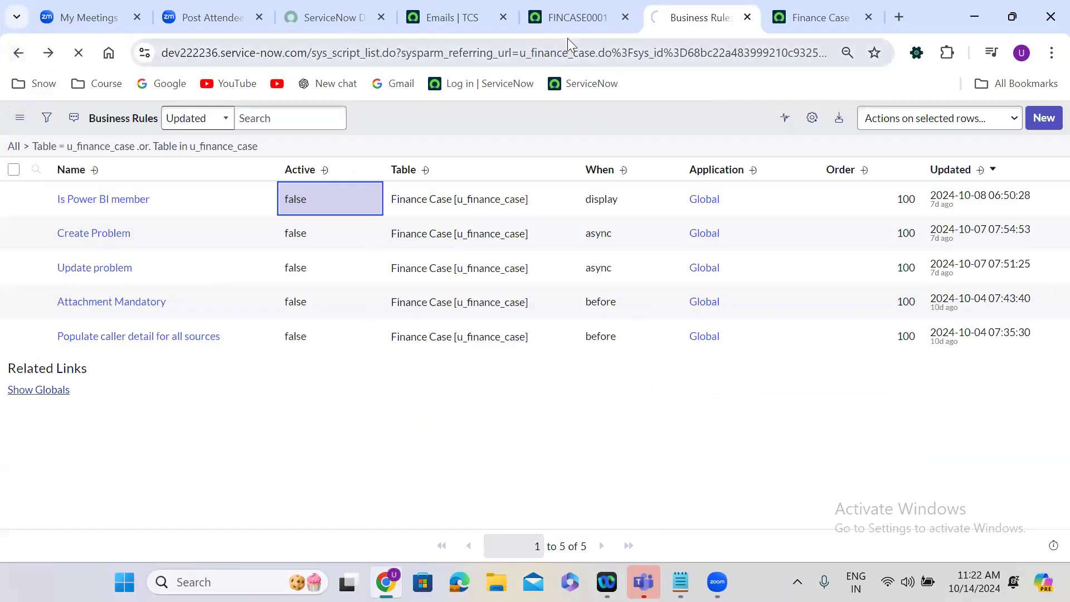
Reload today's emails, and copy the word "Finance" from the subject of the Finance Case Created notification.
{"action": "left_click", "coordinate": [460, 9]}
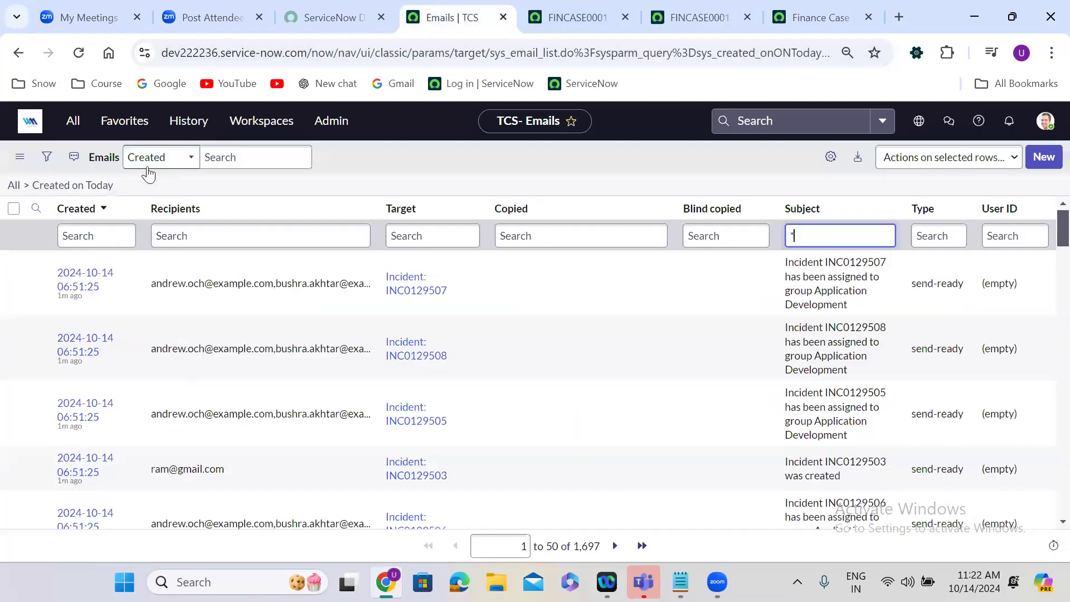
{"action": "left_click", "coordinate": [102, 192]}
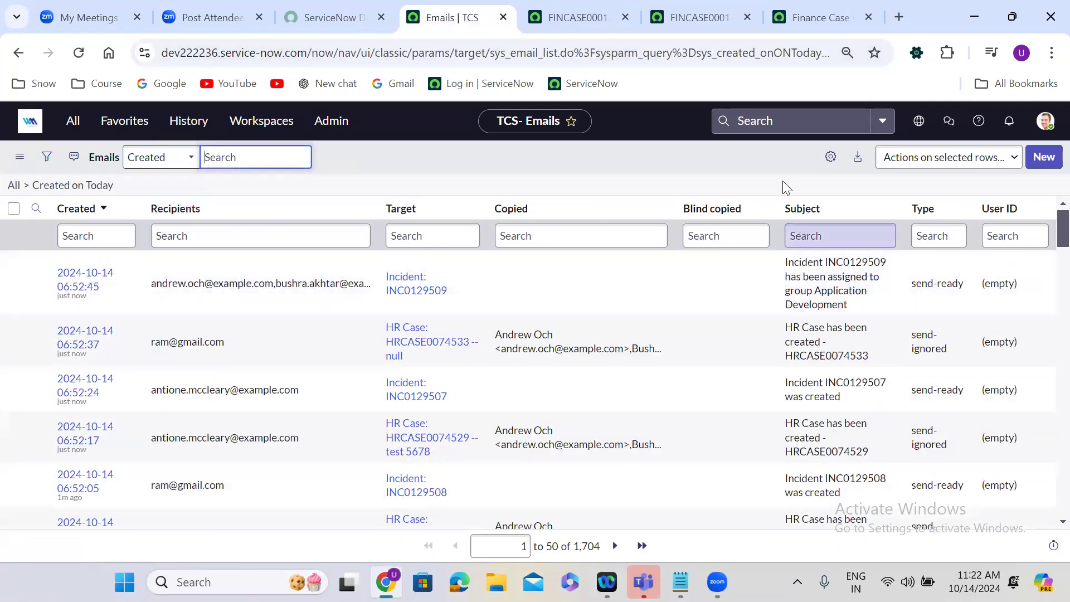
{"action": "left_click", "coordinate": [797, 14]}
{"action": "left_click", "coordinate": [399, 417]}
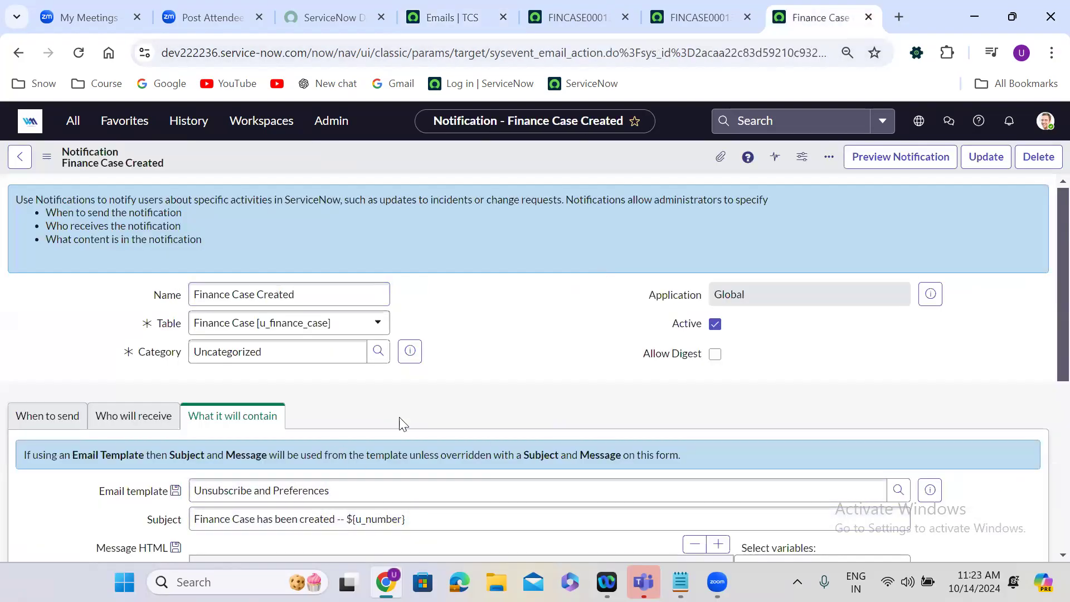
{"action": "scroll", "coordinate": [399, 417], "scroll_direction": "down", "scroll_amount": 2}
{"action": "scroll", "coordinate": [399, 417], "scroll_direction": "down", "scroll_amount": 2}
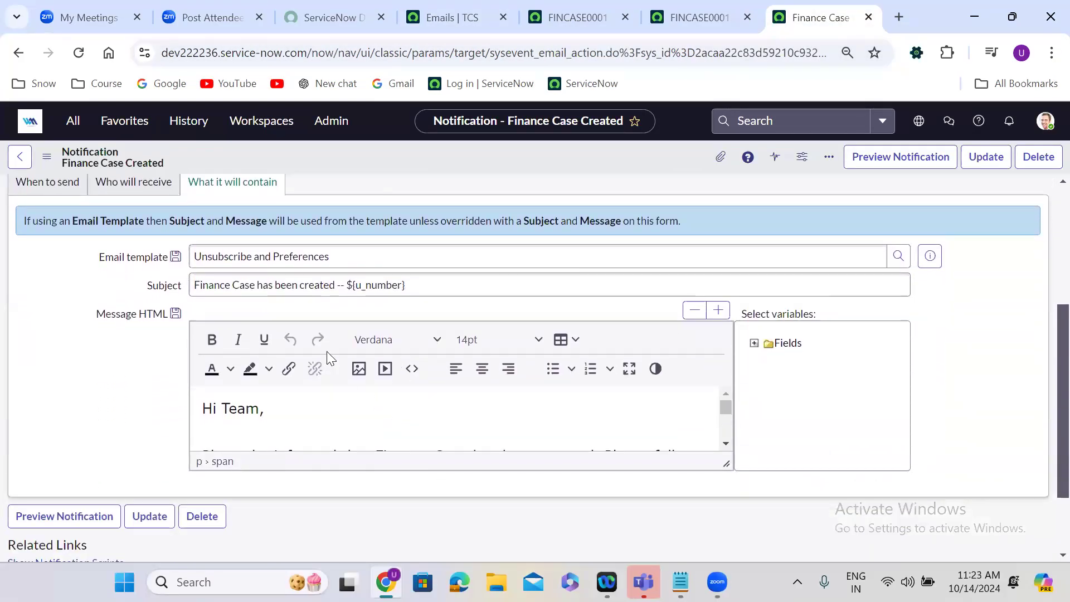
{"action": "left_click", "coordinate": [208, 285]}
{"action": "double_click", "coordinate": [207, 285]}
{"action": "key", "text": "ctrl+c"}
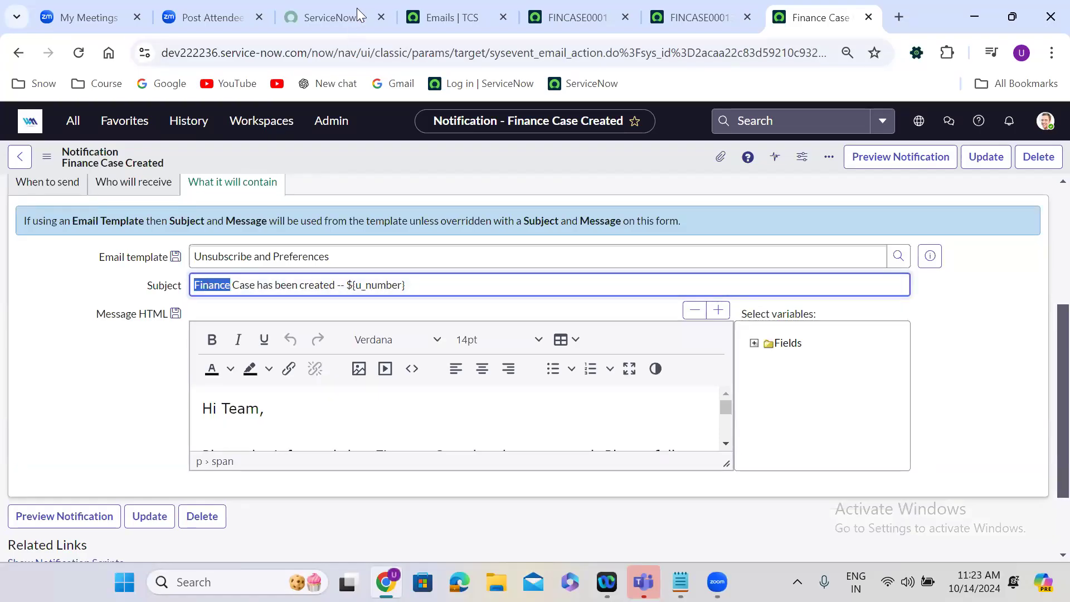
Search today's emails for subjects containing "Finance" using "*Finance", and clear that subject condition.
{"action": "left_click", "coordinate": [485, 16]}
{"action": "left_click", "coordinate": [830, 241]}
{"action": "type", "text": "*"}
{"action": "key", "text": "ctrl+v"}
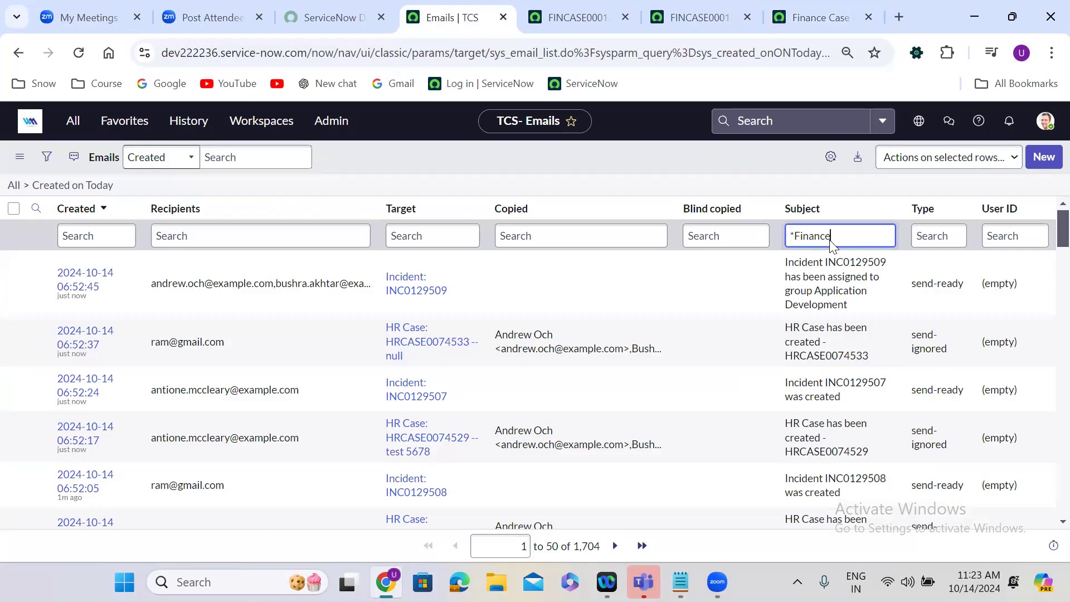
{"action": "key", "text": "Return"}
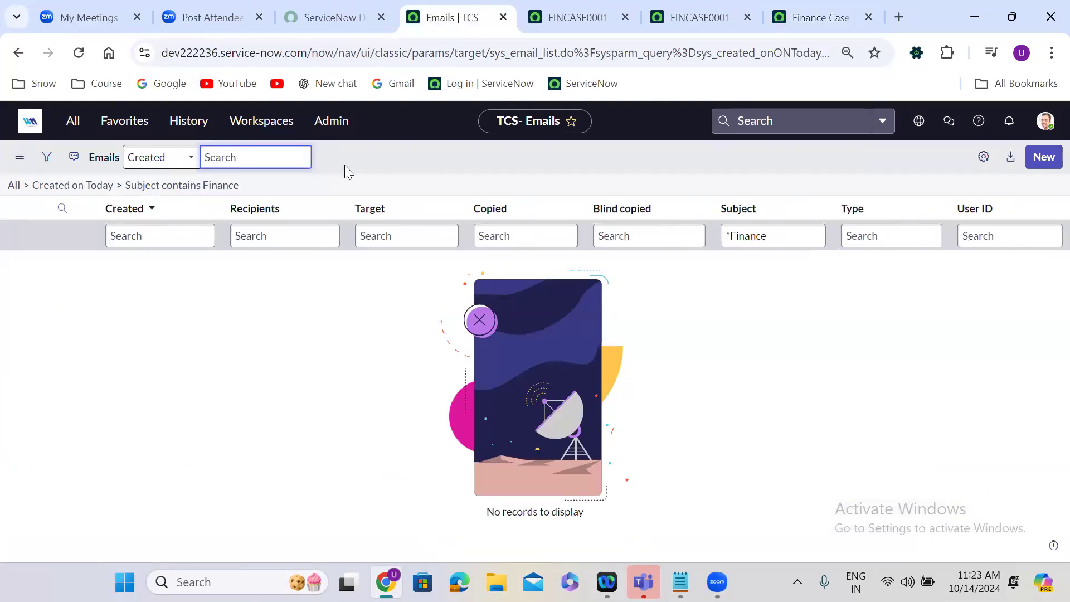
{"action": "left_click", "coordinate": [97, 188]}
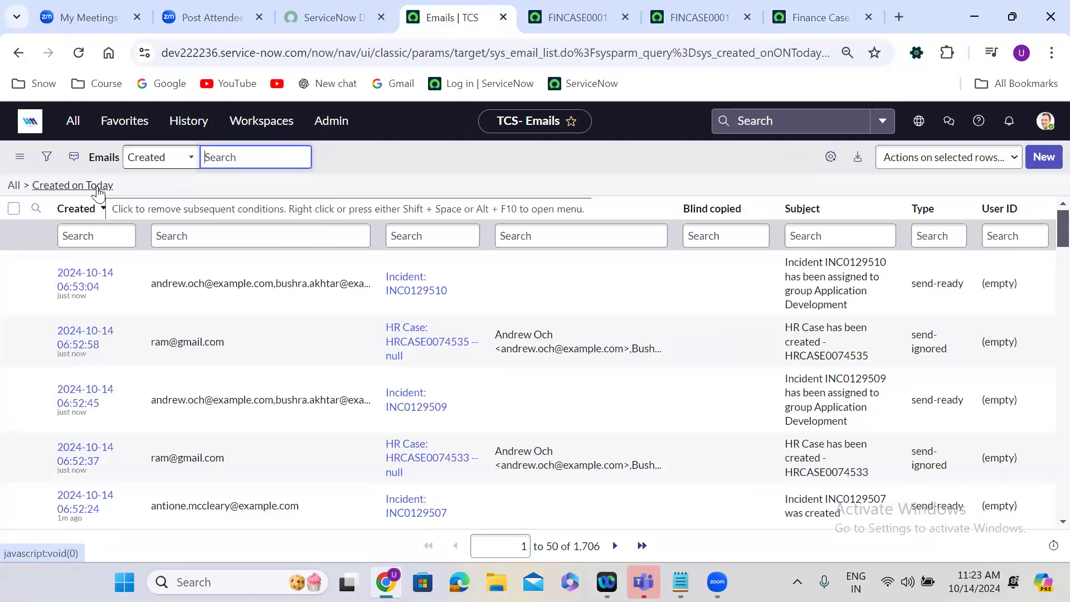
{"action": "left_click", "coordinate": [333, 191]}
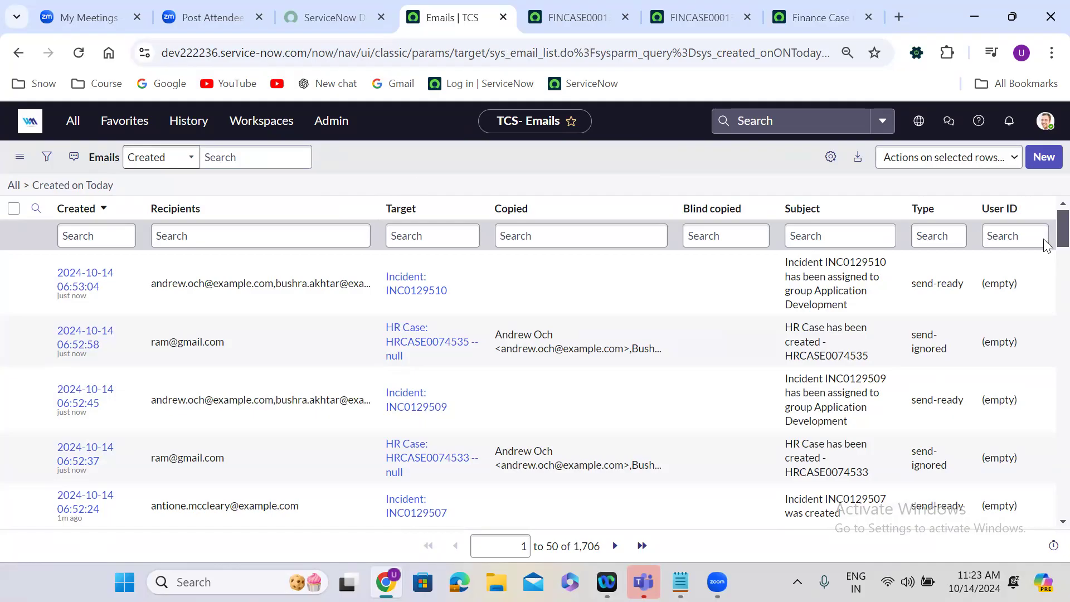
Look through today's emails for the Finance Case creation notification.
{"action": "scroll", "coordinate": [1046, 259], "scroll_direction": "down", "scroll_amount": 5}
{"action": "scroll", "coordinate": [1046, 278], "scroll_direction": "down", "scroll_amount": 5}
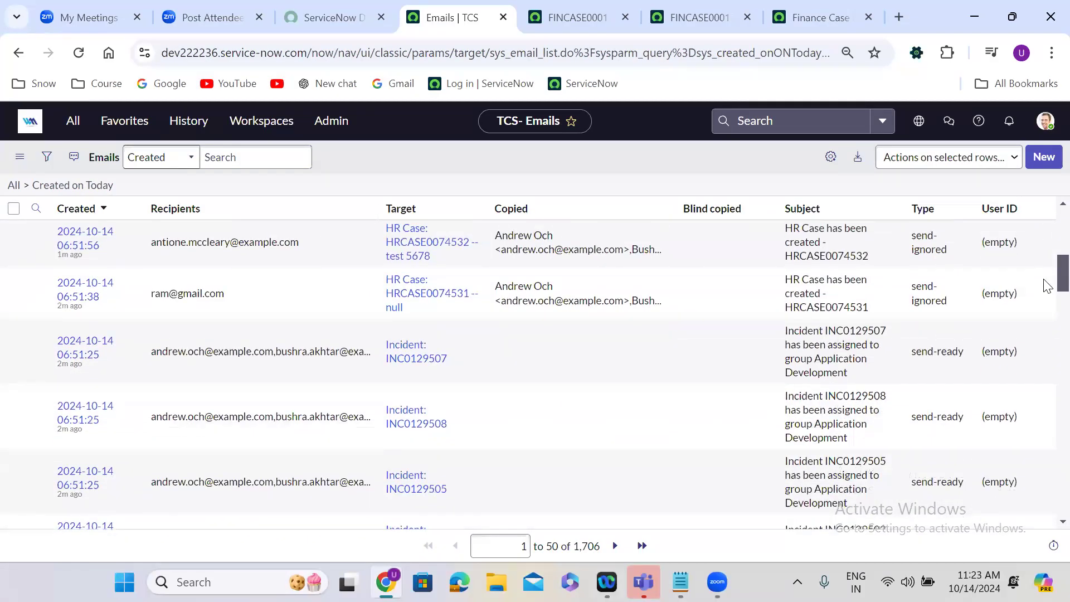
{"action": "scroll", "coordinate": [1046, 303], "scroll_direction": "down", "scroll_amount": 5}
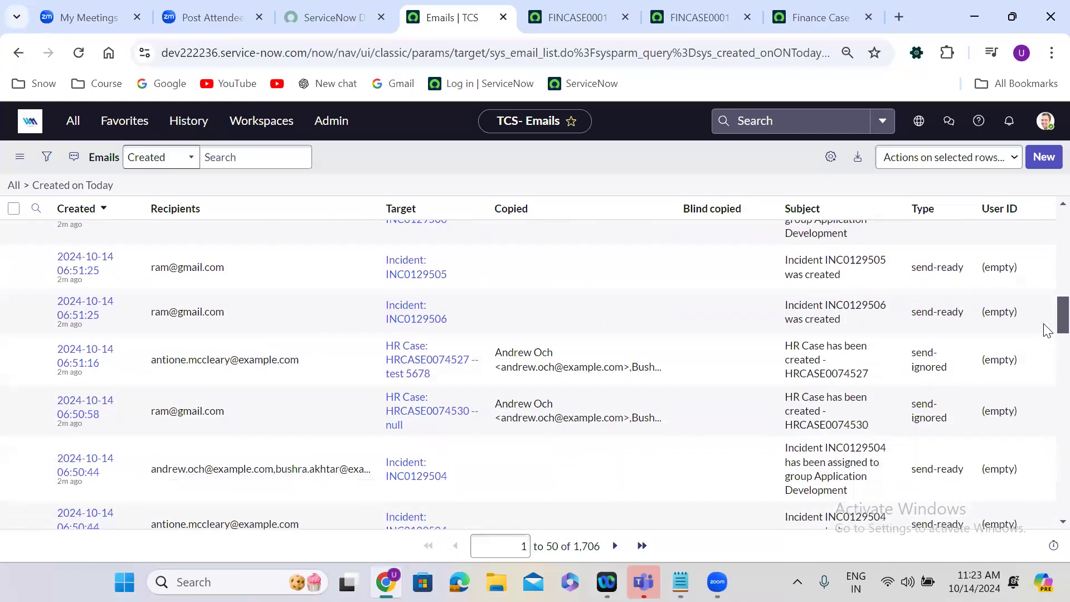
{"action": "scroll", "coordinate": [1047, 245], "scroll_direction": "up", "scroll_amount": 4}
{"action": "scroll", "coordinate": [1047, 245], "scroll_direction": "up", "scroll_amount": 8}
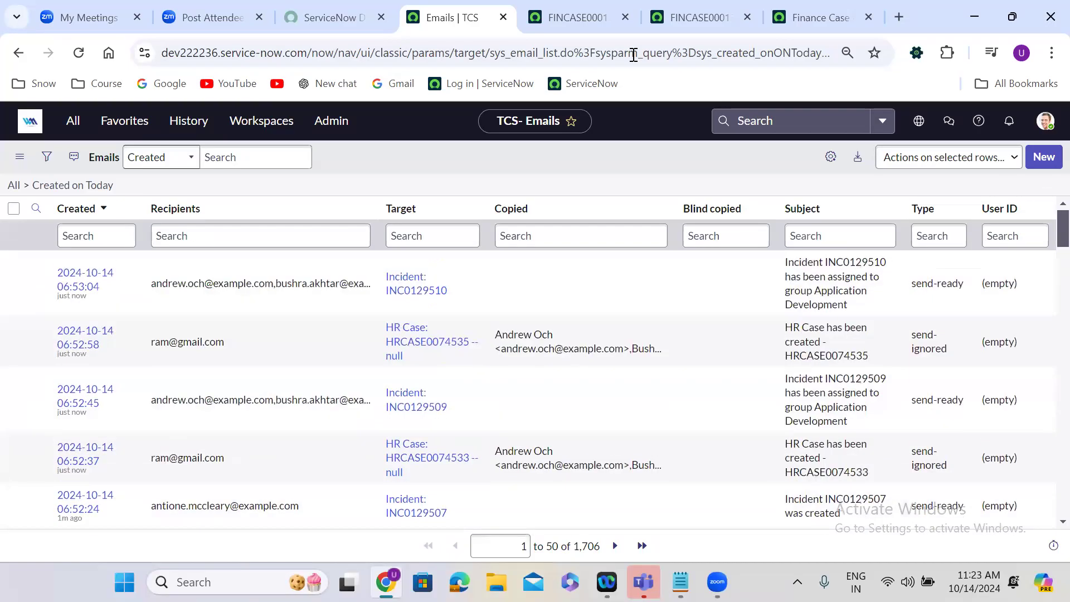
Return to the Finance Case Created notification and review when it is sent and who receives it.
{"action": "left_click", "coordinate": [818, 12]}
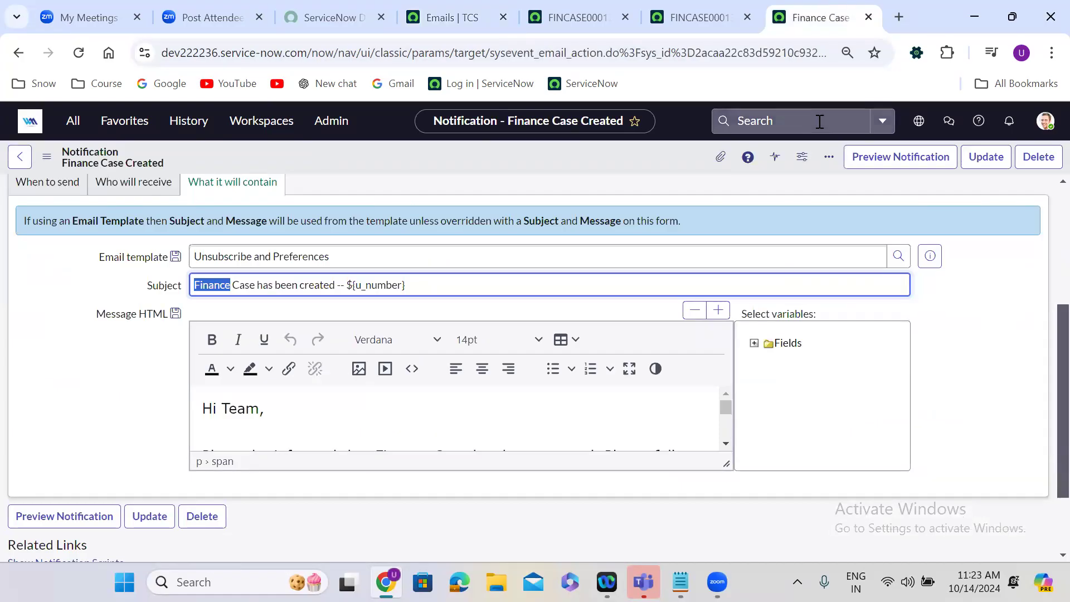
{"action": "left_click", "coordinate": [649, 230]}
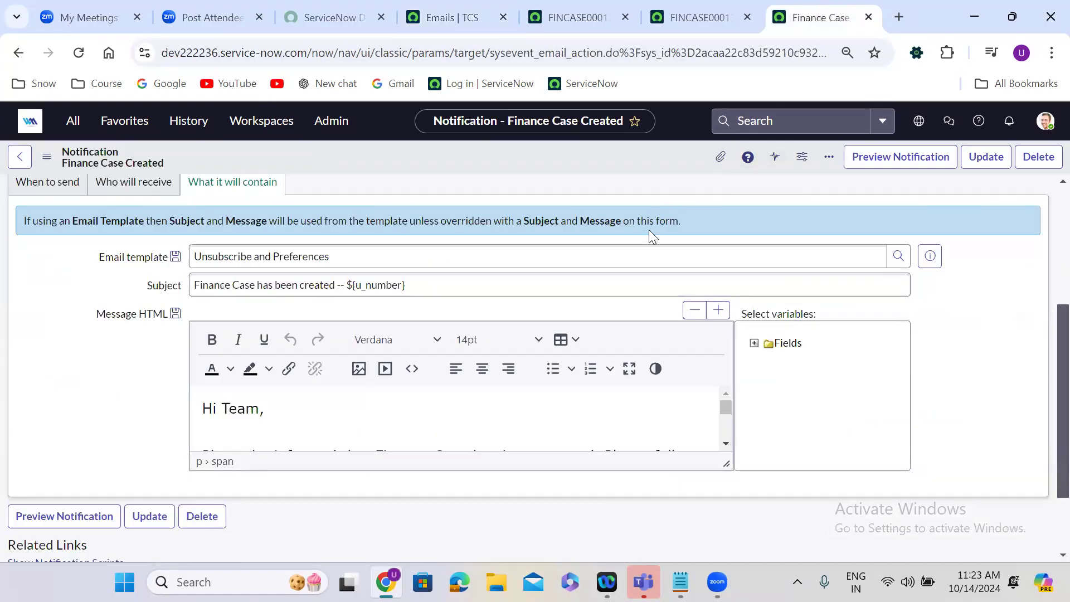
{"action": "scroll", "coordinate": [649, 230], "scroll_direction": "up", "scroll_amount": 1}
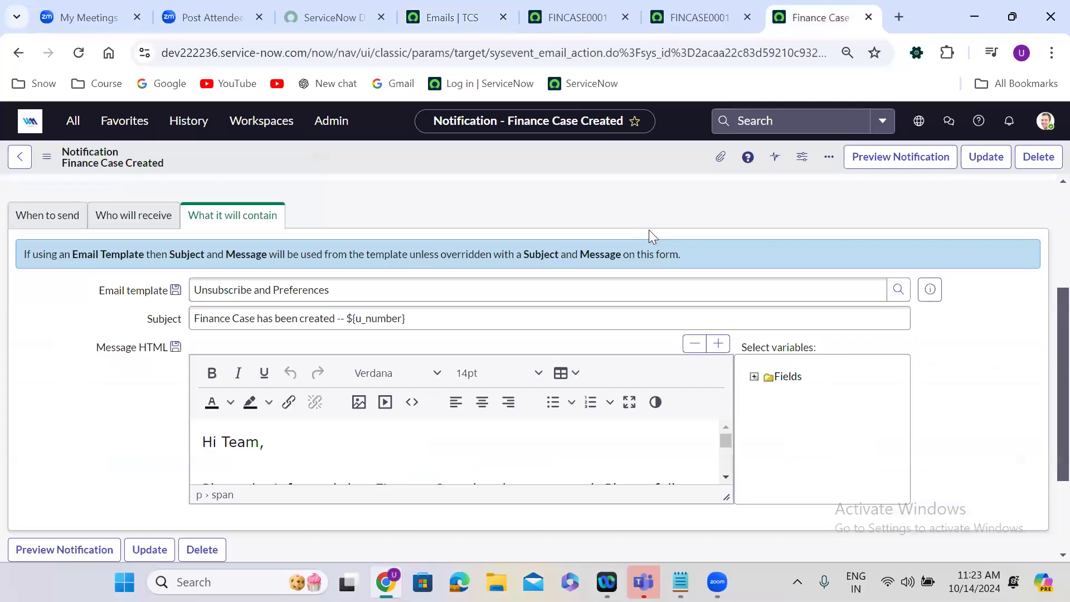
{"action": "scroll", "coordinate": [649, 230], "scroll_direction": "up", "scroll_amount": 3}
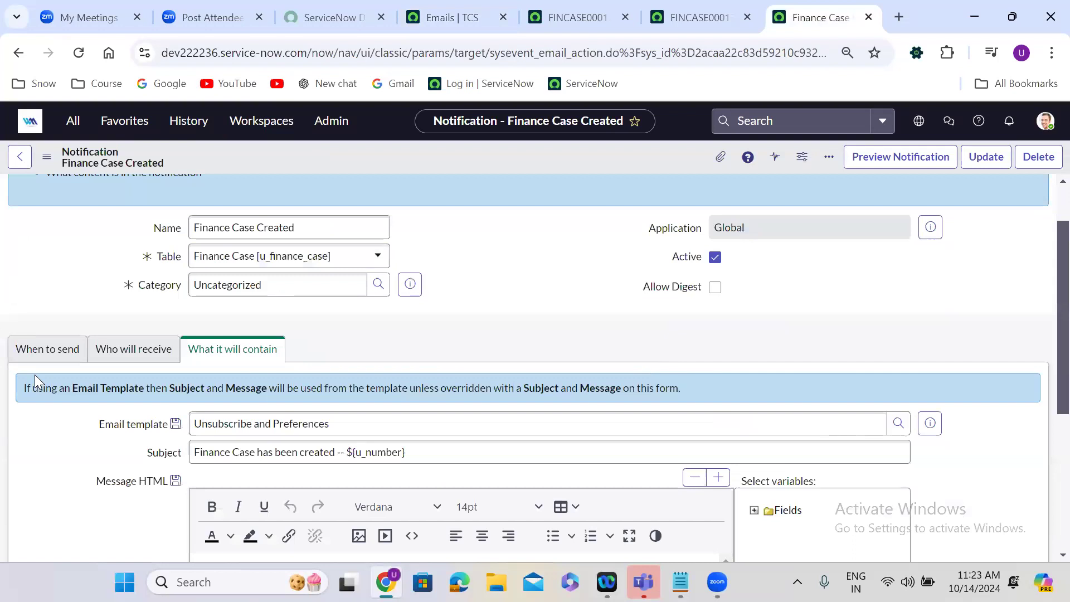
{"action": "left_click", "coordinate": [37, 363]}
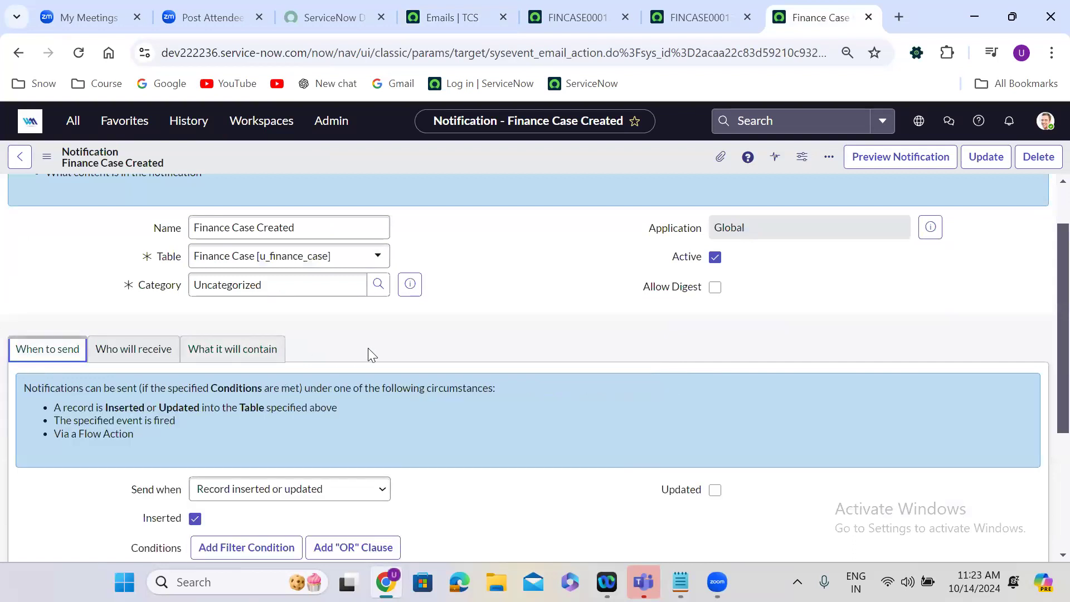
{"action": "scroll", "coordinate": [368, 350], "scroll_direction": "down", "scroll_amount": 4}
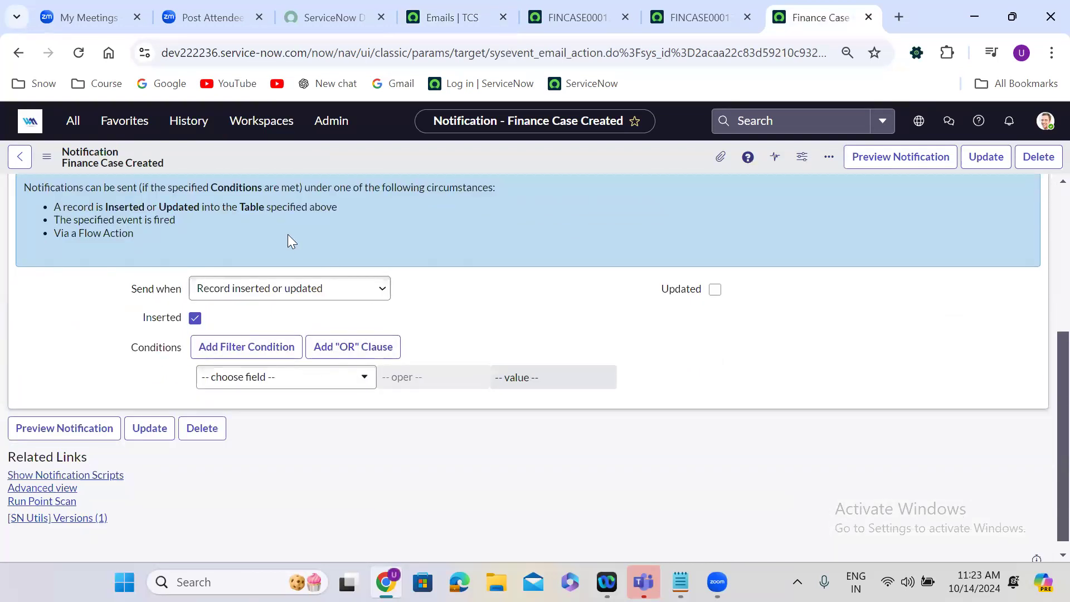
{"action": "scroll", "coordinate": [289, 236], "scroll_direction": "up", "scroll_amount": 2}
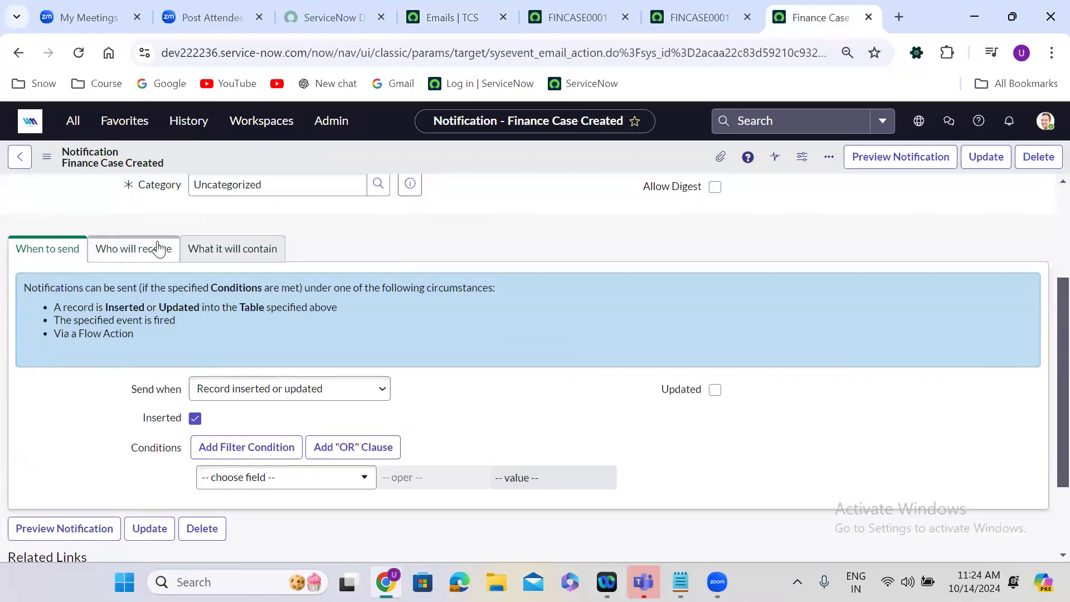
{"action": "left_click", "coordinate": [159, 249]}
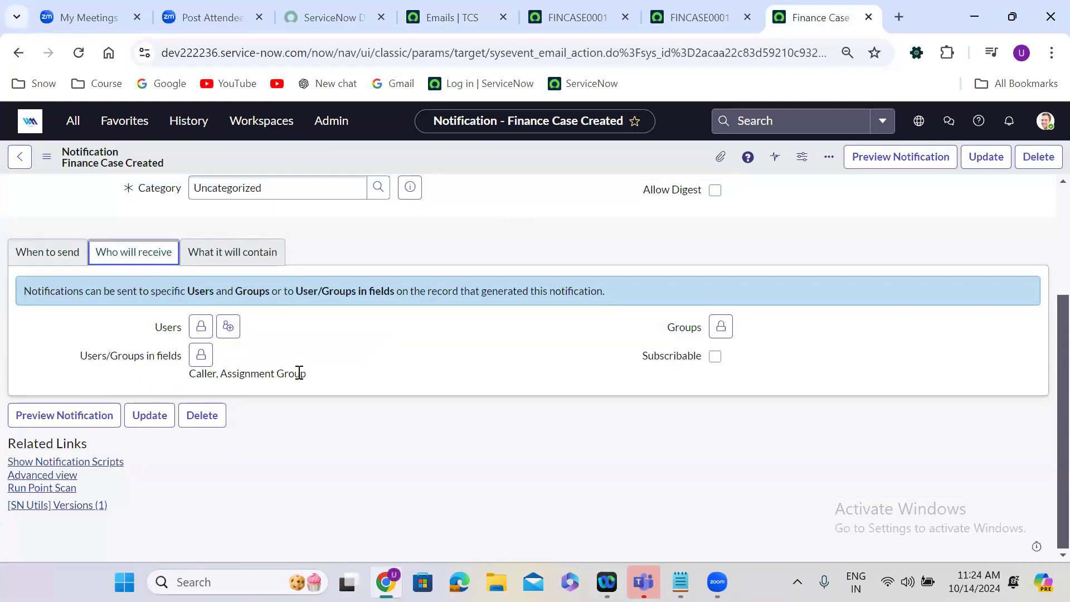
Review the notification's subject with its number variable, and check the message body's URI links and field table in full screen.
{"action": "left_click", "coordinate": [228, 252]}
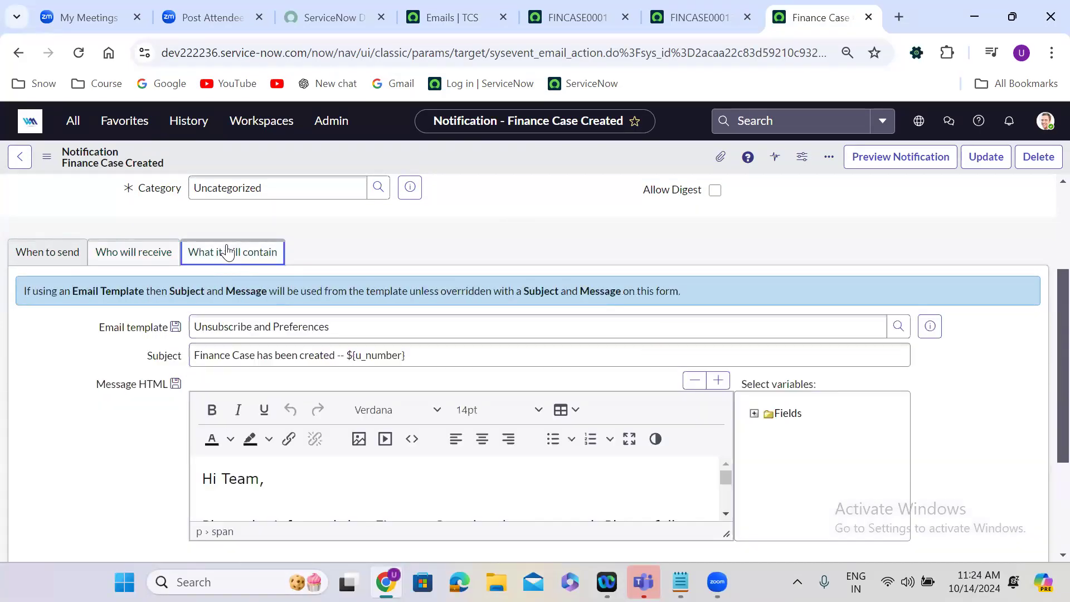
{"action": "left_click", "coordinate": [237, 361]}
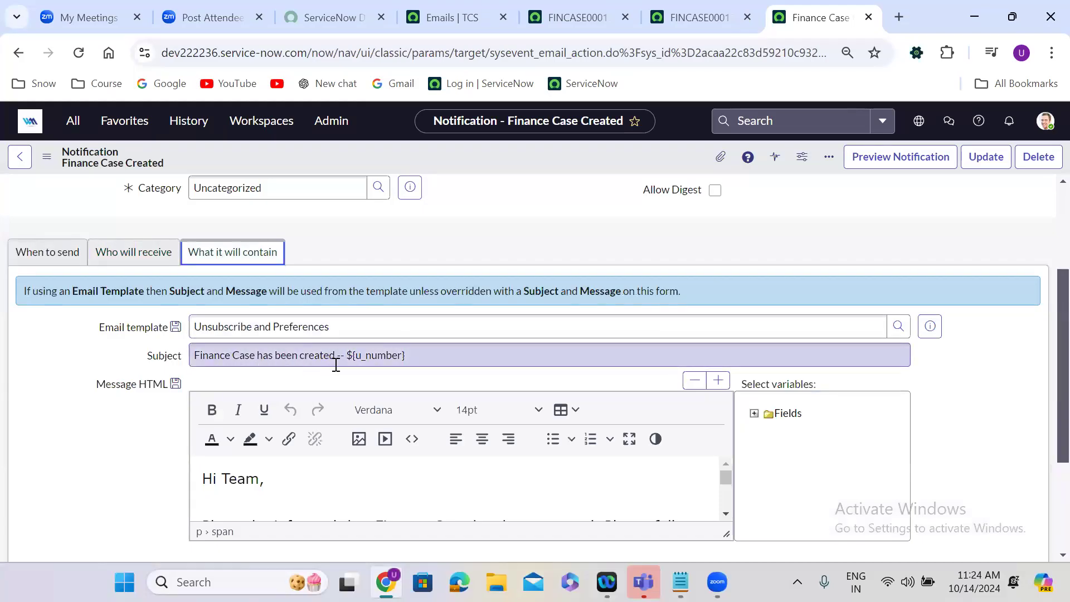
{"action": "double_click", "coordinate": [383, 358]}
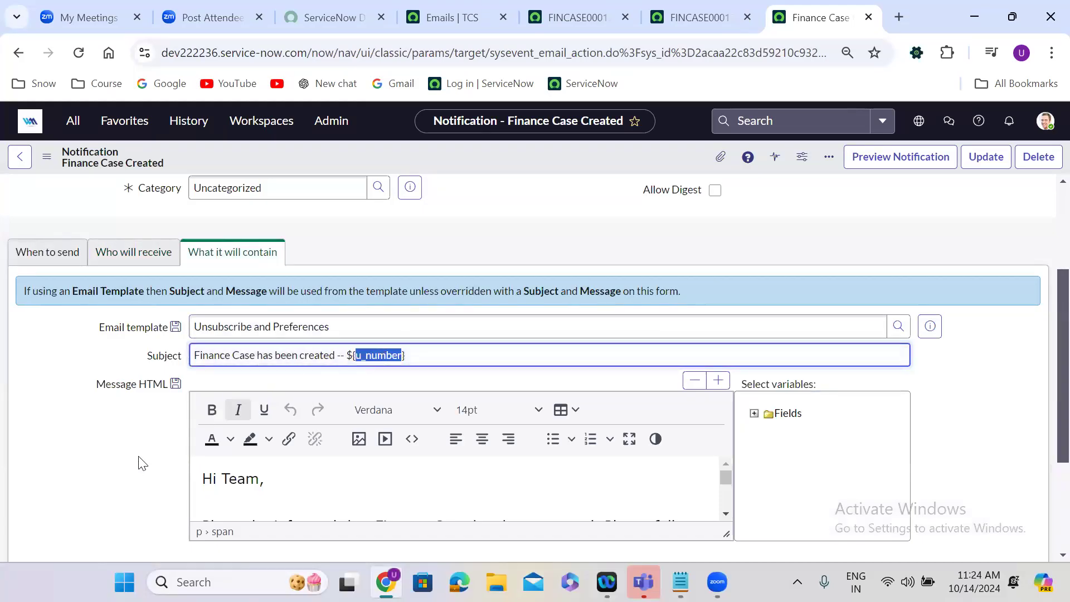
{"action": "left_click", "coordinate": [112, 466]}
{"action": "scroll", "coordinate": [112, 466], "scroll_direction": "down", "scroll_amount": 1}
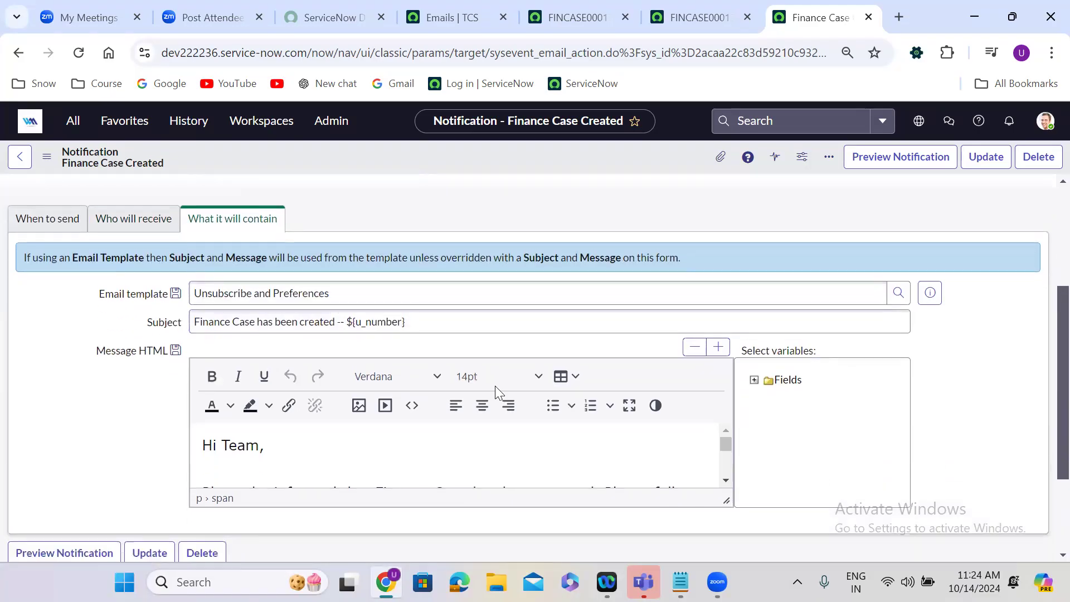
{"action": "left_click", "coordinate": [628, 407]}
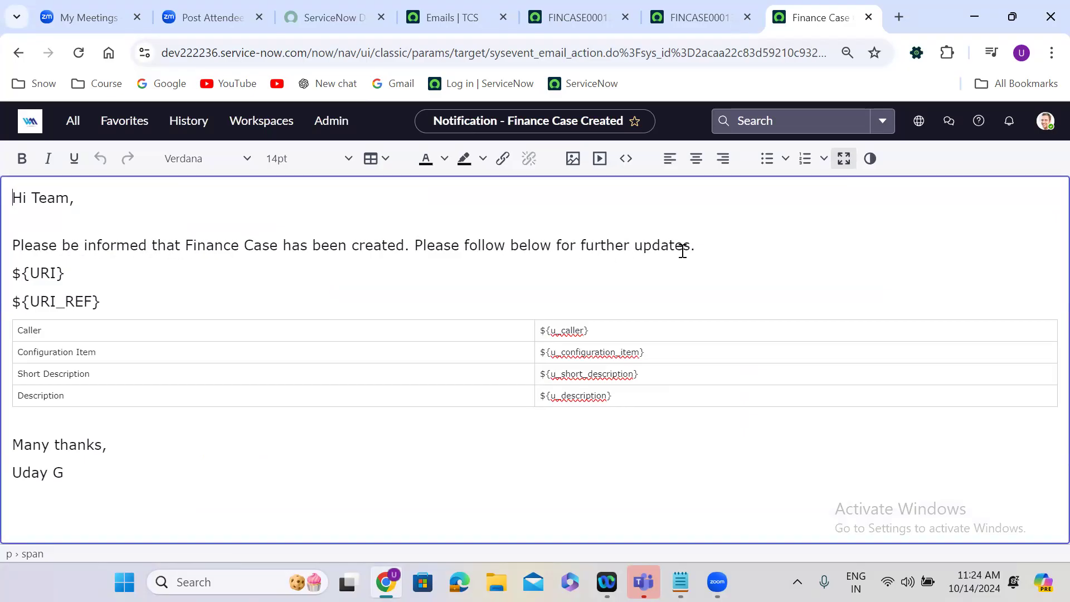
{"action": "double_click", "coordinate": [48, 272]}
{"action": "double_click", "coordinate": [54, 296]}
{"action": "left_click", "coordinate": [64, 337]}
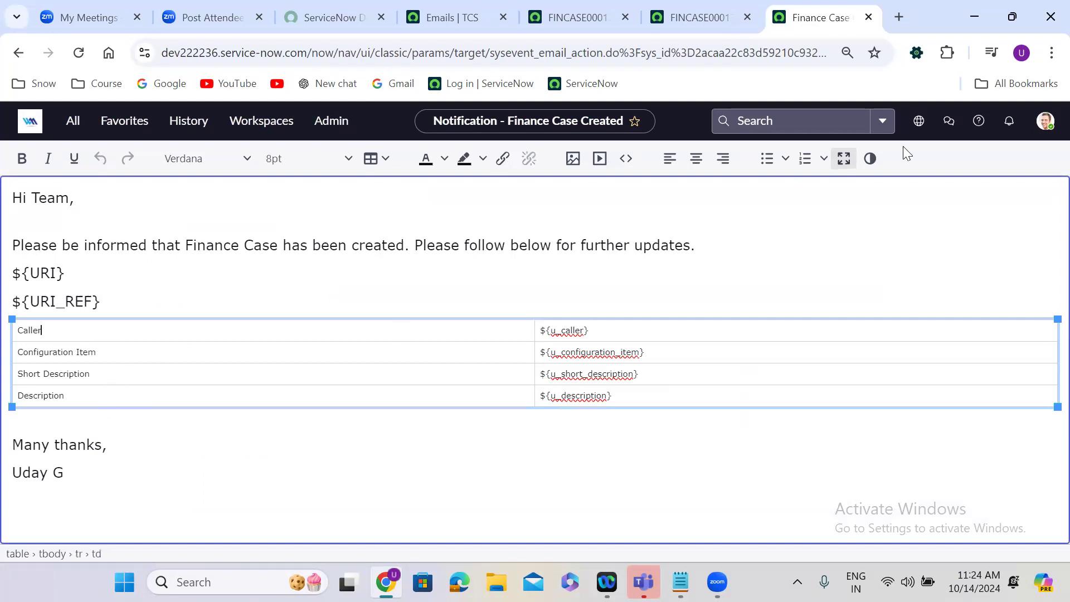
{"action": "left_click", "coordinate": [844, 162]}
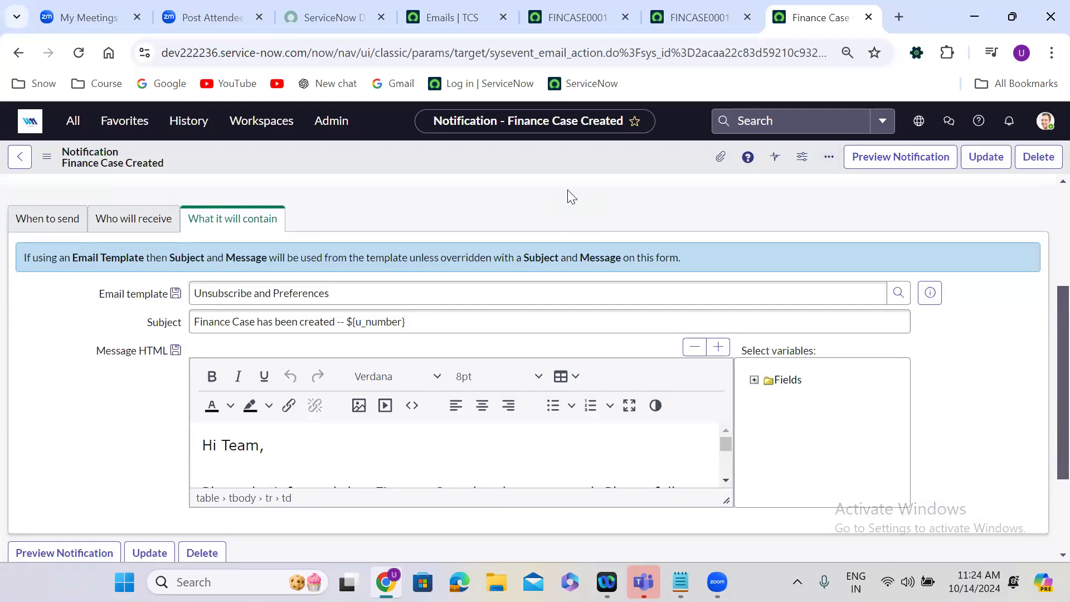
Switch to the open Finance Case record and check its Assigned To field.
{"action": "left_click", "coordinate": [585, 17]}
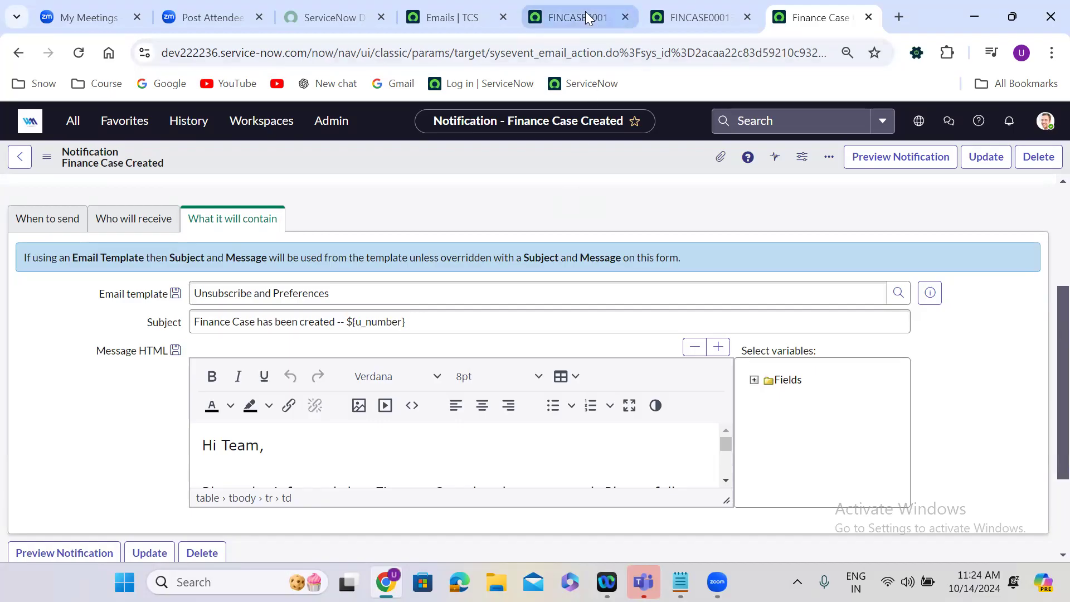
{"action": "left_click", "coordinate": [456, 347]}
{"action": "scroll", "coordinate": [456, 346], "scroll_direction": "down", "scroll_amount": 2}
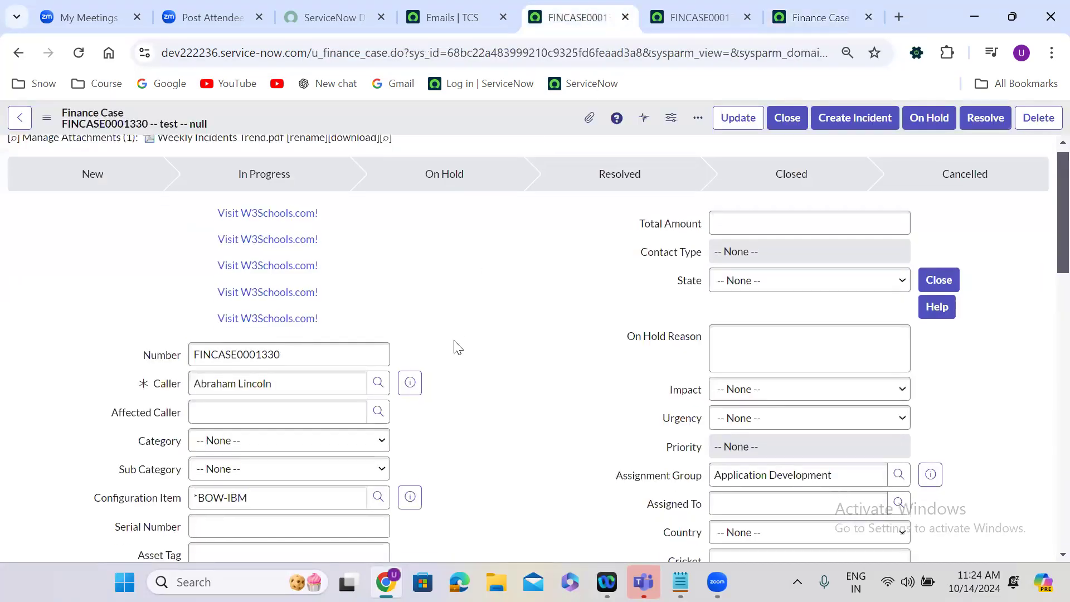
{"action": "left_click", "coordinate": [773, 383]}
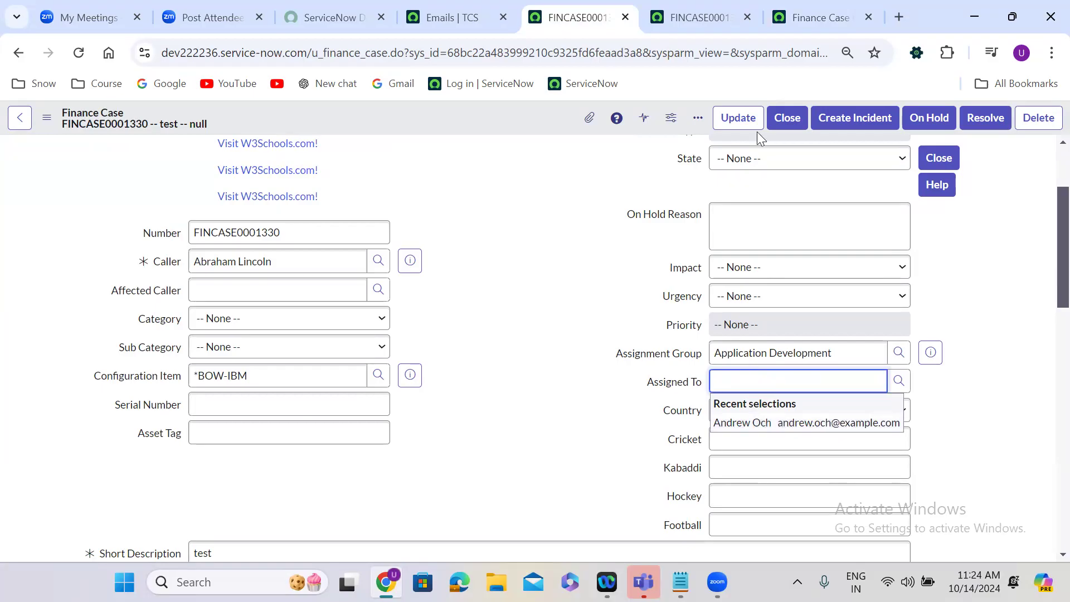
Return to the notification and change its name to "Finance Case assigned".
{"action": "left_click", "coordinate": [799, 16]}
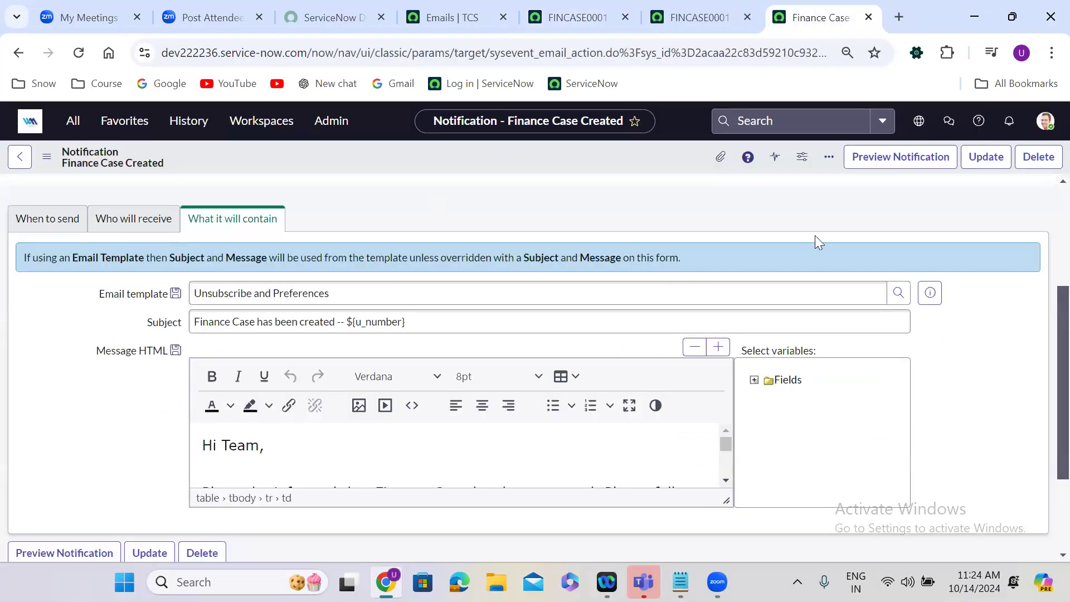
{"action": "scroll", "coordinate": [1044, 194], "scroll_direction": "up", "scroll_amount": 4}
{"action": "left_click", "coordinate": [282, 294]}
{"action": "double_click", "coordinate": [282, 294]}
{"action": "type", "text": "assigned"}
{"action": "left_click", "coordinate": [518, 353]}
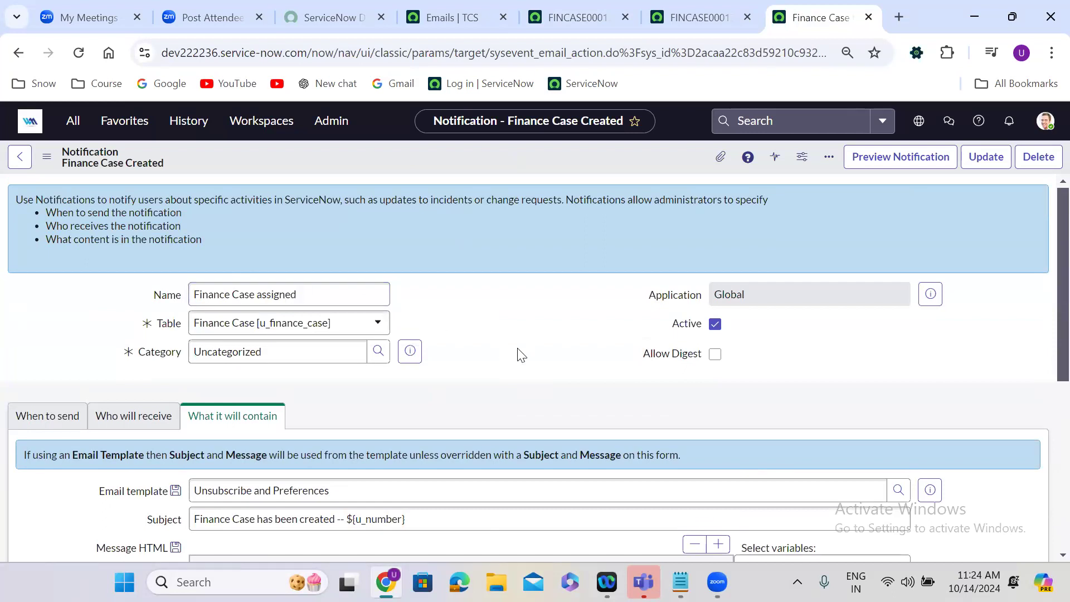
Make the notification send when a record is updated instead of when it is inserted.
{"action": "scroll", "coordinate": [519, 352], "scroll_direction": "down", "scroll_amount": 1}
{"action": "scroll", "coordinate": [518, 351], "scroll_direction": "down", "scroll_amount": 4}
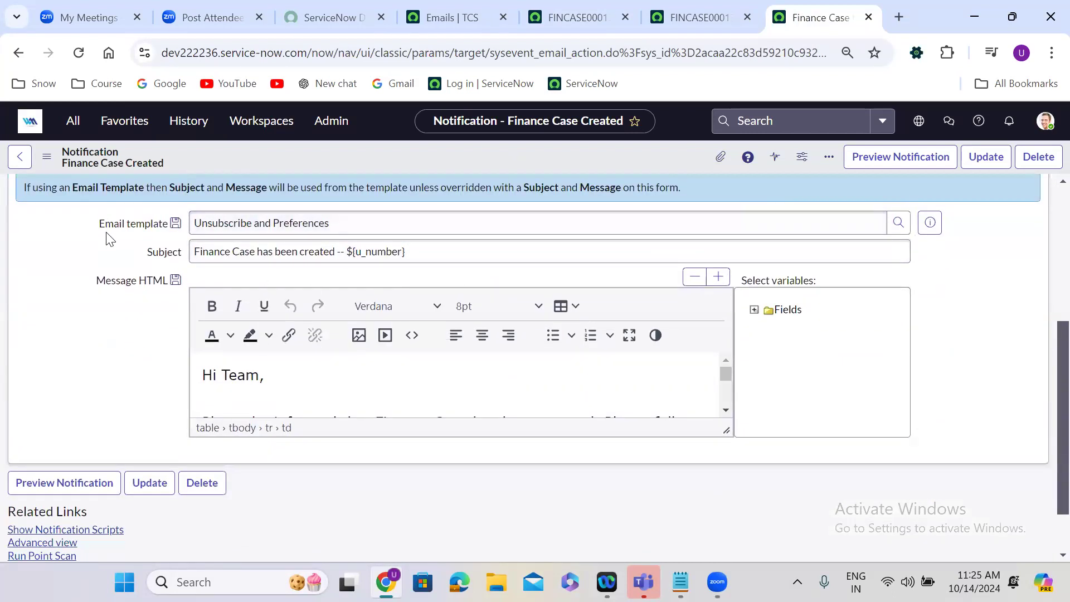
{"action": "scroll", "coordinate": [107, 236], "scroll_direction": "up", "scroll_amount": 2}
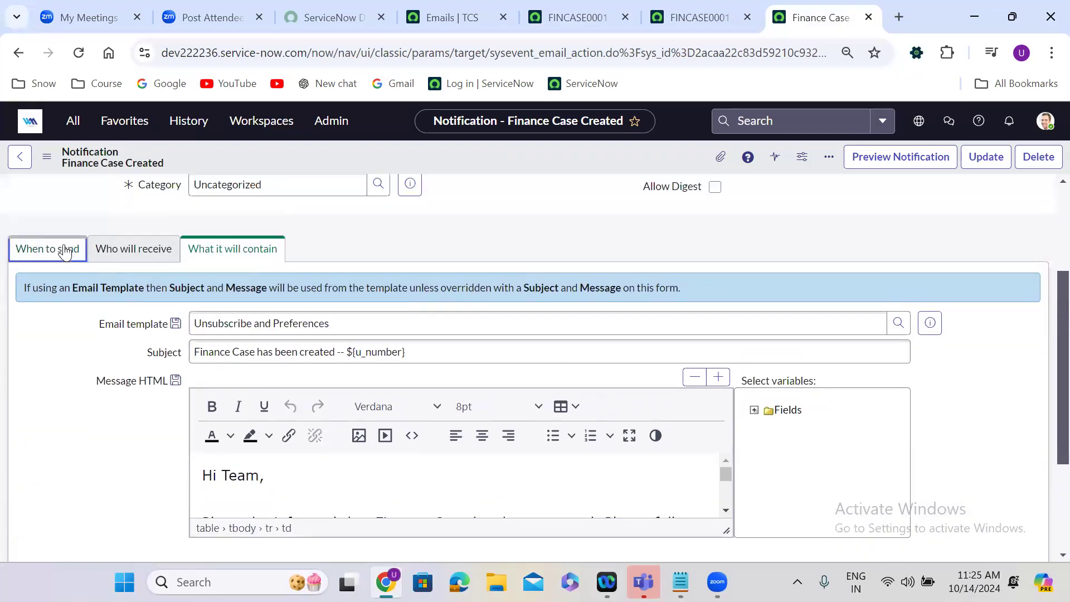
{"action": "left_click", "coordinate": [63, 248]}
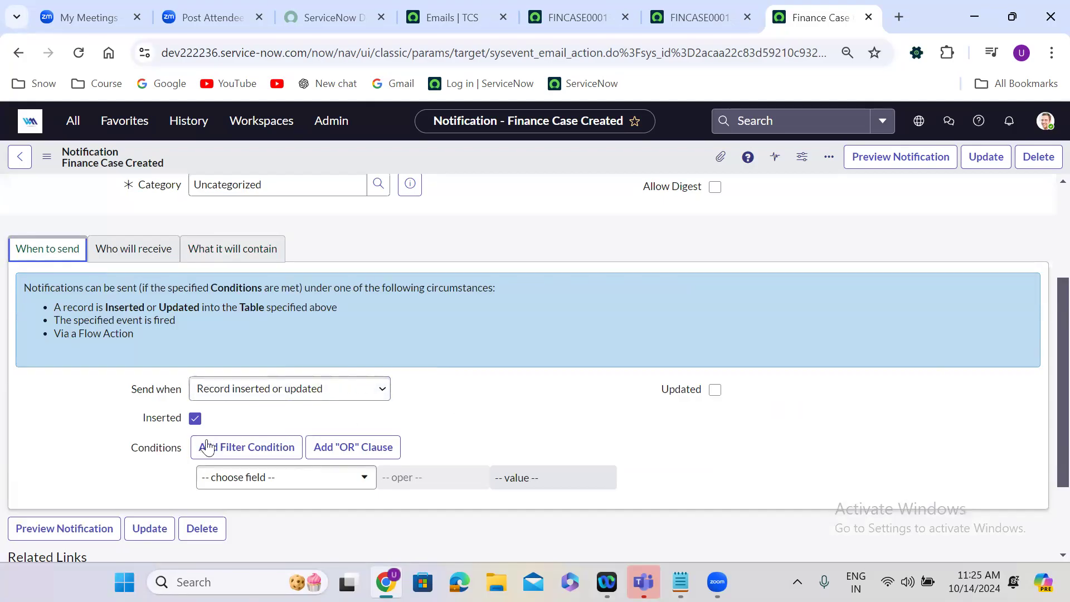
{"action": "left_click", "coordinate": [194, 422]}
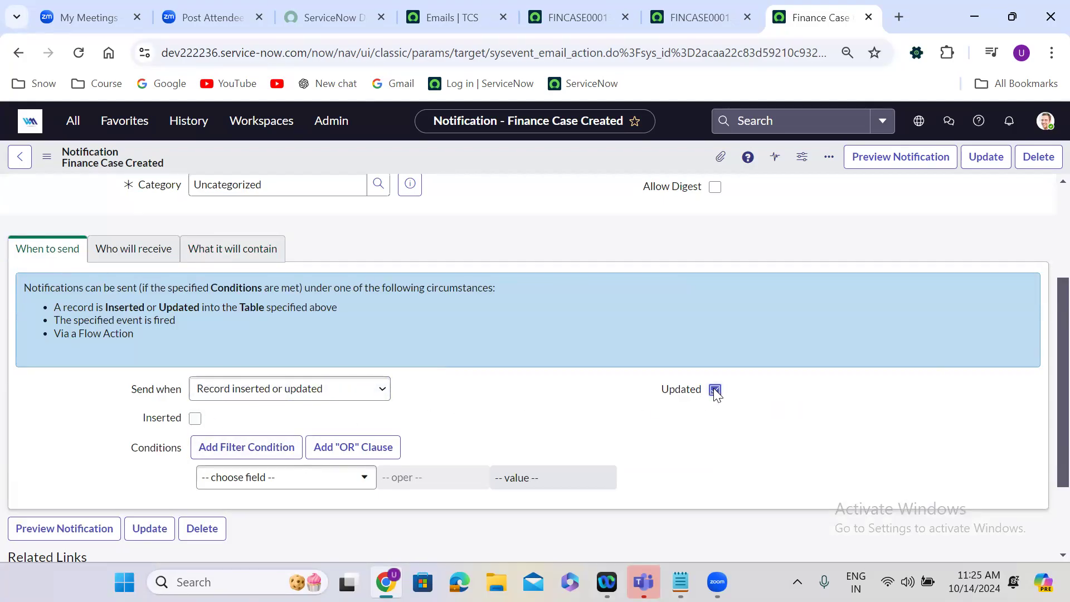
Add a send condition on Assigned To with the operator "changes from", plus a second AND condition row.
{"action": "left_click", "coordinate": [292, 480]}
{"action": "type", "text": "ass"}
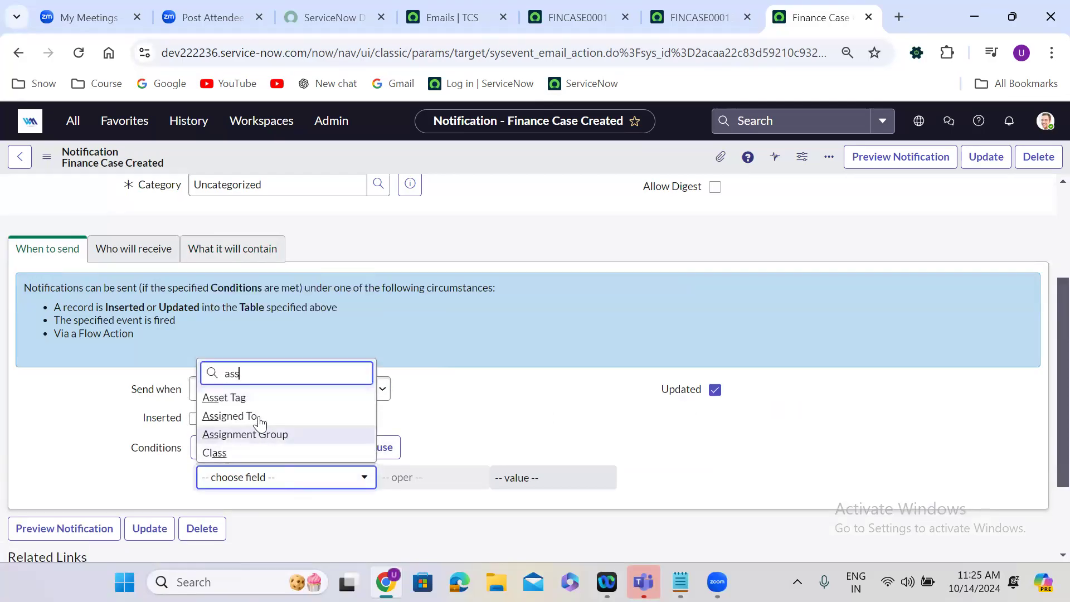
{"action": "left_click", "coordinate": [260, 418]}
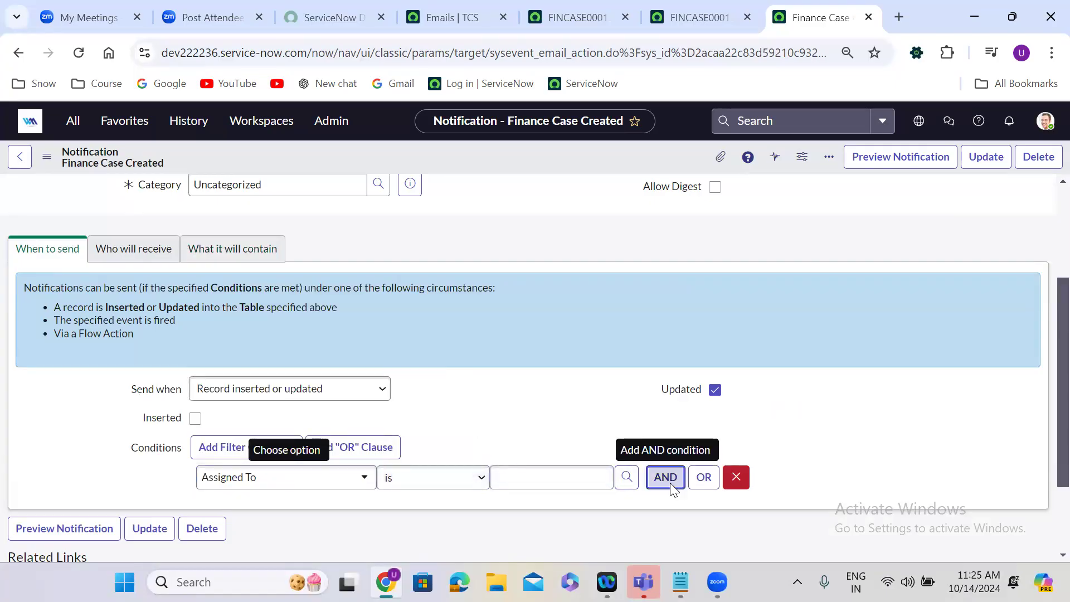
{"action": "left_click", "coordinate": [666, 478]}
{"action": "scroll", "coordinate": [822, 444], "scroll_direction": "down", "scroll_amount": 2}
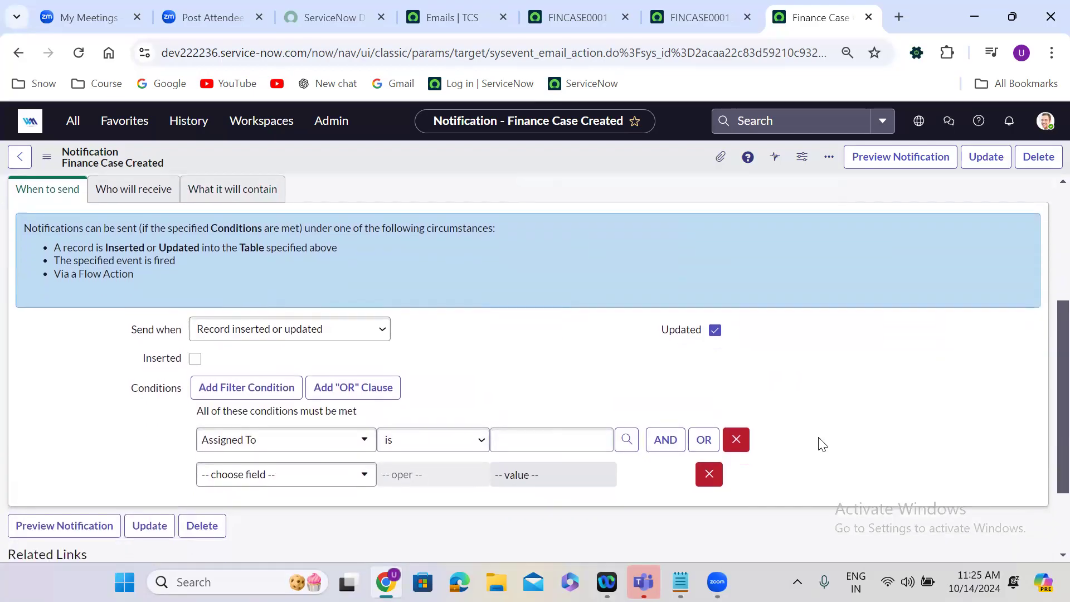
{"action": "left_click", "coordinate": [456, 374]}
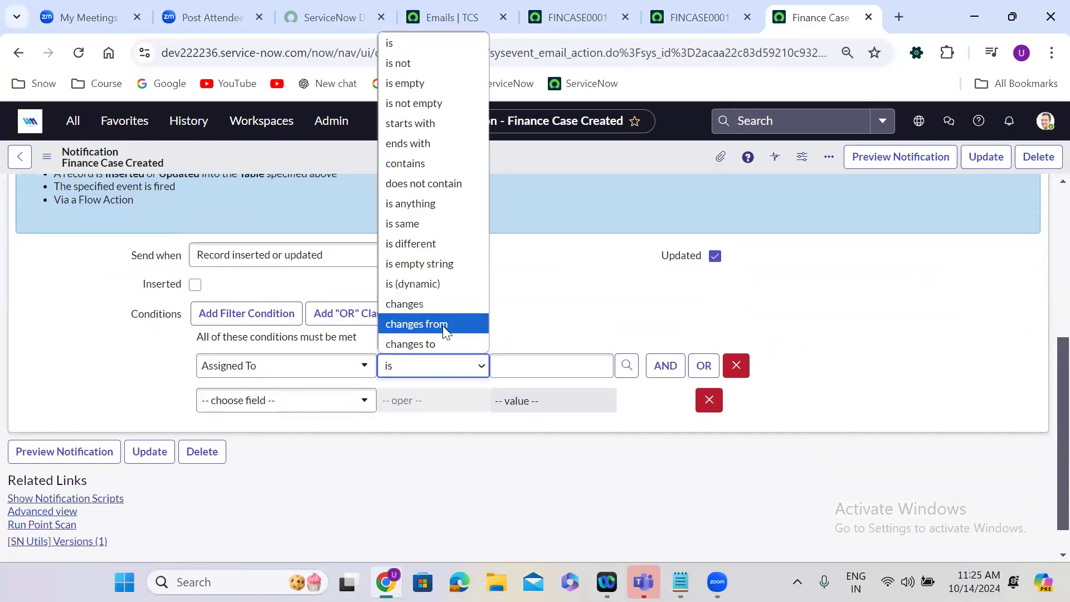
{"action": "left_click", "coordinate": [442, 325]}
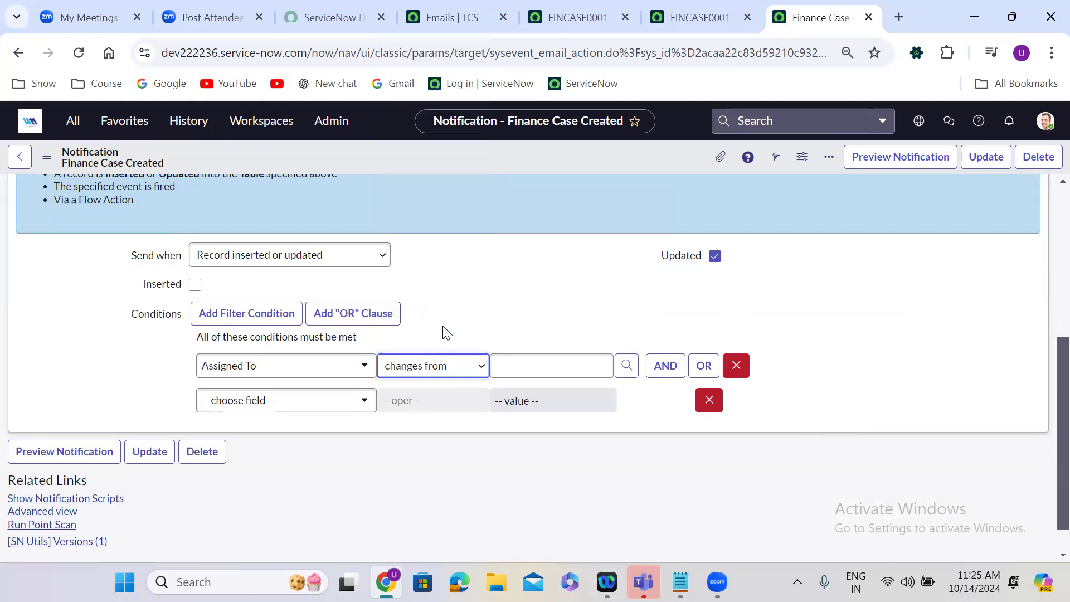
Set the second send condition to Assigned To with the operator "is not empty".
{"action": "left_click", "coordinate": [287, 408]}
{"action": "type", "text": "ass"}
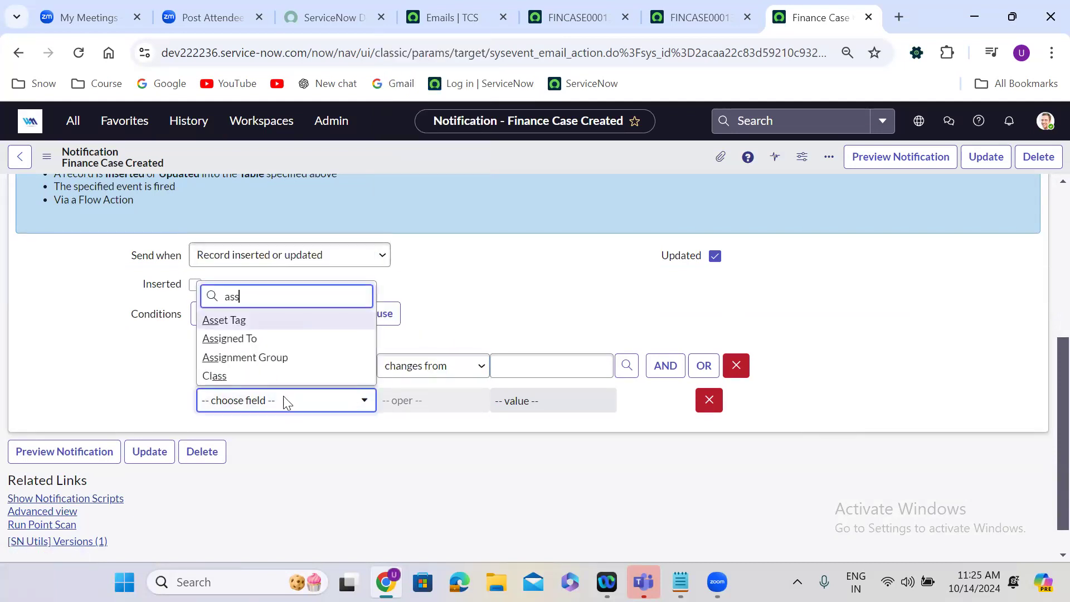
{"action": "left_click", "coordinate": [258, 339]}
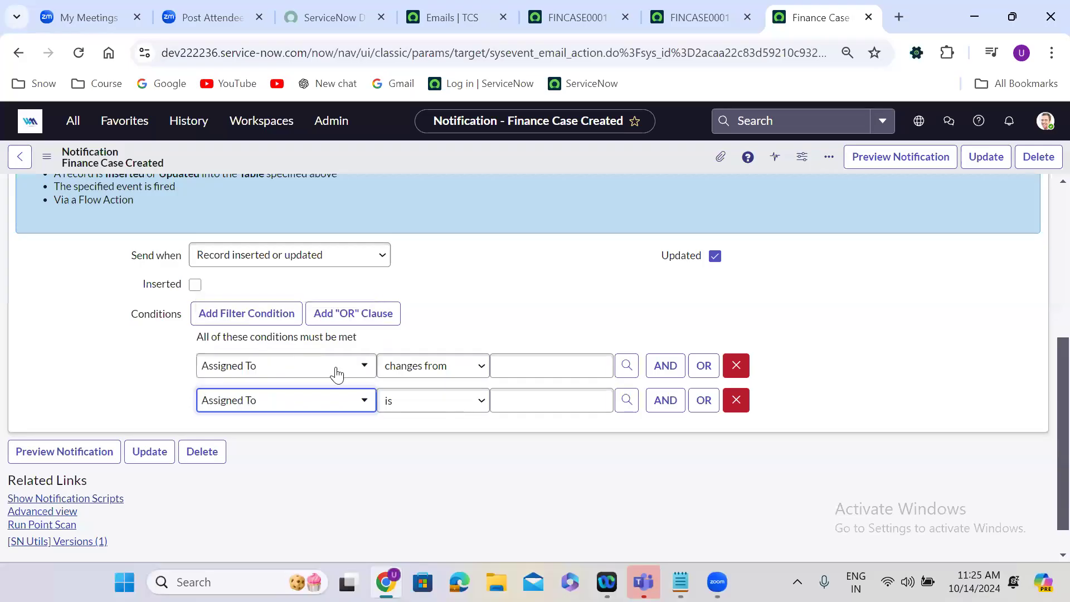
{"action": "left_click", "coordinate": [436, 408]}
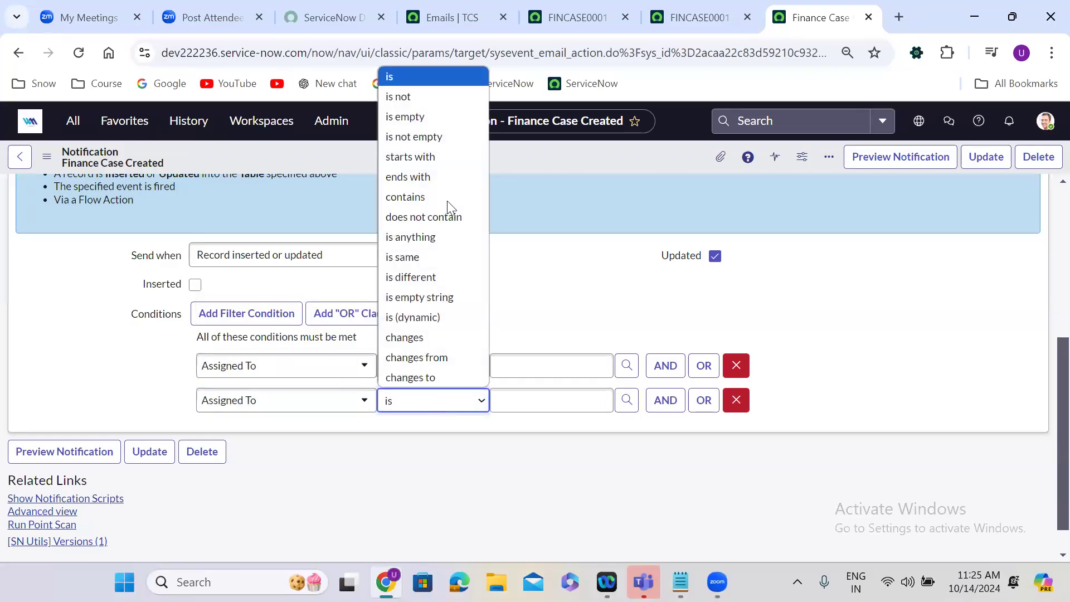
{"action": "left_click", "coordinate": [434, 137]}
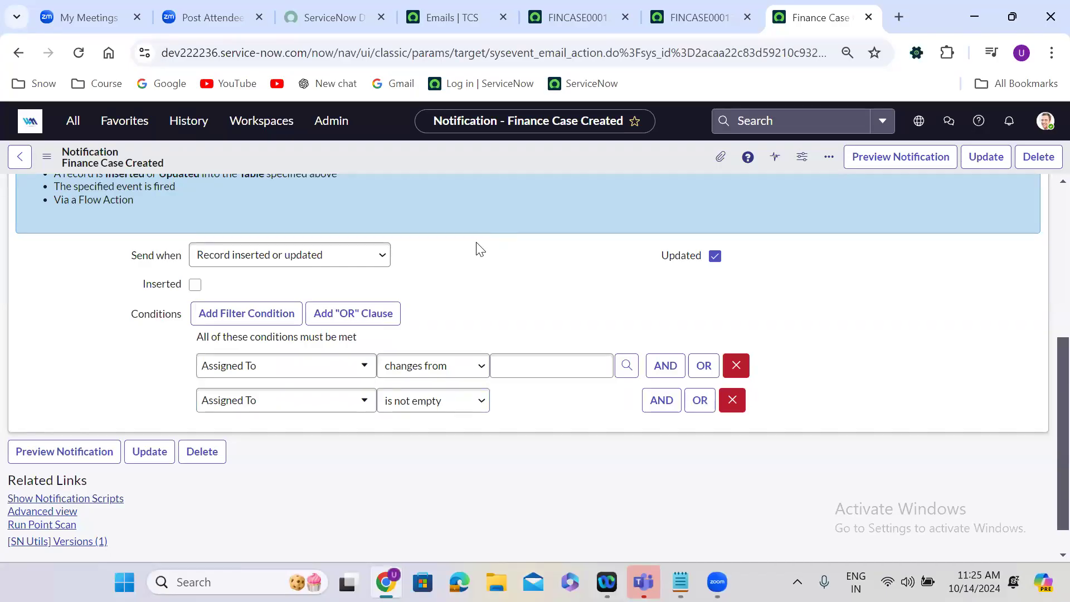
Remove the "changes from" condition and set the remaining Assigned To condition's operator to "changes".
{"action": "left_click", "coordinate": [736, 365]}
{"action": "left_click", "coordinate": [454, 365]}
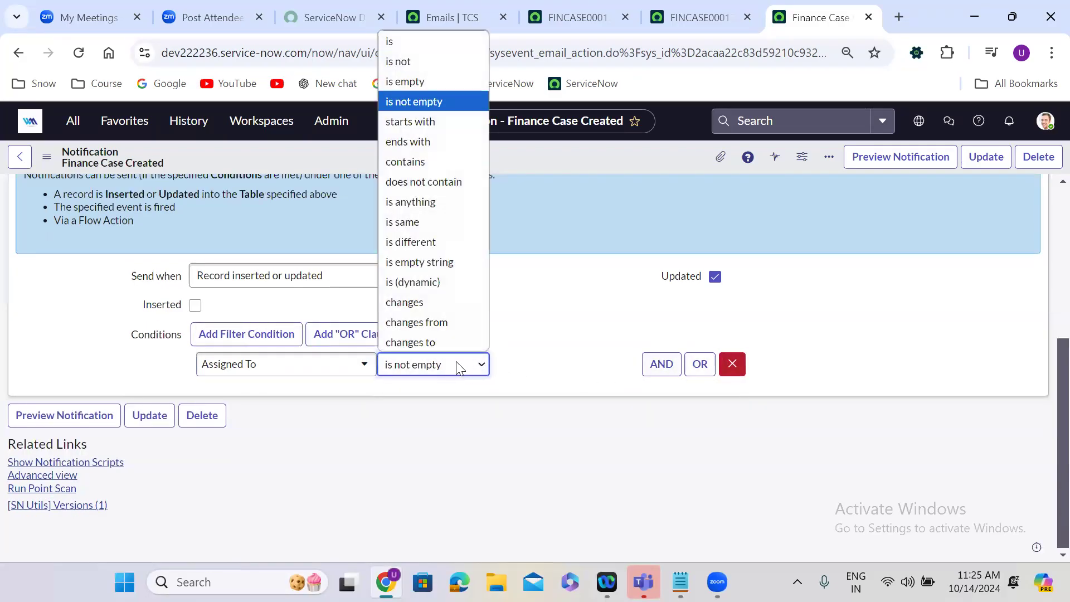
{"action": "left_click", "coordinate": [416, 304]}
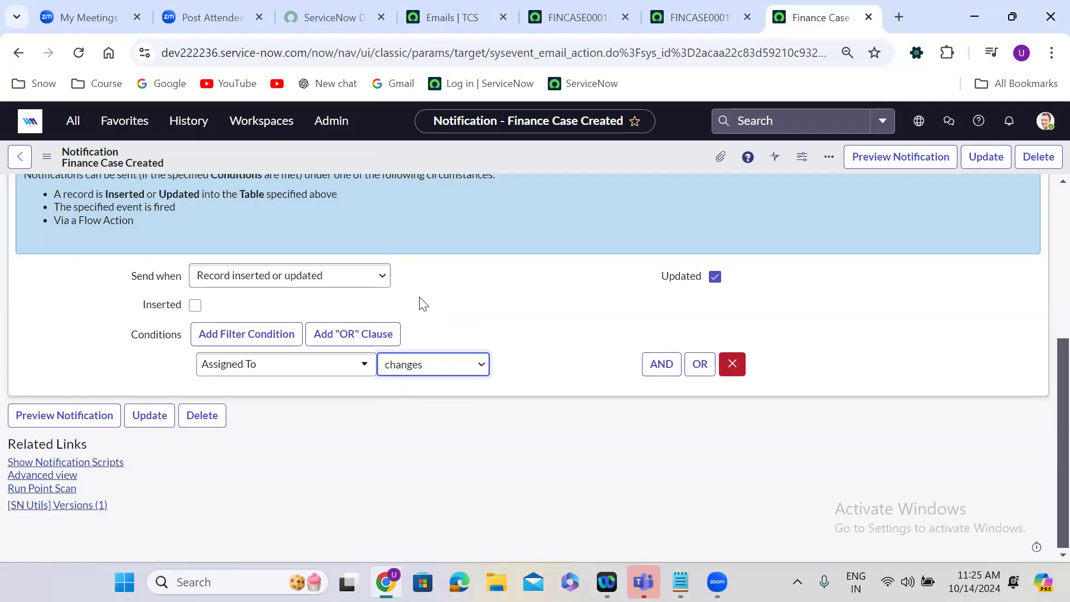
{"action": "left_click", "coordinate": [483, 237]}
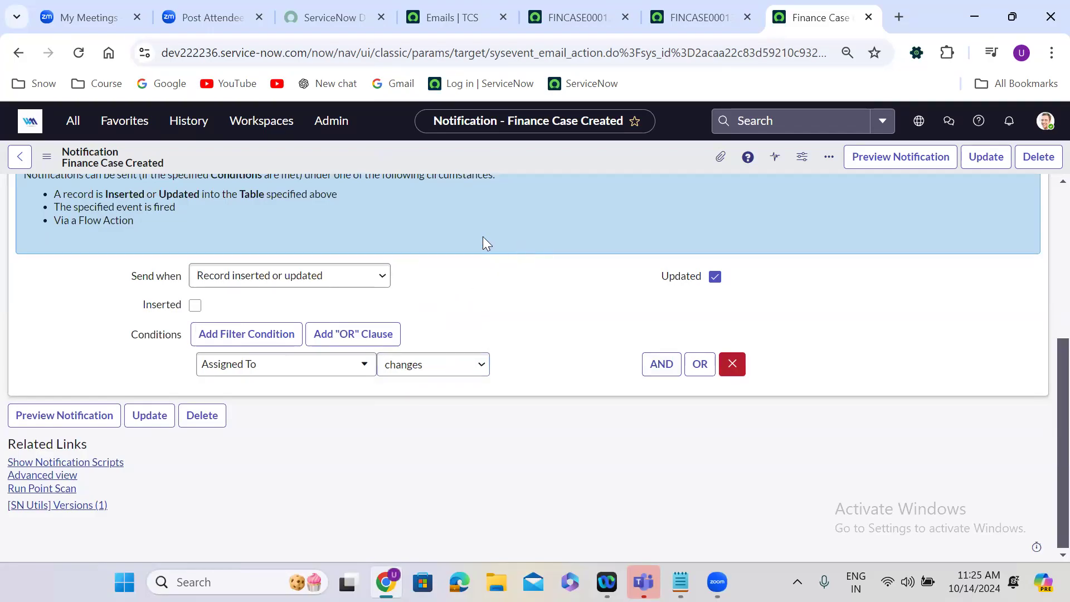
Replace the Caller and Assignment Group recipients with Assigned To in the notification's Users/Groups in fields and lock the list.
{"action": "scroll", "coordinate": [482, 237], "scroll_direction": "up", "scroll_amount": 1}
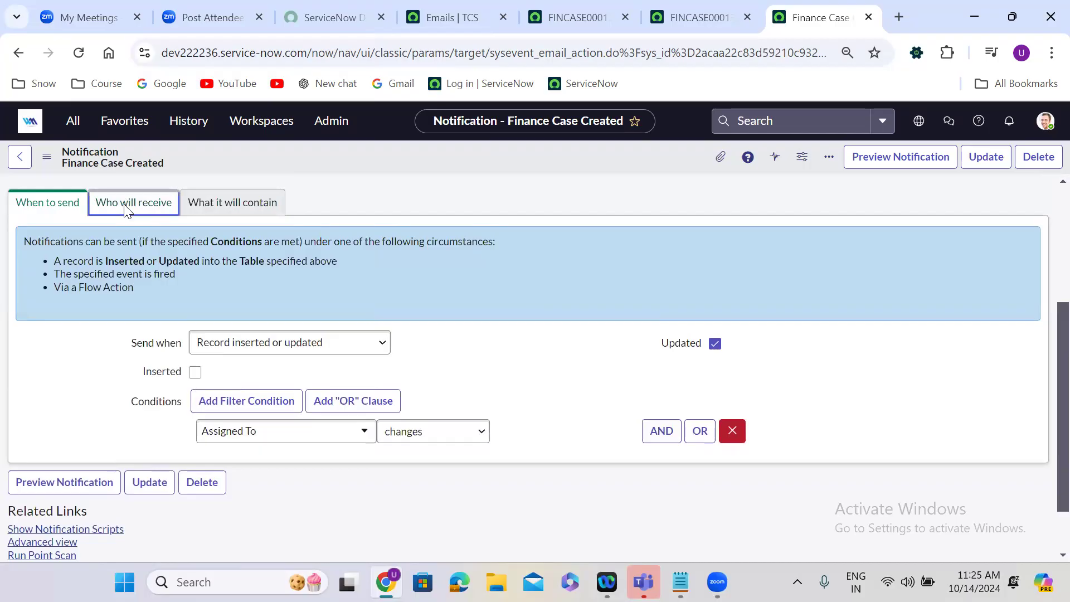
{"action": "left_click", "coordinate": [126, 206]}
{"action": "left_click", "coordinate": [201, 355]}
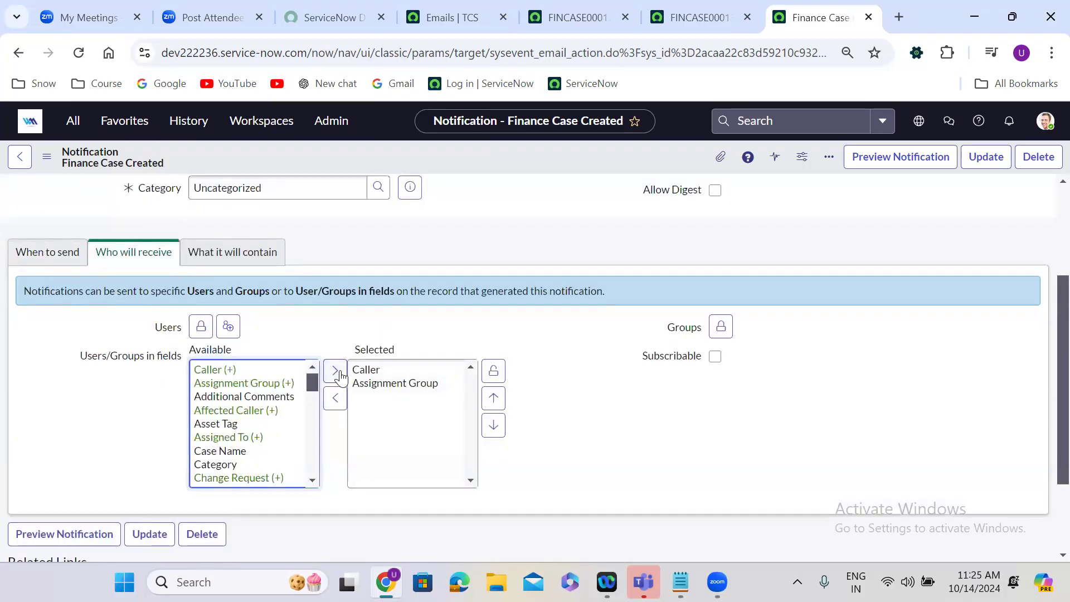
{"action": "double_click", "coordinate": [380, 373]}
{"action": "left_click", "coordinate": [380, 373]}
{"action": "double_click", "coordinate": [381, 371]}
{"action": "double_click", "coordinate": [255, 439]}
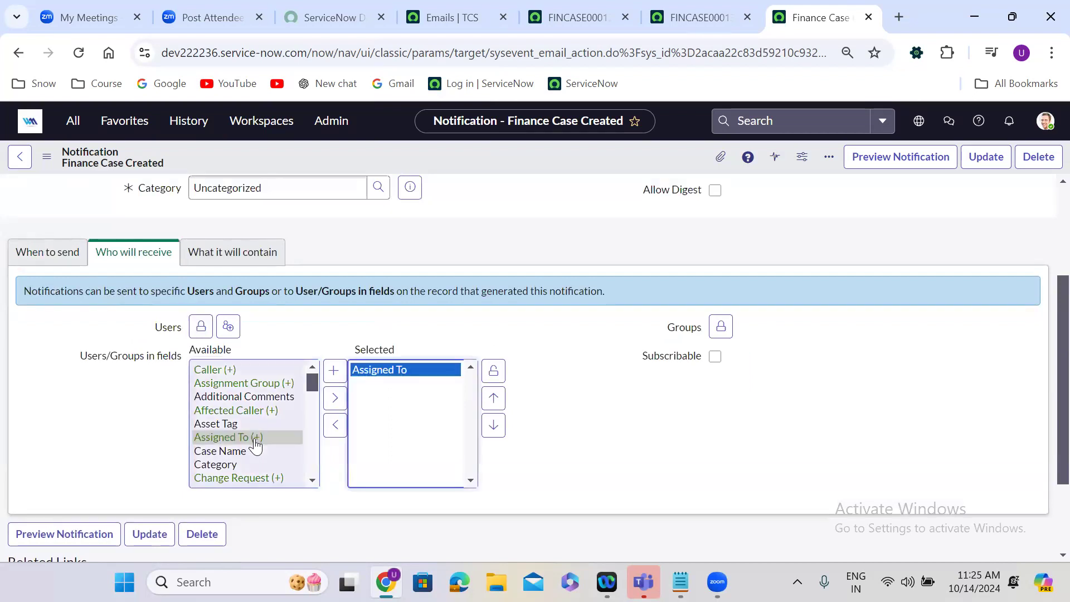
{"action": "left_click", "coordinate": [493, 371]}
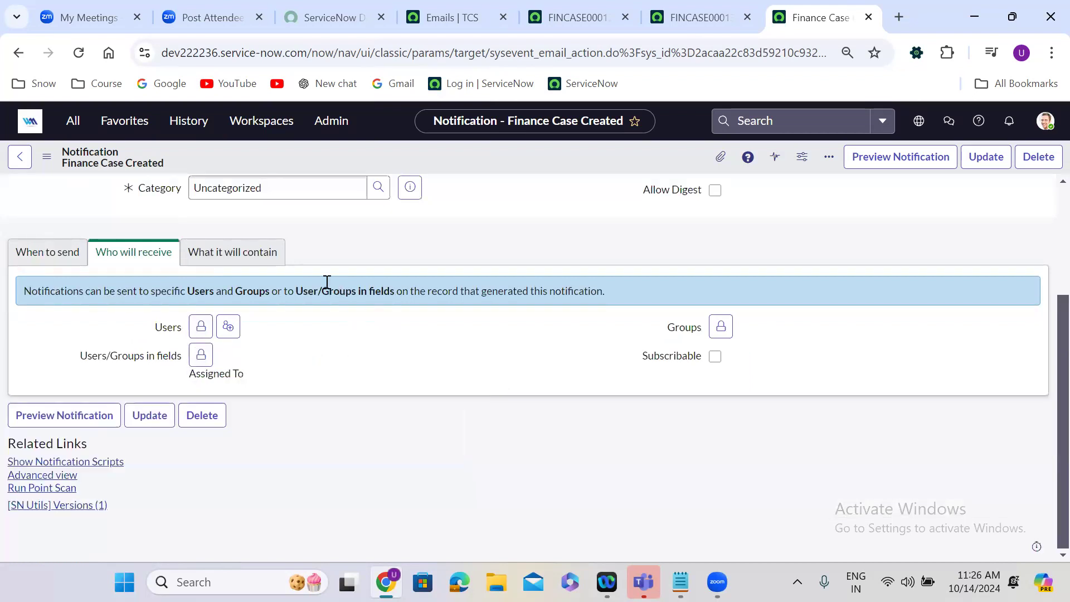
Change the email subject to "Finance Case has been assigned -- ${u_number}".
{"action": "left_click", "coordinate": [253, 254]}
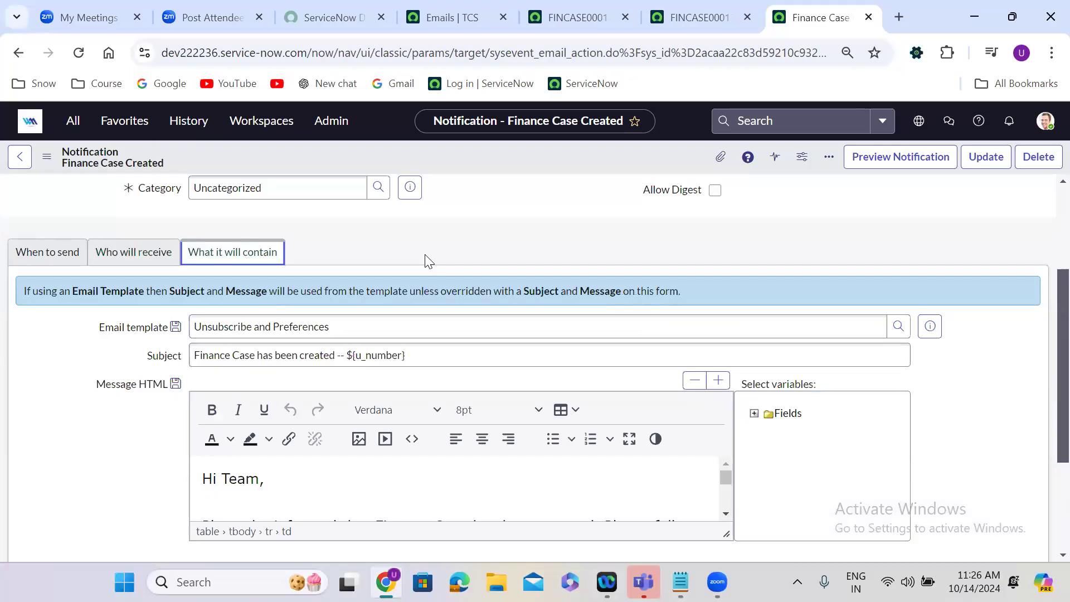
{"action": "double_click", "coordinate": [312, 357]}
{"action": "type", "text": "assigned"}
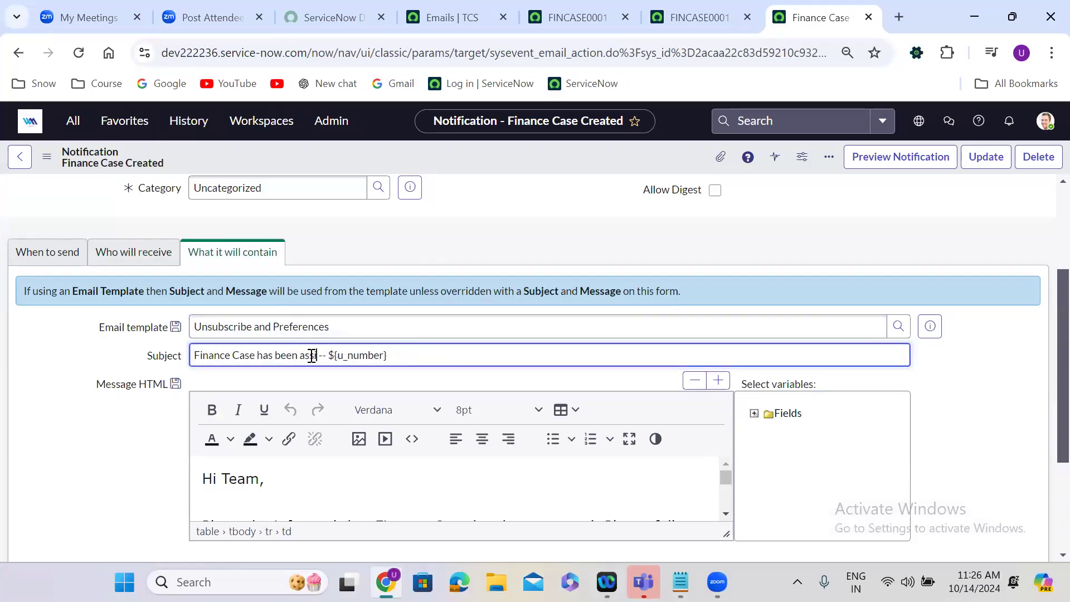
{"action": "left_click", "coordinate": [120, 511]}
Change the status word in the message body's opening text to "assigned" and submit the notification form.
{"action": "scroll", "coordinate": [121, 510], "scroll_direction": "down", "scroll_amount": 1}
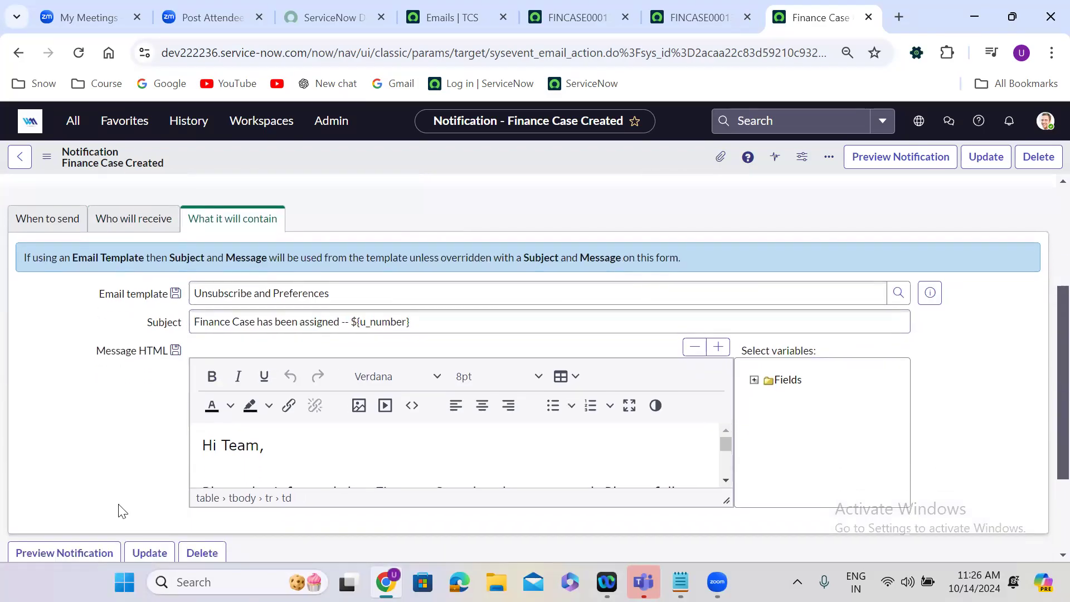
{"action": "left_click", "coordinate": [629, 405]}
{"action": "double_click", "coordinate": [369, 247]}
{"action": "type", "text": "assigned"}
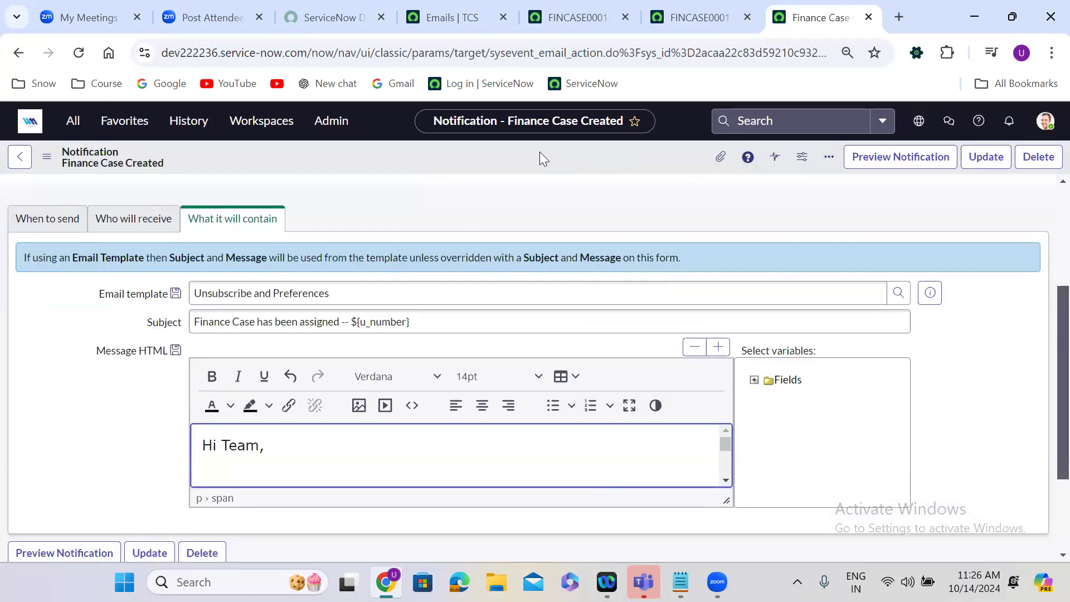
{"action": "right_click", "coordinate": [540, 152]}
{"action": "left_click", "coordinate": [587, 199]}
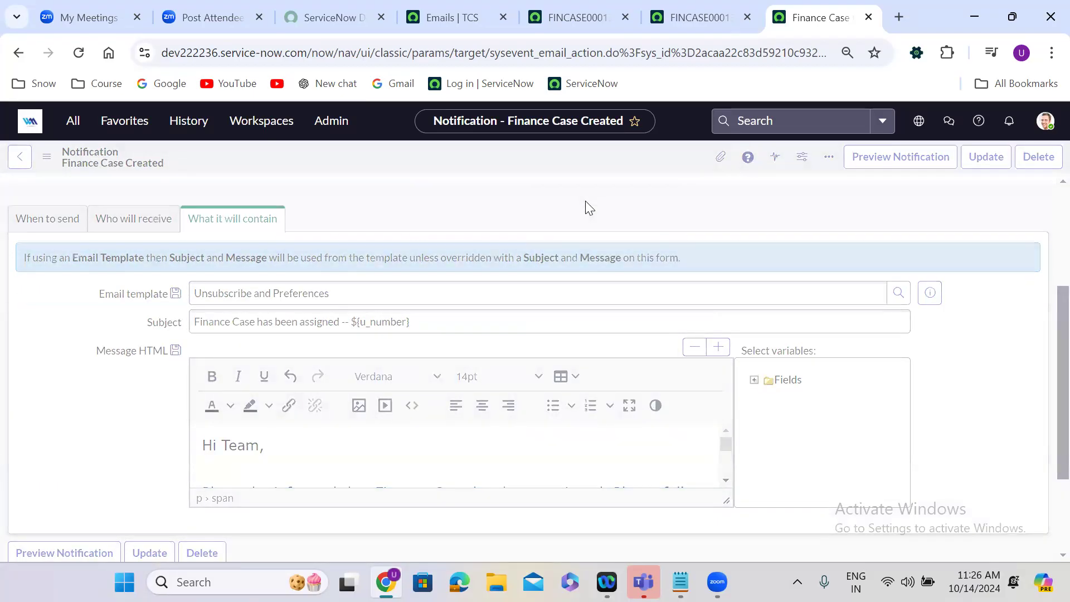
Switch to the open Finance Case record, fill its Assigned To field with the recently used group member, and save it.
{"action": "left_click", "coordinate": [680, 5]}
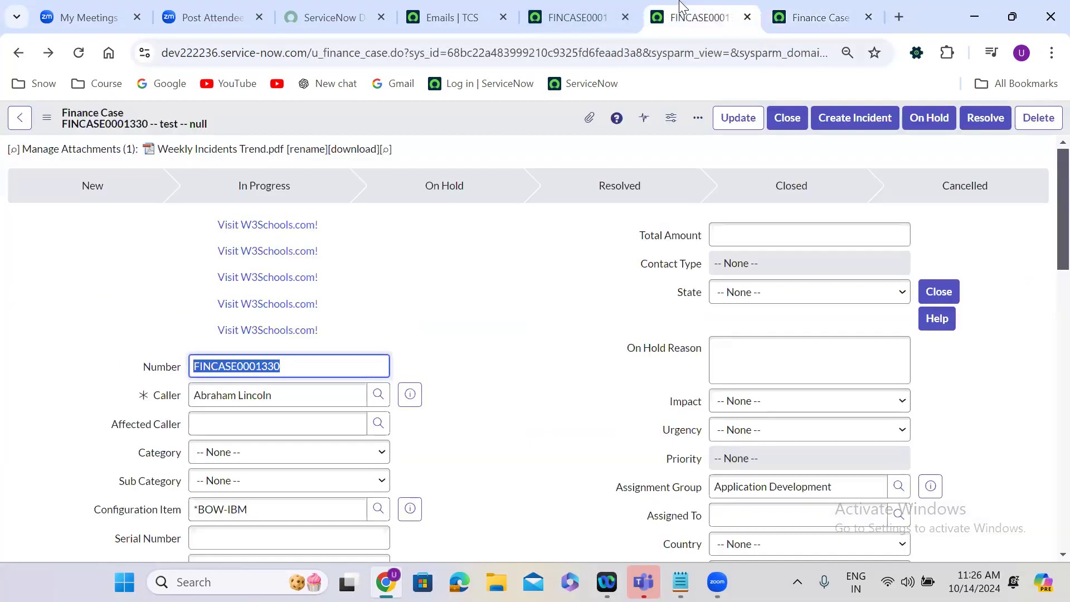
{"action": "left_click", "coordinate": [487, 362]}
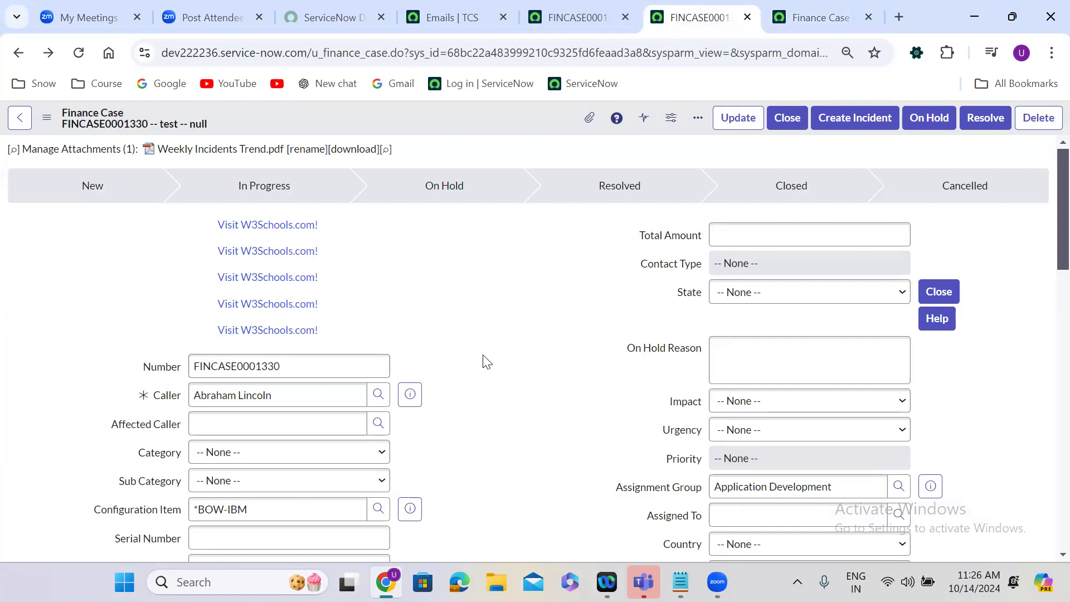
{"action": "scroll", "coordinate": [486, 362], "scroll_direction": "down", "scroll_amount": 2}
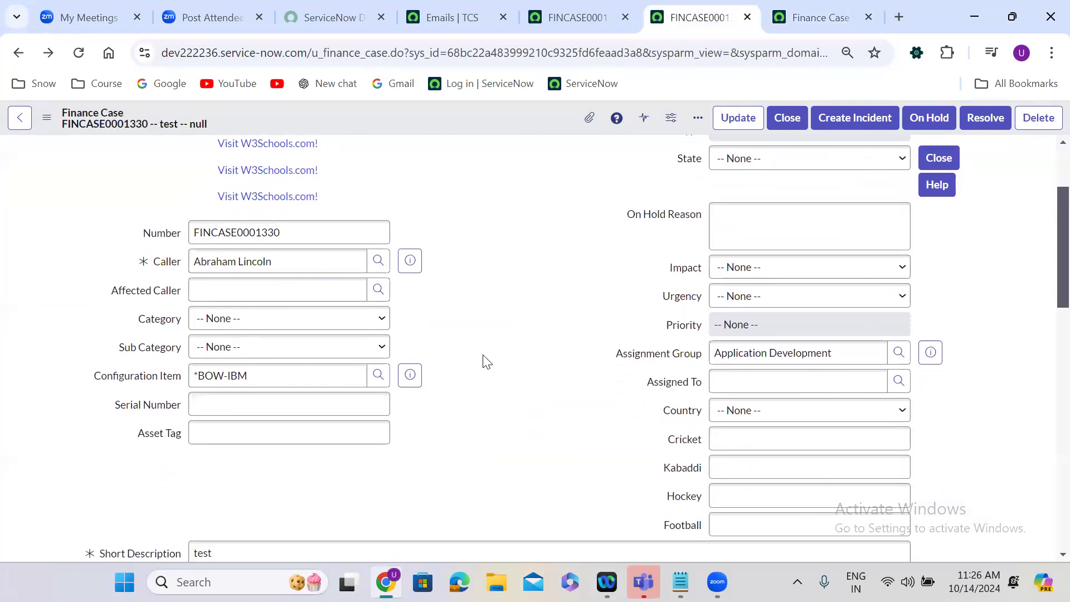
{"action": "left_click", "coordinate": [792, 389]}
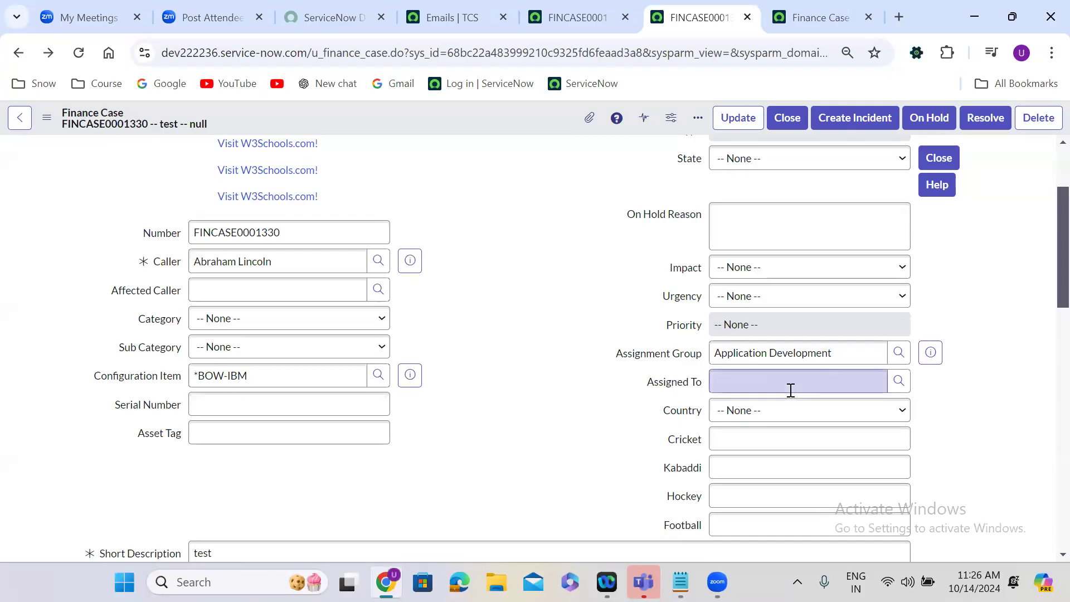
{"action": "left_click", "coordinate": [782, 423]}
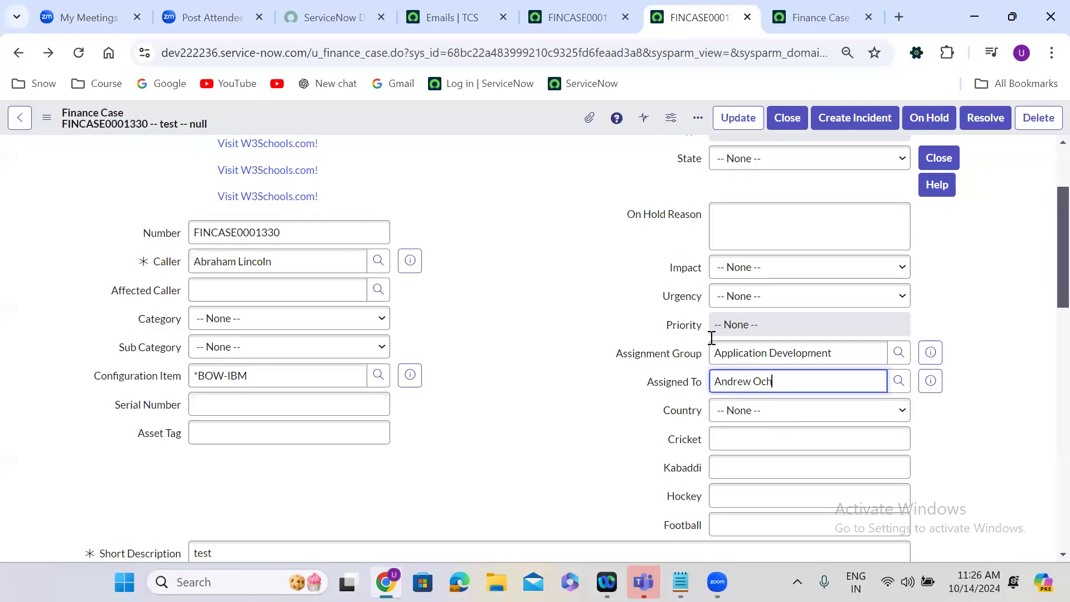
{"action": "right_click", "coordinate": [450, 119]}
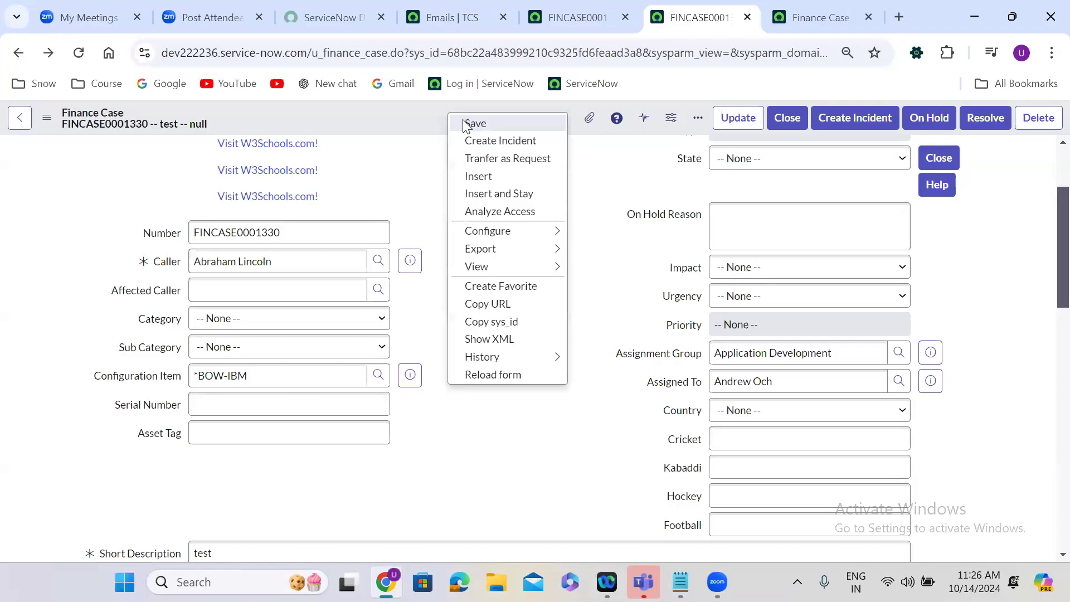
{"action": "left_click", "coordinate": [467, 123]}
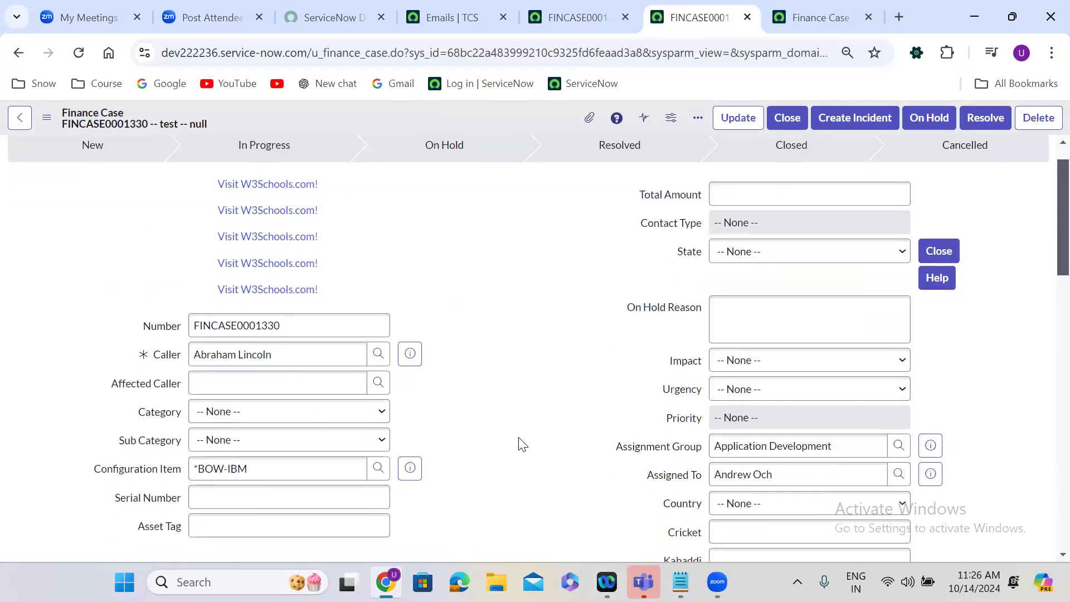
Reassign the Finance Case to a different member of the Application Development group and save the record.
{"action": "scroll", "coordinate": [522, 444], "scroll_direction": "down", "scroll_amount": 5}
{"action": "triple_click", "coordinate": [777, 212]}
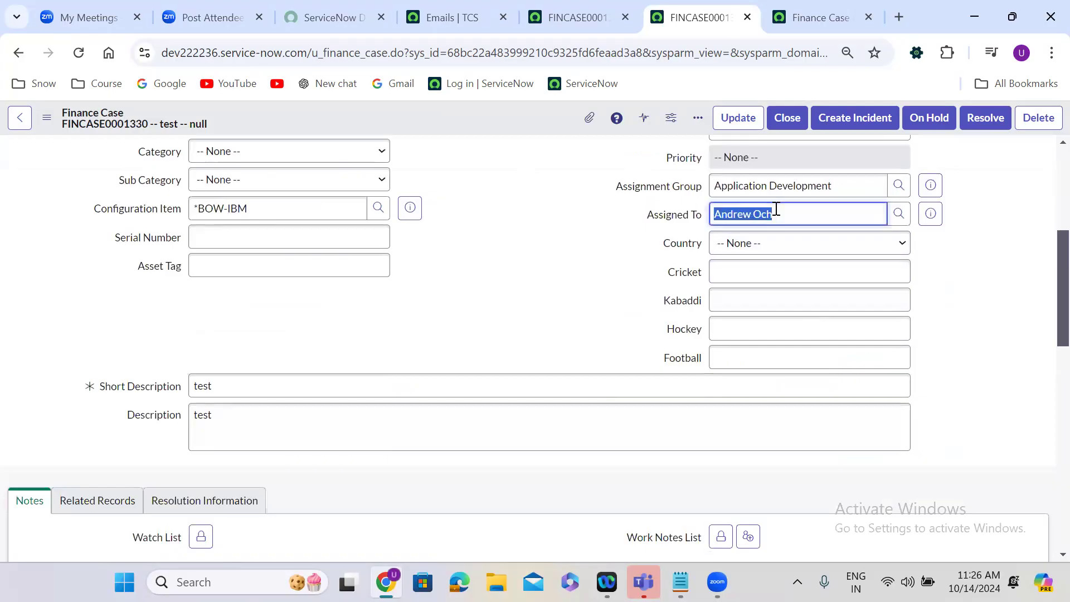
{"action": "type", "text": "**"}
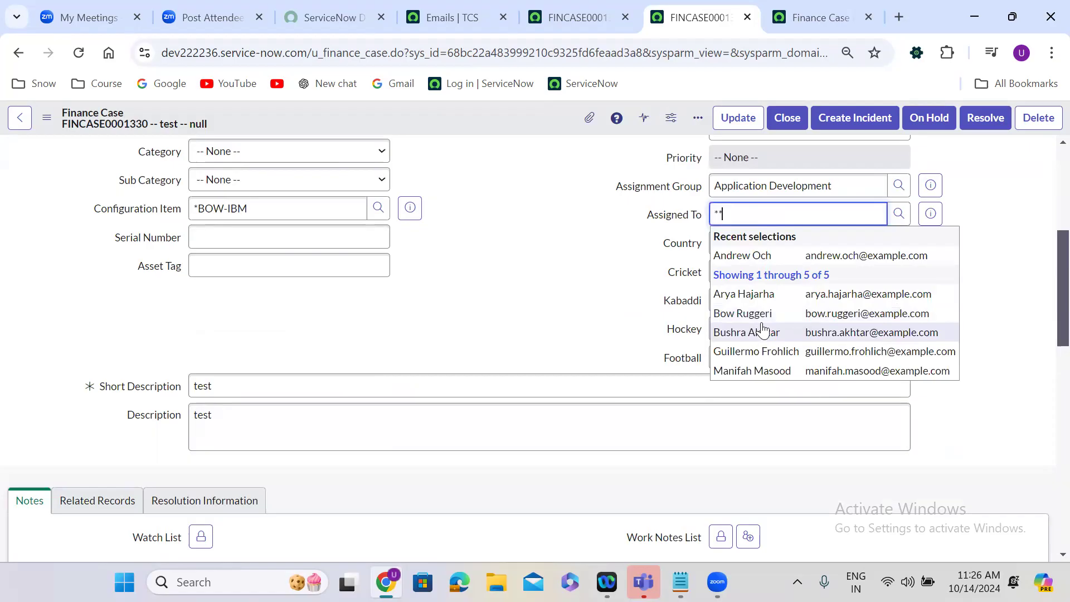
{"action": "left_click", "coordinate": [762, 330]}
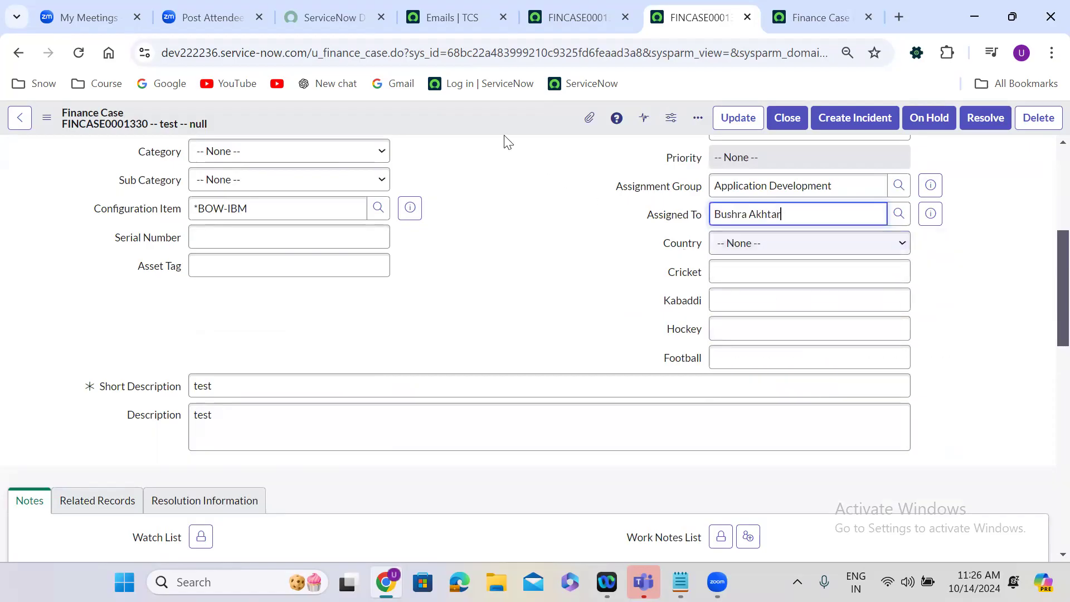
{"action": "right_click", "coordinate": [473, 114]}
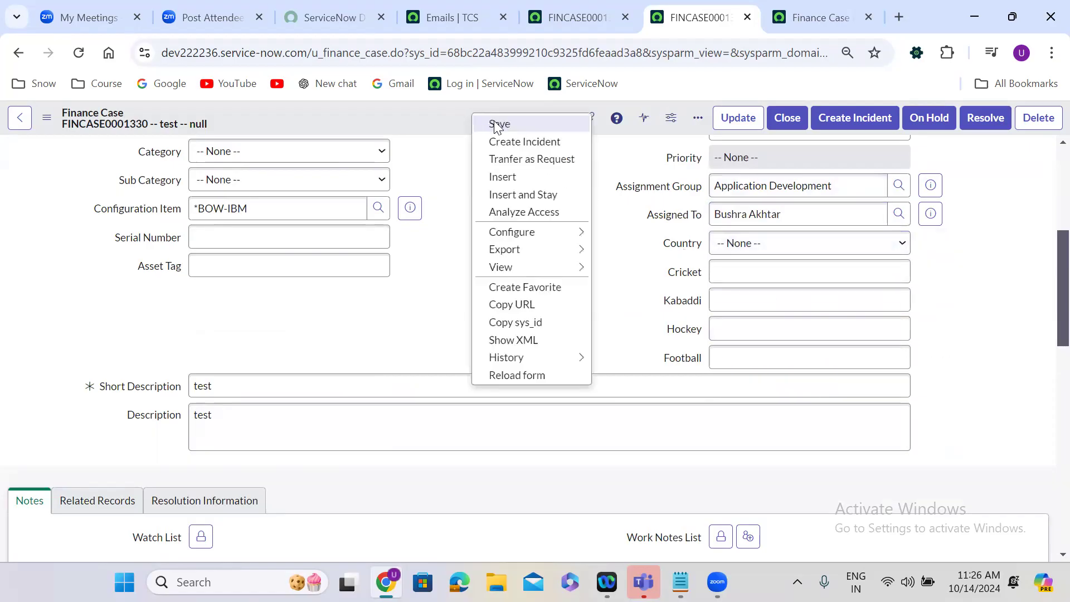
{"action": "left_click", "coordinate": [495, 122]}
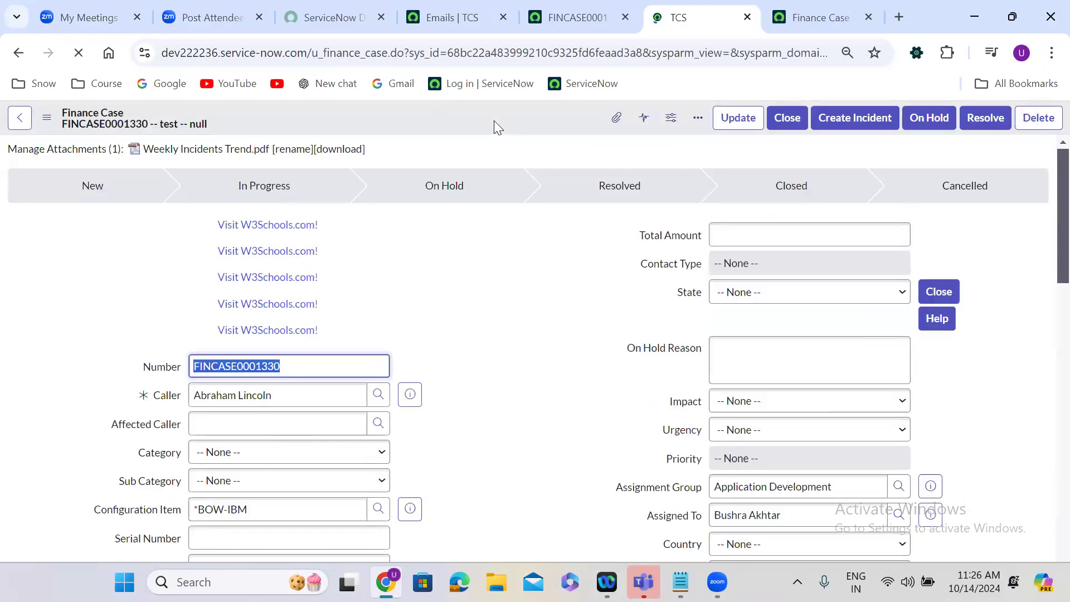
{"action": "left_click", "coordinate": [488, 294]}
{"action": "scroll", "coordinate": [488, 294], "scroll_direction": "down", "scroll_amount": 5}
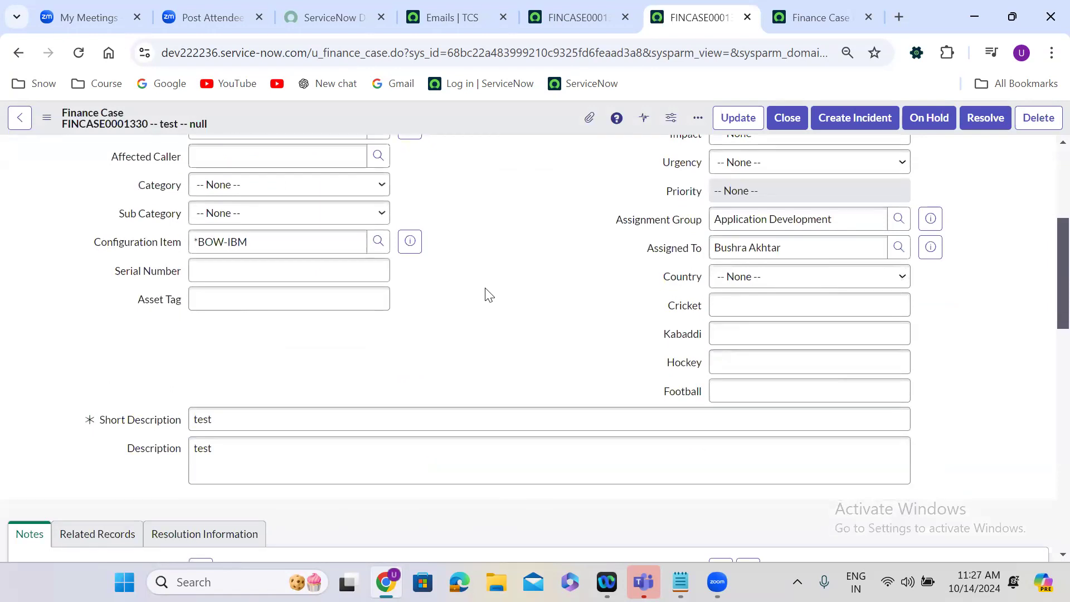
Switch to the Emails list, refresh the emails created today and look through them for the Finance Case assignment notification.
{"action": "left_click", "coordinate": [439, 16]}
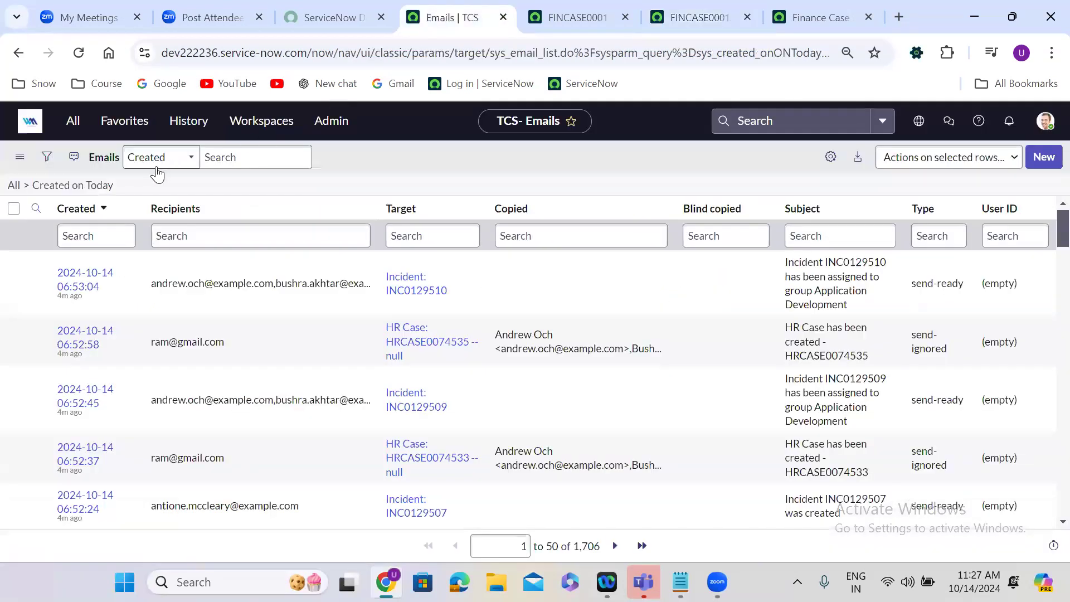
{"action": "left_click", "coordinate": [95, 187]}
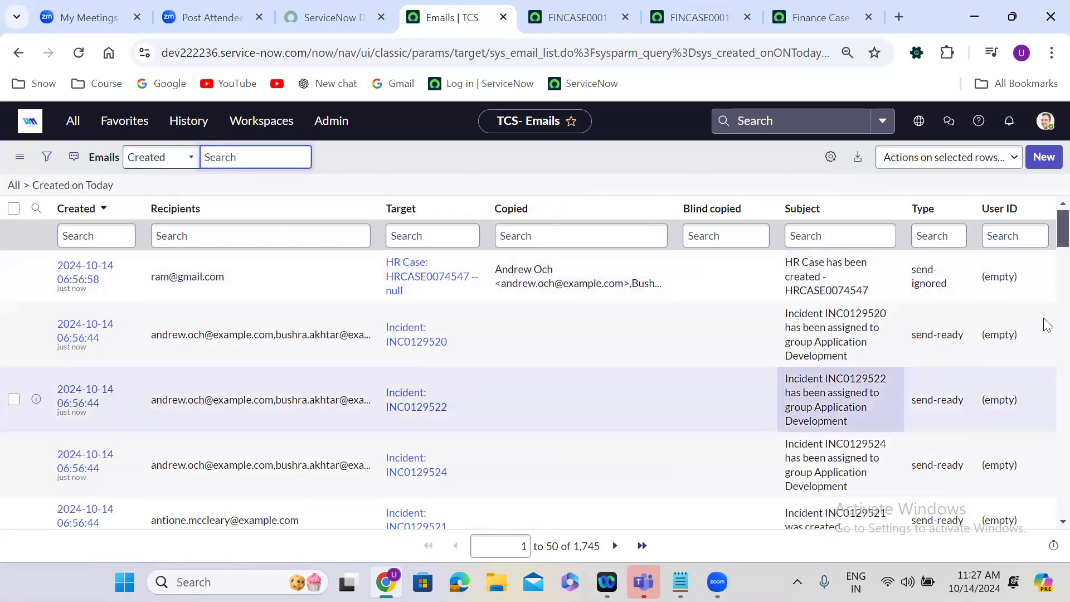
{"action": "scroll", "coordinate": [1046, 252], "scroll_direction": "down", "scroll_amount": 5}
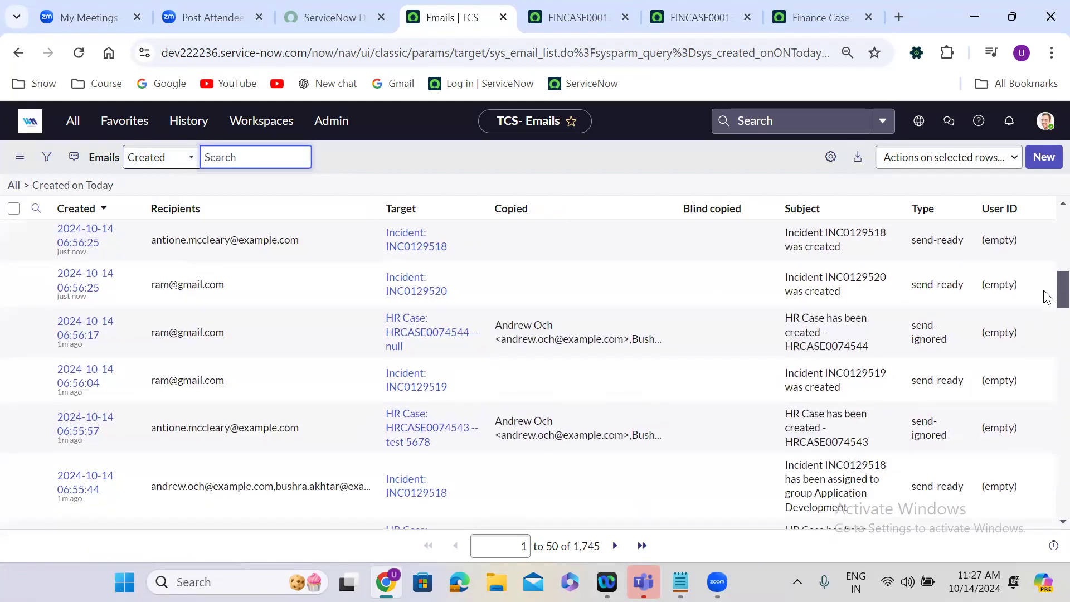
{"action": "scroll", "coordinate": [1046, 312], "scroll_direction": "down", "scroll_amount": 5}
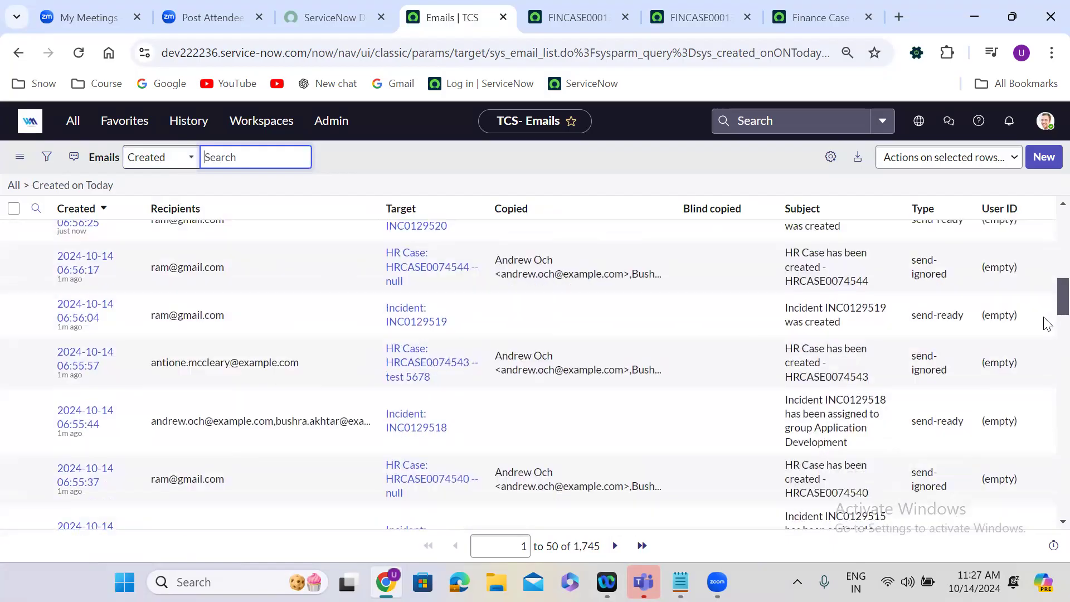
{"action": "scroll", "coordinate": [1047, 357], "scroll_direction": "down", "scroll_amount": 5}
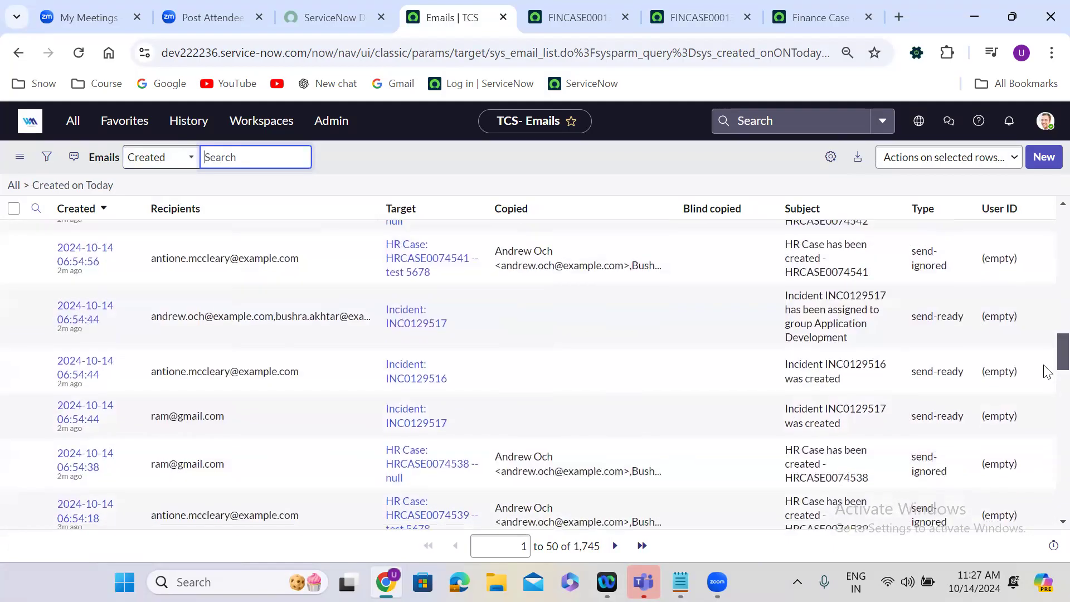
{"action": "scroll", "coordinate": [1045, 434], "scroll_direction": "down", "scroll_amount": 10}
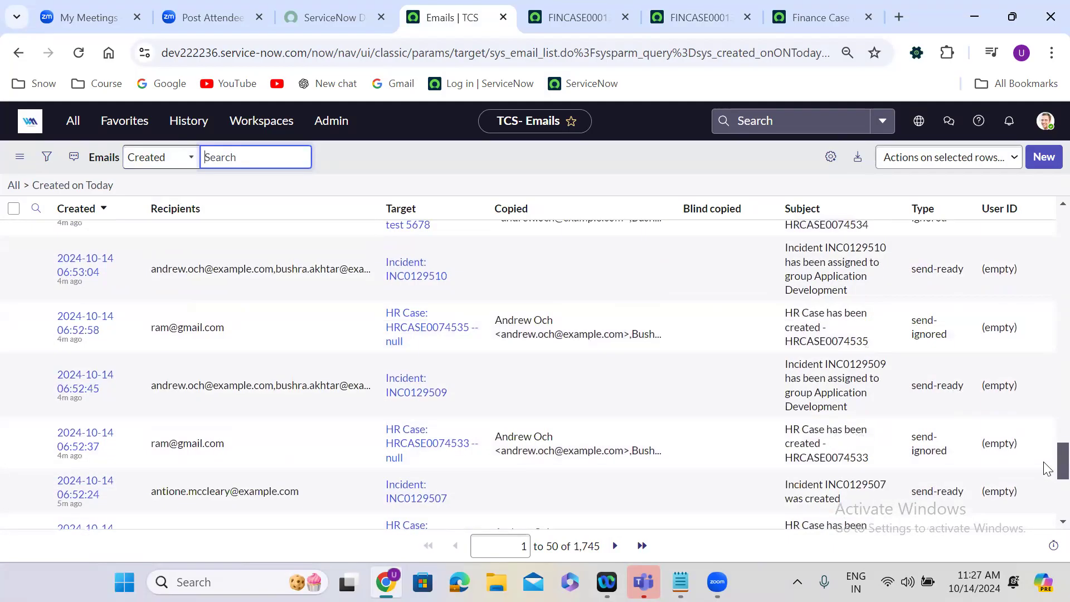
Filter today's emails by a subject starting with "finance", then remove that subject filter.
{"action": "scroll", "coordinate": [1046, 343], "scroll_direction": "up", "scroll_amount": 20}
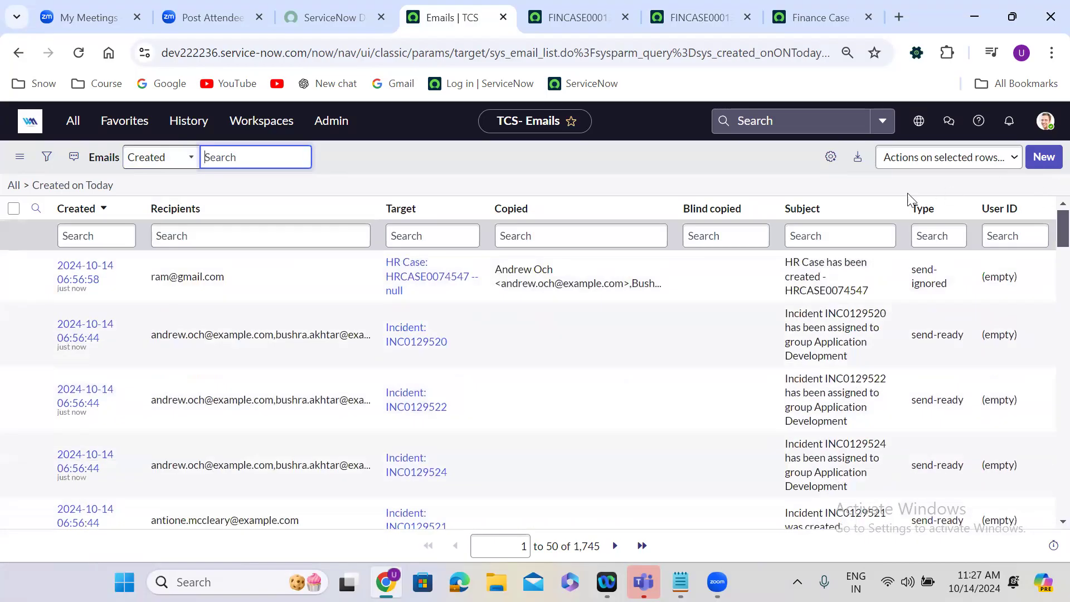
{"action": "left_click", "coordinate": [816, 235]}
{"action": "type", "text": "f"}
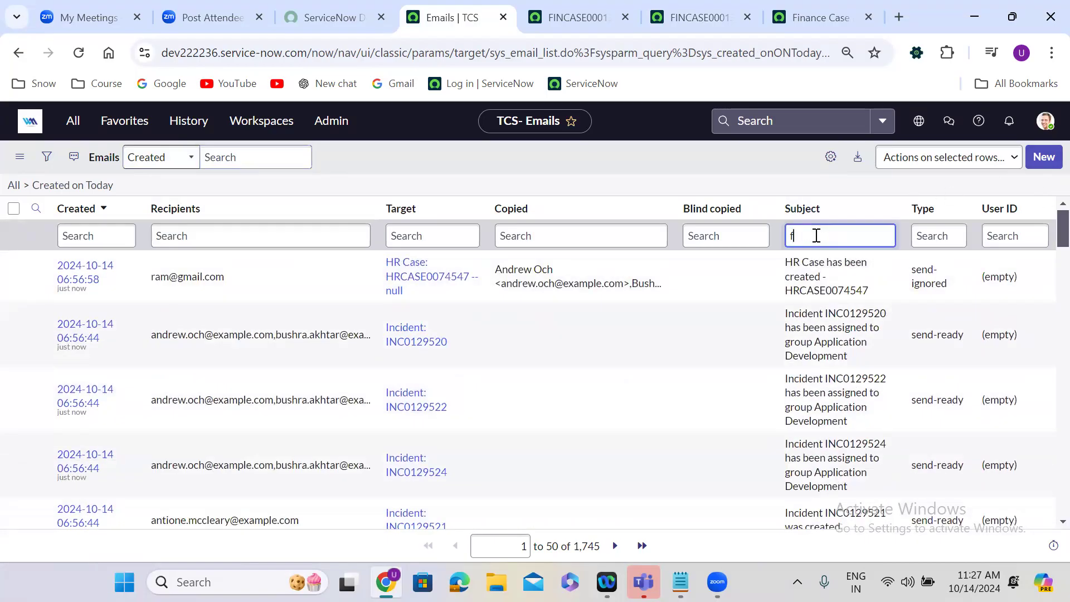
{"action": "type", "text": "inance"}
{"action": "key", "text": "Return"}
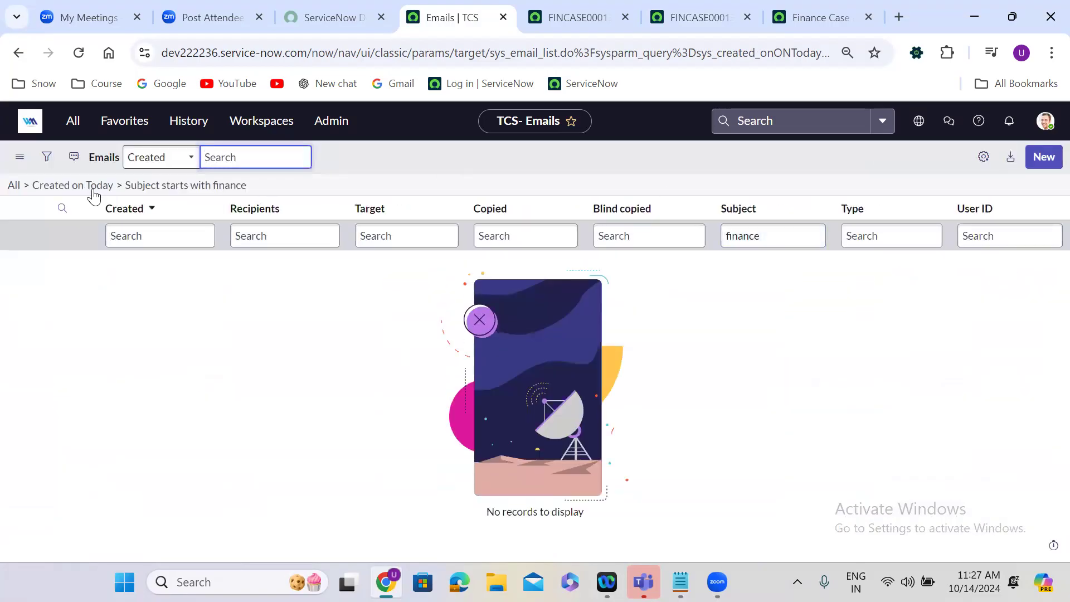
{"action": "left_click", "coordinate": [92, 187]}
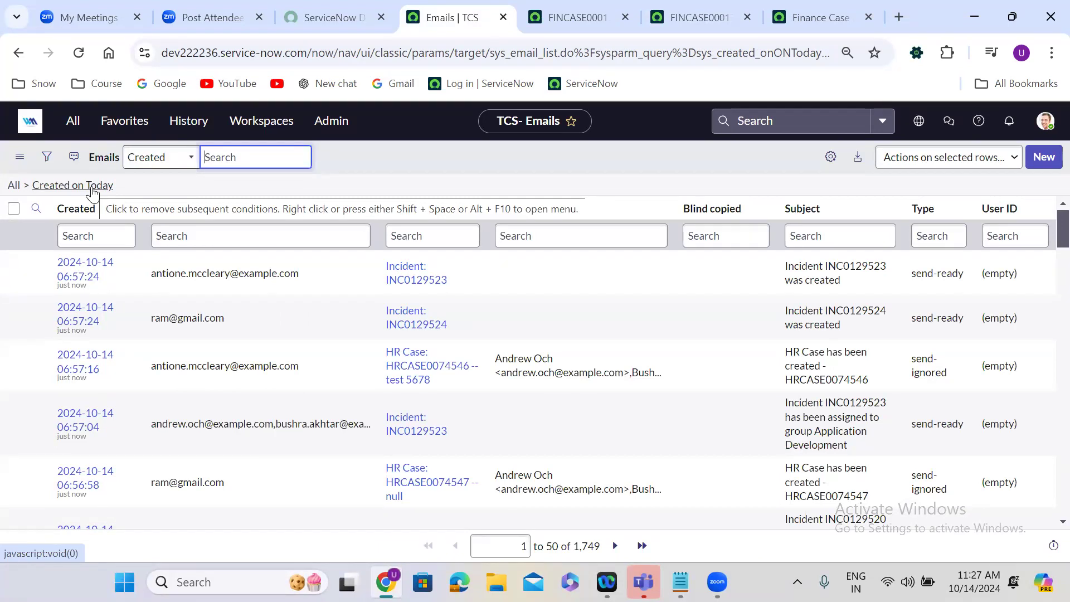
Return to the Finance Case assigned notification and add "to" after "assigned" in its email subject.
{"action": "left_click", "coordinate": [818, 7]}
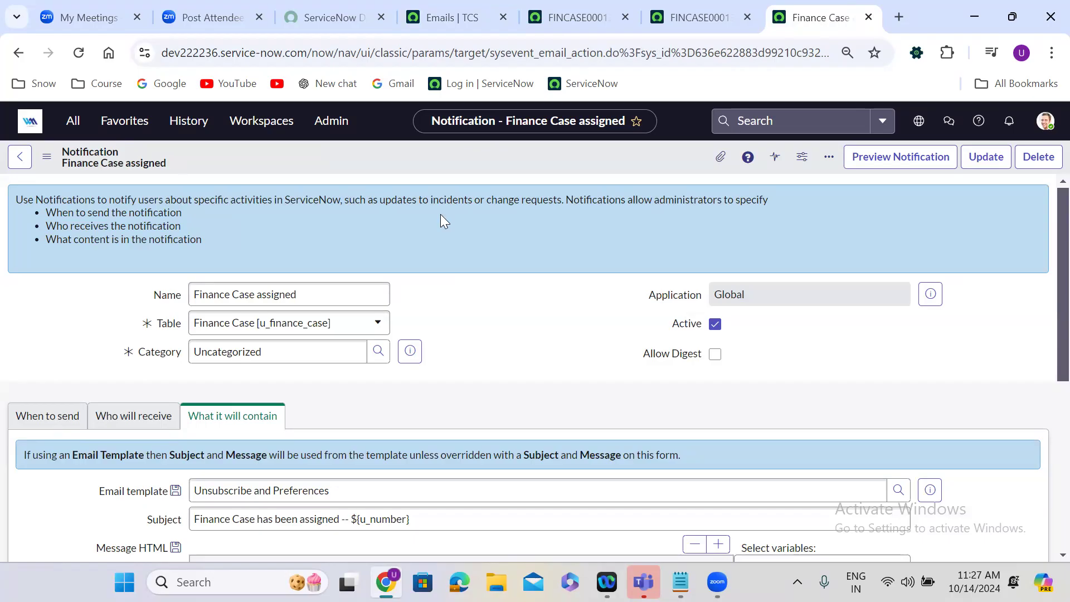
{"action": "scroll", "coordinate": [440, 215], "scroll_direction": "down", "scroll_amount": 3}
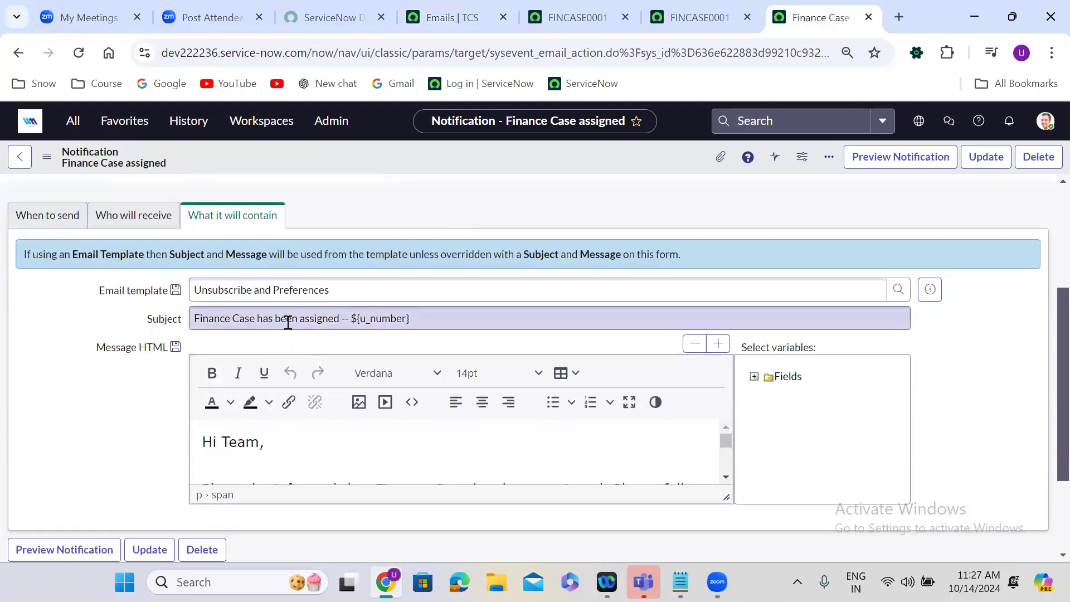
{"action": "double_click", "coordinate": [377, 321]}
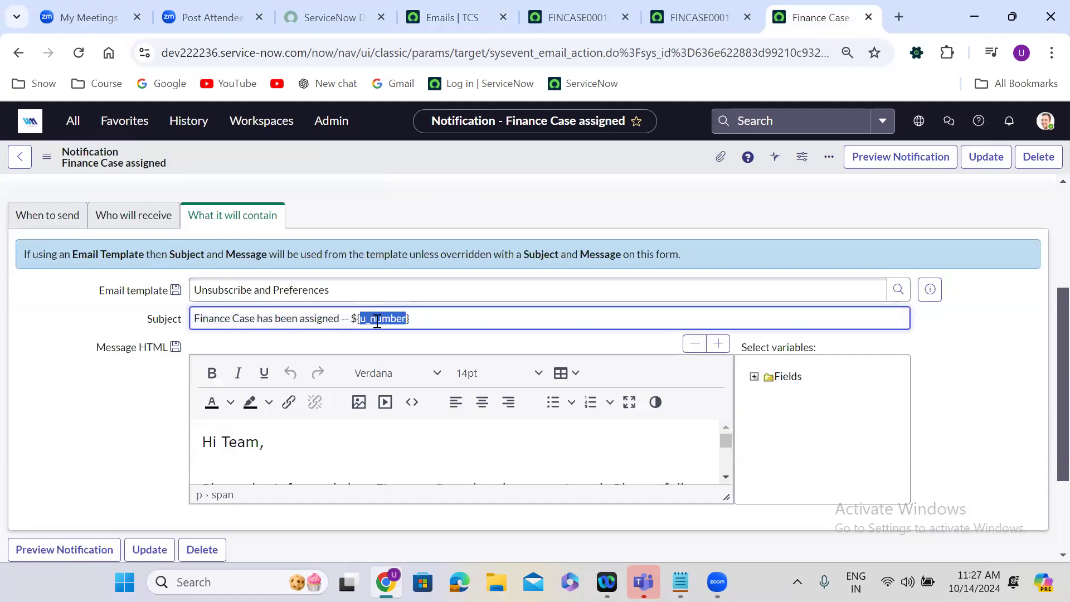
{"action": "left_click", "coordinate": [343, 319]}
{"action": "type", "text": "-"}
{"action": "type", "text": "to "}
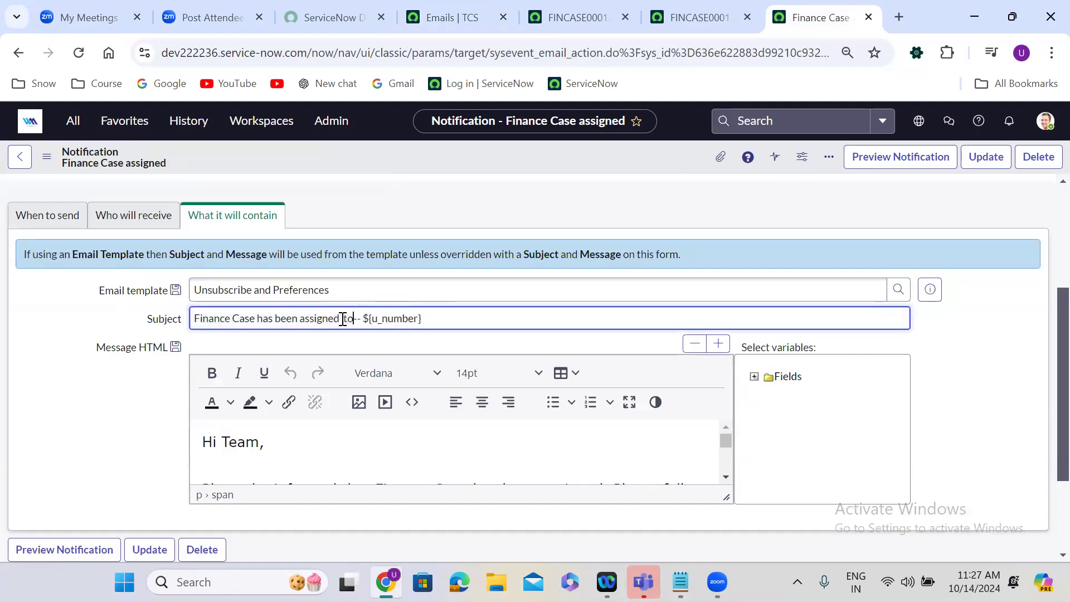
{"action": "type", "text": "$"}
{"action": "type", "text": "}"}
Insert the variable ${u_assigned_to} after "assigned to" in the subject and save the notification.
{"action": "key", "text": "BackSpace"}
{"action": "type", "text": "{}"}
{"action": "key", "text": "Left"}
{"action": "type", "text": "u_assigned_to"}
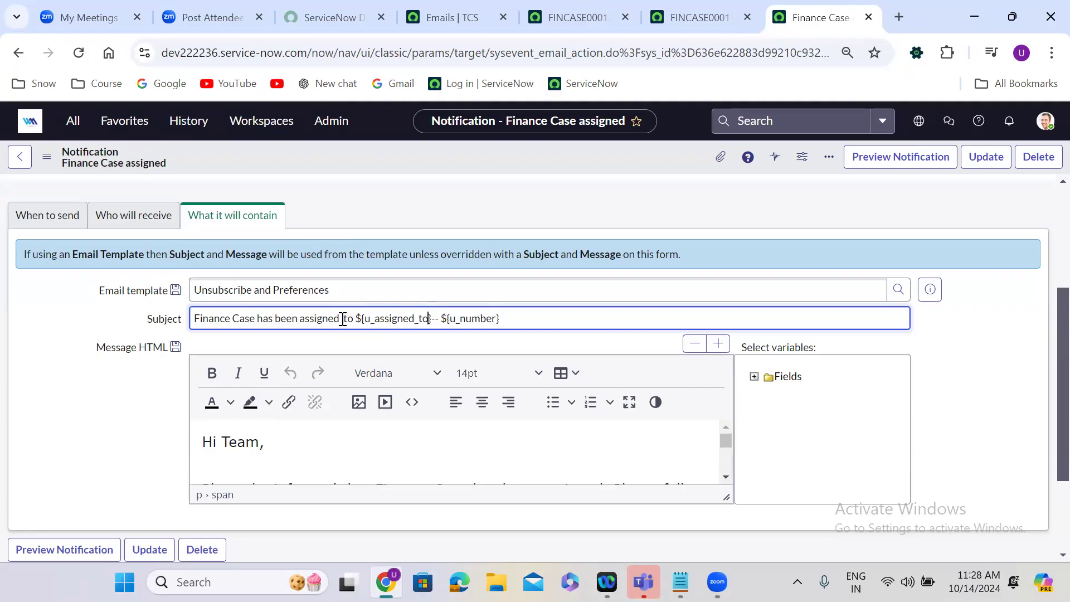
{"action": "key", "text": "Right"}
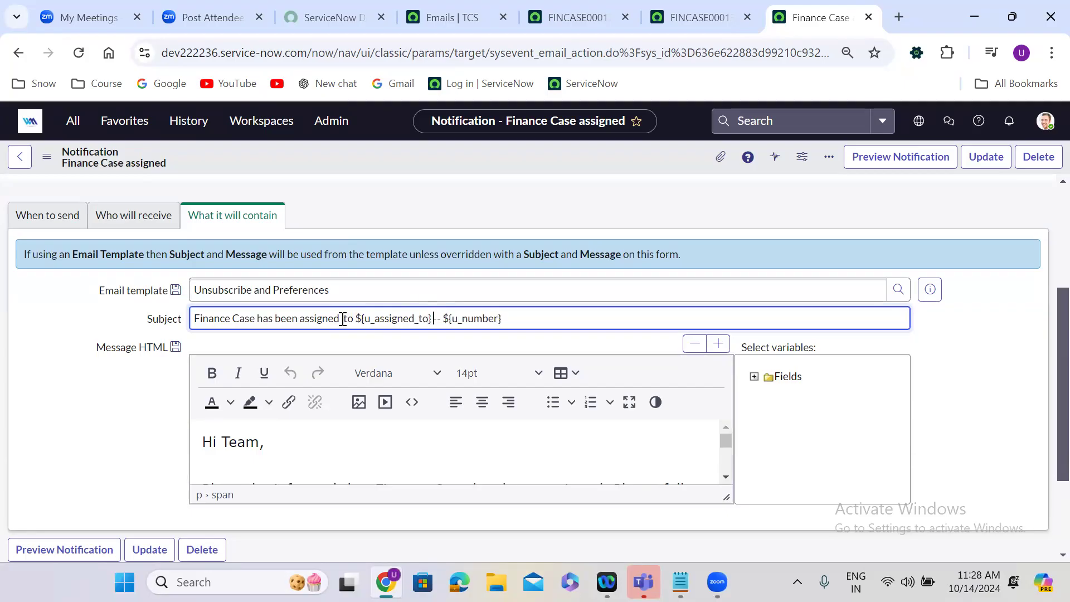
{"action": "right_click", "coordinate": [491, 149]}
{"action": "left_click", "coordinate": [507, 158]}
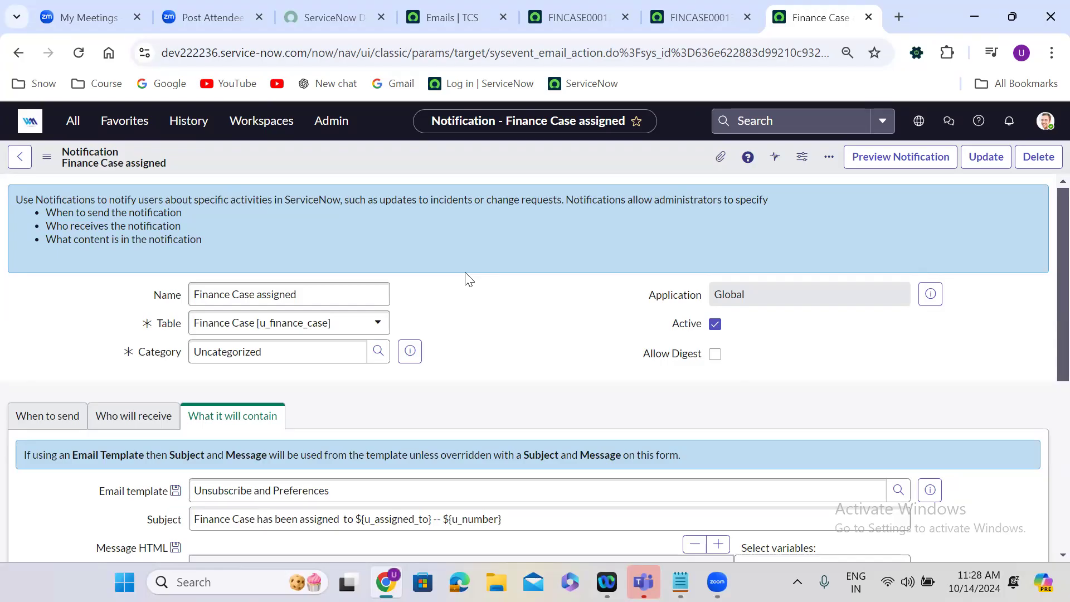
Change the notification's name to "Finance Case Priority changes".
{"action": "left_click", "coordinate": [297, 295]}
{"action": "double_click", "coordinate": [295, 294]}
{"action": "type", "text": "Prio"}
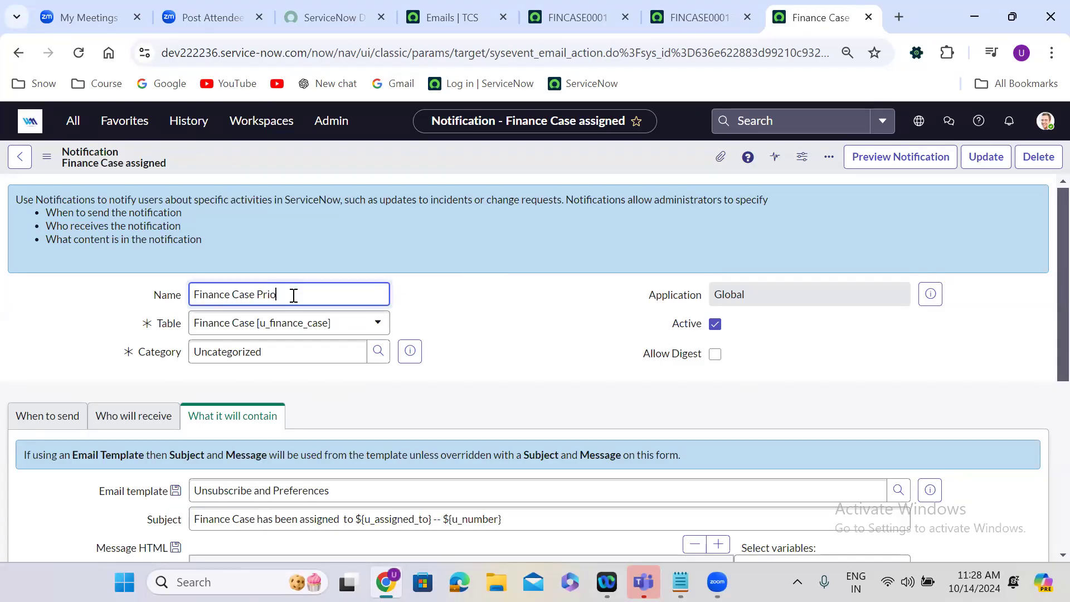
{"action": "type", "text": "rity cahnges"}
{"action": "double_click", "coordinate": [307, 294]}
{"action": "type", "text": "changes"}
{"action": "left_click", "coordinate": [451, 320]}
Set the notification's sending condition to Priority changes.
{"action": "scroll", "coordinate": [451, 319], "scroll_direction": "down", "scroll_amount": 1}
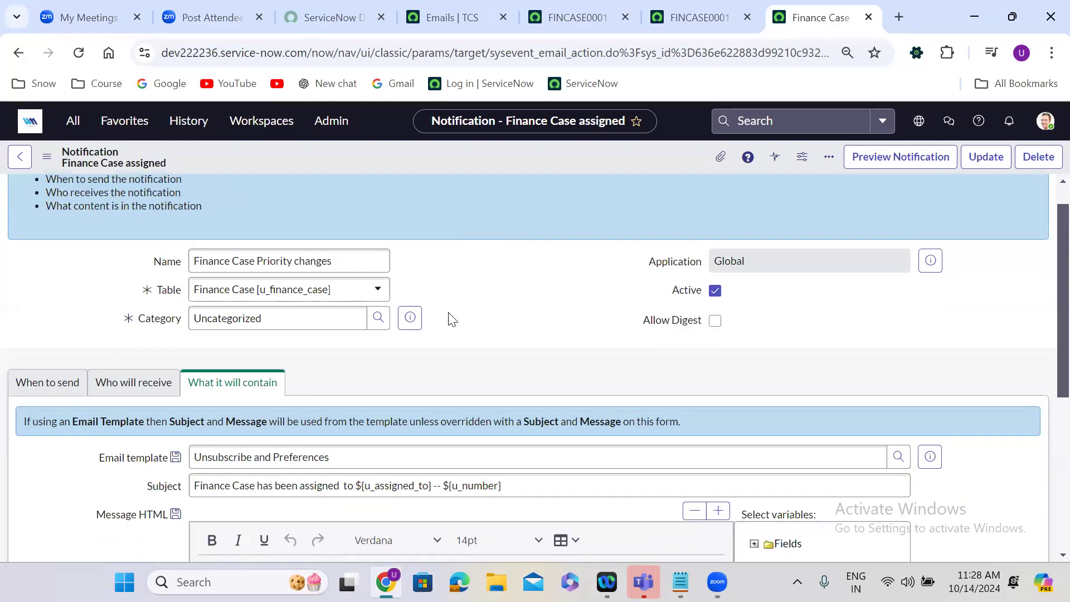
{"action": "scroll", "coordinate": [452, 320], "scroll_direction": "down", "scroll_amount": 3}
{"action": "left_click", "coordinate": [49, 252]}
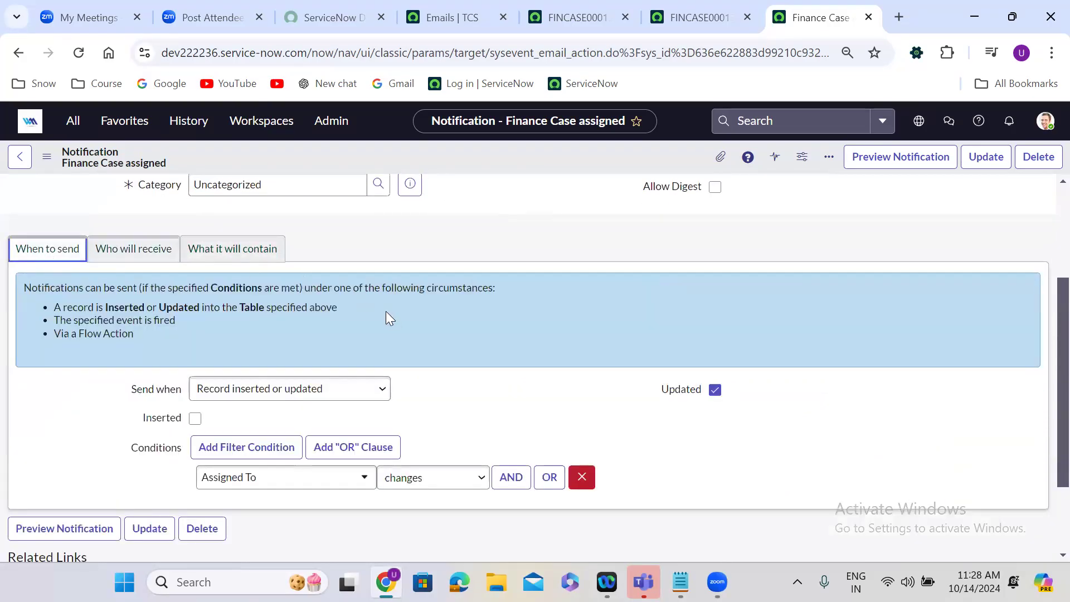
{"action": "left_click", "coordinate": [390, 316]}
{"action": "left_click", "coordinate": [285, 475]}
{"action": "type", "text": "p"}
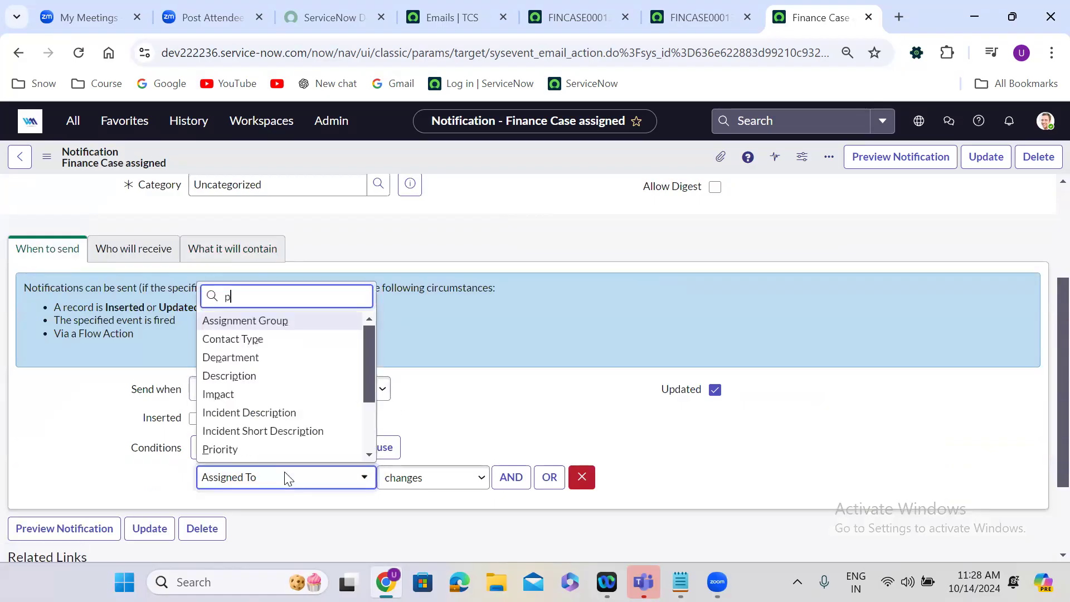
{"action": "type", "text": "rio"}
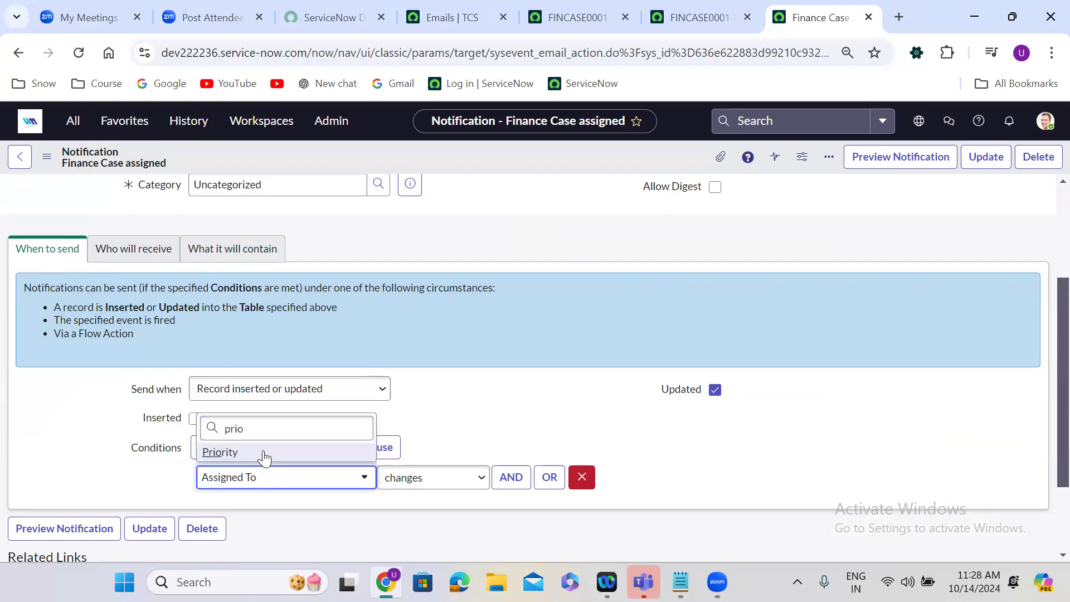
{"action": "left_click", "coordinate": [264, 458]}
{"action": "left_click", "coordinate": [435, 478]}
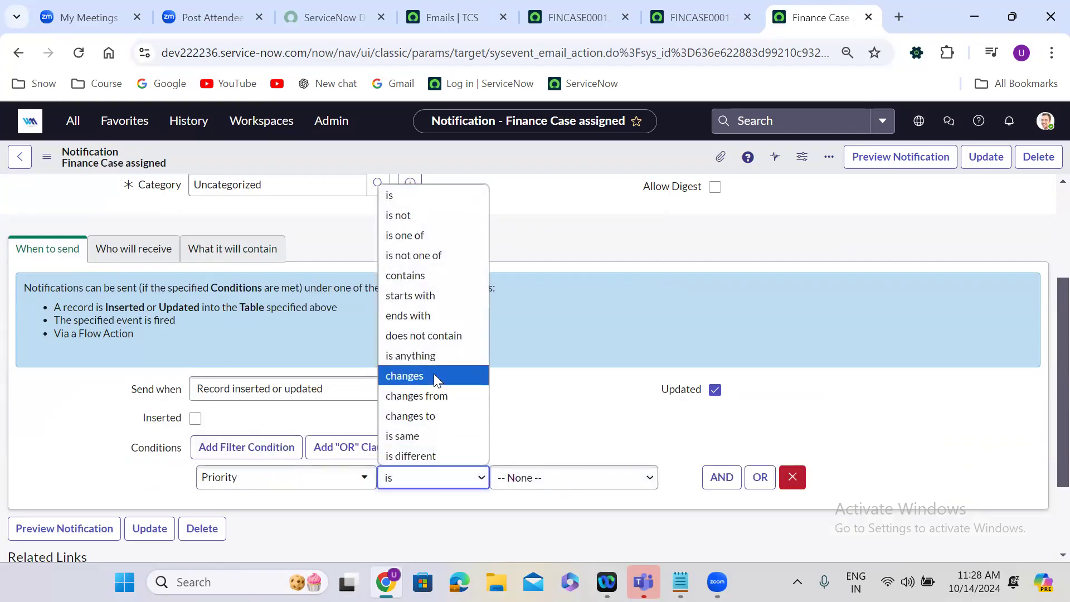
{"action": "left_click", "coordinate": [434, 375]}
Add Assignment Group to the selected recipient fields of the notification.
{"action": "left_click", "coordinate": [156, 254]}
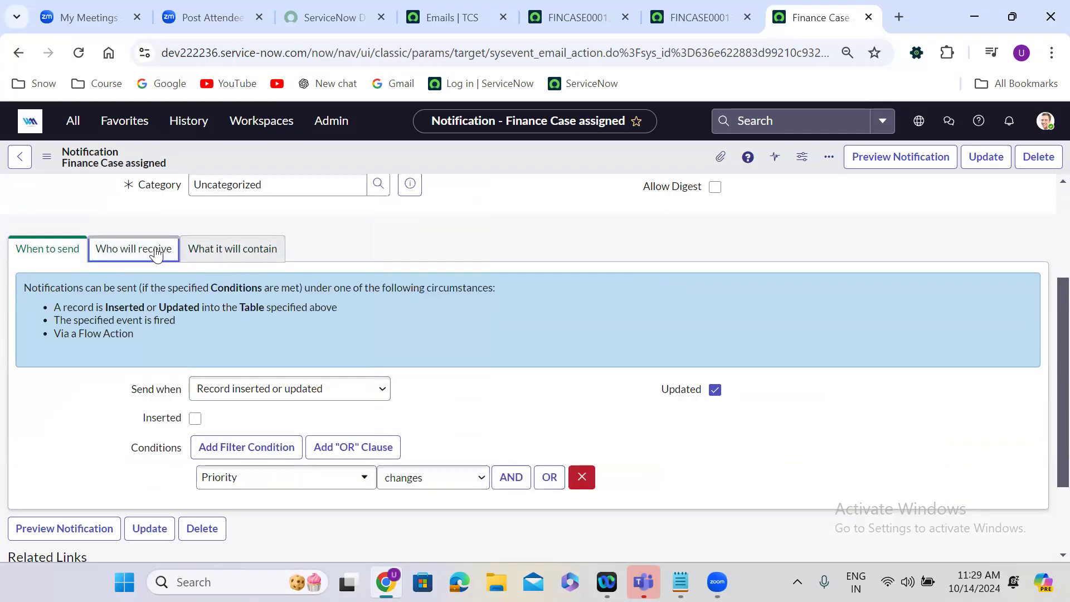
{"action": "left_click", "coordinate": [201, 356]}
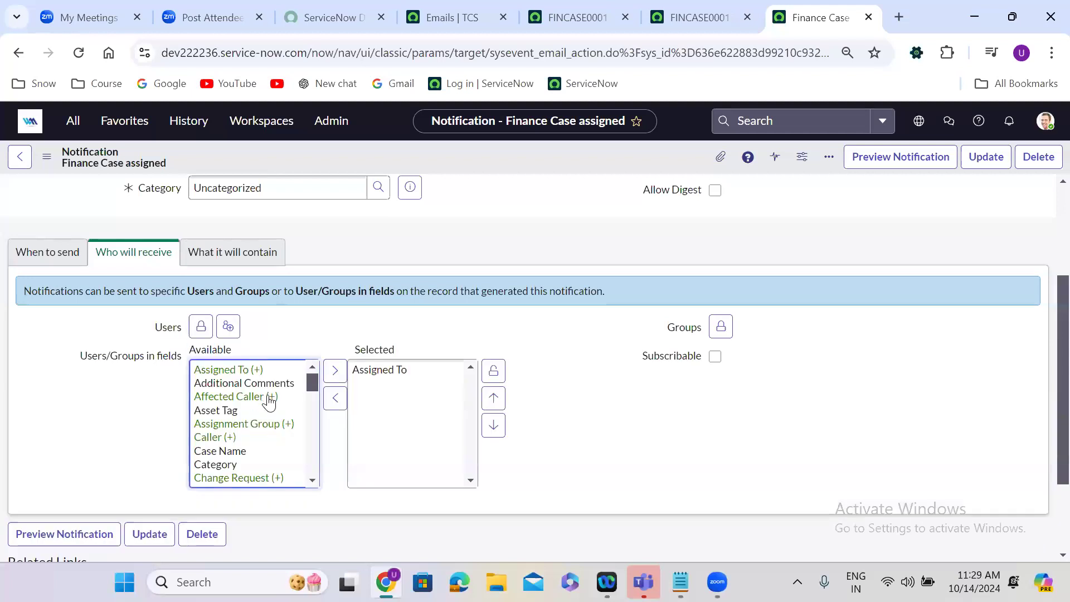
{"action": "double_click", "coordinate": [257, 425]}
{"action": "left_click", "coordinate": [495, 372]}
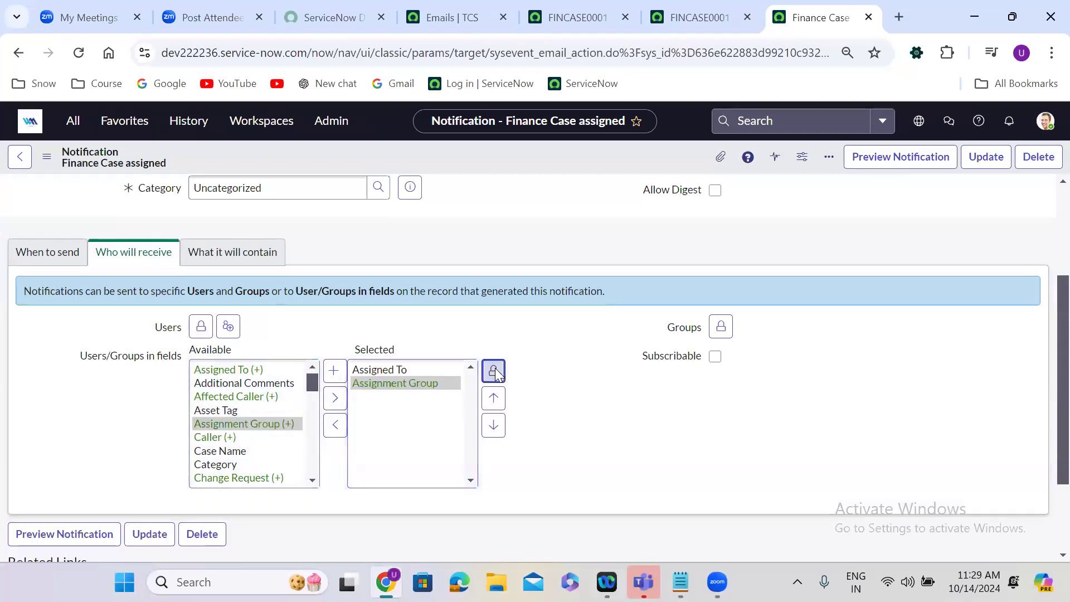
Change the email subject to "Finance Case priority has been updated -- ${u_number}".
{"action": "left_click", "coordinate": [257, 254]}
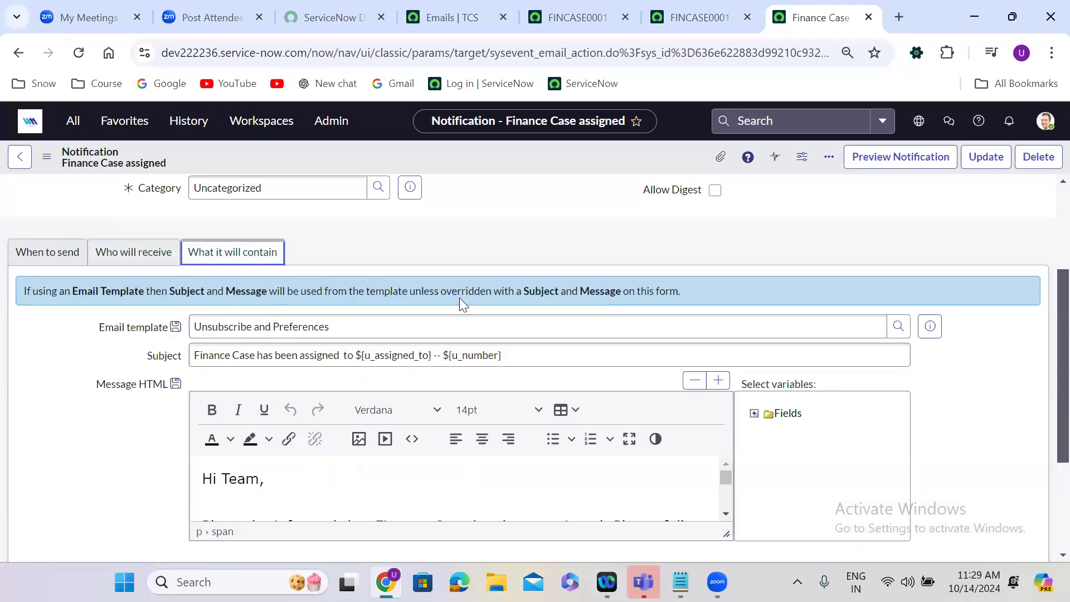
{"action": "left_click", "coordinate": [351, 357]}
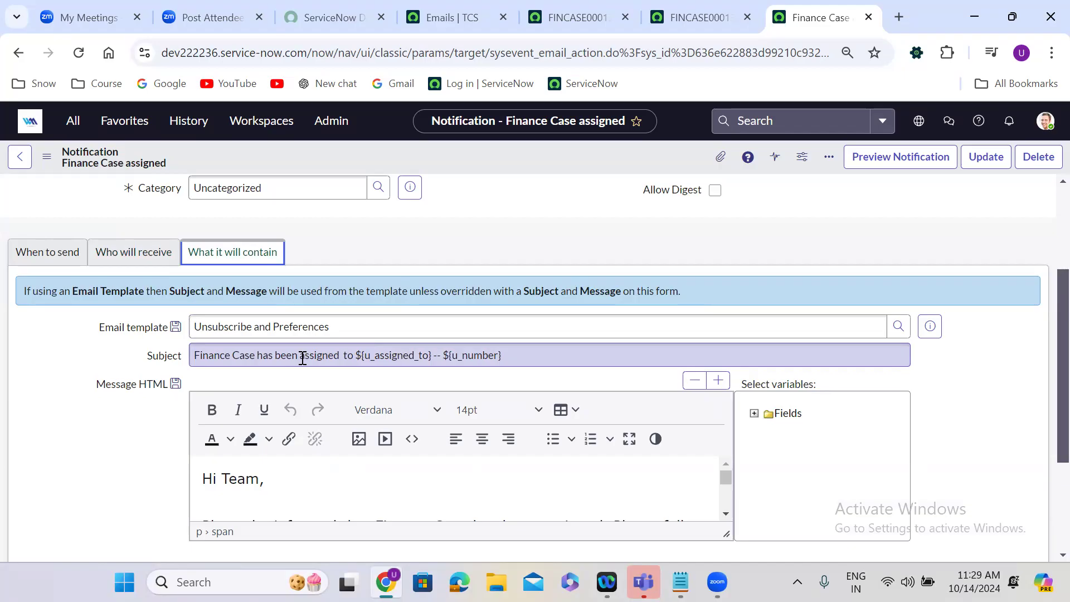
{"action": "left_click_drag", "start_coordinate": [300, 356], "coordinate": [433, 355]}
{"action": "key", "text": "BackSpace"}
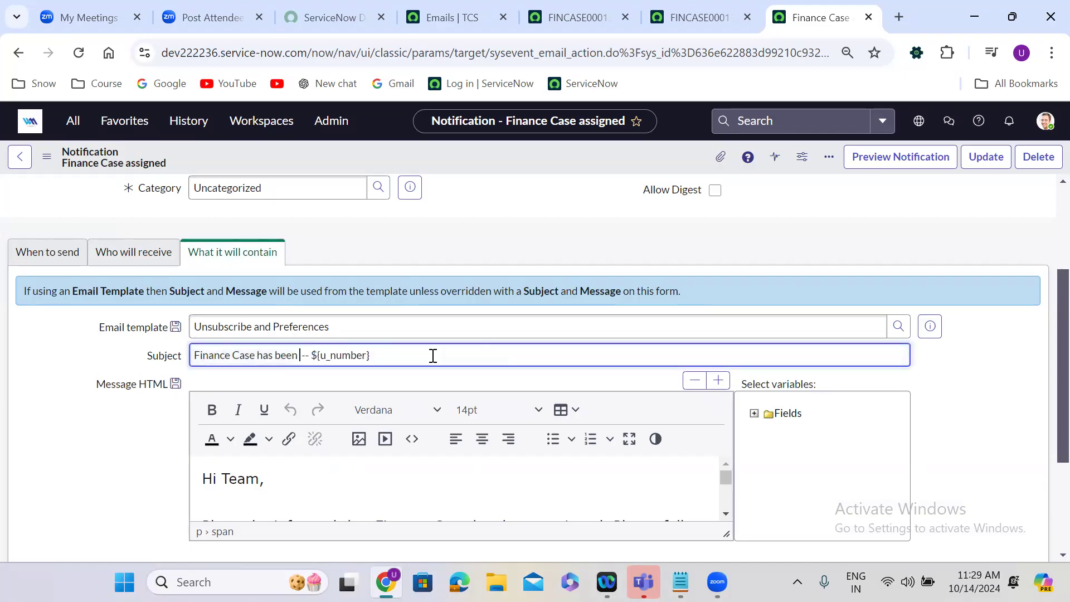
{"action": "type", "text": "updated"}
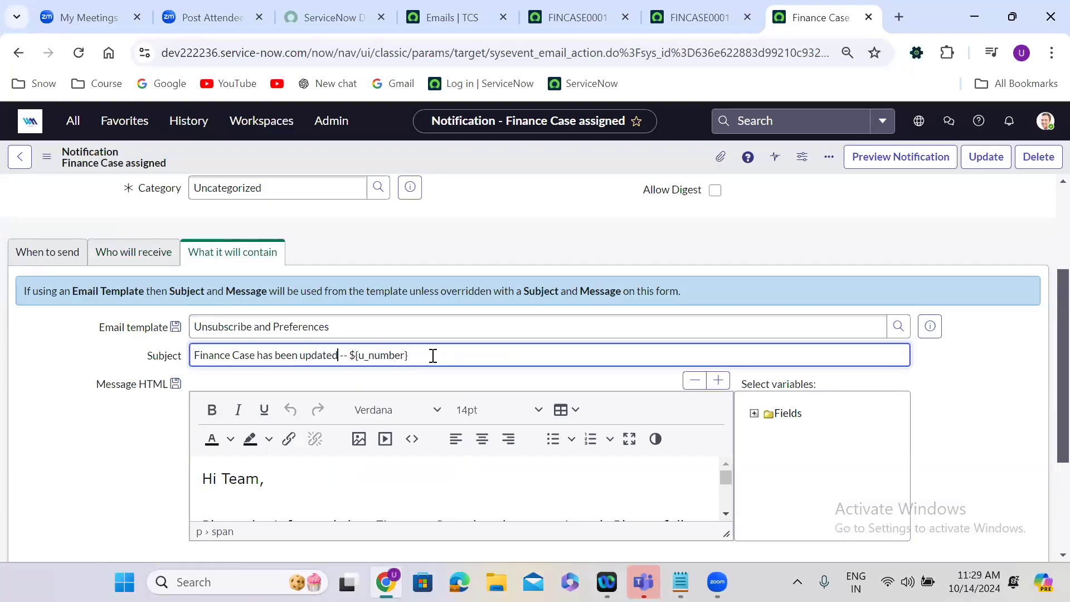
{"action": "left_click", "coordinate": [259, 355]}
{"action": "type", "text": "priority"}
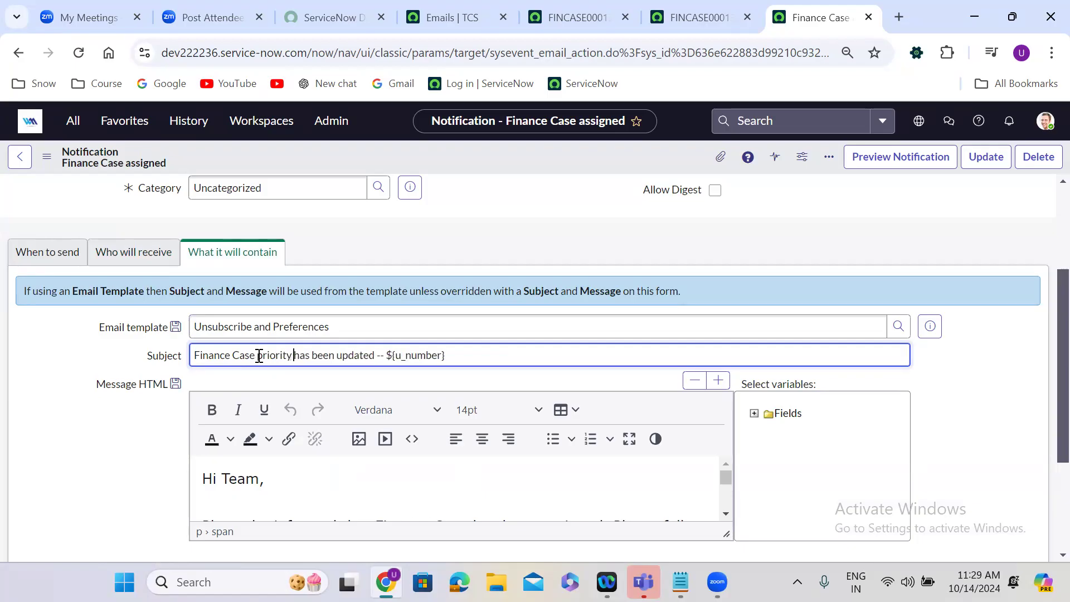
{"action": "left_click", "coordinate": [143, 444]}
Reword the message body's opening to say "Finance Case priority has been updated" and insert the notification as a new record, staying on it.
{"action": "scroll", "coordinate": [167, 440], "scroll_direction": "down", "scroll_amount": 1}
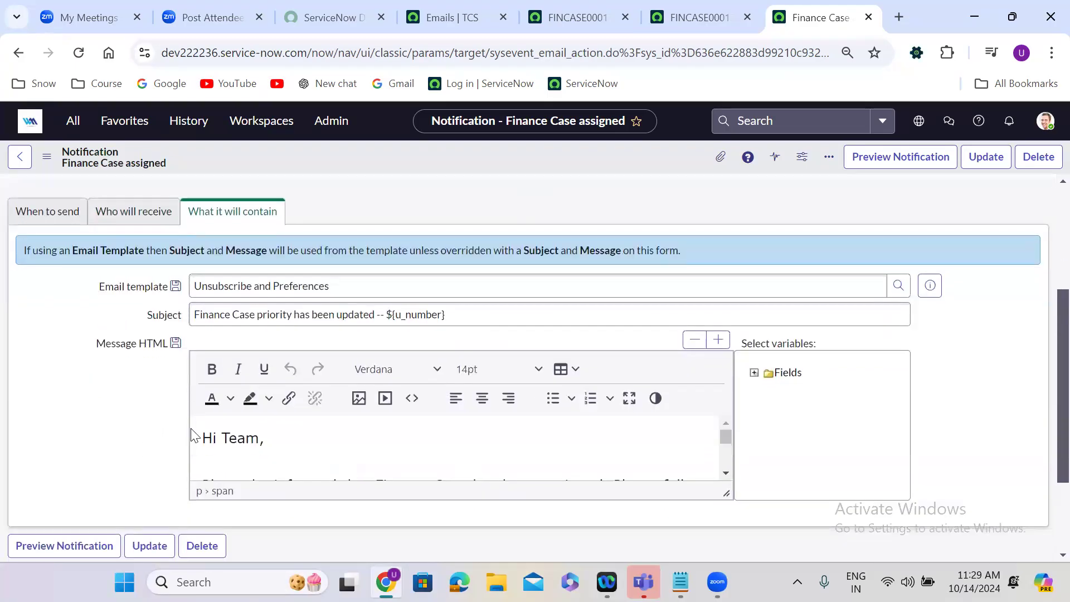
{"action": "left_click", "coordinate": [630, 373]}
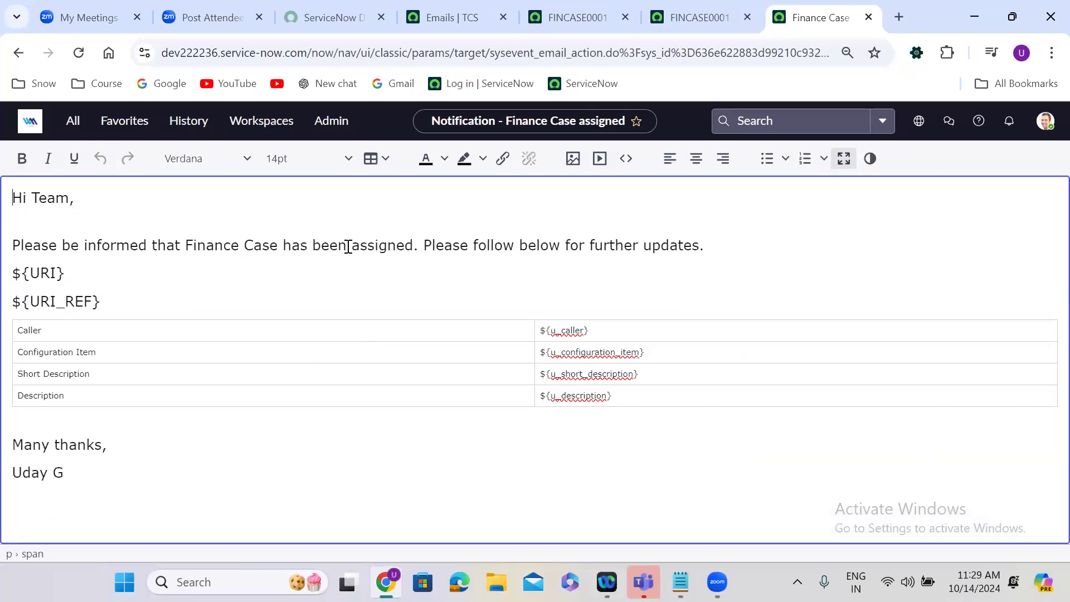
{"action": "left_click", "coordinate": [284, 246]}
{"action": "type", "text": "prio"}
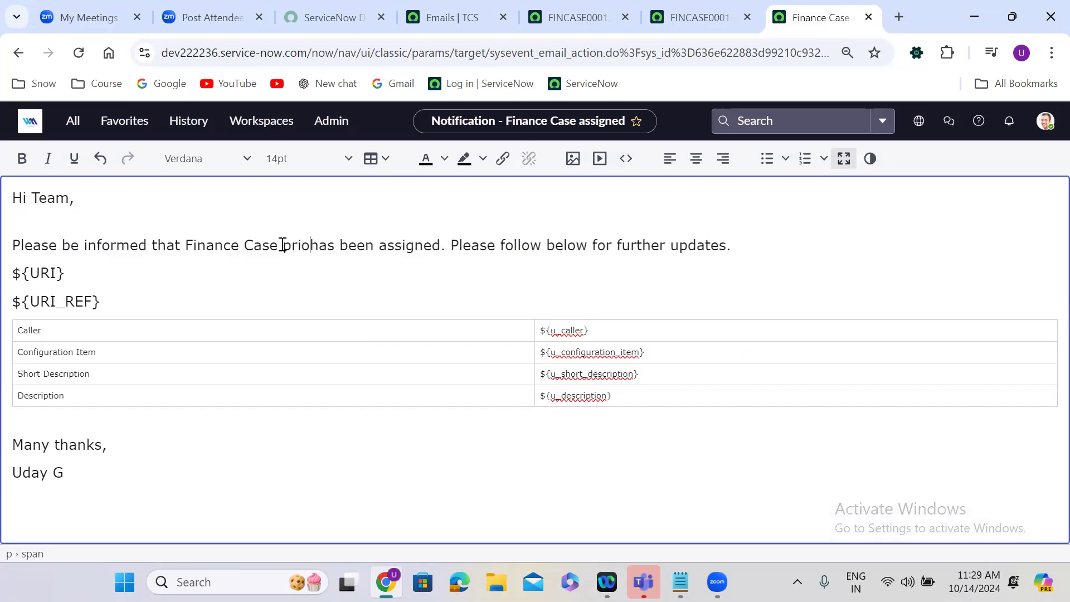
{"action": "type", "text": "rity"}
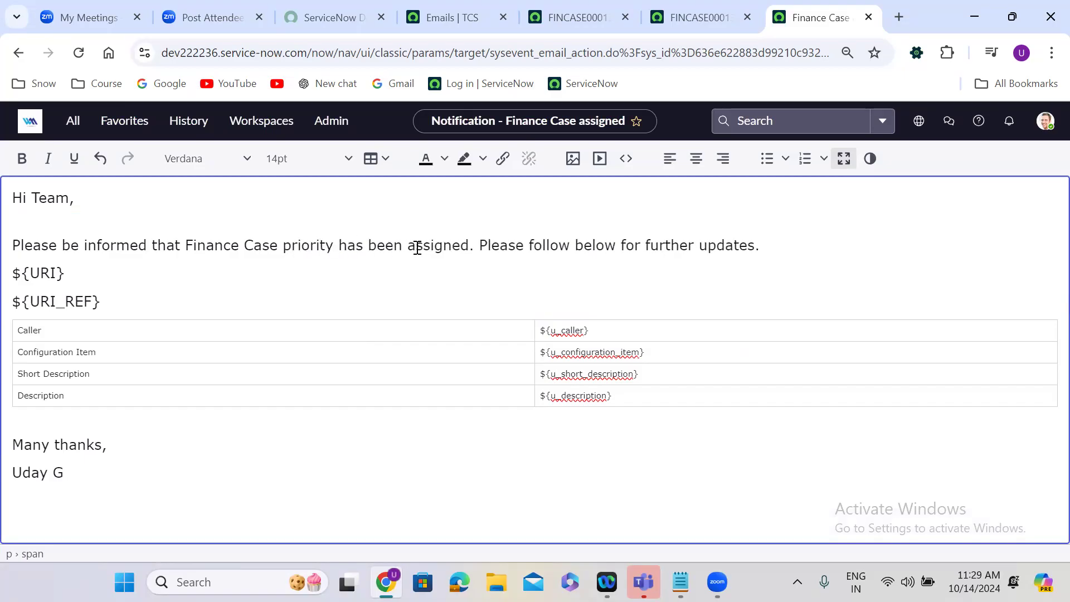
{"action": "double_click", "coordinate": [419, 246]}
{"action": "type", "text": "updated"}
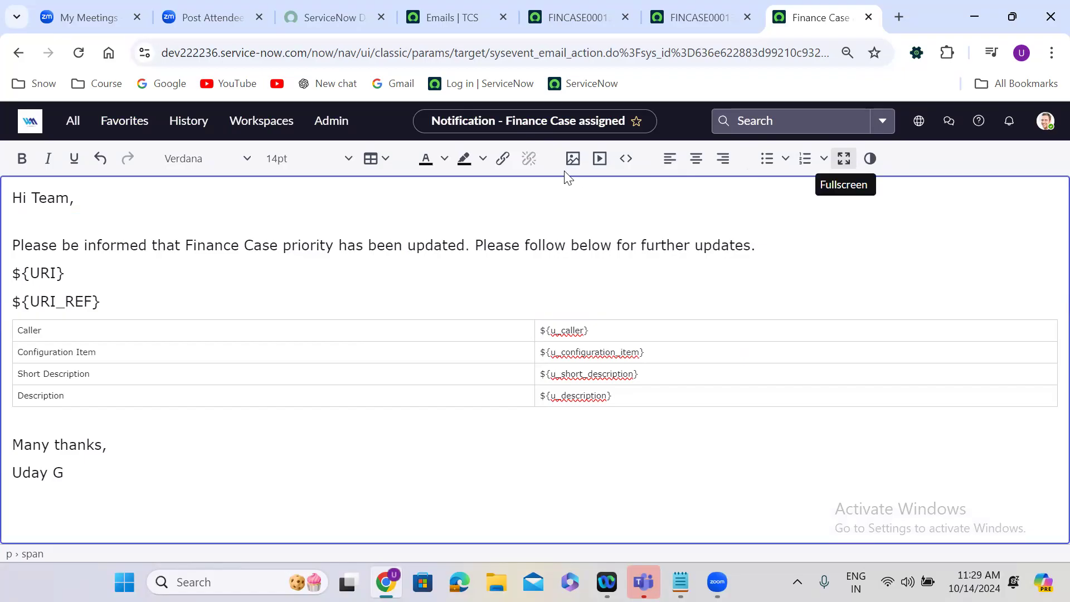
{"action": "left_click", "coordinate": [844, 159]}
{"action": "right_click", "coordinate": [481, 151]}
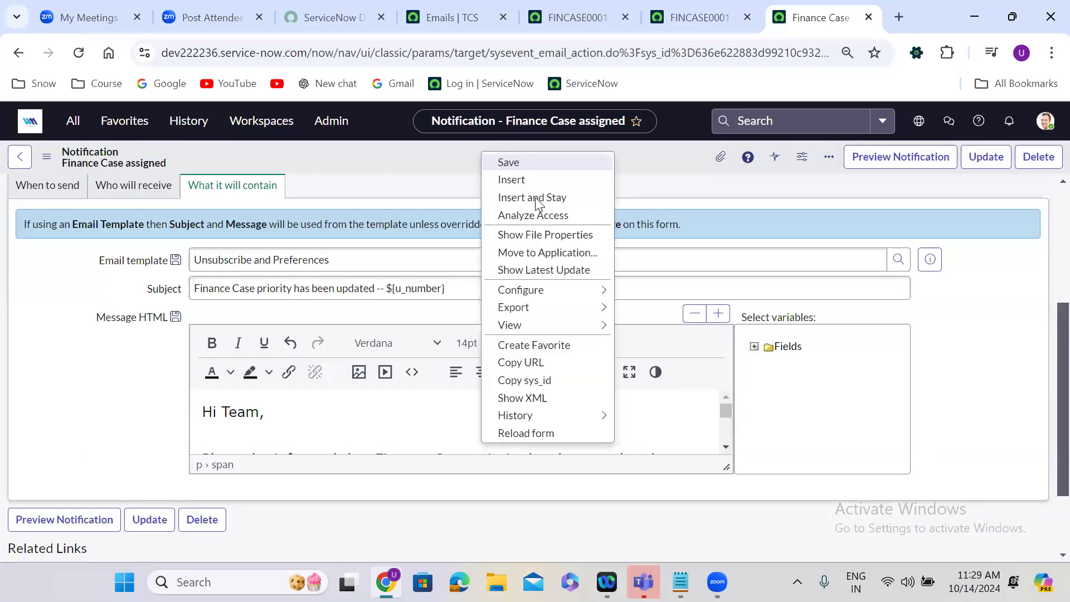
{"action": "left_click", "coordinate": [536, 200]}
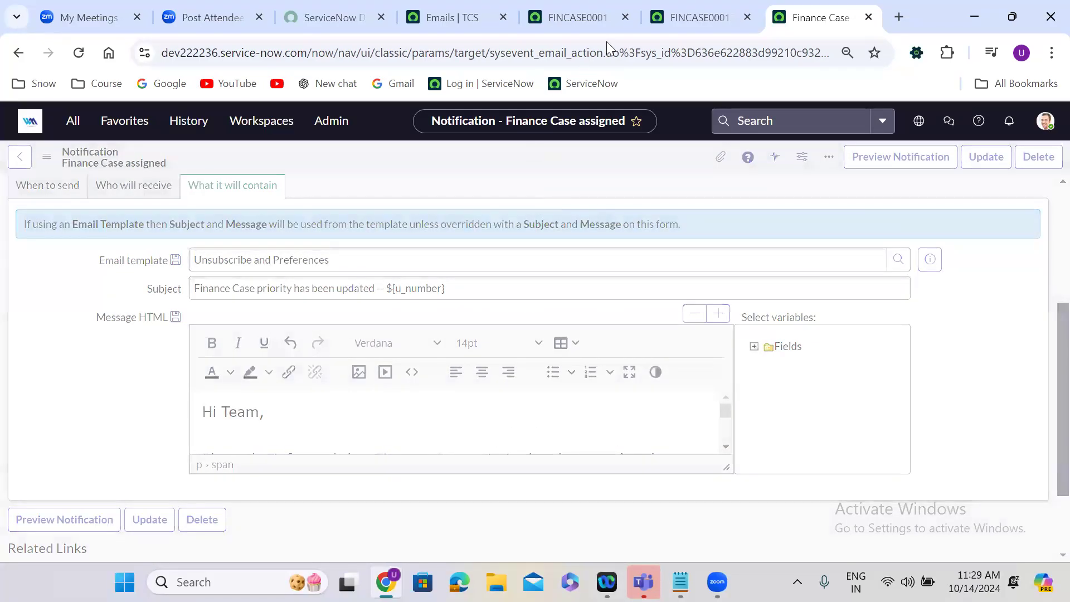
Switch to the open Finance Case record FINCASE0001330 and set its Impact to High.
{"action": "left_click", "coordinate": [663, 6]}
{"action": "scroll", "coordinate": [530, 205], "scroll_direction": "up", "scroll_amount": 3}
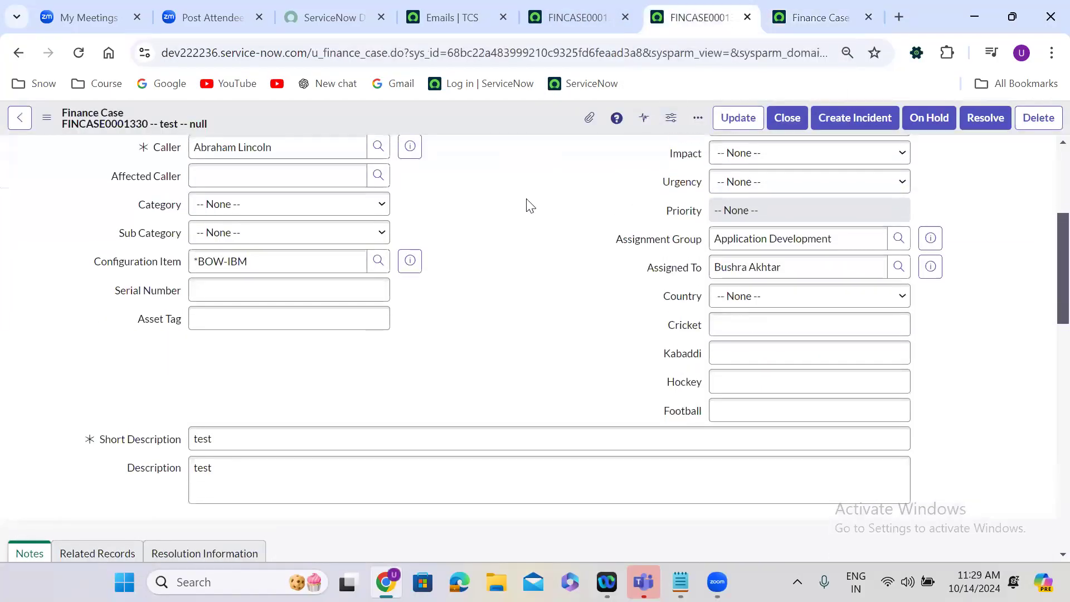
{"action": "left_click", "coordinate": [756, 279]}
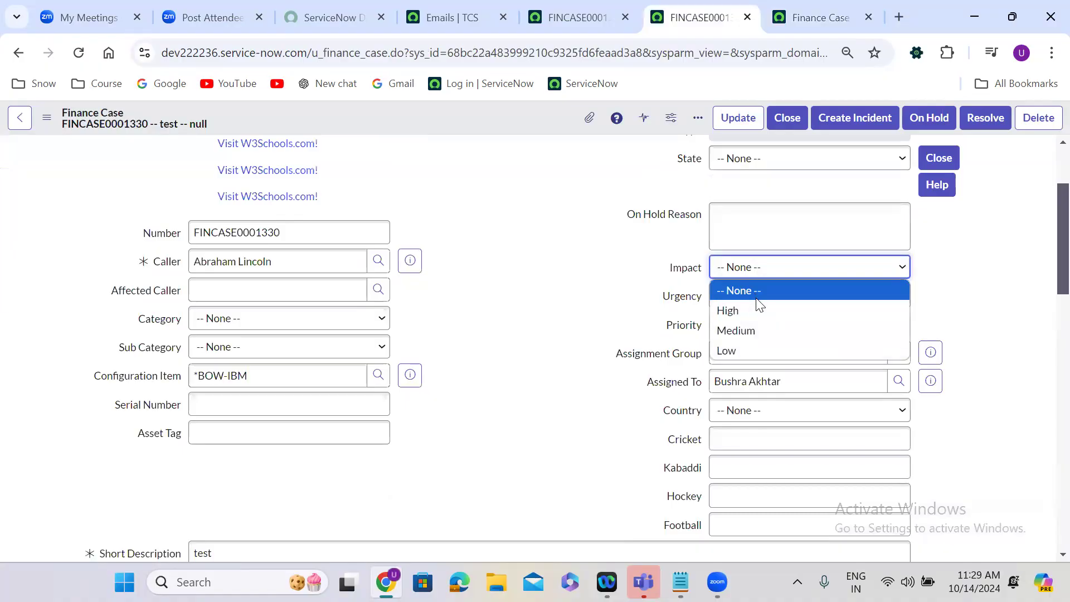
{"action": "left_click", "coordinate": [758, 311]}
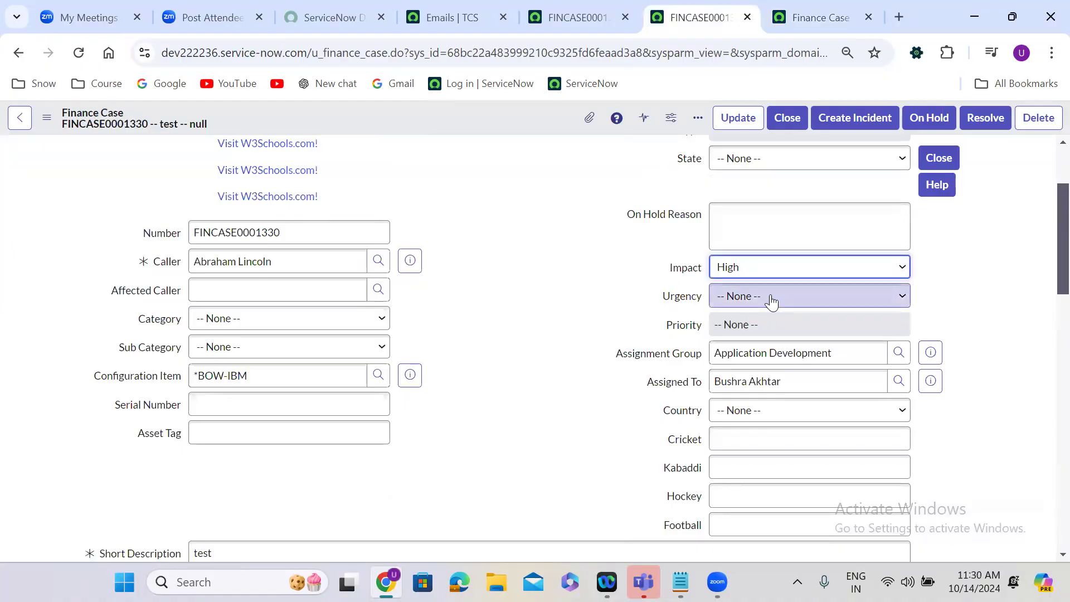
Set the Finance Case's Urgency to High and save the record.
{"action": "left_click", "coordinate": [771, 301]}
{"action": "left_click", "coordinate": [755, 334]}
{"action": "left_click", "coordinate": [965, 316]}
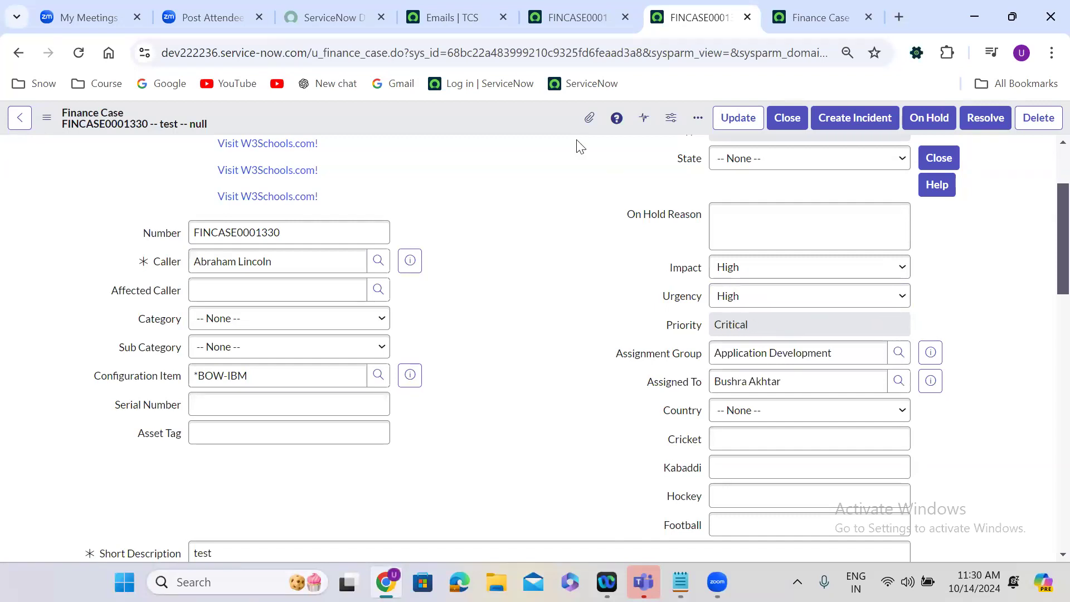
{"action": "right_click", "coordinate": [467, 115]}
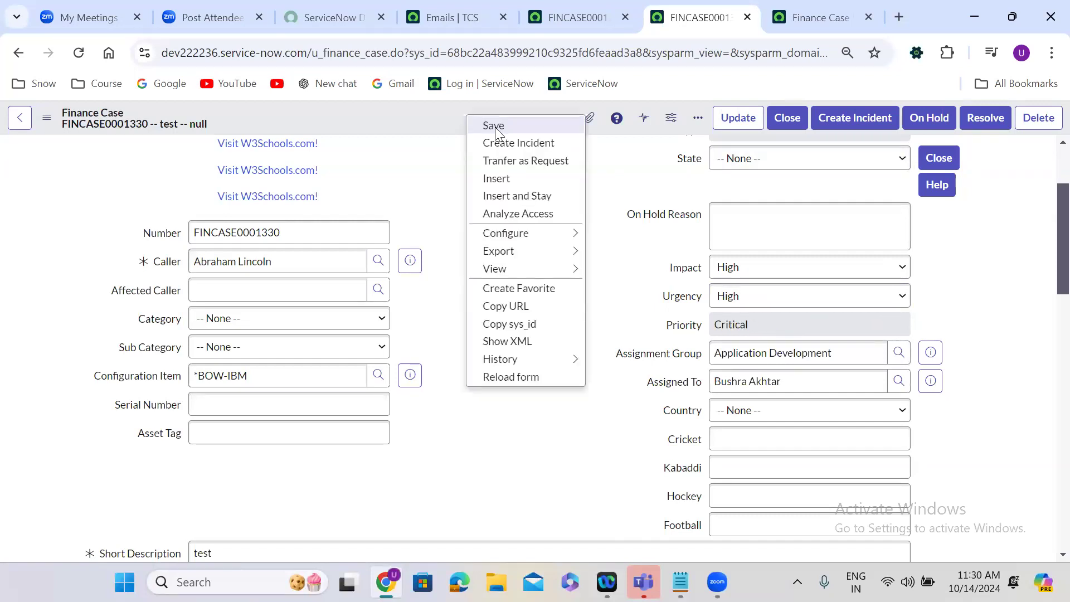
{"action": "left_click", "coordinate": [495, 127]}
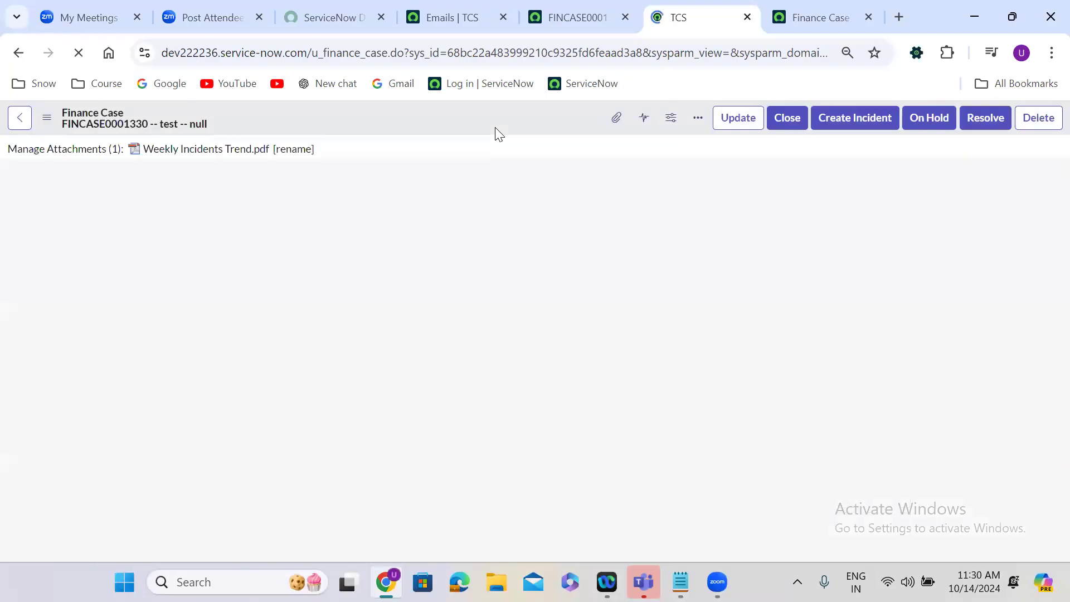
Change the case's Impact to Medium and save the record again.
{"action": "scroll", "coordinate": [467, 315], "scroll_direction": "down", "scroll_amount": 3}
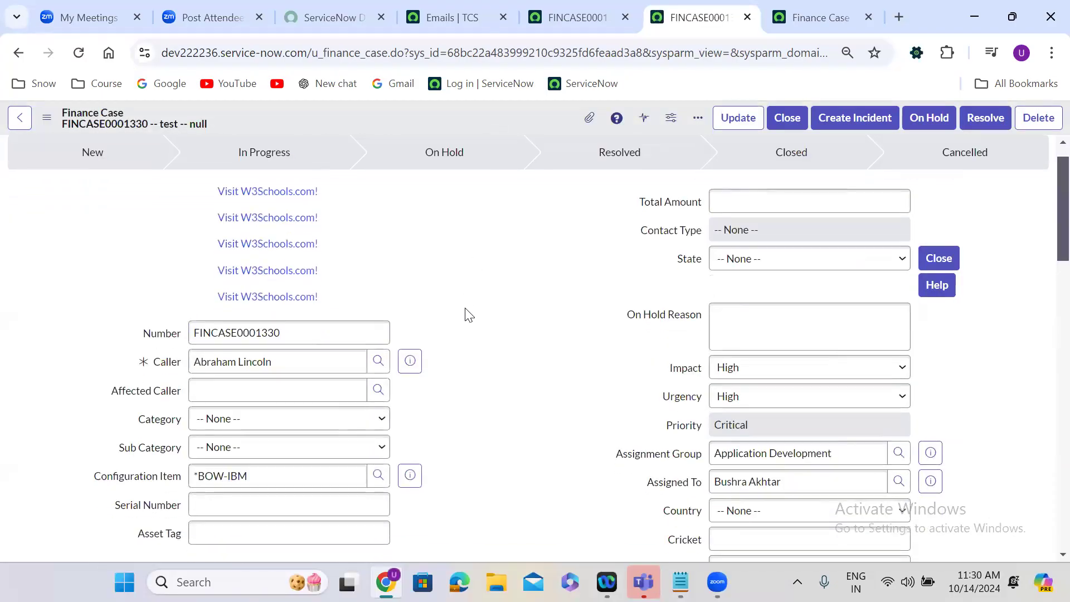
{"action": "left_click", "coordinate": [739, 244]}
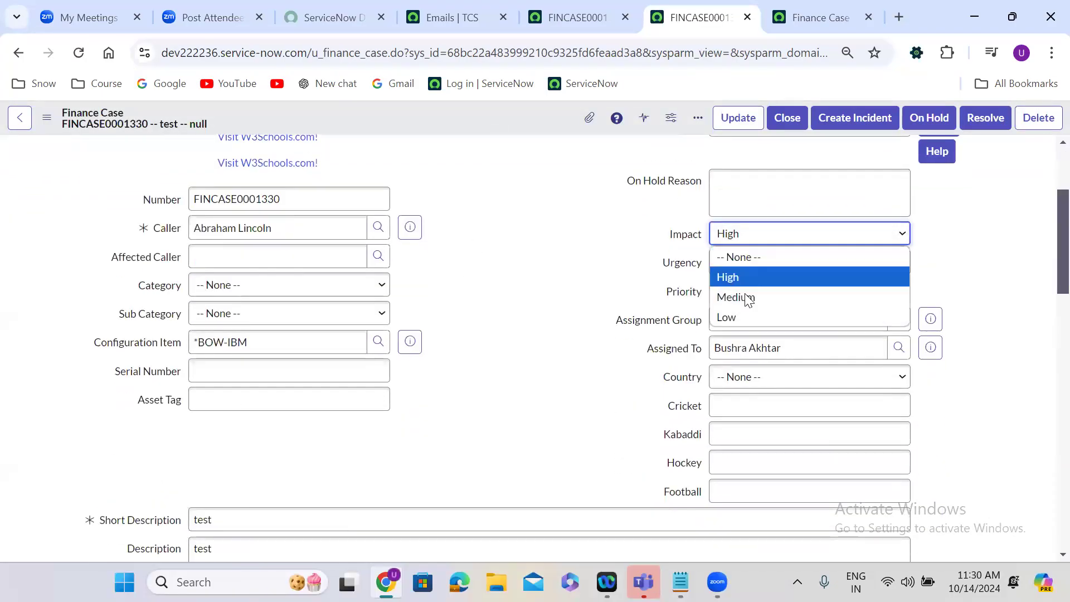
{"action": "left_click", "coordinate": [746, 297]}
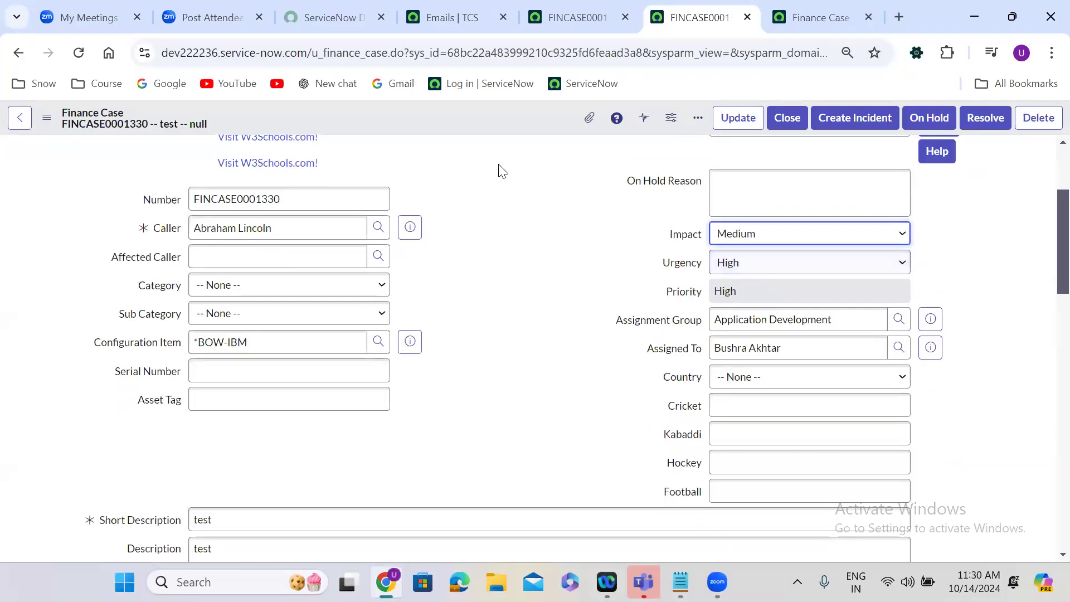
{"action": "right_click", "coordinate": [448, 120]}
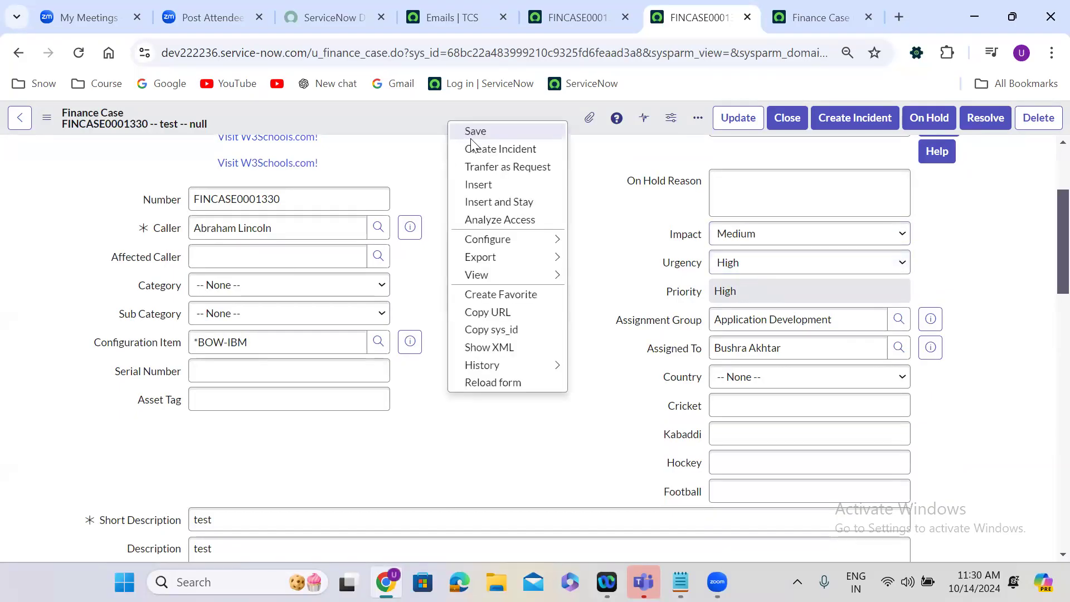
{"action": "left_click", "coordinate": [471, 137]}
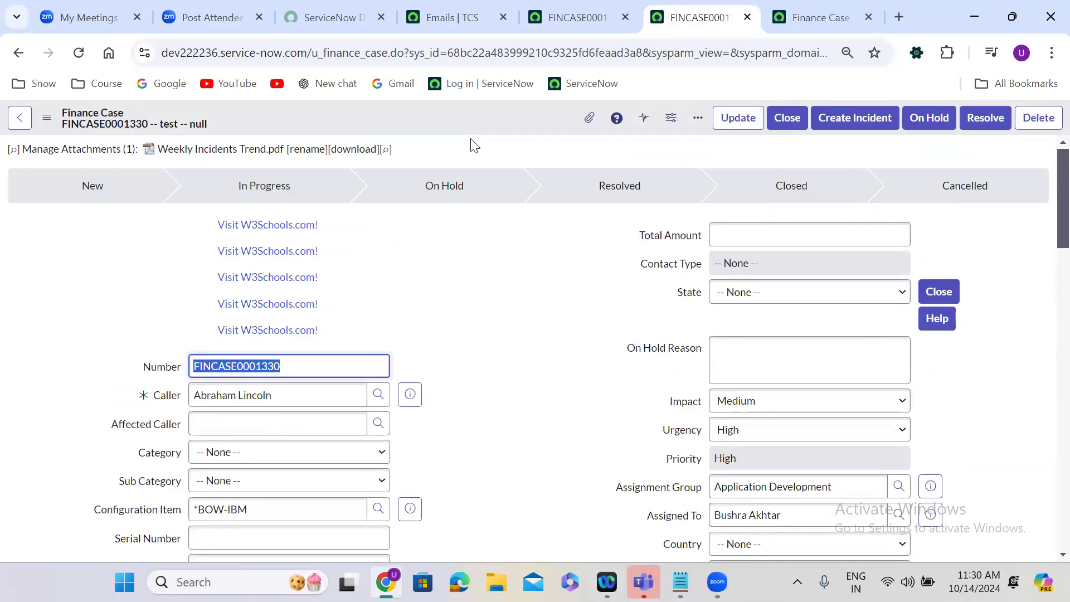
Switch to the Finance Case Priority changes notification and review its send conditions and recipient fields.
{"action": "left_click", "coordinate": [781, 12]}
{"action": "left_click", "coordinate": [54, 423]}
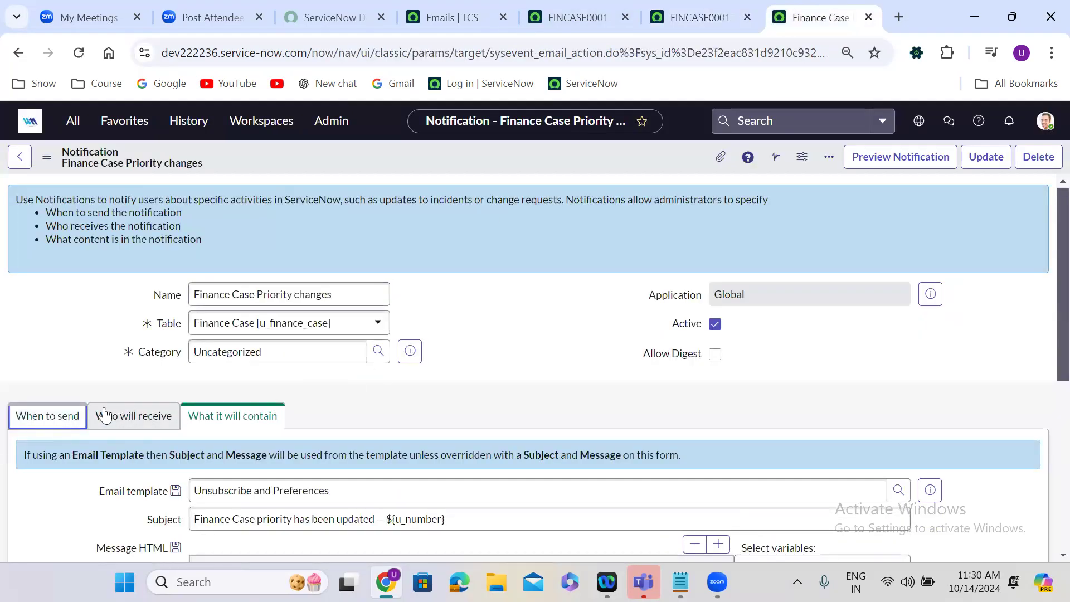
{"action": "scroll", "coordinate": [346, 383], "scroll_direction": "down", "scroll_amount": 5}
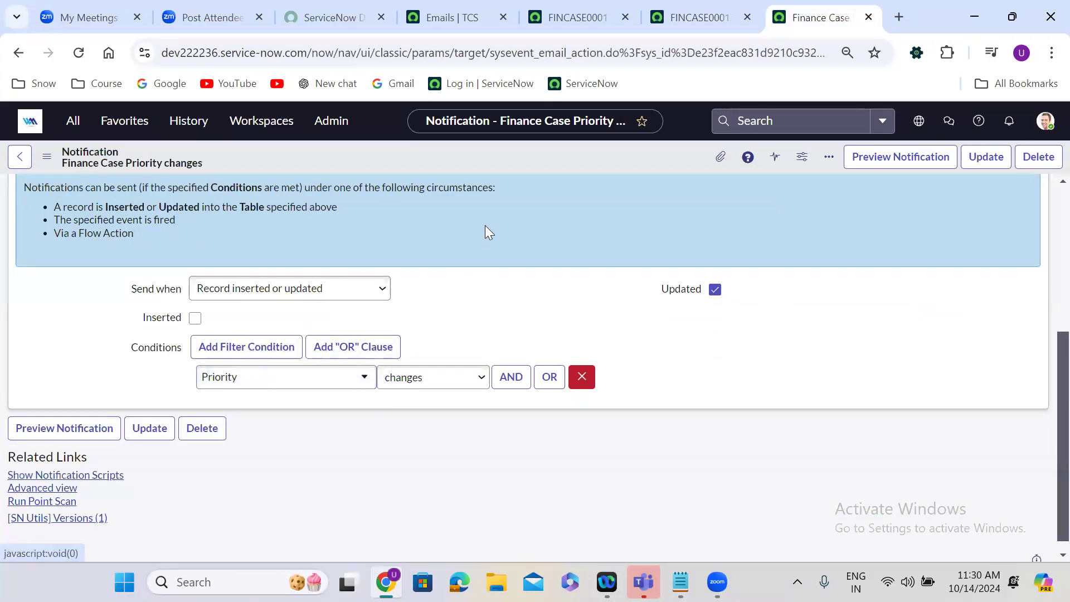
{"action": "scroll", "coordinate": [485, 225], "scroll_direction": "up", "scroll_amount": 1}
{"action": "scroll", "coordinate": [485, 225], "scroll_direction": "up", "scroll_amount": 1}
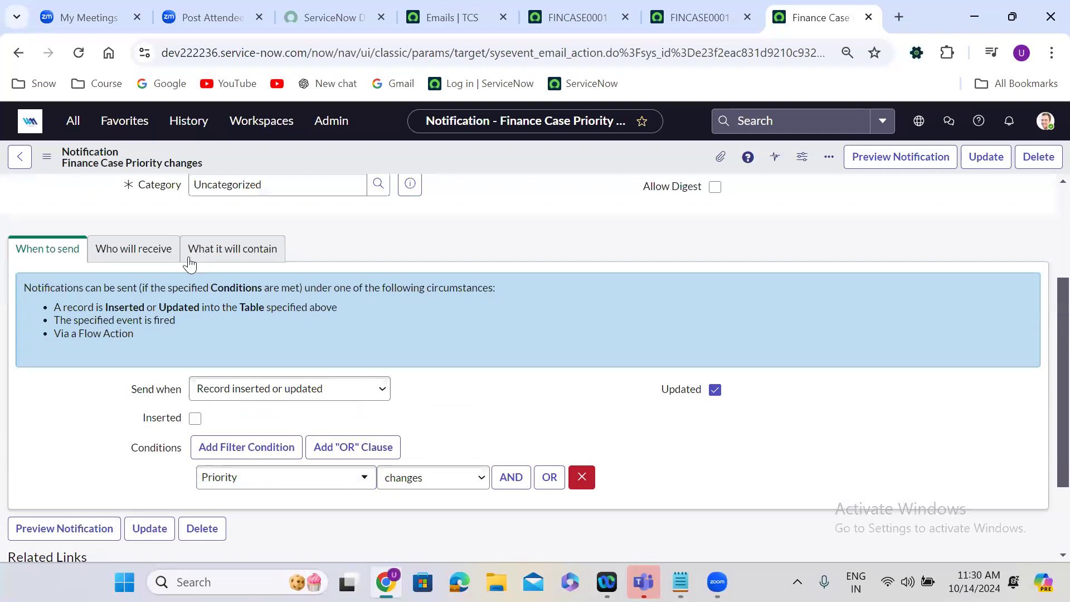
{"action": "left_click", "coordinate": [147, 252]}
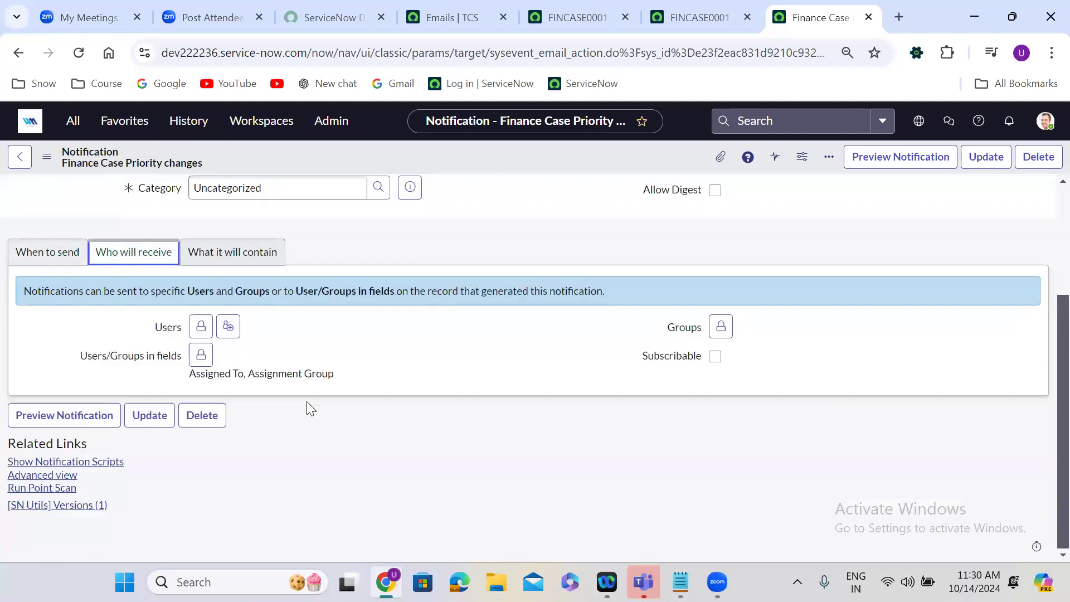
Review the notification's email subject and its message body in the full-screen editor.
{"action": "left_click", "coordinate": [246, 261]}
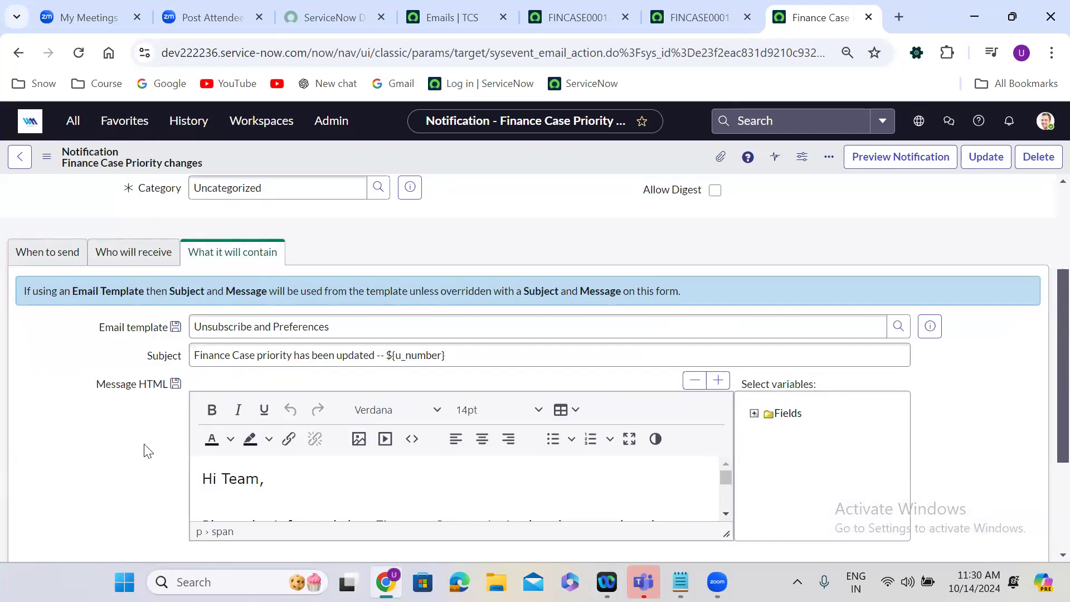
{"action": "scroll", "coordinate": [146, 448], "scroll_direction": "down", "scroll_amount": 2}
{"action": "left_click", "coordinate": [275, 254]}
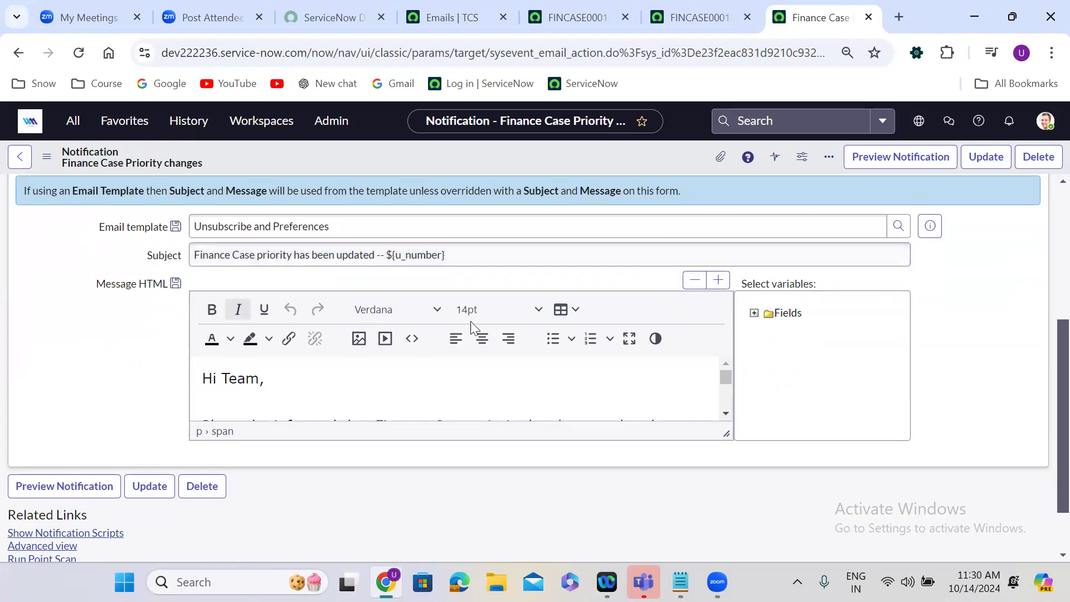
{"action": "left_click", "coordinate": [630, 339]}
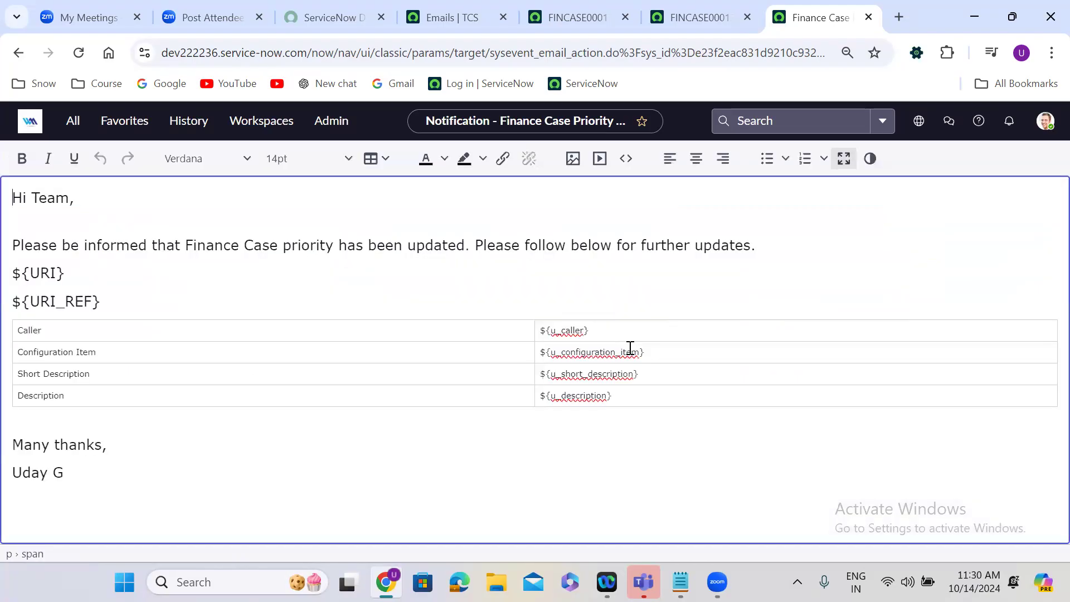
{"action": "left_click", "coordinate": [844, 162]}
{"action": "left_click", "coordinate": [140, 370]}
{"action": "scroll", "coordinate": [141, 369], "scroll_direction": "down", "scroll_amount": 1}
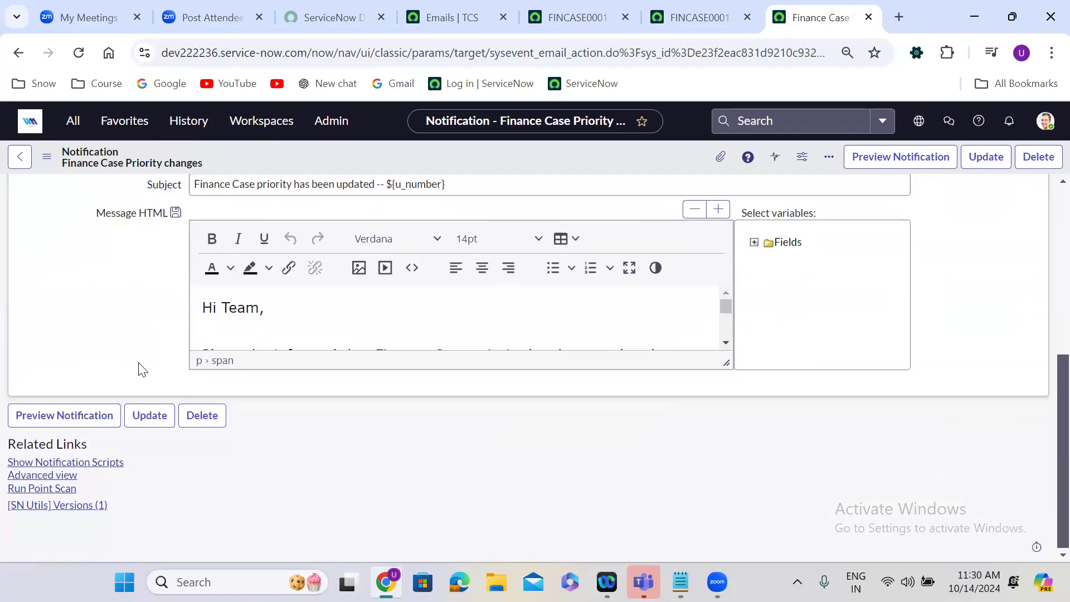
Open the preview of the priority-change notification and close it again.
{"action": "scroll", "coordinate": [141, 370], "scroll_direction": "up", "scroll_amount": 5}
{"action": "scroll", "coordinate": [140, 370], "scroll_direction": "up", "scroll_amount": 1}
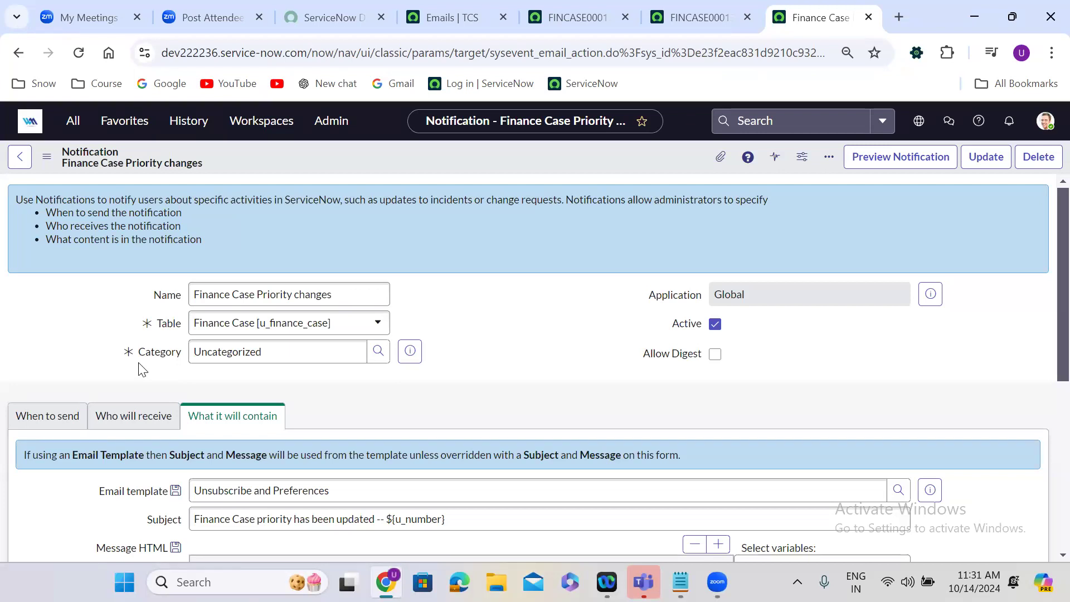
{"action": "left_click", "coordinate": [871, 165]}
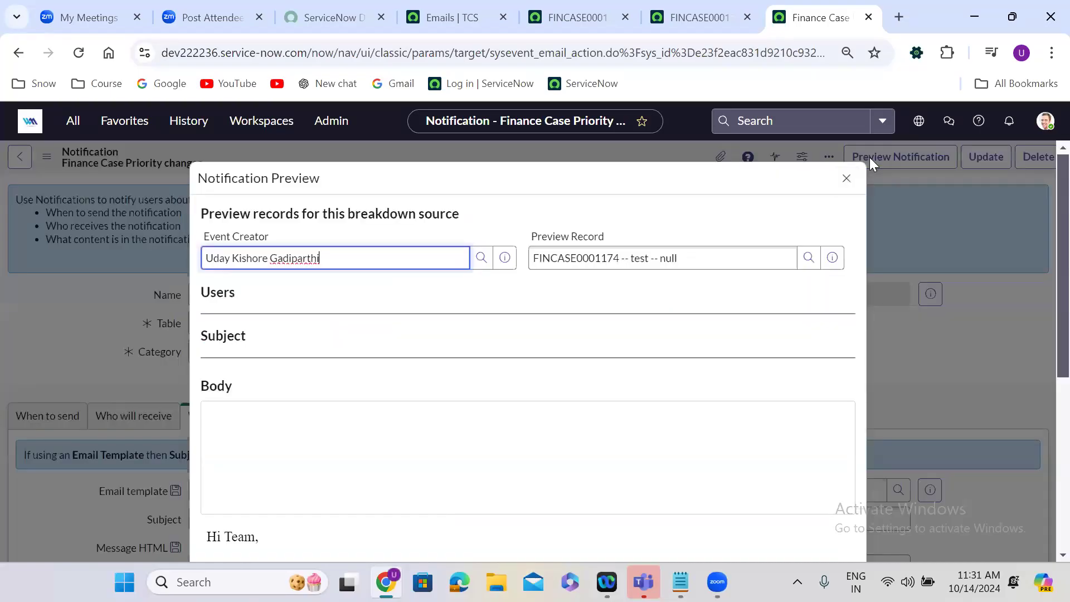
{"action": "left_click", "coordinate": [846, 180]}
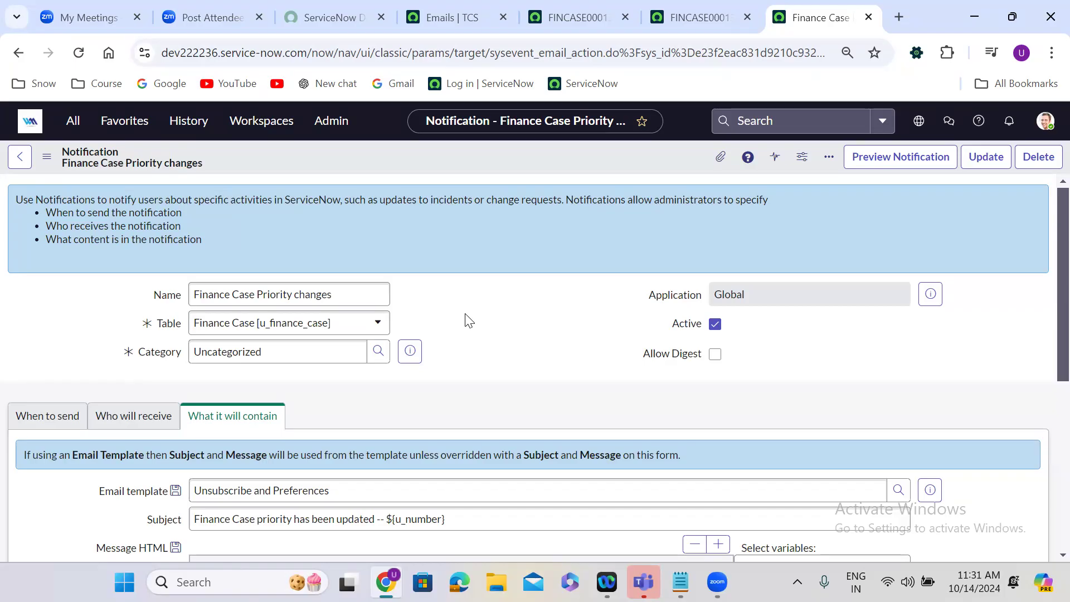
Change the notification's name to "Finance Case resolved".
{"action": "left_click", "coordinate": [257, 294]}
{"action": "key", "text": "shift+End"}
{"action": "key", "text": "BackSpace"}
{"action": "type", "text": "resolved"}
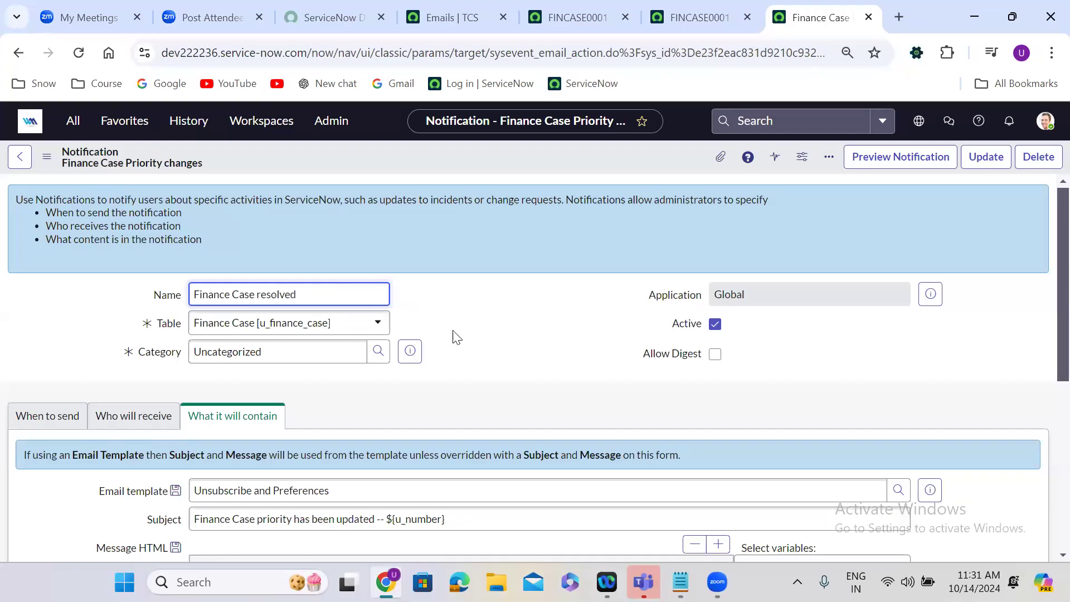
{"action": "left_click", "coordinate": [482, 301]}
Set the notification's send condition to State changes to Resolved.
{"action": "scroll", "coordinate": [483, 301], "scroll_direction": "down", "scroll_amount": 3}
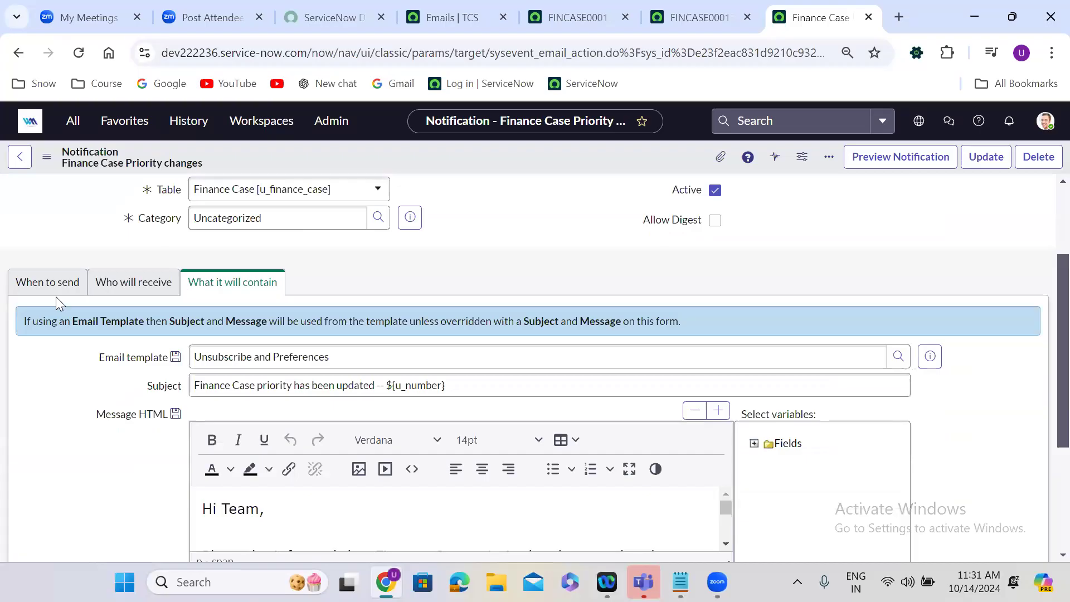
{"action": "left_click", "coordinate": [56, 283]}
{"action": "type", "text": "sta"}
{"action": "key", "text": "Return"}
{"action": "left_click", "coordinate": [535, 483]}
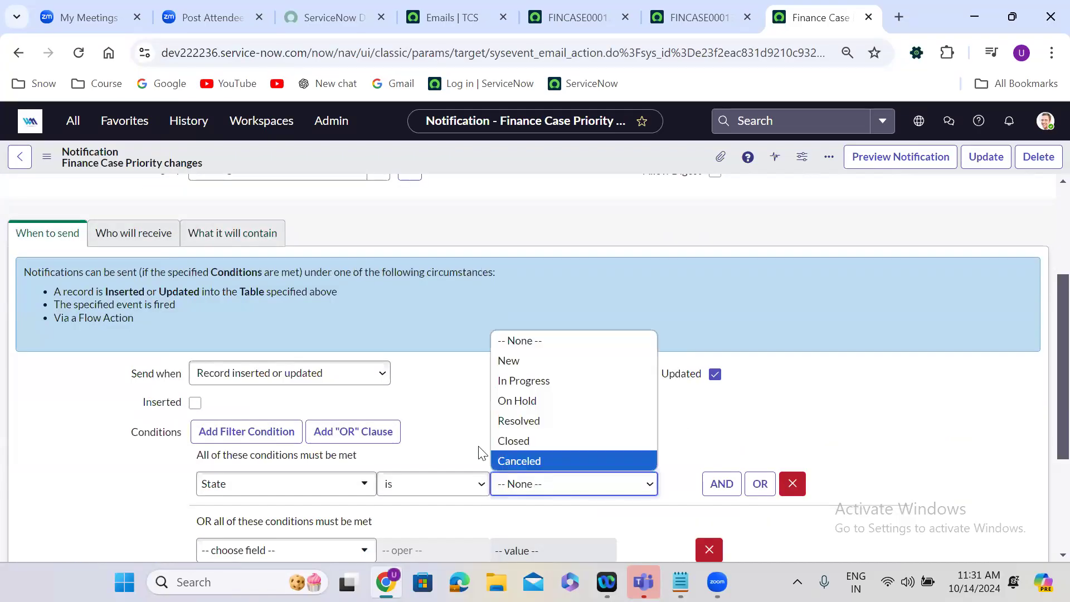
{"action": "left_click", "coordinate": [422, 491]}
{"action": "left_click", "coordinate": [424, 421]}
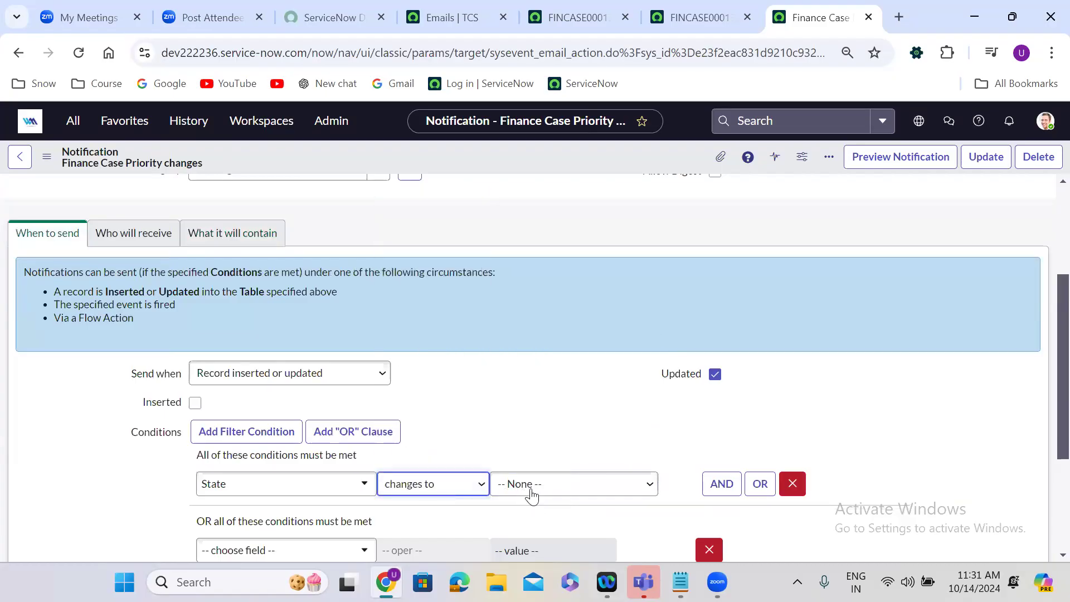
{"action": "left_click", "coordinate": [530, 482]}
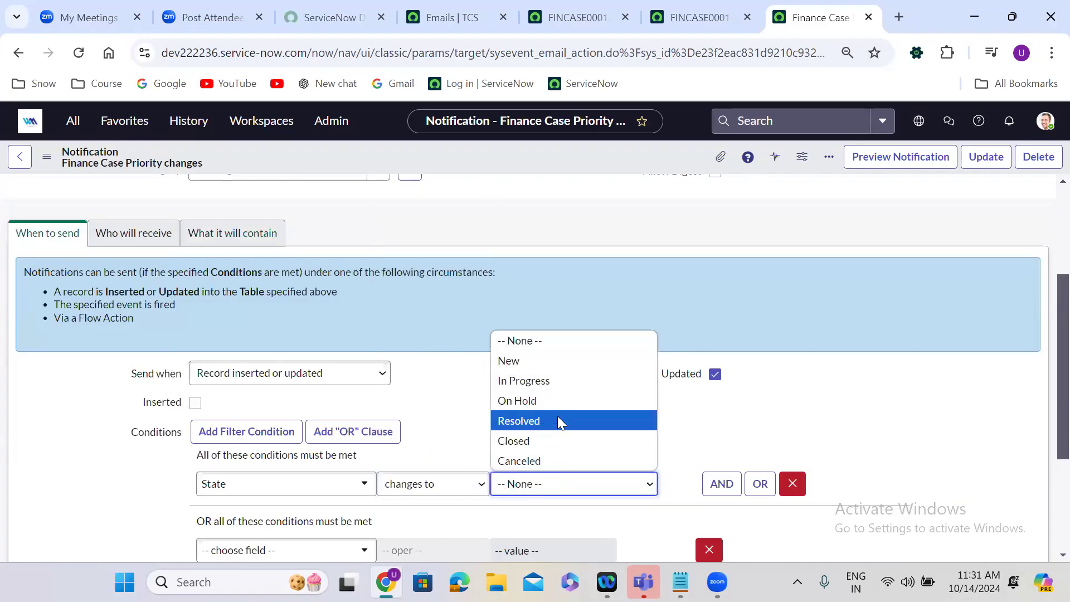
{"action": "left_click", "coordinate": [557, 417]}
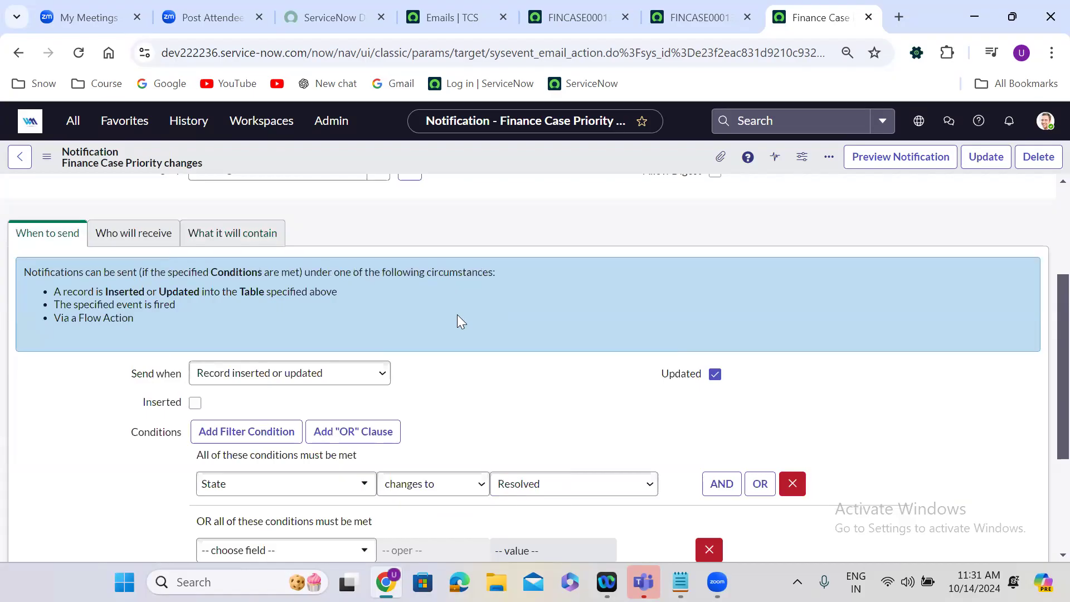
Add Caller to the notification's selected recipient fields and lock the list.
{"action": "scroll", "coordinate": [457, 315], "scroll_direction": "down", "scroll_amount": 1}
{"action": "scroll", "coordinate": [457, 315], "scroll_direction": "up", "scroll_amount": 1}
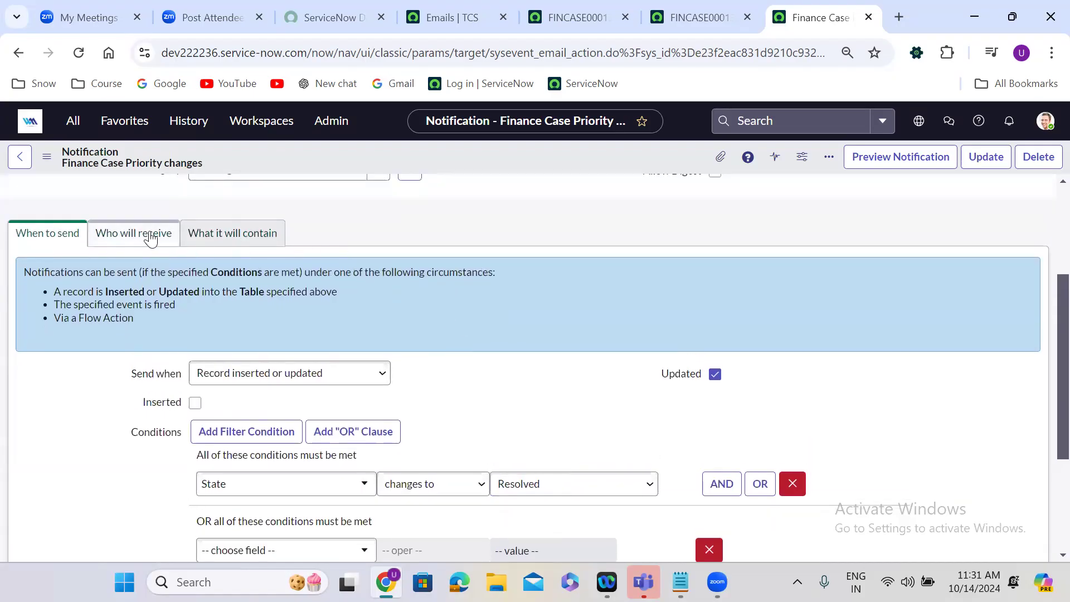
{"action": "left_click", "coordinate": [150, 237]}
{"action": "left_click", "coordinate": [201, 355]}
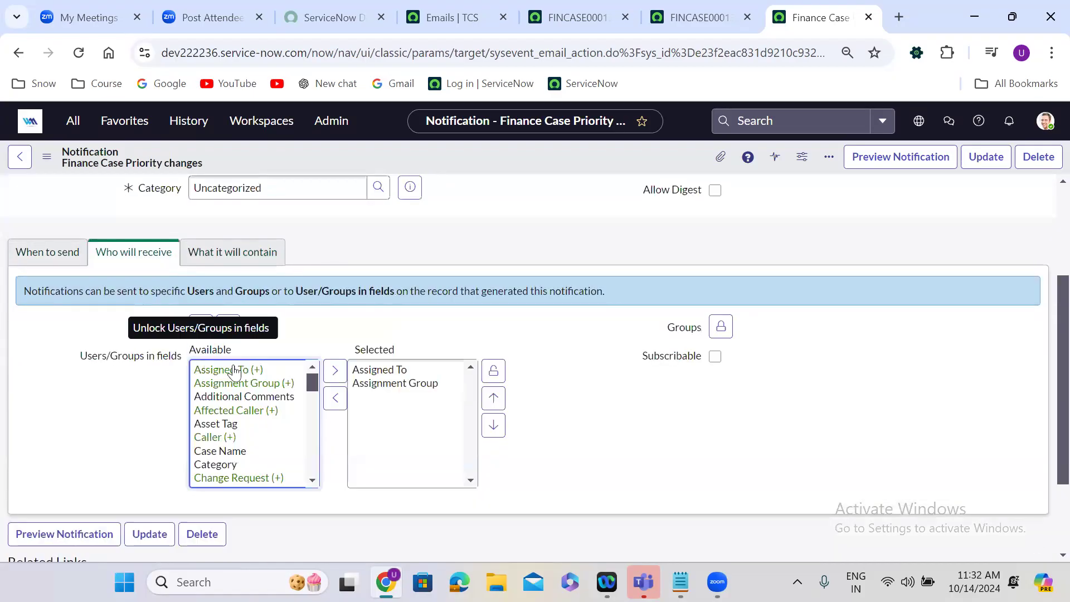
{"action": "left_click", "coordinate": [221, 428]}
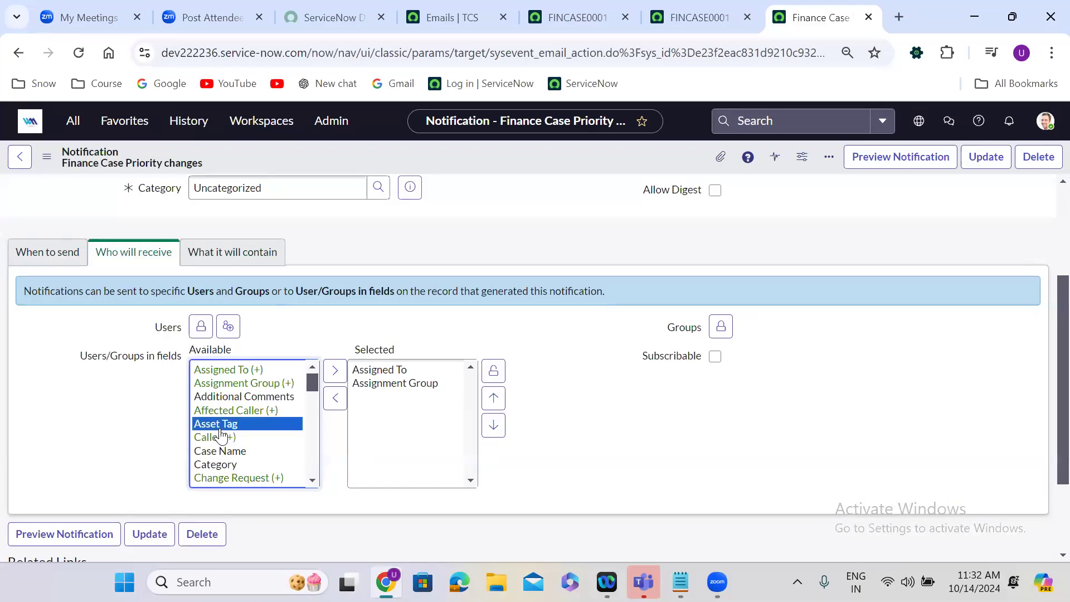
{"action": "left_click", "coordinate": [221, 435]}
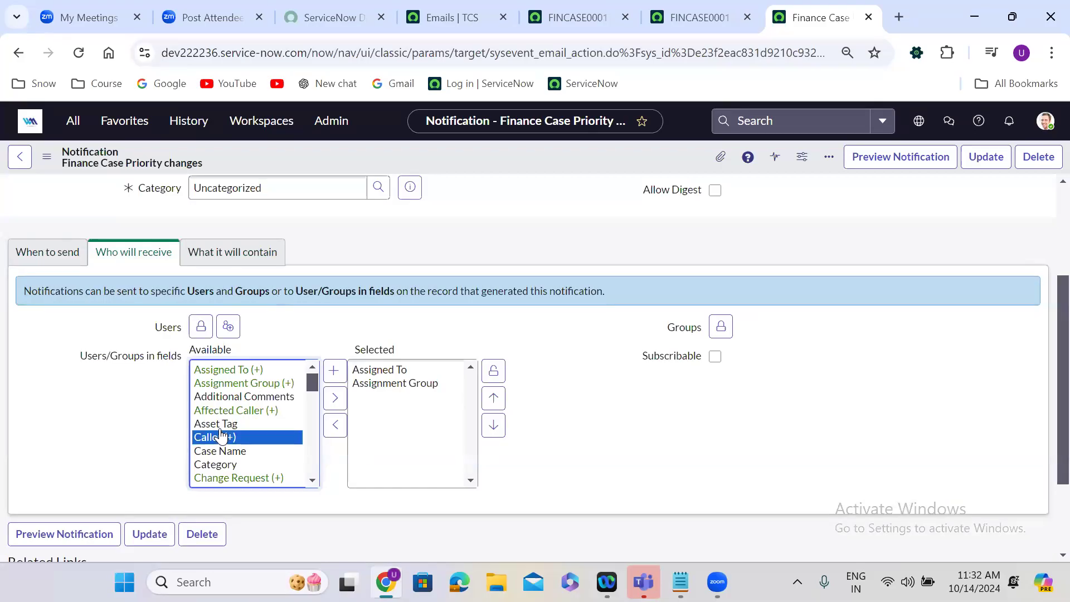
{"action": "left_click", "coordinate": [335, 398]}
{"action": "left_click", "coordinate": [494, 370]}
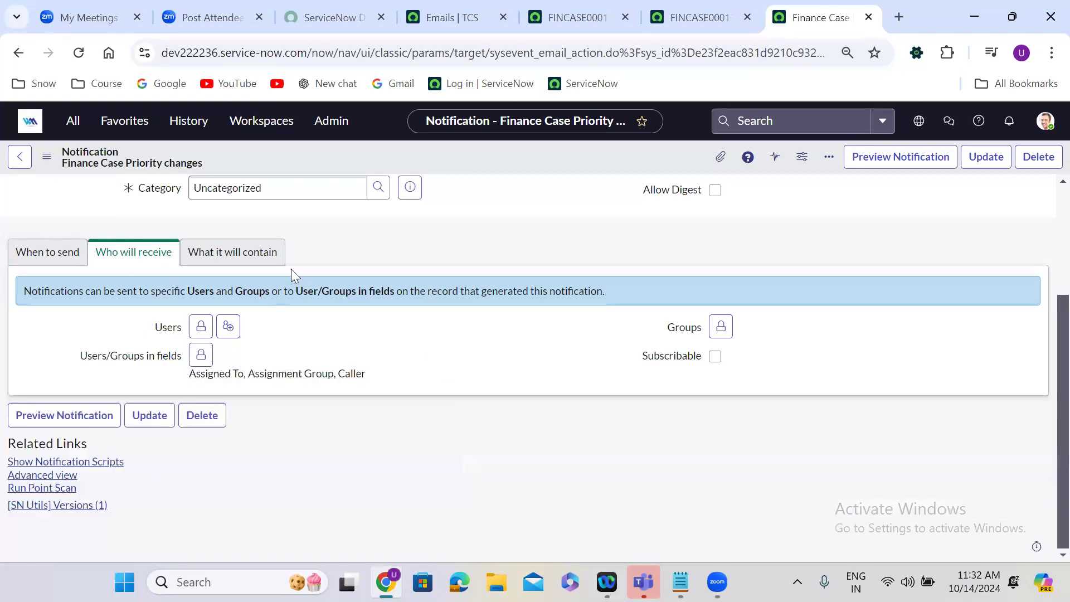
Change the email subject to "Finance Case has been resolved -- ${u_number}".
{"action": "left_click", "coordinate": [240, 253]}
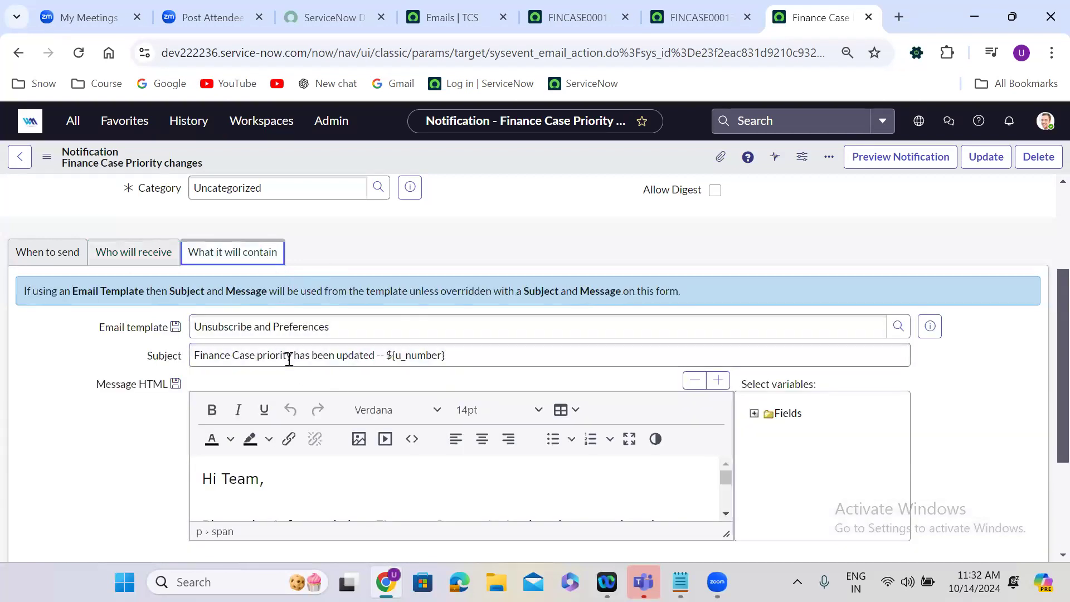
{"action": "left_click", "coordinate": [257, 355]}
{"action": "left_click_drag", "start_coordinate": [297, 361], "coordinate": [376, 361]}
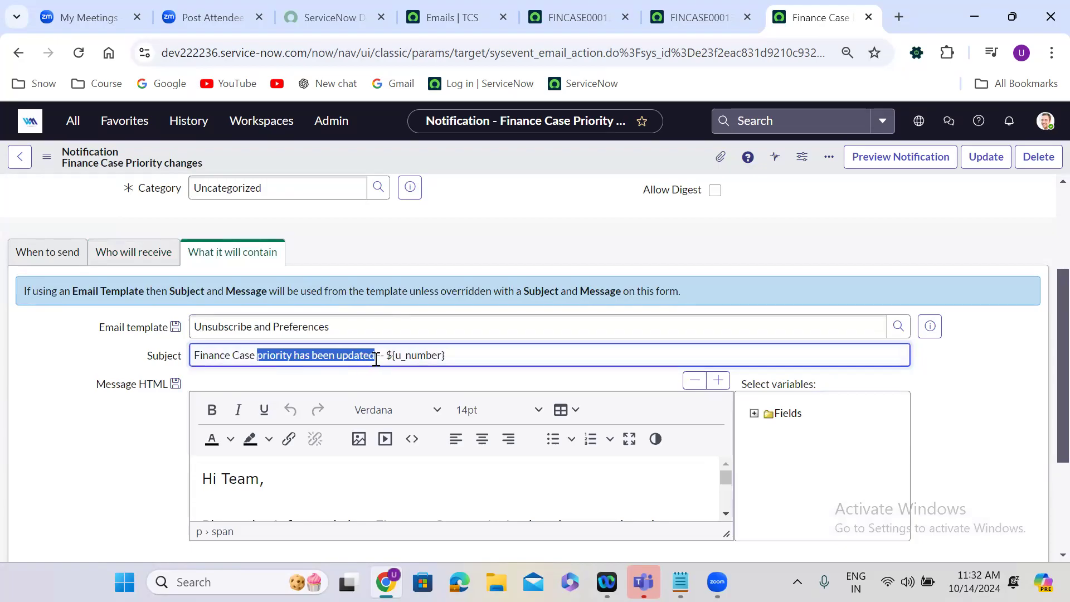
{"action": "type", "text": "has been resolved"}
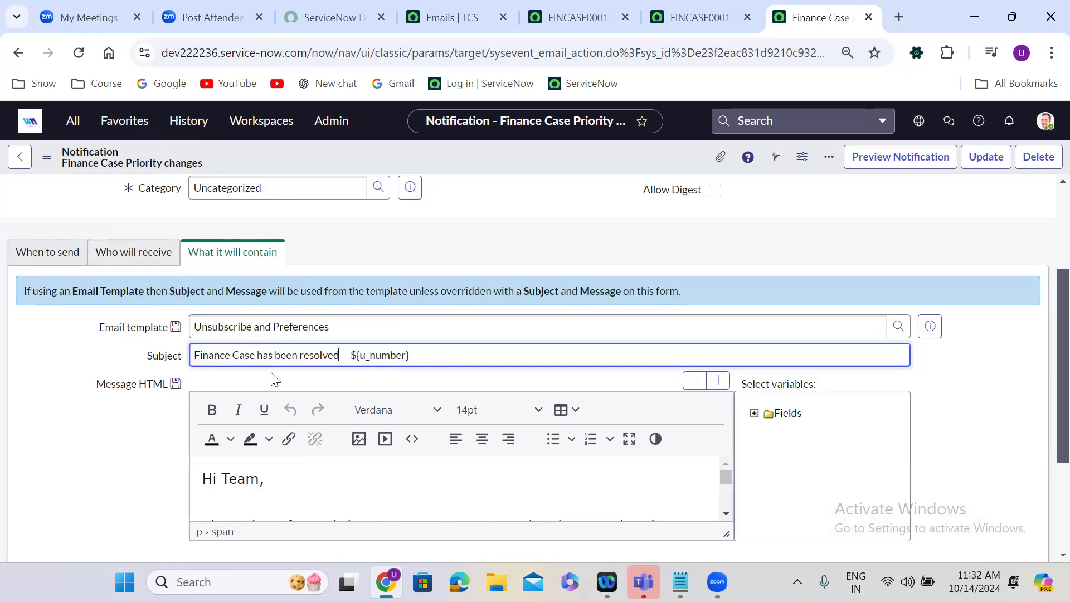
Reword the message body to say that Finance Case has been resolved, then insert the notification as a new record and stay on it.
{"action": "left_click", "coordinate": [629, 440]}
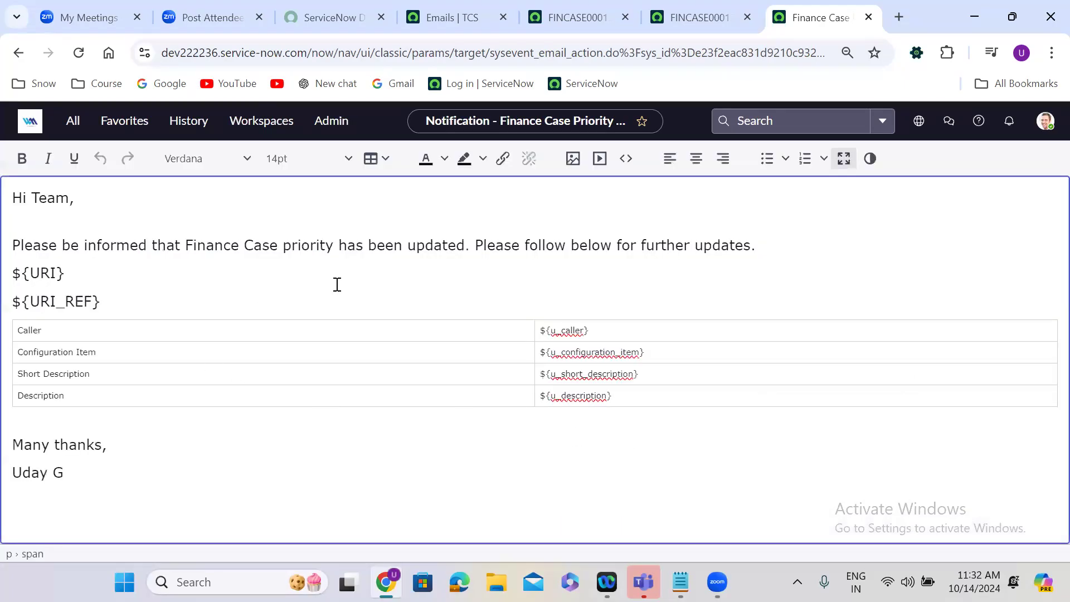
{"action": "double_click", "coordinate": [295, 246]}
{"action": "key", "text": "BackSpace"}
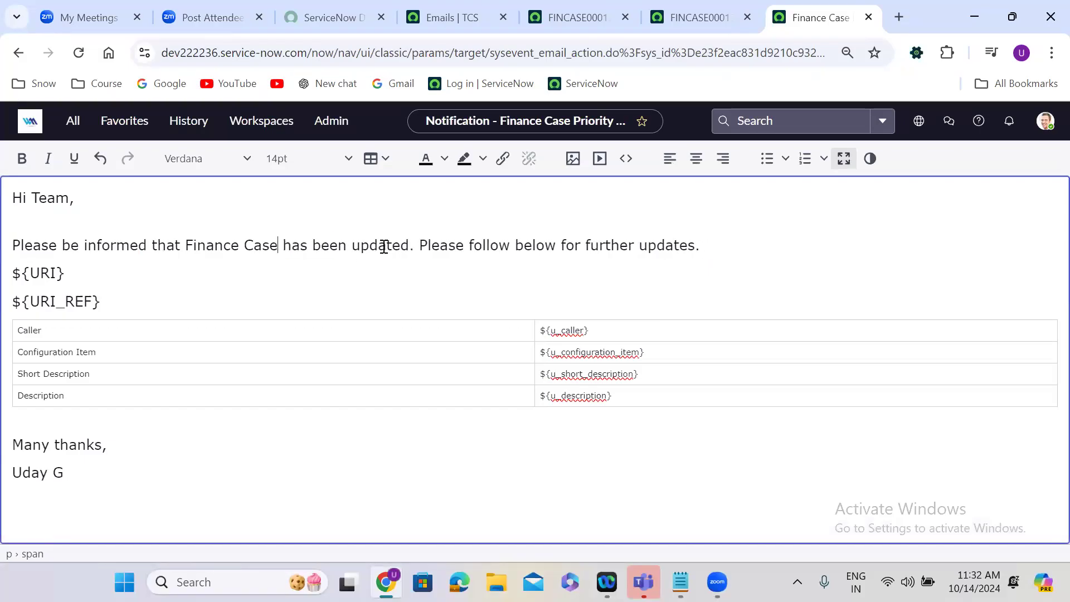
{"action": "double_click", "coordinate": [384, 246]}
{"action": "type", "text": "resolved"}
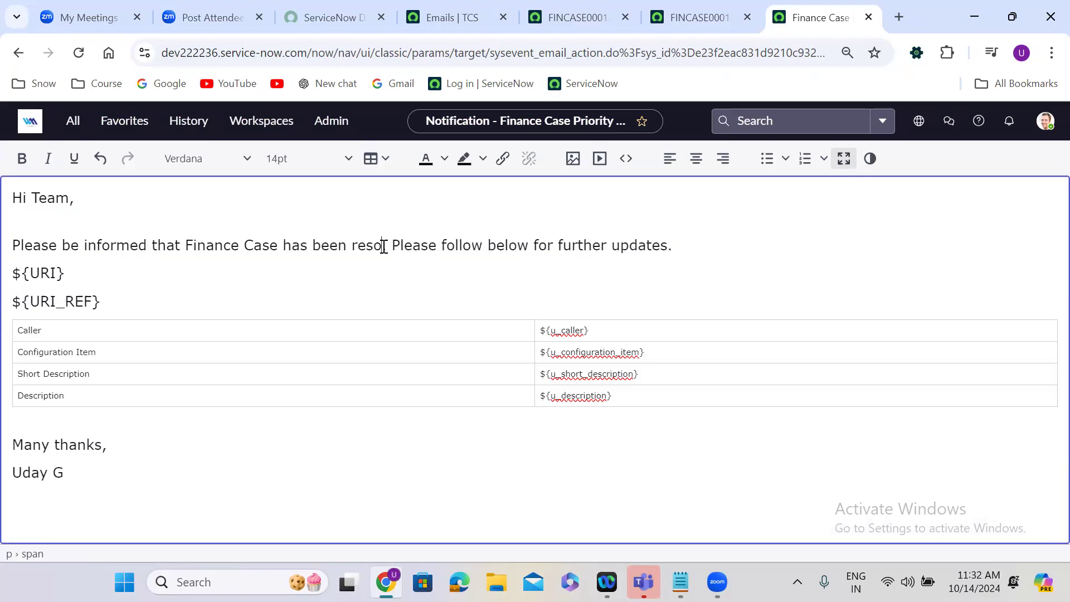
{"action": "left_click", "coordinate": [843, 161]}
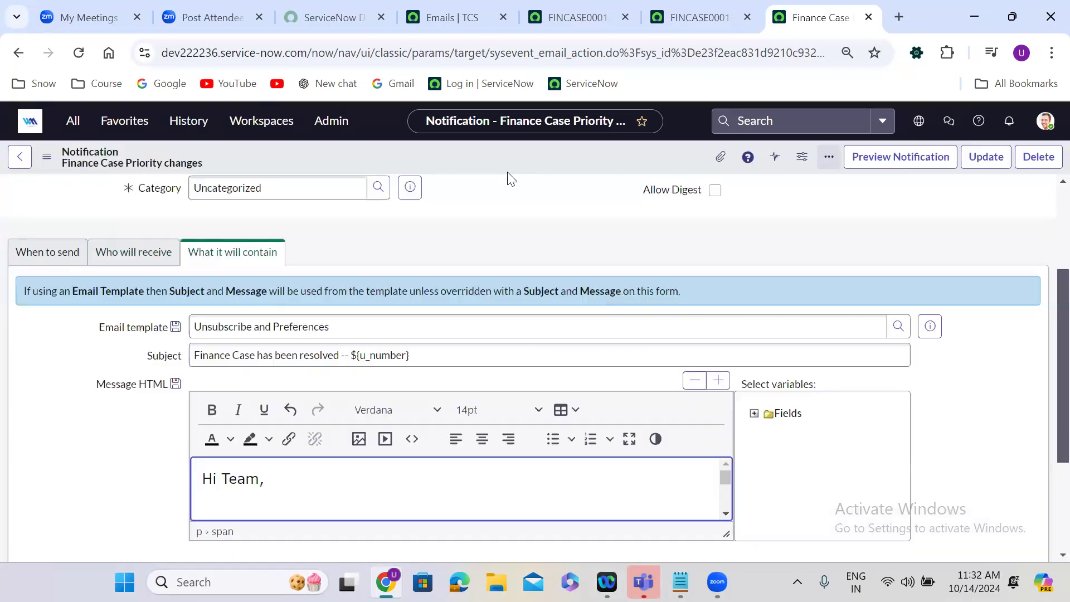
{"action": "right_click", "coordinate": [482, 153]}
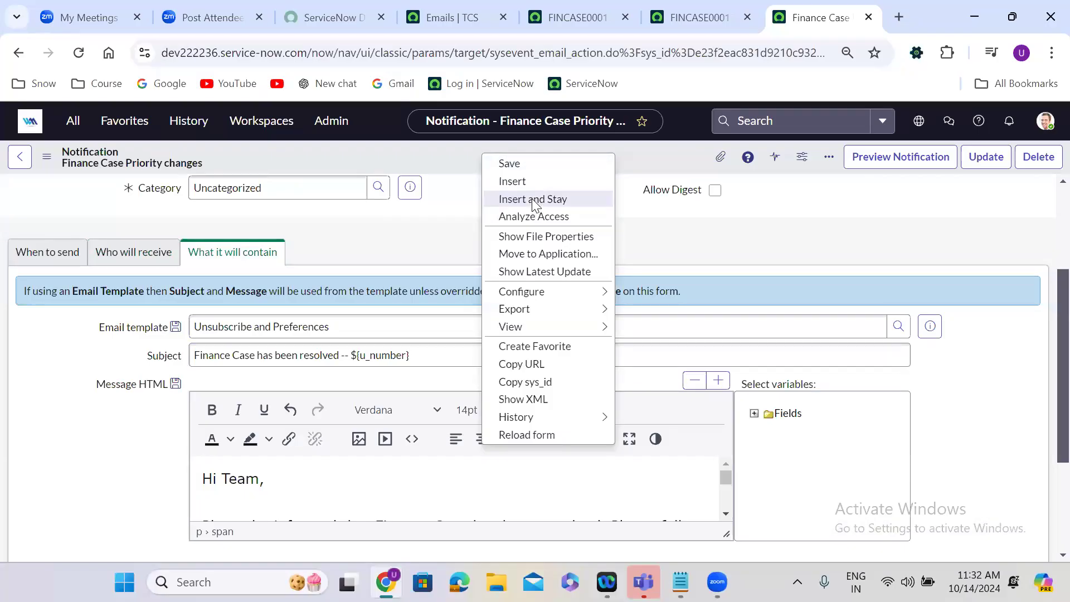
{"action": "left_click", "coordinate": [534, 201]}
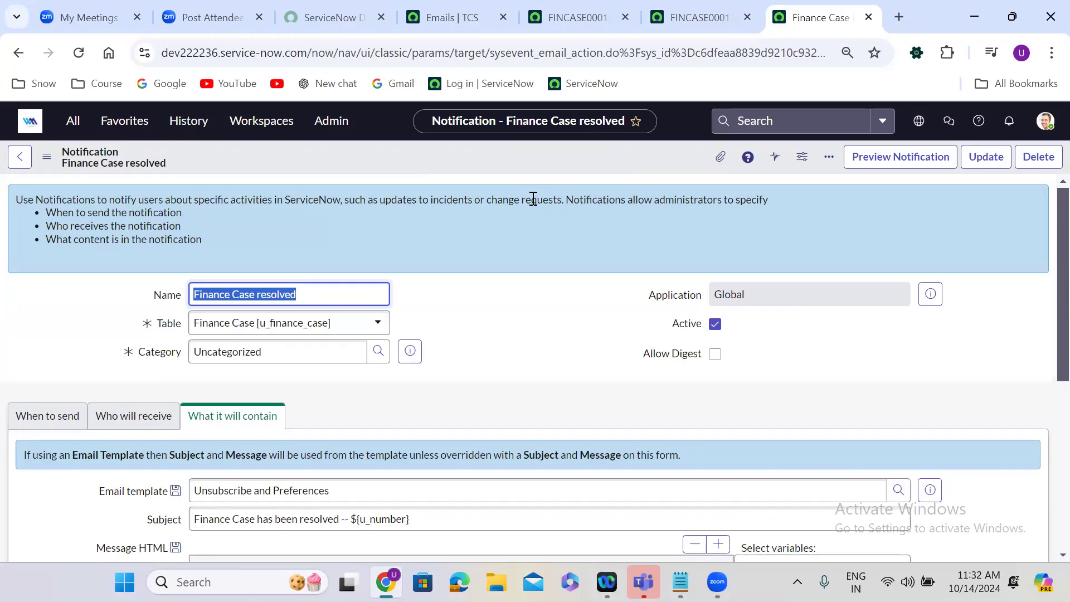
{"action": "left_click", "coordinate": [700, 17]}
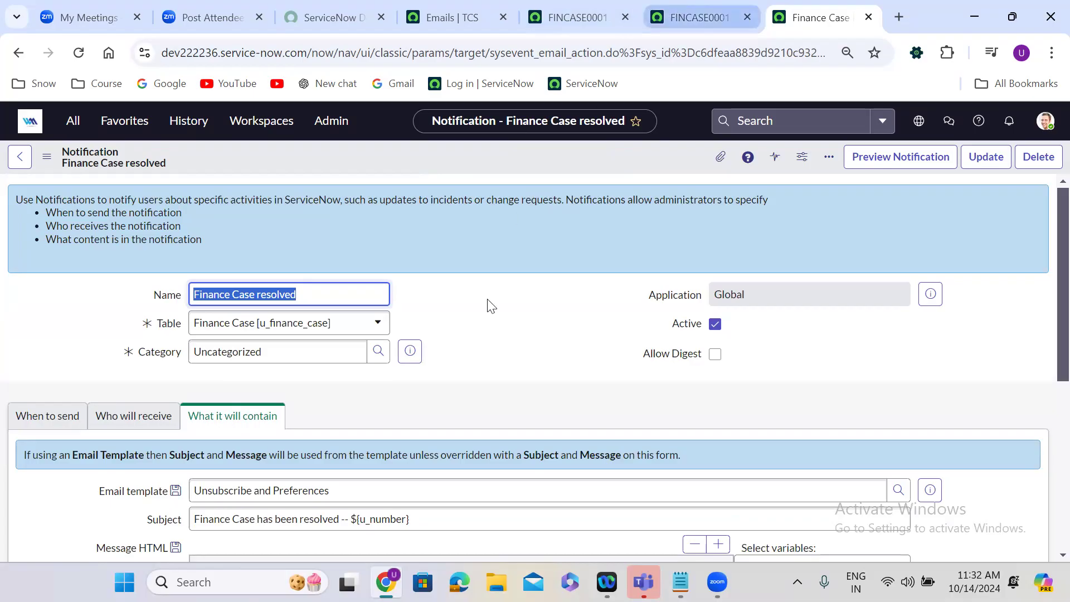
{"action": "scroll", "coordinate": [462, 362], "scroll_direction": "down", "scroll_amount": 10}
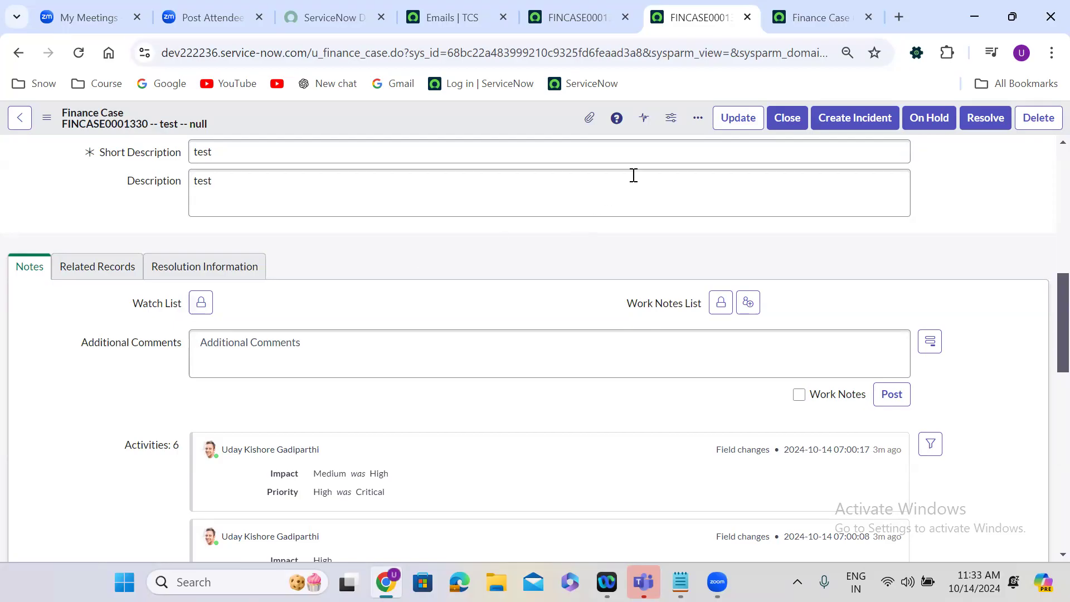
{"action": "key", "text": "ctrl+Tab"}
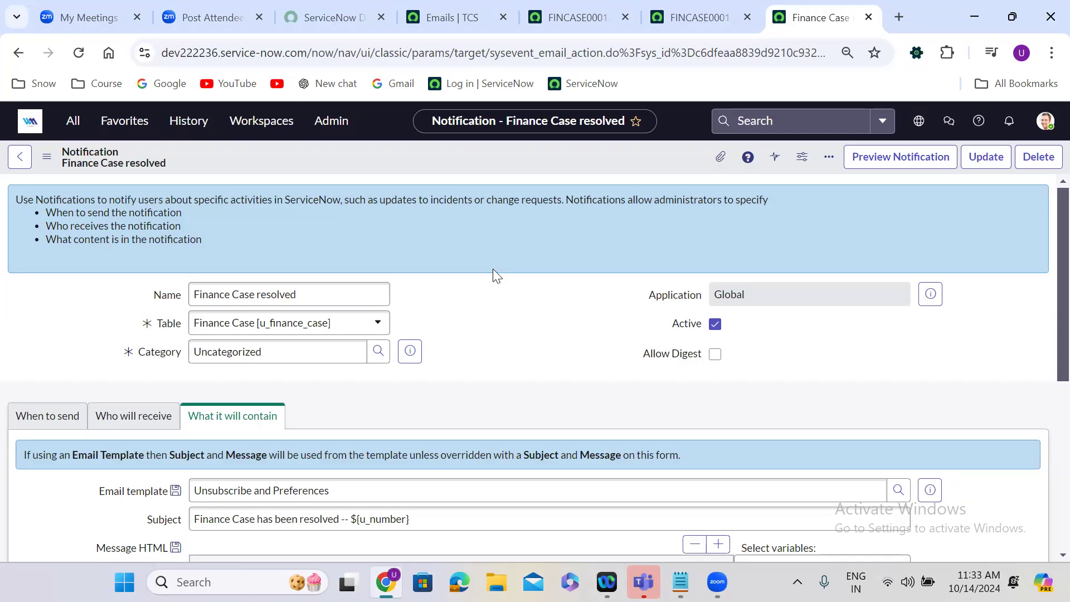
Change the notification's name to "Finance Case closed".
{"action": "left_click", "coordinate": [275, 280]}
{"action": "double_click", "coordinate": [273, 289]}
{"action": "type", "text": "closed"}
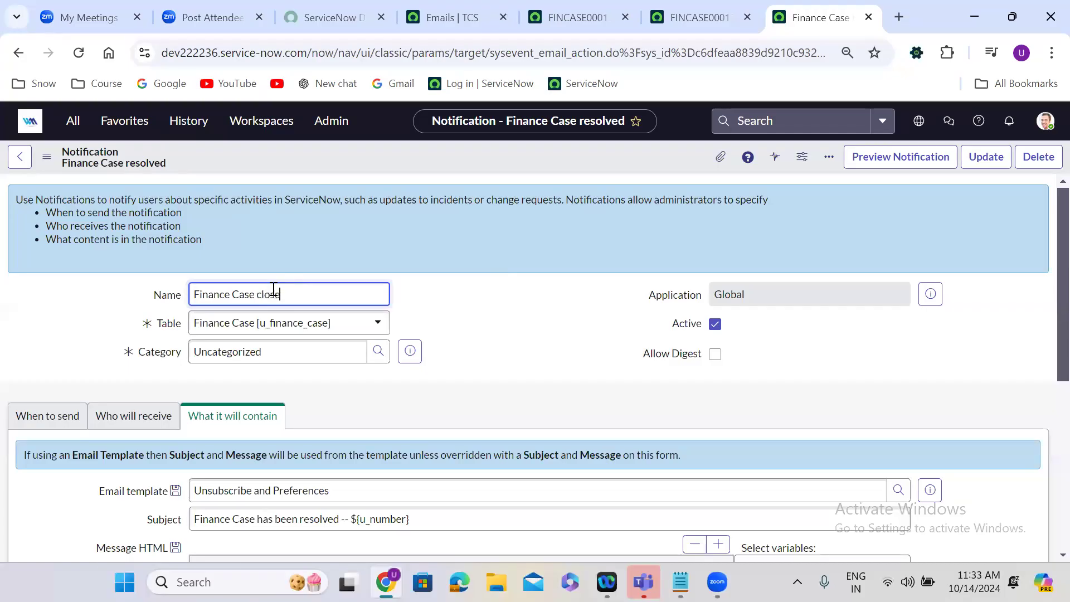
{"action": "left_click", "coordinate": [535, 328]}
Set the notification's send condition to State changes to Closed.
{"action": "scroll", "coordinate": [534, 328], "scroll_direction": "down", "scroll_amount": 2}
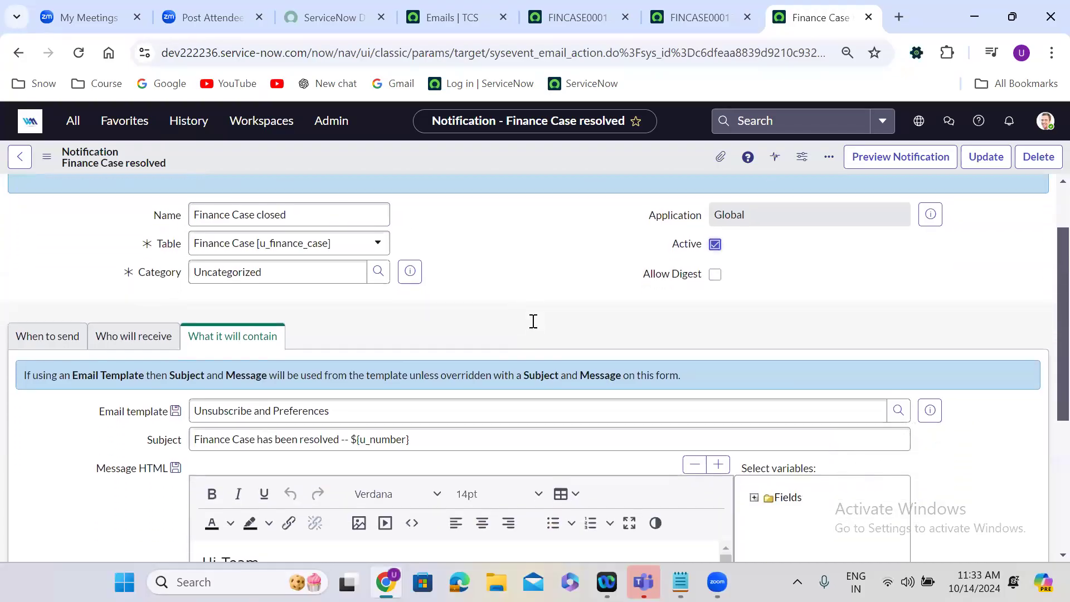
{"action": "left_click", "coordinate": [47, 284]}
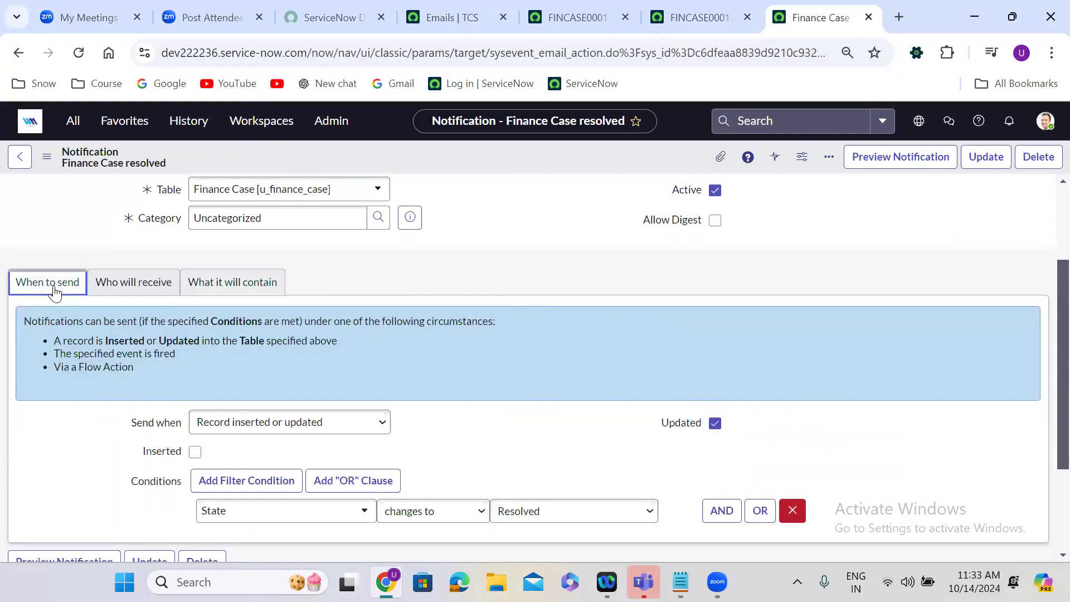
{"action": "left_click", "coordinate": [547, 522]}
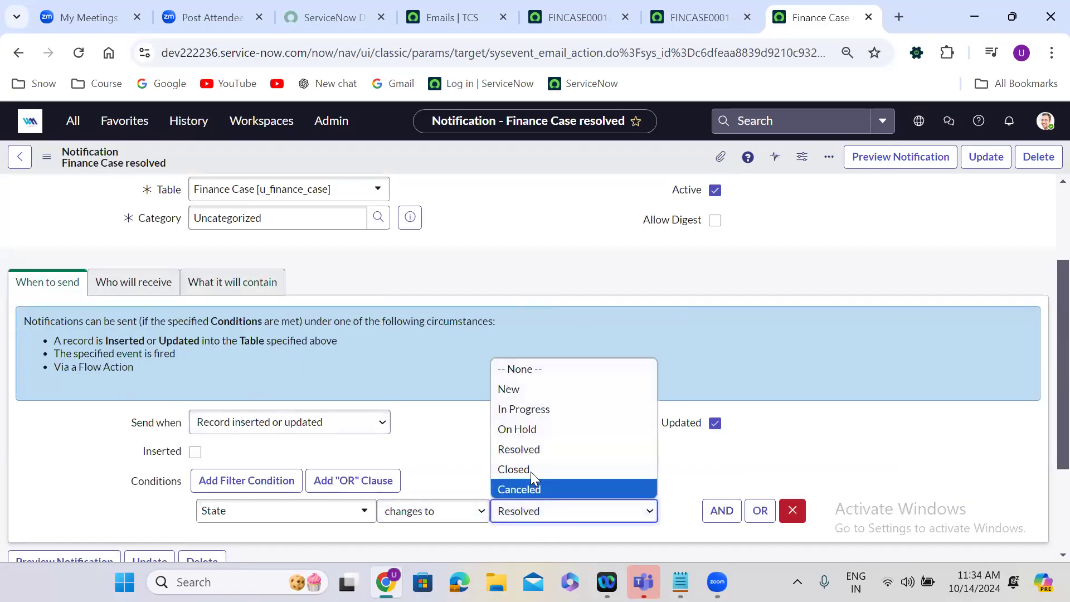
{"action": "left_click", "coordinate": [530, 471]}
Change the email subject to "Finance Case has been closed -- ${u_number}".
{"action": "left_click", "coordinate": [254, 296]}
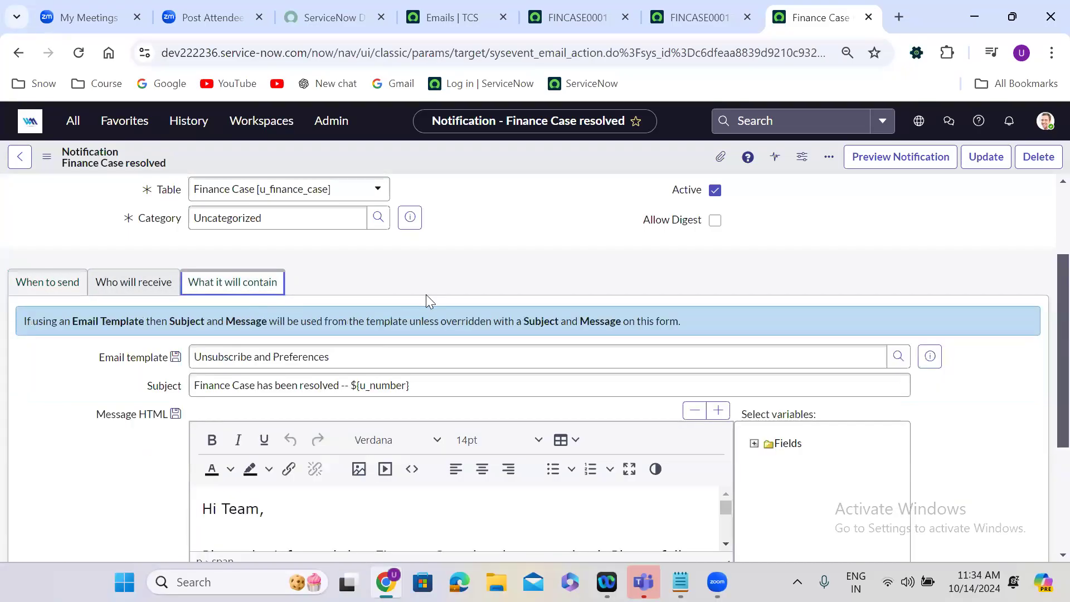
{"action": "double_click", "coordinate": [314, 385]}
{"action": "type", "text": "closed"}
{"action": "left_click", "coordinate": [134, 493]}
Replace "resolved" with "closed" in the message body, then insert the notification as a new record and stay on it.
{"action": "scroll", "coordinate": [134, 494], "scroll_direction": "down", "scroll_amount": 2}
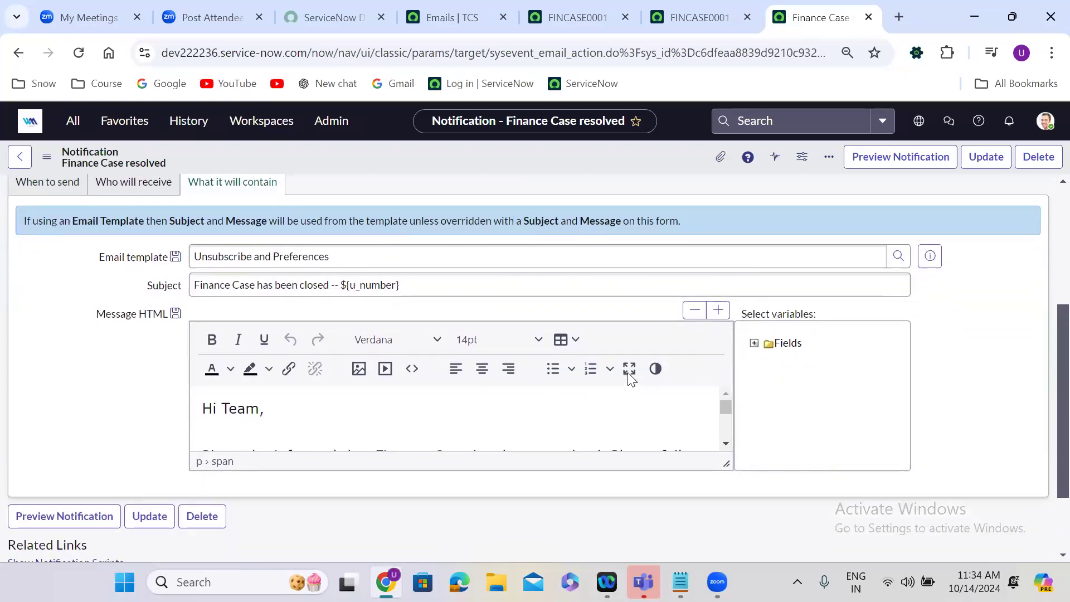
{"action": "left_click", "coordinate": [629, 370]}
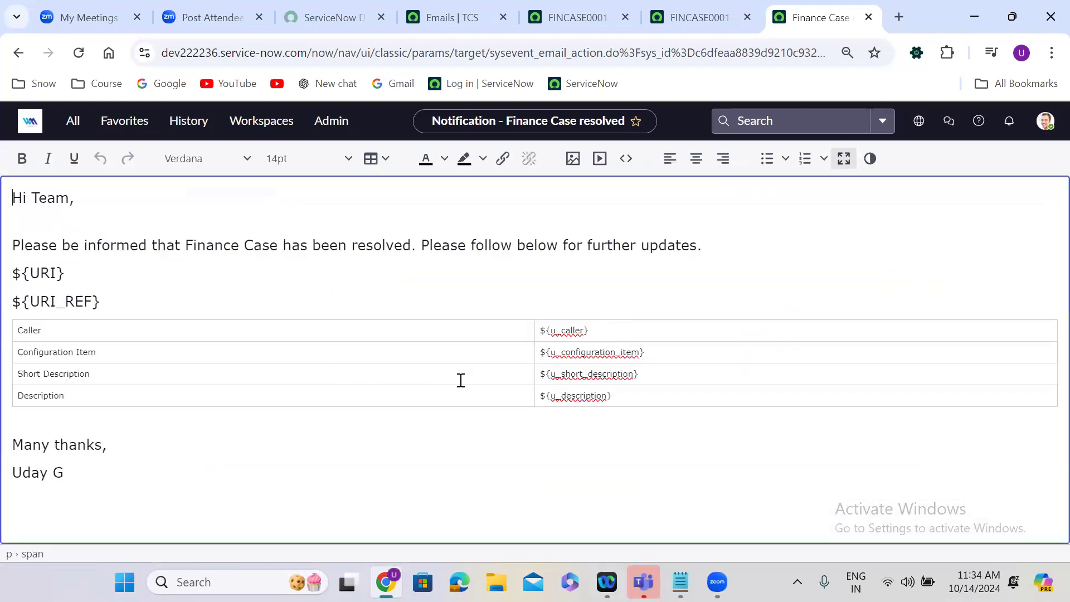
{"action": "double_click", "coordinate": [378, 245]}
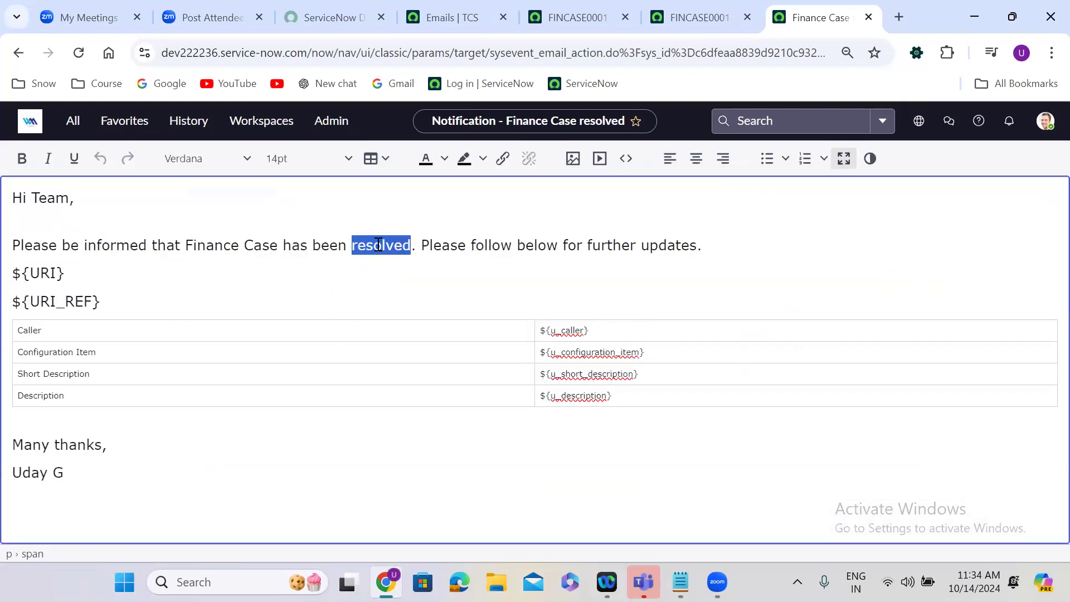
{"action": "type", "text": "closed"}
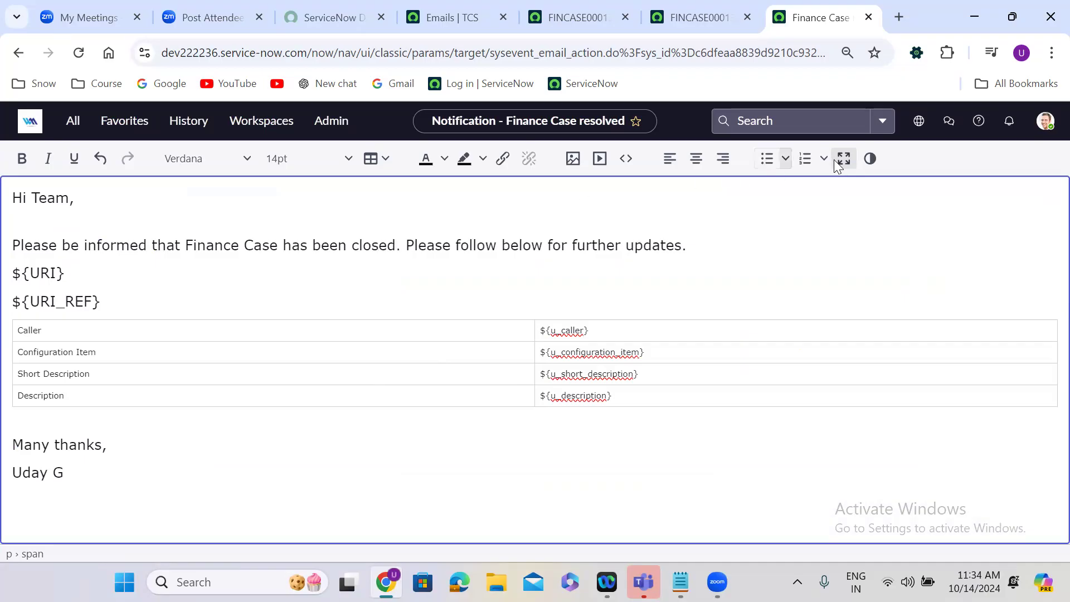
{"action": "left_click", "coordinate": [842, 159]}
{"action": "right_click", "coordinate": [495, 147]}
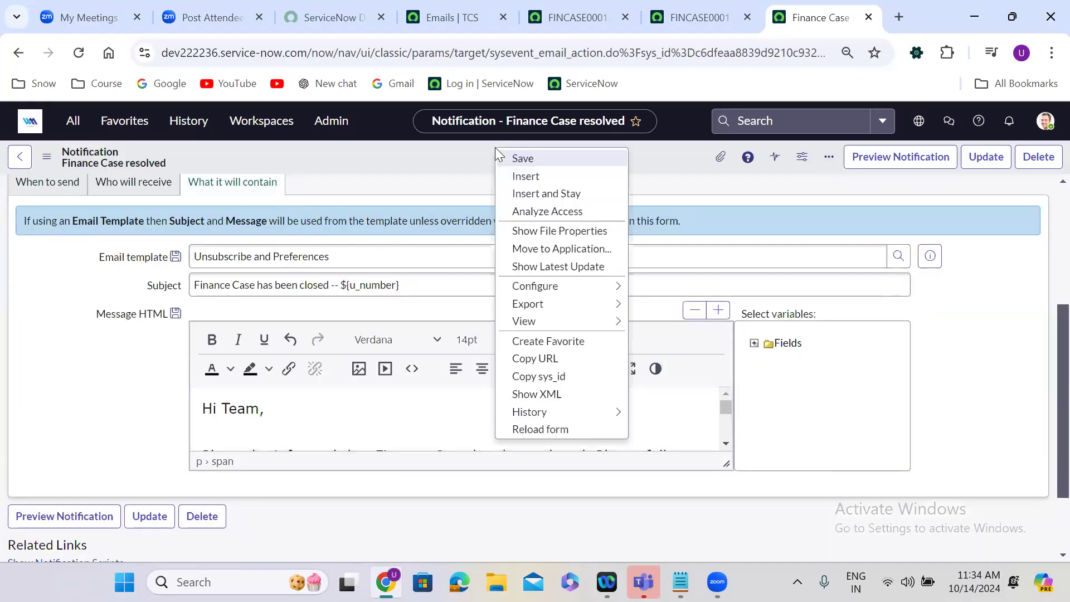
{"action": "left_click", "coordinate": [536, 194]}
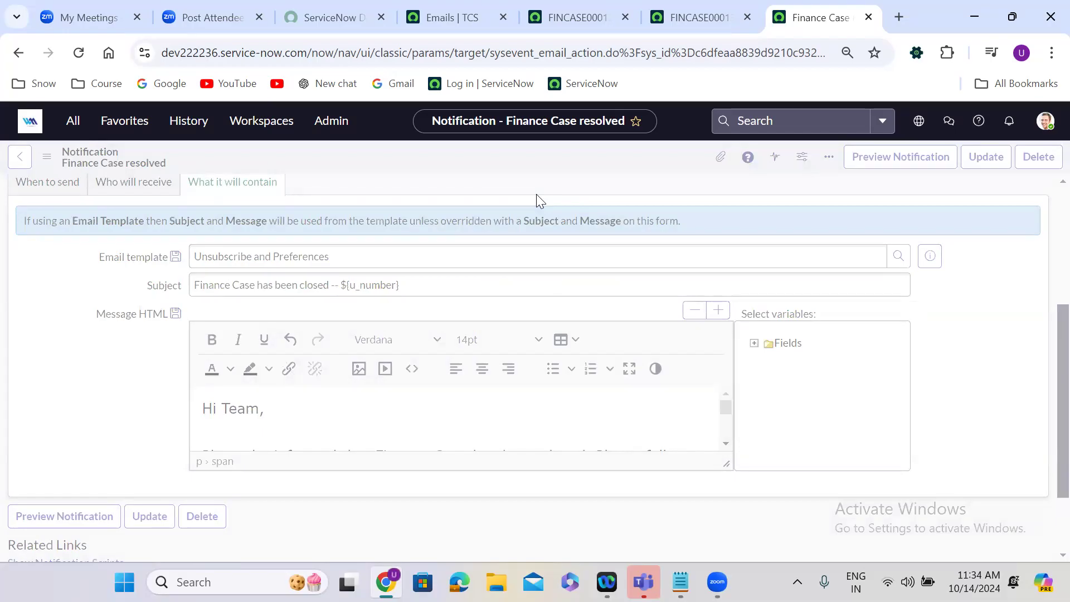
{"action": "left_click", "coordinate": [691, 17]}
{"action": "left_click", "coordinate": [282, 160]}
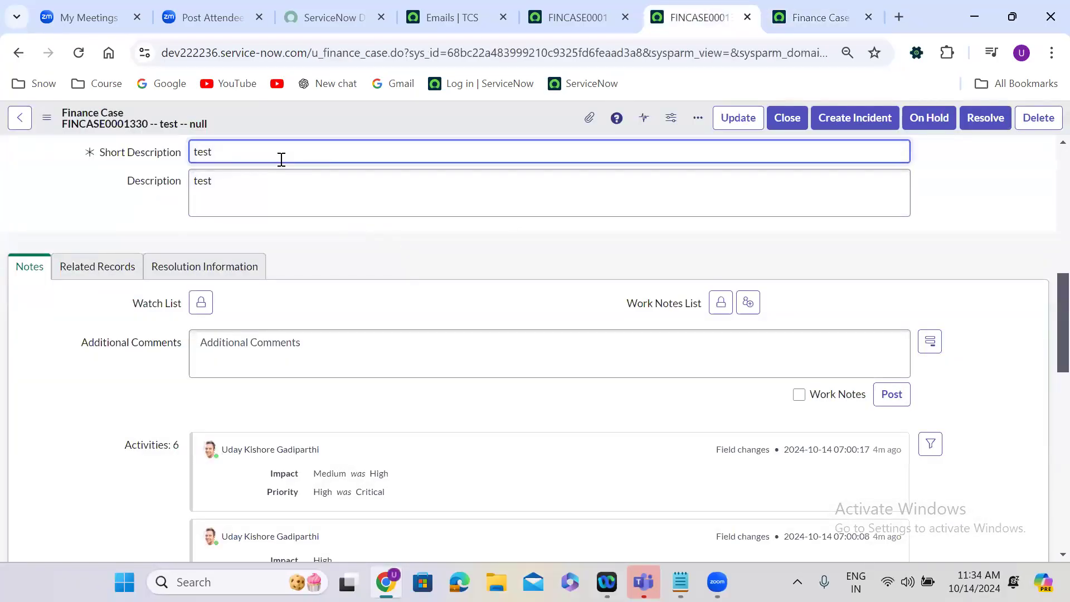
{"action": "left_click", "coordinate": [980, 206]}
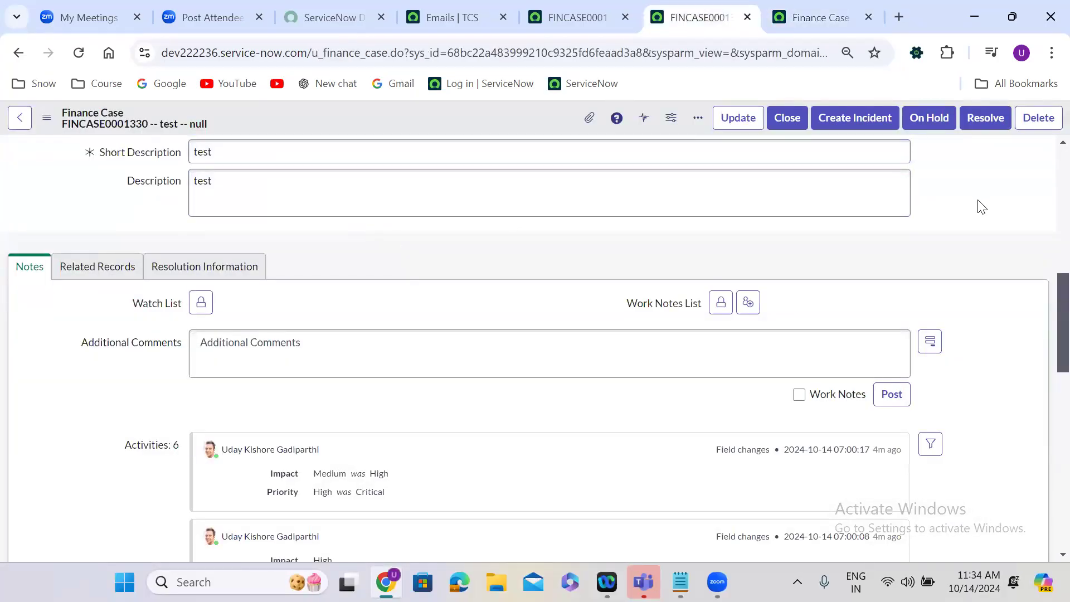
{"action": "scroll", "coordinate": [959, 209], "scroll_direction": "up", "scroll_amount": 2}
{"action": "scroll", "coordinate": [755, 215], "scroll_direction": "up", "scroll_amount": 3}
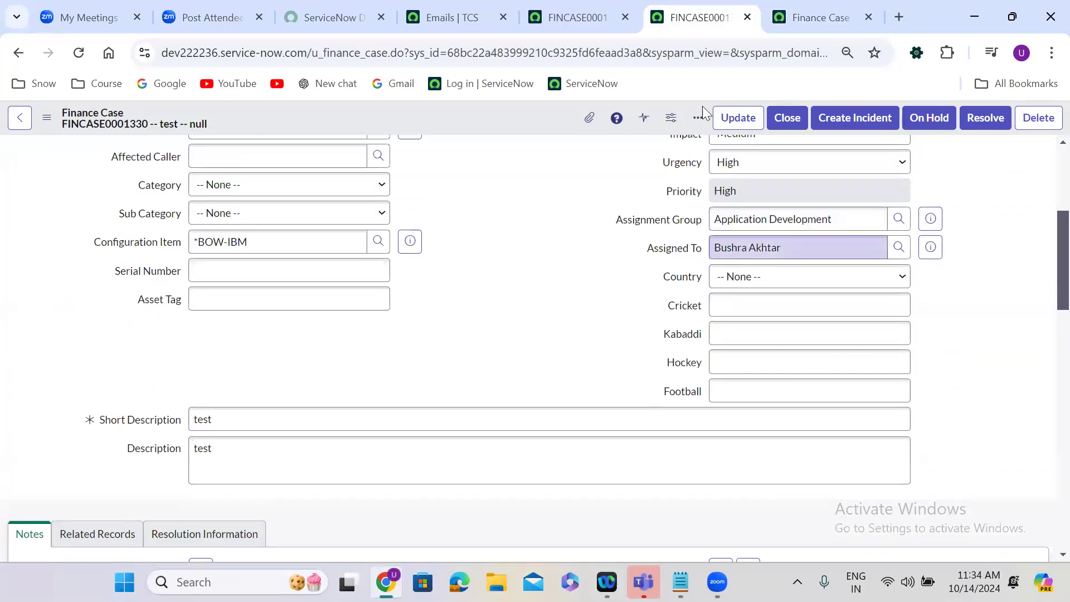
Change the newly inserted notification's name to "Finance Case SD Changes".
{"action": "left_click", "coordinate": [813, 8]}
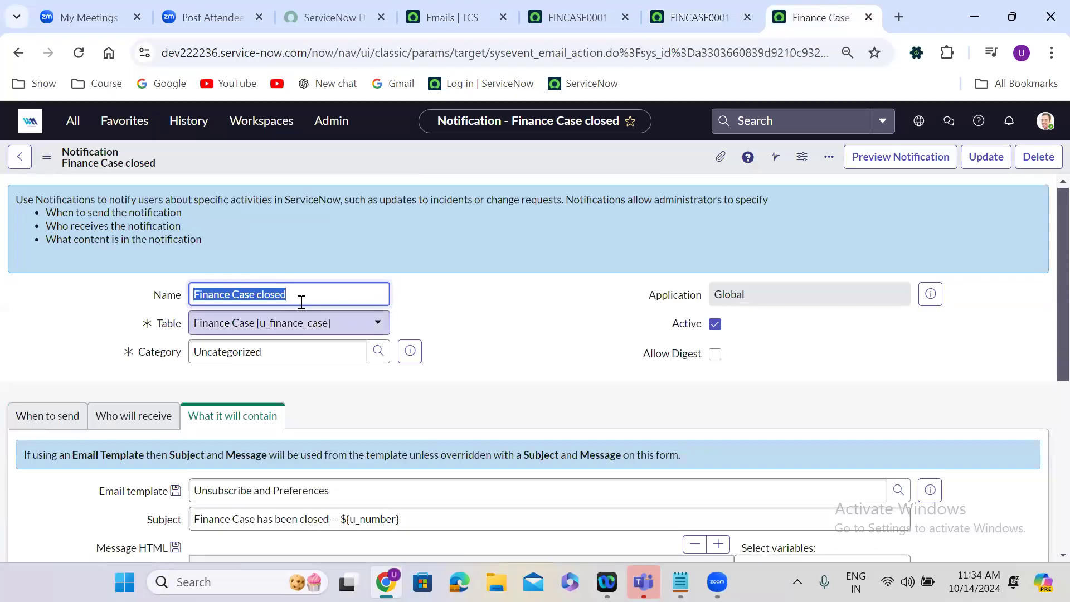
{"action": "double_click", "coordinate": [298, 298]}
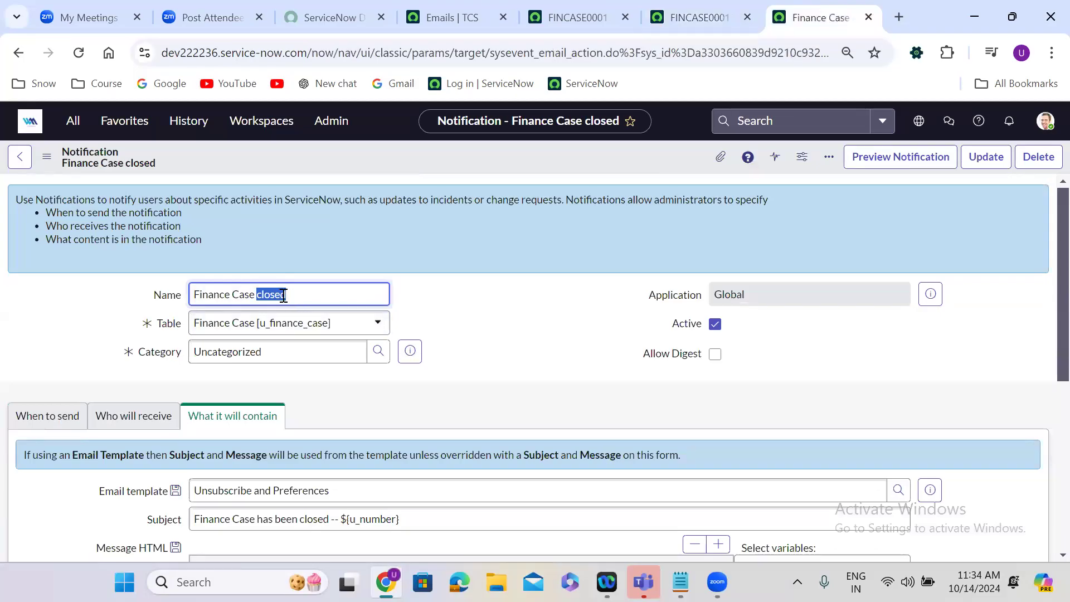
{"action": "type", "text": "Sd"}
{"action": "key", "text": "BackSpace"}
{"action": "type", "text": "D Cl"}
{"action": "type", "text": "a"}
{"action": "type", "text": "nges"}
Replace the State send condition with Short Description changes.
{"action": "scroll", "coordinate": [465, 331], "scroll_direction": "down", "scroll_amount": 3}
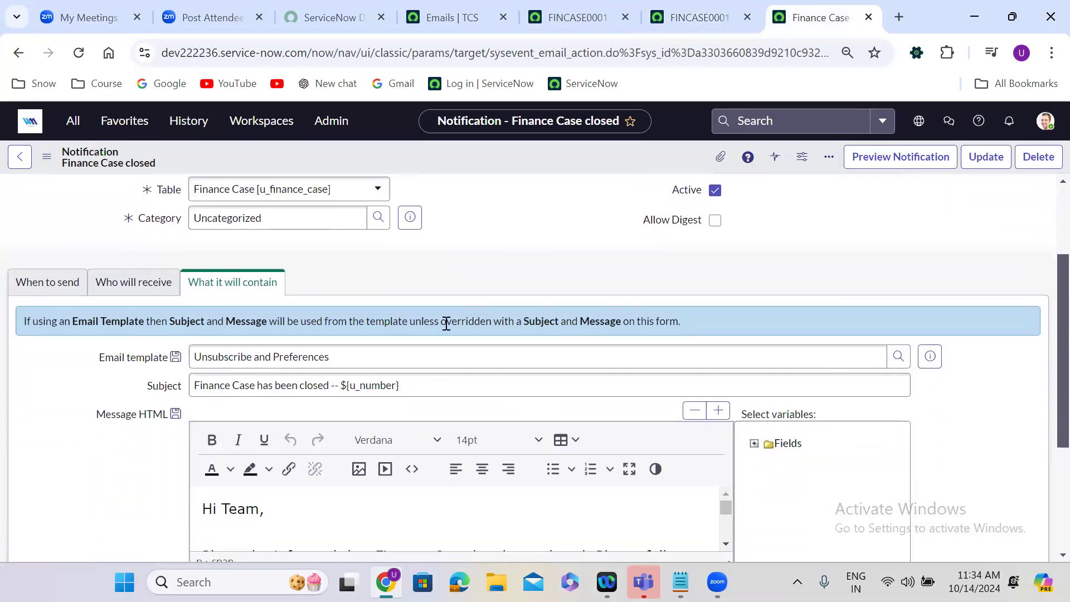
{"action": "left_click", "coordinate": [49, 284]}
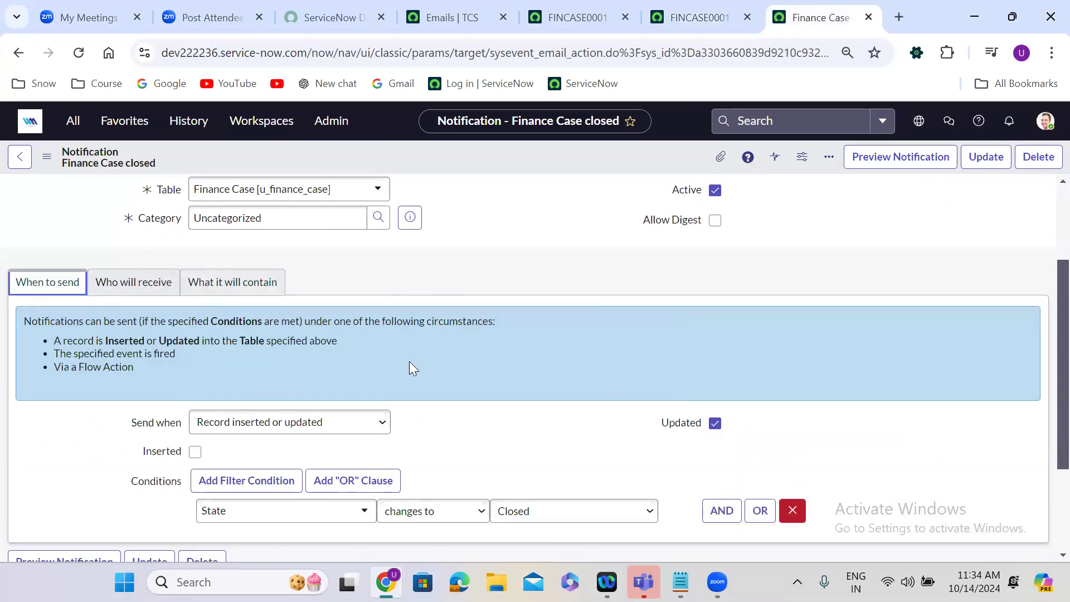
{"action": "scroll", "coordinate": [411, 365], "scroll_direction": "down", "scroll_amount": 2}
{"action": "scroll", "coordinate": [413, 369], "scroll_direction": "down", "scroll_amount": 1}
{"action": "left_click", "coordinate": [237, 383]}
{"action": "type", "text": "short"}
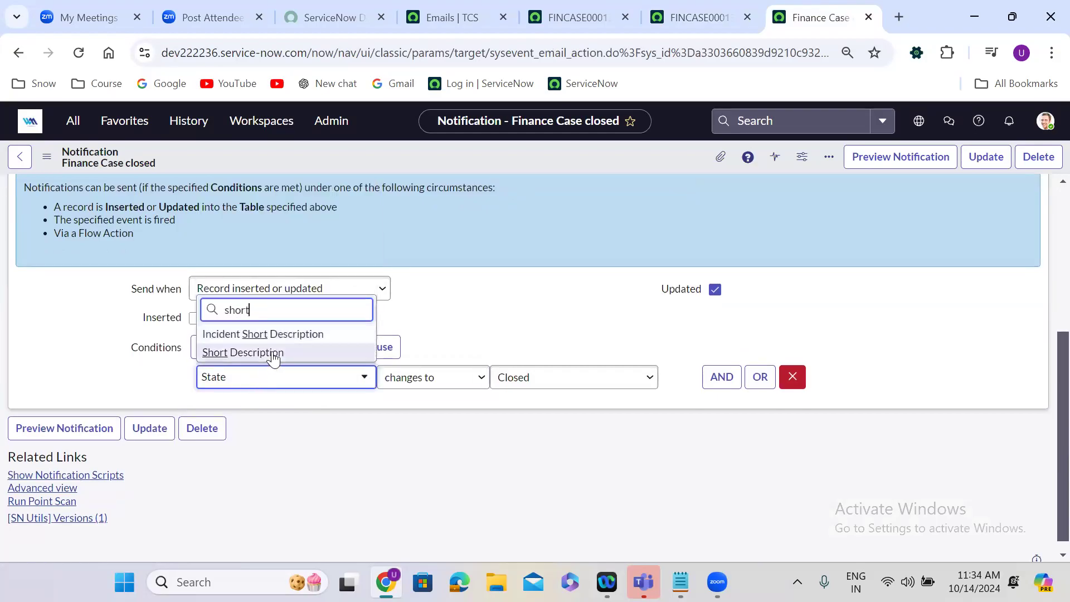
{"action": "left_click", "coordinate": [275, 355]}
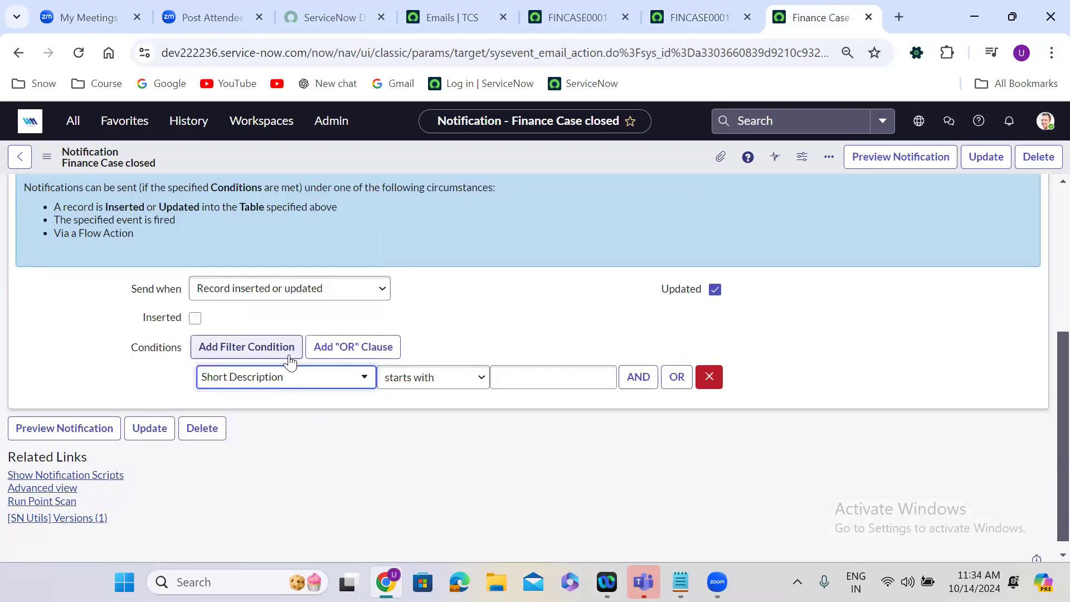
{"action": "left_click", "coordinate": [415, 390]}
{"action": "scroll", "coordinate": [463, 312], "scroll_direction": "down", "scroll_amount": 1}
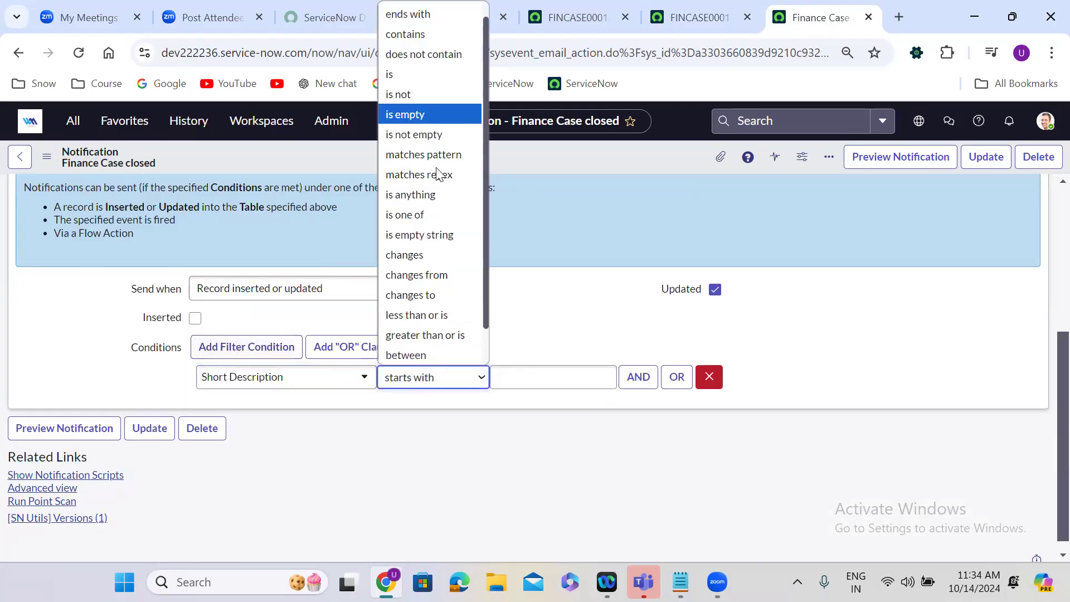
{"action": "left_click", "coordinate": [437, 262]}
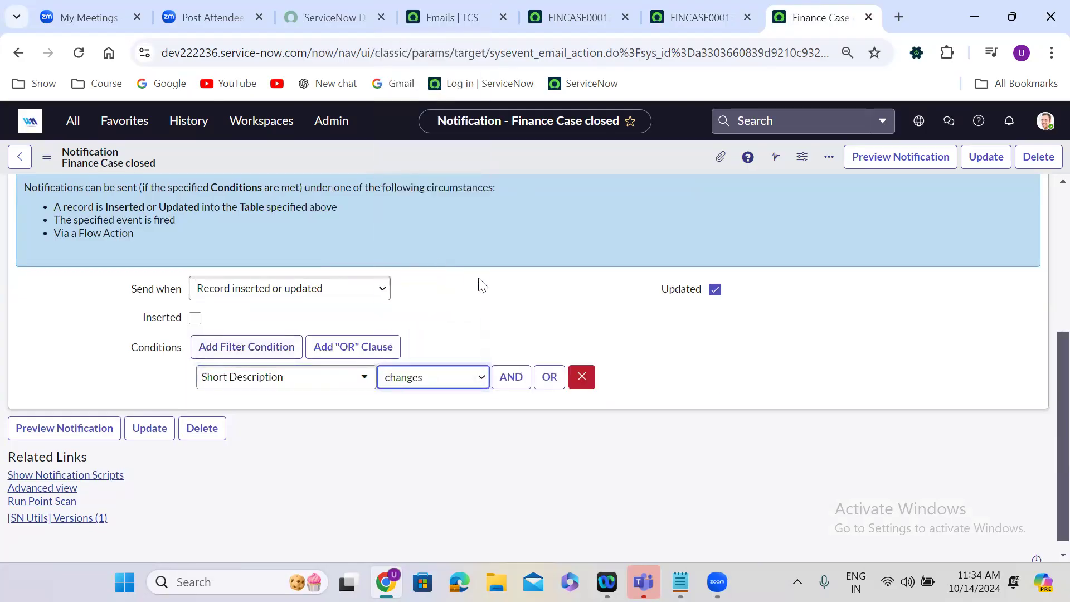
Remove Assignment Group and Caller from the selected recipient fields, keeping only Assigned To, and lock the list.
{"action": "scroll", "coordinate": [478, 282], "scroll_direction": "up", "scroll_amount": 1}
{"action": "left_click", "coordinate": [127, 213]}
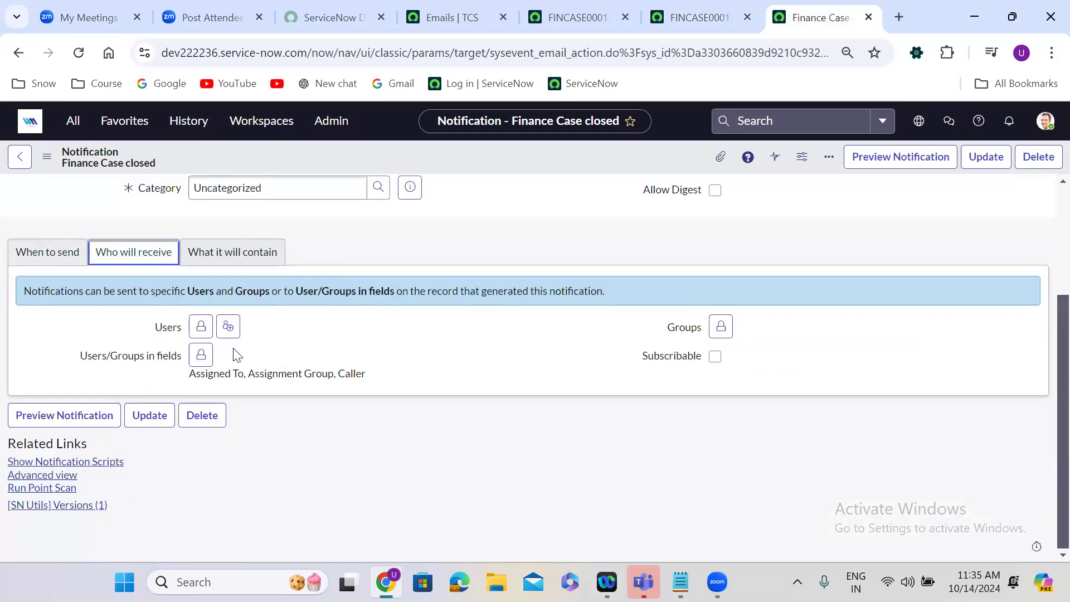
{"action": "left_click", "coordinate": [201, 354]}
{"action": "double_click", "coordinate": [418, 384]}
{"action": "double_click", "coordinate": [418, 385]}
{"action": "left_click", "coordinate": [493, 371]}
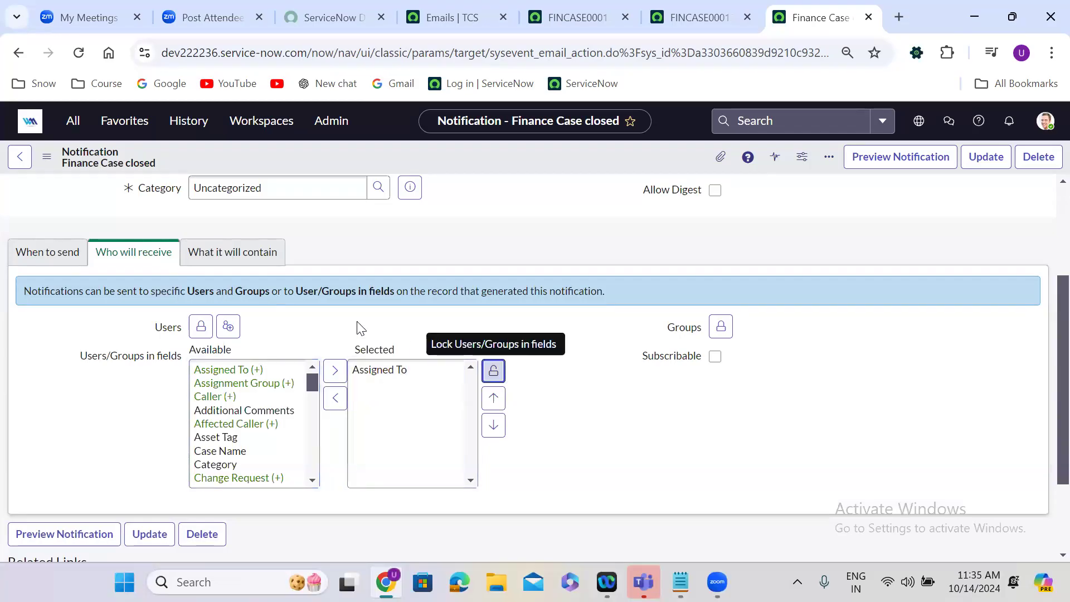
Change the email subject to "Finance Case has been updated -- ${u_number}".
{"action": "left_click", "coordinate": [232, 254]}
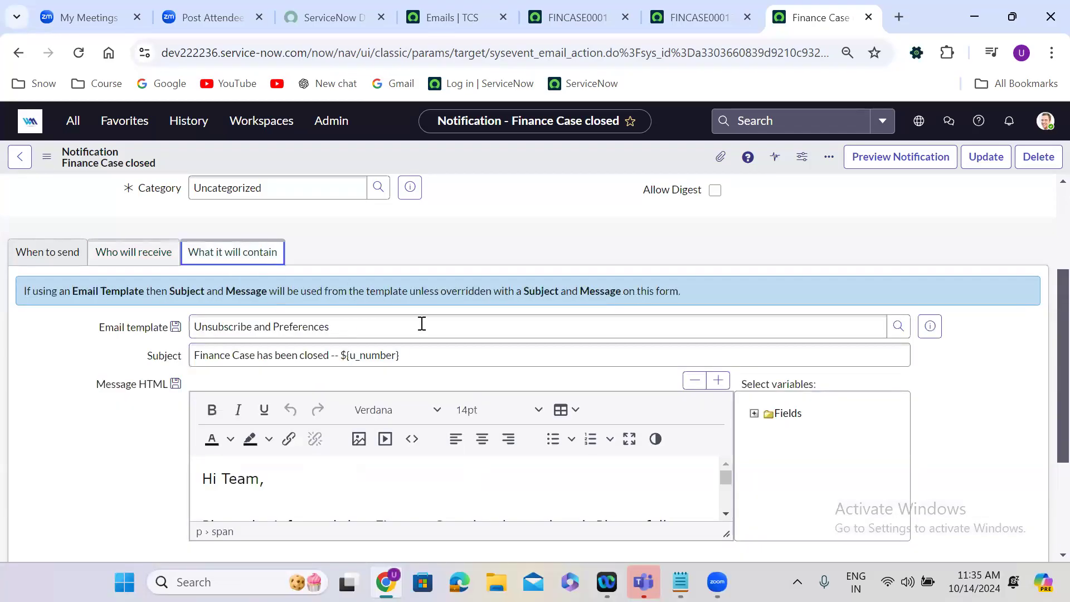
{"action": "double_click", "coordinate": [308, 355]}
{"action": "type", "text": "up"}
{"action": "type", "text": "dated"}
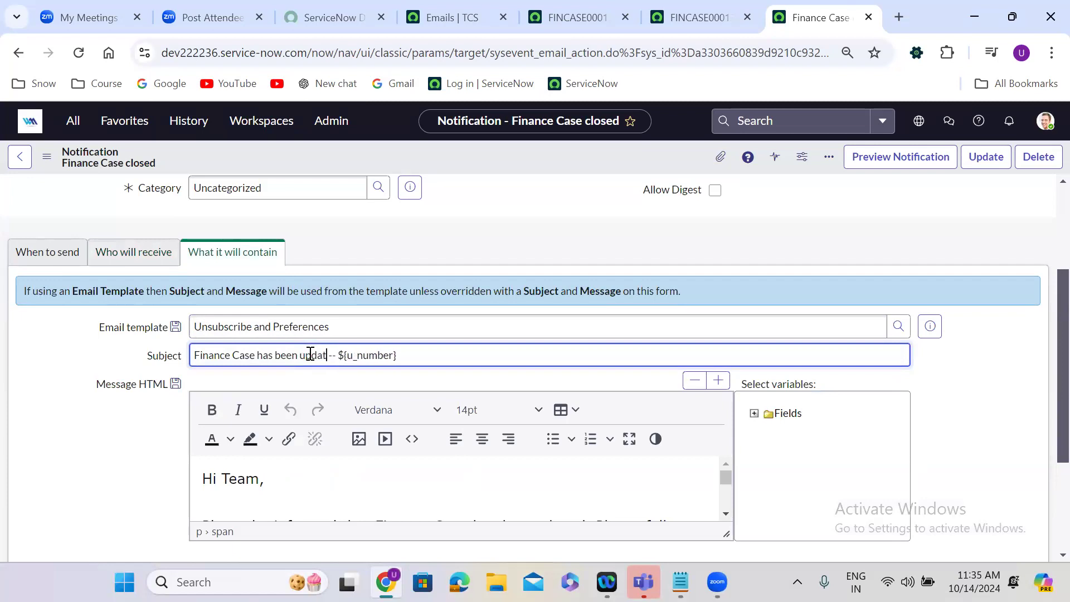
Replace "closed" with "updated" in the notification's message body, and insert the notification as a new record while staying on it.
{"action": "left_click", "coordinate": [158, 495]}
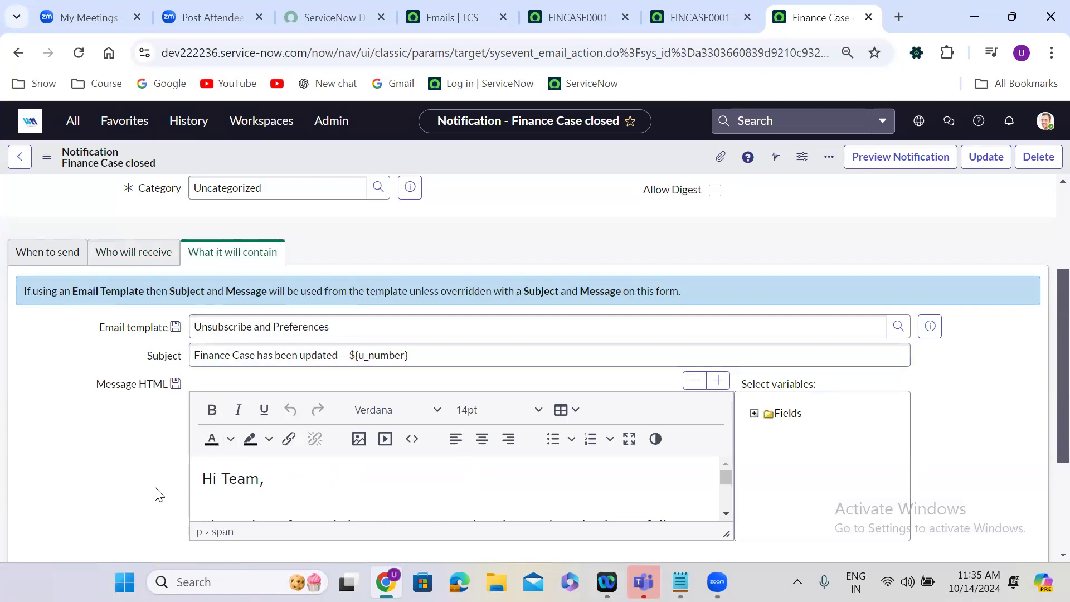
{"action": "scroll", "coordinate": [155, 491], "scroll_direction": "down", "scroll_amount": 2}
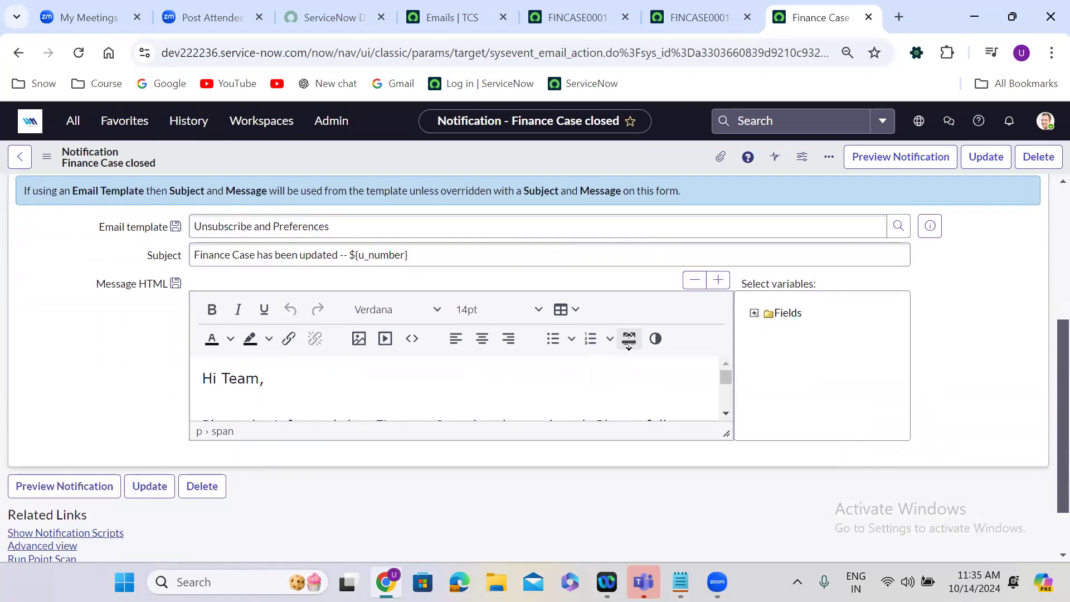
{"action": "left_click", "coordinate": [629, 340]}
{"action": "double_click", "coordinate": [373, 247]}
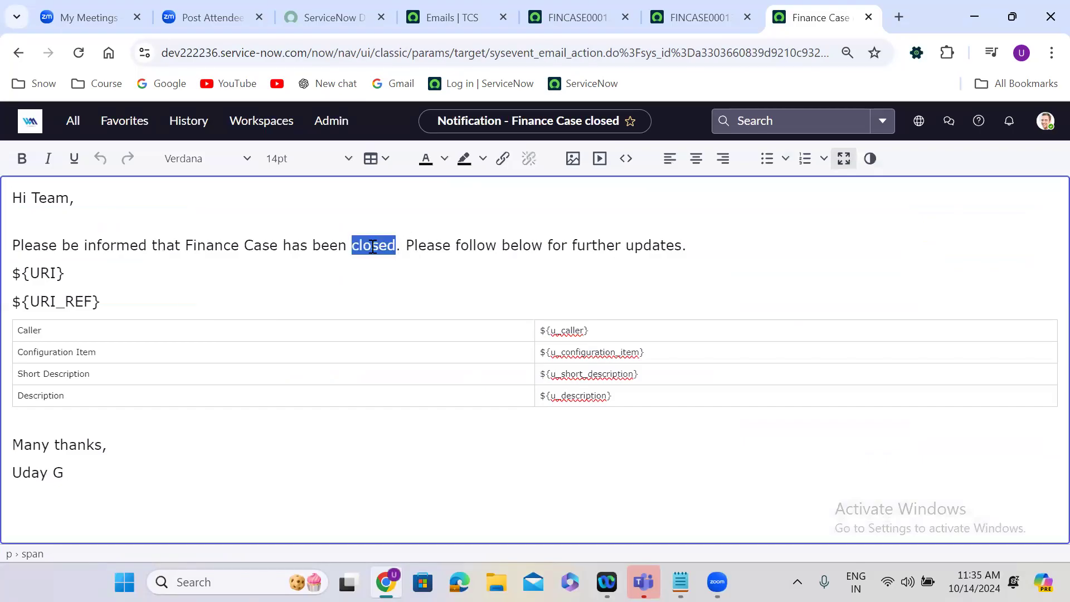
{"action": "type", "text": "updated"}
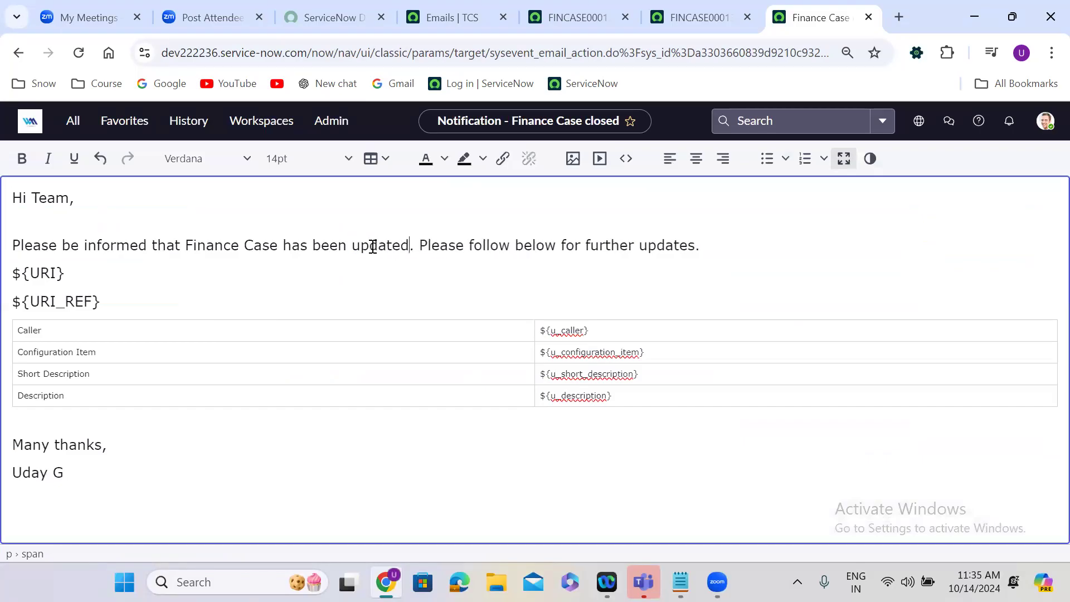
{"action": "left_click", "coordinate": [837, 162]}
{"action": "right_click", "coordinate": [469, 149]}
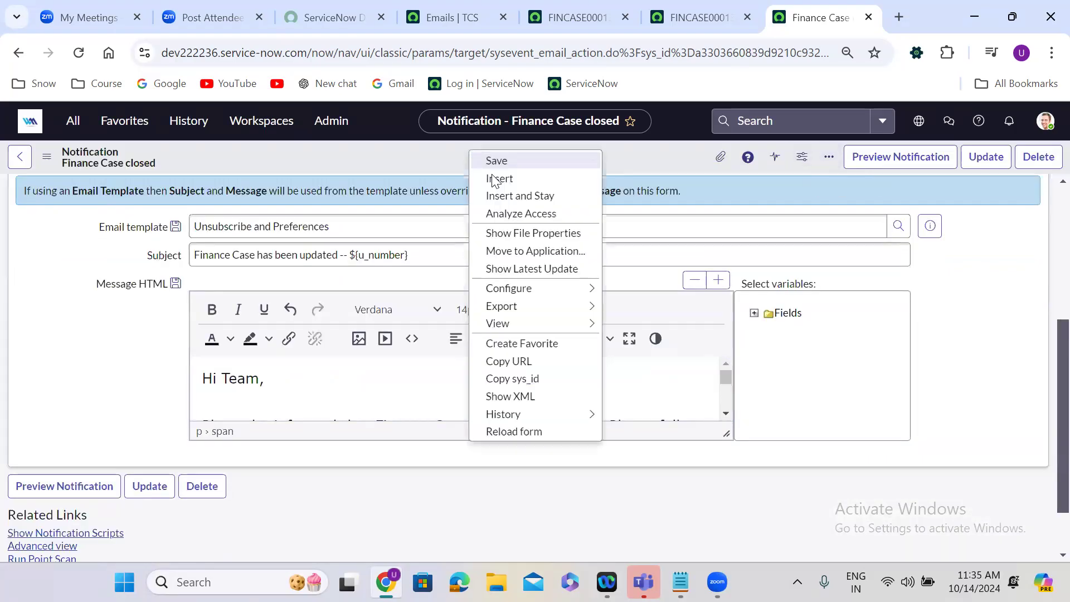
{"action": "left_click", "coordinate": [505, 196]}
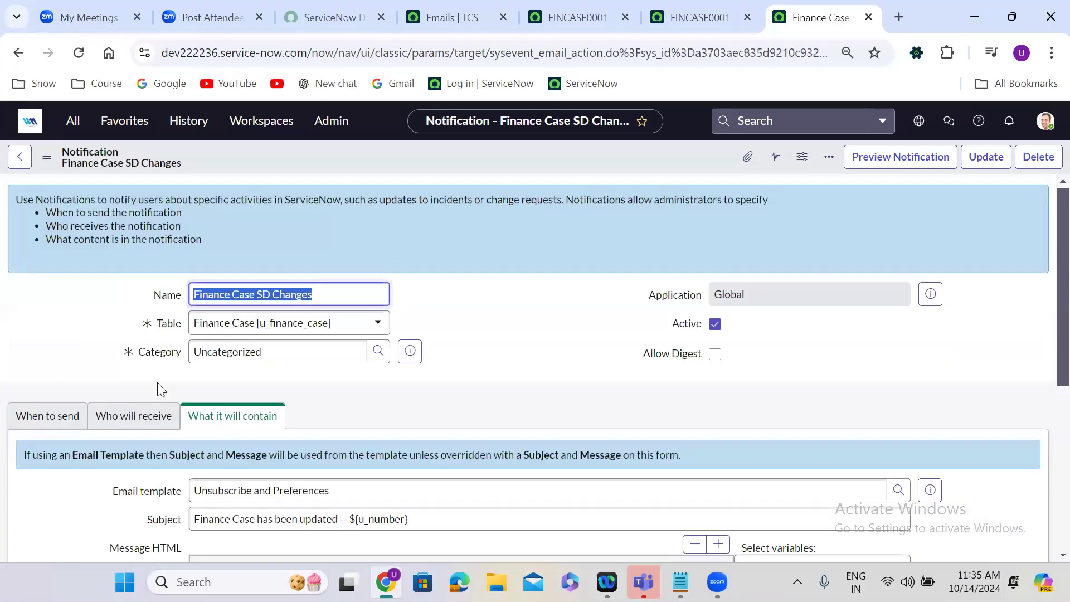
Review the send conditions of the Finance Case SD Changes notification.
{"action": "left_click", "coordinate": [56, 423]}
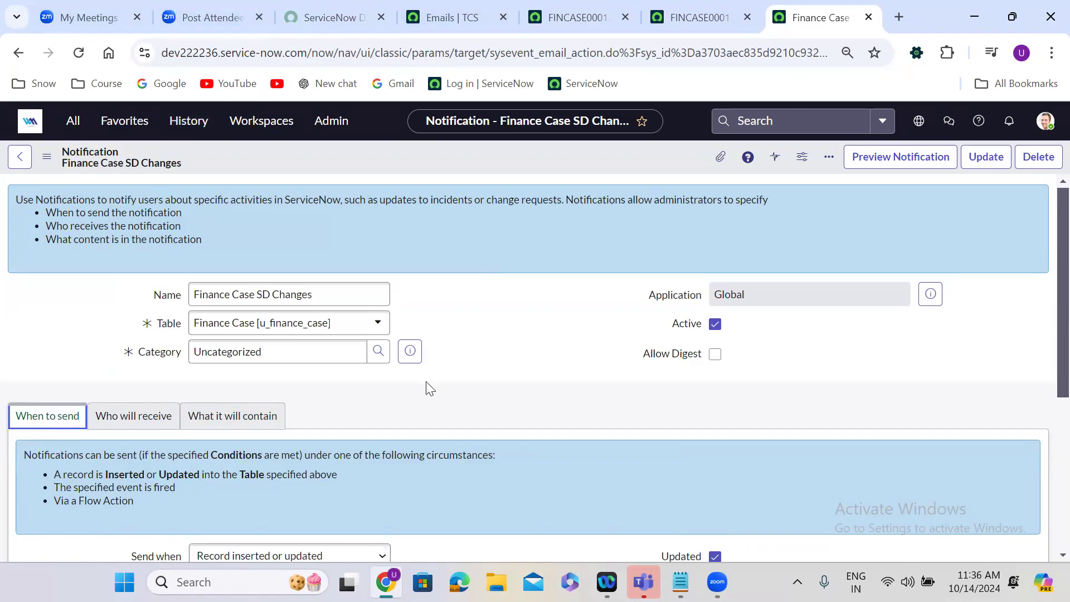
{"action": "scroll", "coordinate": [427, 383], "scroll_direction": "down", "scroll_amount": 1}
{"action": "scroll", "coordinate": [427, 383], "scroll_direction": "down", "scroll_amount": 3}
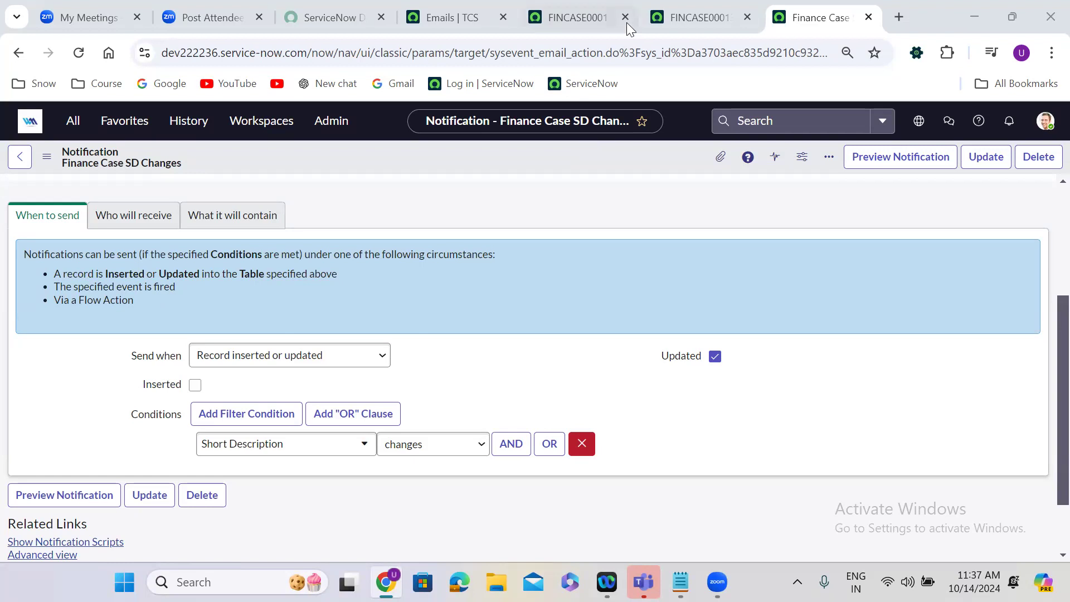
Open the business rules configured for the Finance Case table from the open case and start a new rule.
{"action": "left_click", "coordinate": [704, 14]}
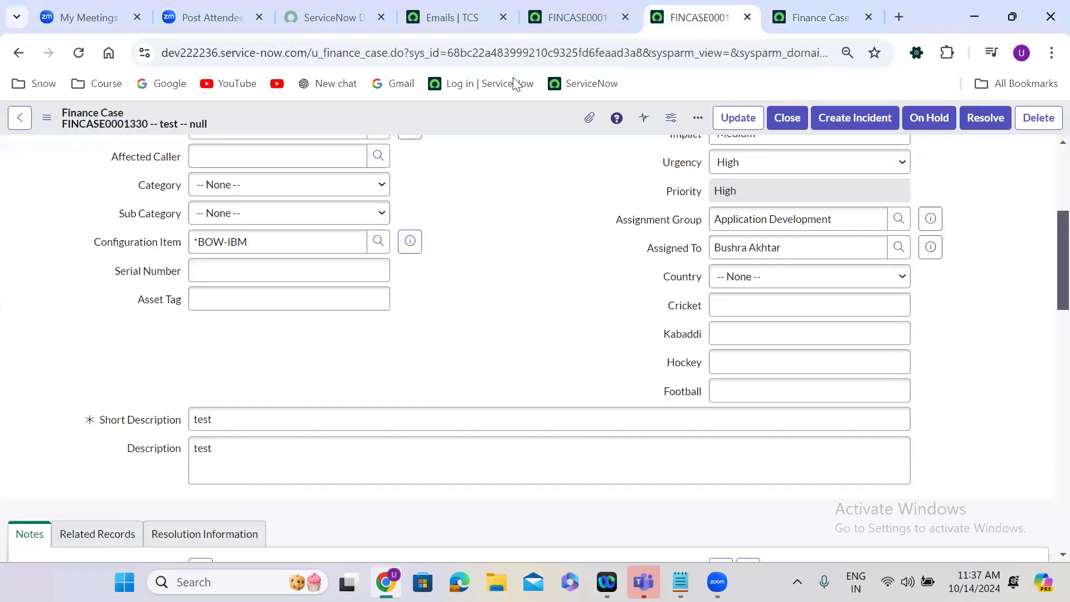
{"action": "right_click", "coordinate": [431, 114]}
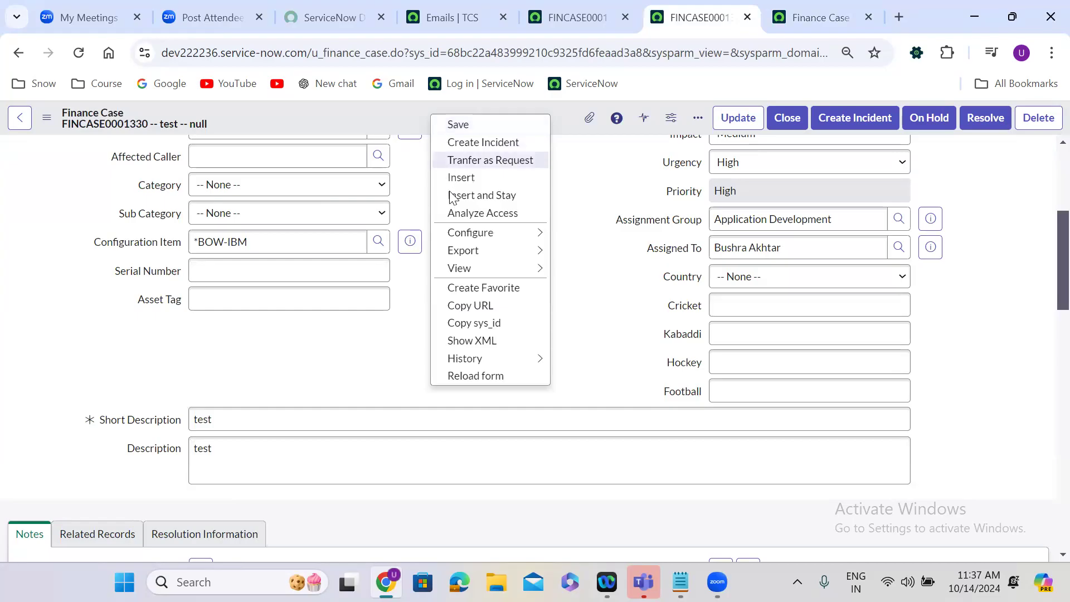
{"action": "mouse_move", "coordinate": [508, 235]}
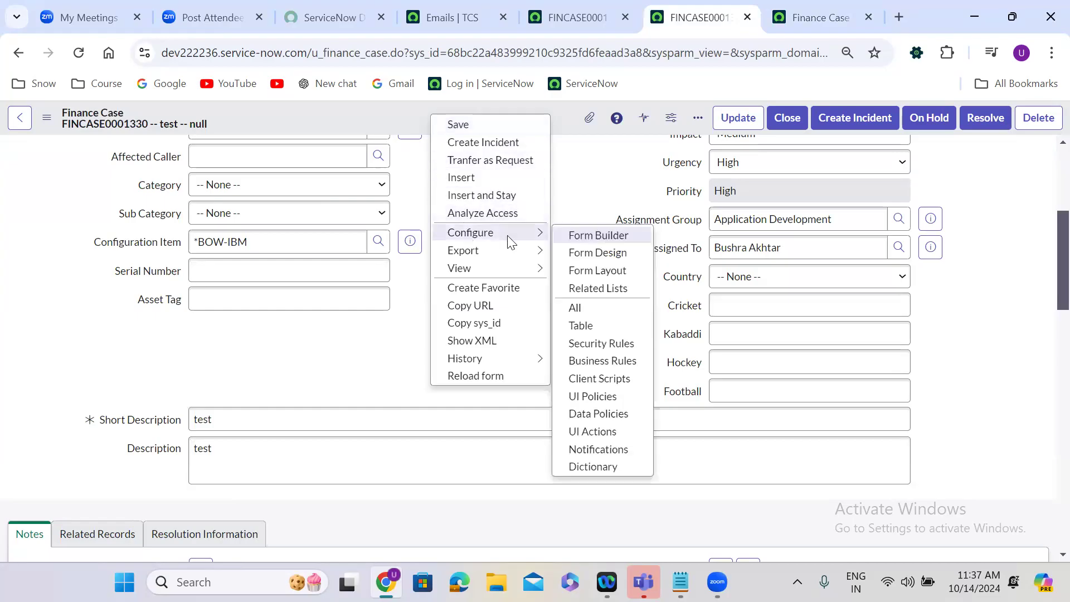
{"action": "left_click", "coordinate": [618, 362]}
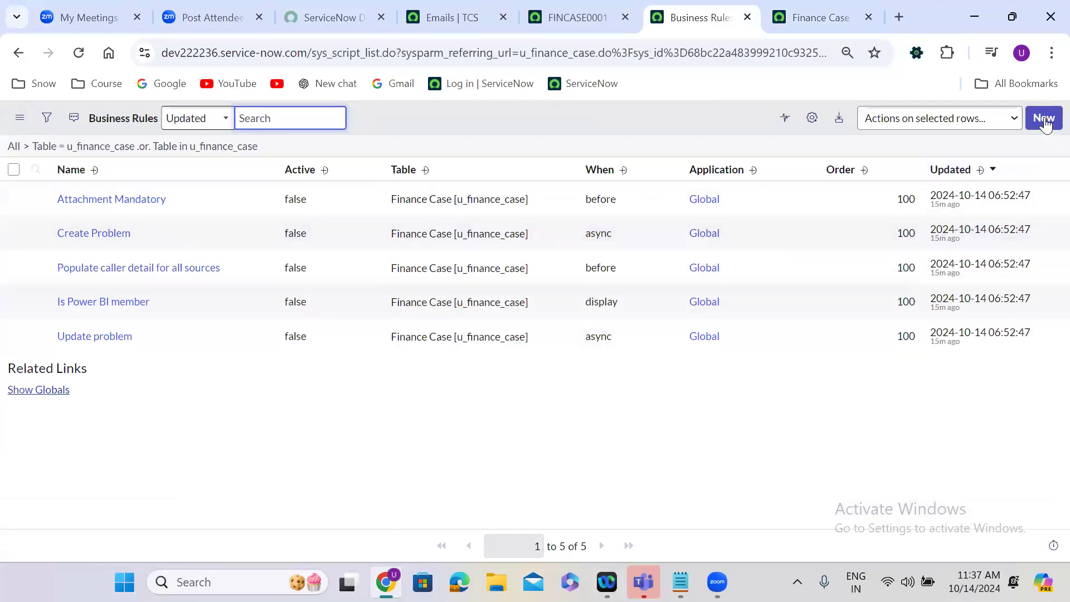
{"action": "left_click", "coordinate": [1045, 117]}
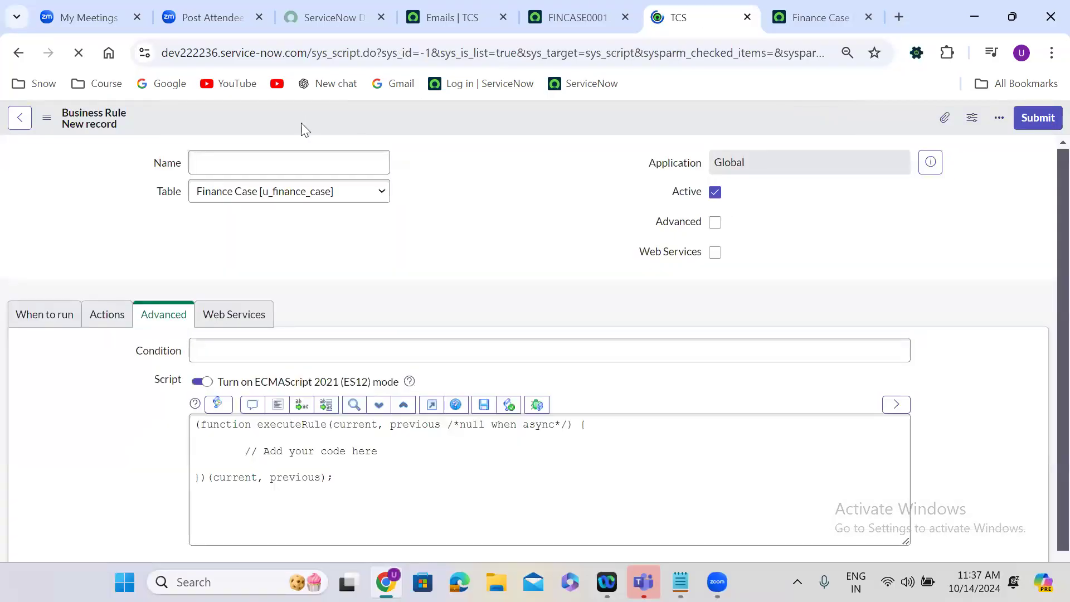
Name the new business rule "When finance Case deleted".
{"action": "type", "text": "W"}
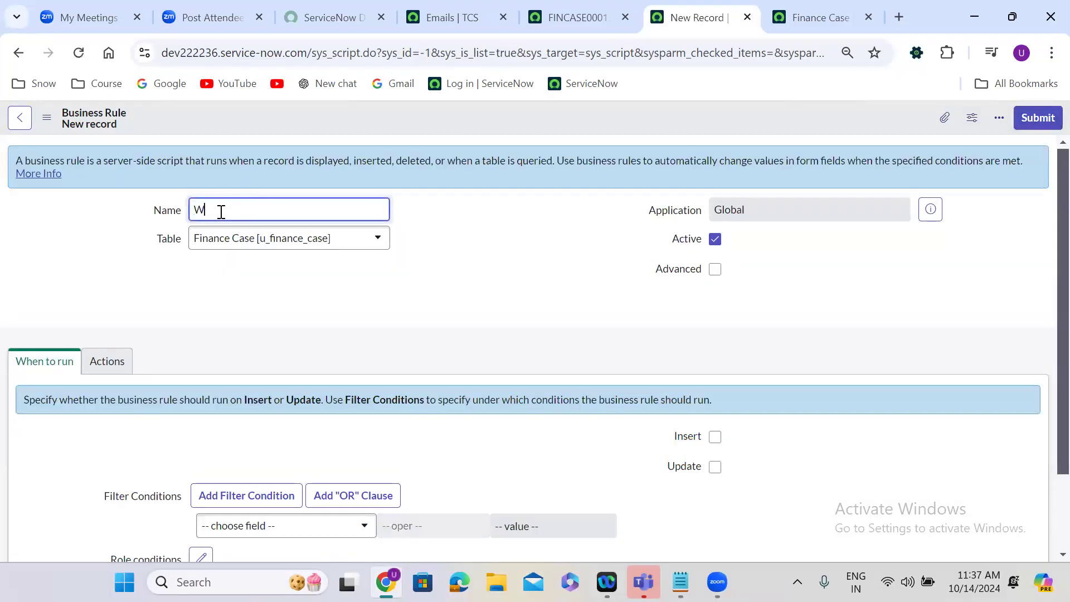
{"action": "type", "text": "hen fi"}
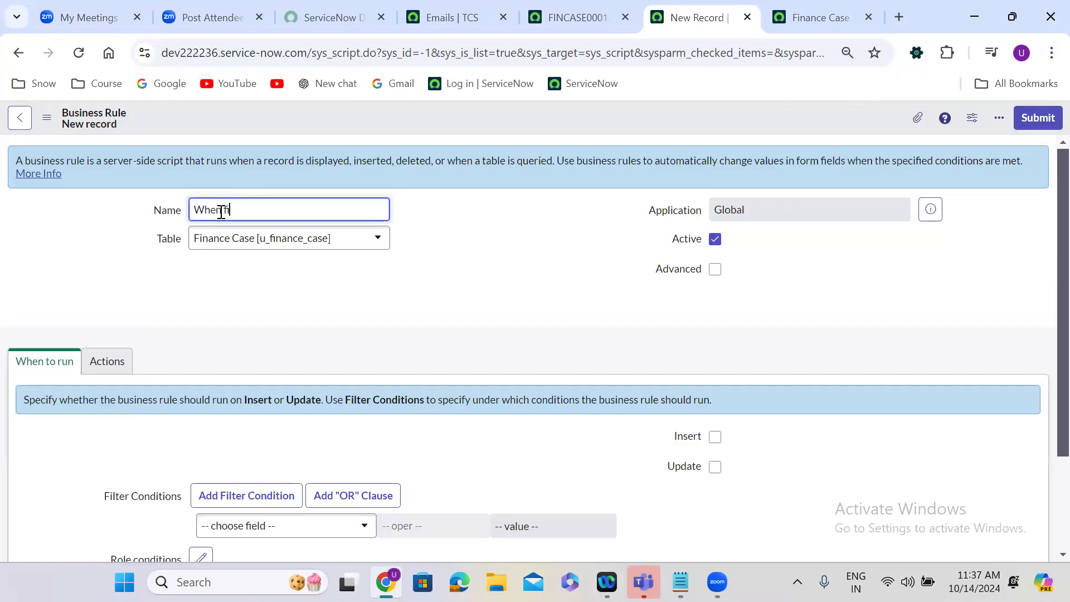
{"action": "type", "text": "nance Case deleted"}
{"action": "left_click", "coordinate": [383, 286]}
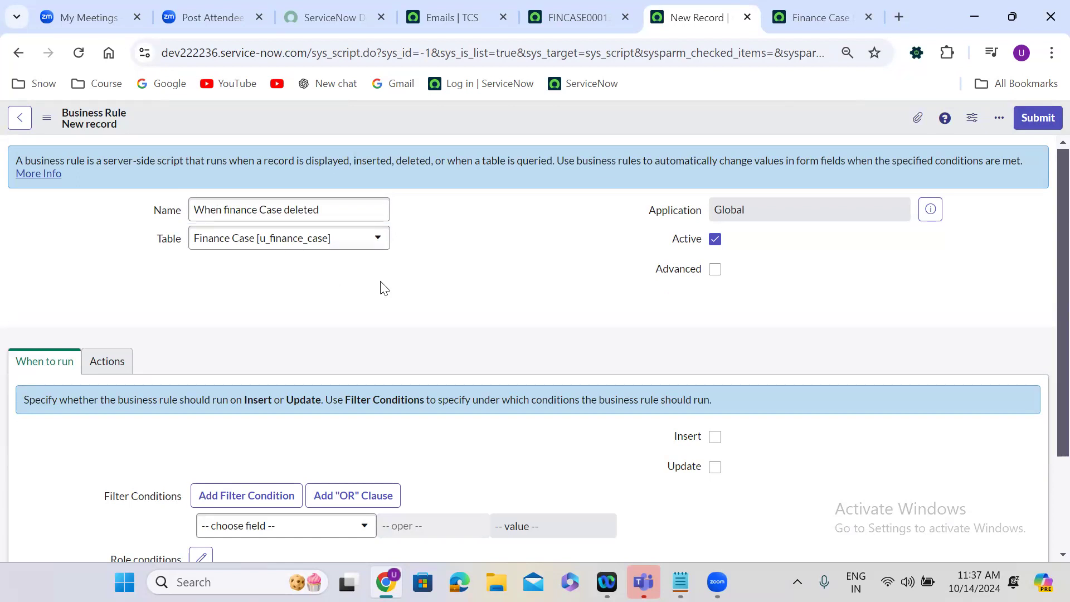
Enable the rule's Advanced option and set it to run before Delete.
{"action": "scroll", "coordinate": [383, 288], "scroll_direction": "down", "scroll_amount": 1}
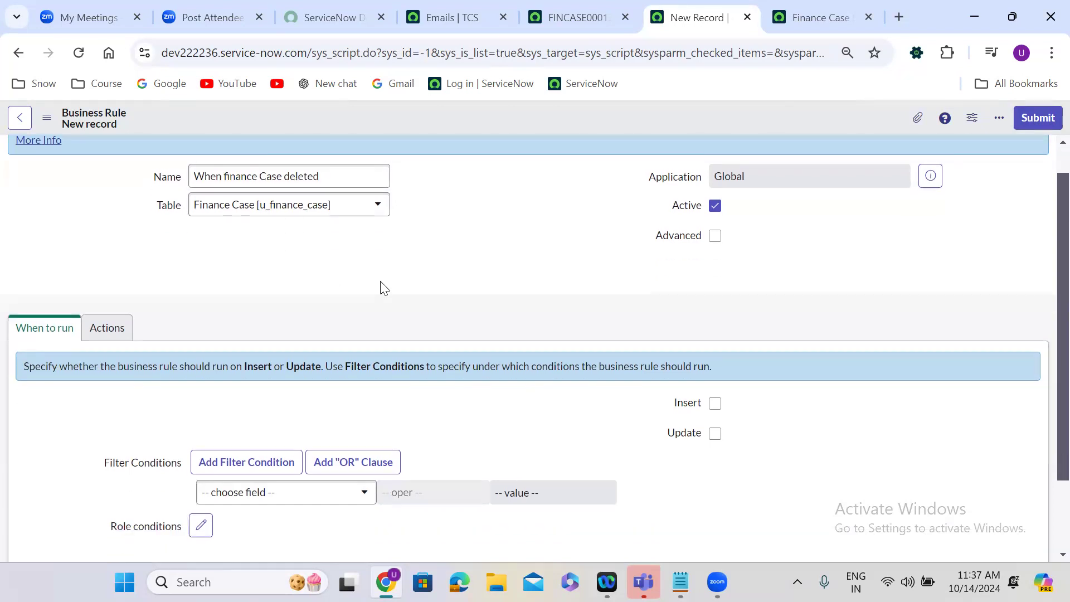
{"action": "left_click", "coordinate": [715, 236]}
{"action": "scroll", "coordinate": [549, 314], "scroll_direction": "down", "scroll_amount": 3}
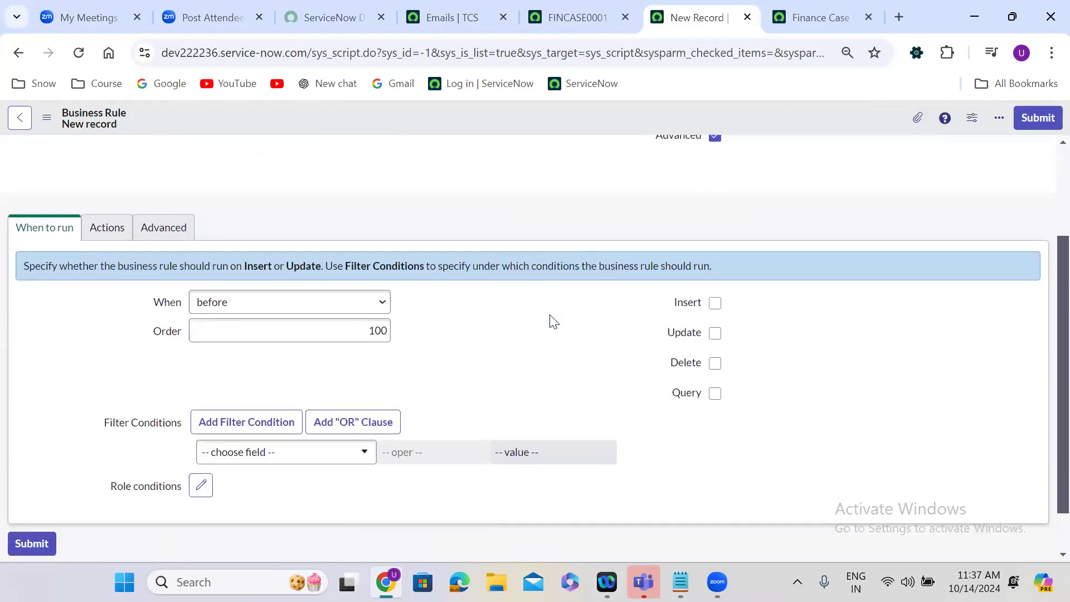
{"action": "left_click", "coordinate": [716, 331]}
{"action": "left_click", "coordinate": [222, 269]}
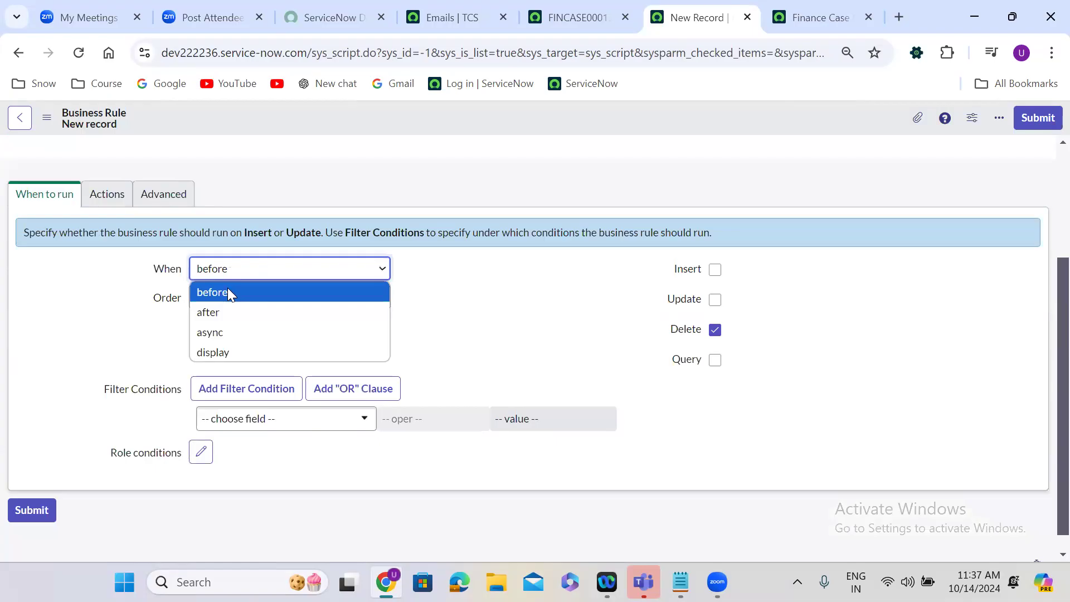
{"action": "left_click", "coordinate": [228, 290]}
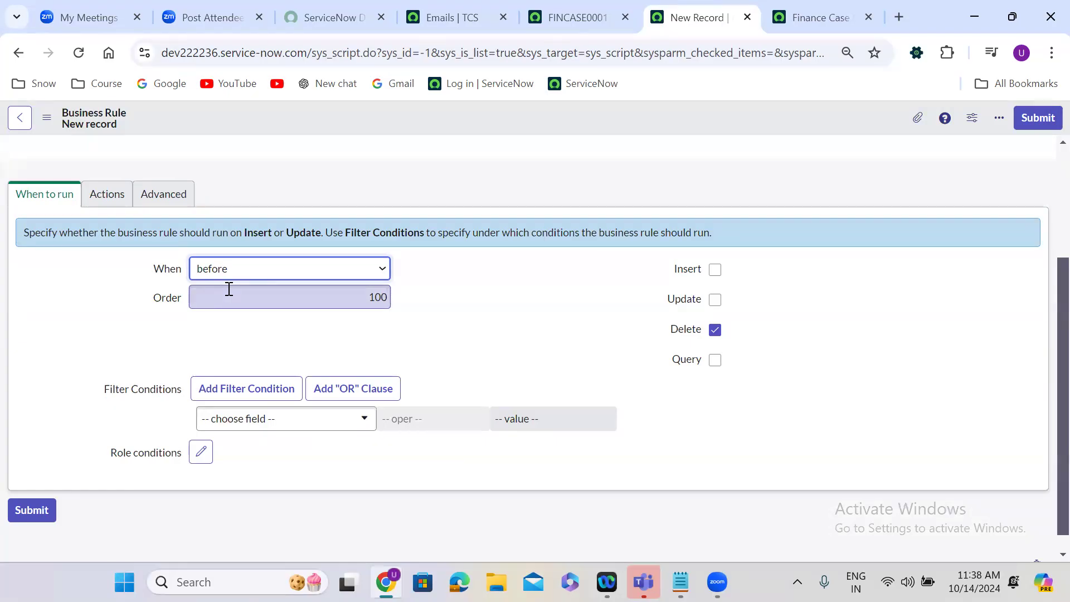
{"action": "left_click", "coordinate": [322, 349]}
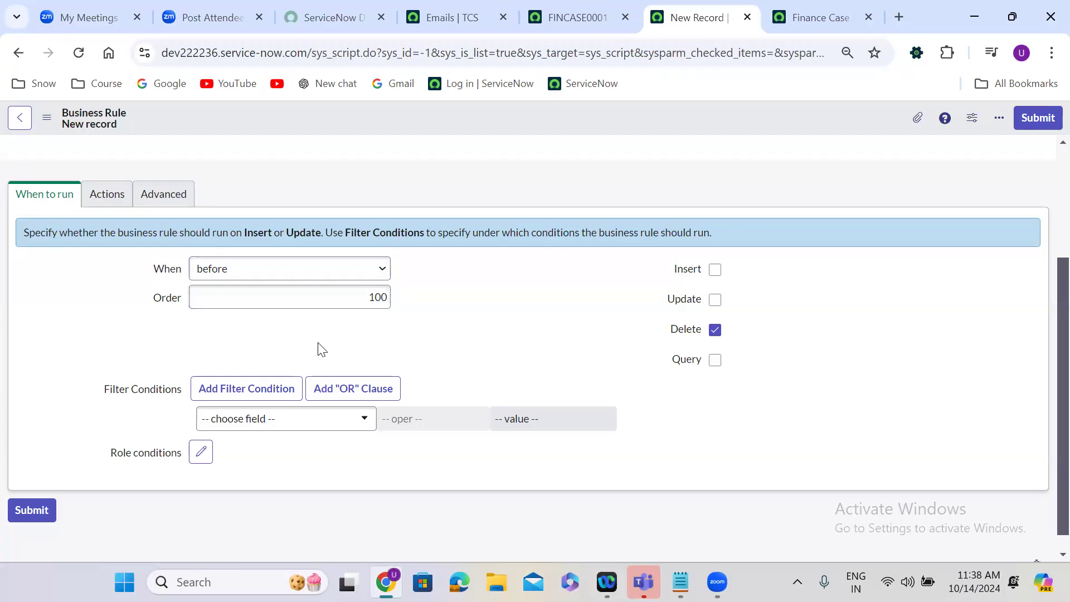
Clear the placeholder comment from the rule's script, leaving blank lines for code, and save the rule.
{"action": "scroll", "coordinate": [321, 349], "scroll_direction": "up", "scroll_amount": 1}
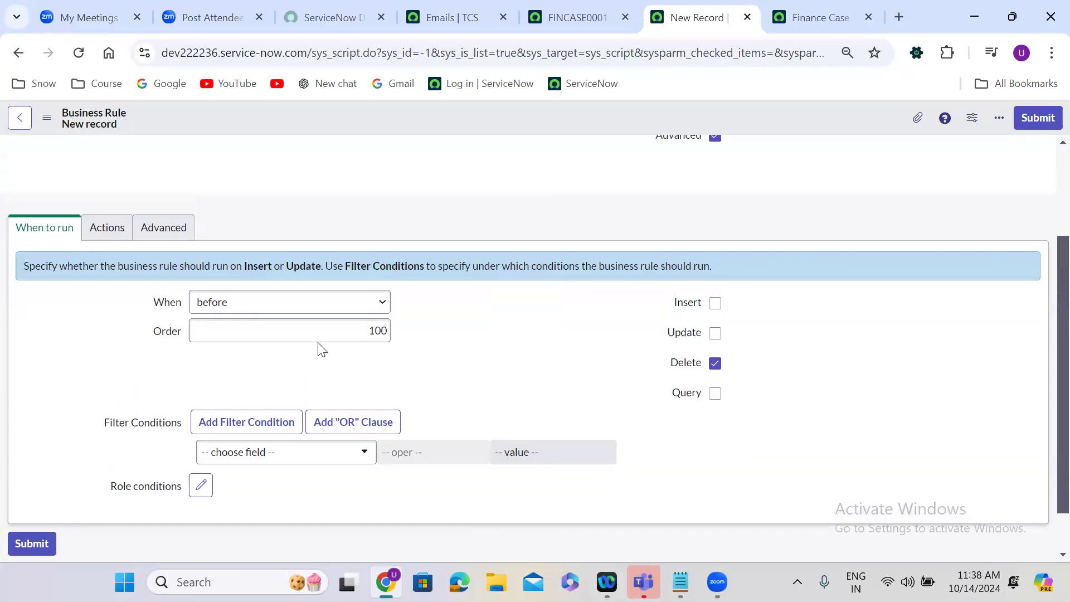
{"action": "left_click", "coordinate": [168, 237]}
{"action": "left_click_drag", "start_coordinate": [272, 363], "coordinate": [409, 362]}
{"action": "key", "text": "Return"}
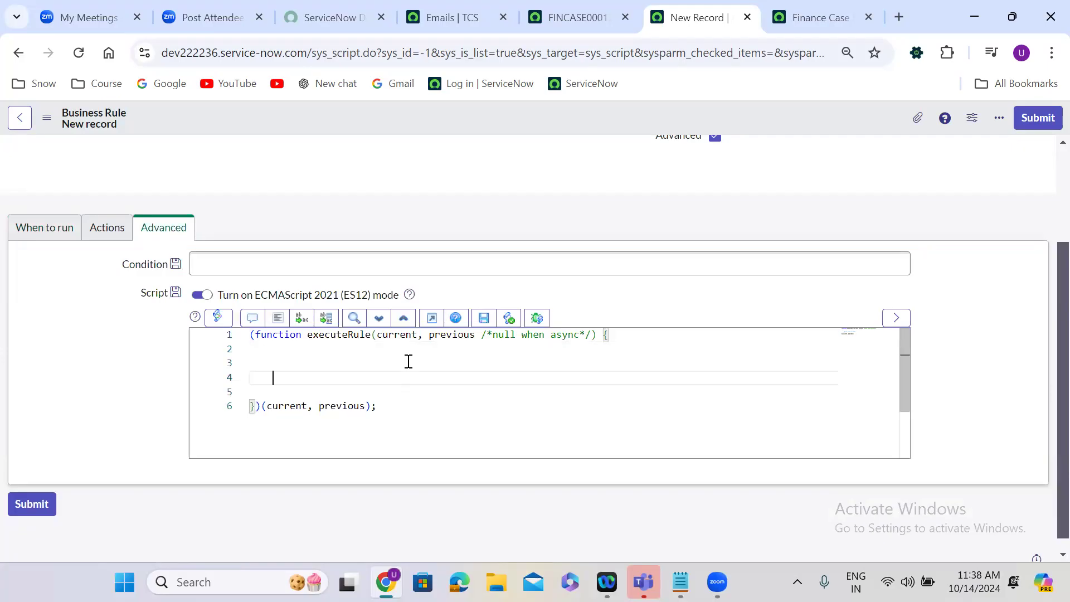
{"action": "right_click", "coordinate": [508, 118]}
{"action": "left_click", "coordinate": [531, 129]}
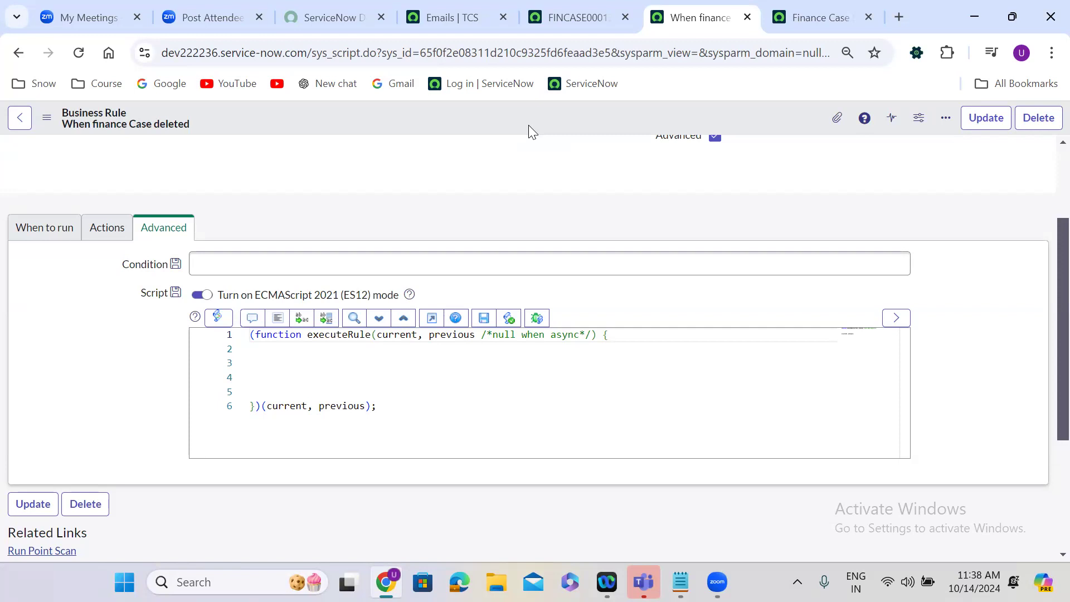
Compare the SD Changes notification's send conditions with the run conditions of the deletion business rule.
{"action": "left_click", "coordinate": [841, 14]}
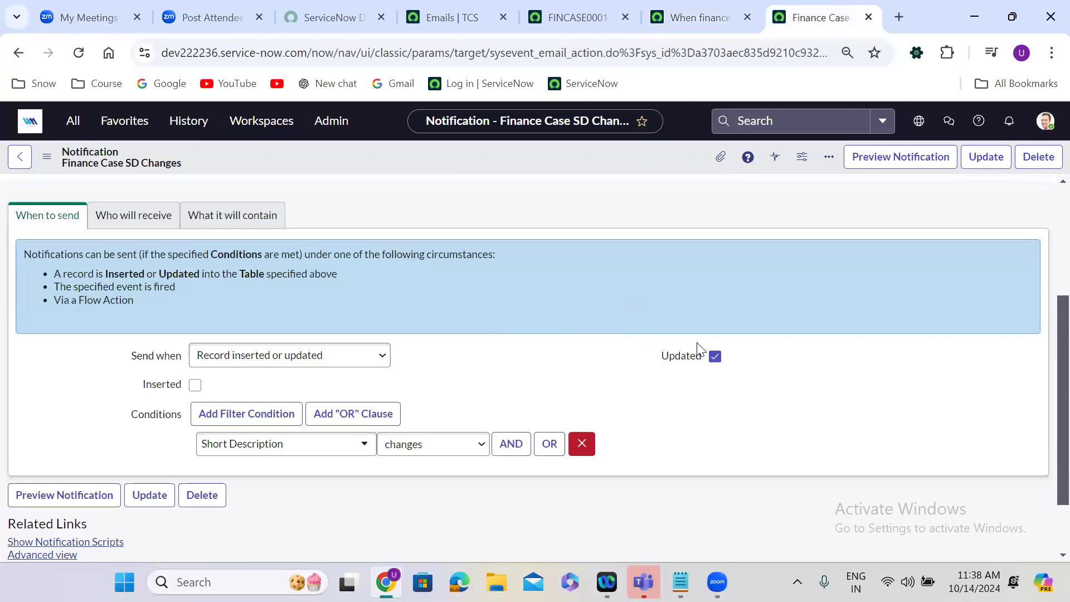
{"action": "left_click", "coordinate": [705, 14]}
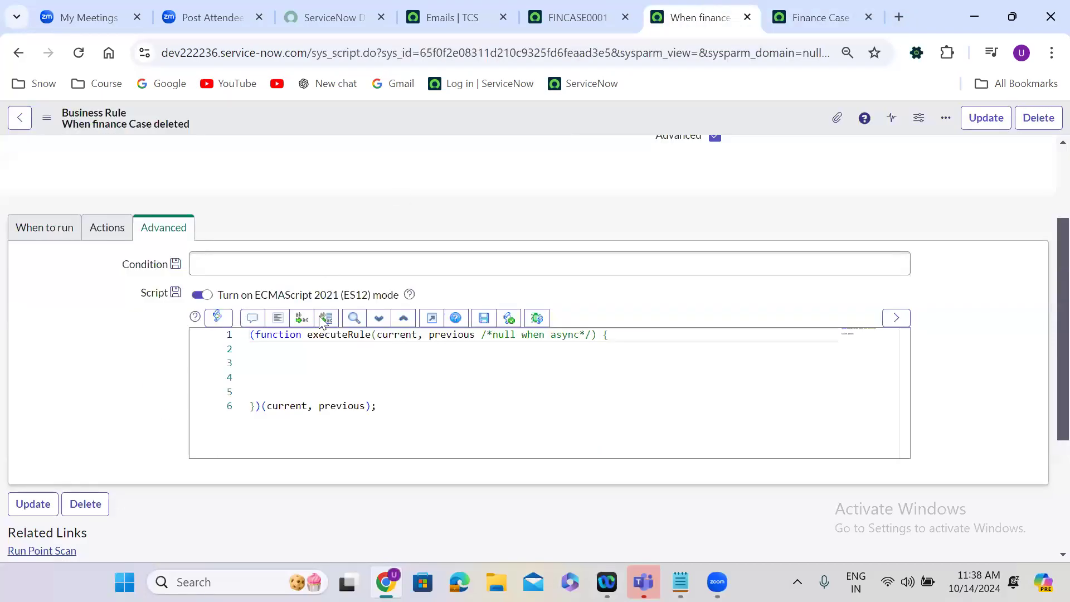
{"action": "scroll", "coordinate": [186, 181], "scroll_direction": "up", "scroll_amount": 2}
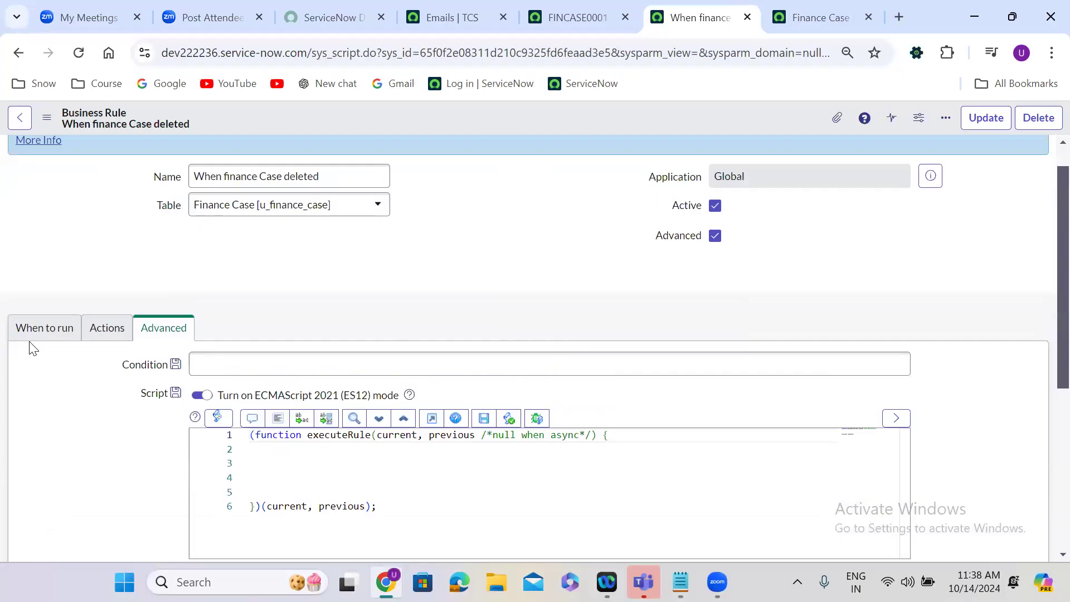
{"action": "left_click", "coordinate": [35, 333]}
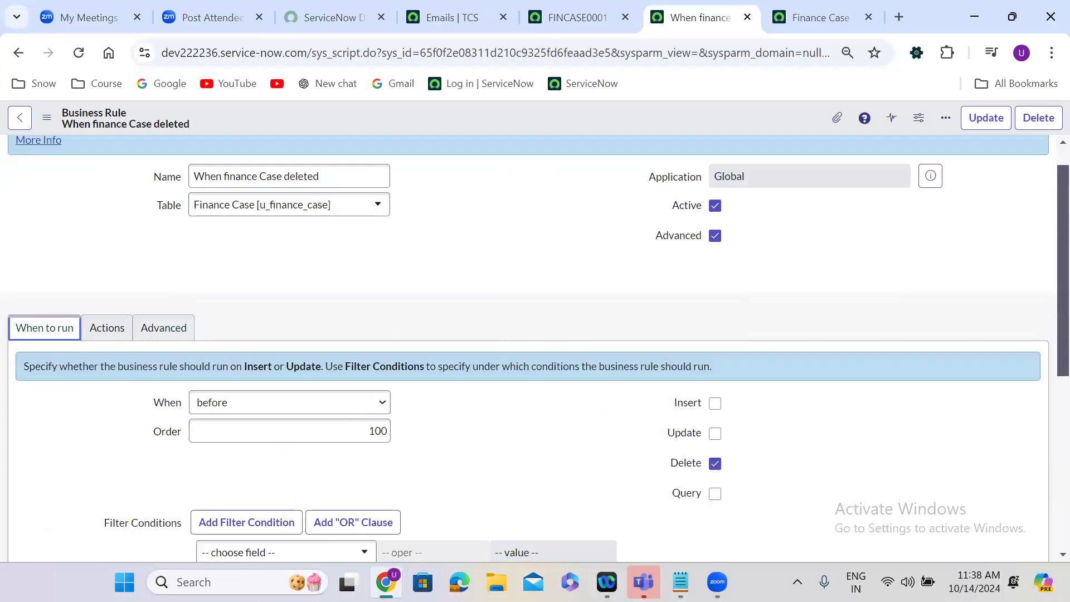
Switch to the System Notifications text file in Notepad and add the line "Create Event in the Event Registry" below the list.
{"action": "key", "text": "alt+Tab"}
{"action": "left_click", "coordinate": [120, 301]}
{"action": "key", "text": "Return"}
{"action": "key", "text": "Return"}
{"action": "key", "text": "Return"}
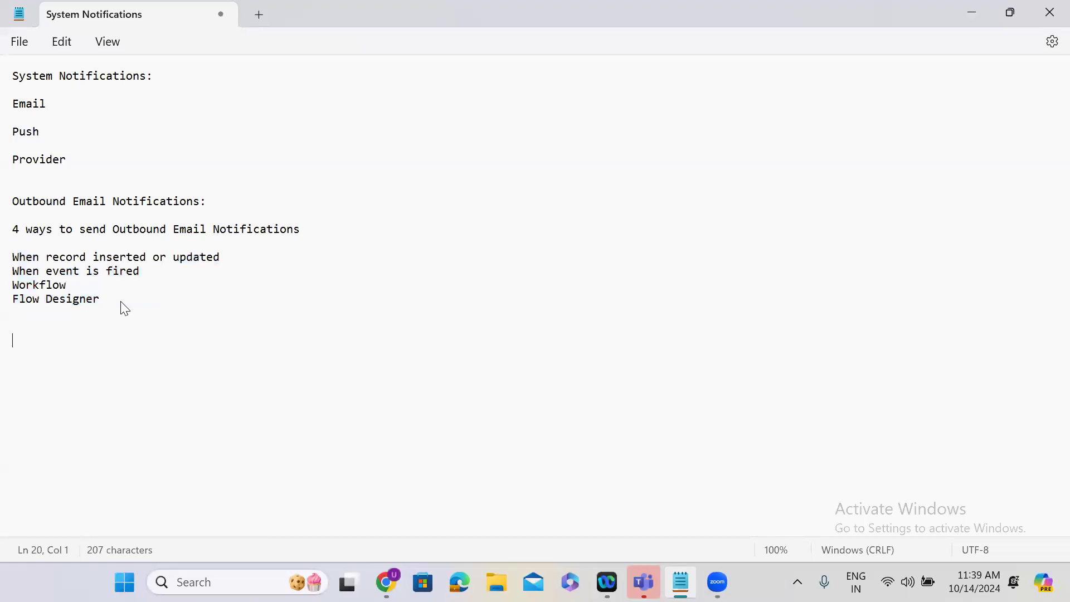
{"action": "type", "text": "Create Event"}
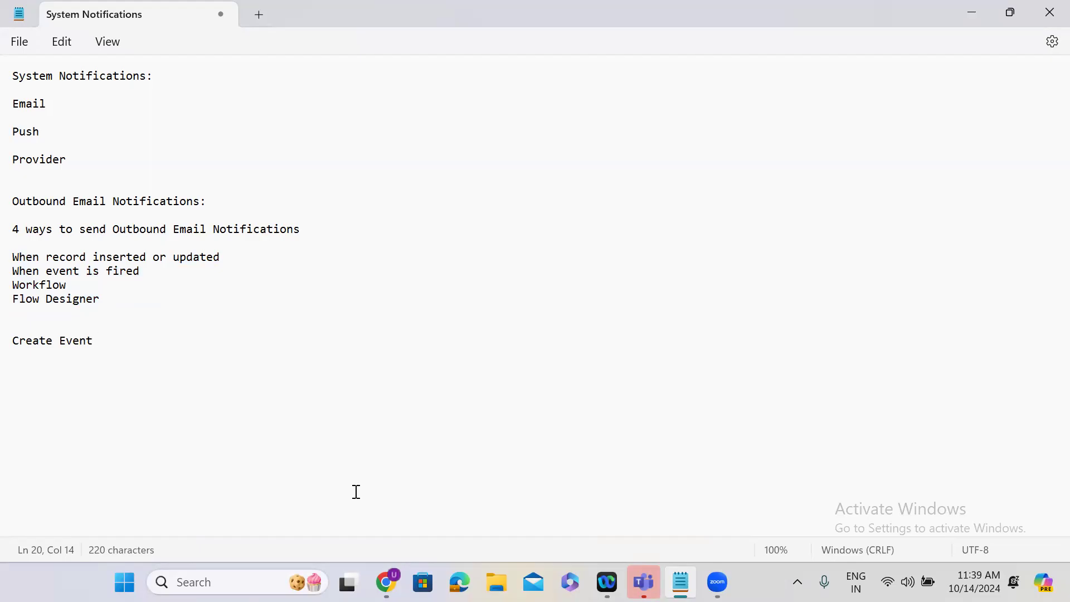
{"action": "type", "text": "in the Event R"}
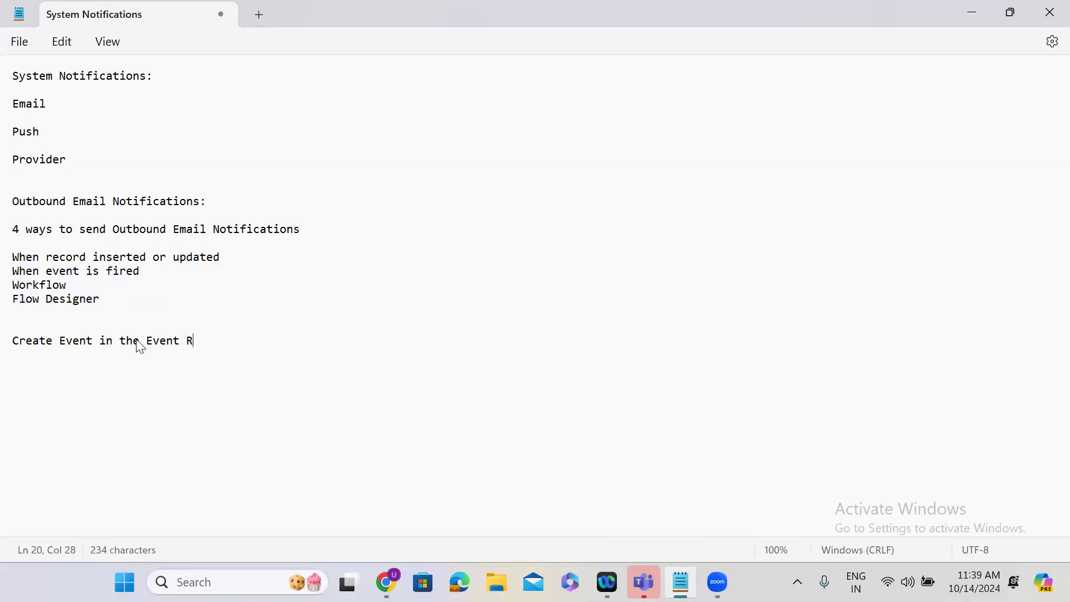
{"action": "type", "text": "egistry"}
{"action": "key", "text": "Return"}
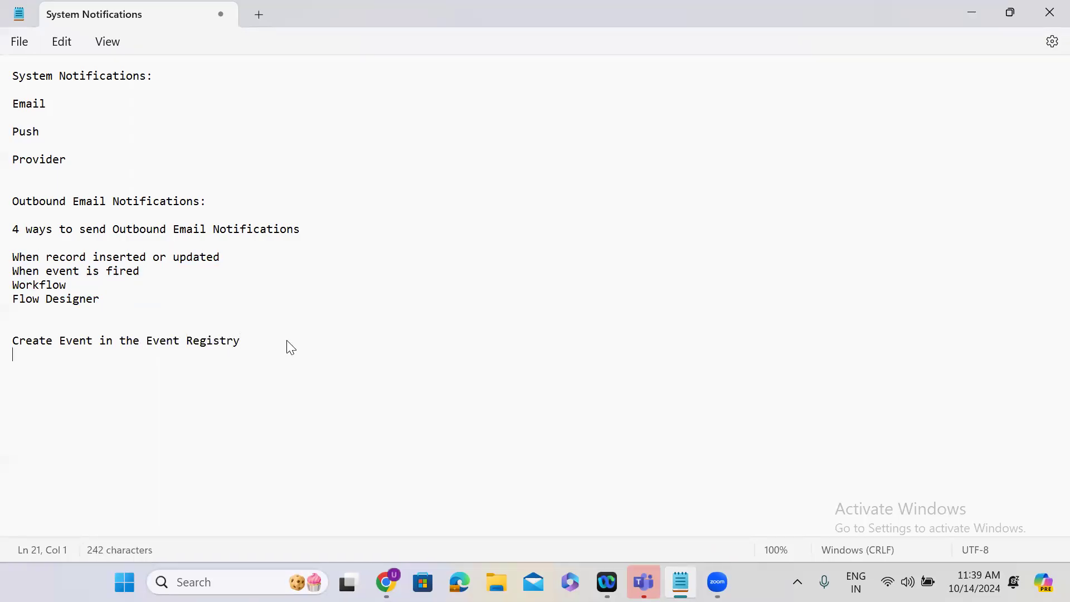
{"action": "left_click", "coordinate": [962, 15]}
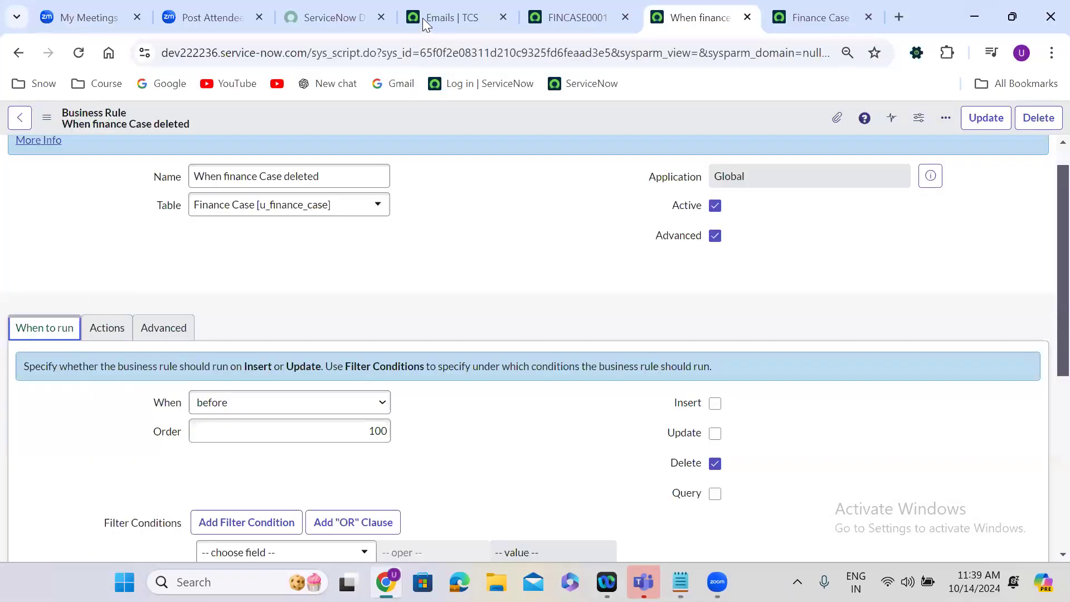
Find the Event Registry from the Emails page's navigator and start a new event registration.
{"action": "left_click", "coordinate": [423, 18]}
{"action": "left_click", "coordinate": [73, 121]}
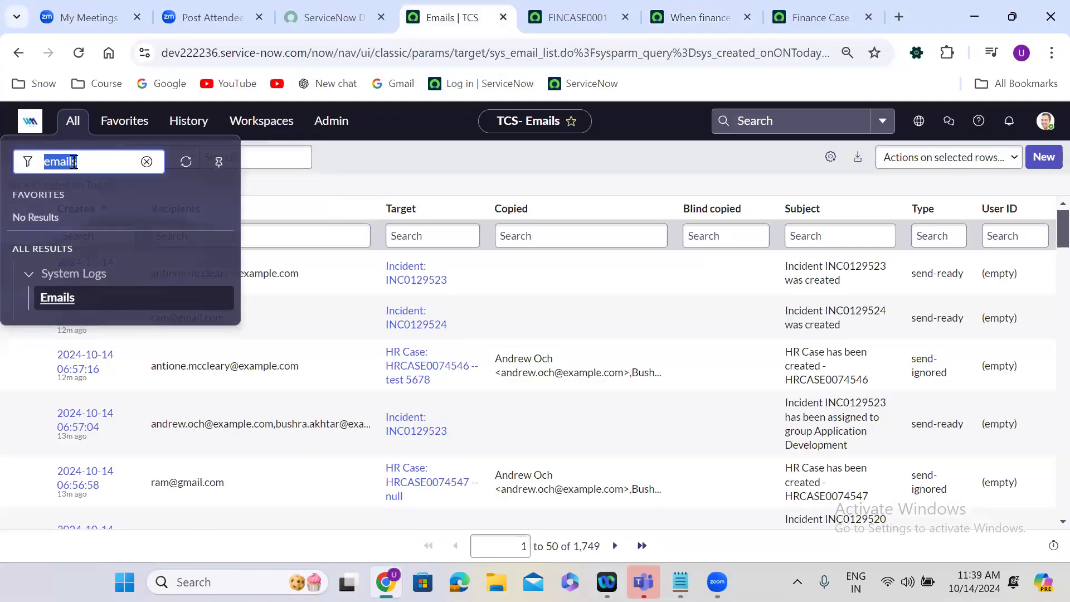
{"action": "type", "text": "event re"}
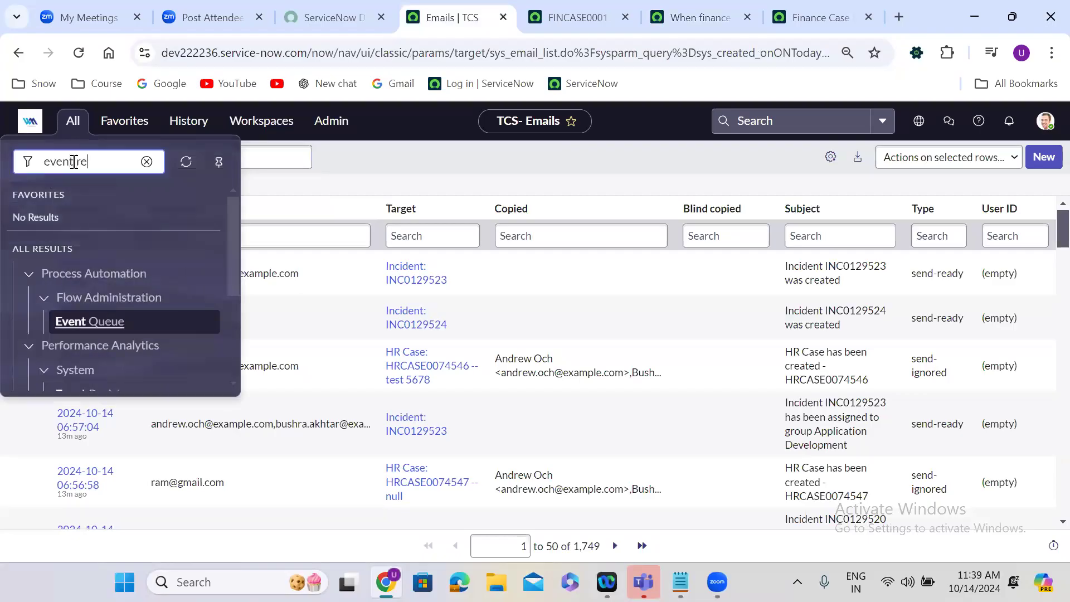
{"action": "type", "text": "gistry"}
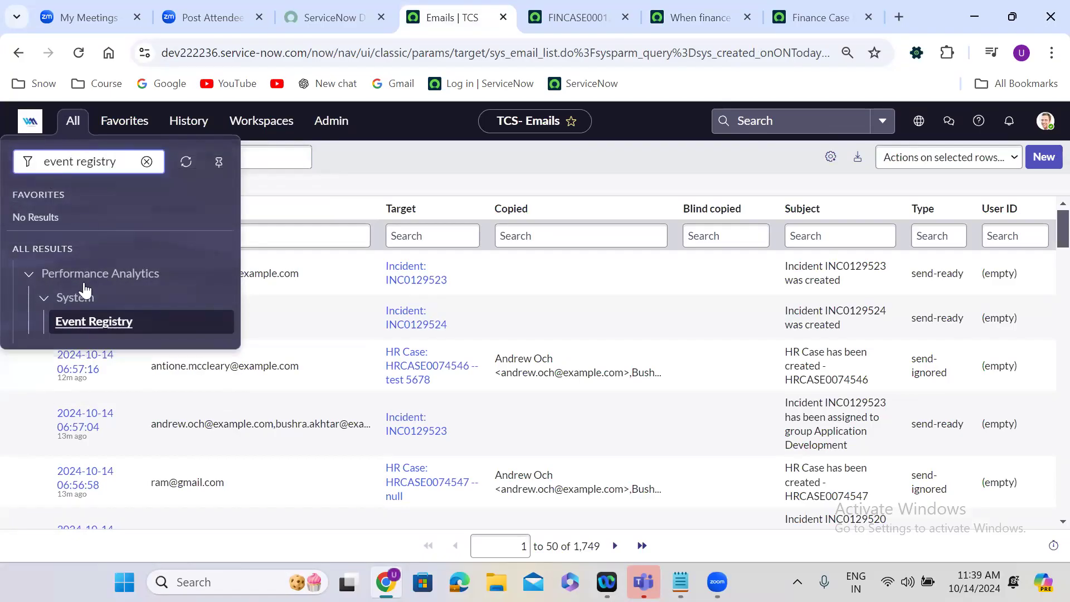
{"action": "left_click", "coordinate": [104, 328], "text": "ctrl"}
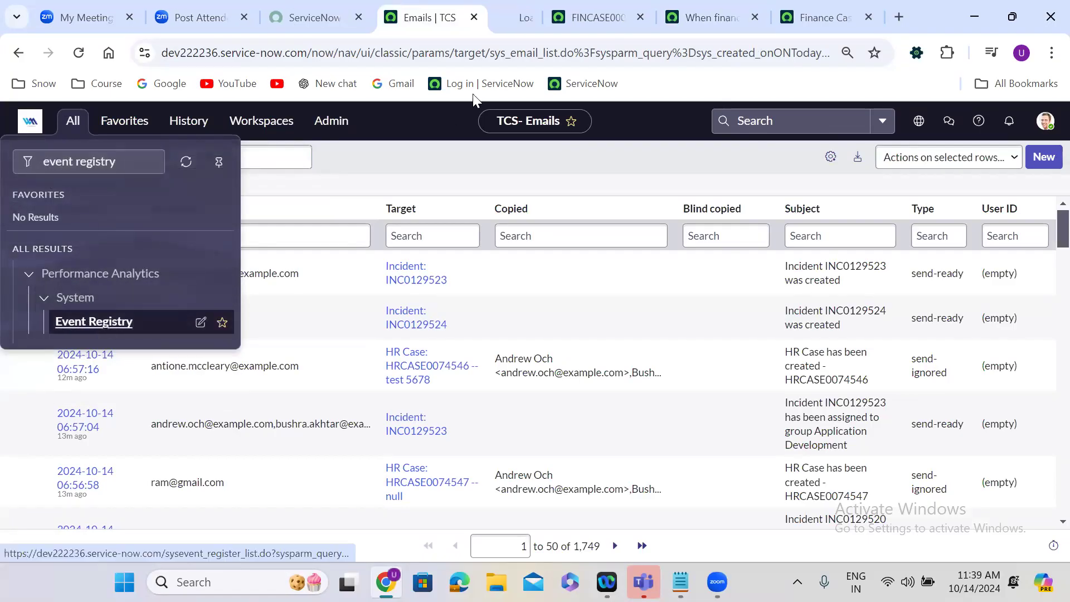
{"action": "left_click", "coordinate": [507, 6]}
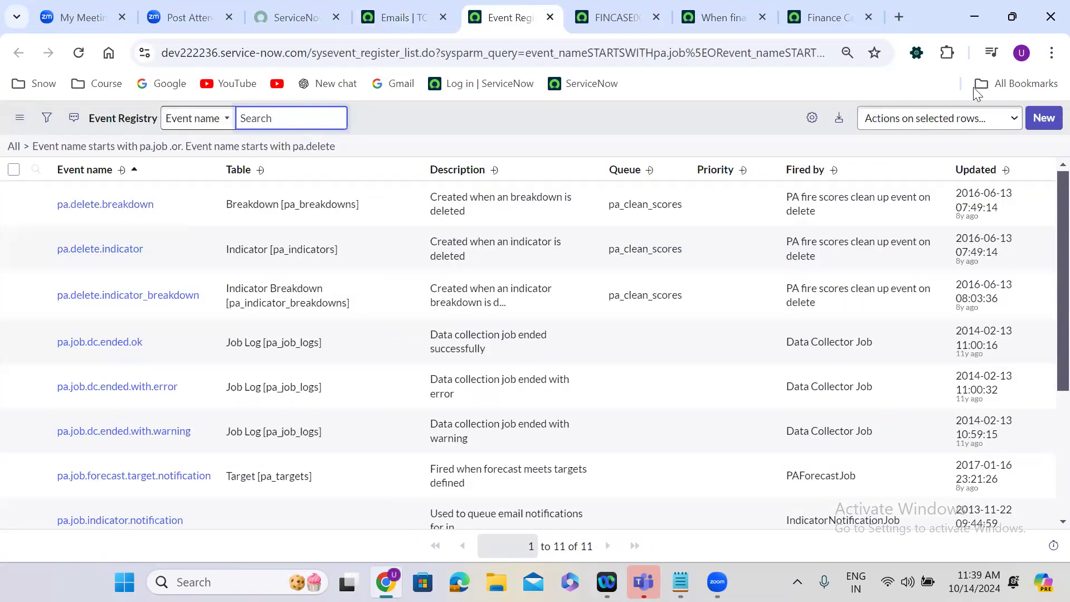
{"action": "left_click", "coordinate": [1044, 119]}
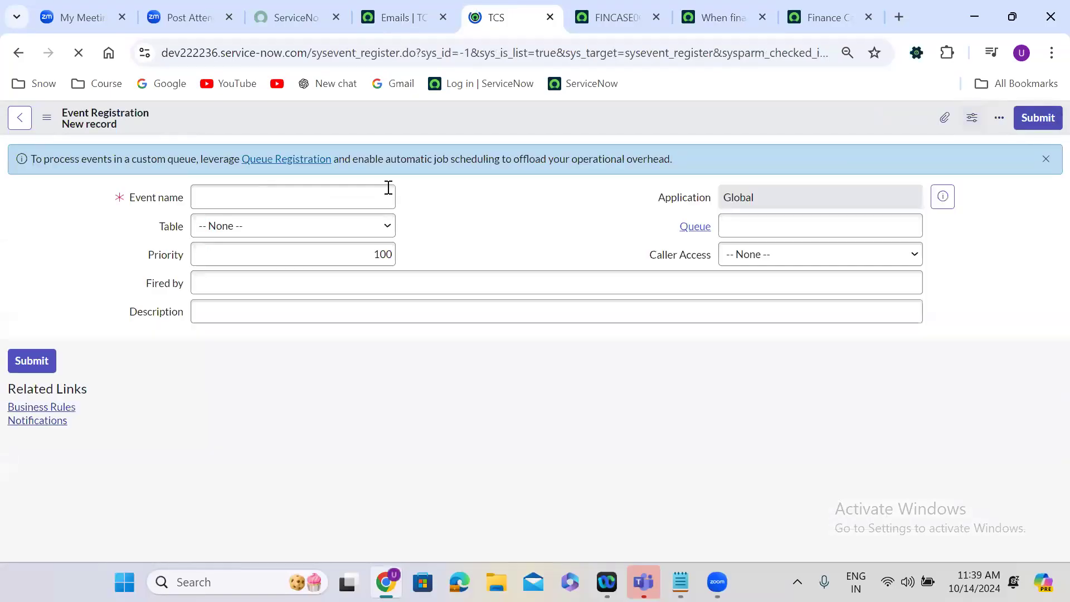
Register the event finance.case.delete on the Finance Case [u_finance_case] table and save the record.
{"action": "type", "text": "finance"}
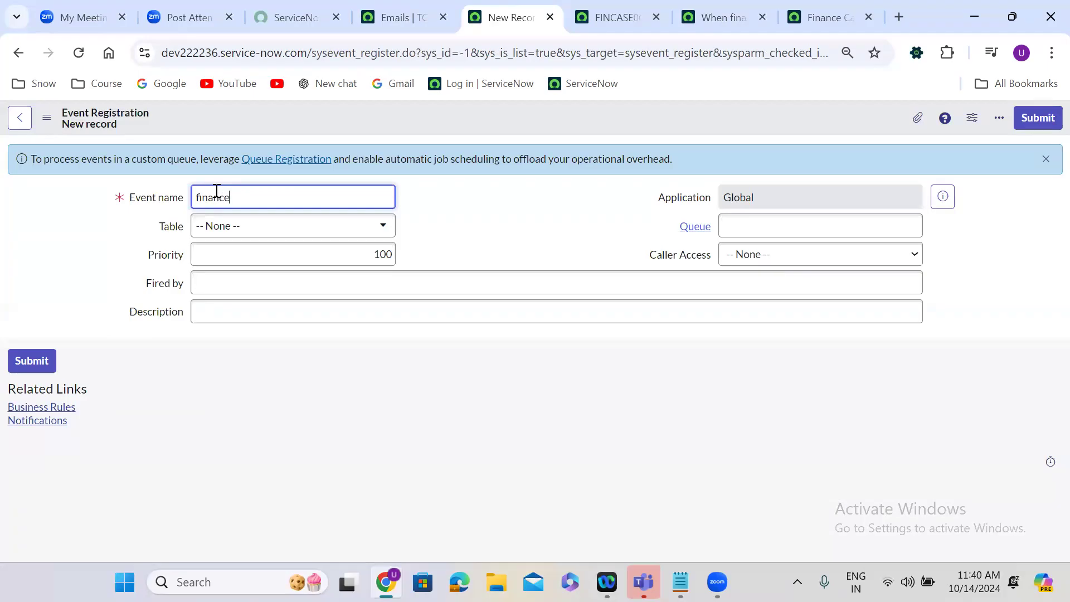
{"action": "type", "text": ".case.delete"}
{"action": "left_click", "coordinate": [250, 229]}
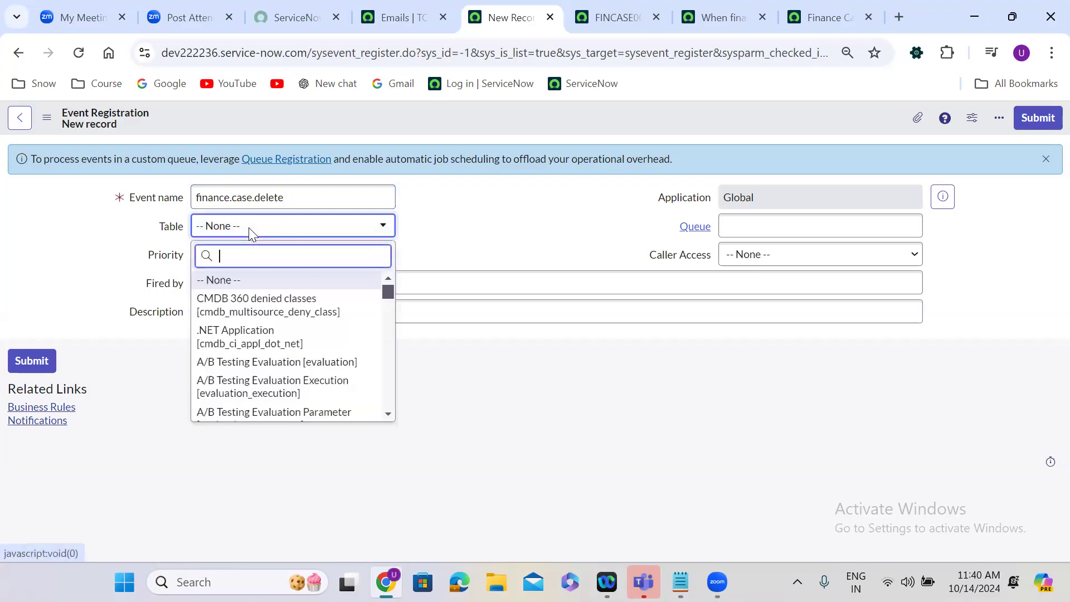
{"action": "type", "text": "financ"}
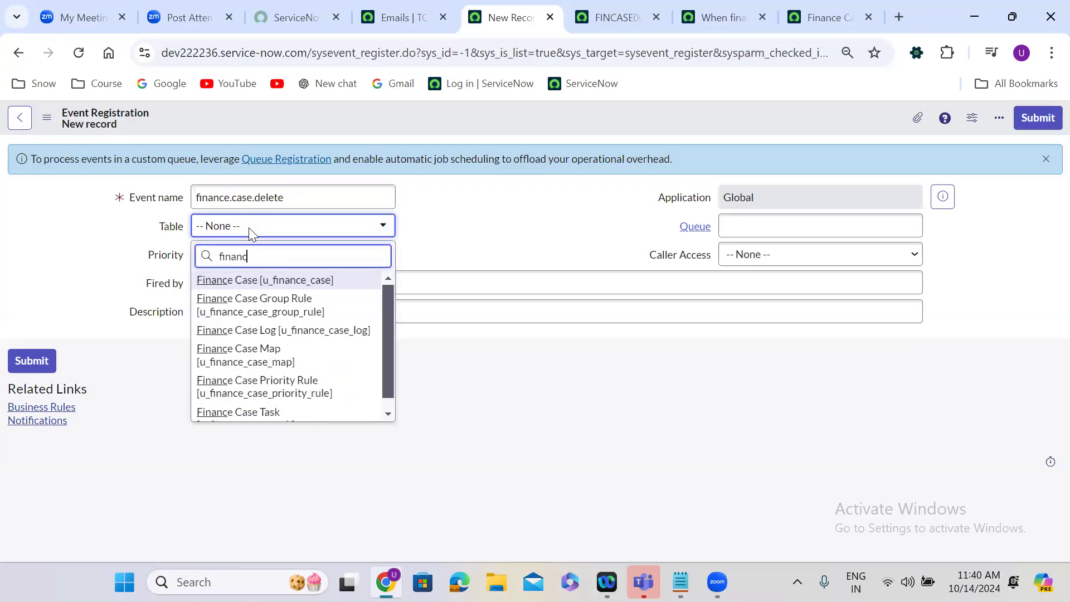
{"action": "type", "text": "e"}
{"action": "key", "text": "Return"}
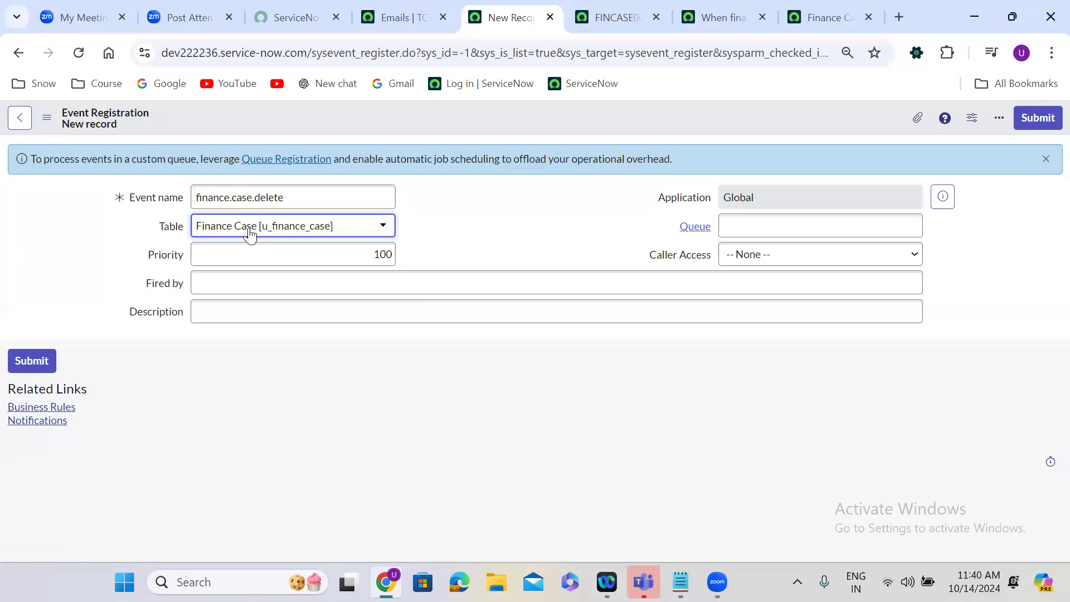
{"action": "right_click", "coordinate": [507, 125]}
{"action": "left_click", "coordinate": [535, 136]}
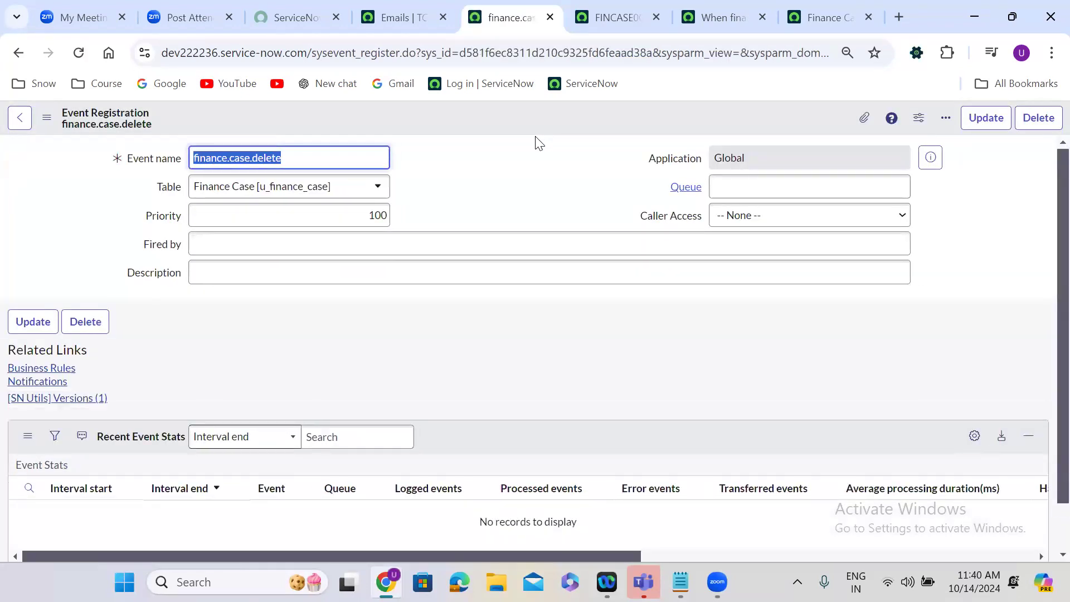
{"action": "triple_click", "coordinate": [288, 164]}
{"action": "left_click", "coordinate": [491, 174]}
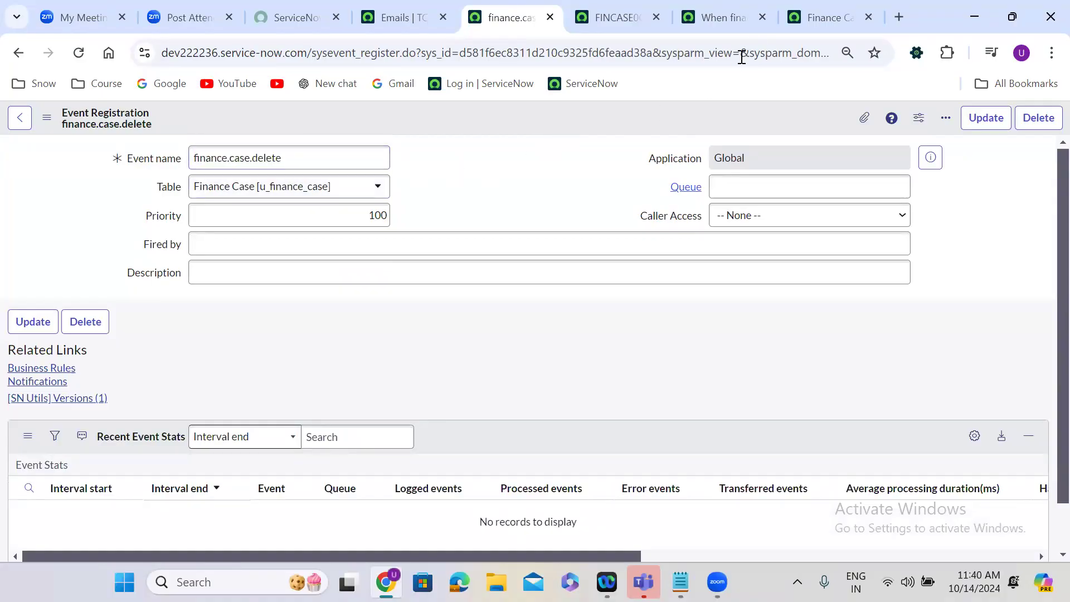
Reload the Finance Case SD Changes notification and set it to send when the event finance.case.delete is fired.
{"action": "left_click", "coordinate": [806, 10]}
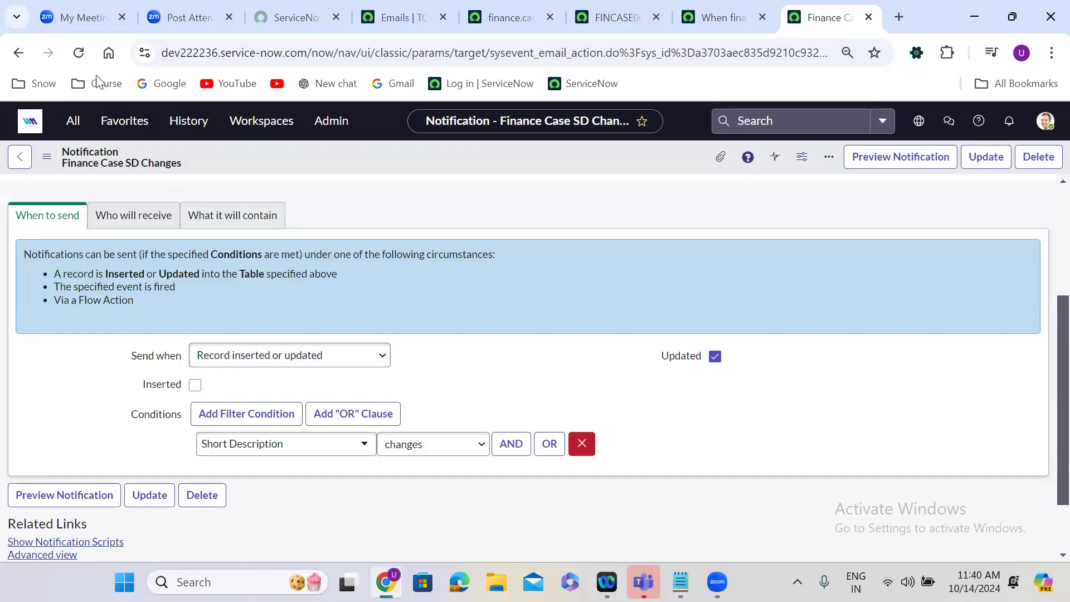
{"action": "left_click", "coordinate": [79, 53]}
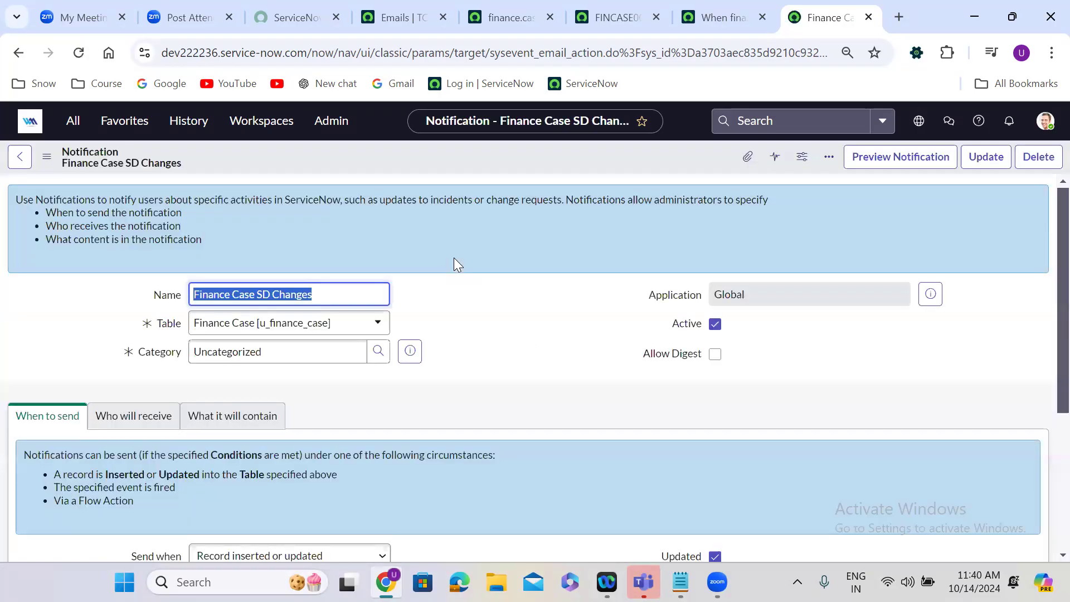
{"action": "left_click", "coordinate": [454, 297]}
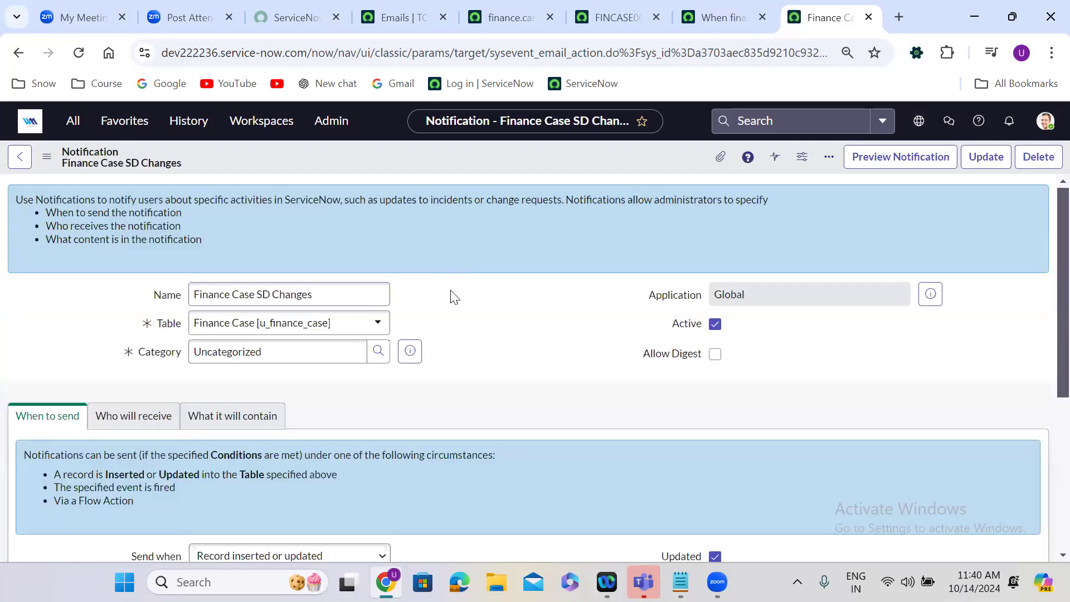
{"action": "scroll", "coordinate": [454, 297], "scroll_direction": "down", "scroll_amount": 5}
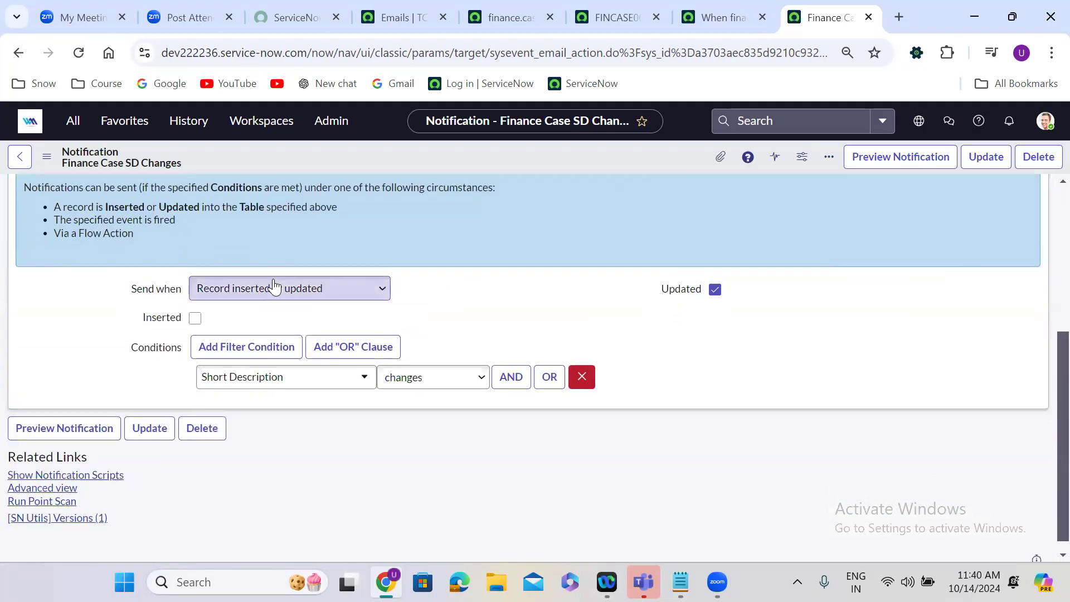
{"action": "left_click", "coordinate": [271, 289]}
{"action": "left_click", "coordinate": [255, 333]}
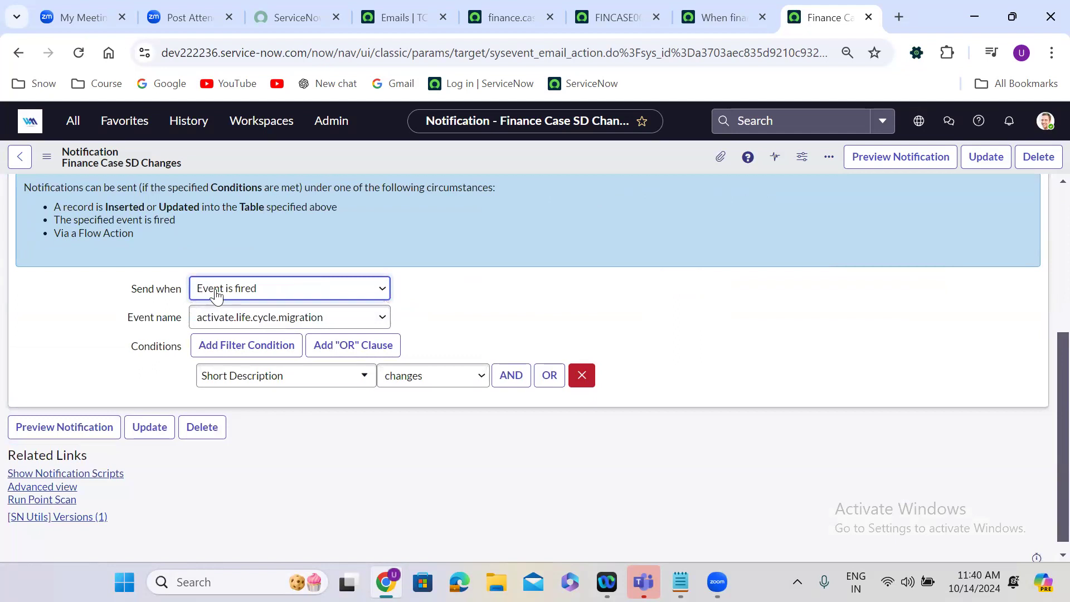
{"action": "left_click", "coordinate": [235, 326]}
{"action": "key", "text": "f"}
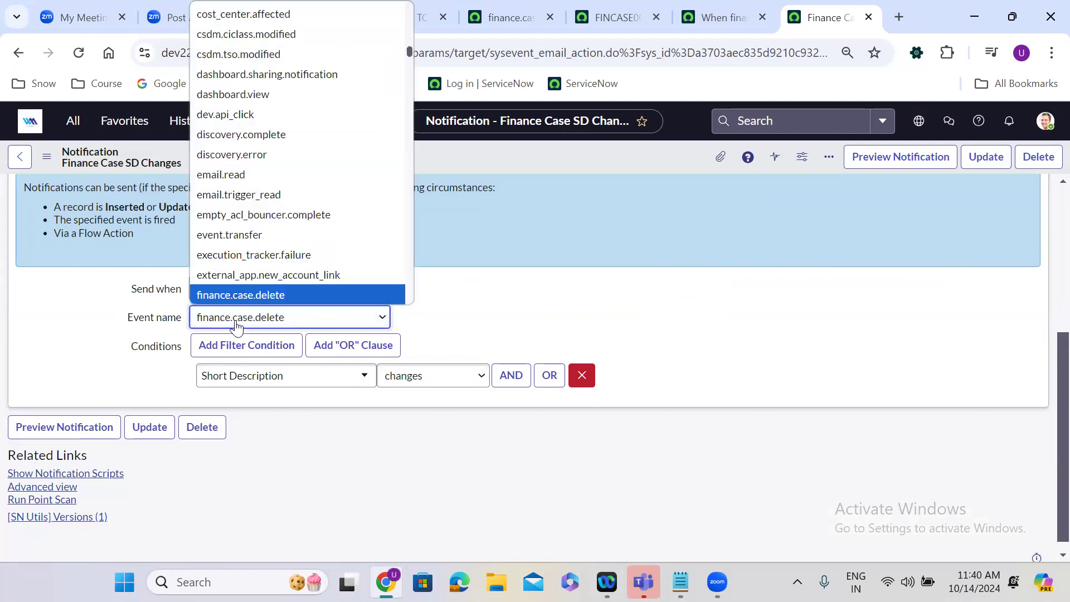
{"action": "key", "text": "Return"}
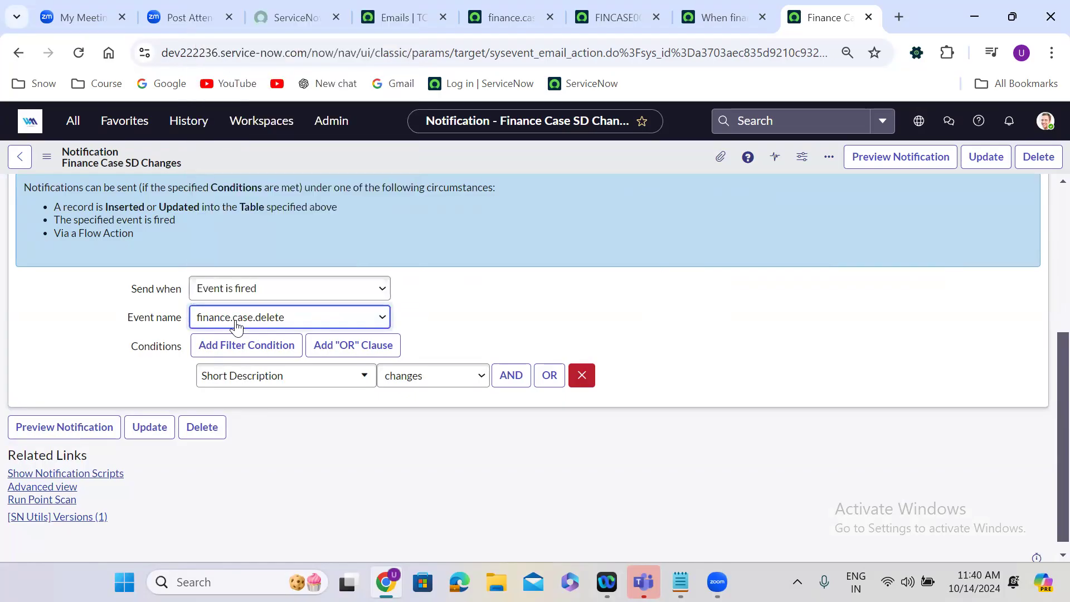
Remove the "Short Description changes" condition from the notification.
{"action": "left_click", "coordinate": [489, 246]}
{"action": "scroll", "coordinate": [488, 245], "scroll_direction": "up", "scroll_amount": 2}
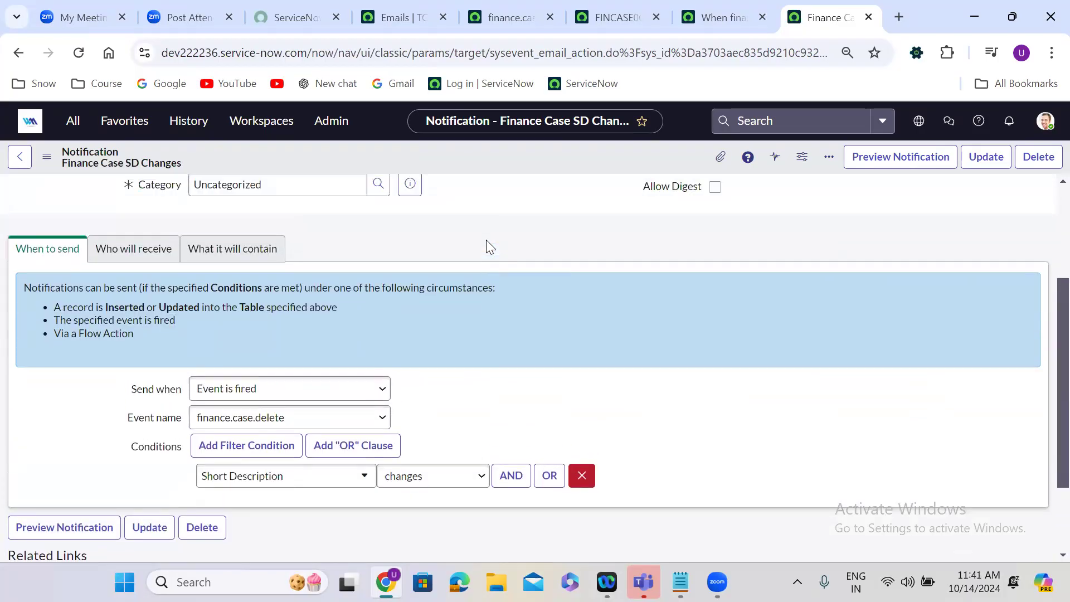
{"action": "left_click", "coordinate": [580, 475]}
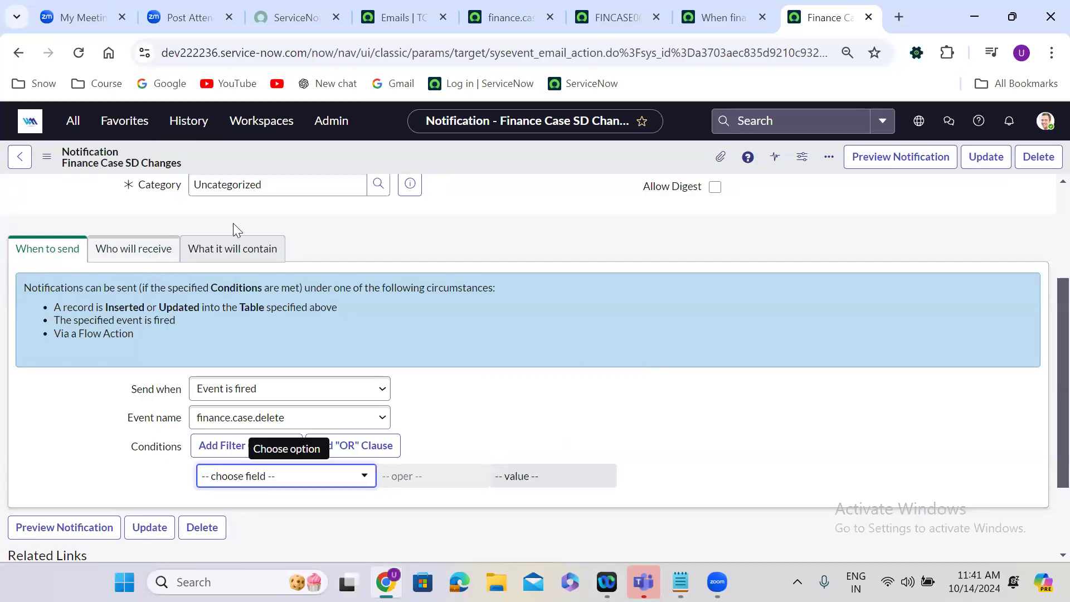
Rename the notification as "Finance Case deleted".
{"action": "scroll", "coordinate": [396, 217], "scroll_direction": "up", "scroll_amount": 3}
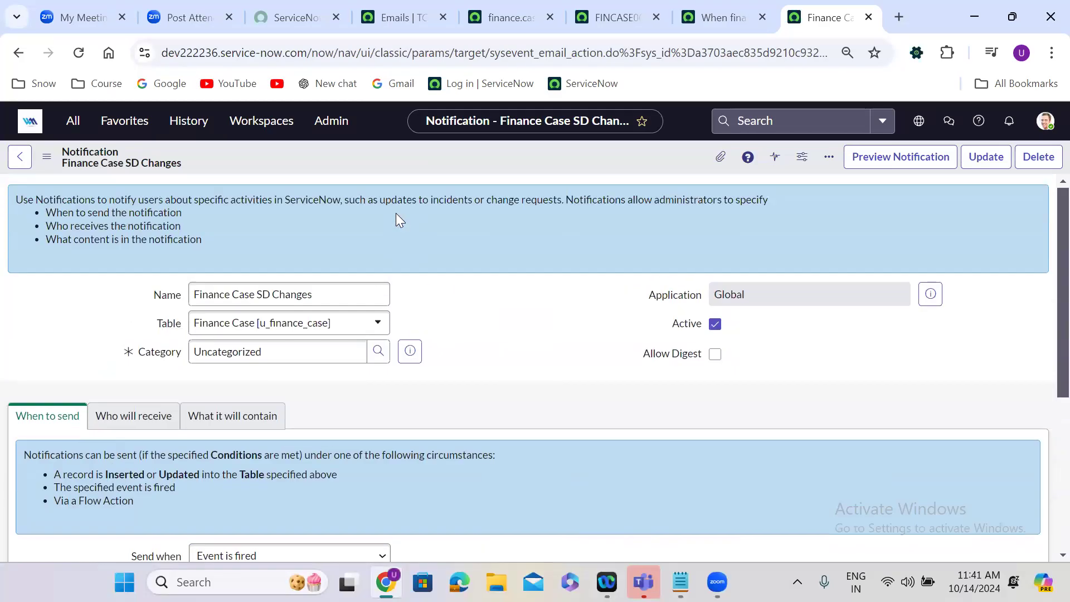
{"action": "left_click", "coordinate": [248, 294]}
{"action": "left_click_drag", "start_coordinate": [256, 294], "coordinate": [478, 291]}
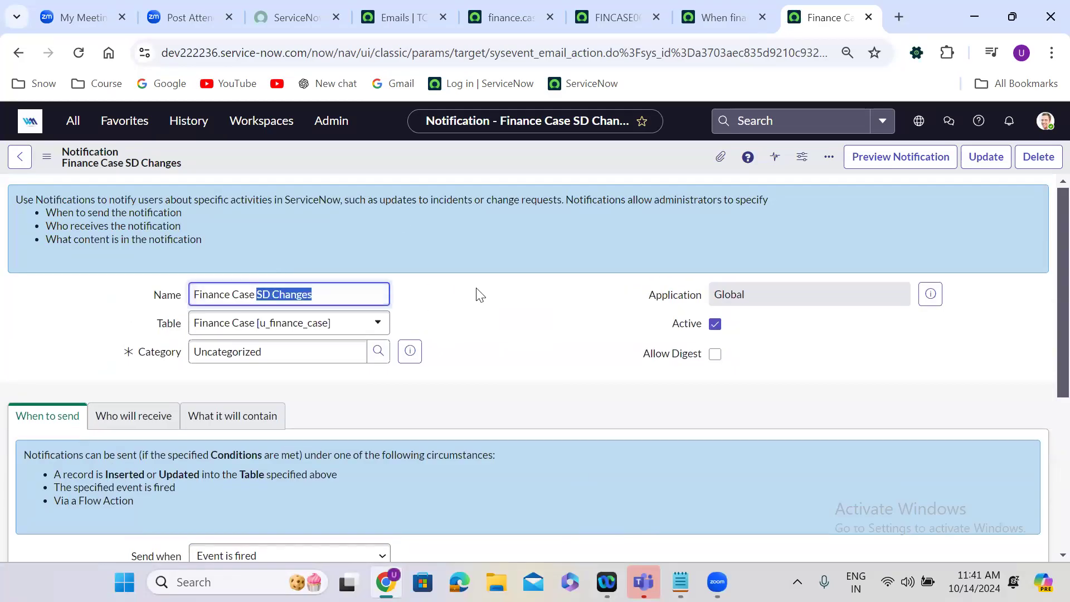
{"action": "type", "text": "deleted"}
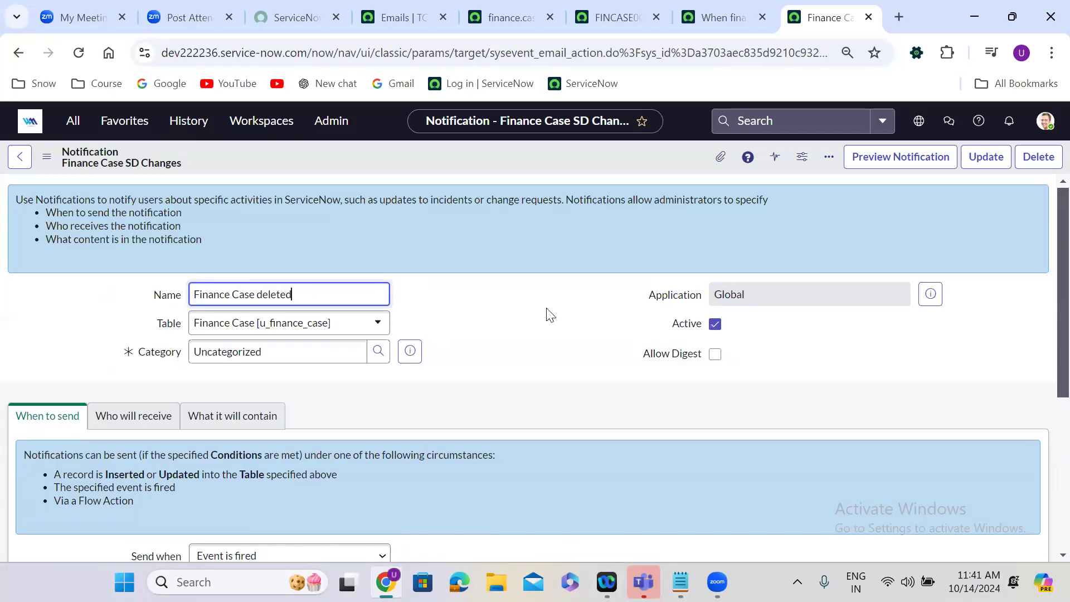
{"action": "left_click", "coordinate": [467, 380]}
Add Caller and Assignment Group to the notification's recipient fields alongside Assigned To.
{"action": "scroll", "coordinate": [465, 375], "scroll_direction": "down", "scroll_amount": 3}
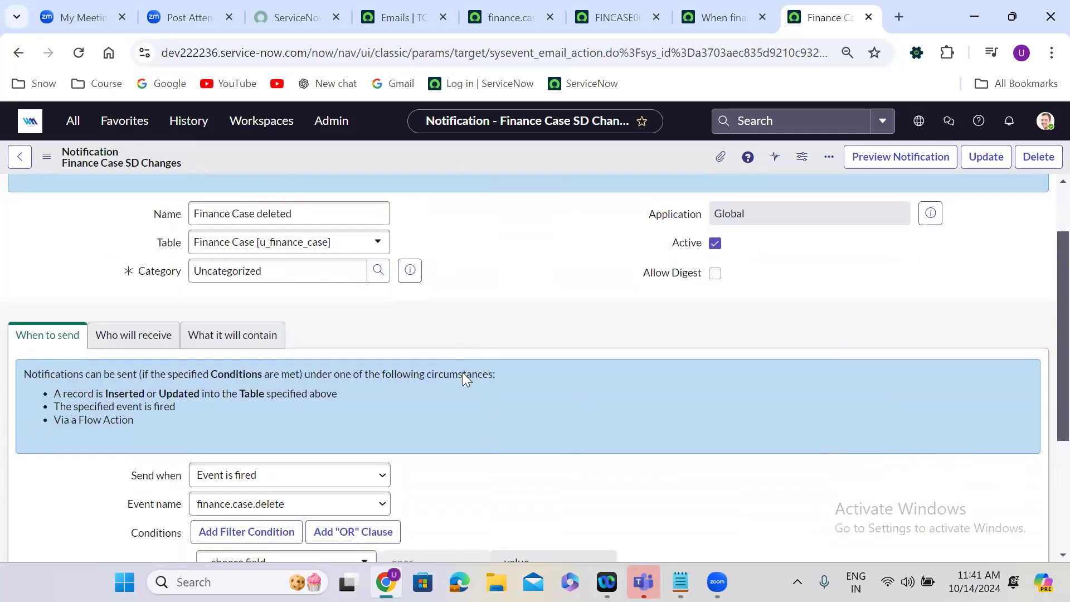
{"action": "left_click", "coordinate": [134, 255]}
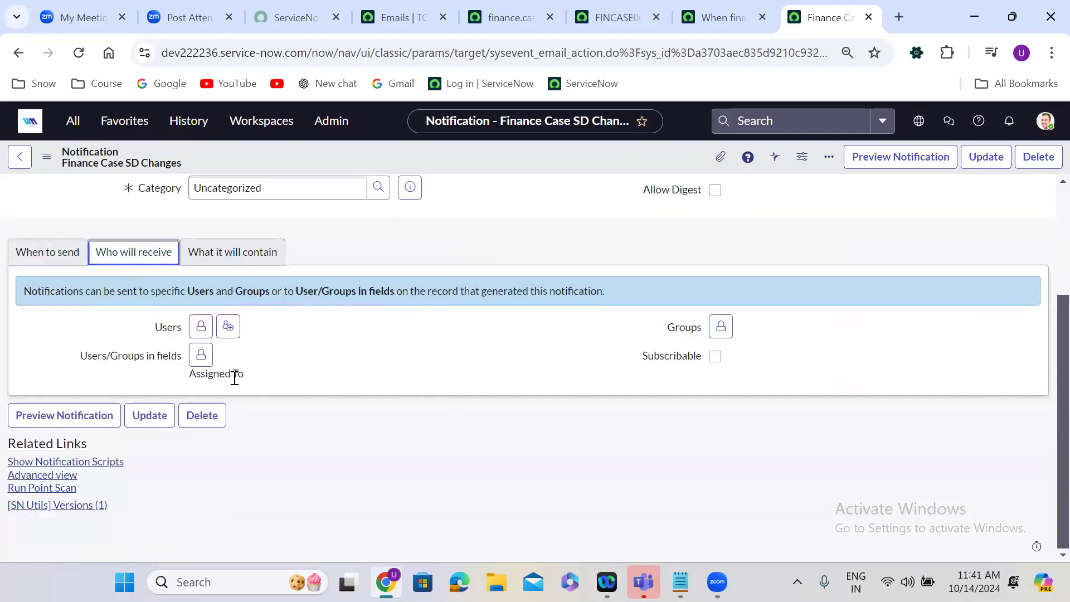
{"action": "left_click", "coordinate": [202, 357]}
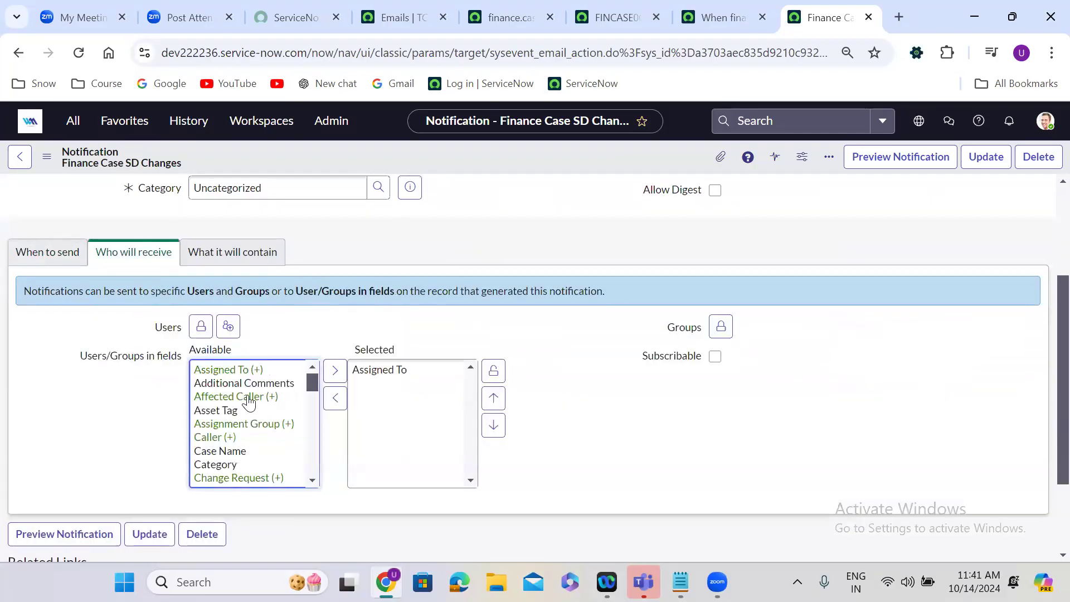
{"action": "double_click", "coordinate": [249, 437]}
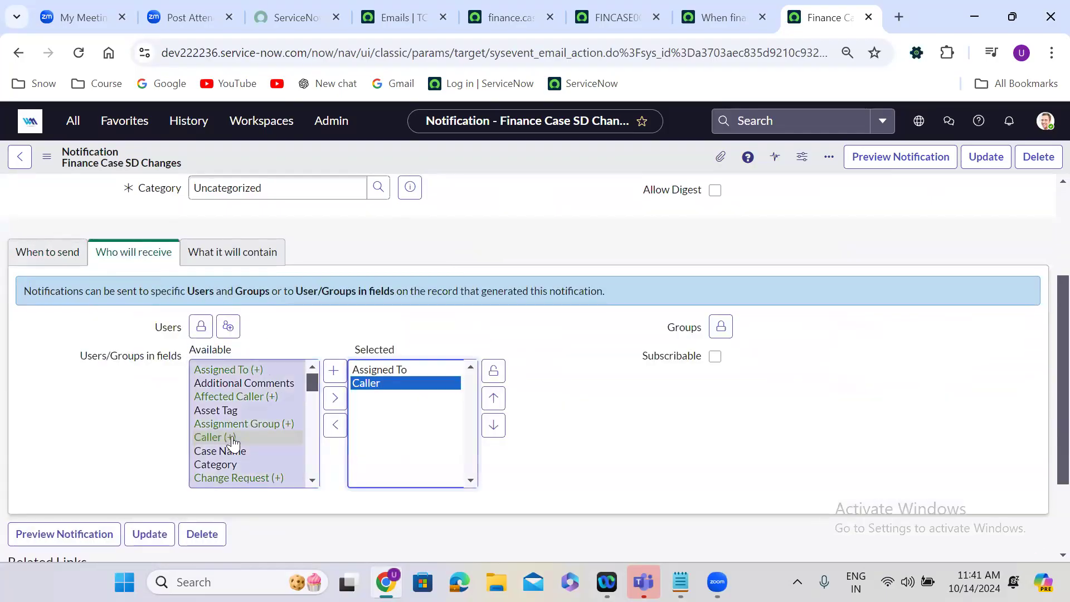
{"action": "double_click", "coordinate": [245, 424]}
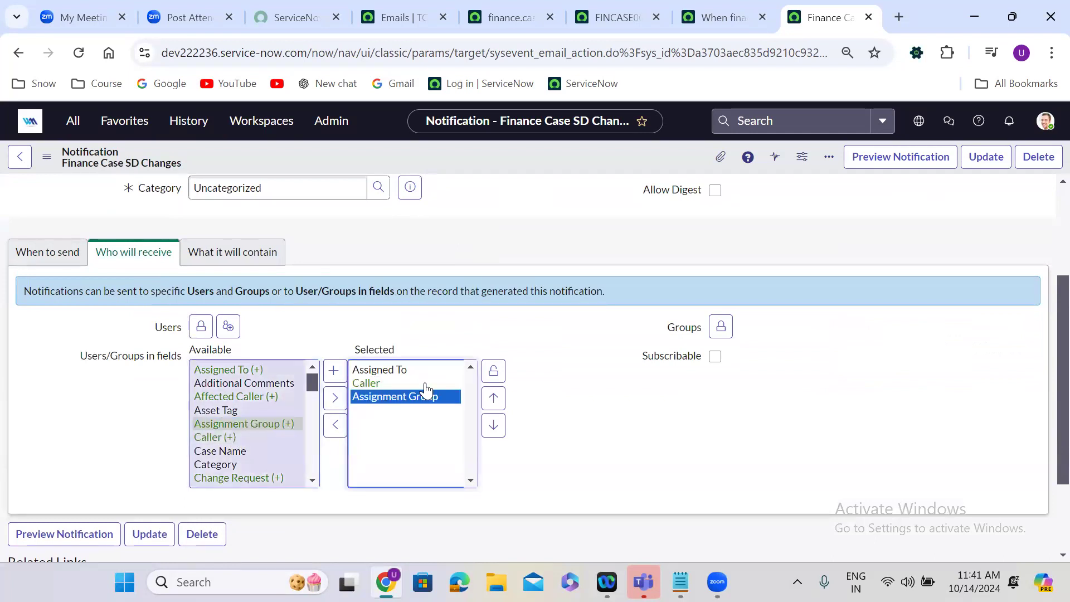
{"action": "left_click", "coordinate": [493, 372]}
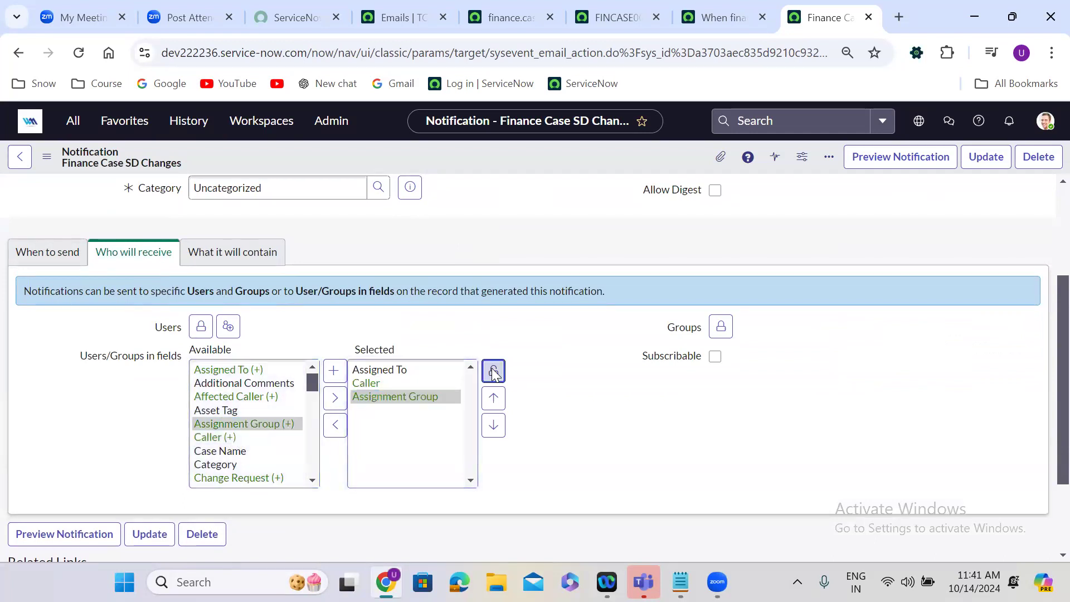
Change the notification's email subject to "Finance Case has been deleted -- ${u_number}".
{"action": "left_click", "coordinate": [258, 253]}
{"action": "scroll", "coordinate": [446, 261], "scroll_direction": "down", "scroll_amount": 1}
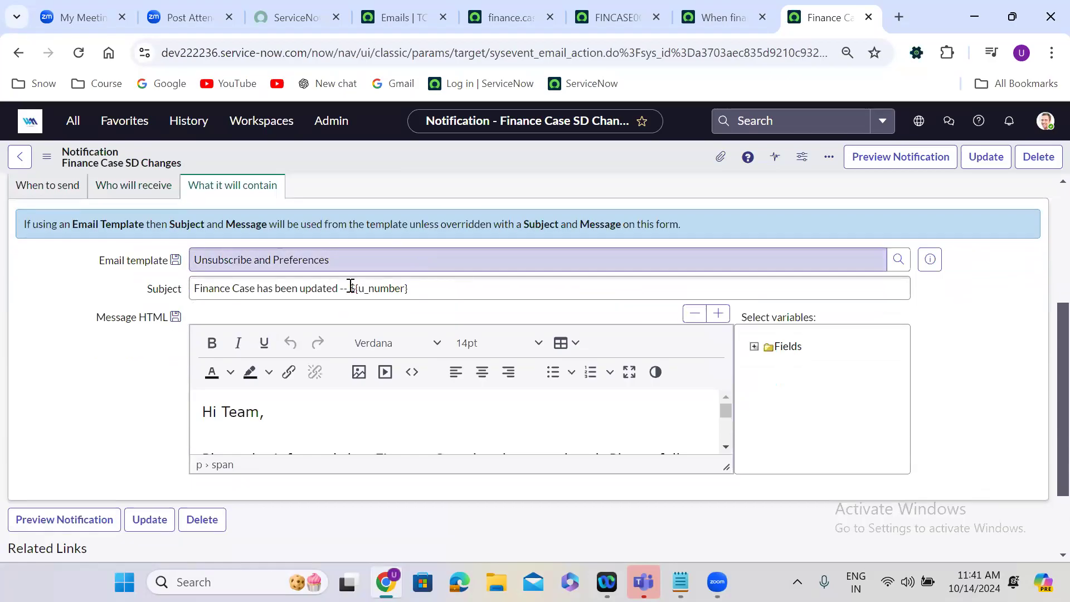
{"action": "double_click", "coordinate": [323, 288]}
{"action": "type", "text": "dele"}
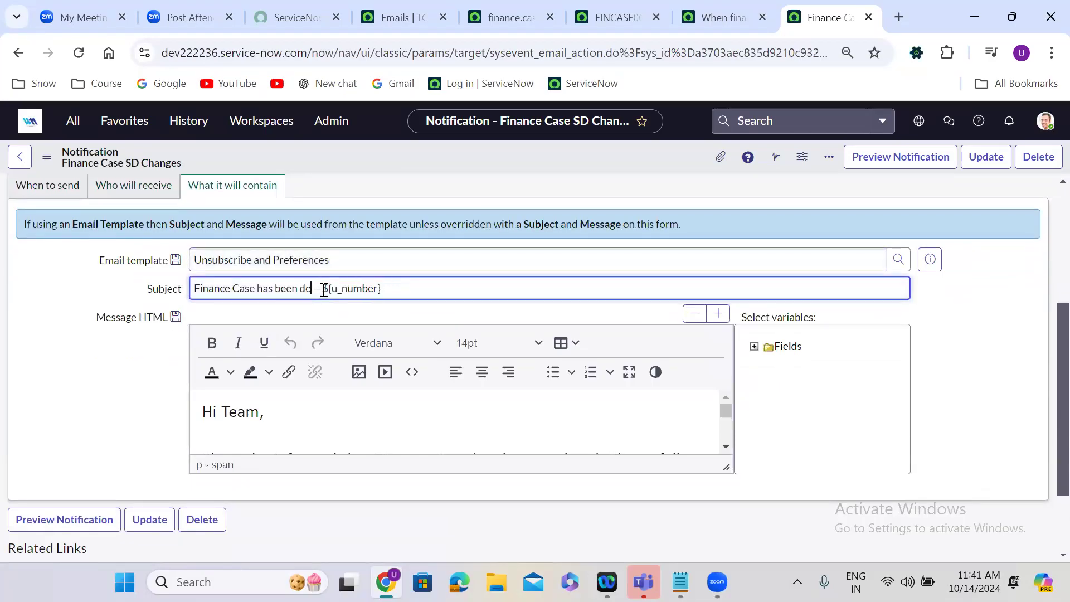
{"action": "type", "text": "ted"}
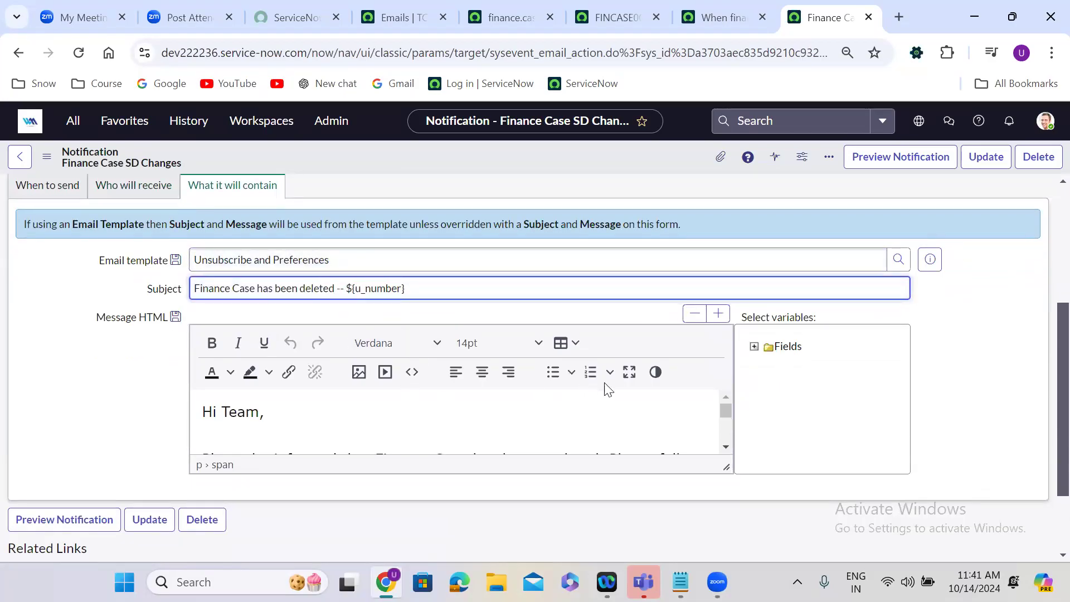
Open the message body full screen and reword its opening sentence to say the Finance Case has been deleted.
{"action": "left_click", "coordinate": [622, 376]}
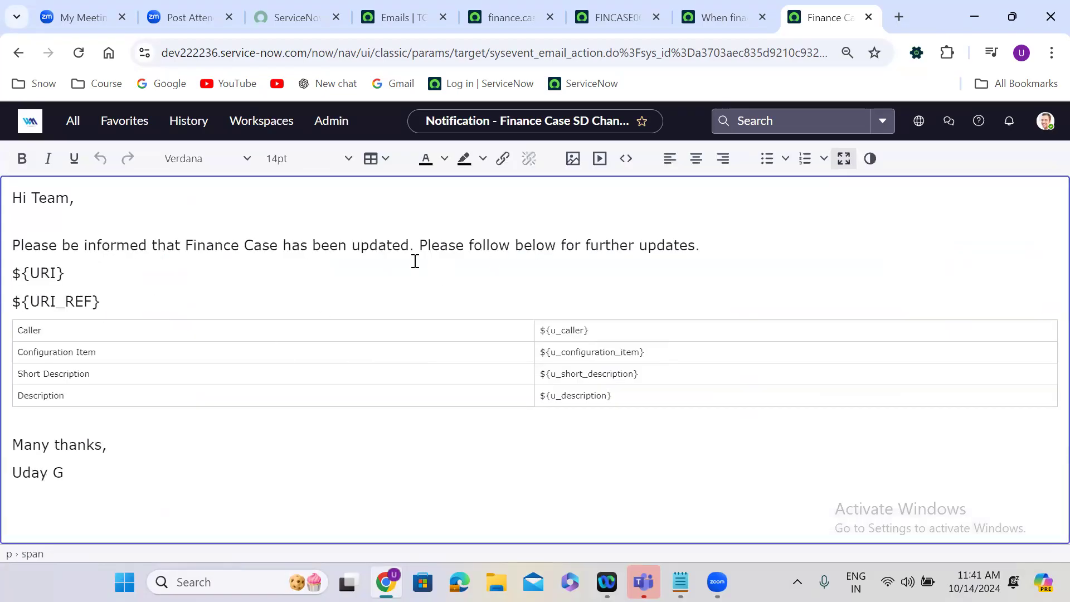
{"action": "double_click", "coordinate": [380, 247]}
{"action": "type", "text": "deleted"}
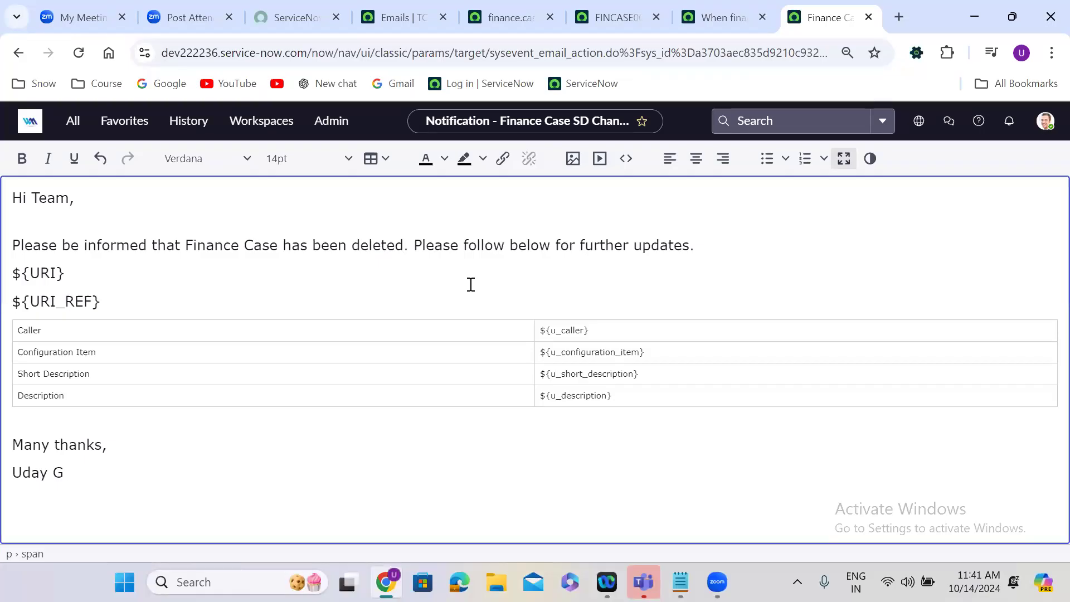
Leave the full-screen message editor and insert the edited notification as a new record, staying on the new record.
{"action": "left_click", "coordinate": [844, 159]}
{"action": "left_click", "coordinate": [53, 187]}
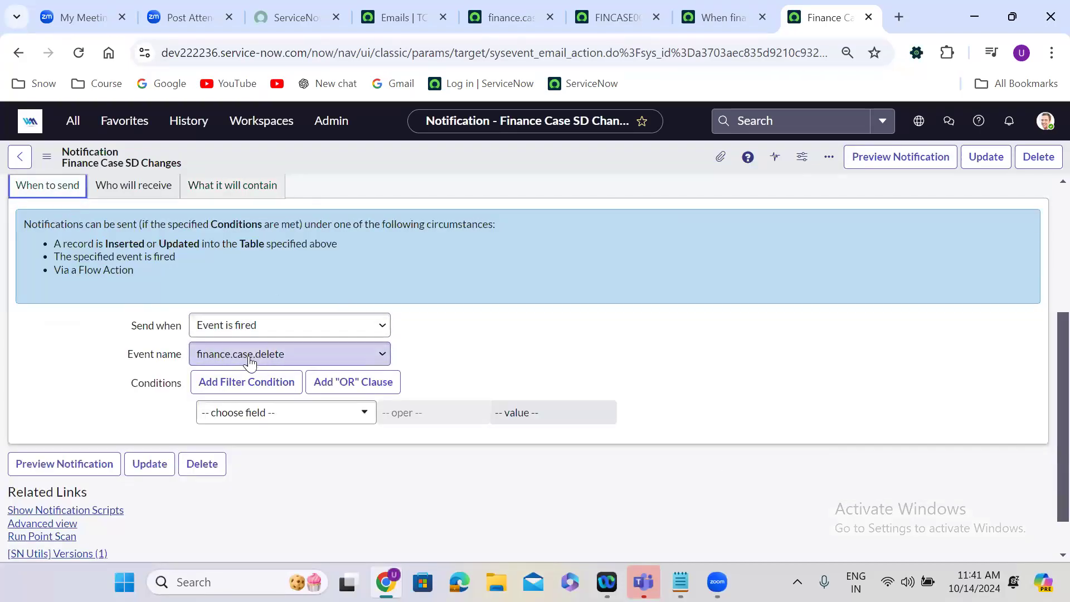
{"action": "right_click", "coordinate": [571, 154]}
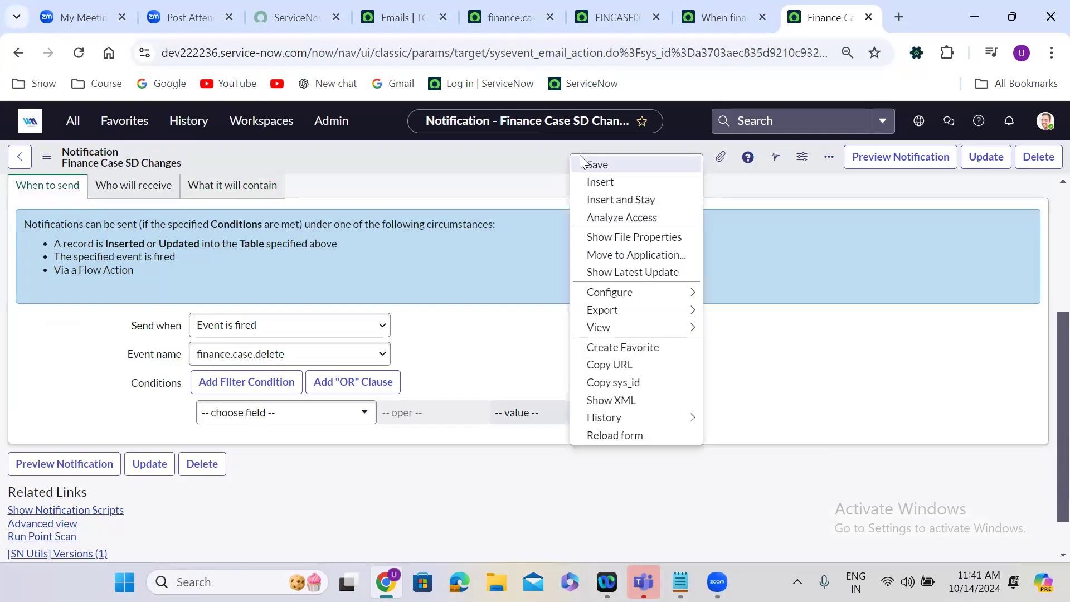
{"action": "left_click", "coordinate": [636, 201]}
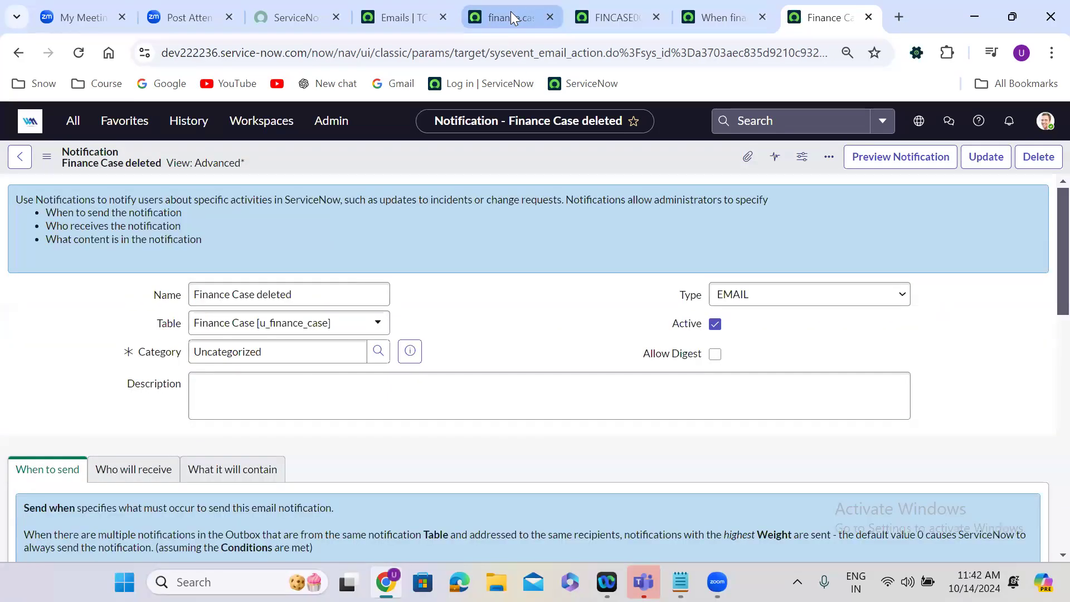
Compare the event name in the event registration with the event that triggers the new notification.
{"action": "left_click", "coordinate": [511, 13]}
{"action": "left_click_drag", "start_coordinate": [598, 17], "coordinate": [725, 17]}
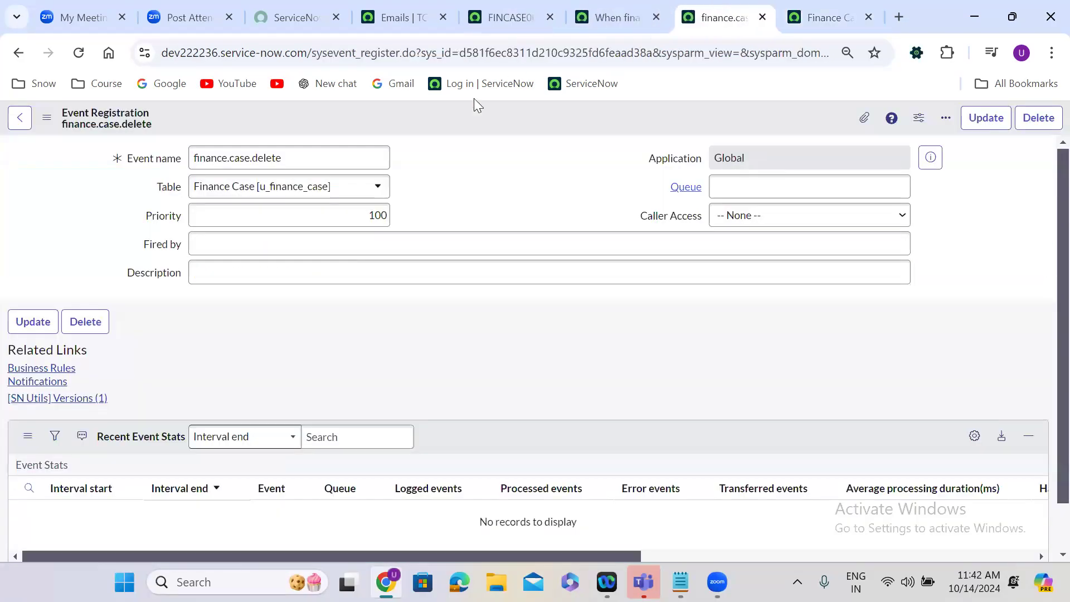
{"action": "left_click", "coordinate": [815, 6]}
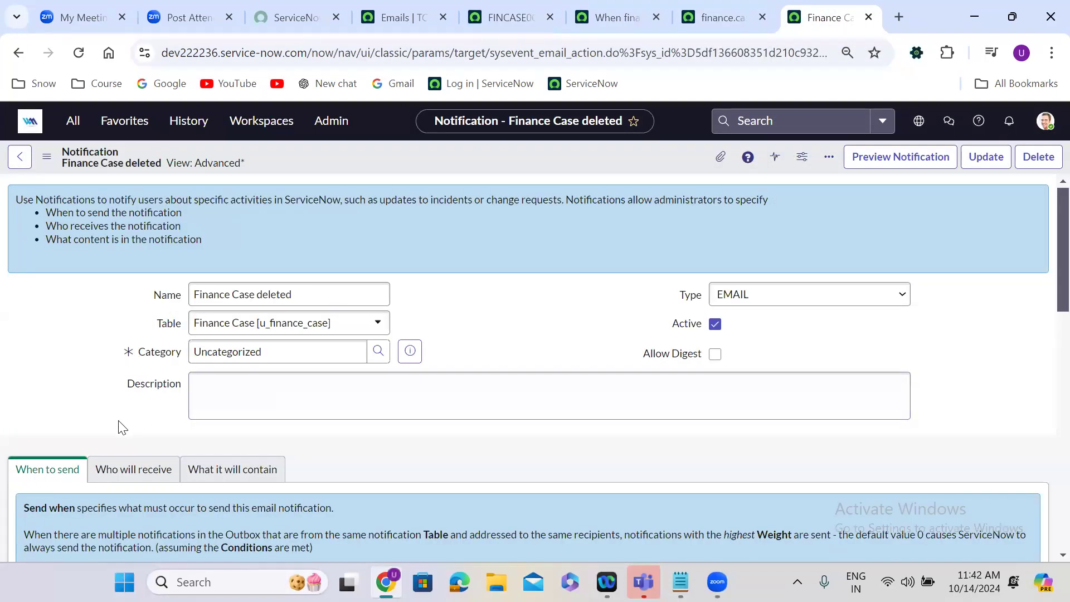
{"action": "scroll", "coordinate": [118, 426], "scroll_direction": "down", "scroll_amount": 1}
{"action": "scroll", "coordinate": [118, 423], "scroll_direction": "down", "scroll_amount": 4}
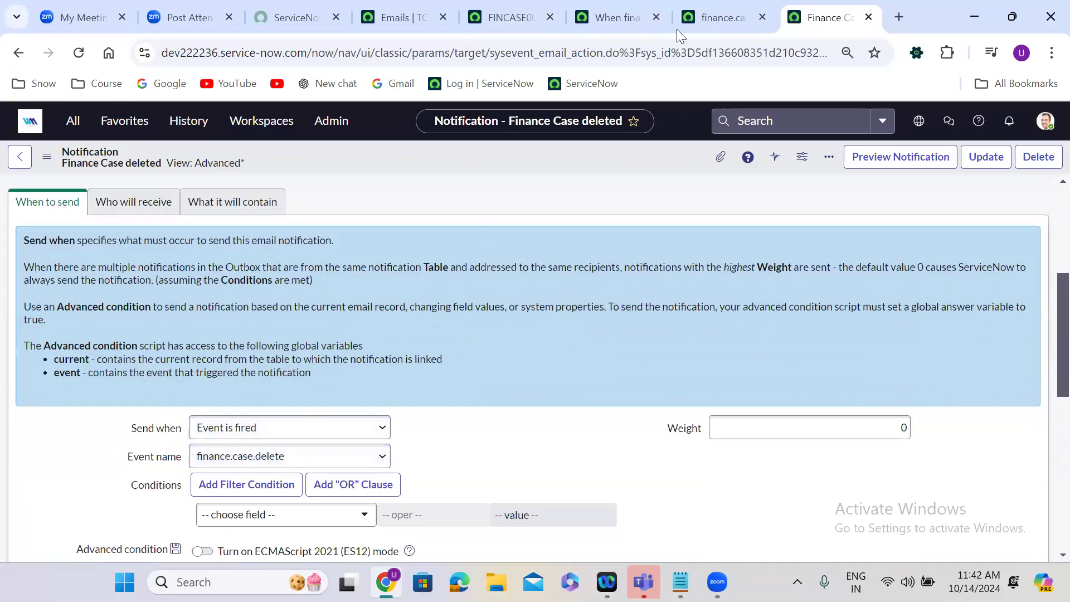
{"action": "left_click", "coordinate": [701, 17]}
{"action": "double_click", "coordinate": [292, 158]}
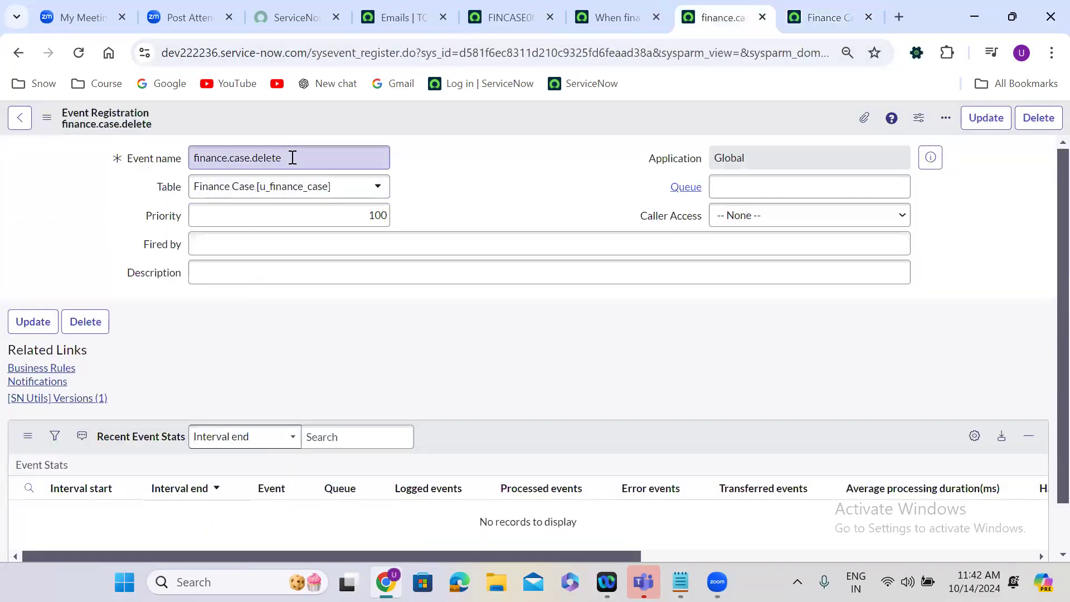
Add an empty gs.eventQueue(); call to the script of the business rule "When finance Case deleted".
{"action": "left_click", "coordinate": [594, 8]}
{"action": "left_click", "coordinate": [175, 333]}
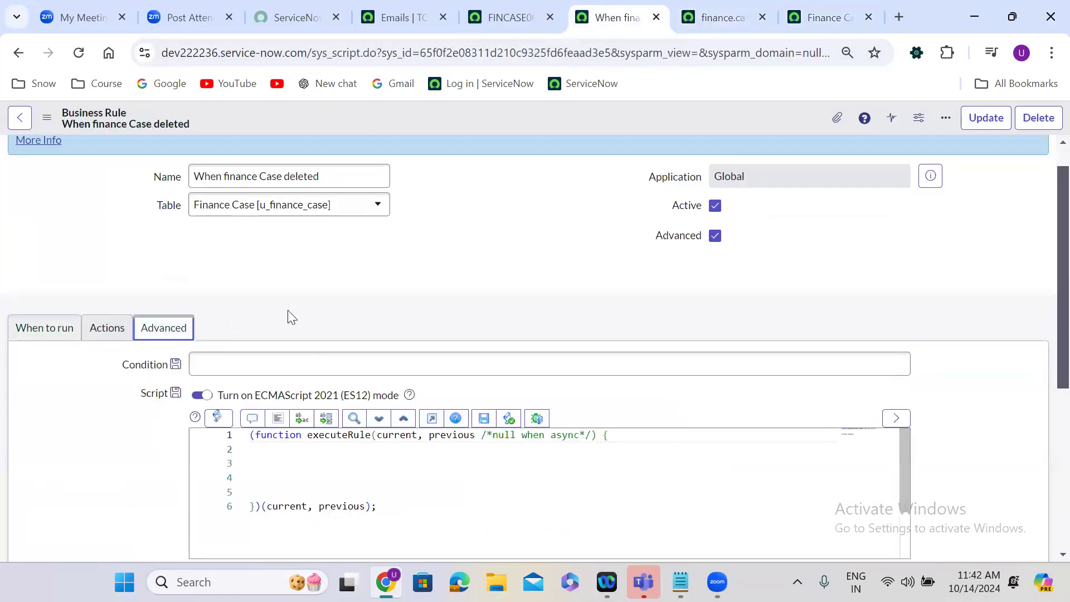
{"action": "scroll", "coordinate": [289, 316], "scroll_direction": "down", "scroll_amount": 1}
{"action": "left_click", "coordinate": [277, 400]}
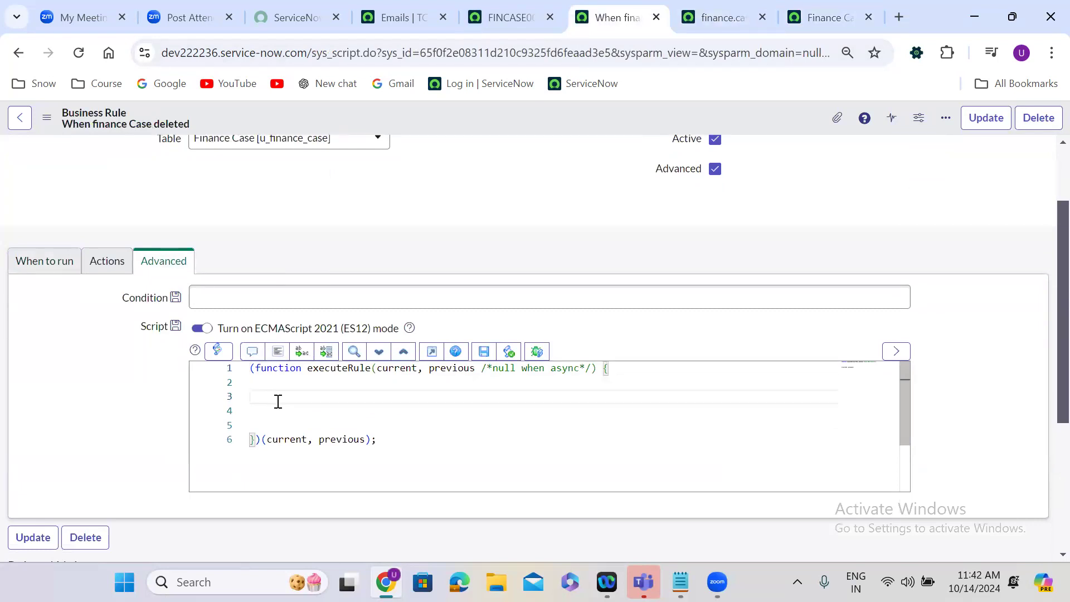
{"action": "type", "text": "gs"}
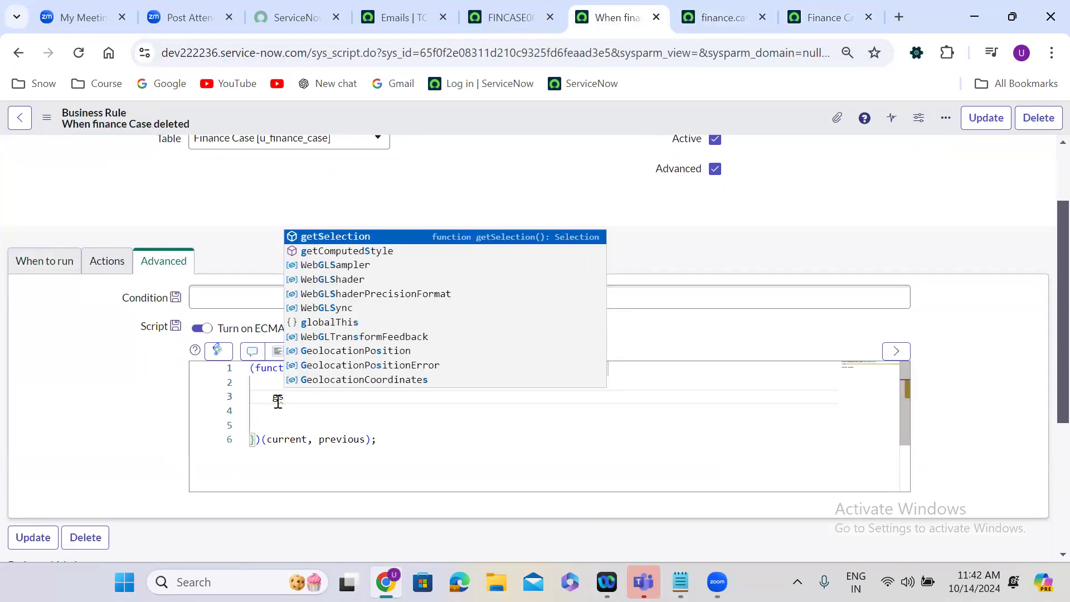
{"action": "type", "text": ".eve"}
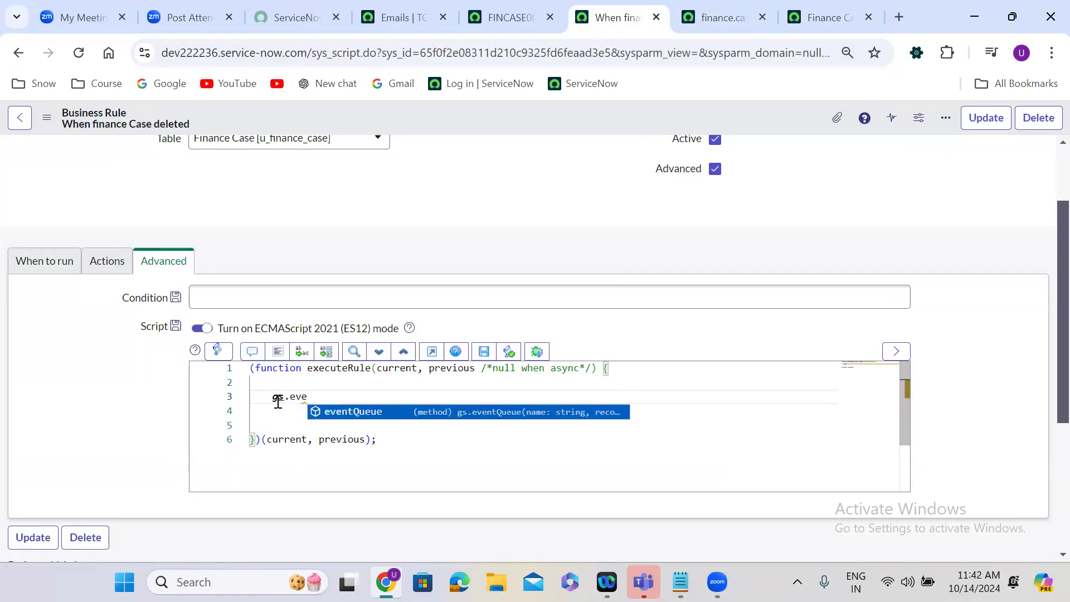
{"action": "type", "text": "ntQueue();"}
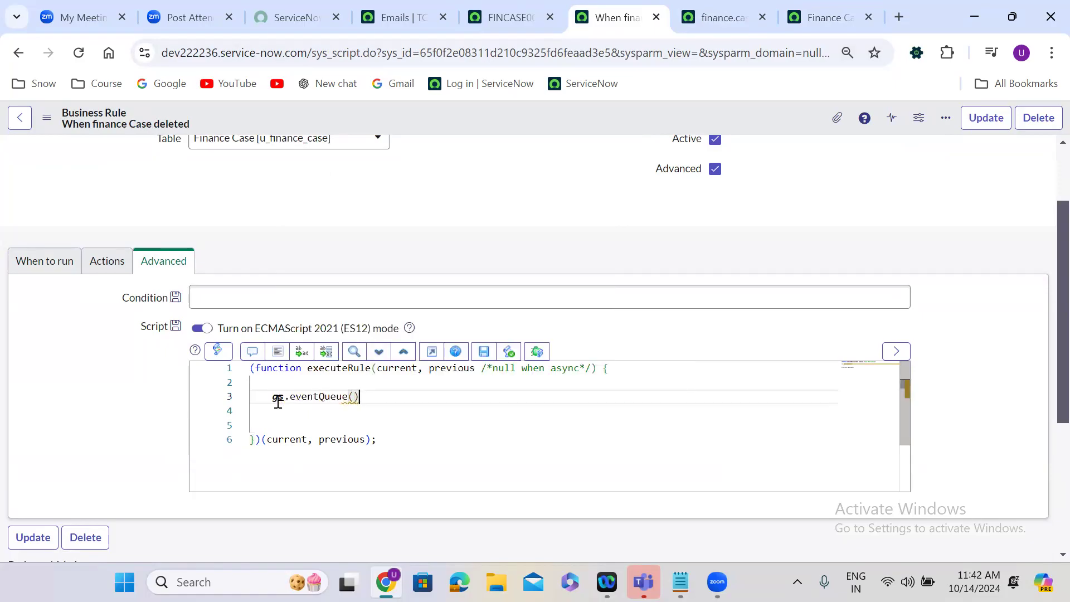
Pass 'finance.case.delete', null and two empty strings as the eventQueue arguments, and save the business rule.
{"action": "key", "text": "Left"}
{"action": "key", "text": "Left"}
{"action": "type", "text": "'finance.case.delete'"}
{"action": "type", "text": ", n"}
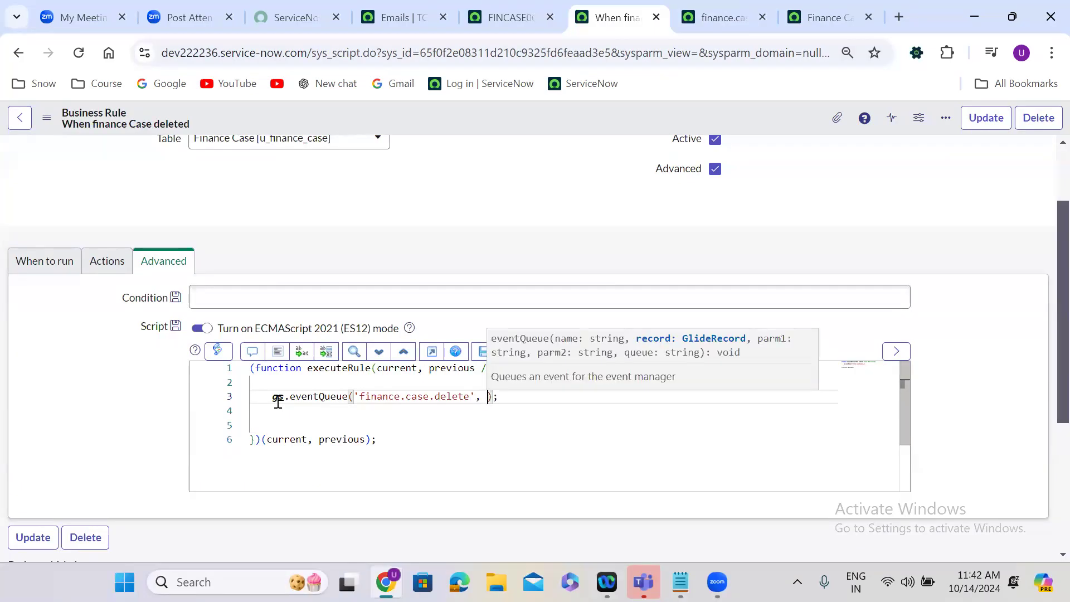
{"action": "type", "text": "ull, "}
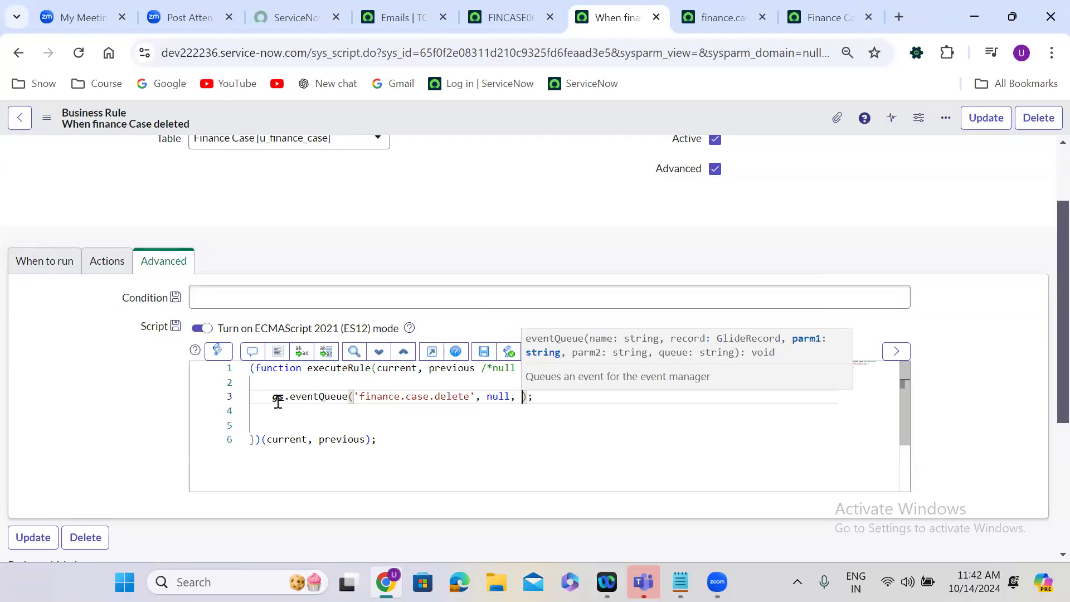
{"action": "type", "text": "''"}
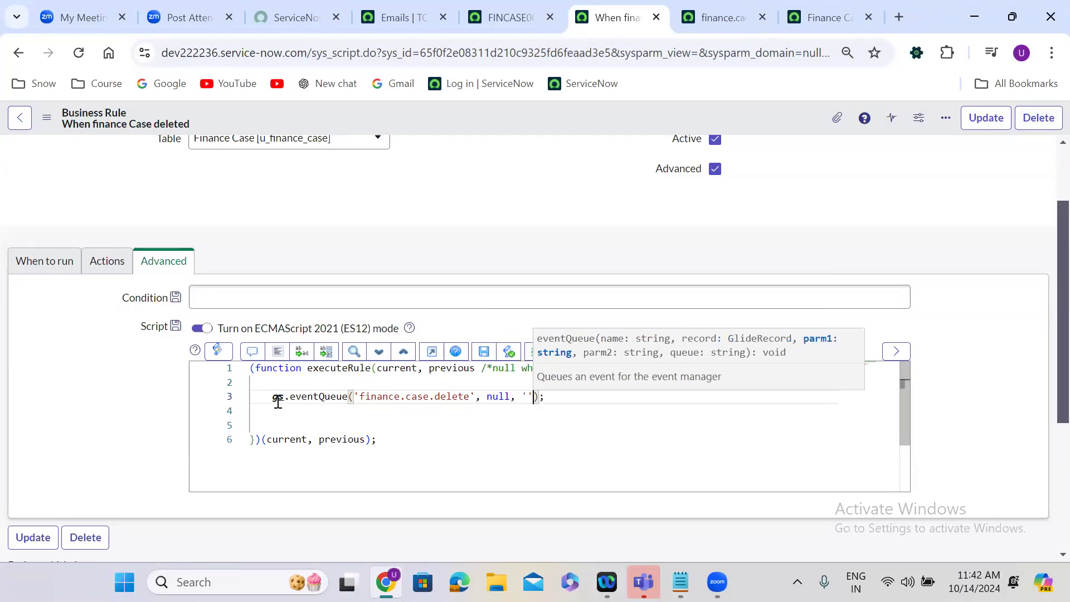
{"action": "type", "text": ", ''"}
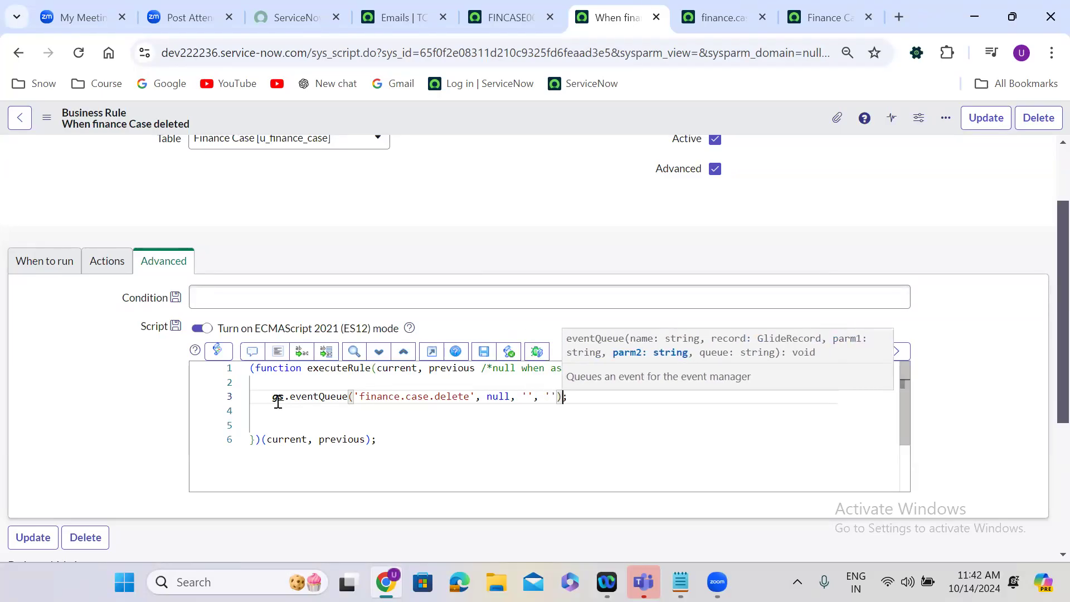
{"action": "key", "text": "End"}
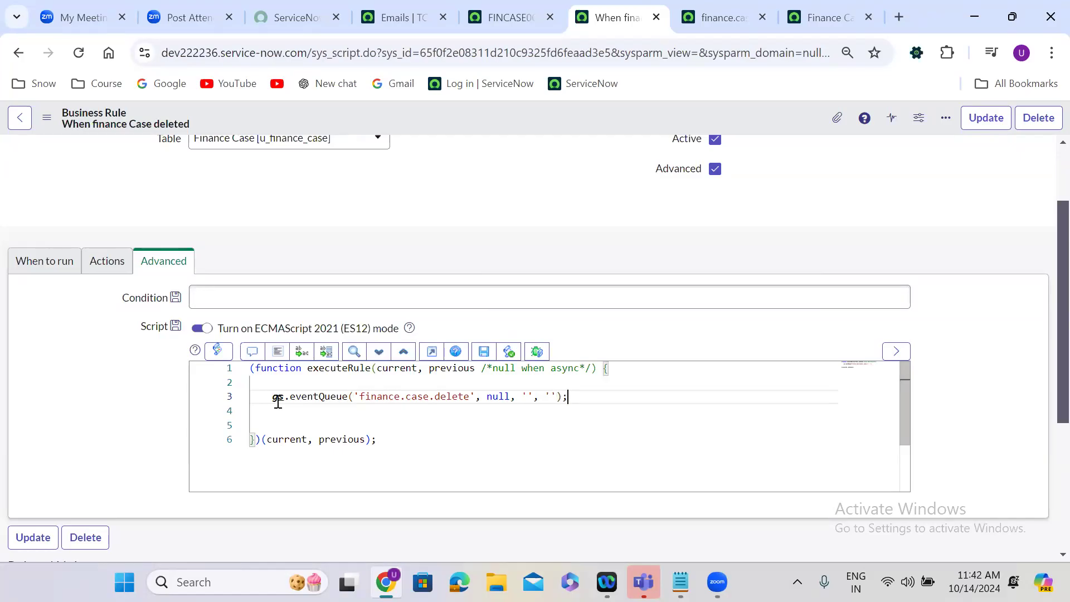
{"action": "right_click", "coordinate": [473, 112]}
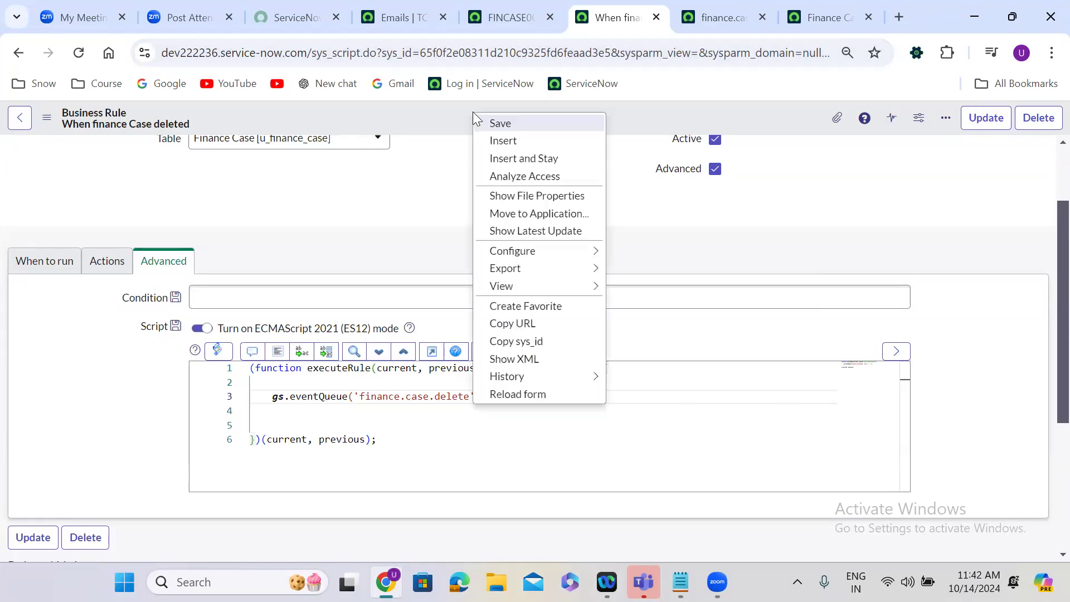
{"action": "left_click", "coordinate": [534, 126]}
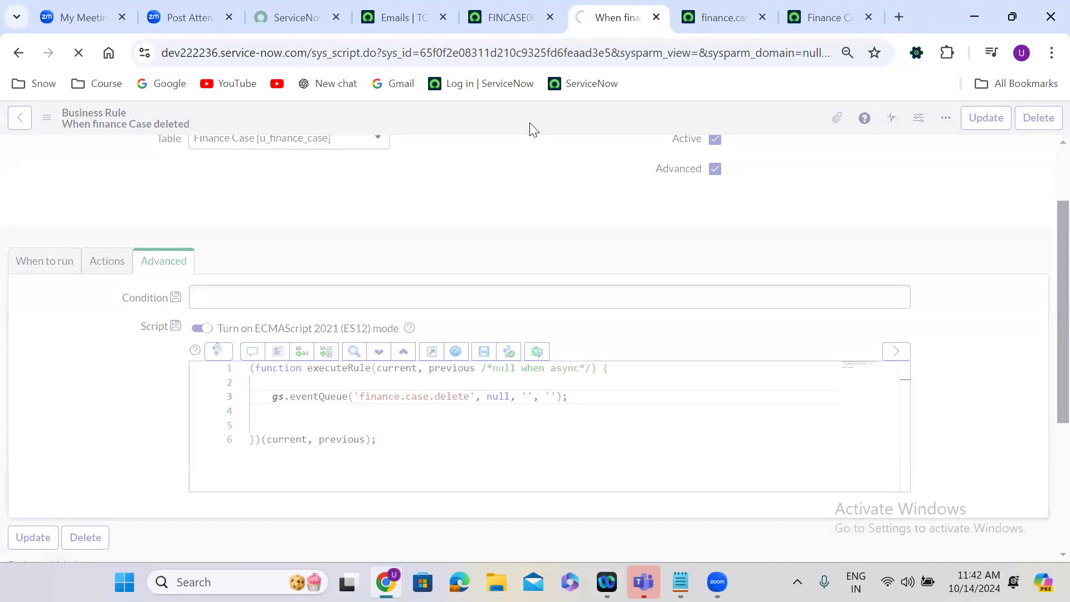
Check the business rule's run timing and script against the notification's send trigger.
{"action": "left_click", "coordinate": [496, 12]}
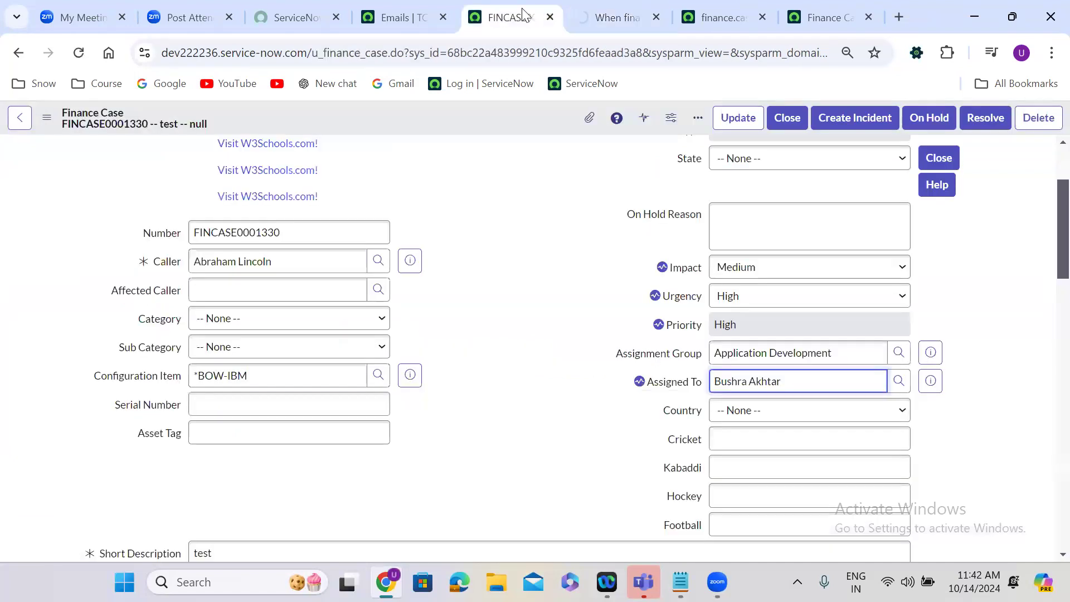
{"action": "left_click", "coordinate": [637, 10]}
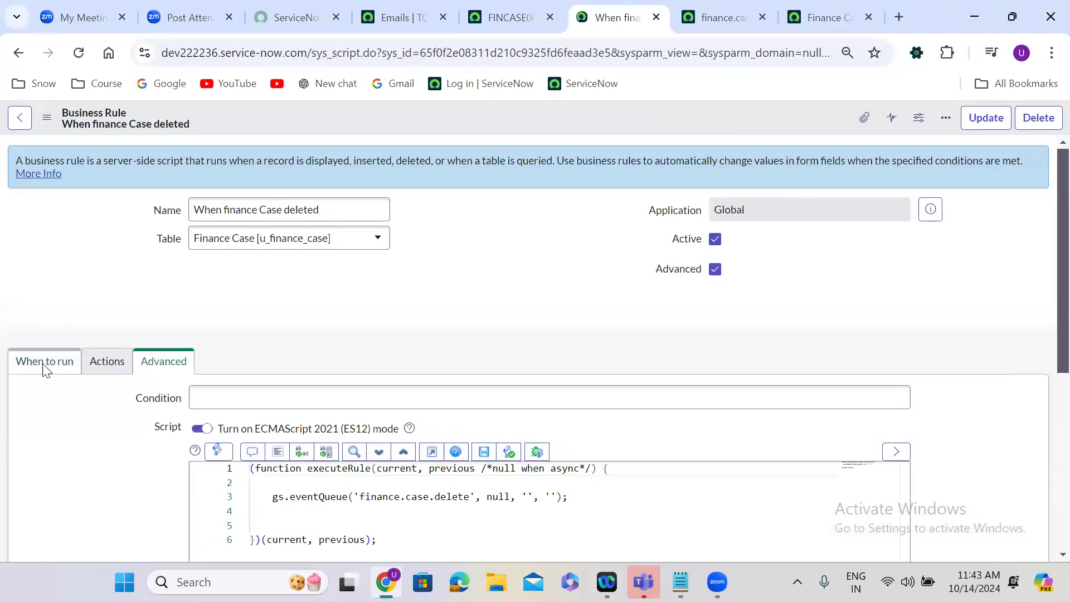
{"action": "left_click", "coordinate": [45, 332]}
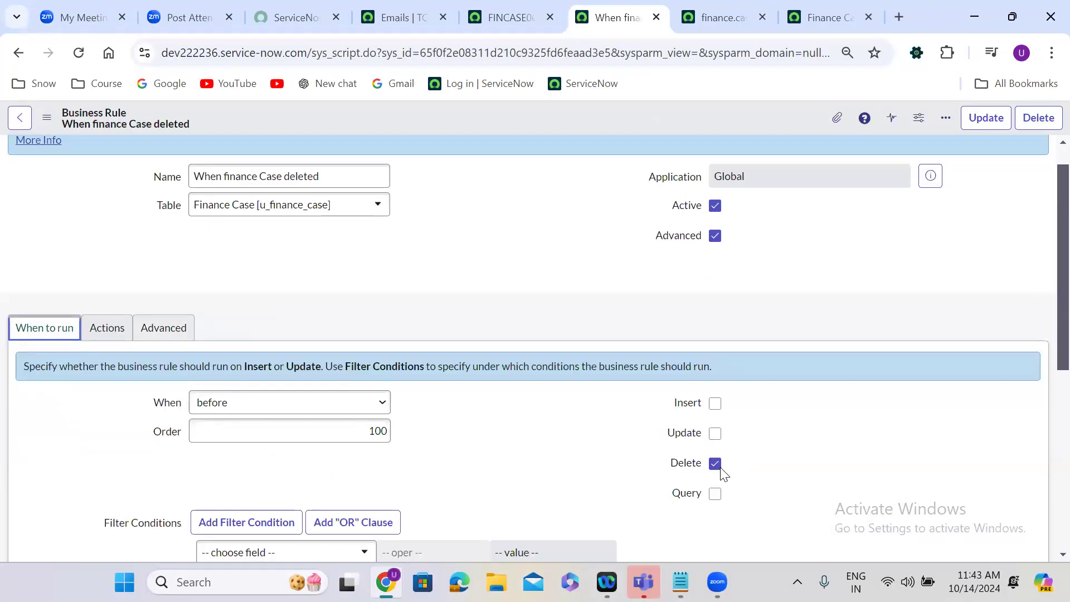
{"action": "left_click", "coordinate": [163, 329]}
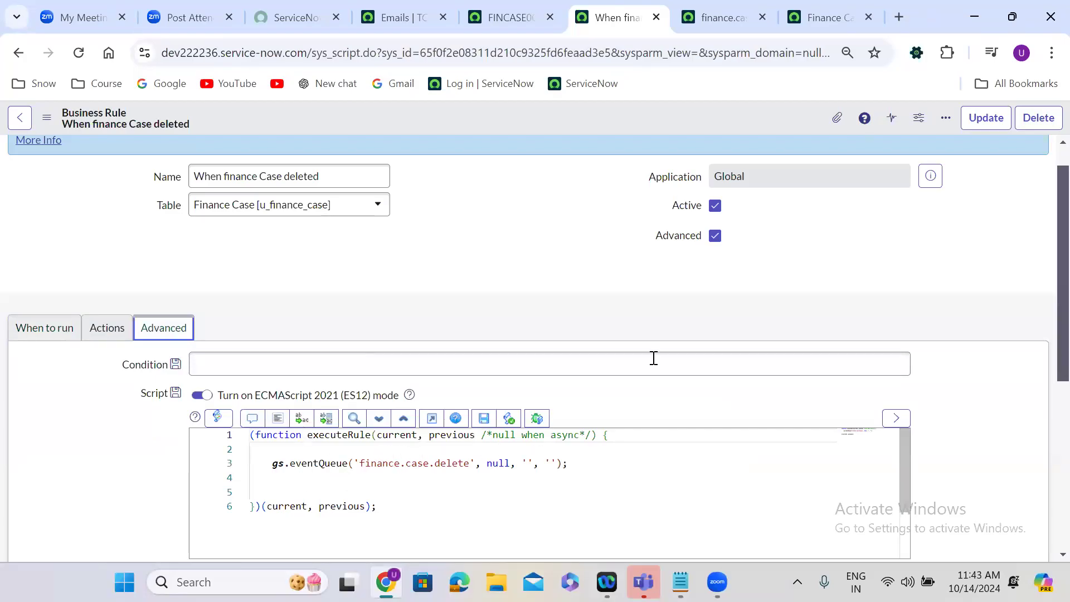
{"action": "left_click", "coordinate": [834, 7]}
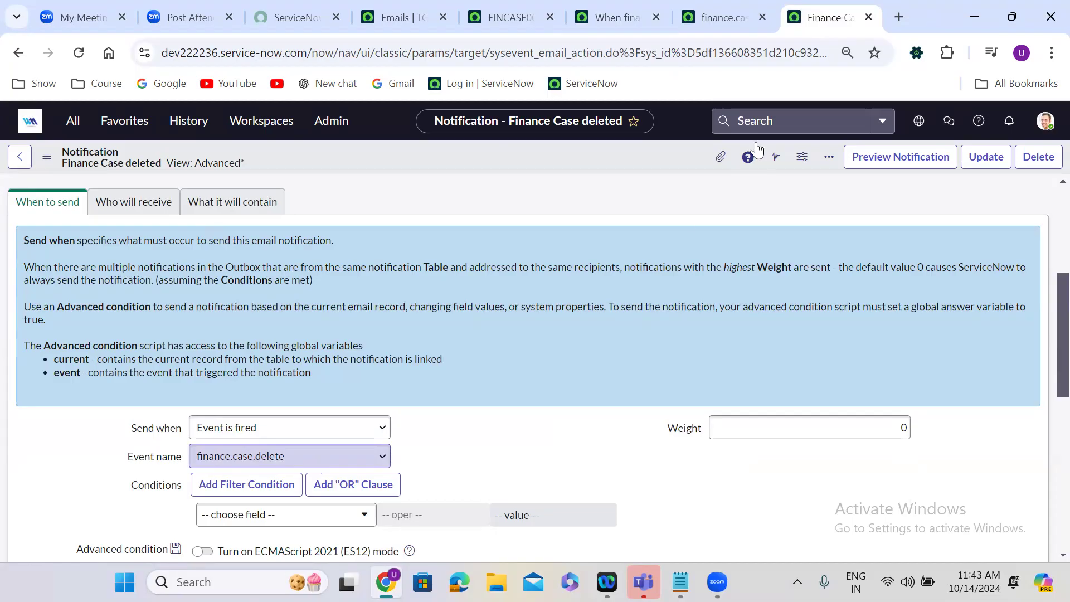
Delete Finance Case FINCASE0001330 and confirm the deletion.
{"action": "left_click", "coordinate": [537, 7]}
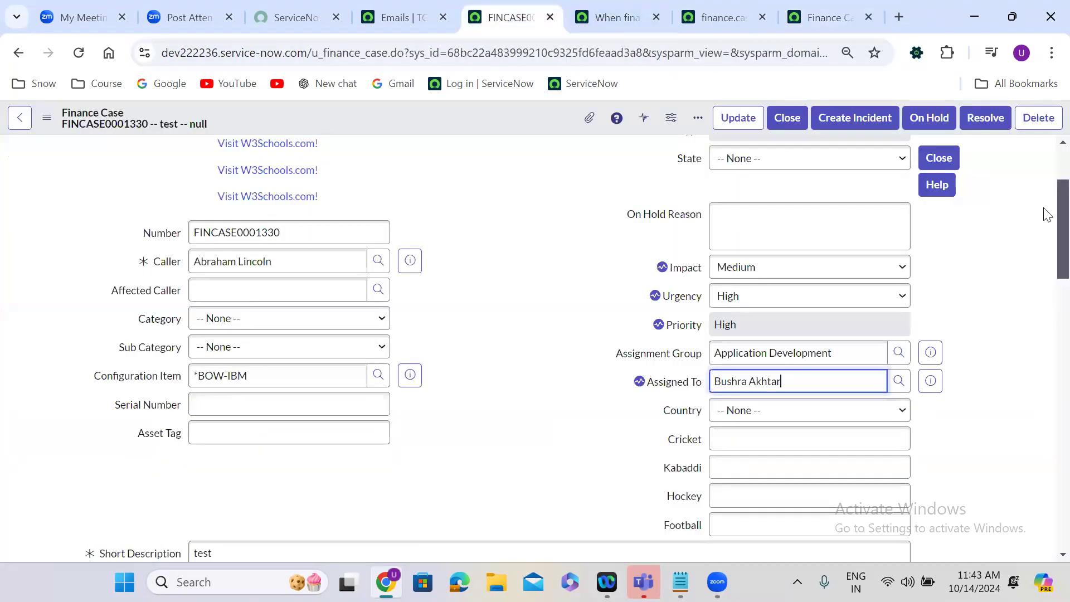
{"action": "left_click", "coordinate": [1039, 117]}
{"action": "left_click", "coordinate": [618, 231]}
Recheck the rule's delete setting and the notification's event, and examine the eventQueue line in the rule's script.
{"action": "left_click", "coordinate": [612, 21]}
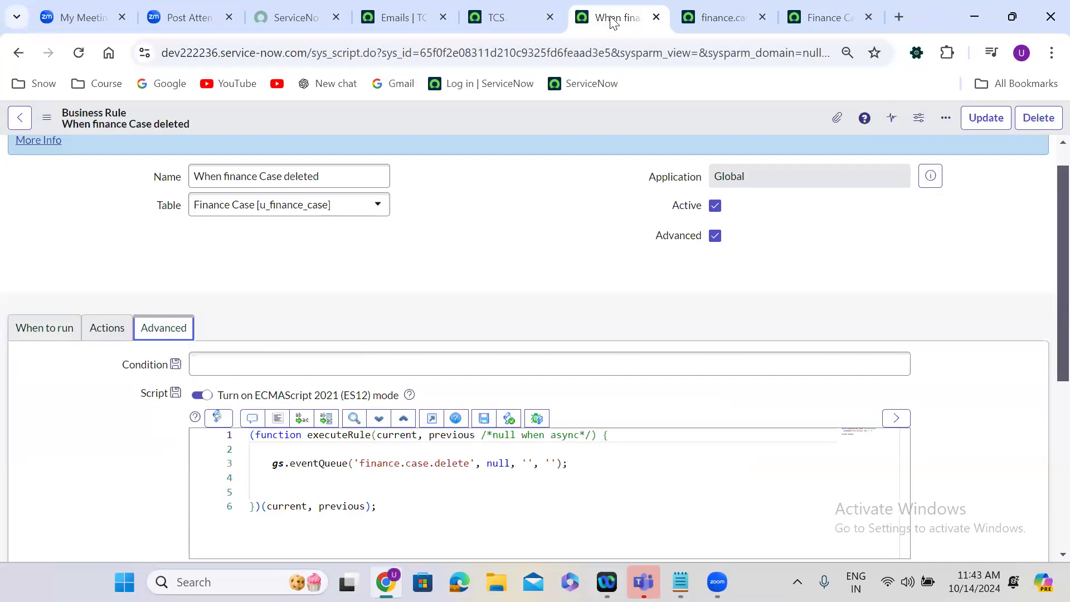
{"action": "left_click", "coordinate": [44, 325]}
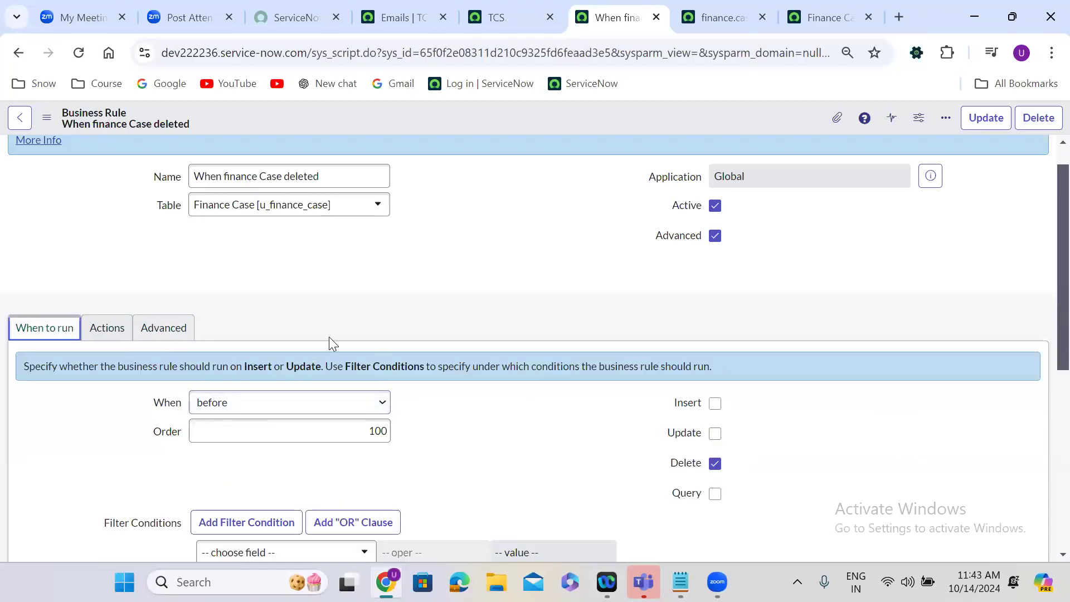
{"action": "left_click", "coordinate": [171, 328]}
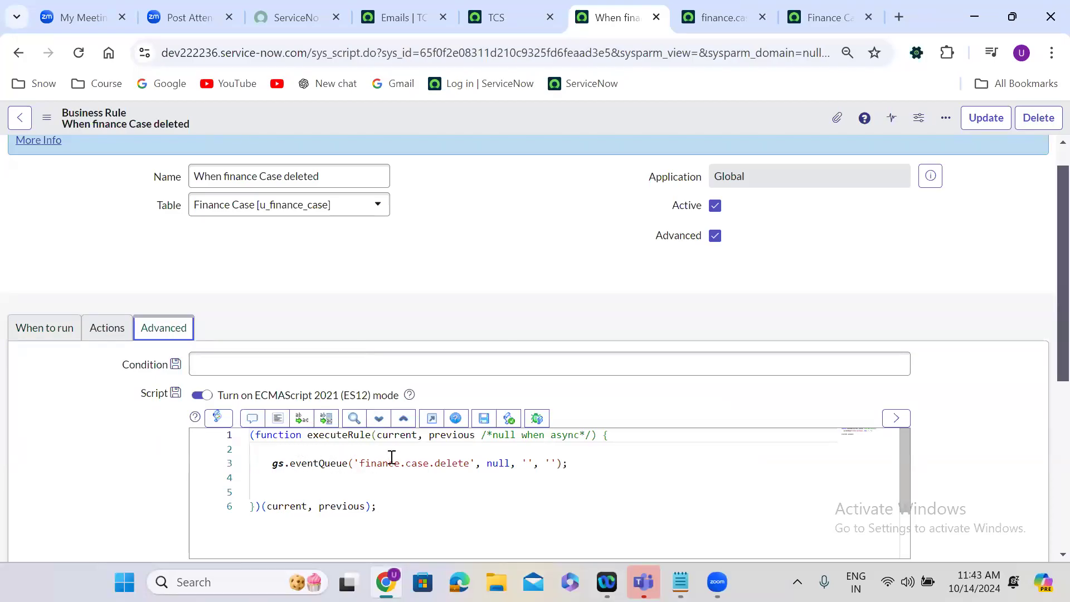
{"action": "left_click", "coordinate": [822, 12]}
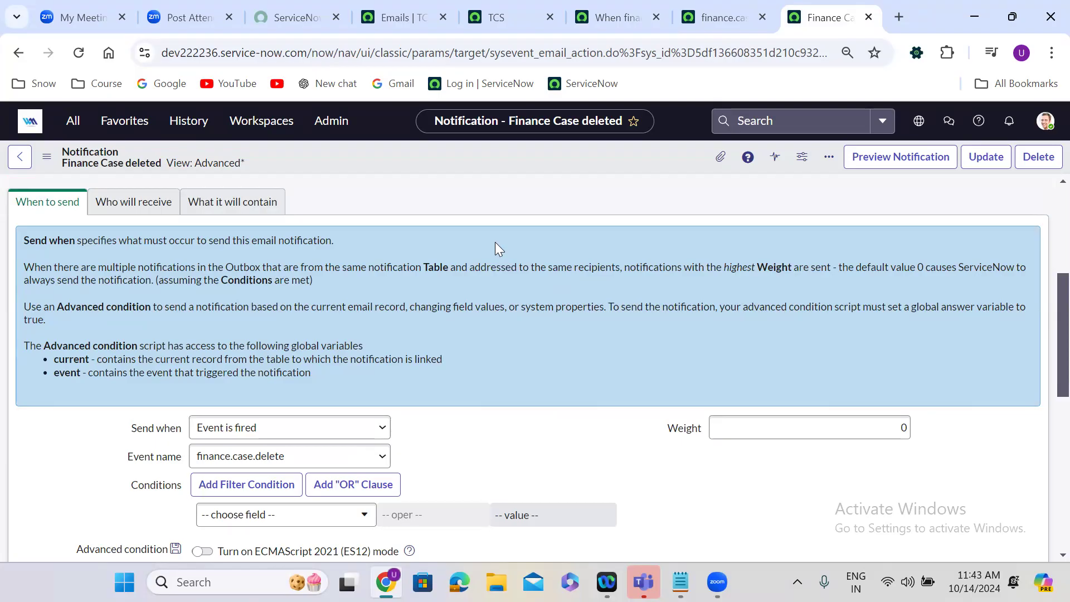
{"action": "left_click", "coordinate": [624, 16]}
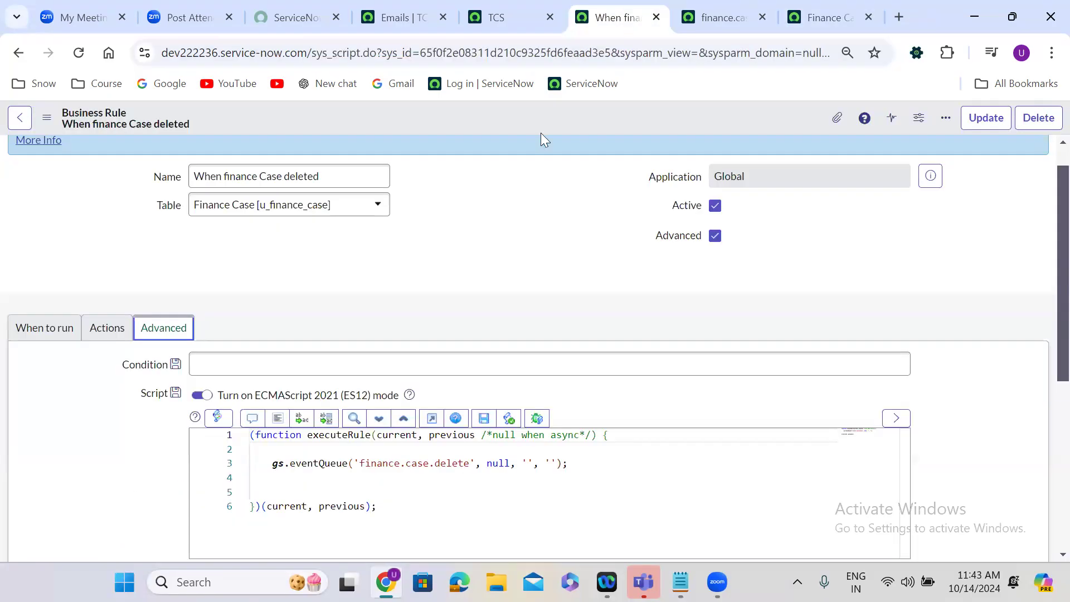
{"action": "scroll", "coordinate": [495, 207], "scroll_direction": "down", "scroll_amount": 4}
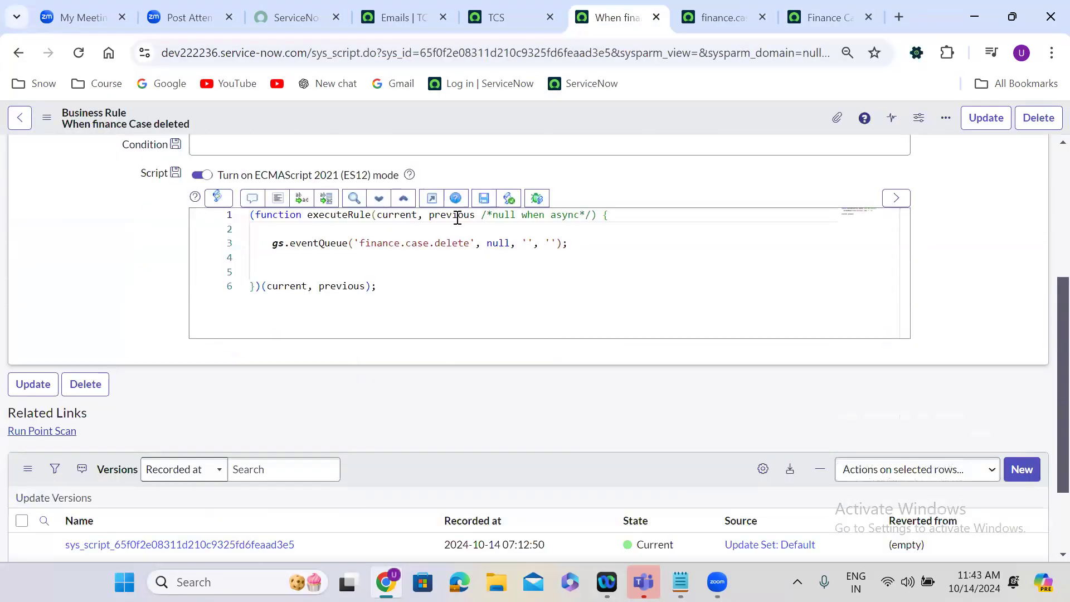
{"action": "left_click_drag", "start_coordinate": [268, 230], "coordinate": [591, 232]}
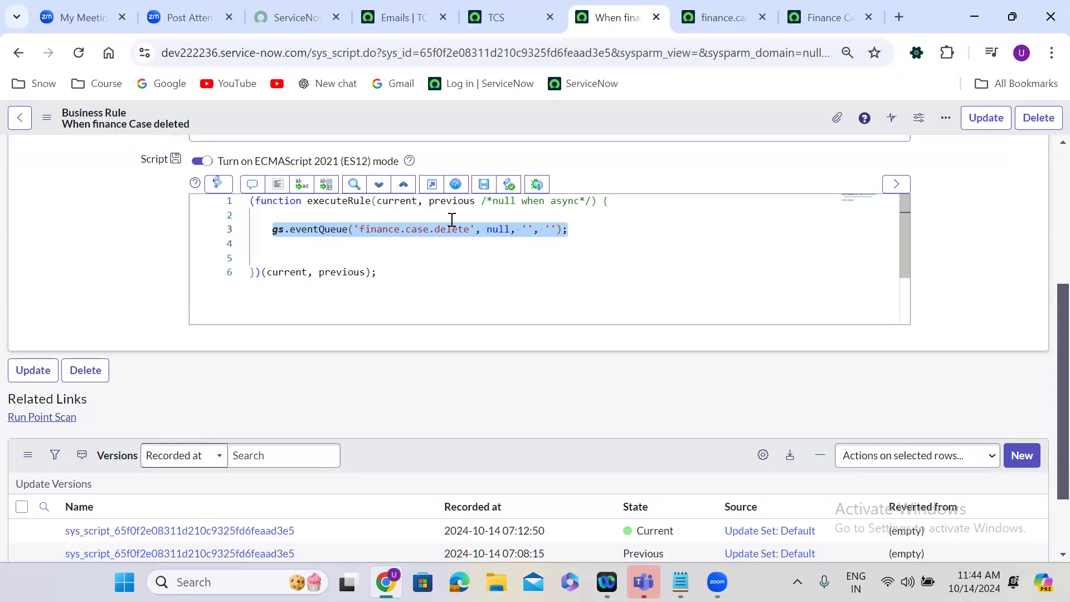
Copy the gs.eventQueue line from the business rule script into the System Notifications notes in Notepad, after "When event is fired ---".
{"action": "left_click", "coordinate": [586, 226]}
{"action": "left_click_drag", "start_coordinate": [586, 227], "coordinate": [272, 232]}
{"action": "key", "text": "ctrl+c"}
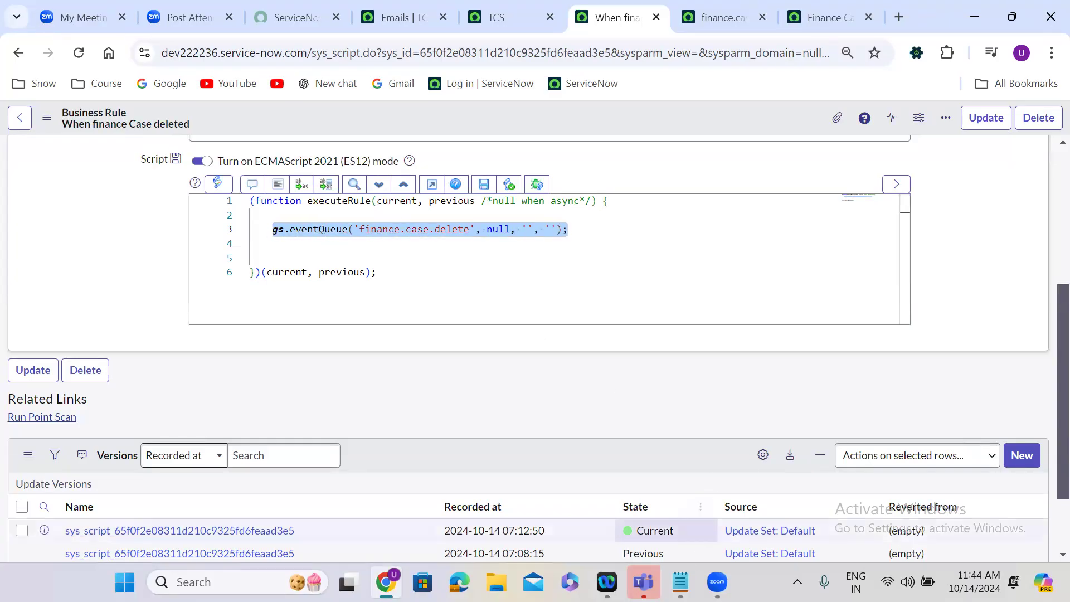
{"action": "left_click", "coordinate": [681, 582]}
{"action": "left_click", "coordinate": [172, 276]}
{"action": "type", "text": "---"}
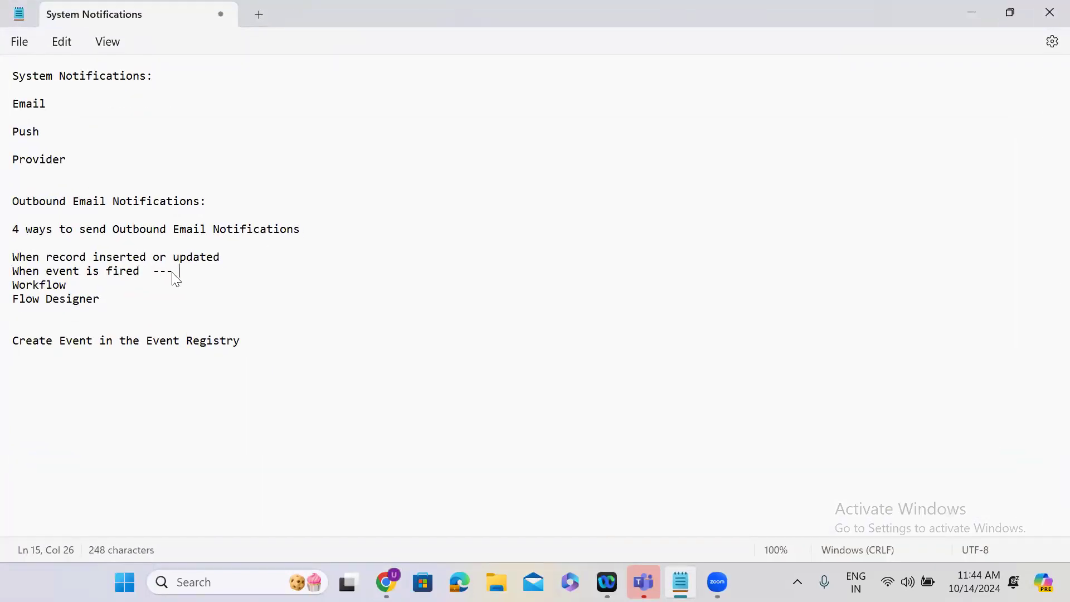
{"action": "key", "text": "ctrl+v"}
Replace the event name in the pasted eventQueue call with the placeholder event_name, and return to the business rule in the browser.
{"action": "left_click_drag", "start_coordinate": [284, 272], "coordinate": [408, 274]}
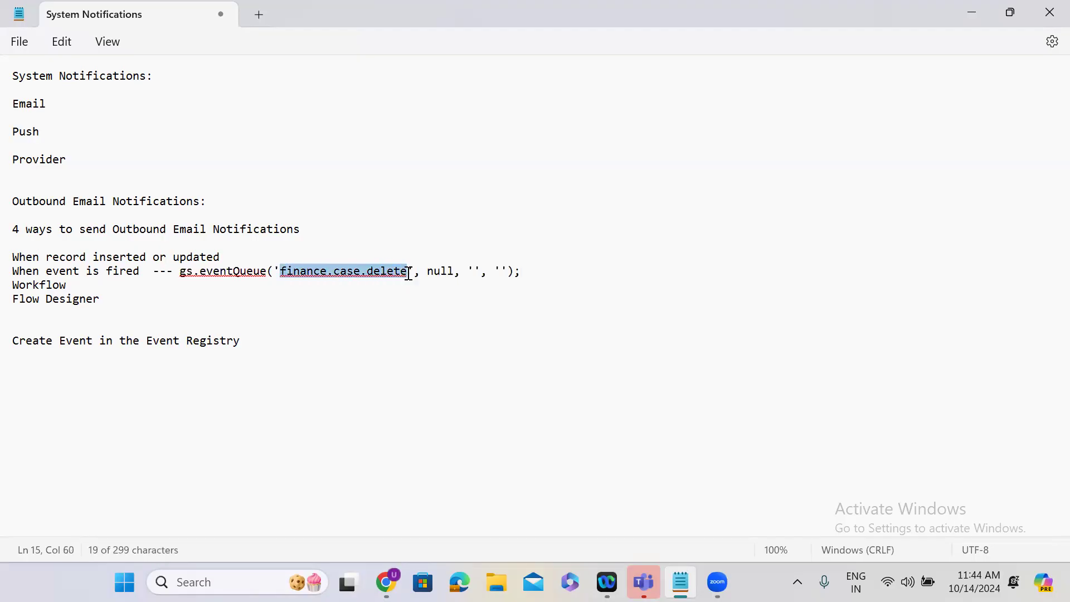
{"action": "type", "text": "event_name"}
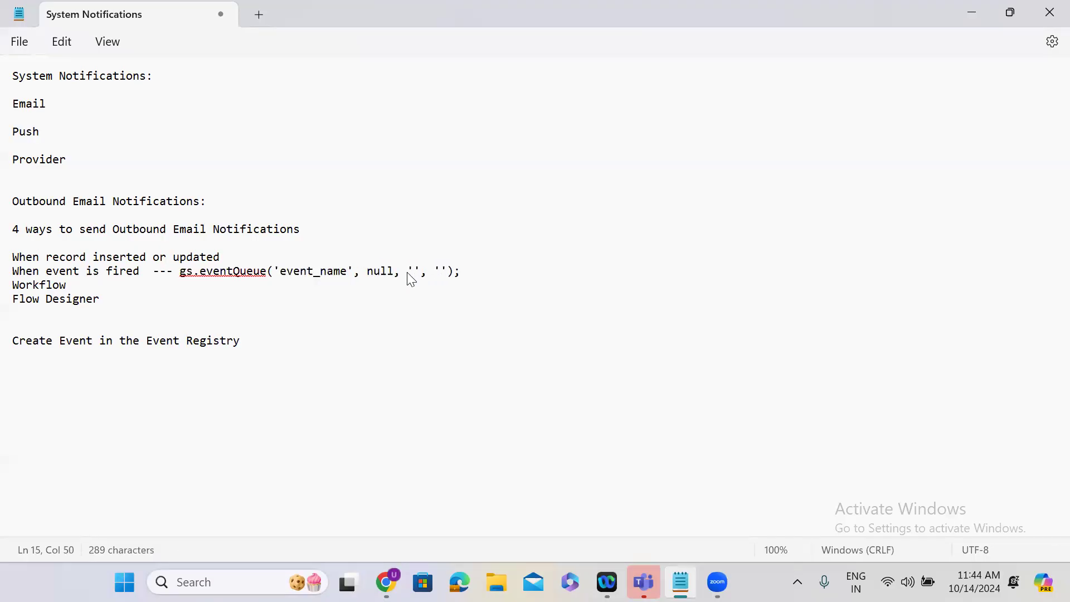
{"action": "left_click_drag", "start_coordinate": [180, 272], "coordinate": [468, 275]}
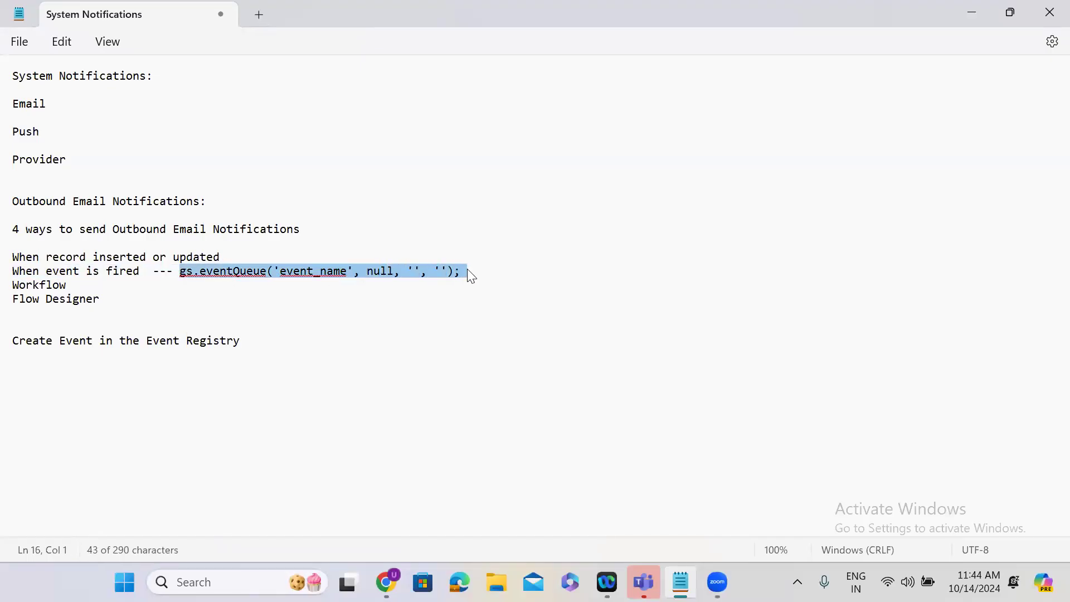
{"action": "double_click", "coordinate": [969, 25]}
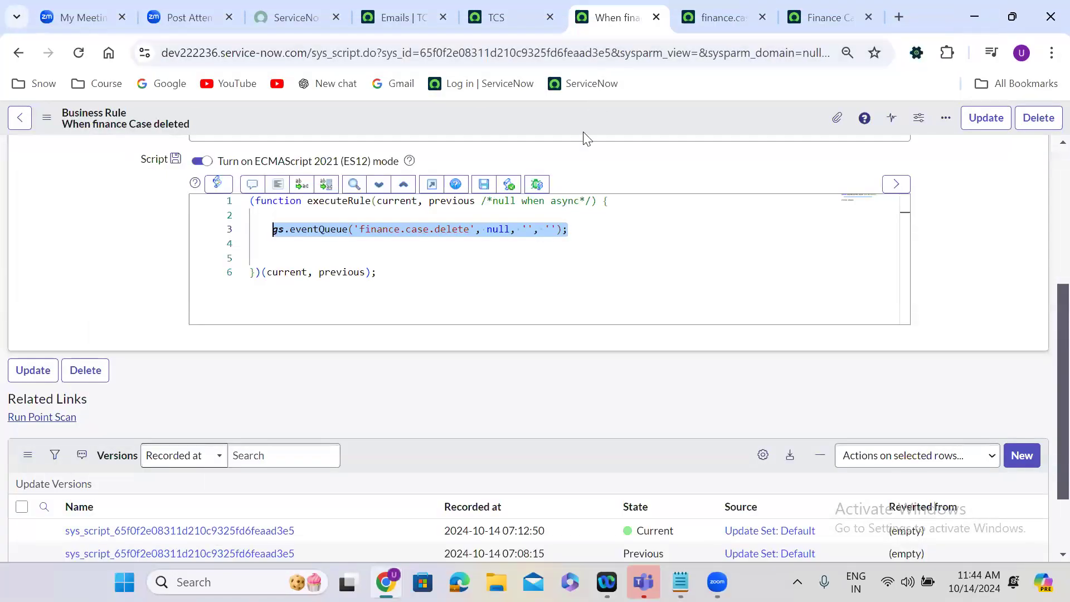
Find the Finance Case Management module by searching for "finance case" and list all cases.
{"action": "left_click", "coordinate": [583, 132]}
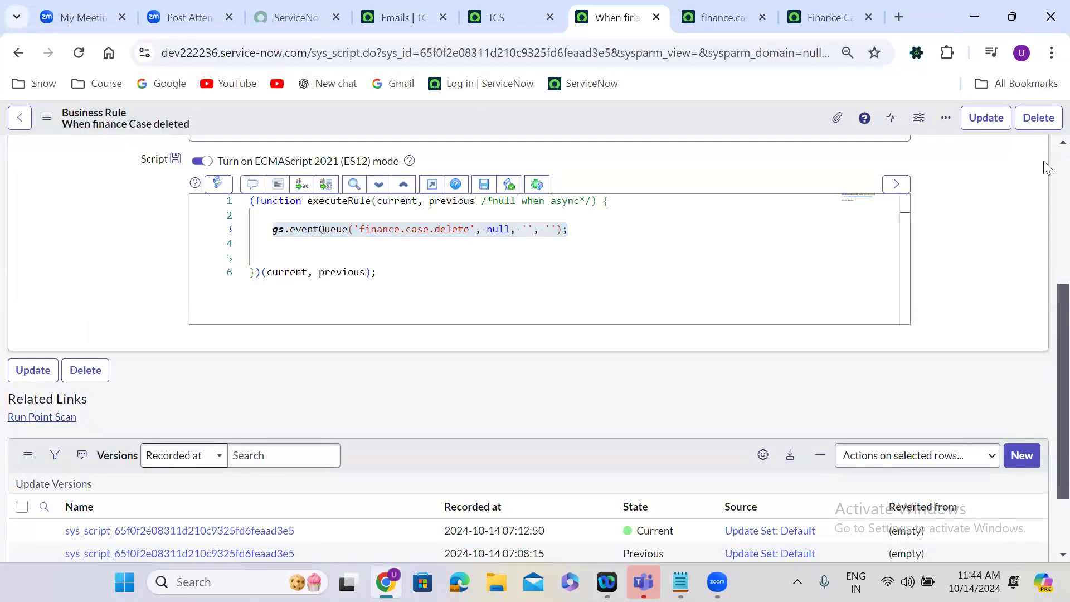
{"action": "scroll", "coordinate": [1043, 154], "scroll_direction": "up", "scroll_amount": 5}
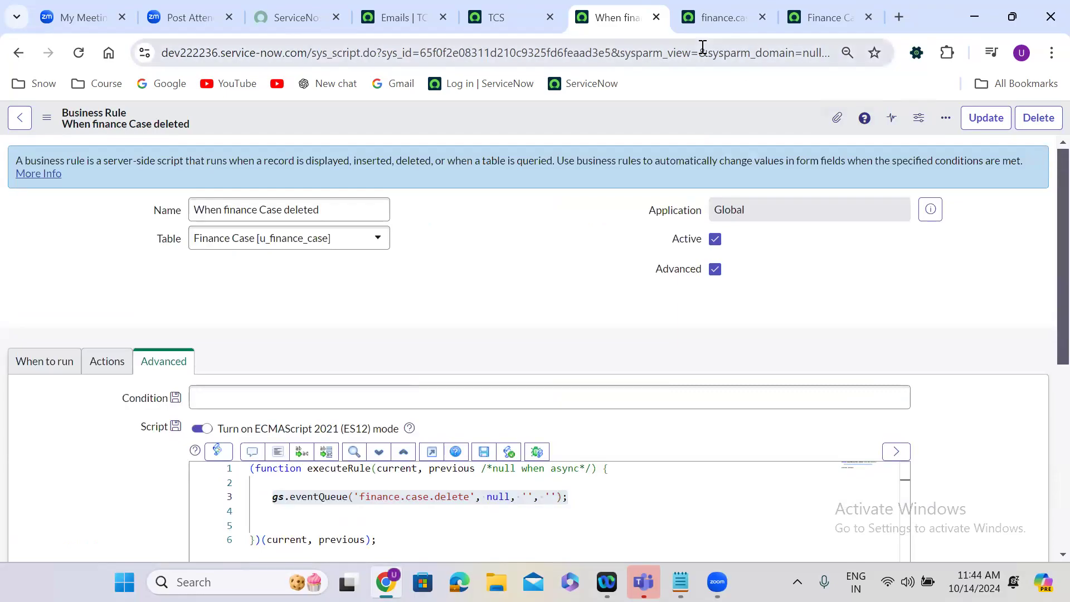
{"action": "left_click", "coordinate": [505, 7]}
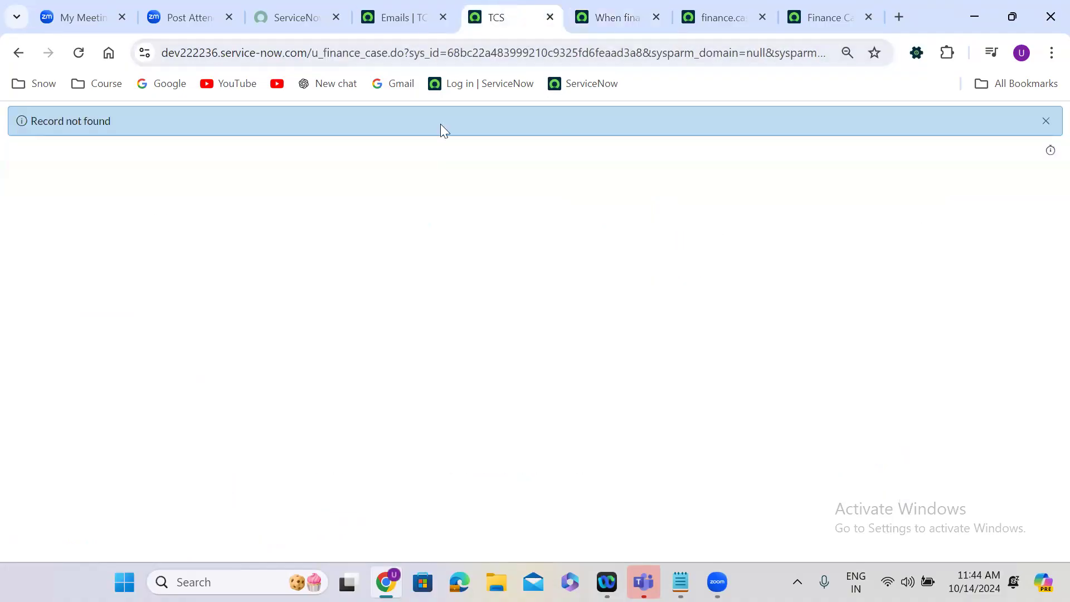
{"action": "left_click", "coordinate": [435, 16]}
{"action": "left_click", "coordinate": [82, 125]}
{"action": "type", "text": "f"}
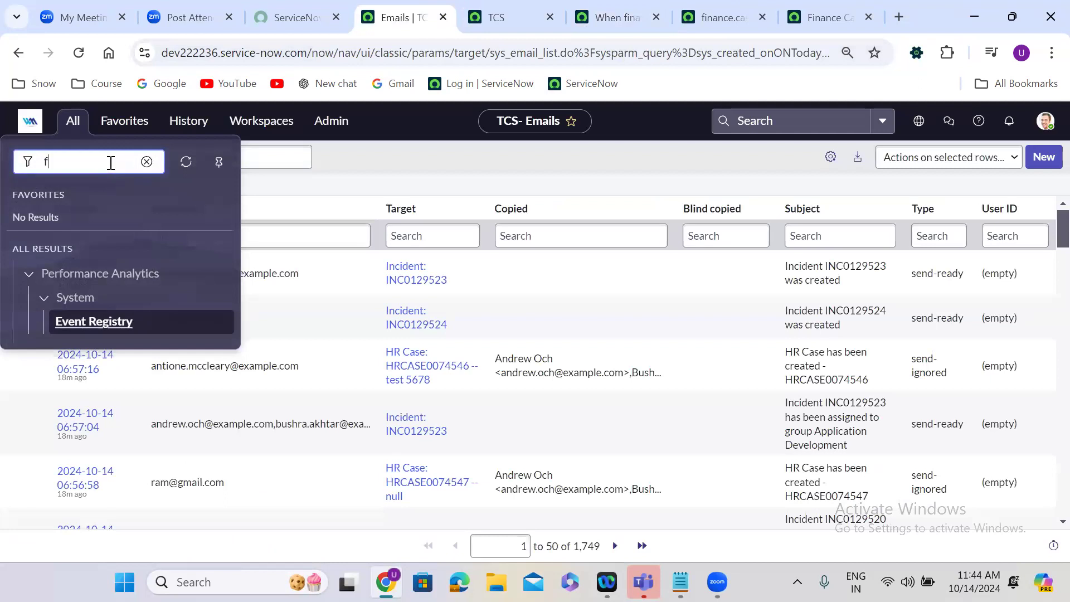
{"action": "type", "text": "inance cae"}
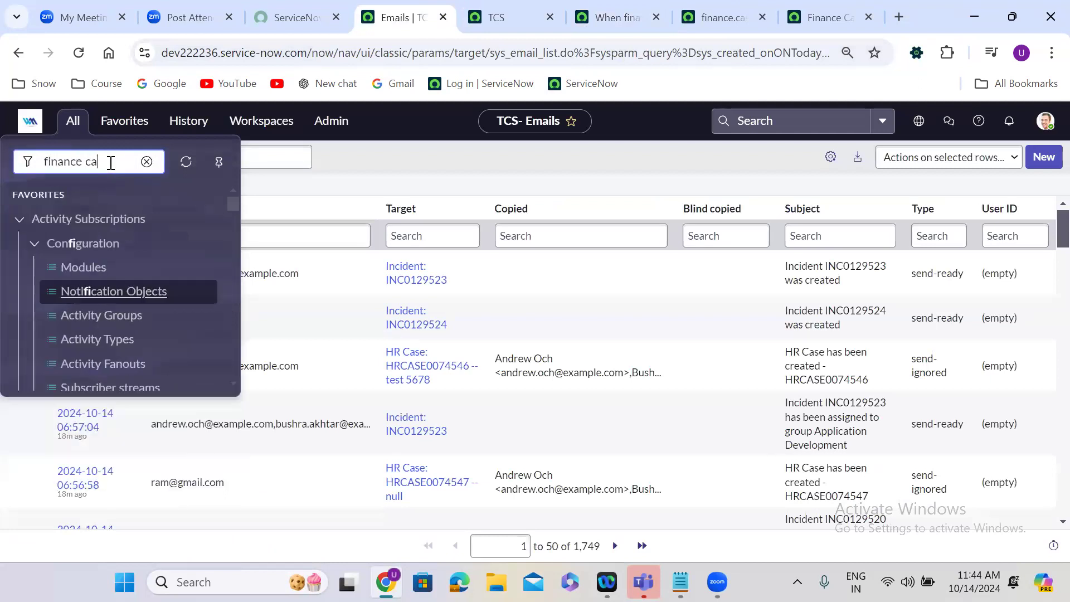
{"action": "key", "text": "BackSpace"}
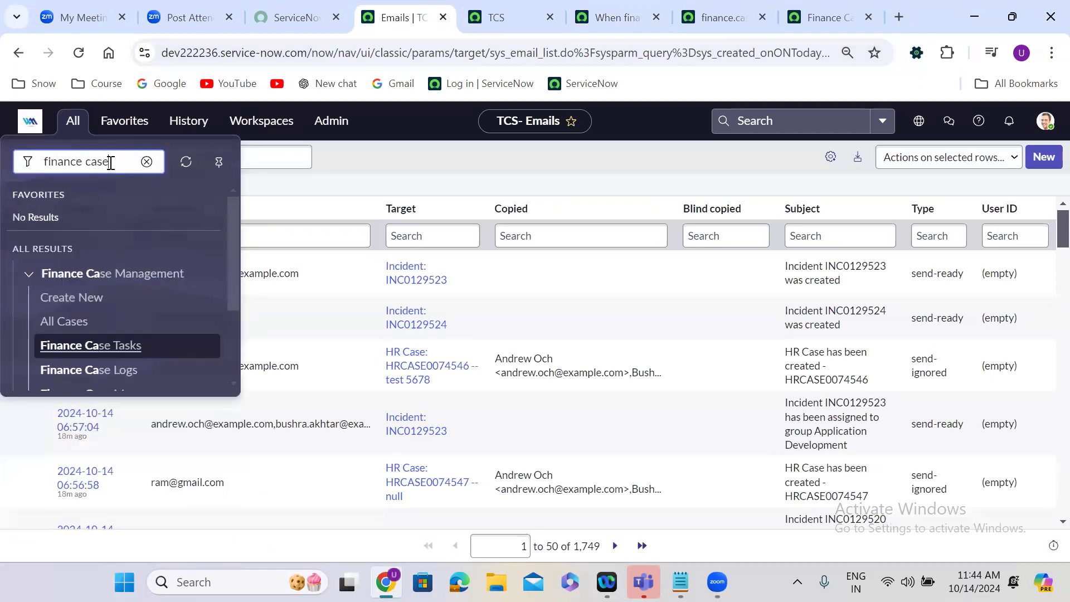
{"action": "left_click", "coordinate": [75, 320]}
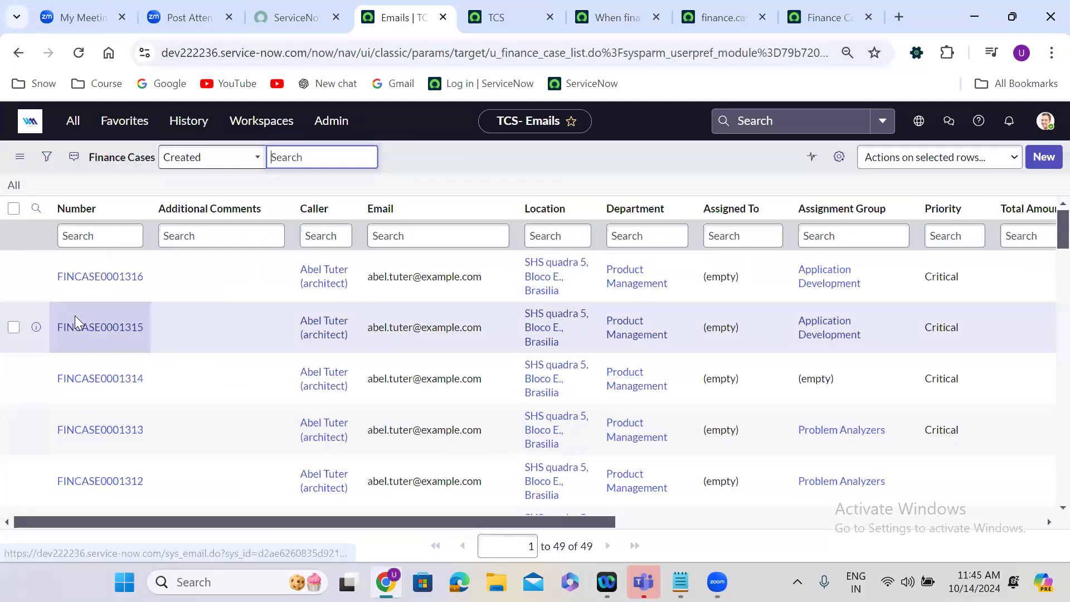
Open Finance Case FINCASE0001316 in a new browser tab and request its deletion.
{"action": "right_click", "coordinate": [36, 275]}
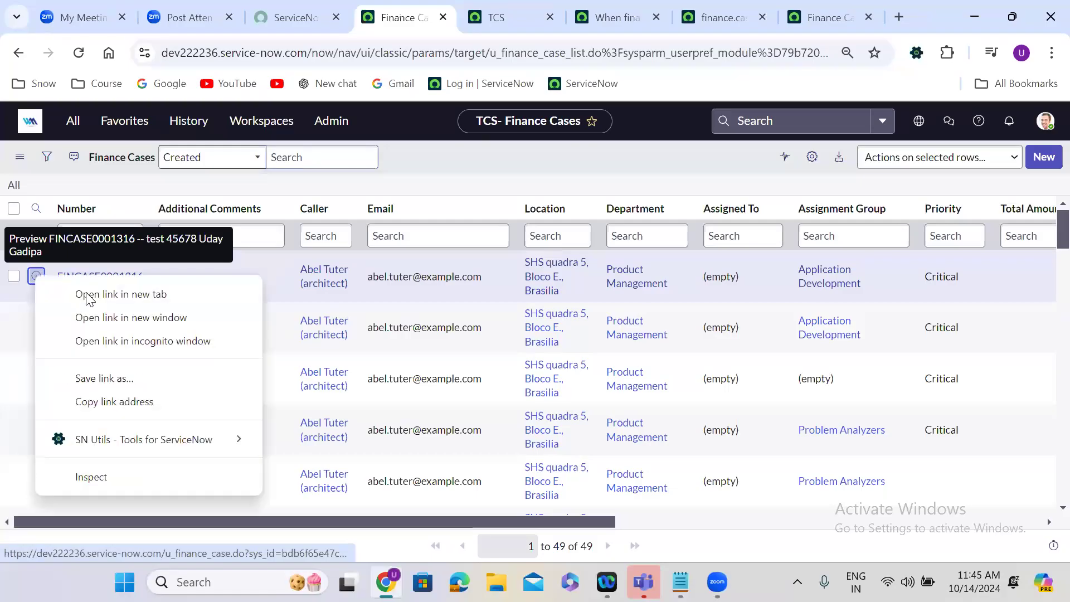
{"action": "left_click", "coordinate": [90, 295]}
{"action": "left_click", "coordinate": [424, 12]}
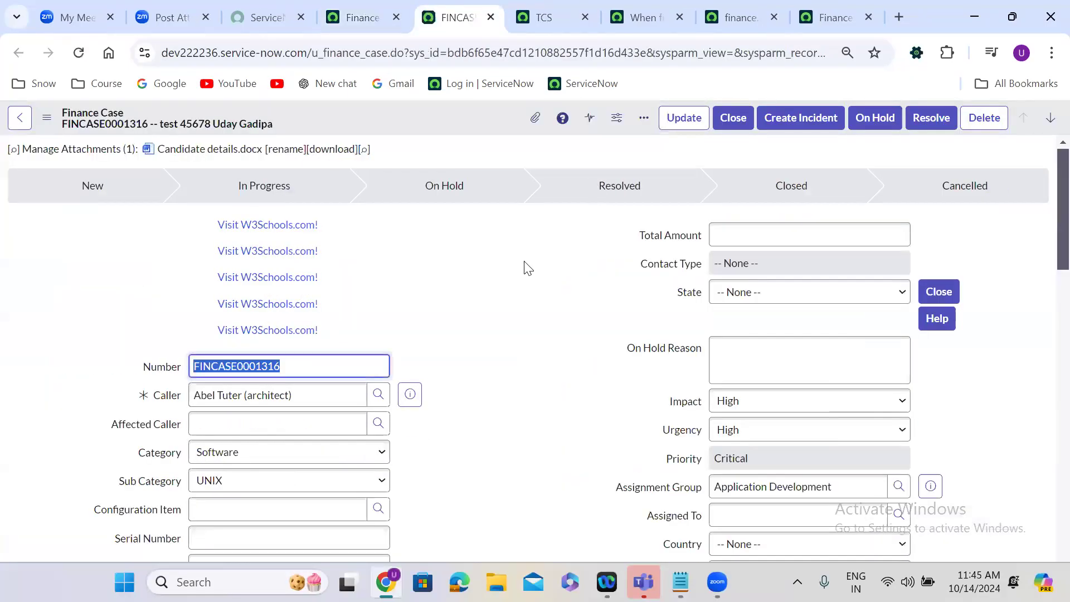
{"action": "left_click", "coordinate": [984, 126]}
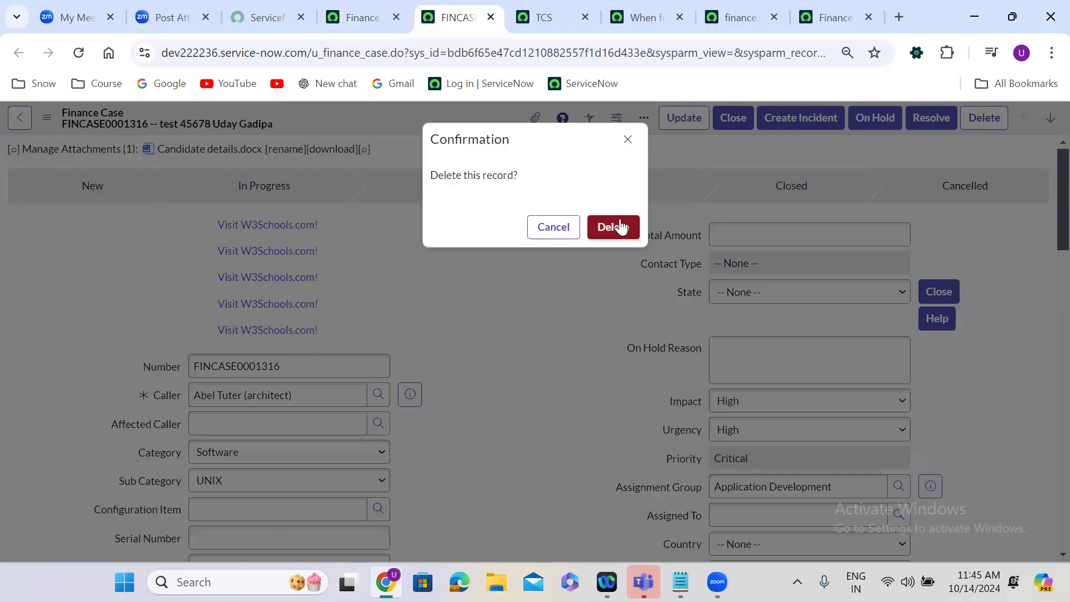
Review the business rule's run timing and delete setting, and examine the eventQueue line in its script.
{"action": "left_click", "coordinate": [641, 18]}
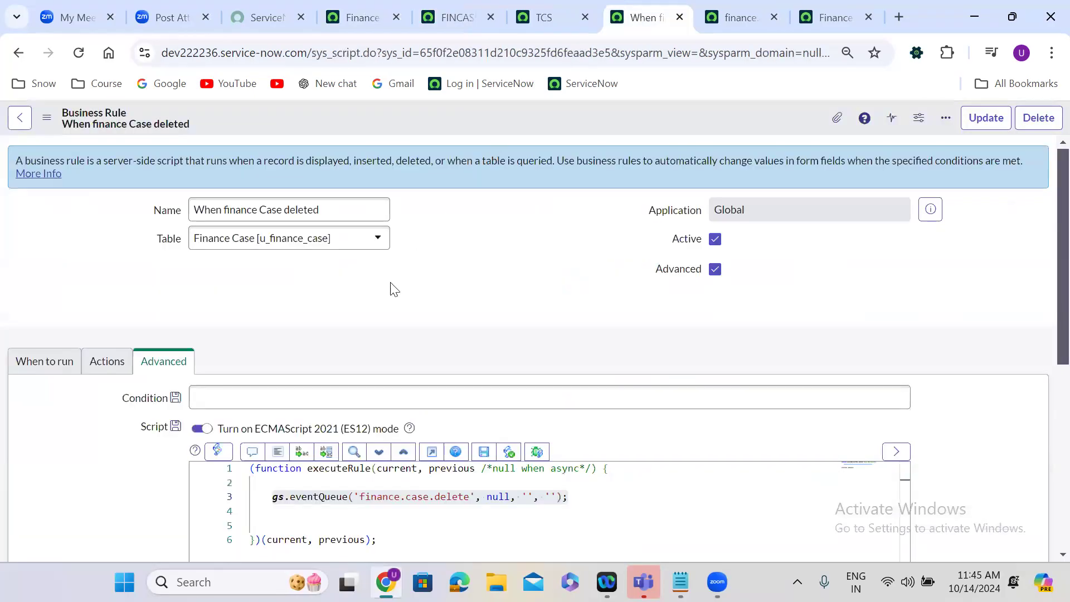
{"action": "left_click", "coordinate": [44, 368]}
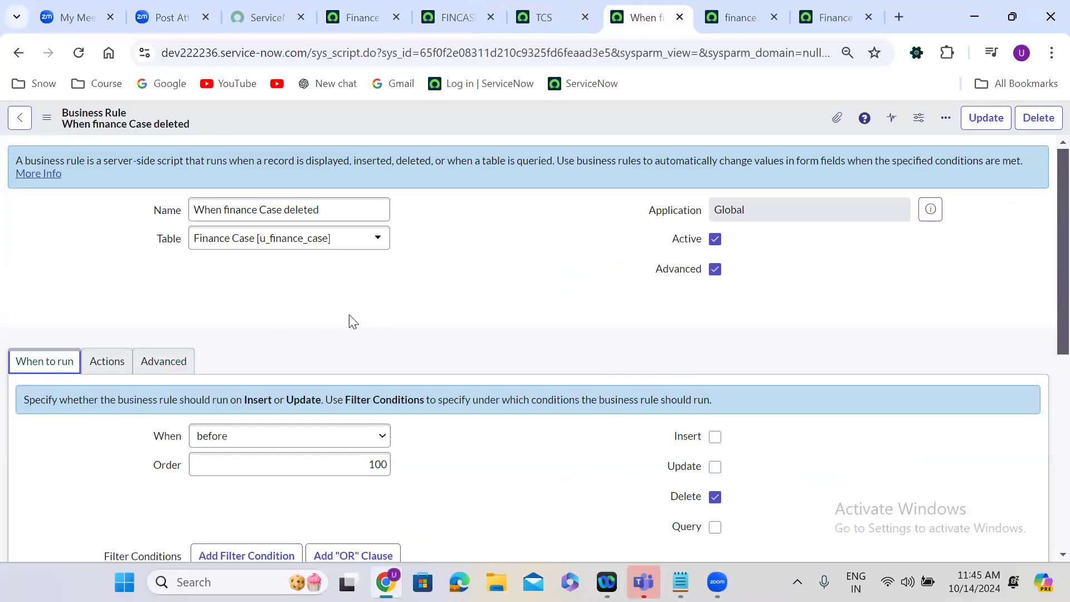
{"action": "scroll", "coordinate": [351, 320], "scroll_direction": "down", "scroll_amount": 2}
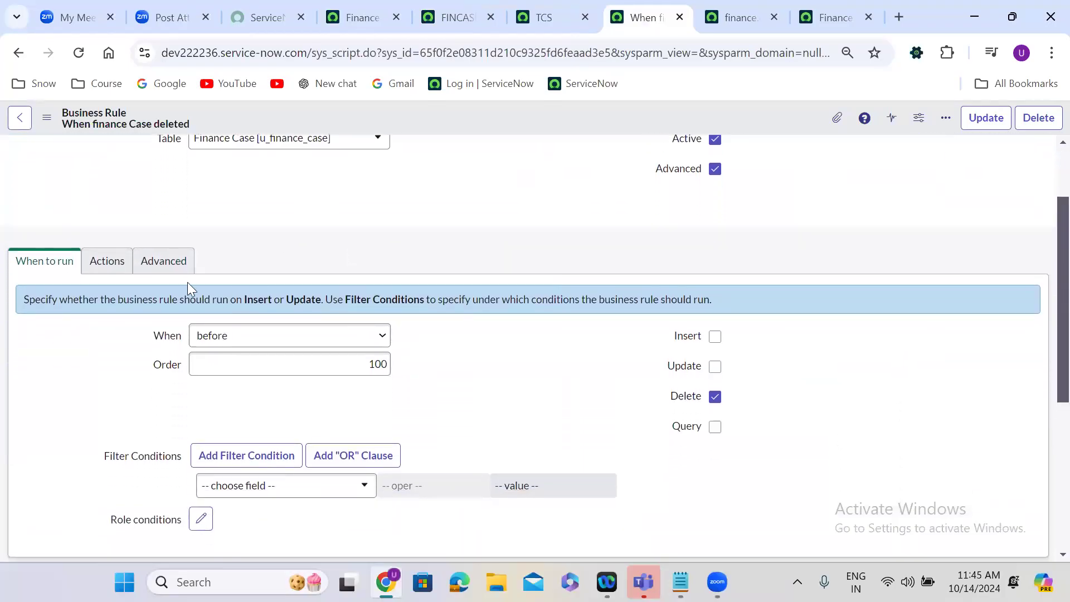
{"action": "left_click", "coordinate": [164, 261]}
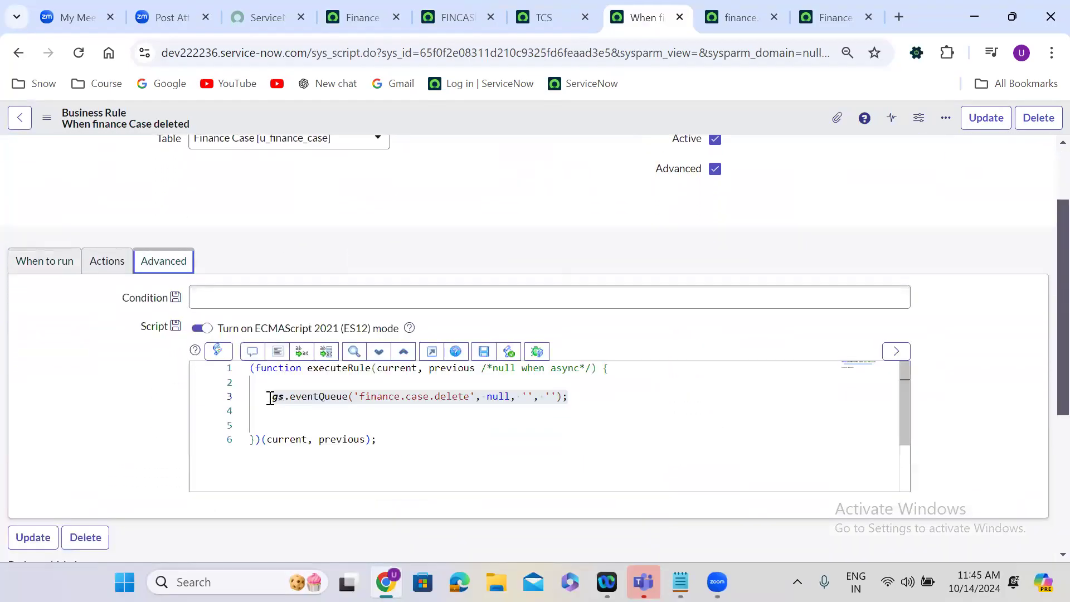
{"action": "left_click_drag", "start_coordinate": [273, 396], "coordinate": [273, 411]}
{"action": "left_click_drag", "start_coordinate": [514, 369], "coordinate": [586, 394]}
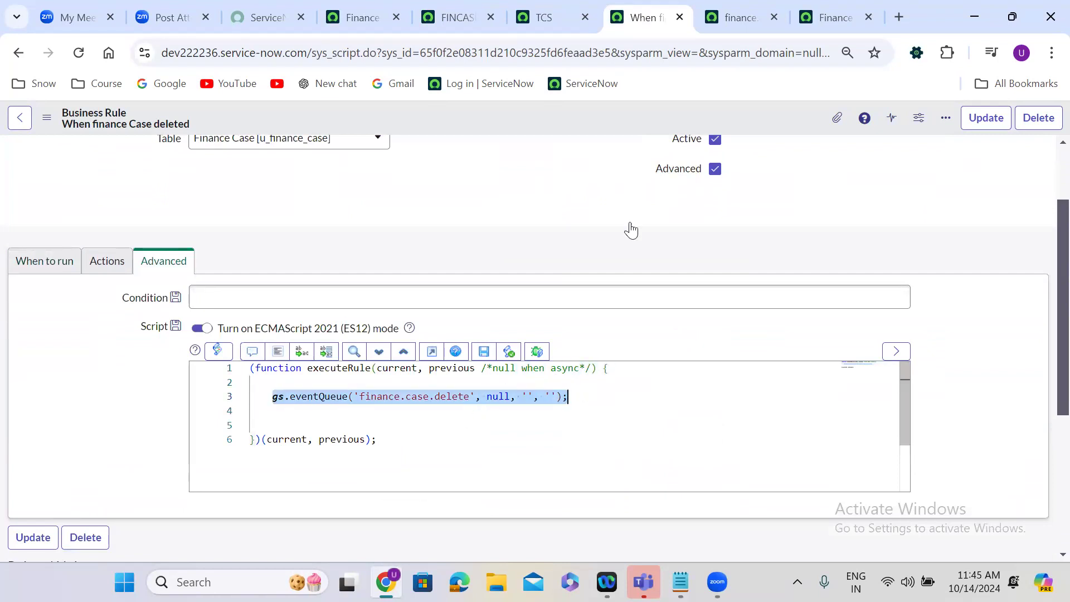
Compare the notification's send trigger and event name with the finance.case.delete event registration and the business rule script.
{"action": "left_click", "coordinate": [829, 6]}
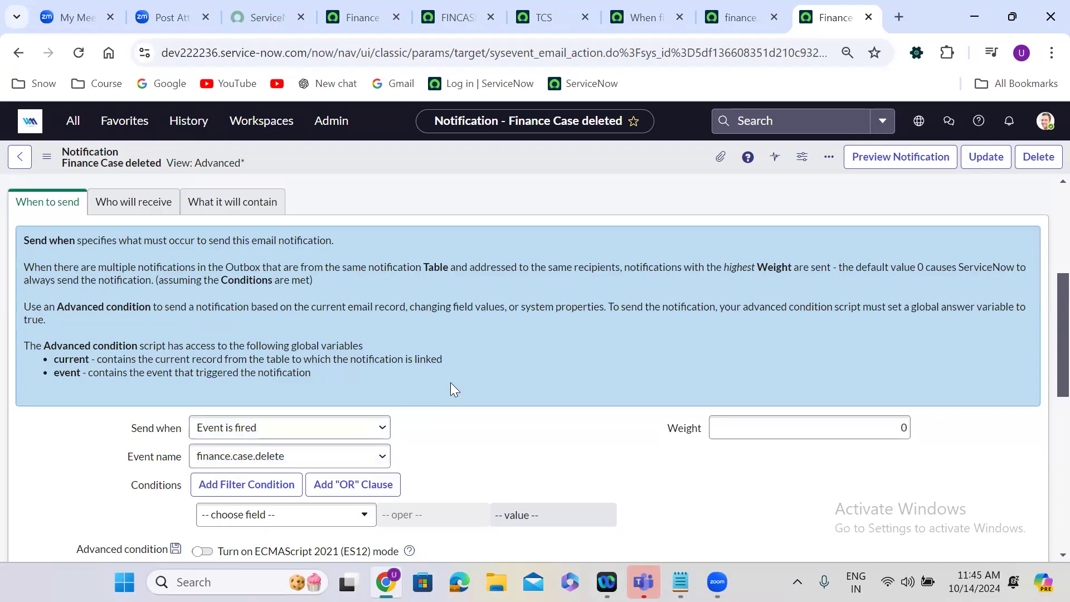
{"action": "left_click", "coordinate": [740, 16]}
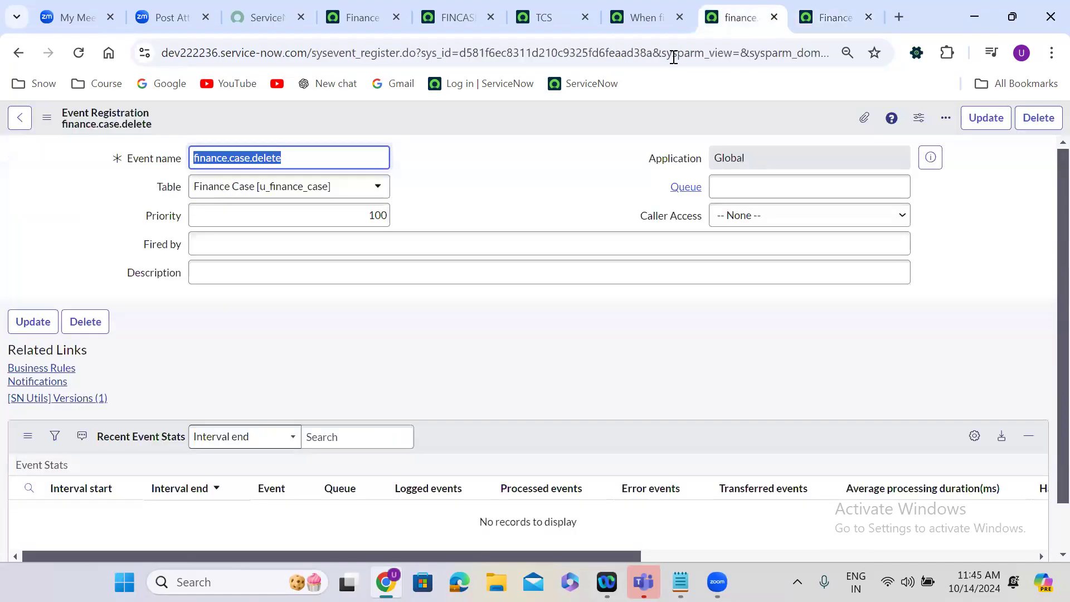
{"action": "left_click", "coordinate": [482, 164]}
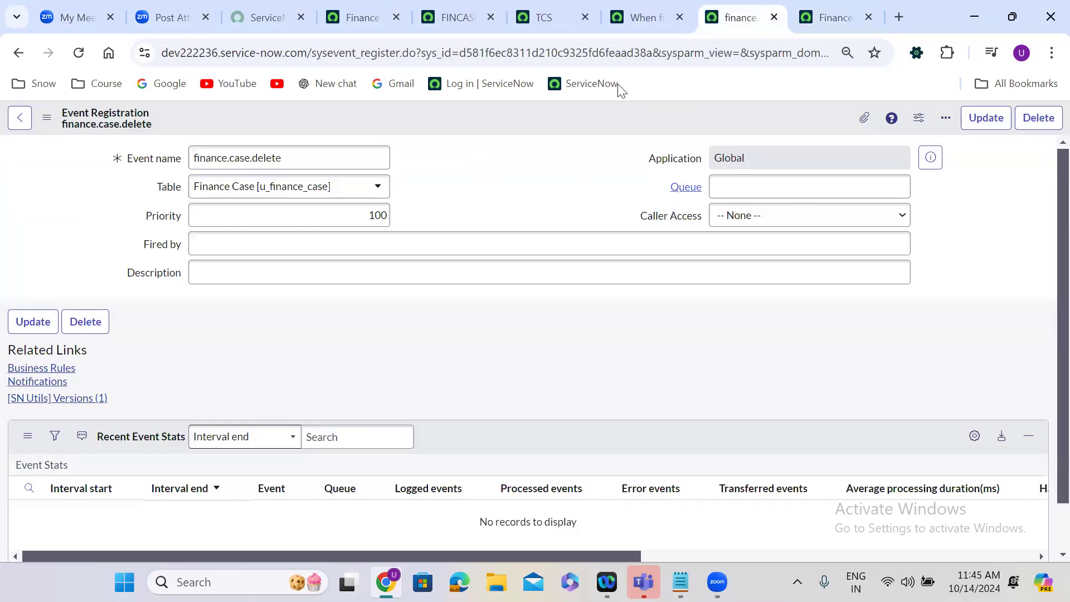
{"action": "left_click", "coordinate": [831, 18]}
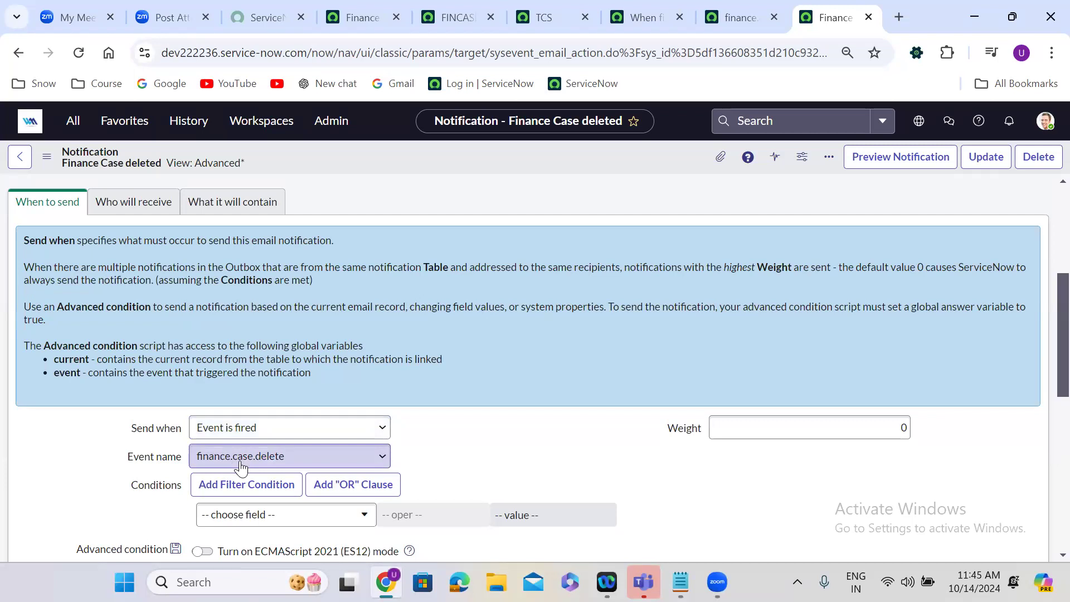
{"action": "left_click", "coordinate": [629, 12]}
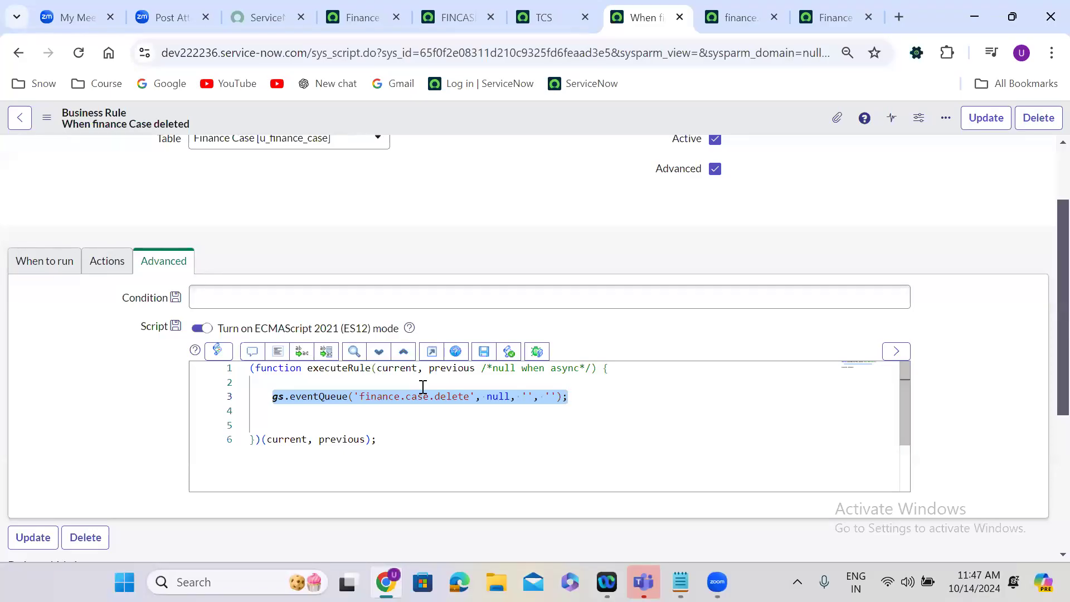
Change the name of the Finance Case deleted notification to "Approval Remainder".
{"action": "left_click", "coordinate": [826, 12]}
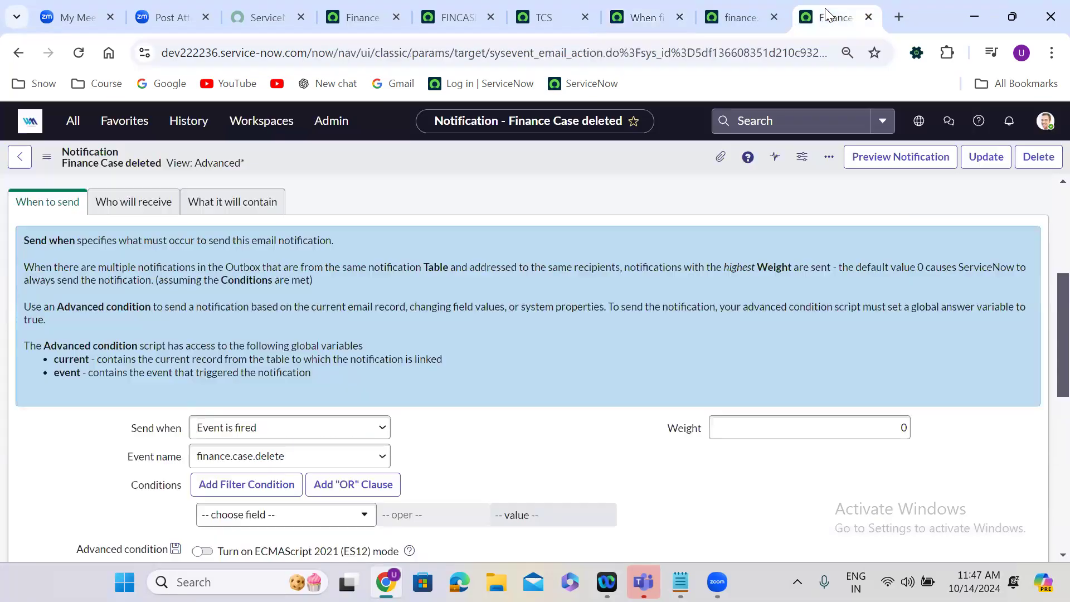
{"action": "scroll", "coordinate": [336, 230], "scroll_direction": "up", "scroll_amount": 5}
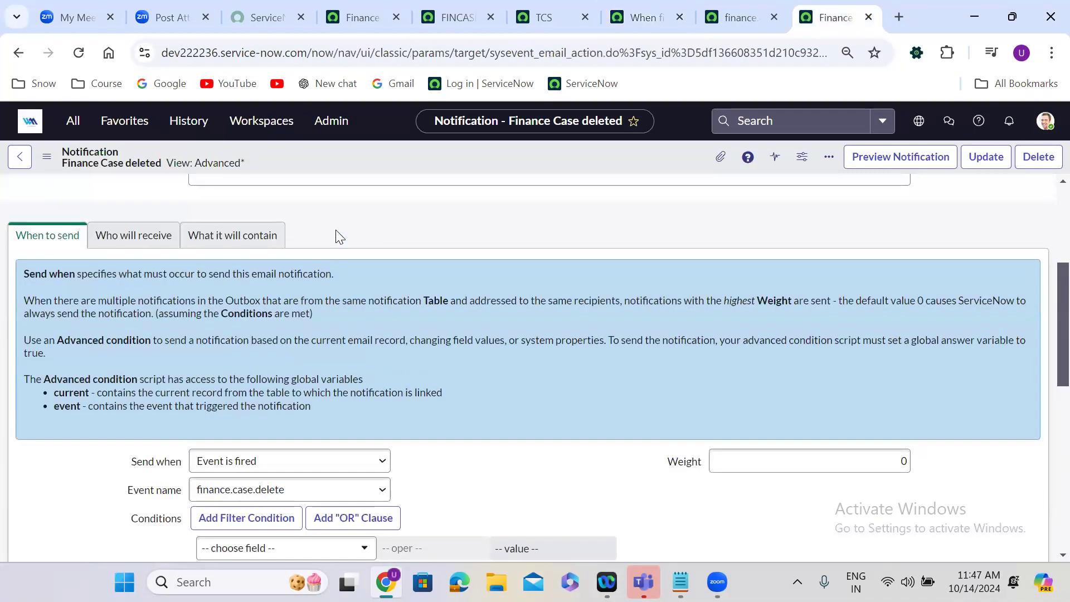
{"action": "triple_click", "coordinate": [278, 299]}
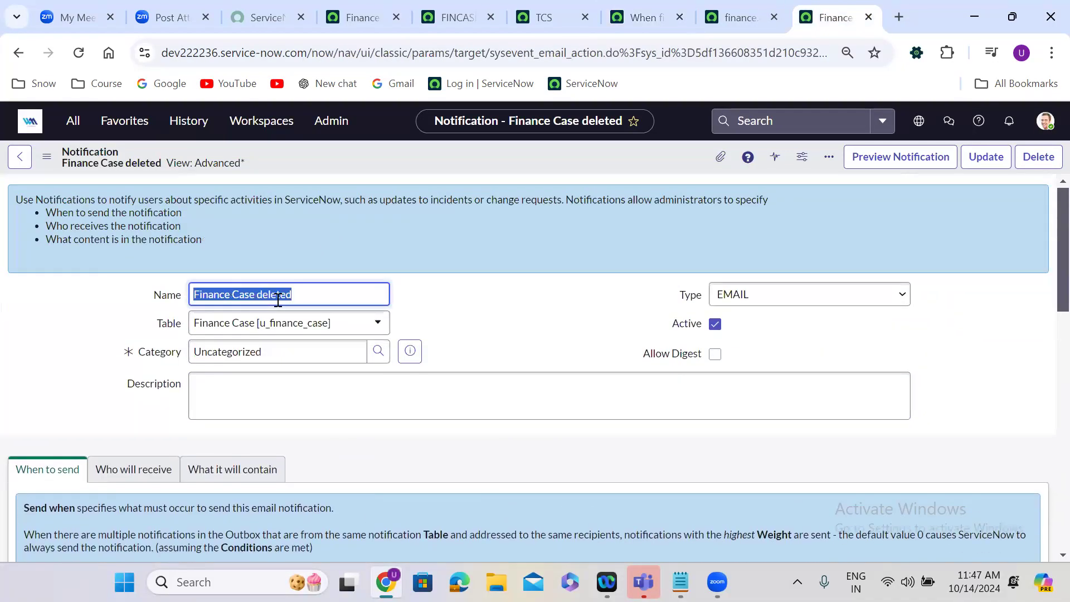
{"action": "type", "text": "Appro"}
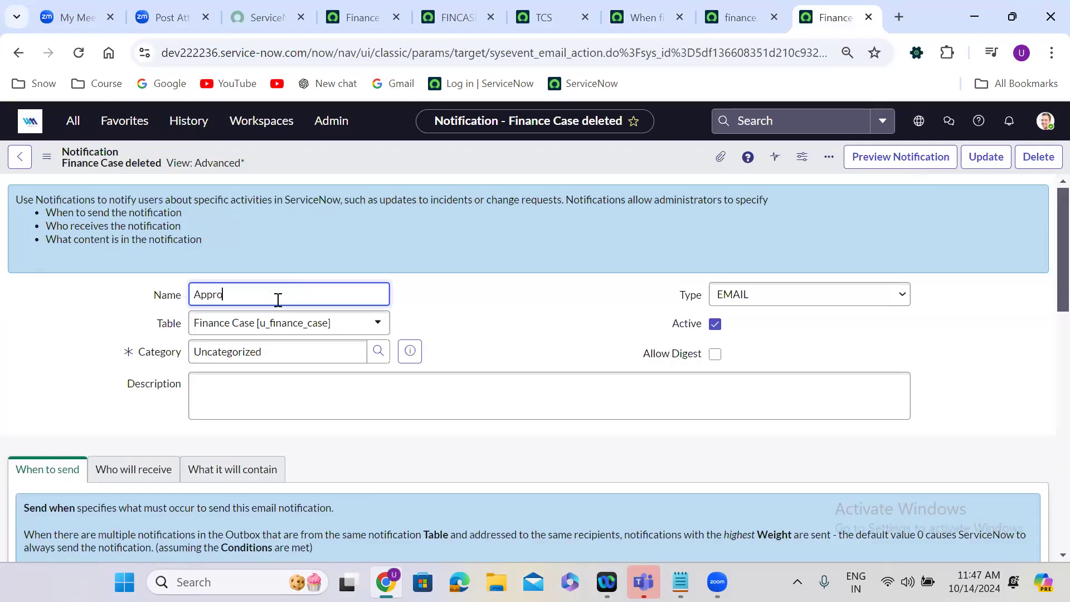
{"action": "type", "text": "val Remainder"}
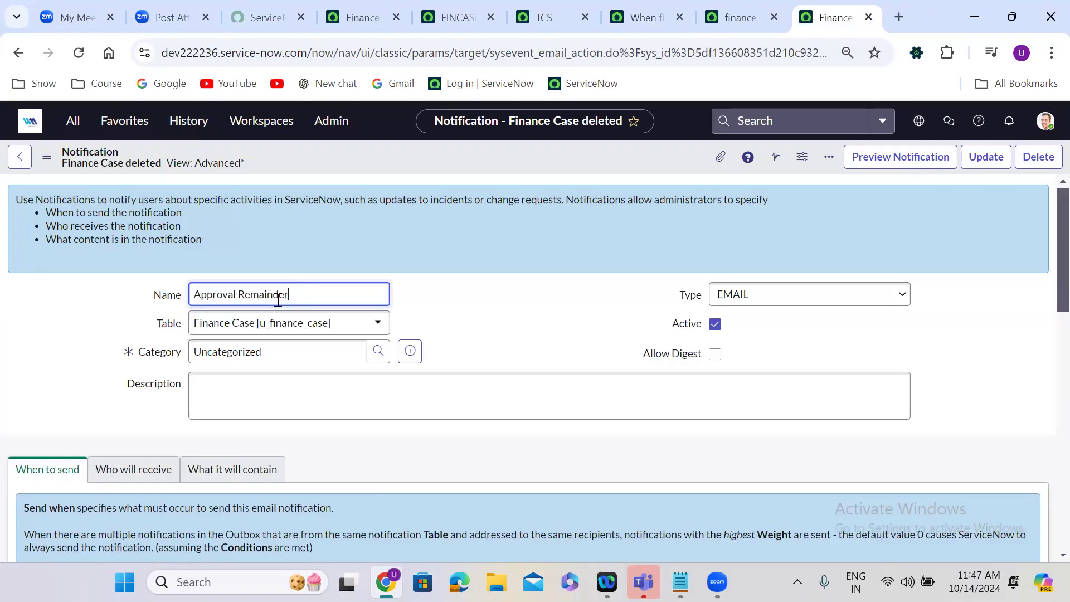
Set the notification's table to Approval [sysapproval_approver].
{"action": "left_click", "coordinate": [281, 333]}
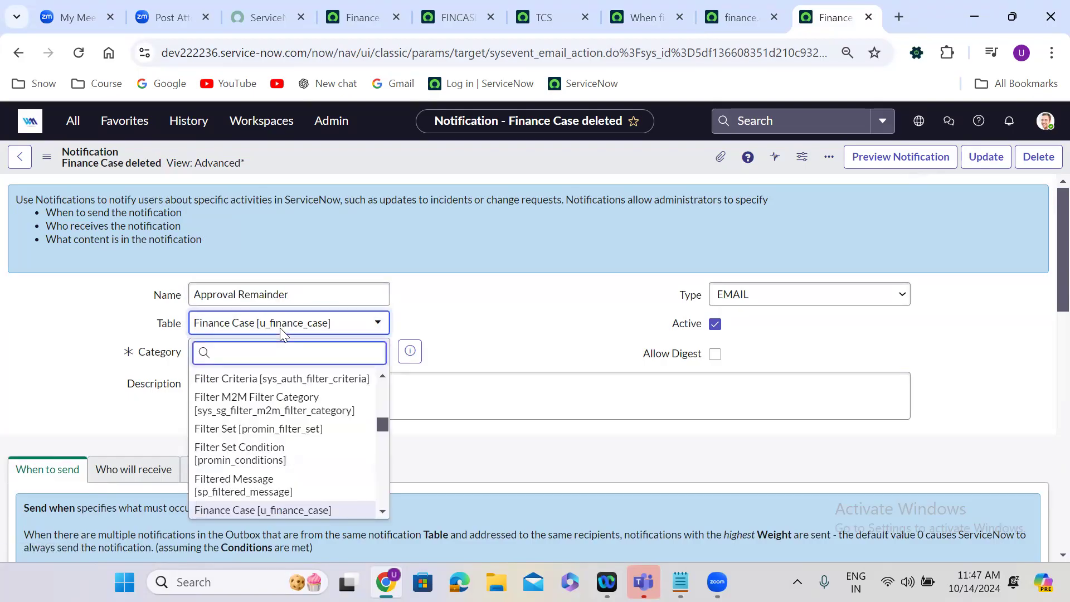
{"action": "type", "text": "sysapp"}
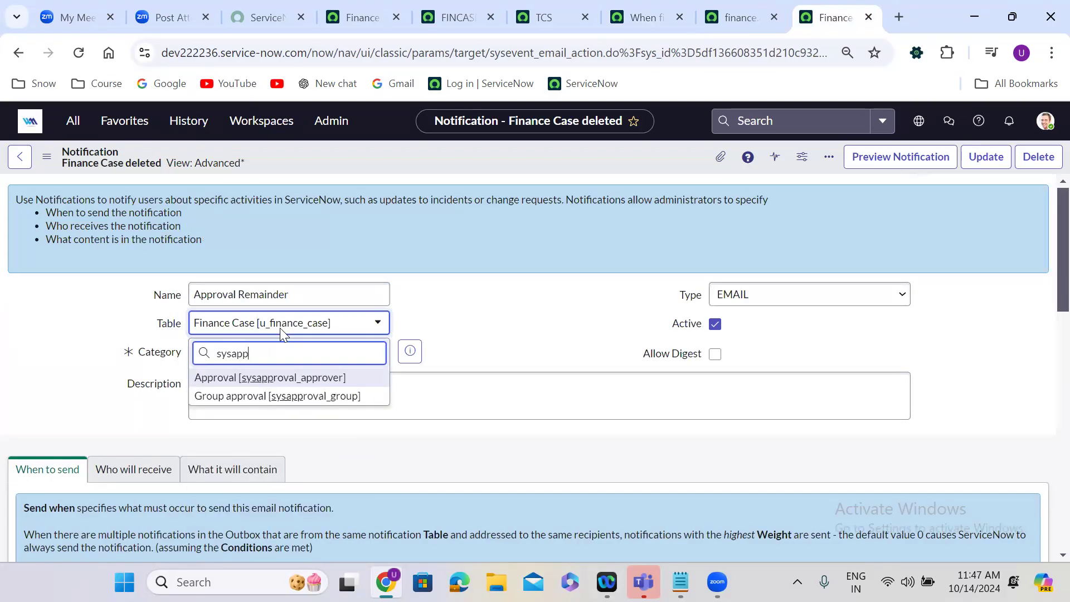
{"action": "key", "text": "Return"}
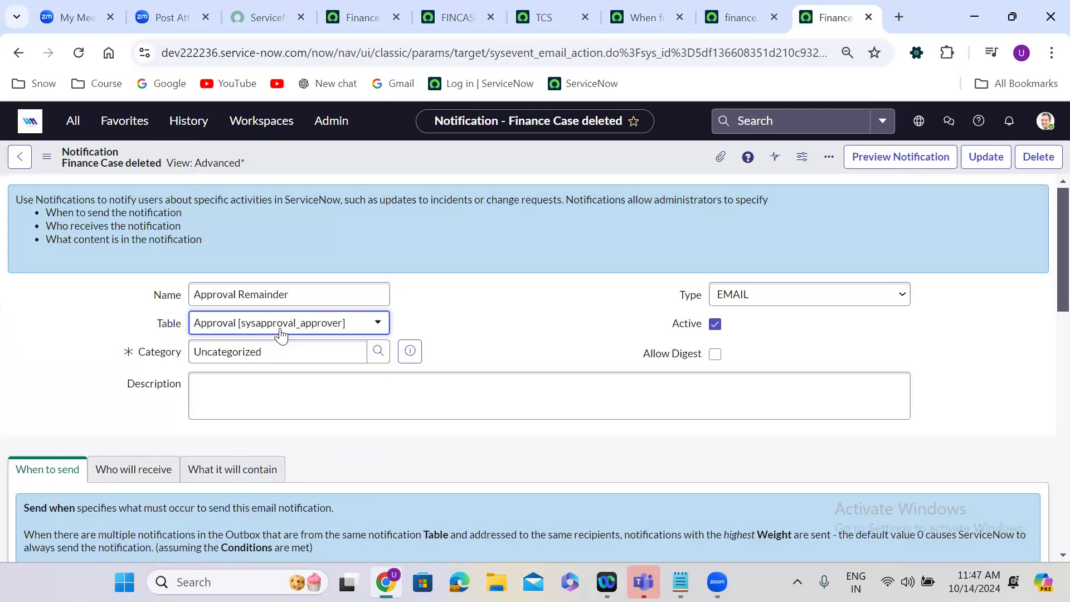
{"action": "scroll", "coordinate": [277, 440], "scroll_direction": "down", "scroll_amount": 5}
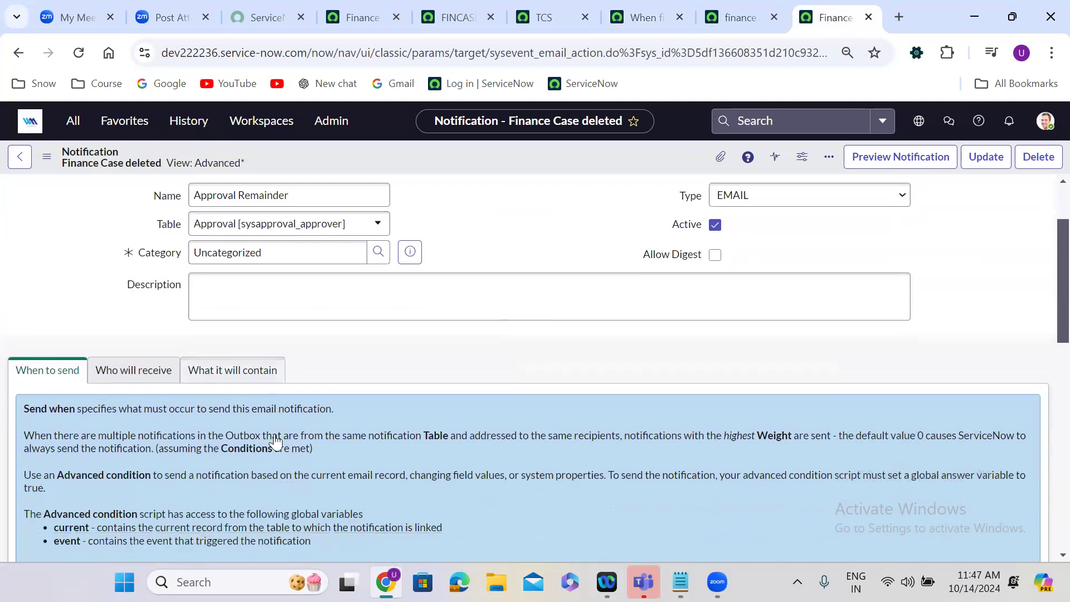
Add Approver as a recipient under Users/Groups in fields for the notification.
{"action": "scroll", "coordinate": [276, 440], "scroll_direction": "up", "scroll_amount": 2}
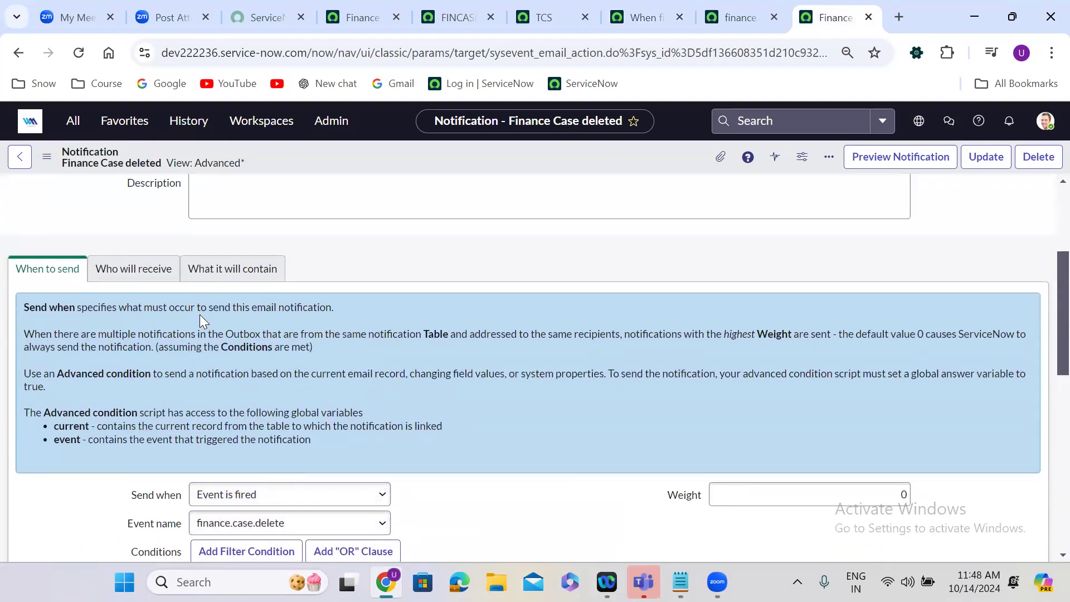
{"action": "left_click", "coordinate": [139, 271]}
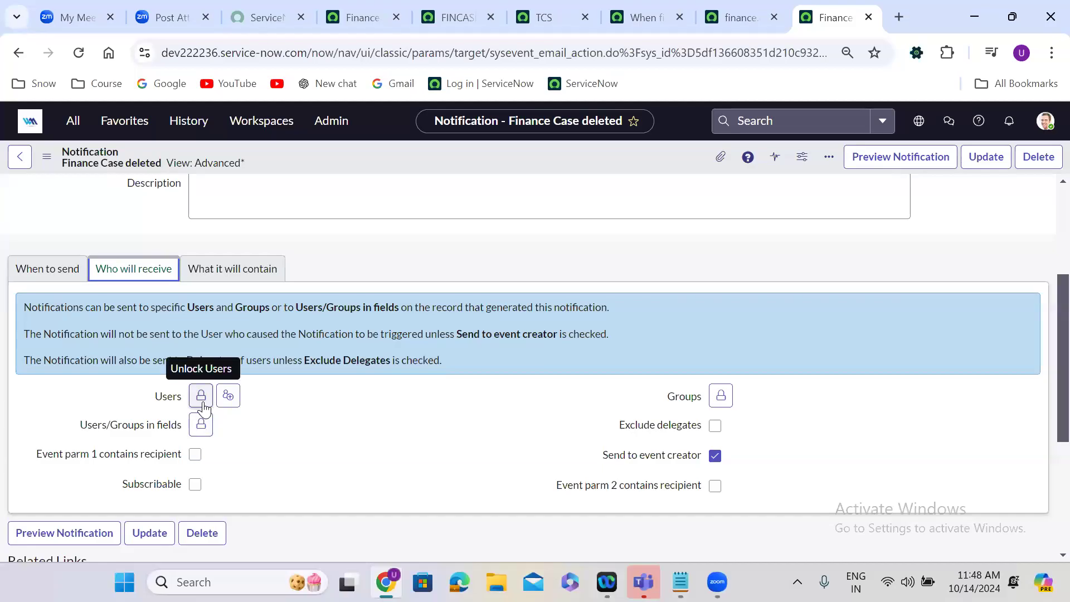
{"action": "left_click", "coordinate": [201, 425]}
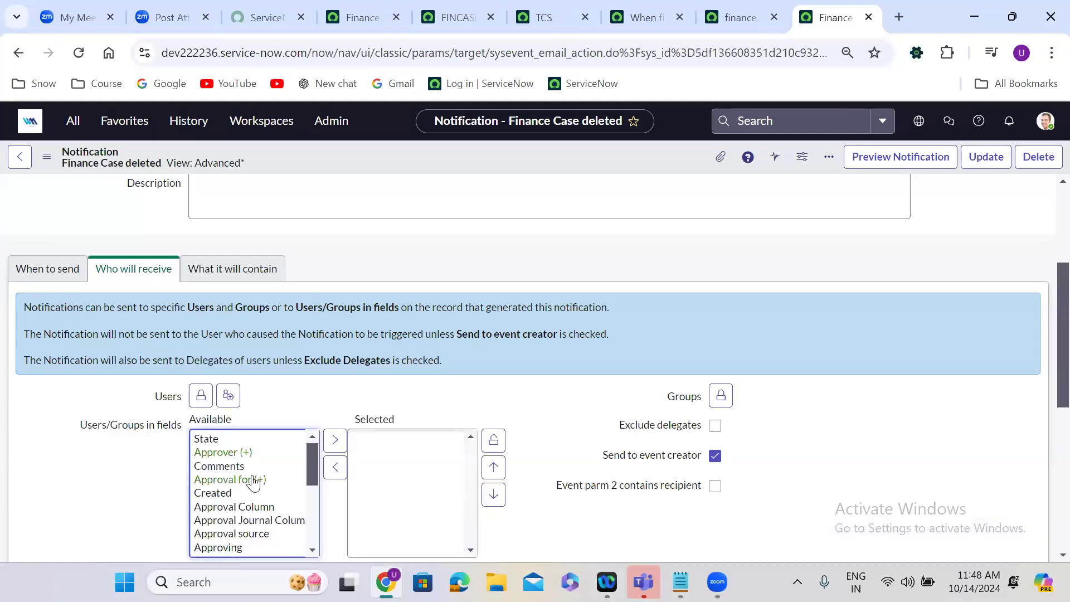
{"action": "left_click", "coordinate": [223, 452]}
{"action": "left_click", "coordinate": [335, 467]}
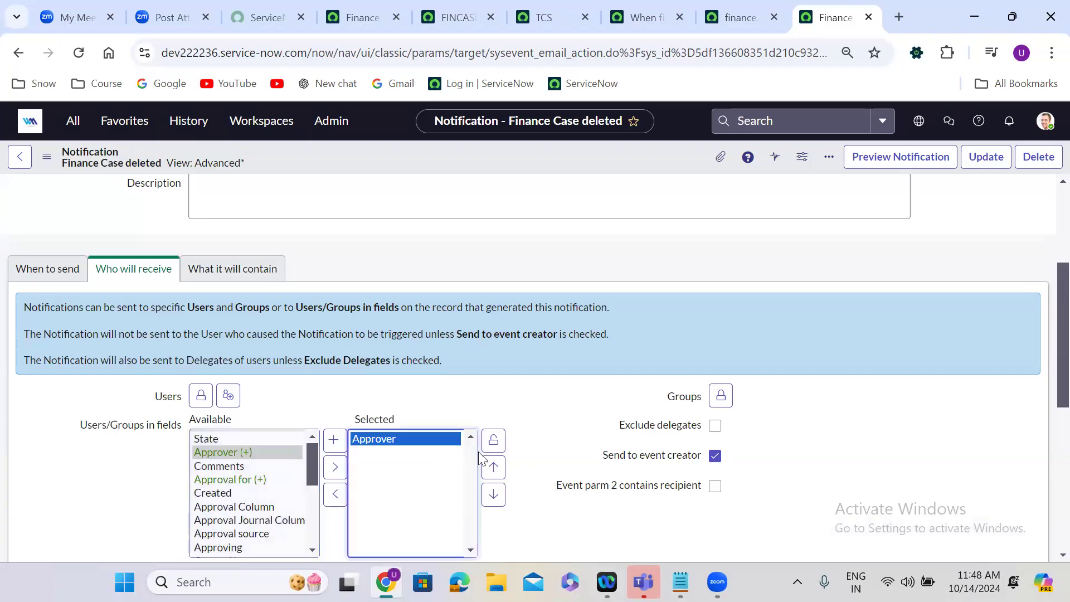
{"action": "left_click", "coordinate": [493, 441]}
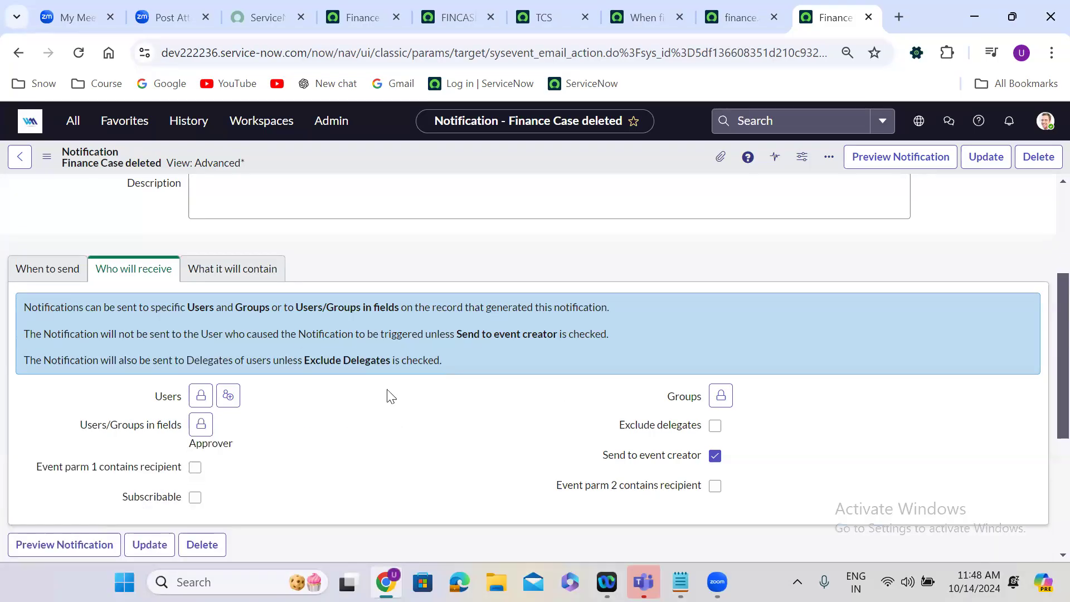
Replace the notification's email subject with "Action Required: Approval Action pending".
{"action": "left_click", "coordinate": [232, 269]}
{"action": "left_click", "coordinate": [256, 491]}
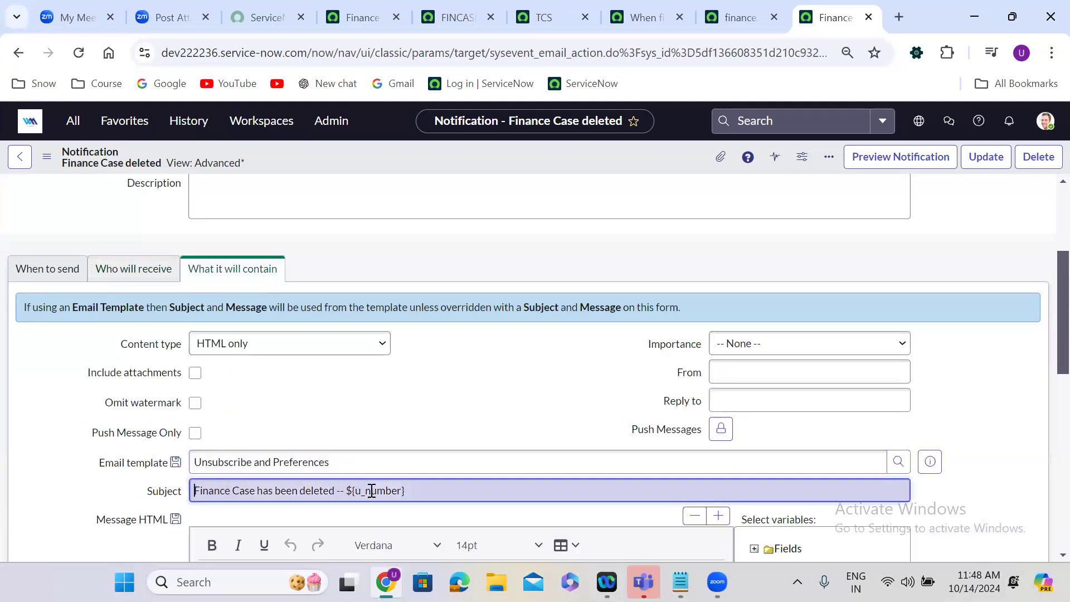
{"action": "left_click_drag", "start_coordinate": [372, 491], "coordinate": [452, 490]}
{"action": "type", "text": "Ap"}
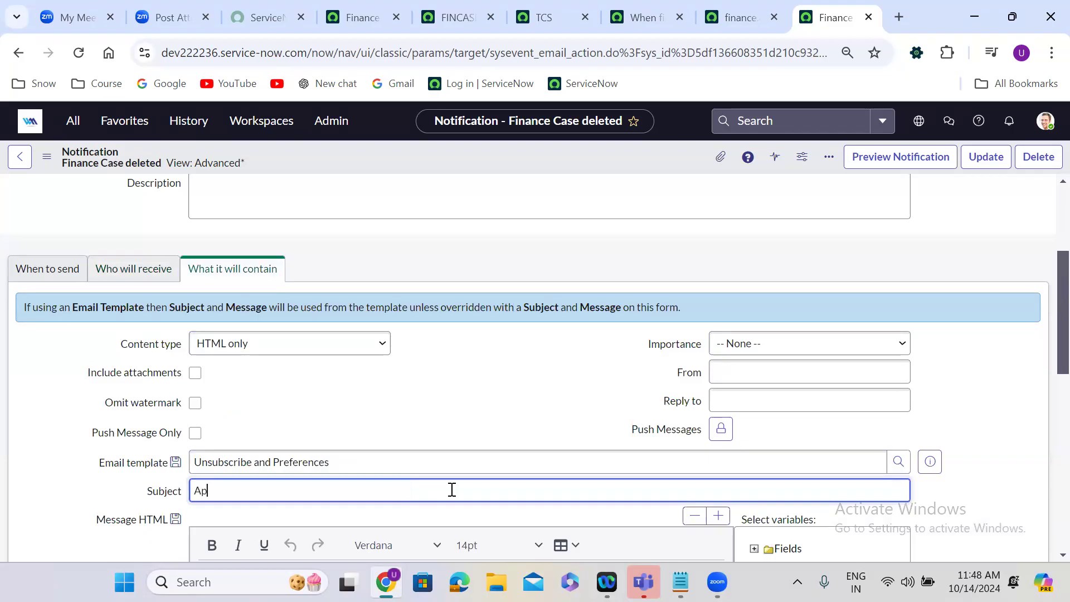
{"action": "type", "text": "proval Action pending"}
{"action": "key", "text": "Left"}
{"action": "key", "text": "Left"}
{"action": "key", "text": "Left"}
{"action": "key", "text": "Left"}
{"action": "key", "text": "Left"}
{"action": "key", "text": "Left"}
{"action": "key", "text": "Left"}
{"action": "key", "text": "Left"}
{"action": "key", "text": "Left"}
{"action": "key", "text": "Left"}
{"action": "key", "text": "Left"}
{"action": "key", "text": "Left"}
{"action": "key", "text": "Left"}
{"action": "key", "text": "Left"}
{"action": "key", "text": "Left"}
{"action": "key", "text": "Left"}
{"action": "key", "text": "Left"}
{"action": "key", "text": "Left"}
{"action": "key", "text": "Left"}
{"action": "key", "text": "Left"}
{"action": "type", "text": "Action Requi"}
{"action": "type", "text": ":"}
{"action": "left_click", "coordinate": [422, 428]}
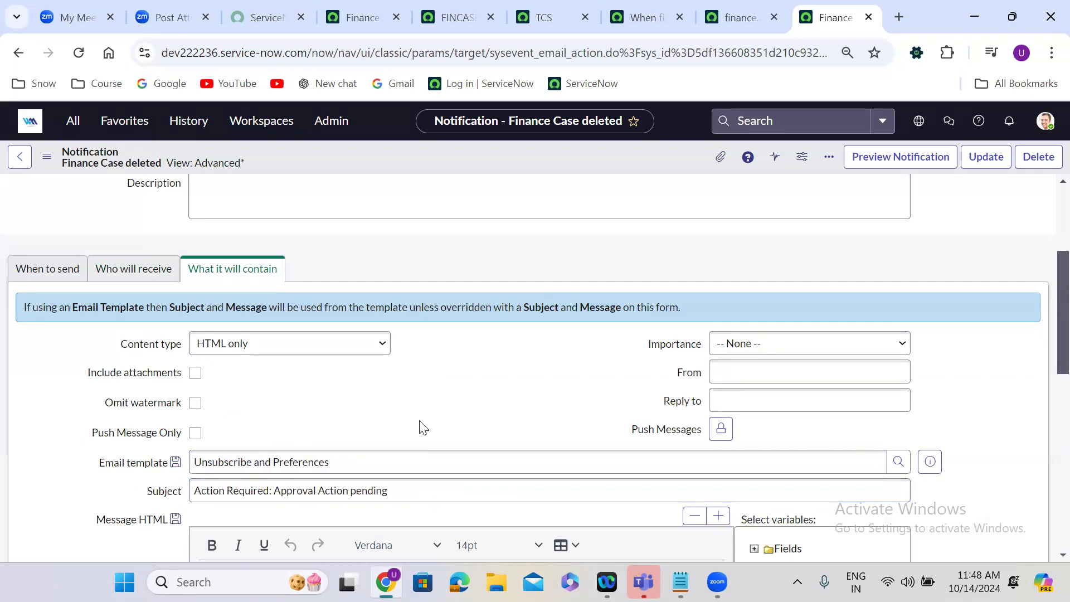
Expand the HTML message editor to full screen and replace "Team" in the greeting with ${approver}.
{"action": "scroll", "coordinate": [422, 428], "scroll_direction": "down", "scroll_amount": 6}
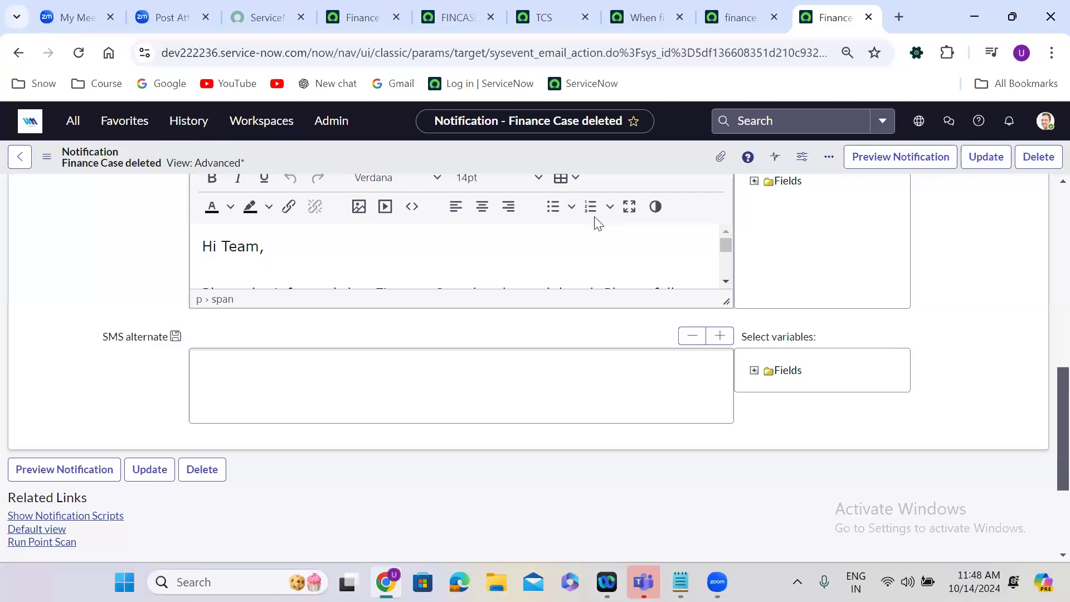
{"action": "left_click", "coordinate": [627, 207]}
{"action": "double_click", "coordinate": [61, 198]}
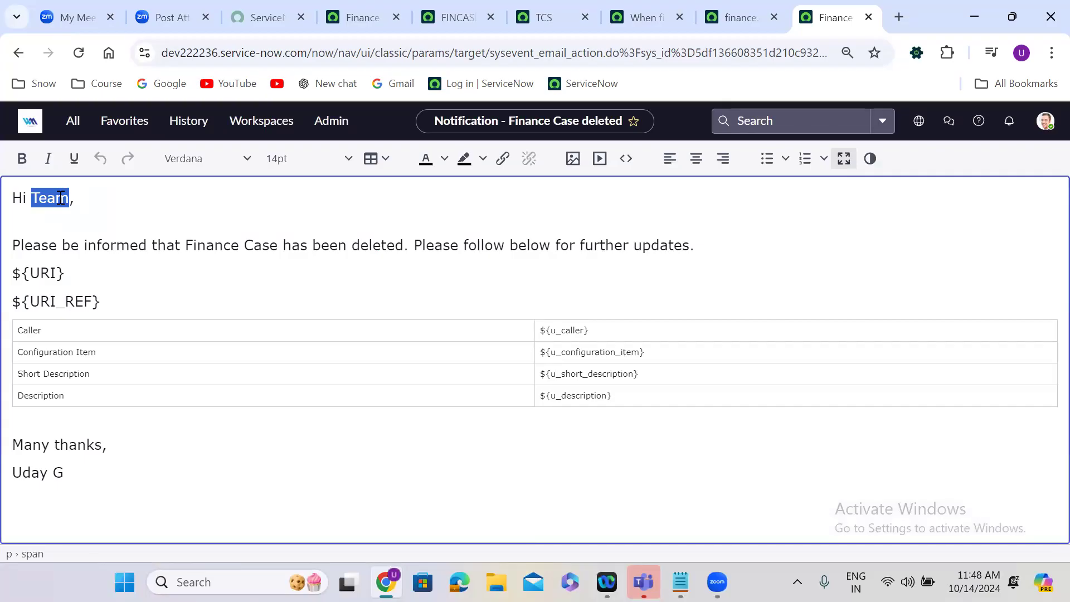
{"action": "type", "text": "$"}
{"action": "type", "text": "{}"}
{"action": "type", "text": "approver"}
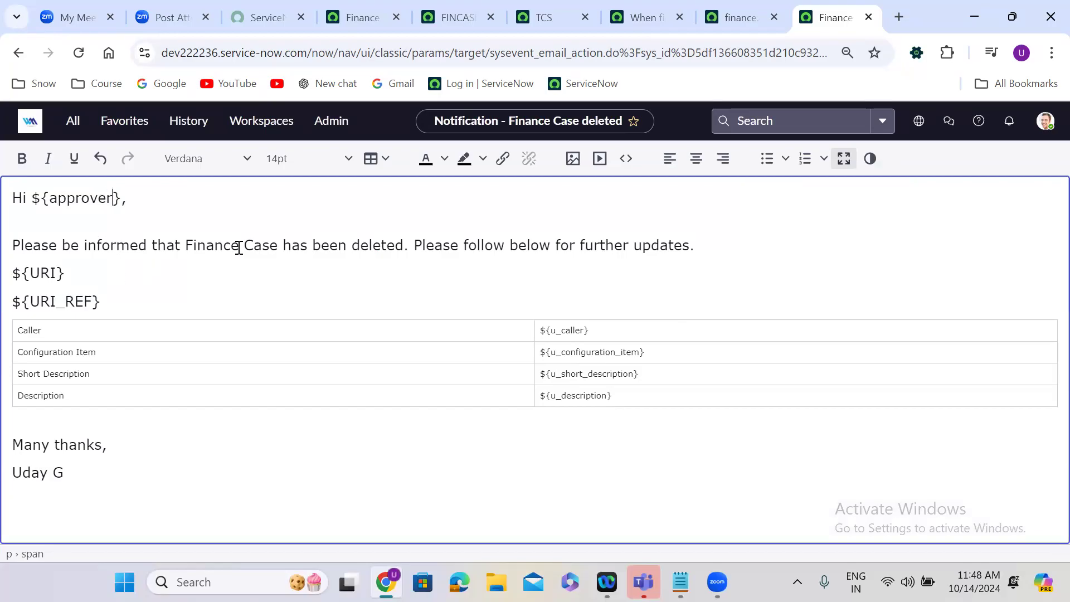
Replace "Finance Case has been deleted" in the message body with "Approval action is pending".
{"action": "left_click", "coordinate": [185, 245]}
{"action": "left_click", "coordinate": [393, 244], "text": "shift"}
{"action": "left_click_drag", "start_coordinate": [393, 244], "coordinate": [405, 245]}
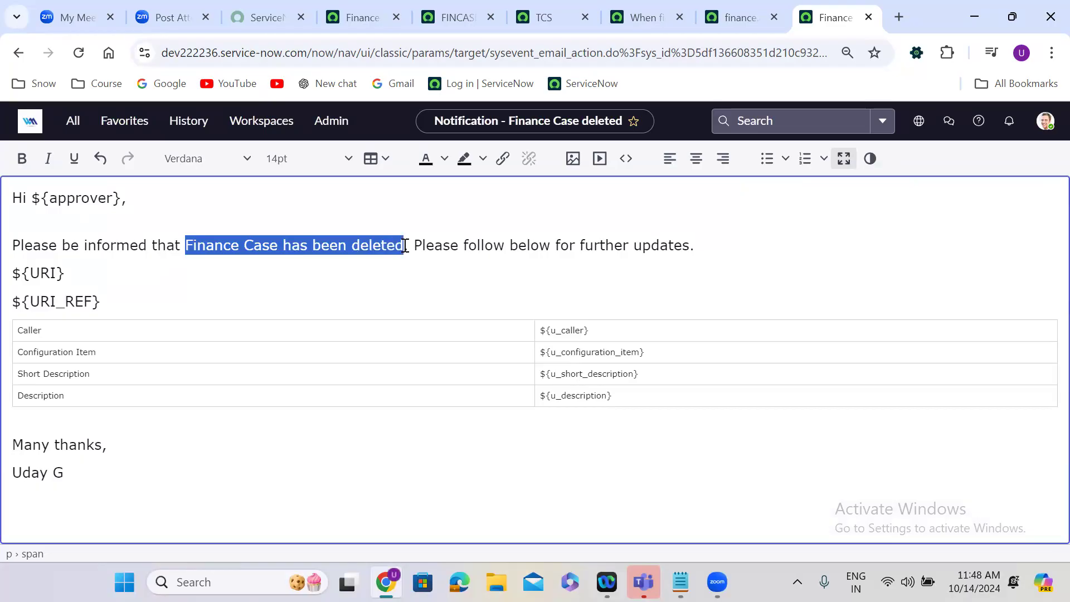
{"action": "type", "text": "Approv"}
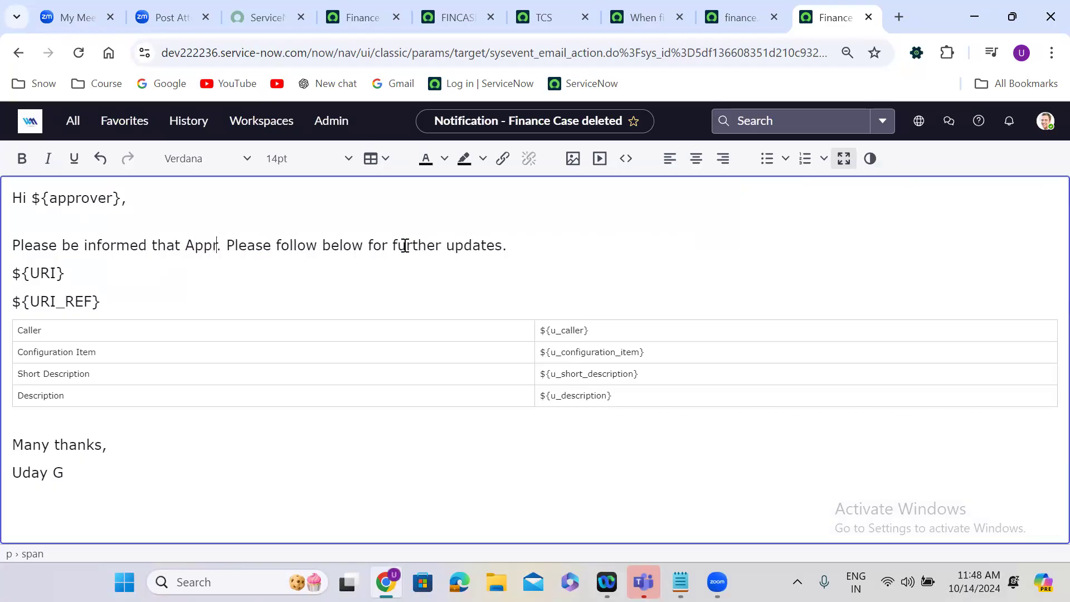
{"action": "type", "text": "al actio"}
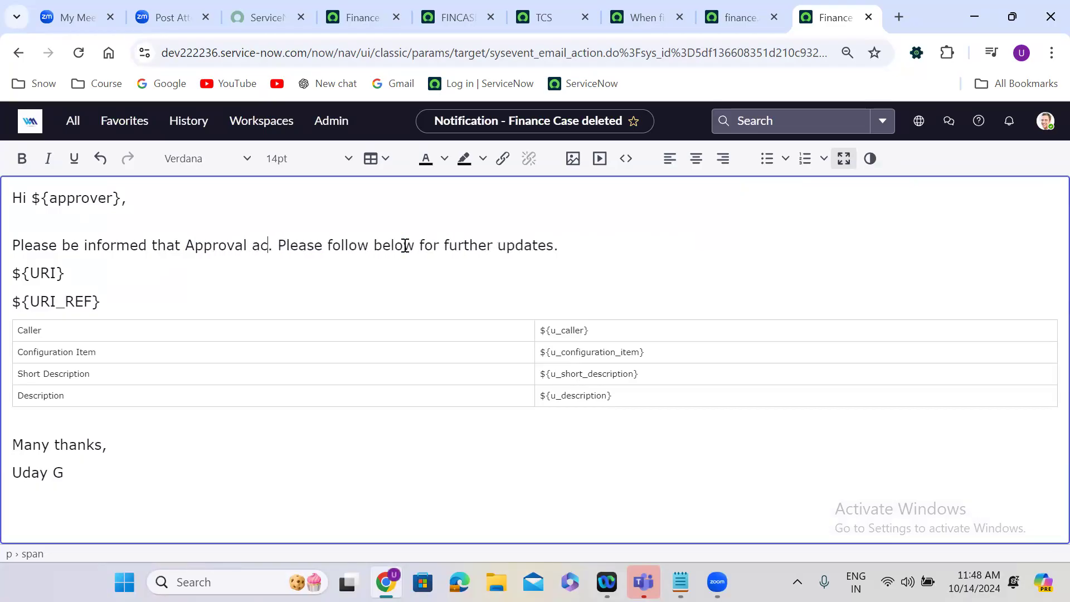
{"action": "type", "text": "n is pe"}
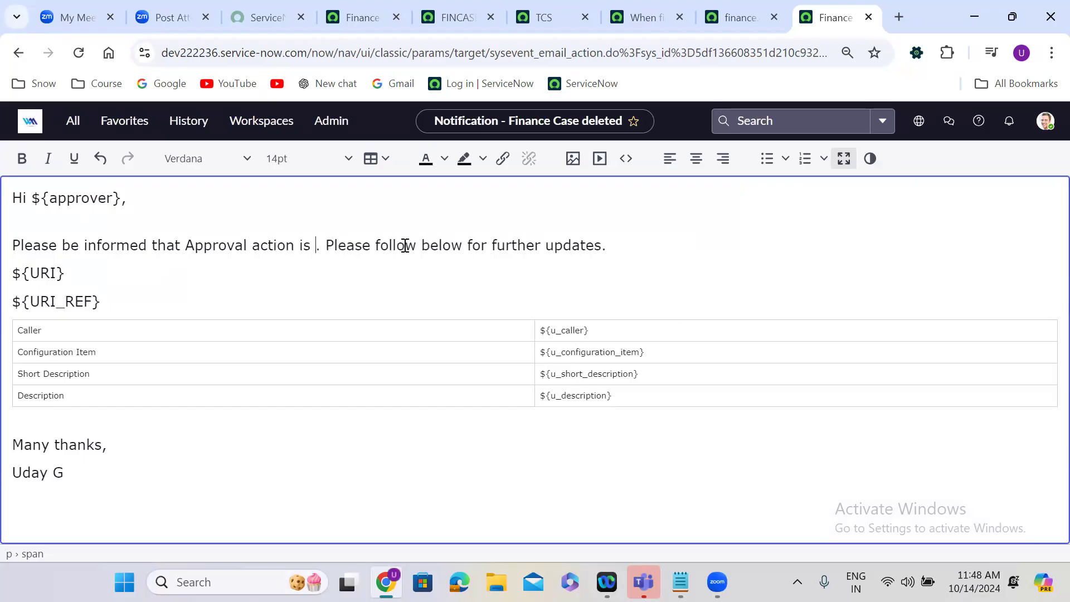
{"action": "type", "text": "nding"}
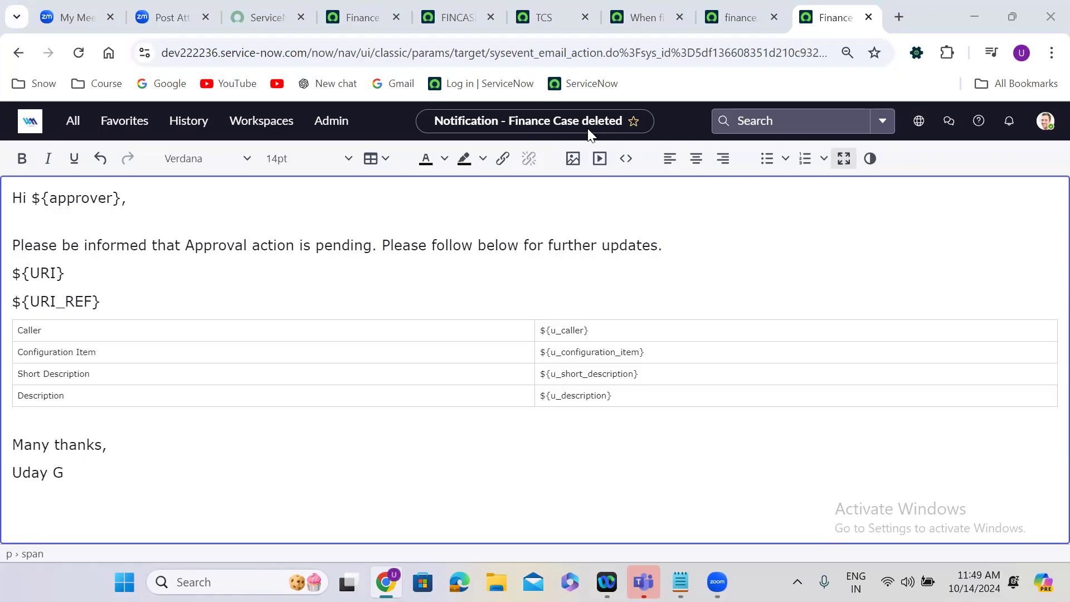
Delete the table of caller, configuration item and description fields from the message body.
{"action": "left_click", "coordinate": [351, 301]}
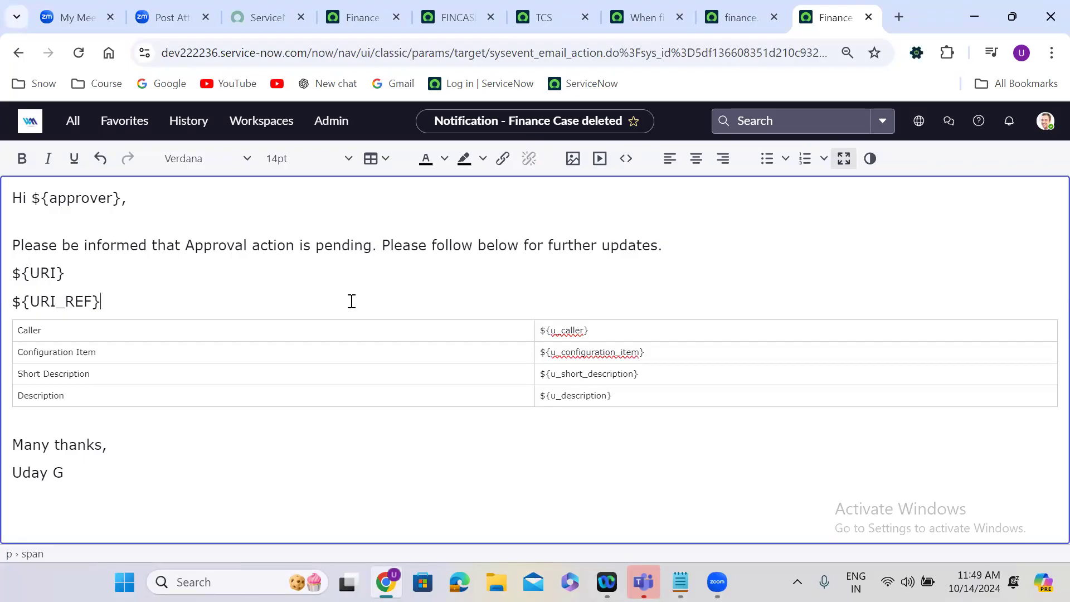
{"action": "left_click", "coordinate": [1052, 399]}
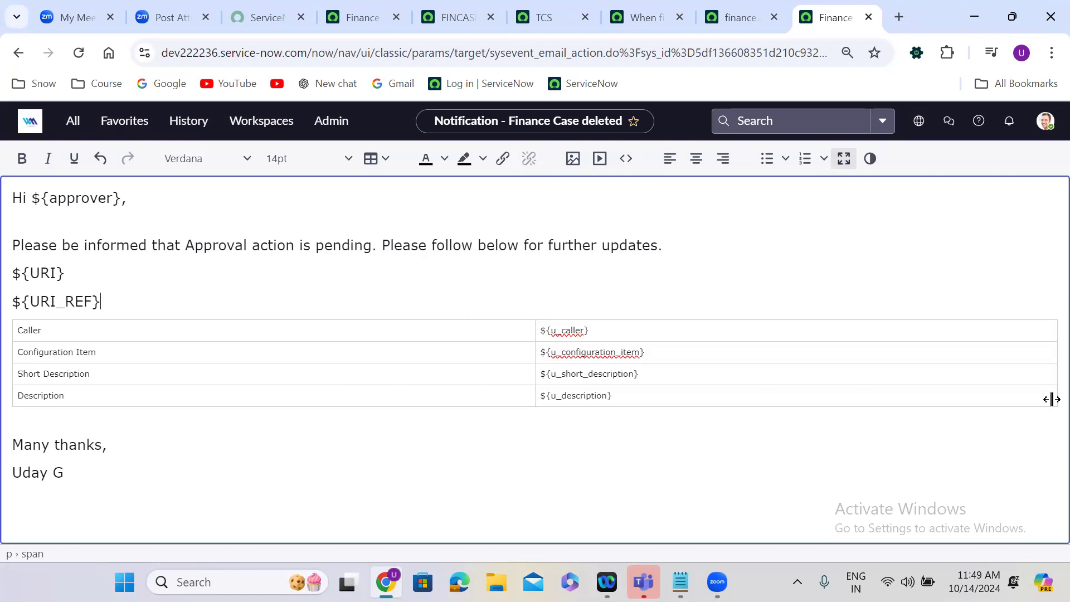
{"action": "left_click_drag", "start_coordinate": [1044, 400], "coordinate": [3, 329]}
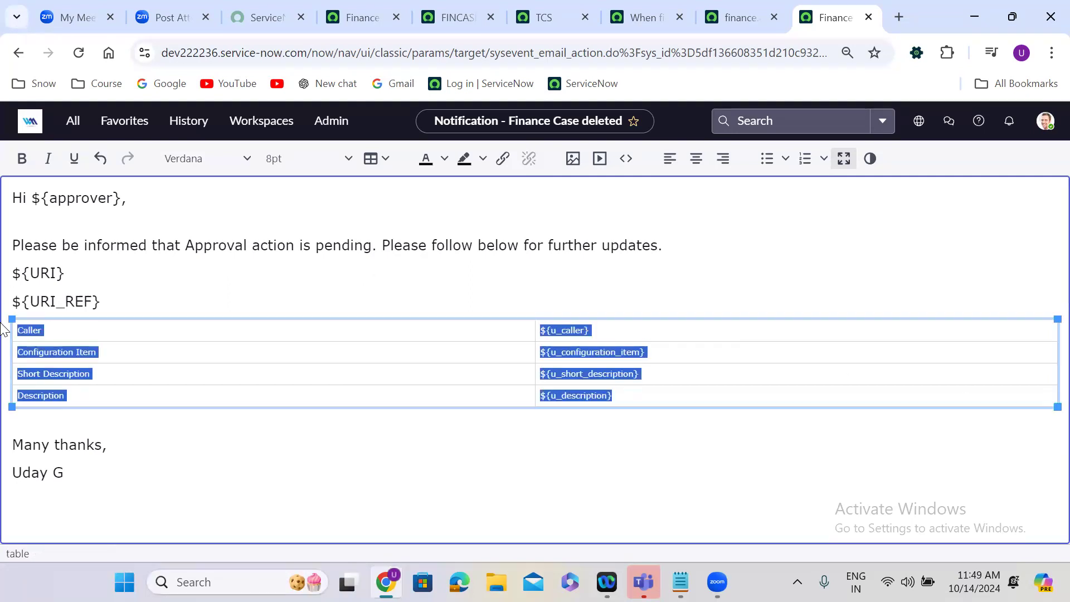
{"action": "key", "text": "Delete"}
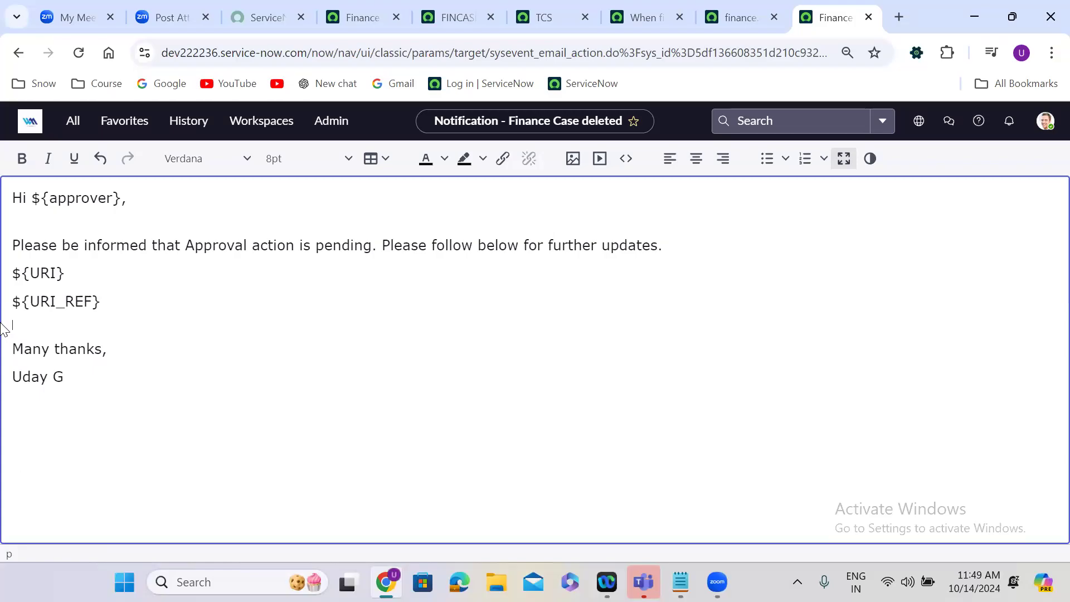
Exit the full-screen message editor and save the notification as a new record with Insert and Stay.
{"action": "left_click", "coordinate": [843, 159]}
{"action": "right_click", "coordinate": [545, 155]}
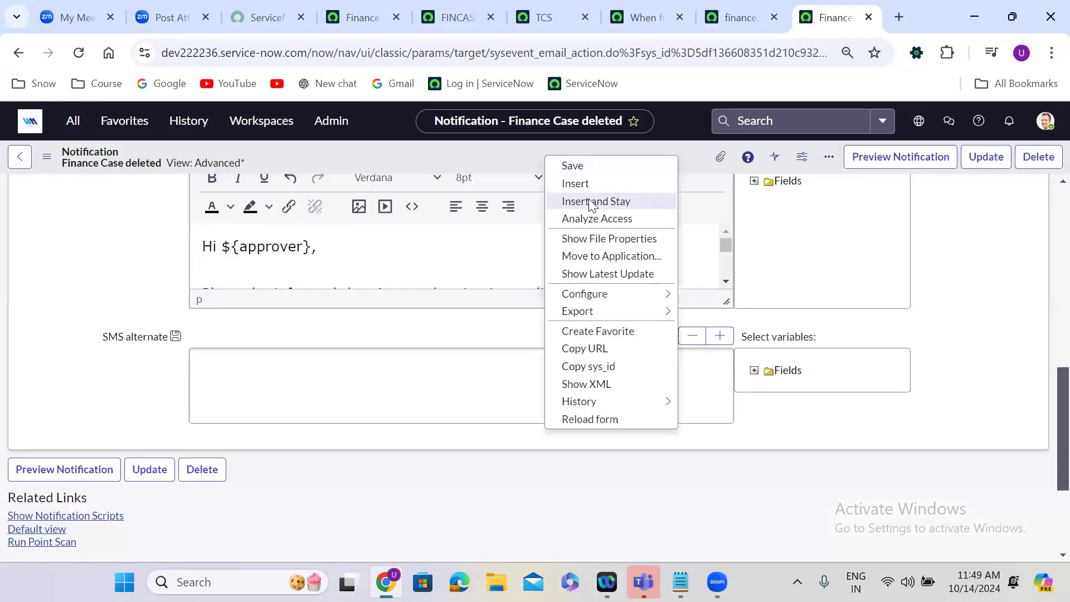
{"action": "left_click", "coordinate": [589, 201]}
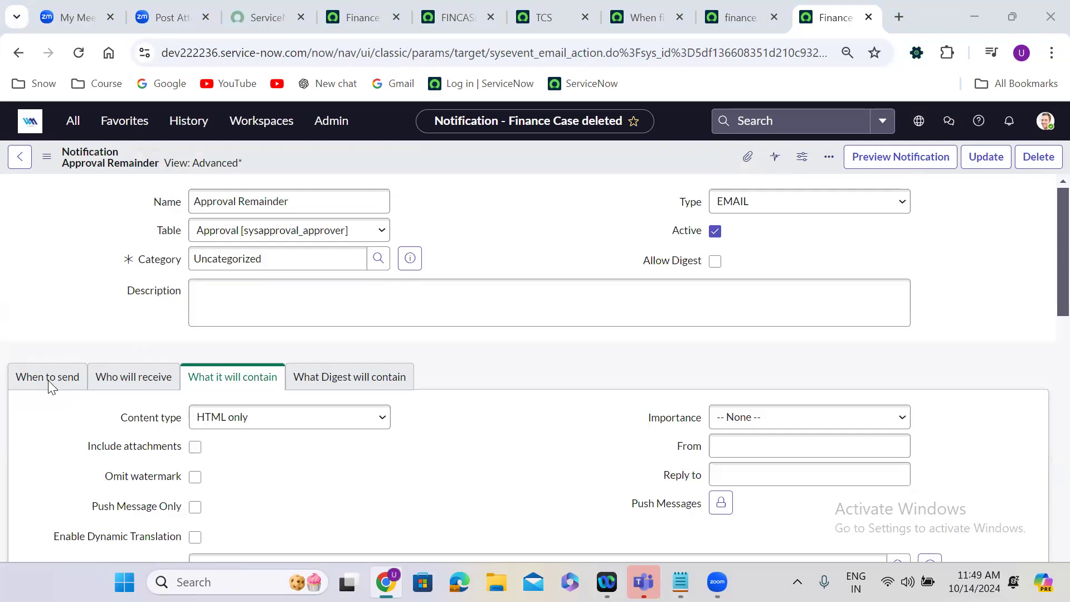
In the new notification's send conditions, show related fields and choose Source table as the condition field.
{"action": "left_click", "coordinate": [45, 470]}
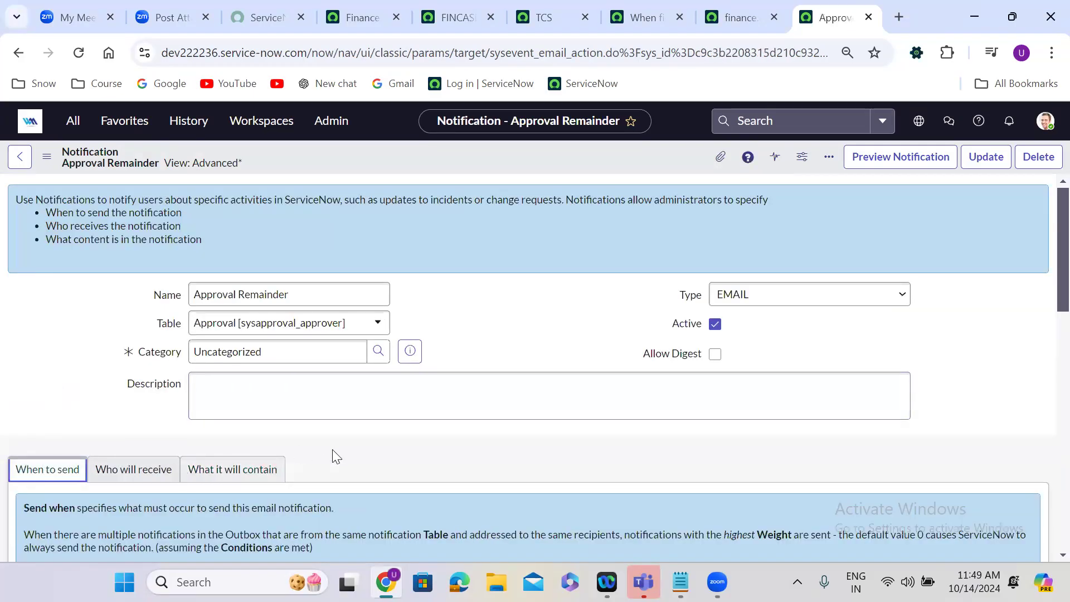
{"action": "scroll", "coordinate": [332, 452], "scroll_direction": "down", "scroll_amount": 3}
{"action": "scroll", "coordinate": [333, 450], "scroll_direction": "down", "scroll_amount": 3}
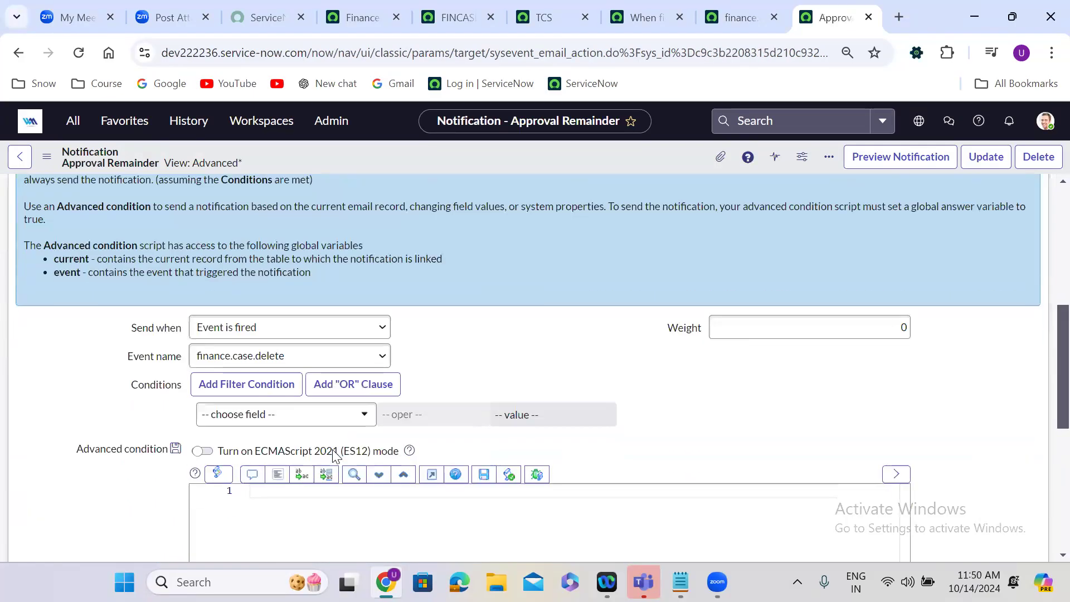
{"action": "scroll", "coordinate": [334, 453], "scroll_direction": "down", "scroll_amount": 1}
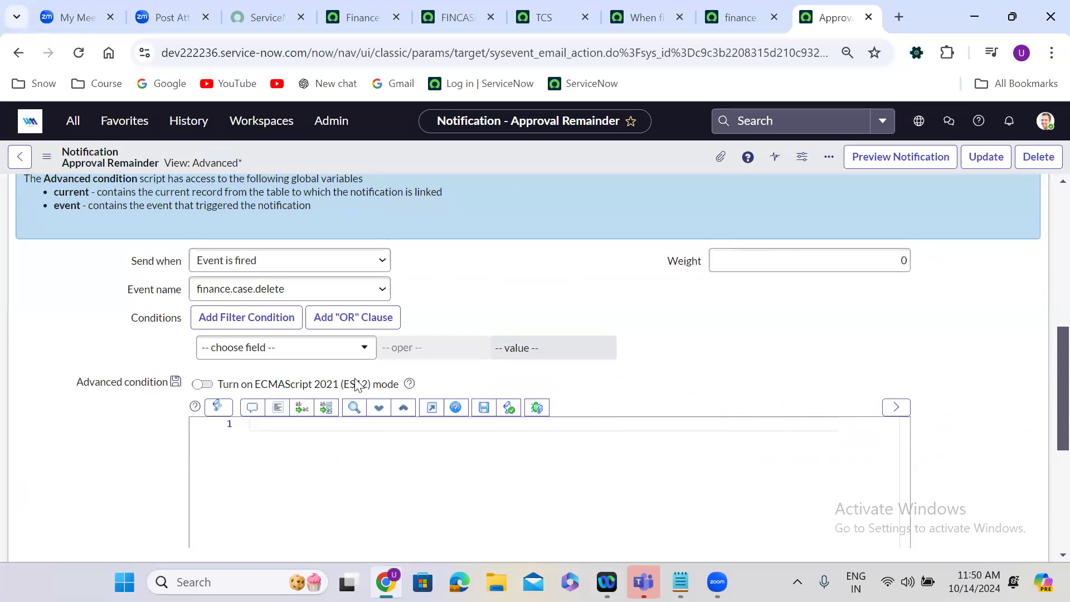
{"action": "left_click", "coordinate": [273, 348]}
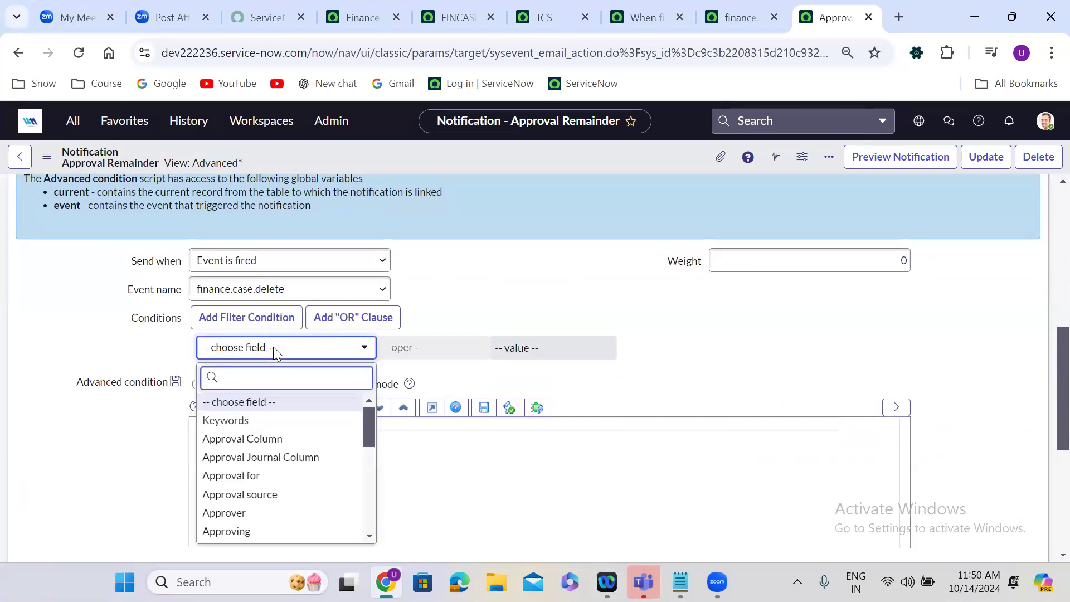
{"action": "left_click", "coordinate": [250, 533]}
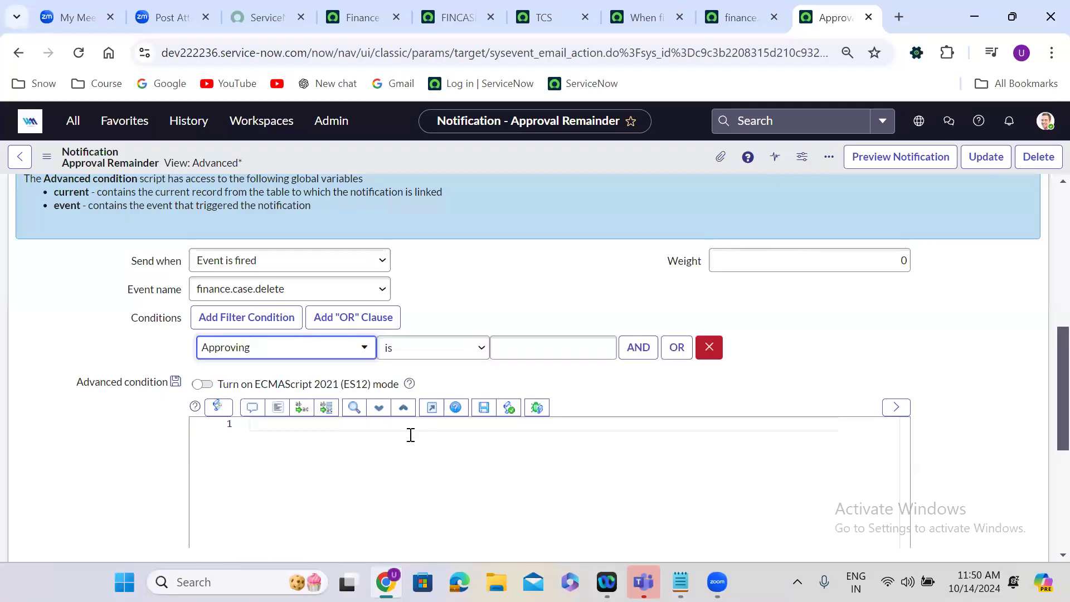
{"action": "left_click", "coordinate": [362, 348]}
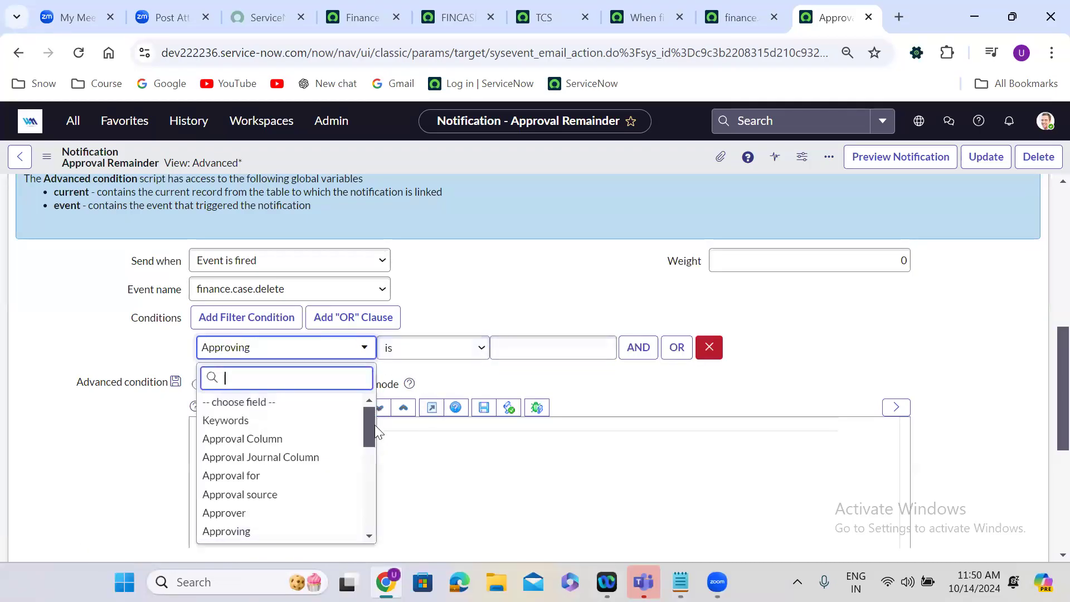
{"action": "left_click_drag", "start_coordinate": [369, 429], "coordinate": [366, 536]}
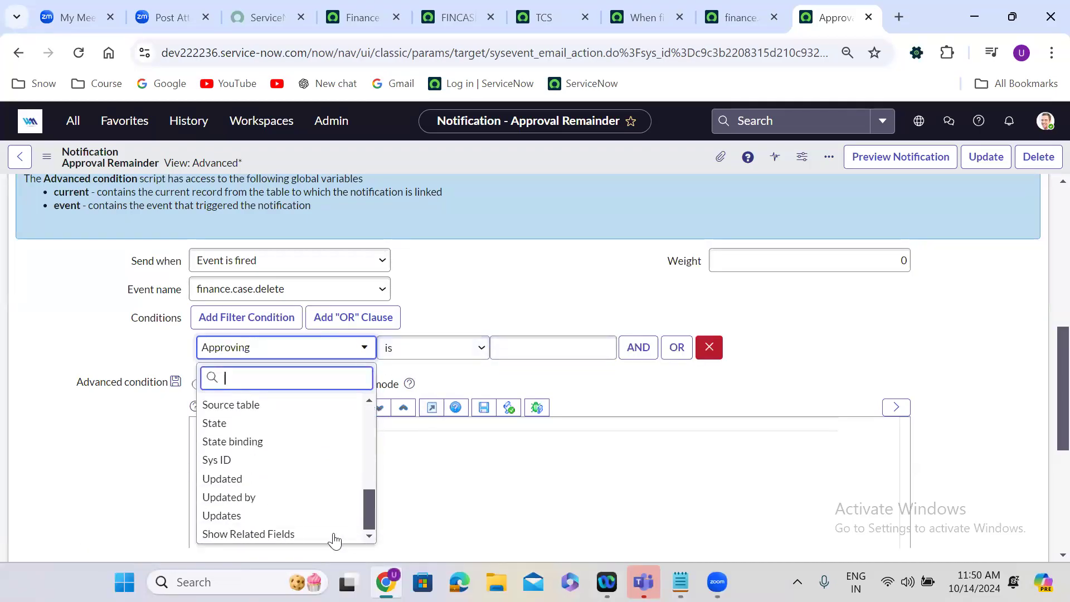
{"action": "left_click", "coordinate": [294, 534]}
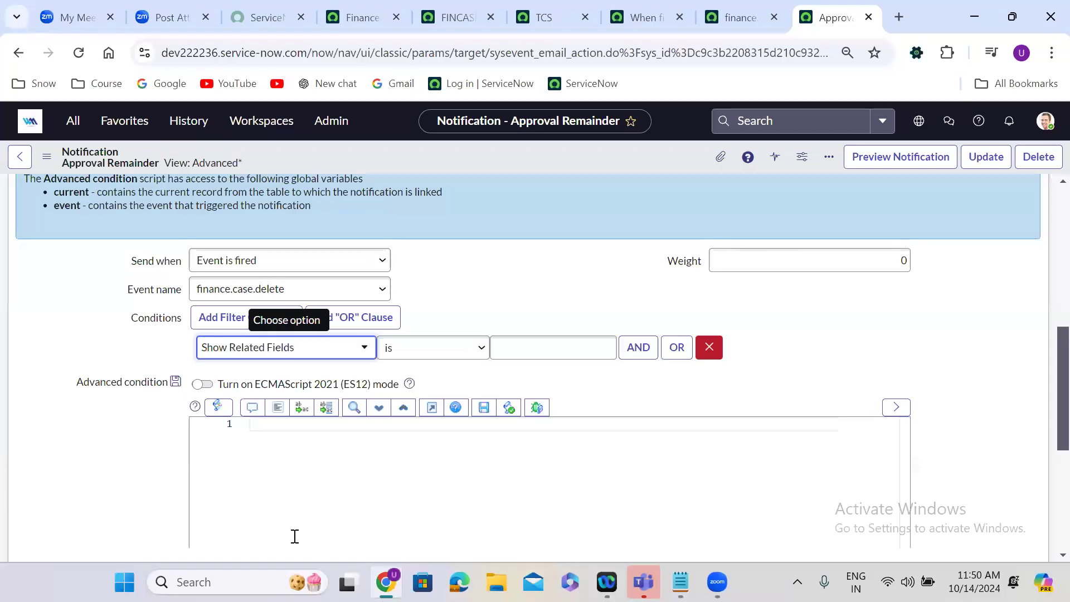
{"action": "left_click", "coordinate": [304, 348]}
{"action": "type", "text": "ta"}
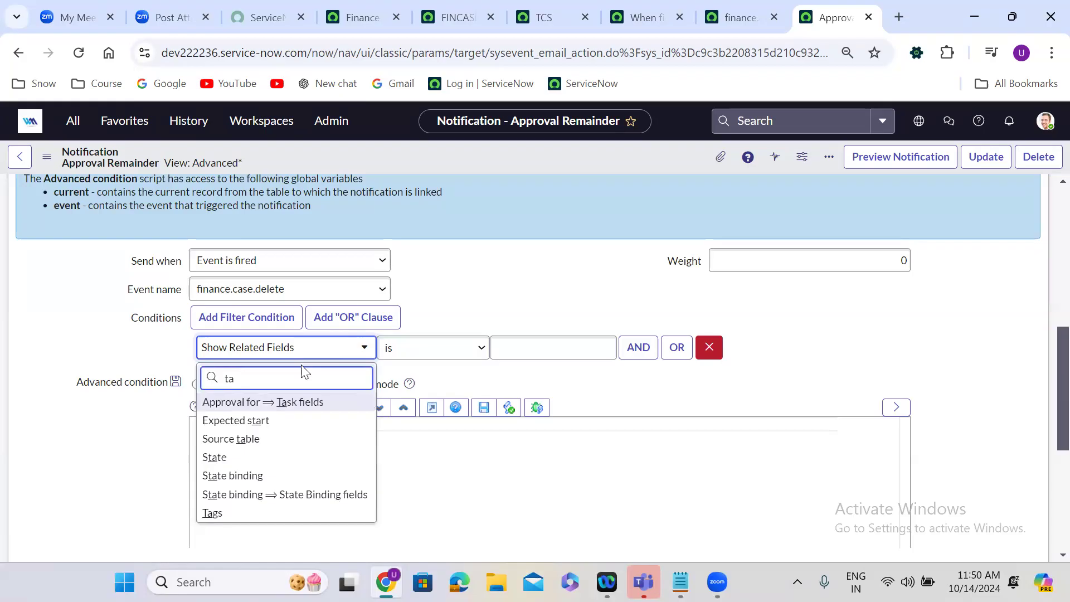
{"action": "left_click", "coordinate": [271, 440]}
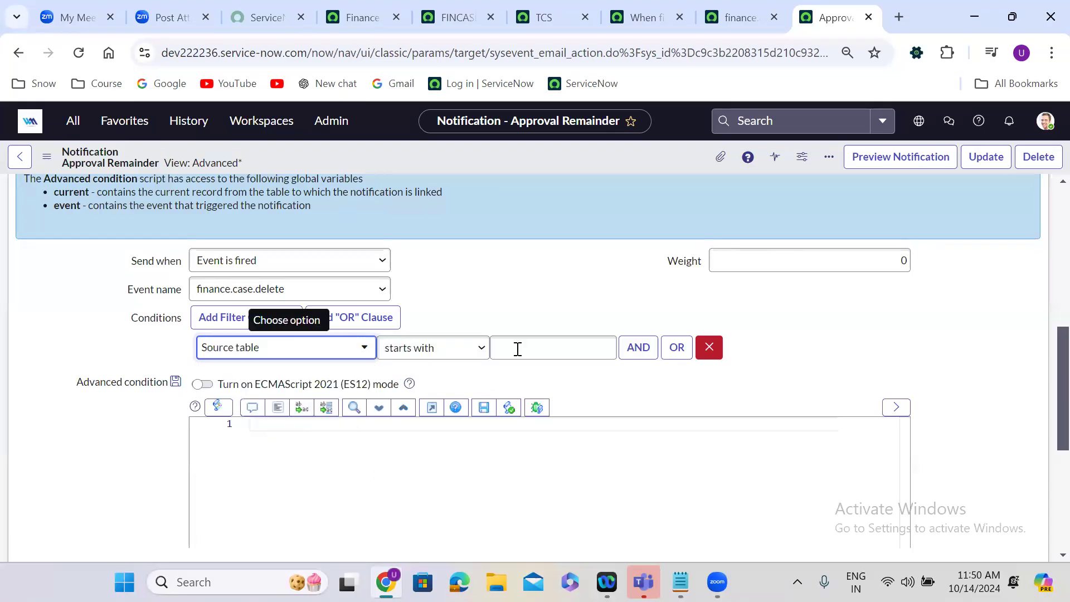
{"action": "left_click", "coordinate": [440, 348]}
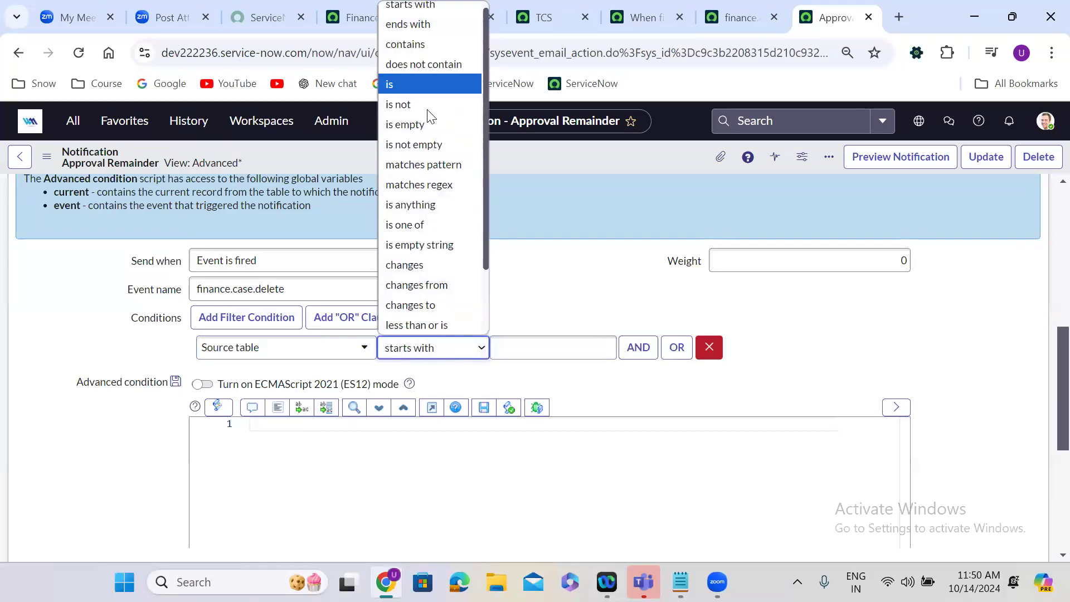
{"action": "left_click", "coordinate": [420, 84]}
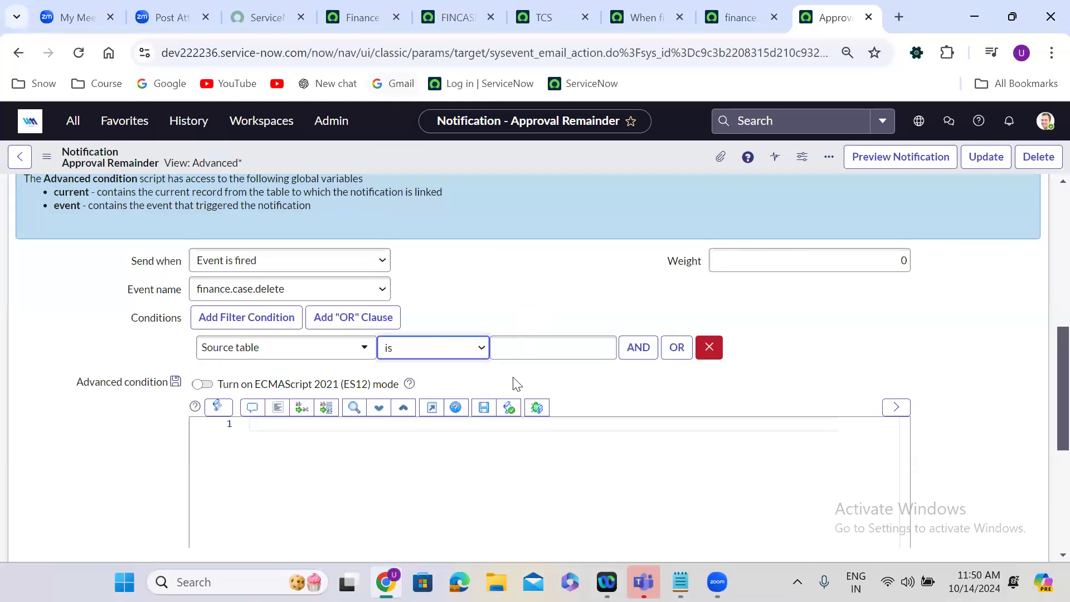
{"action": "left_click", "coordinate": [510, 353]}
{"action": "type", "text": "u"}
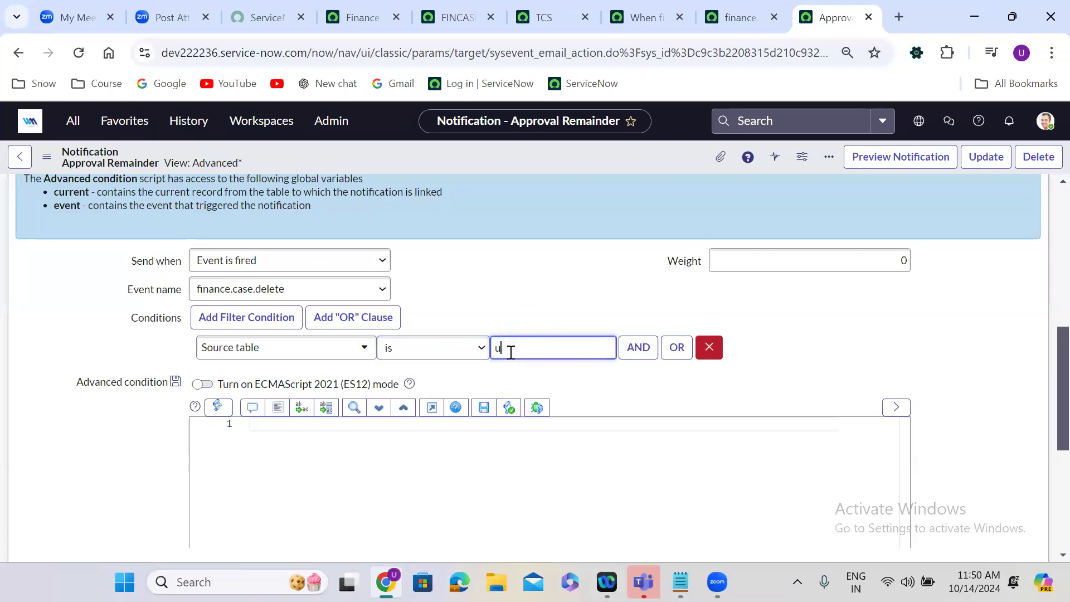
{"action": "type", "text": "_finance_case"}
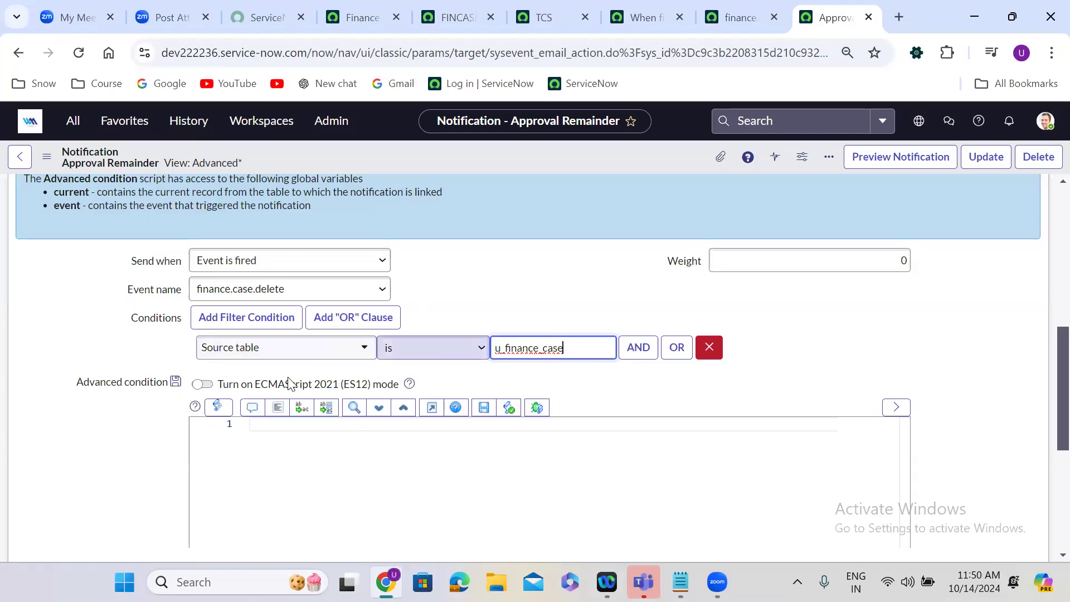
{"action": "left_click", "coordinate": [561, 322]}
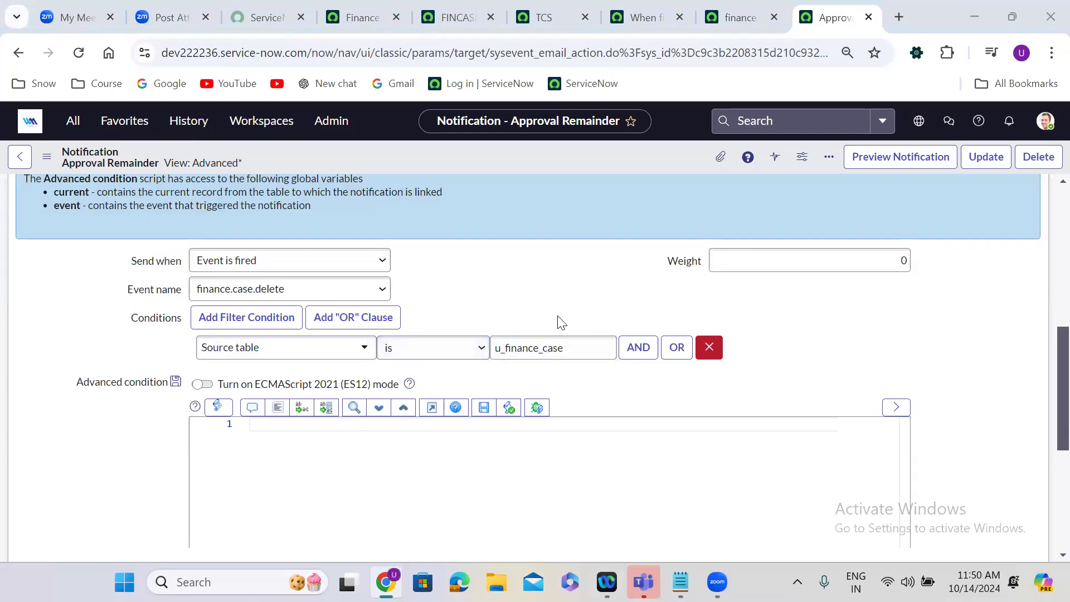
{"action": "left_click", "coordinate": [710, 347]}
{"action": "left_click", "coordinate": [710, 346]}
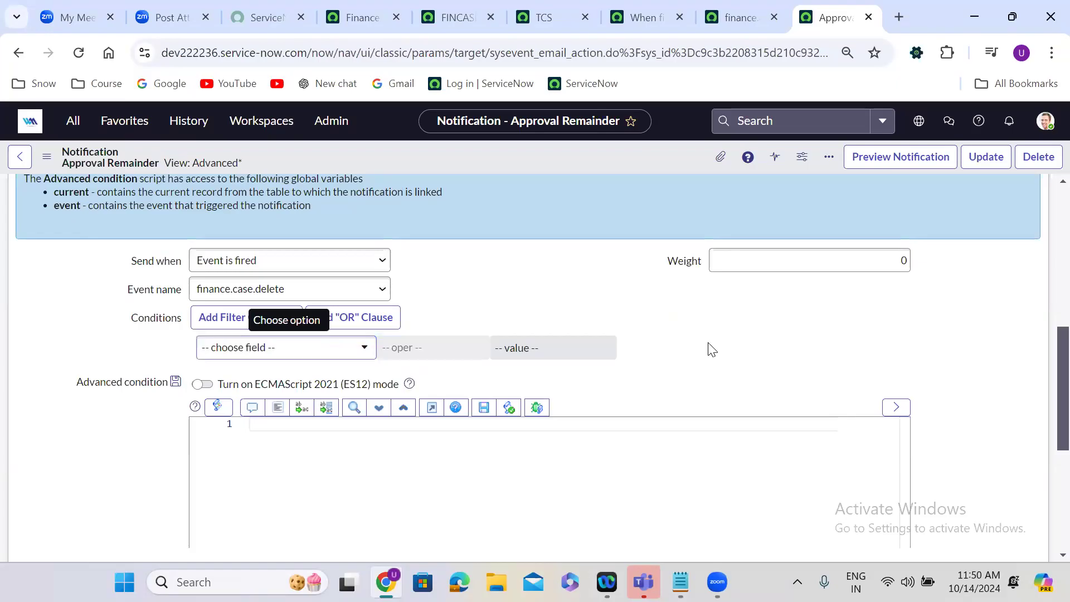
Switch to the finance.case.delete event registration and change its event name to approvel.remainder.
{"action": "scroll", "coordinate": [711, 349], "scroll_direction": "up", "scroll_amount": 2}
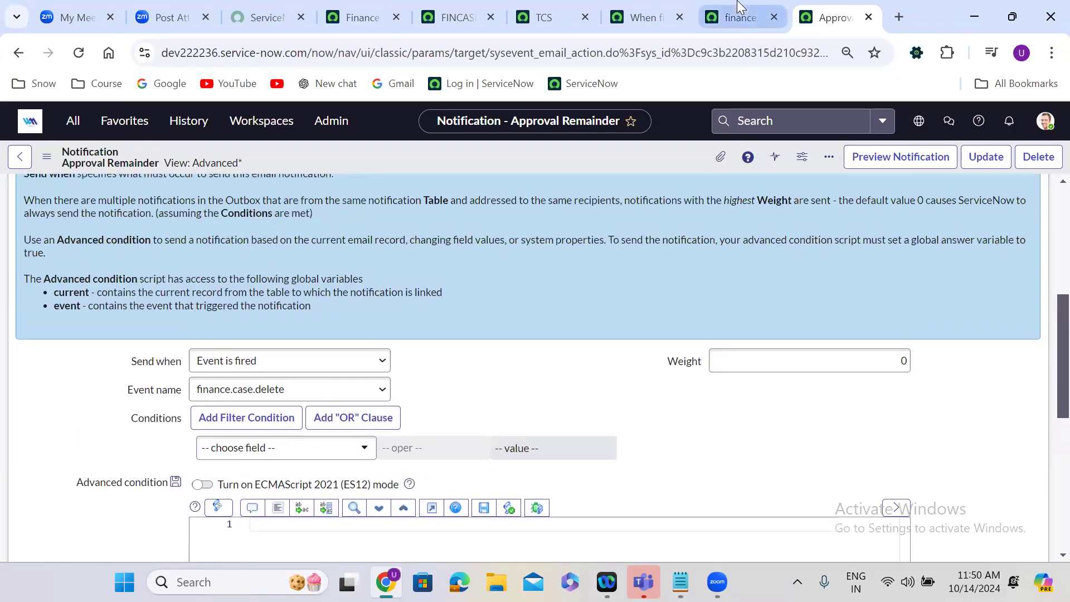
{"action": "left_click", "coordinate": [739, 7]}
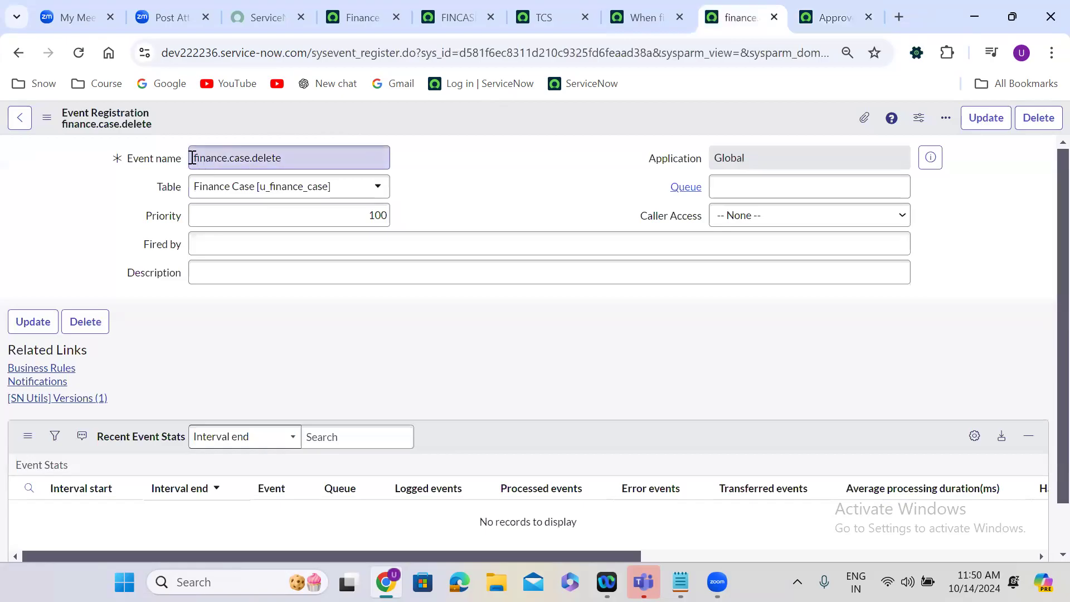
{"action": "left_click_drag", "start_coordinate": [196, 158], "coordinate": [354, 152]}
{"action": "key", "text": "BackSpace"}
{"action": "key", "text": "BackSpace"}
{"action": "type", "text": "approv"}
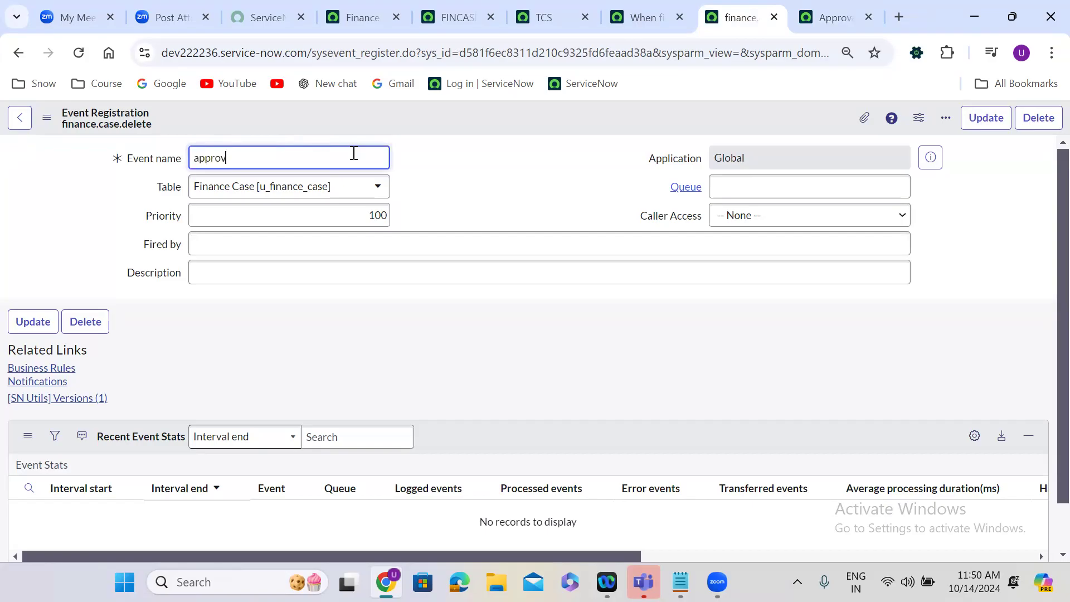
{"action": "type", "text": "el.remainder"}
Set the event's table to Approval [sysapproval_approver] and save it as a new registration with Insert and Stay.
{"action": "left_click", "coordinate": [340, 190]}
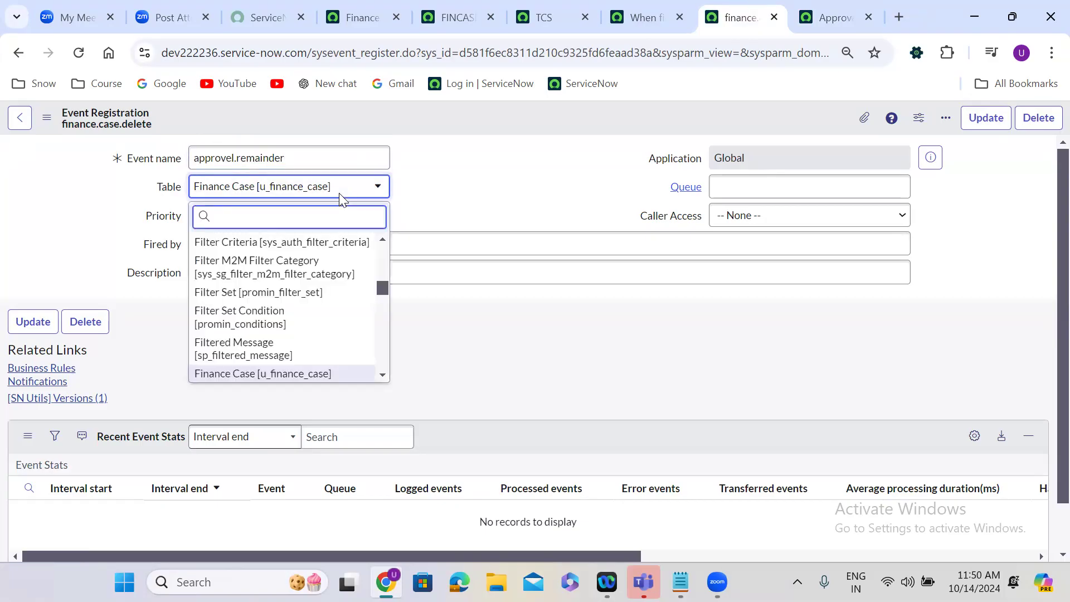
{"action": "type", "text": "sysapproval_app"}
{"action": "left_click", "coordinate": [321, 241]}
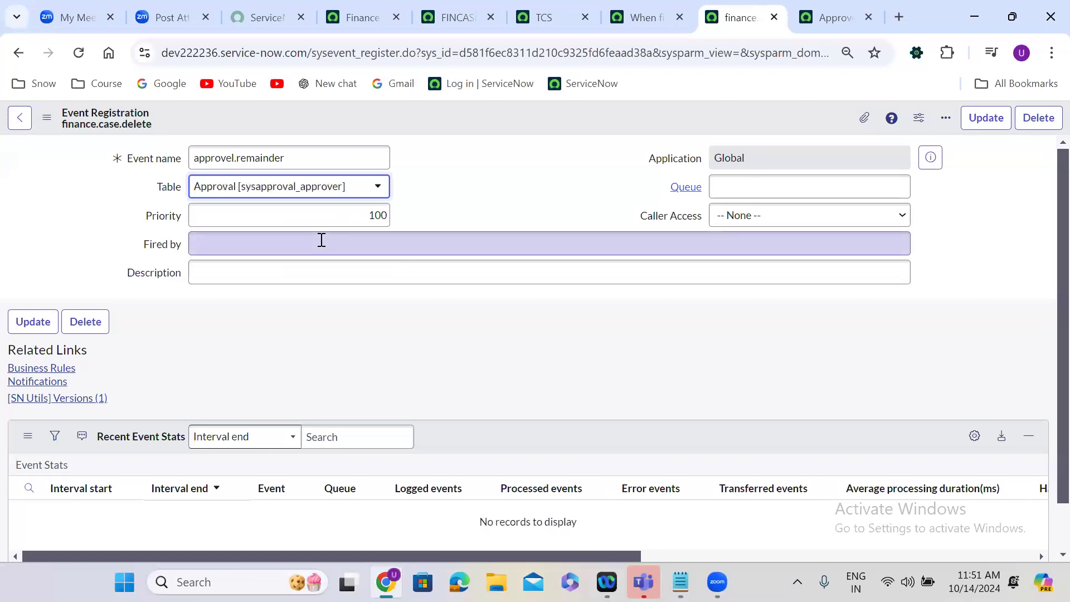
{"action": "right_click", "coordinate": [458, 118]}
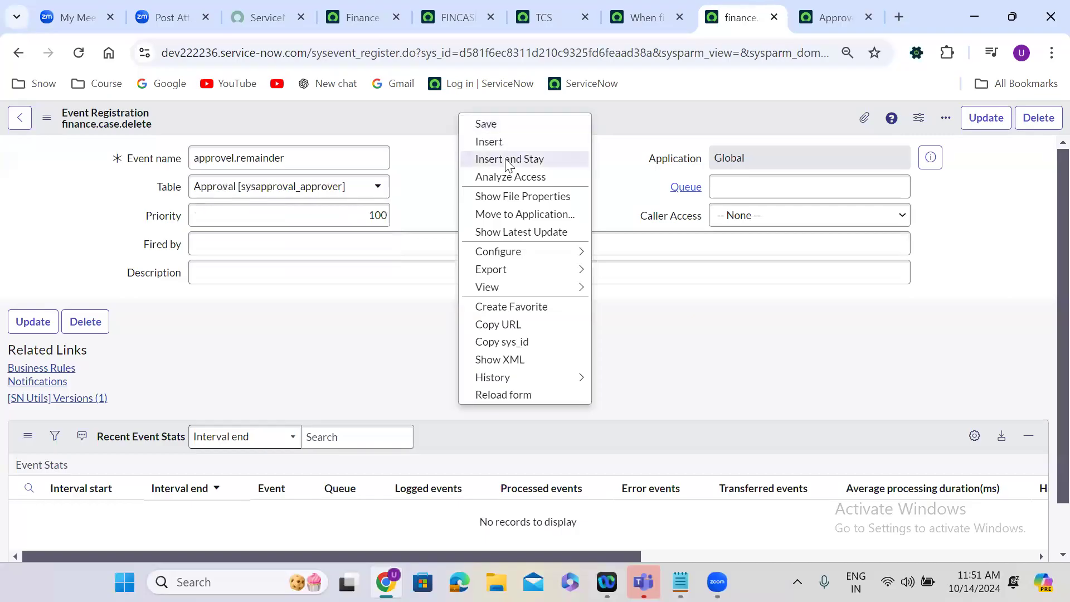
{"action": "left_click", "coordinate": [507, 158]}
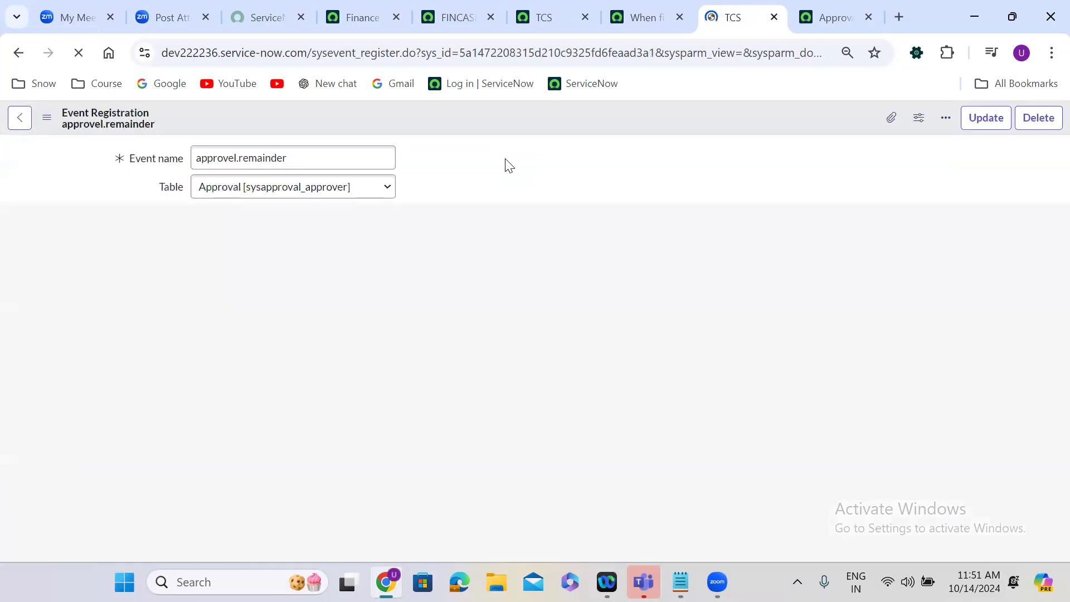
Return to the Approval Remainder notification and reload its form to refresh the event list, discarding unsaved changes.
{"action": "triple_click", "coordinate": [312, 158]}
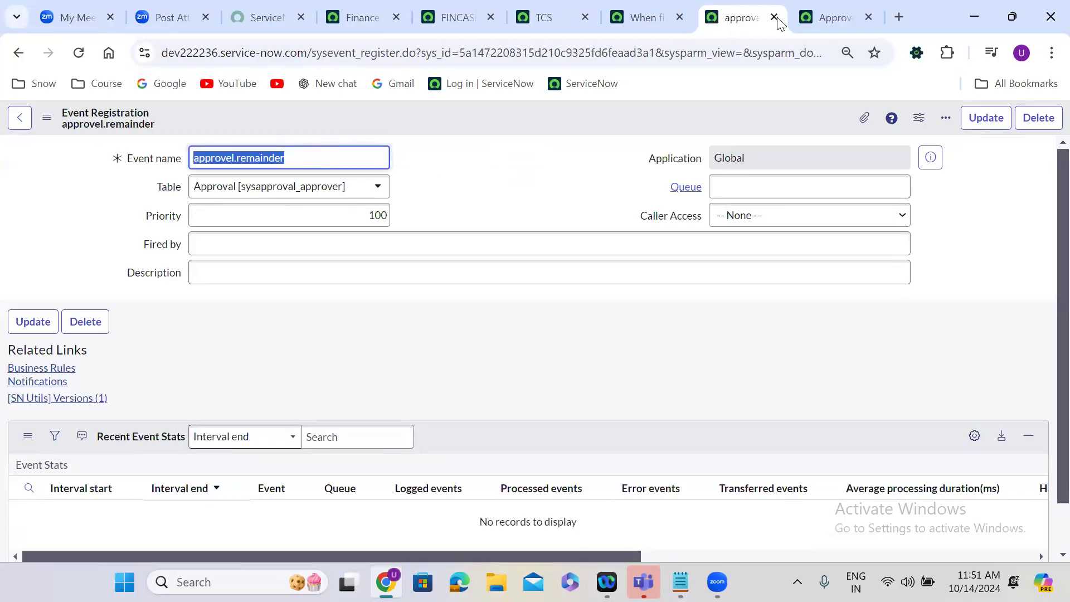
{"action": "left_click", "coordinate": [834, 18]}
{"action": "left_click", "coordinate": [251, 395]}
{"action": "type", "text": "approval.cancelled"}
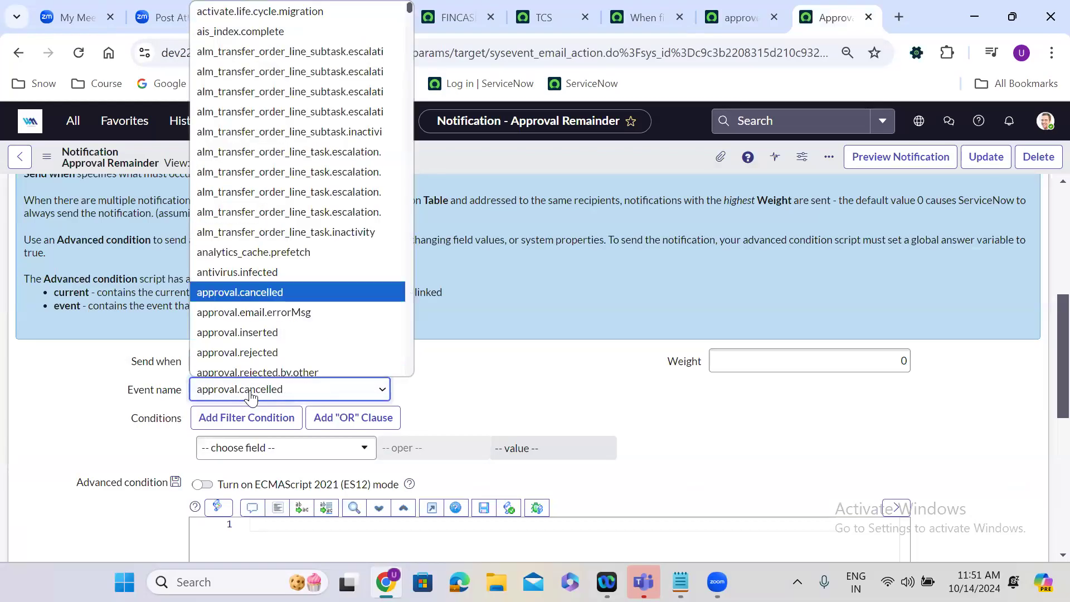
{"action": "left_click", "coordinate": [518, 233]}
{"action": "left_click", "coordinate": [80, 55]}
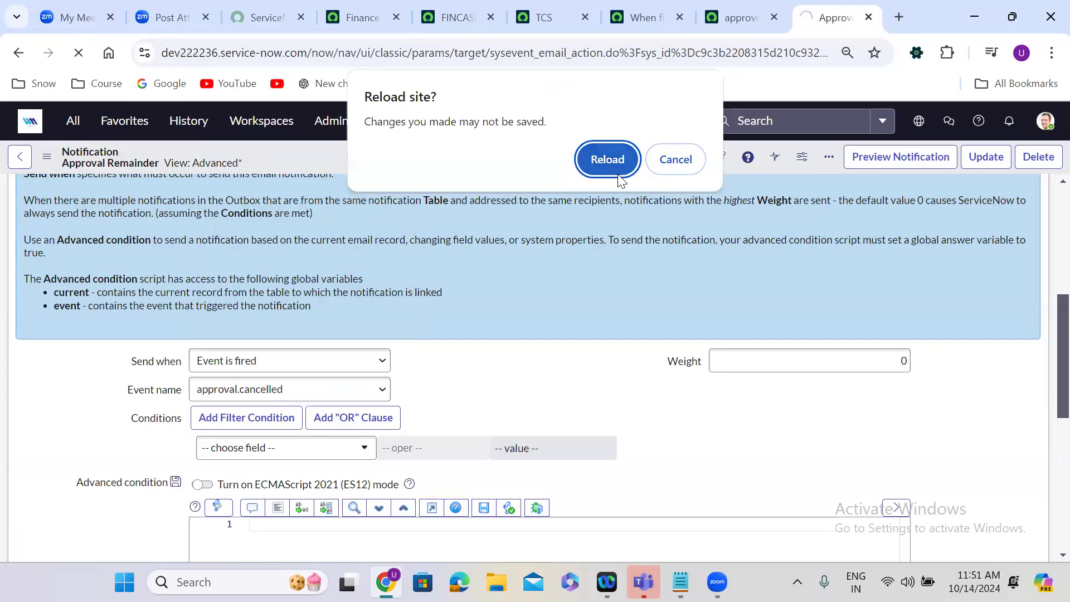
{"action": "left_click", "coordinate": [619, 174]}
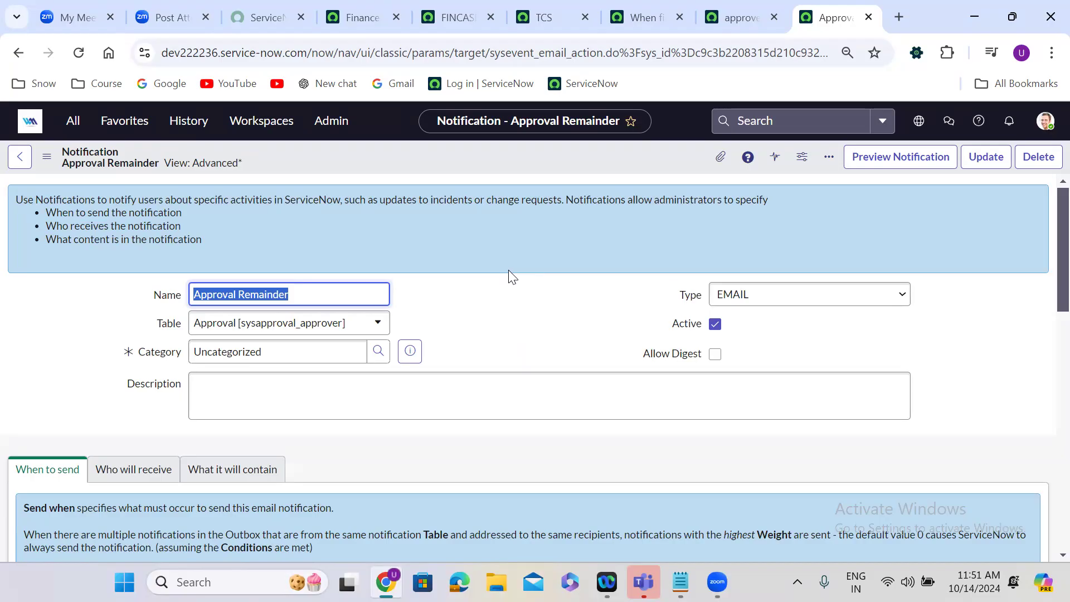
Set the Approval Remainder notification's event name to approvel.remainder and save the record.
{"action": "left_click", "coordinate": [500, 333]}
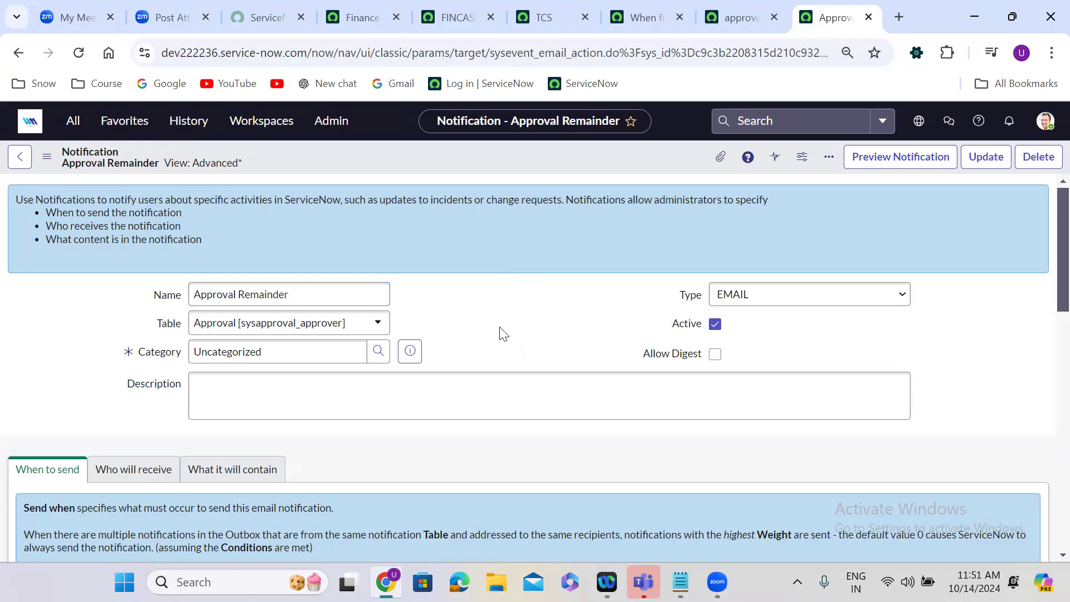
{"action": "scroll", "coordinate": [499, 333], "scroll_direction": "down", "scroll_amount": 4}
{"action": "scroll", "coordinate": [499, 329], "scroll_direction": "down", "scroll_amount": 3}
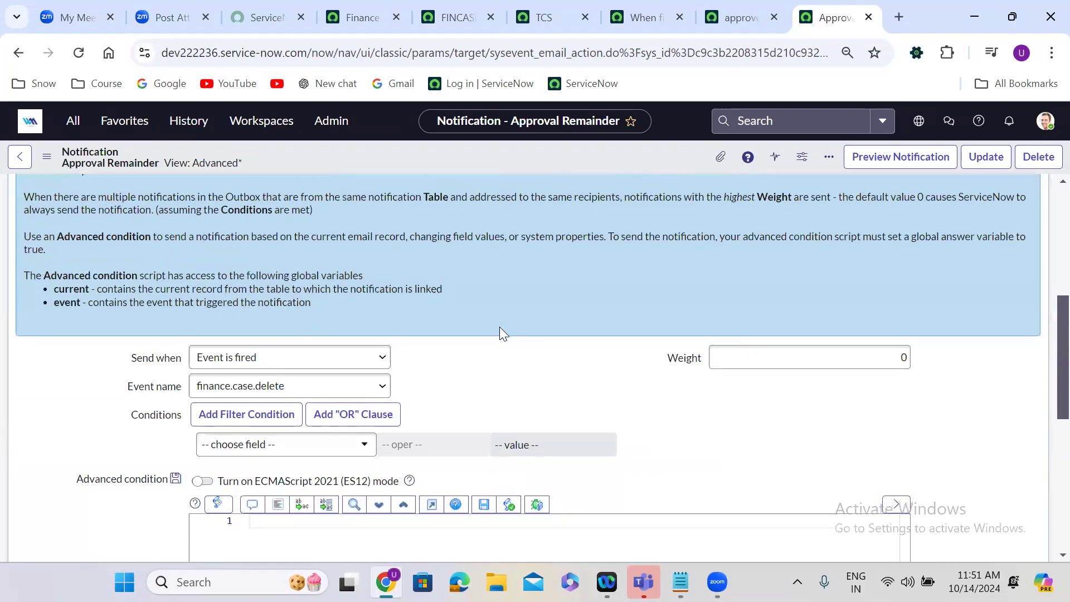
{"action": "left_click", "coordinate": [318, 325]}
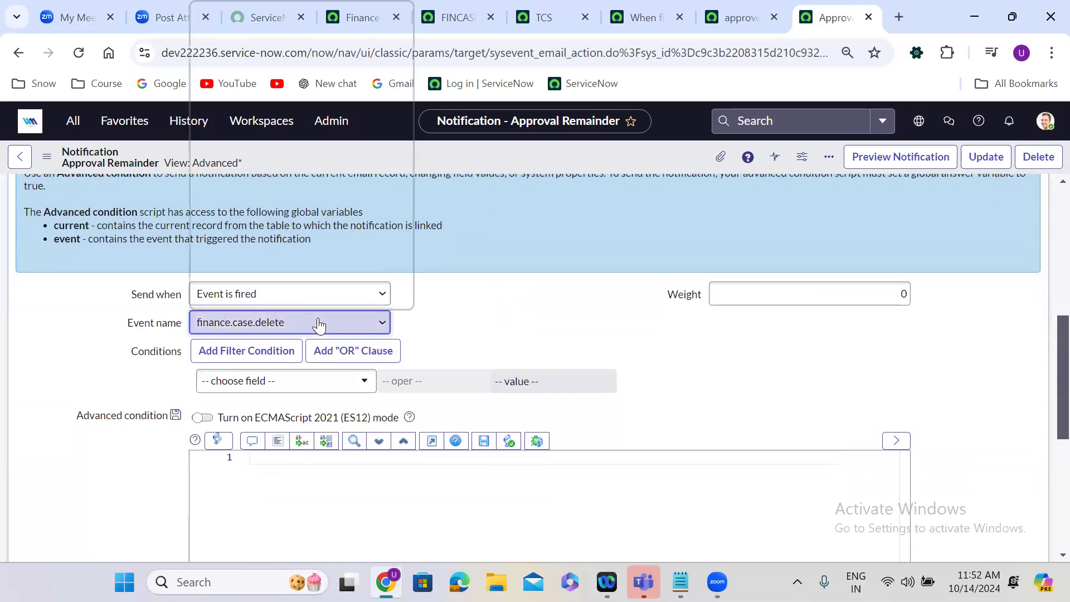
{"action": "type", "text": "ap"}
{"action": "key", "text": "Down"}
{"action": "key", "text": "Down"}
{"action": "key", "text": "Down"}
{"action": "key", "text": "Down"}
{"action": "key", "text": "Down"}
{"action": "key", "text": "Down"}
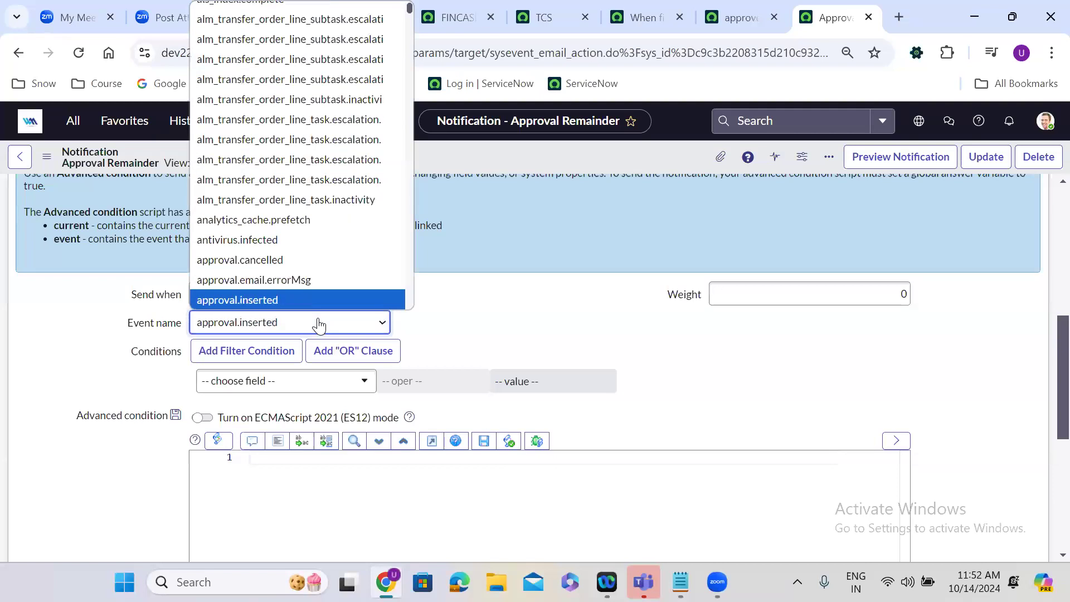
{"action": "key", "text": "Up"}
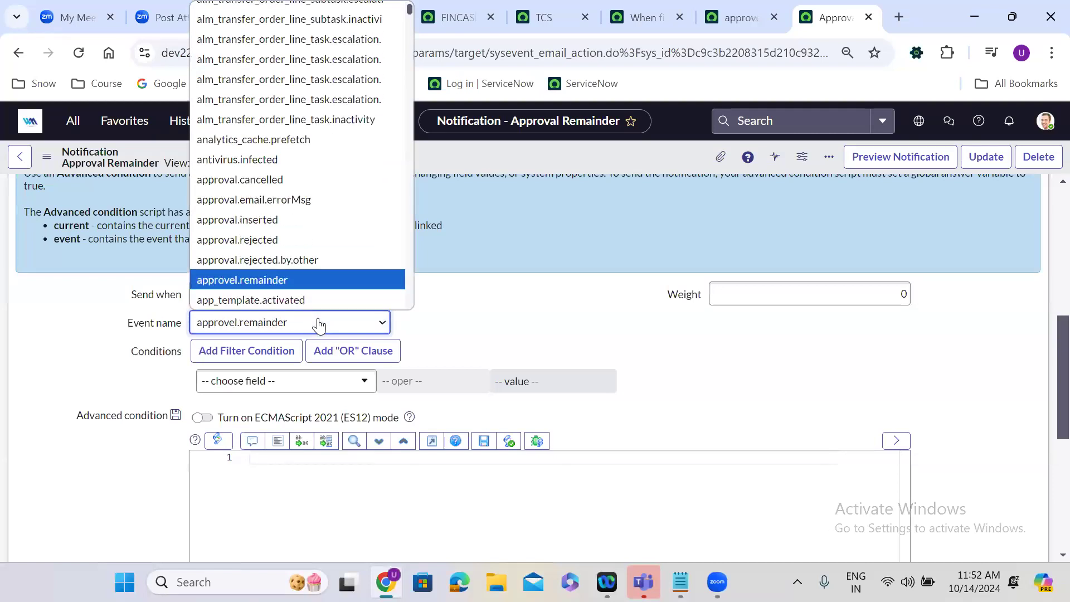
{"action": "key", "text": "Return"}
{"action": "right_click", "coordinate": [517, 149]}
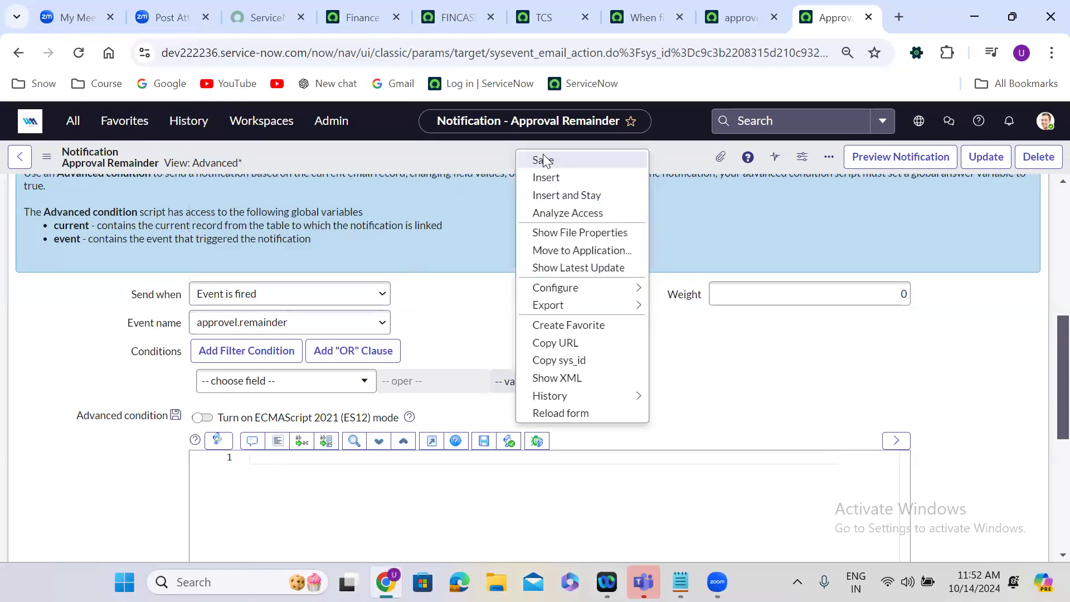
{"action": "left_click", "coordinate": [544, 159]}
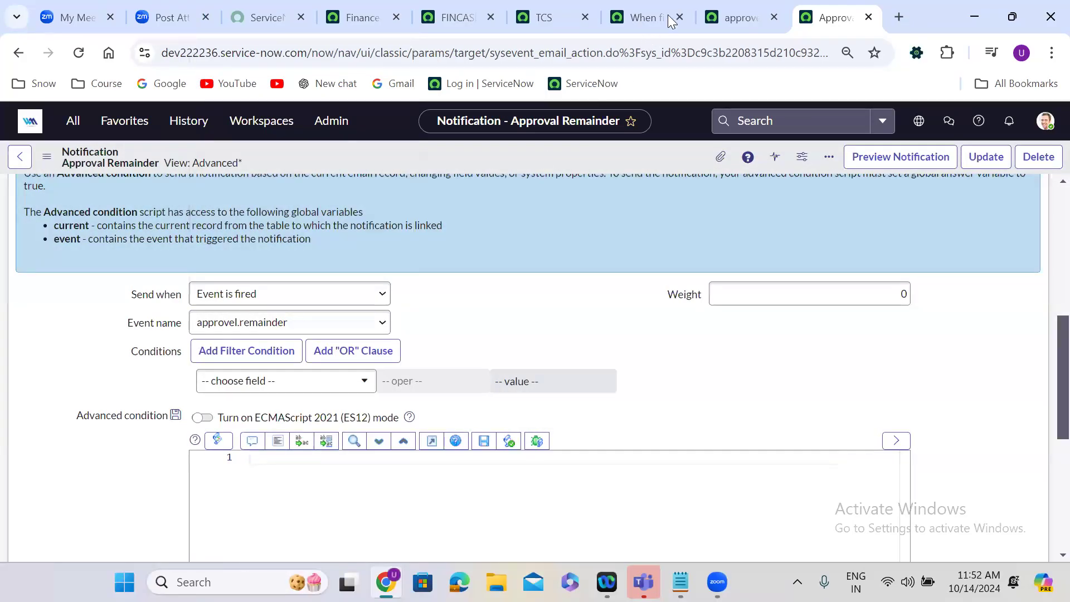
From the Finance Cases page, find the System Definition module Scheduled Jobs and open it in a new browser tab.
{"action": "left_click", "coordinate": [736, 17]}
{"action": "double_click", "coordinate": [313, 157]}
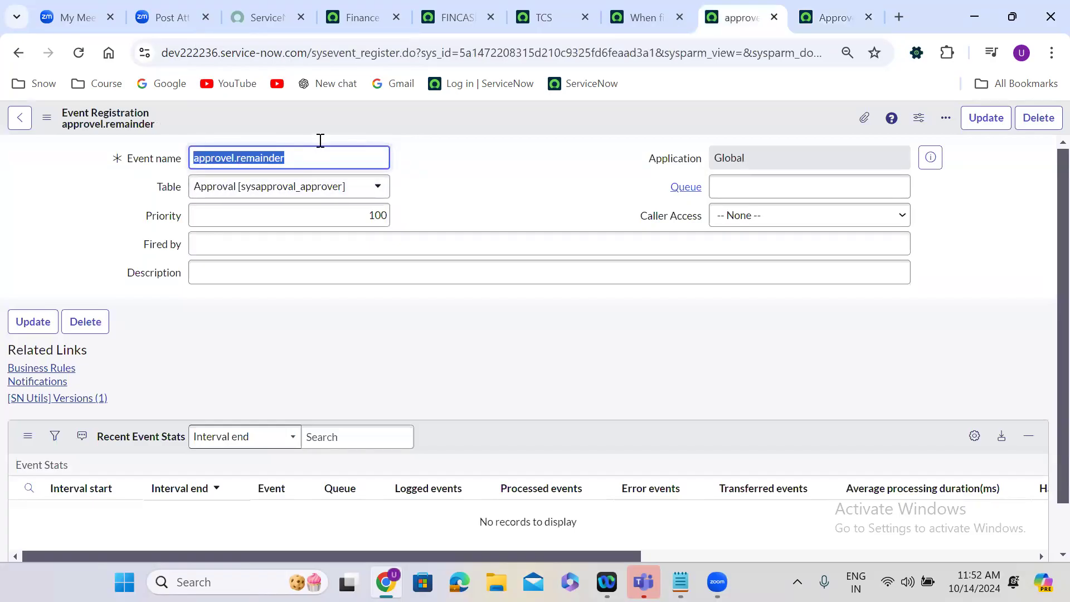
{"action": "left_click", "coordinate": [358, 2]}
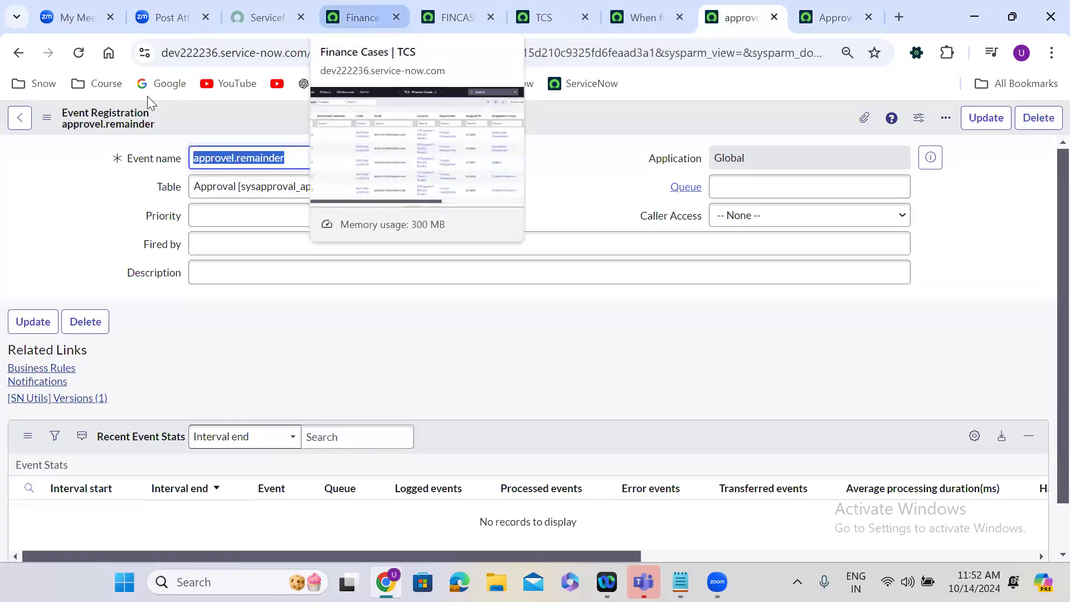
{"action": "left_click", "coordinate": [76, 127]}
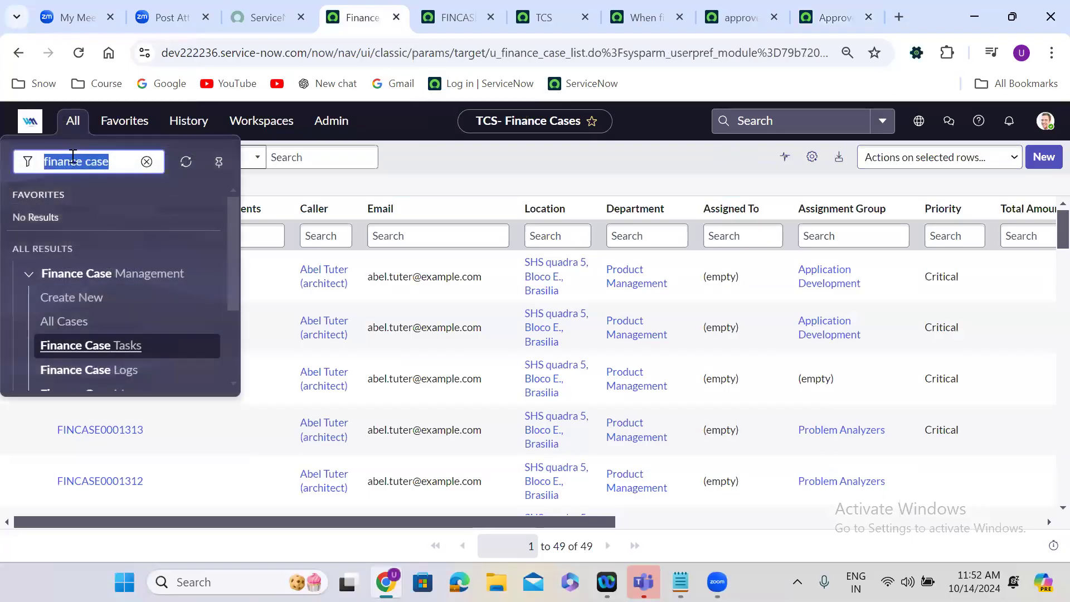
{"action": "type", "text": "sched"}
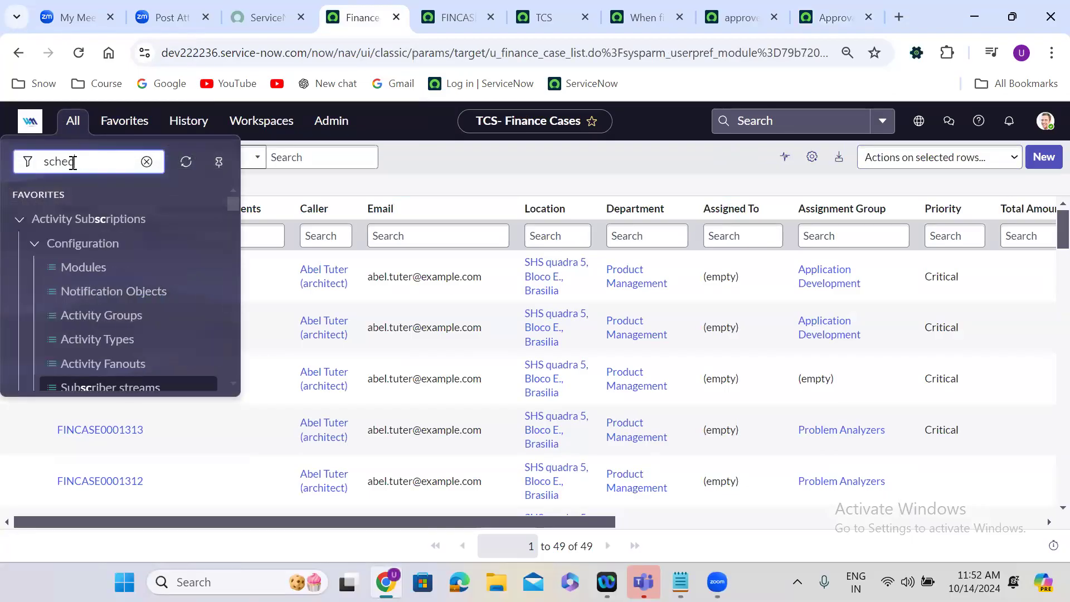
{"action": "type", "text": "uled jo"}
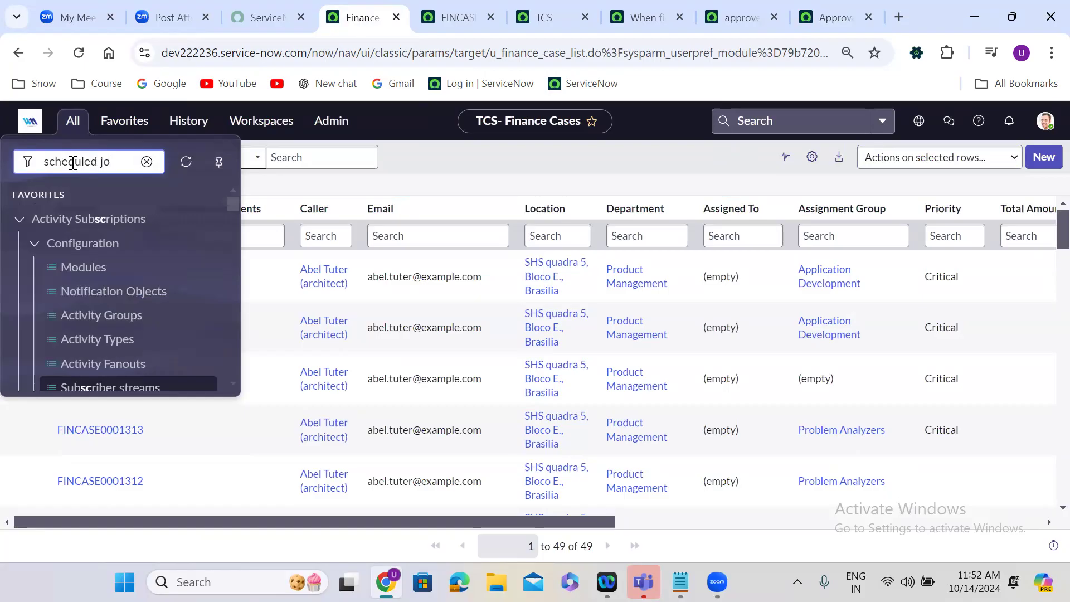
{"action": "type", "text": "bs"}
{"action": "left_click_drag", "start_coordinate": [231, 225], "coordinate": [230, 259]}
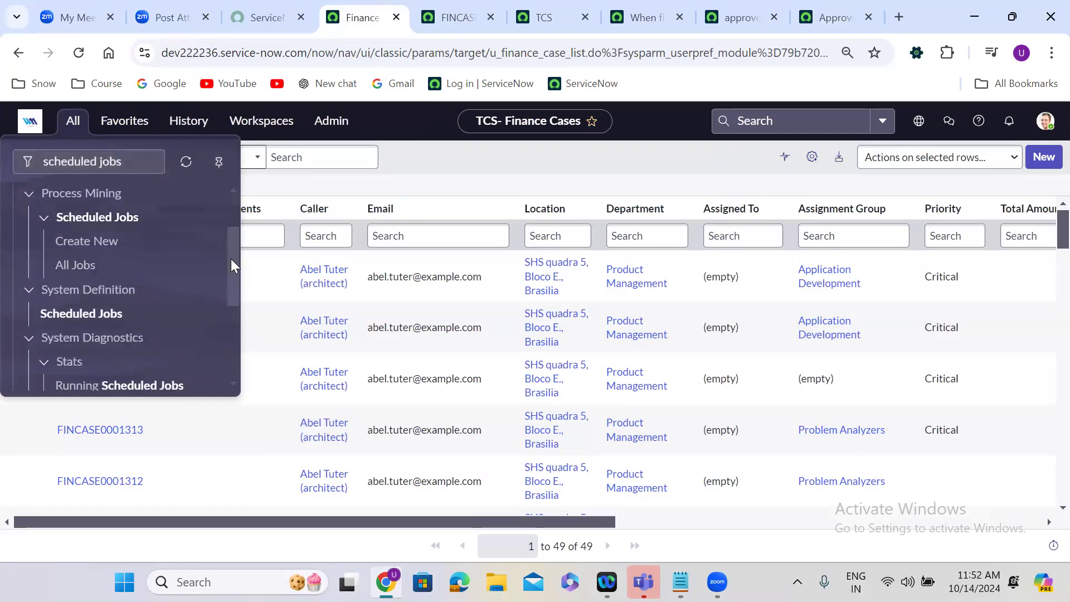
{"action": "right_click", "coordinate": [69, 308]}
{"action": "left_click", "coordinate": [152, 321]}
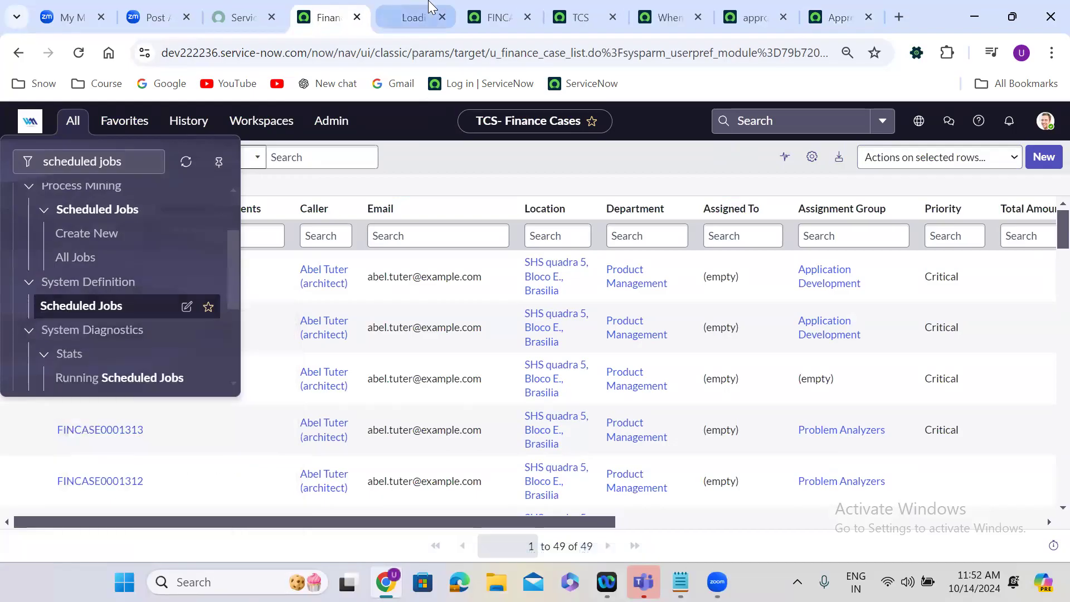
{"action": "left_click", "coordinate": [430, 8]}
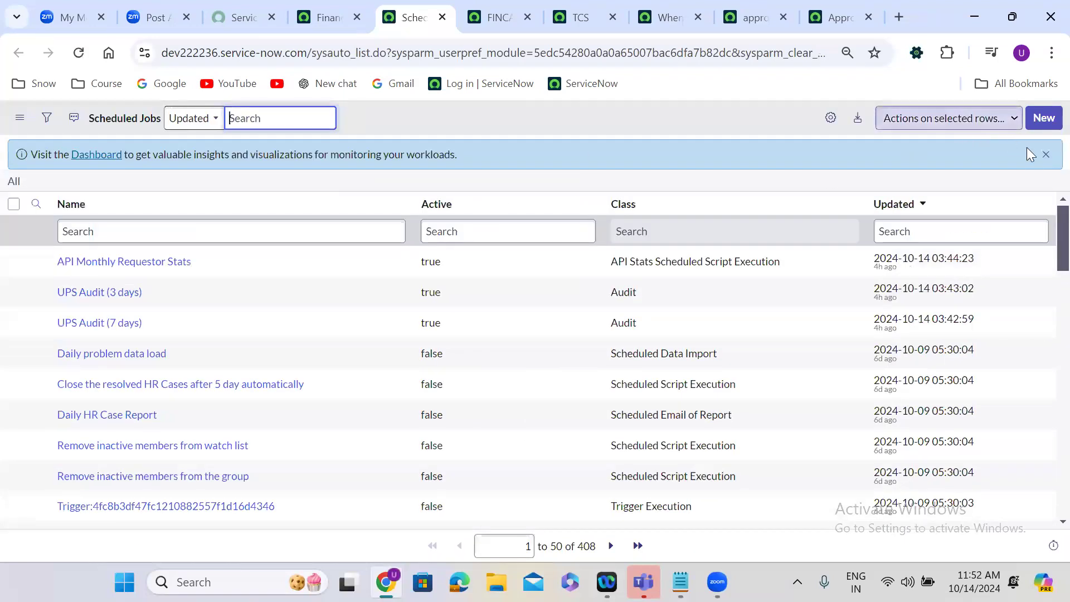
Dismiss the dashboard banner and create a new scheduled job that automatically runs a script of your choosing.
{"action": "left_click", "coordinate": [1042, 156]}
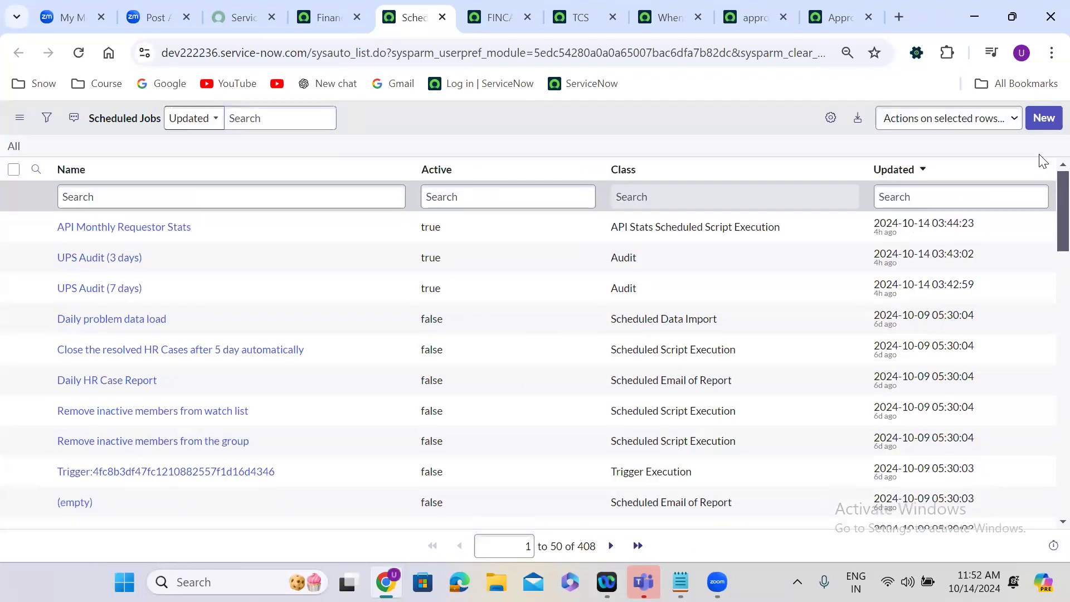
{"action": "left_click", "coordinate": [1046, 117]}
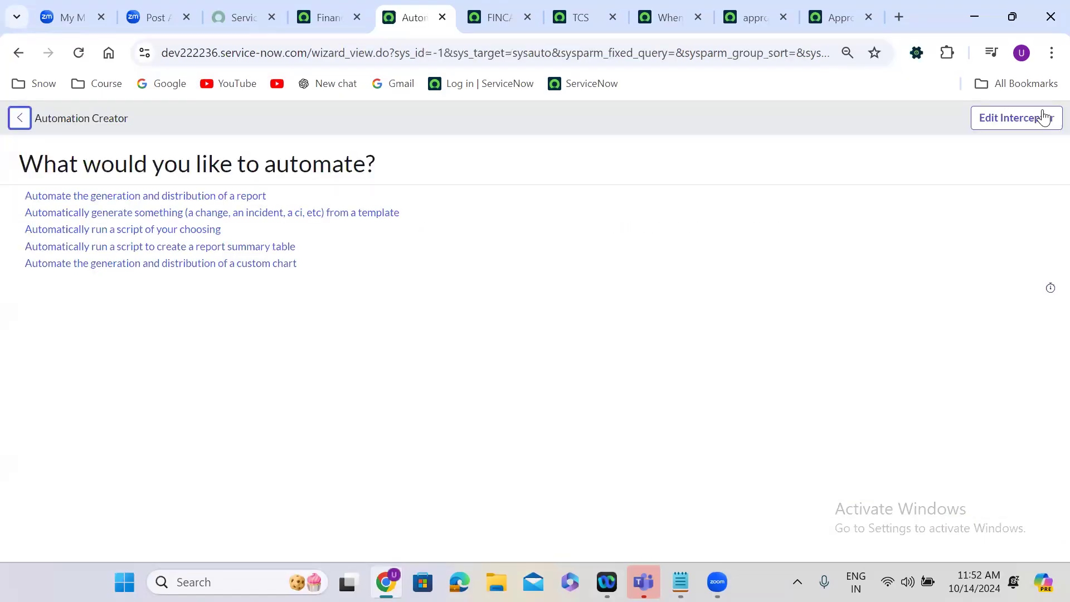
{"action": "left_click", "coordinate": [183, 230]}
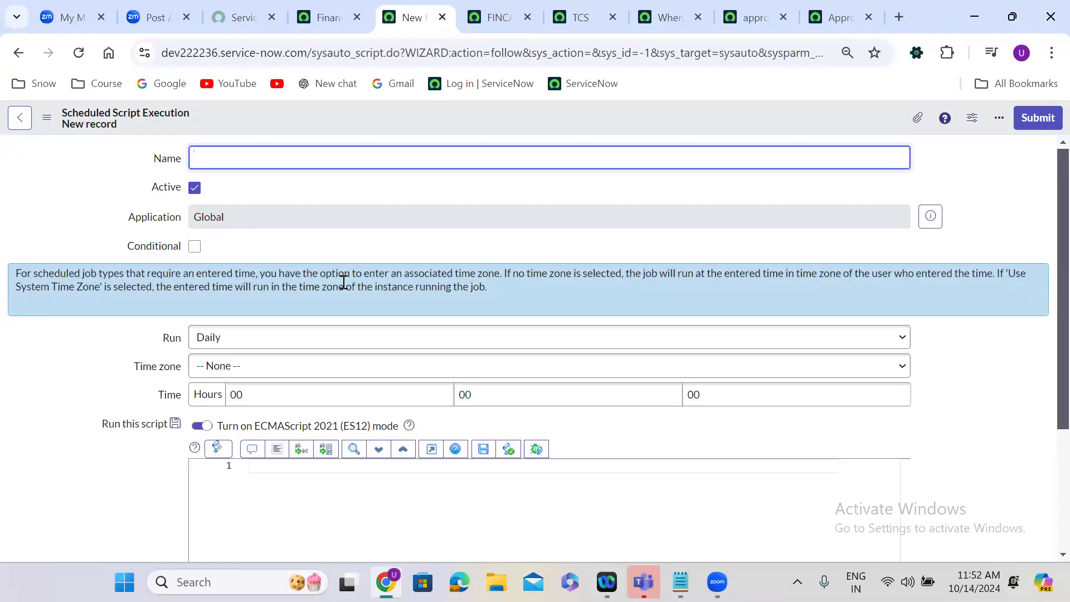
Start the job's script with a GlideRecord query template named gr on the sysapproval_approver table.
{"action": "scroll", "coordinate": [395, 308], "scroll_direction": "down", "scroll_amount": 3}
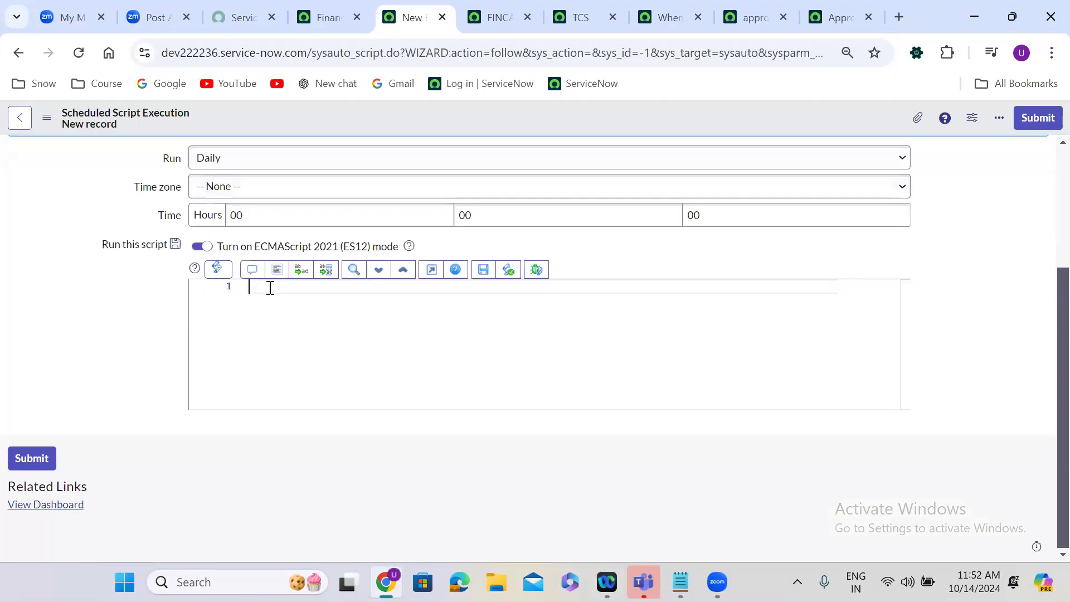
{"action": "type", "text": "vargr"}
{"action": "key", "text": "Tab"}
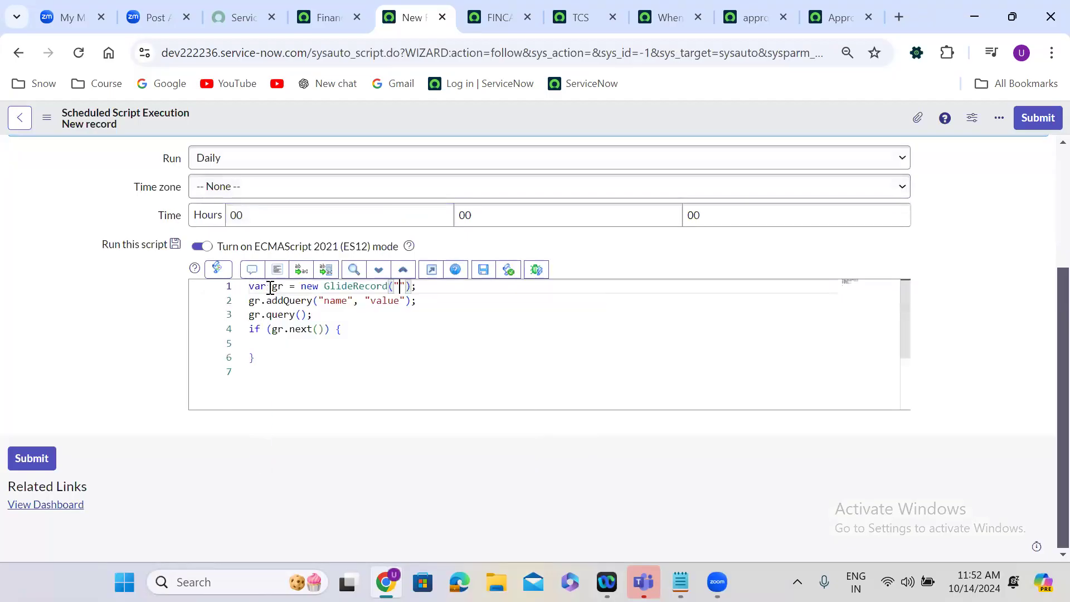
{"action": "type", "text": "sys"}
{"action": "type", "text": "approval"}
{"action": "type", "text": "_approver"}
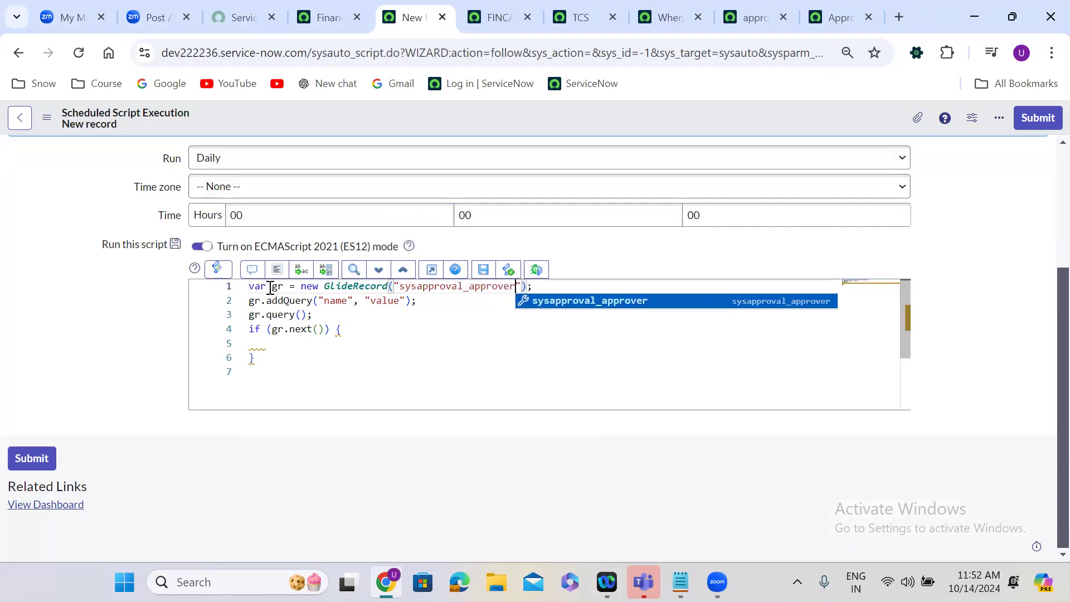
{"action": "key", "text": "Return"}
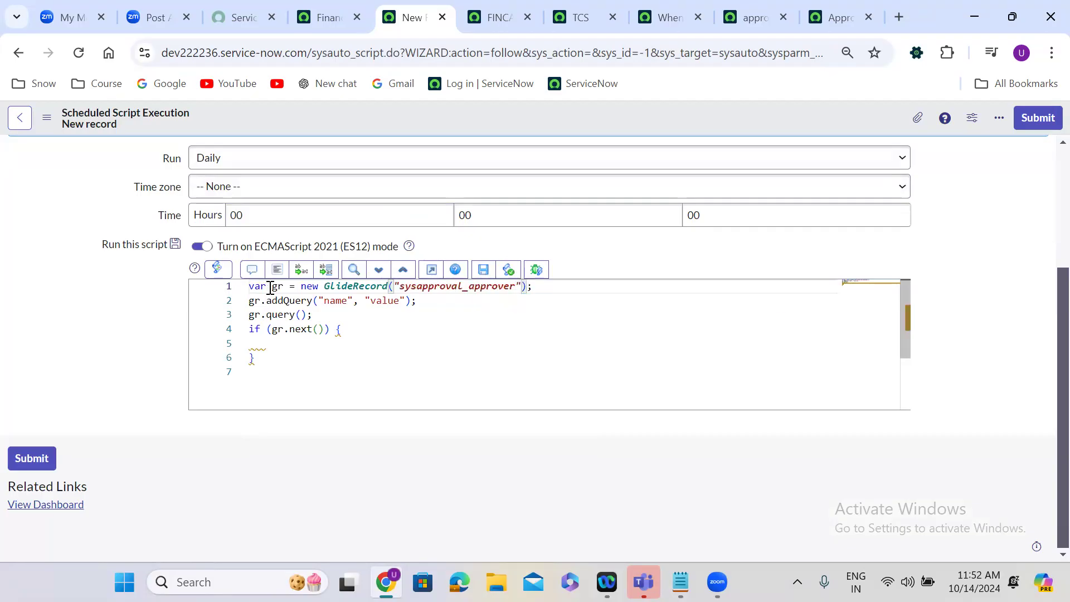
Filter the query on state equal to requested and turn the if block into a while loop over gr.next().
{"action": "double_click", "coordinate": [337, 301]}
{"action": "type", "text": "state"}
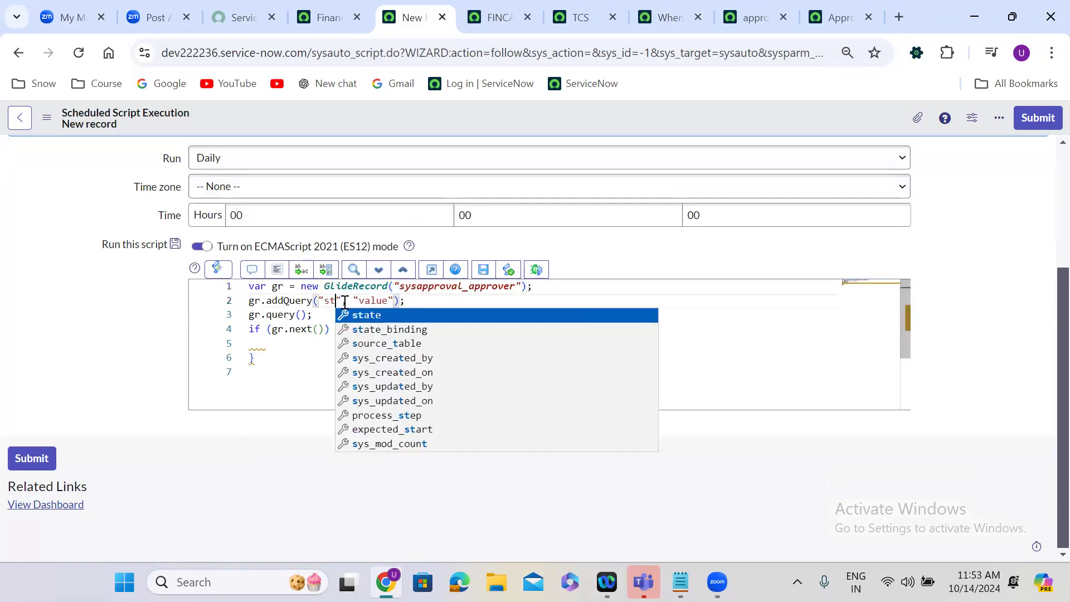
{"action": "left_click", "coordinate": [394, 305]}
{"action": "double_click", "coordinate": [395, 301]}
{"action": "type", "text": "requested"}
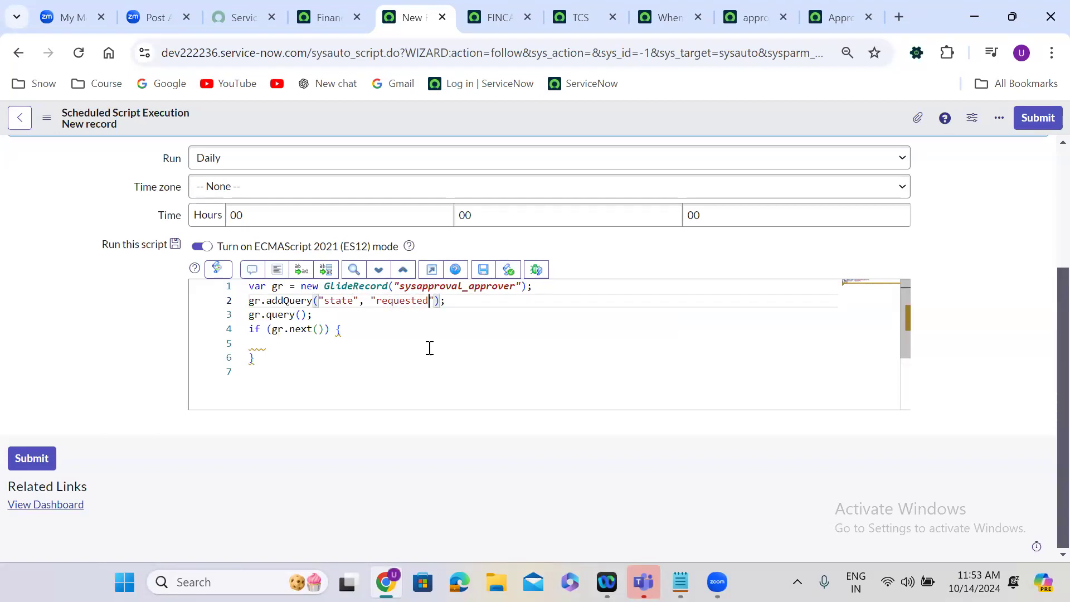
{"action": "double_click", "coordinate": [254, 329]}
{"action": "type", "text": "while"}
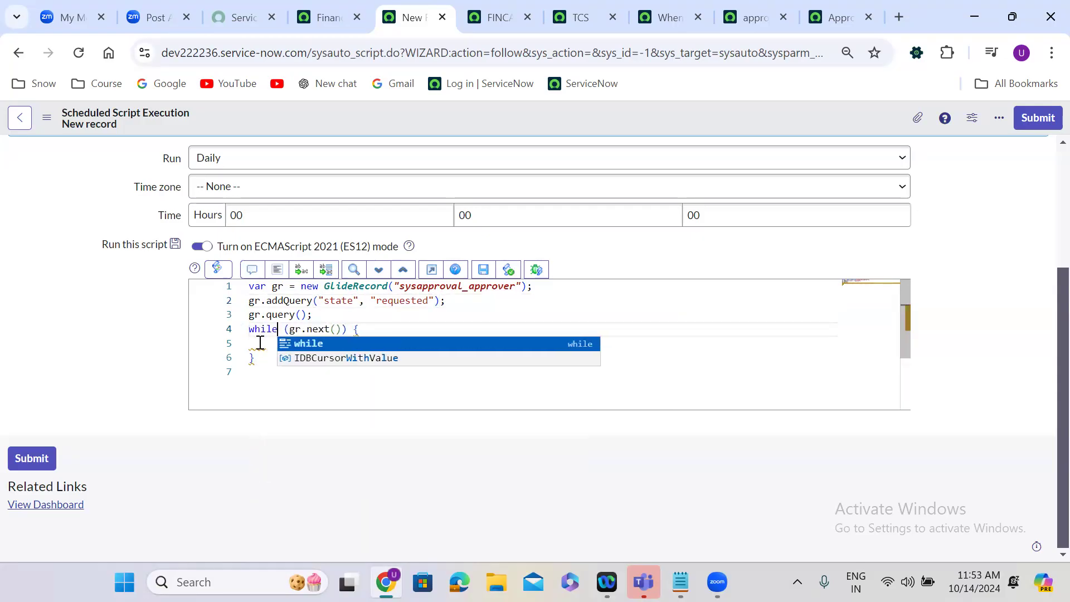
Inside the while loop, add a gs.eventQueue call with 'approvel.remainder' as its event name.
{"action": "left_click", "coordinate": [260, 342]}
{"action": "type", "text": "gs.eventQueue('');"}
{"action": "key", "text": "Left"}
{"action": "key", "text": "Left"}
{"action": "type", "text": "'"}
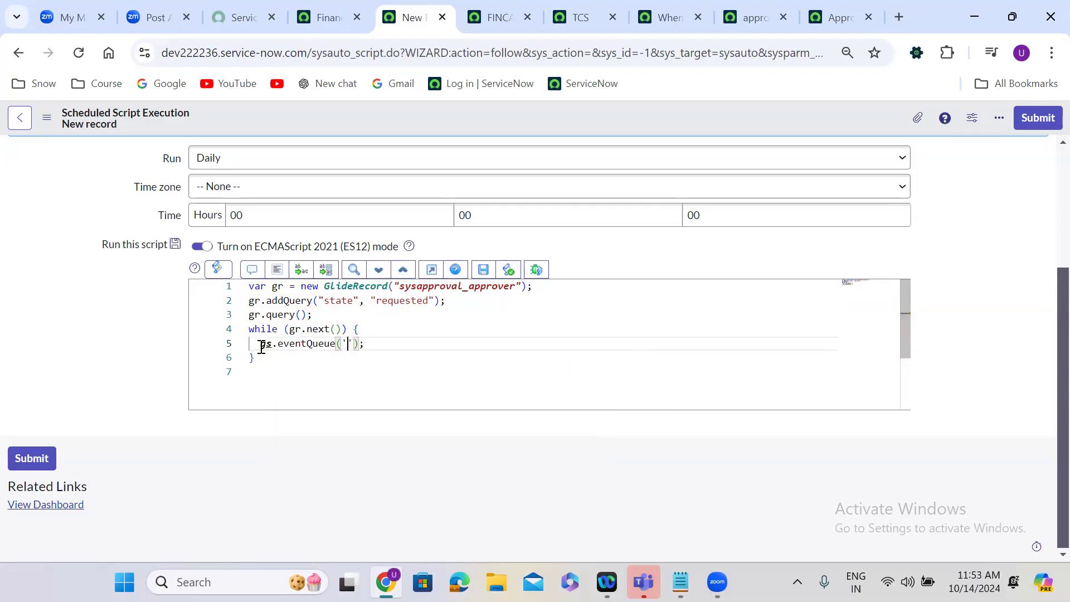
{"action": "type", "text": "approvel.remainder"}
{"action": "type", "text": "', "}
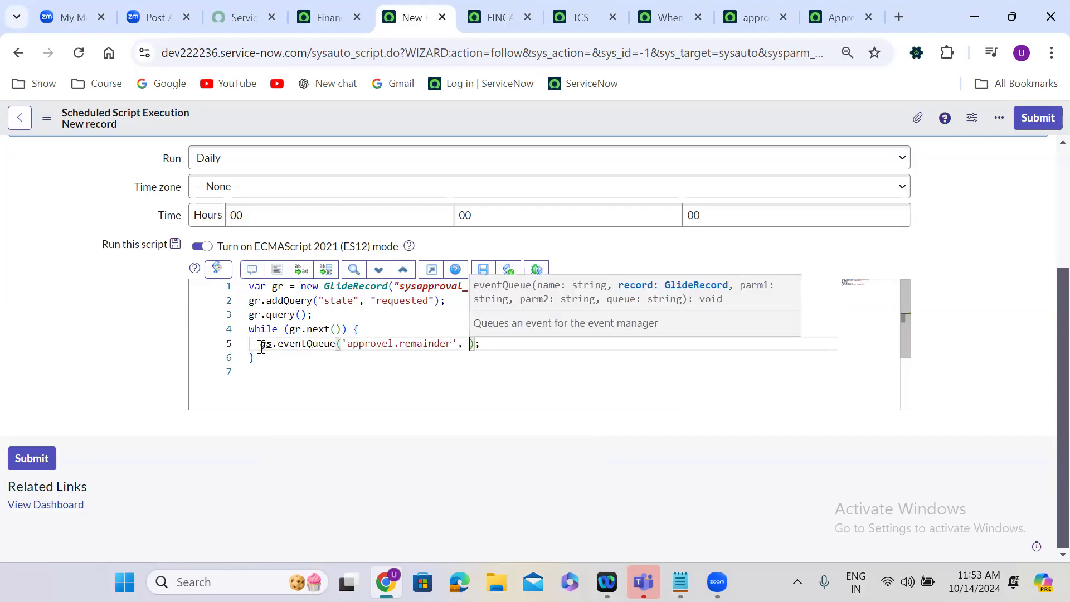
{"action": "type", "text": "gr, "}
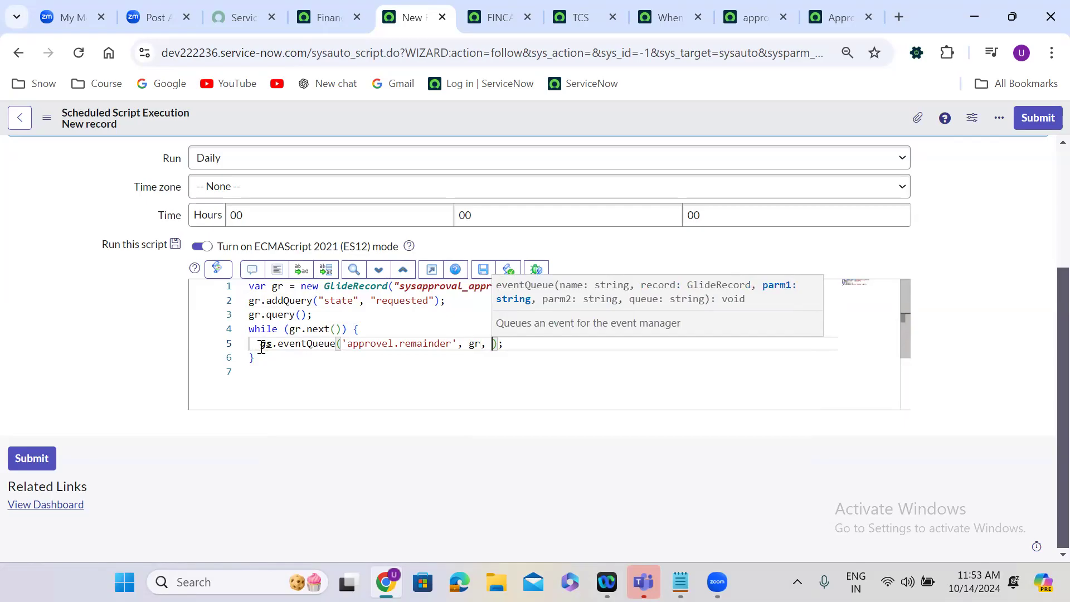
{"action": "type", "text": "gr.app"}
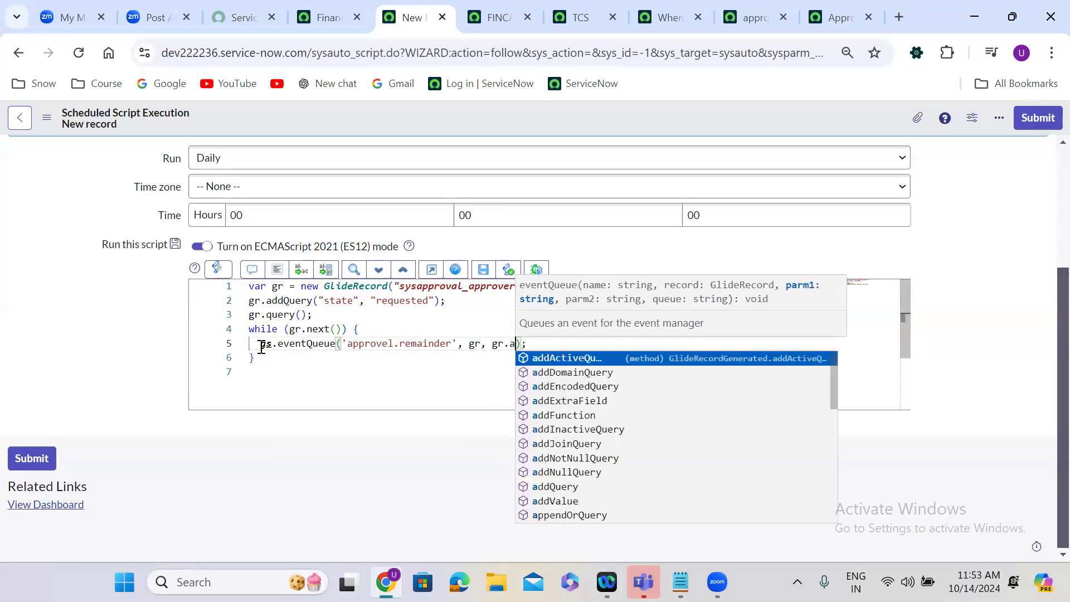
{"action": "type", "text": "rover"}
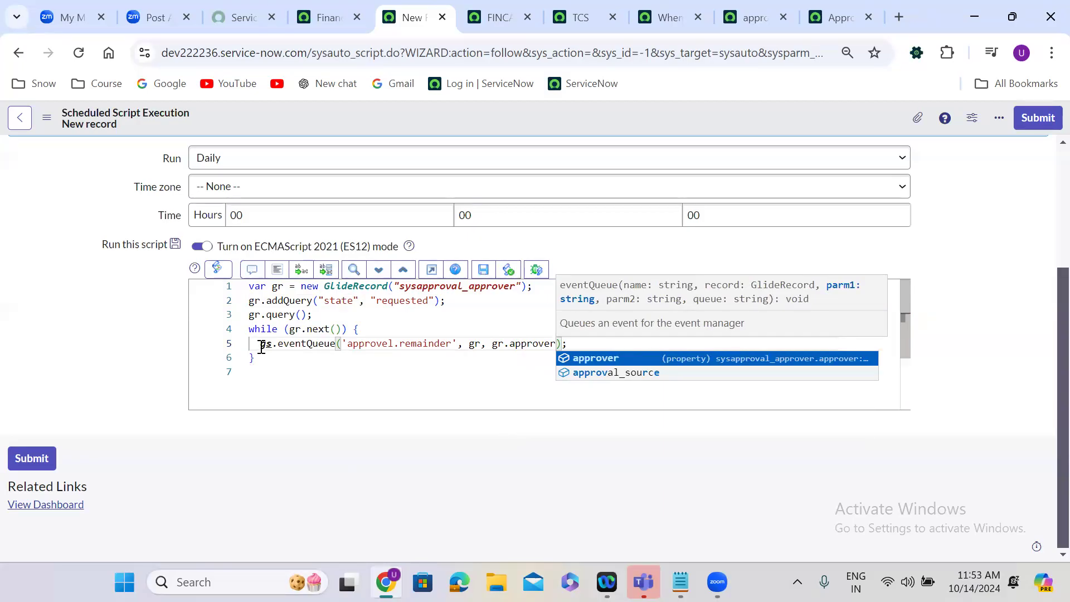
Complete the eventQueue arguments with gr, gr.approver and gr.approver.manager, and save the scheduled job.
{"action": "type", "text": ", "}
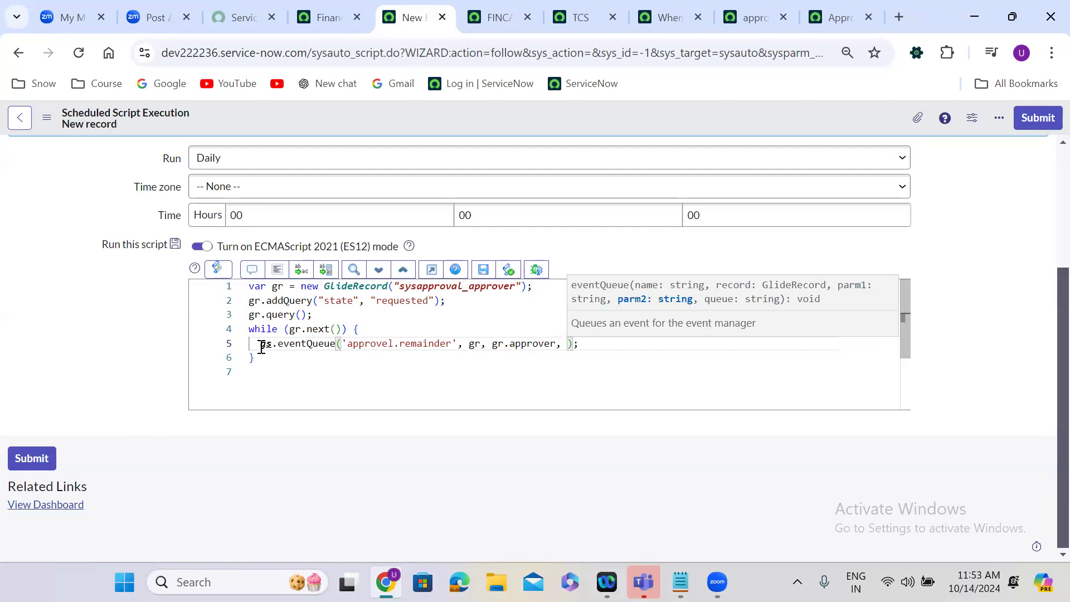
{"action": "type", "text": "gr.approver.manager"}
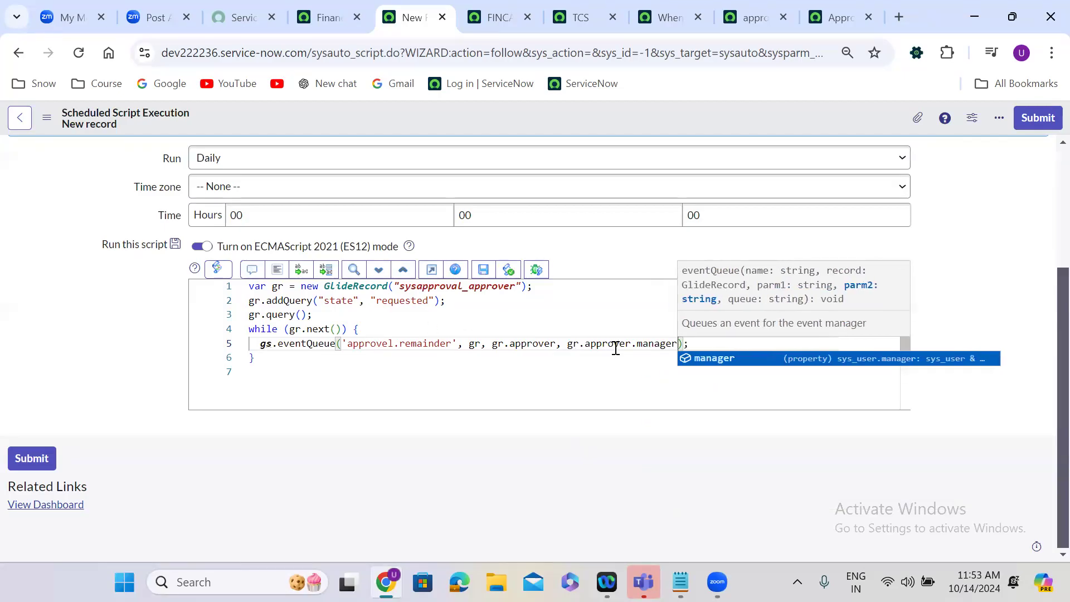
{"action": "right_click", "coordinate": [482, 118]}
{"action": "left_click", "coordinate": [509, 130]}
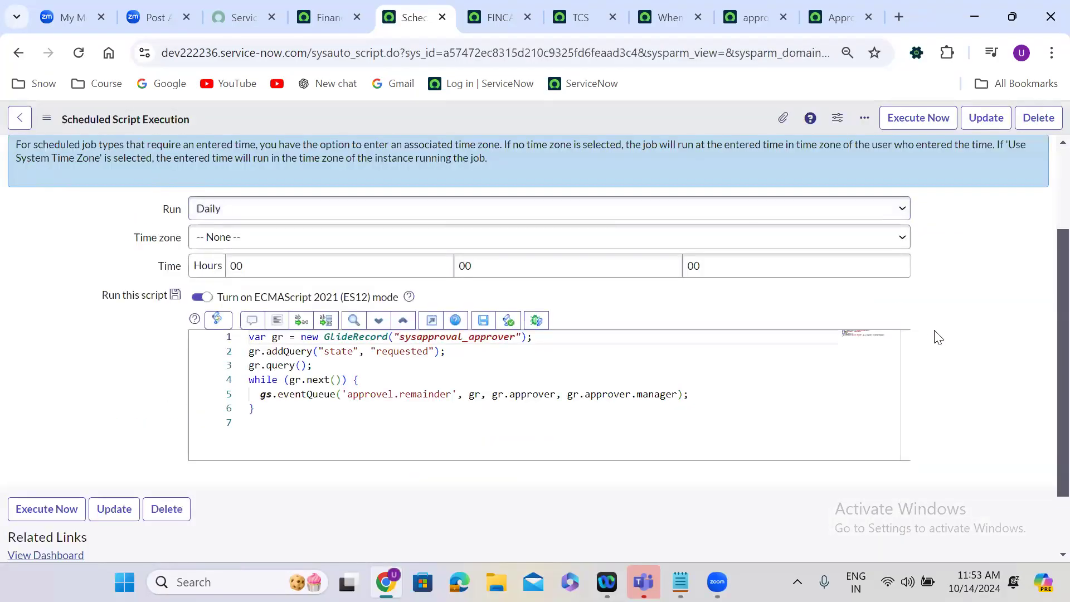
In the Approval Remainder notification's recipient settings, remove Approver from Users/Groups in fields.
{"action": "scroll", "coordinate": [939, 337], "scroll_direction": "down", "scroll_amount": 2}
{"action": "left_click_drag", "start_coordinate": [493, 315], "coordinate": [680, 313]}
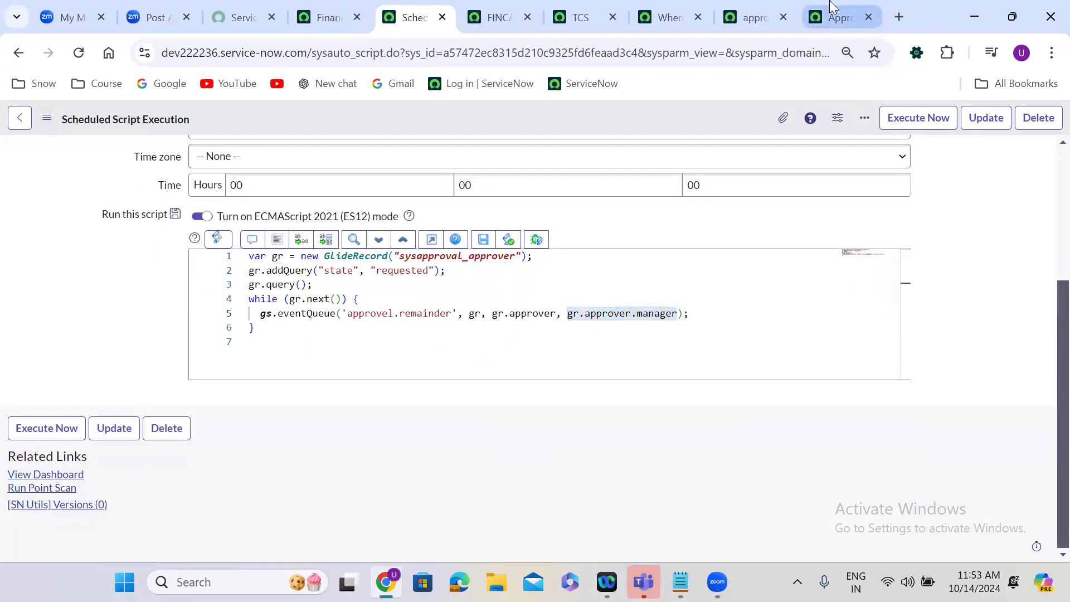
{"action": "left_click", "coordinate": [834, 17]}
{"action": "left_click", "coordinate": [428, 352]}
{"action": "scroll", "coordinate": [428, 352], "scroll_direction": "down", "scroll_amount": 3}
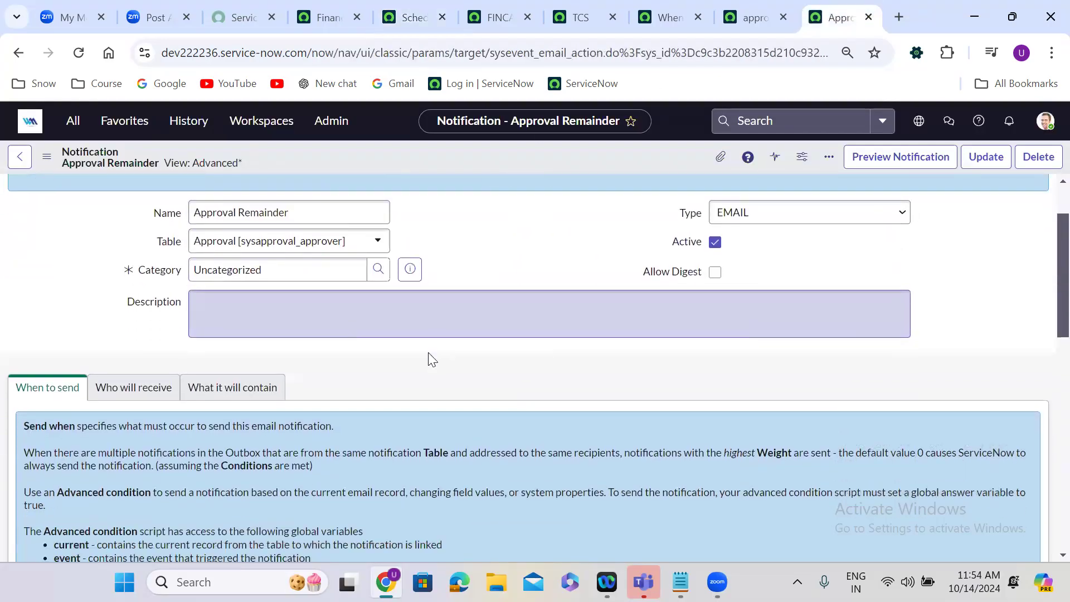
{"action": "left_click", "coordinate": [153, 301]}
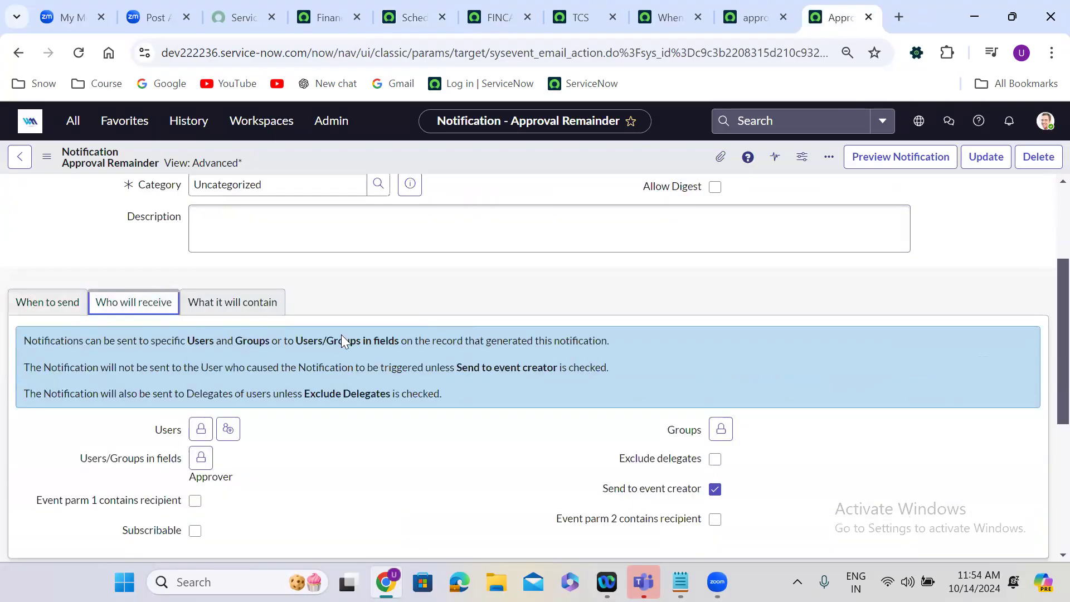
{"action": "scroll", "coordinate": [399, 393], "scroll_direction": "down", "scroll_amount": 3}
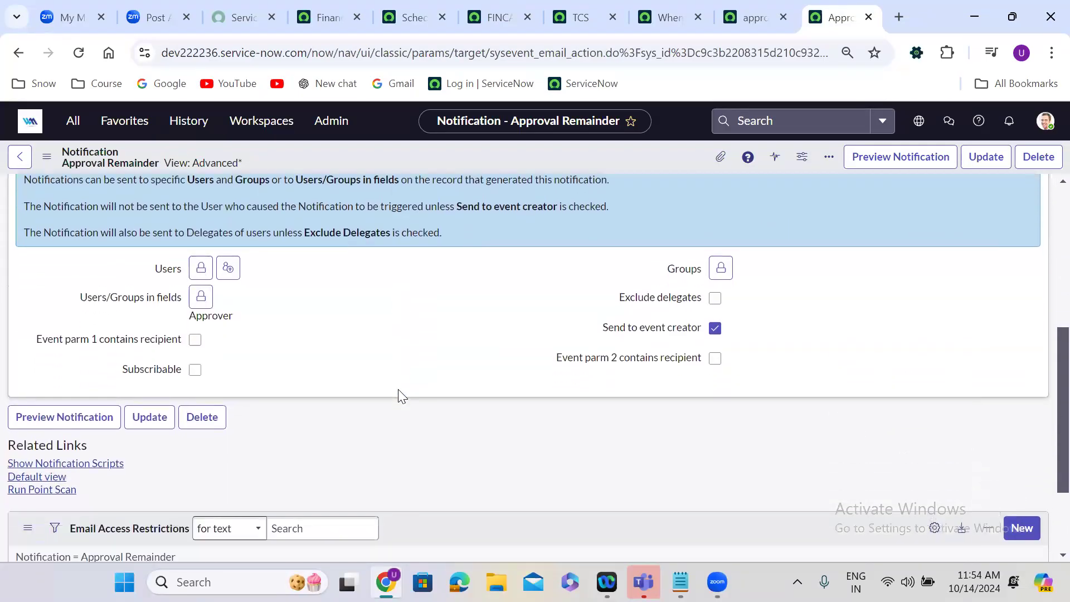
{"action": "left_click", "coordinate": [202, 291]}
{"action": "left_click", "coordinate": [385, 308]}
{"action": "double_click", "coordinate": [385, 308]}
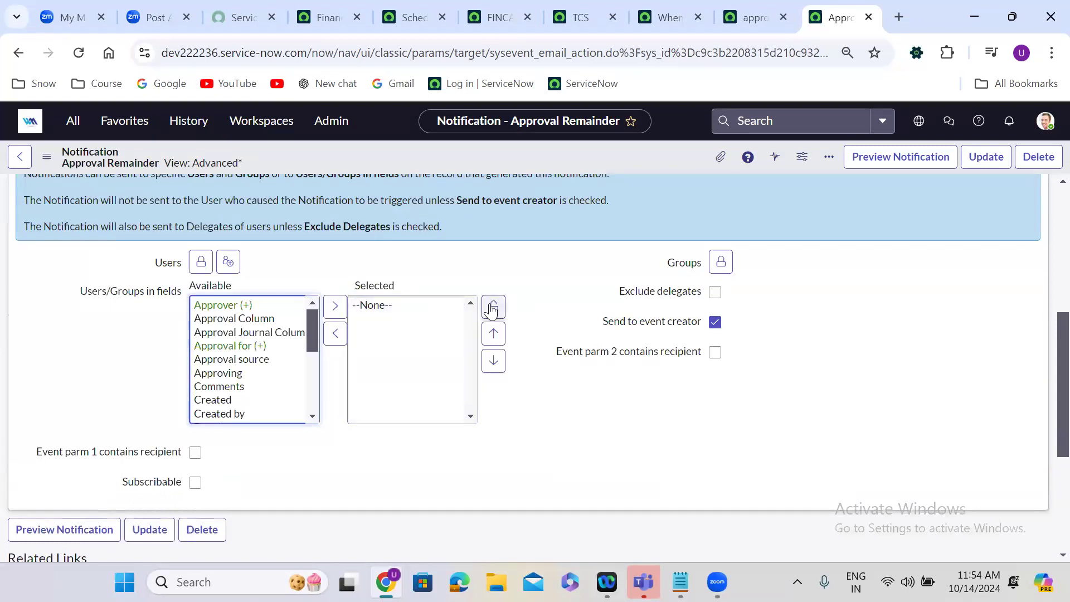
{"action": "left_click", "coordinate": [494, 306]}
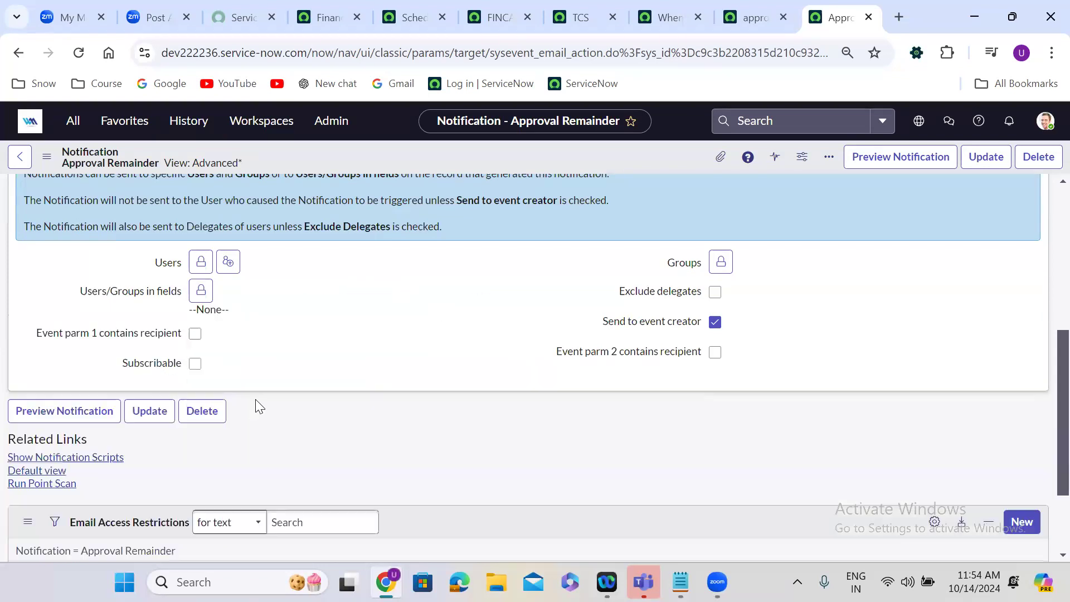
Enable Event parm 1 contains recipient and Event parm 2 contains recipient, and save the notification.
{"action": "left_click", "coordinate": [195, 334]}
{"action": "left_click", "coordinate": [715, 352]}
{"action": "right_click", "coordinate": [504, 149]}
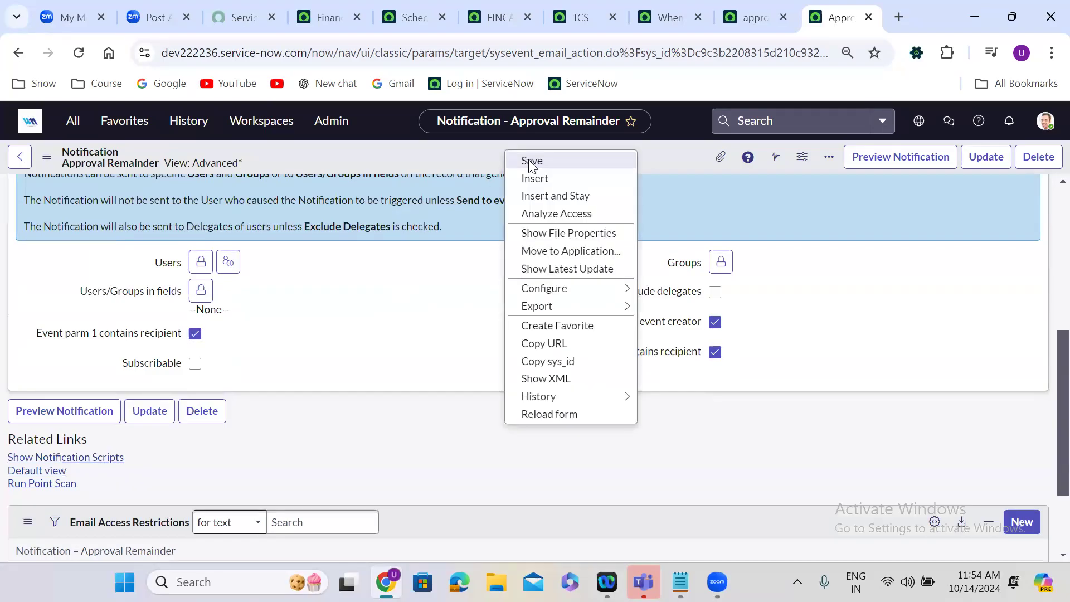
{"action": "left_click", "coordinate": [530, 163]}
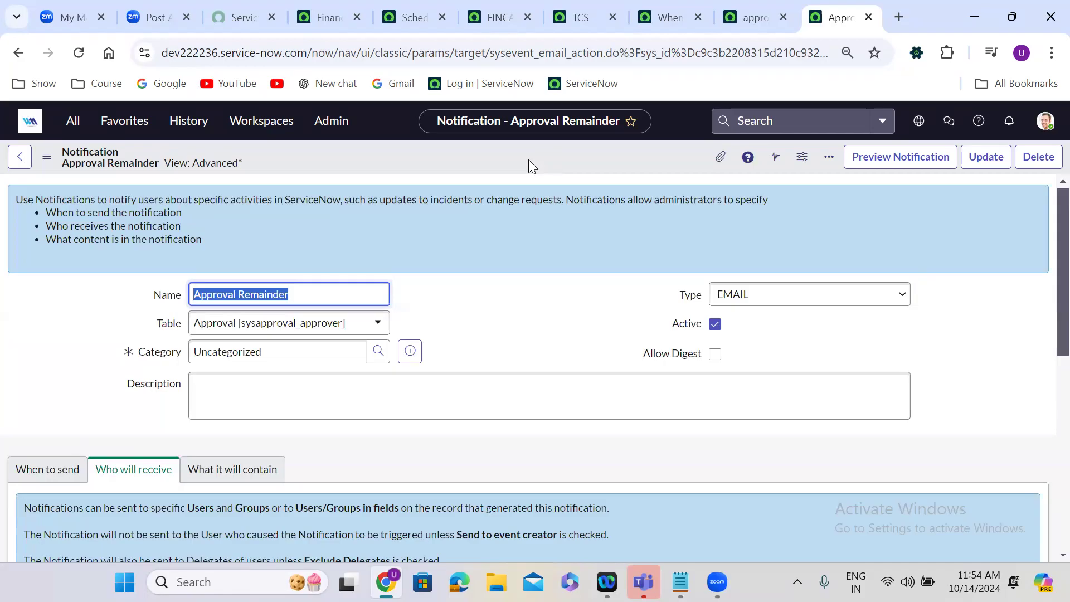
{"action": "left_click", "coordinate": [567, 237]}
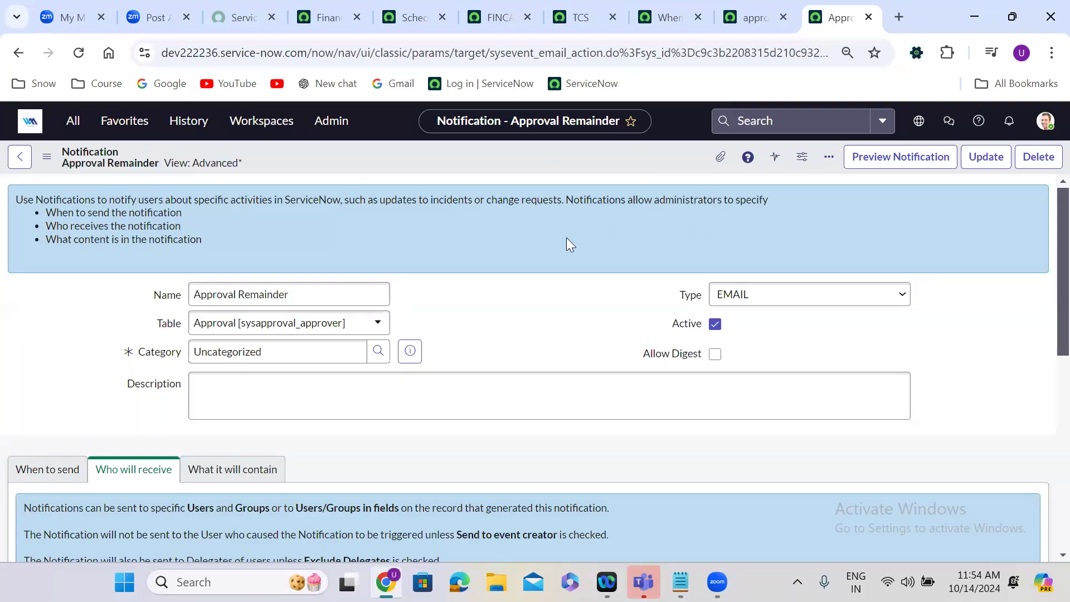
{"action": "left_click", "coordinate": [738, 3]}
{"action": "left_click", "coordinate": [667, 8]}
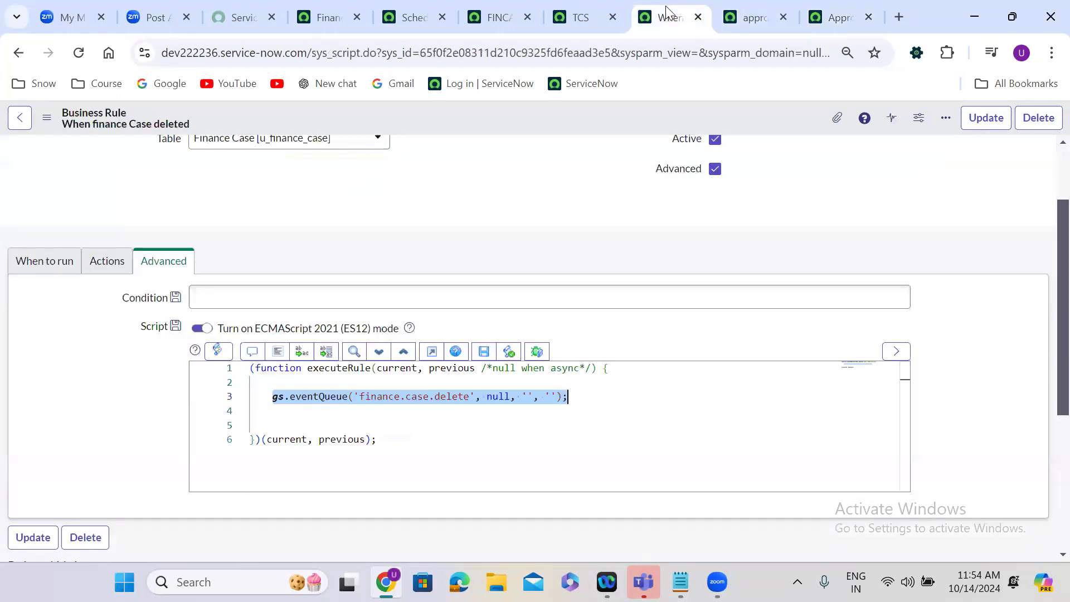
{"action": "left_click", "coordinate": [457, 199]}
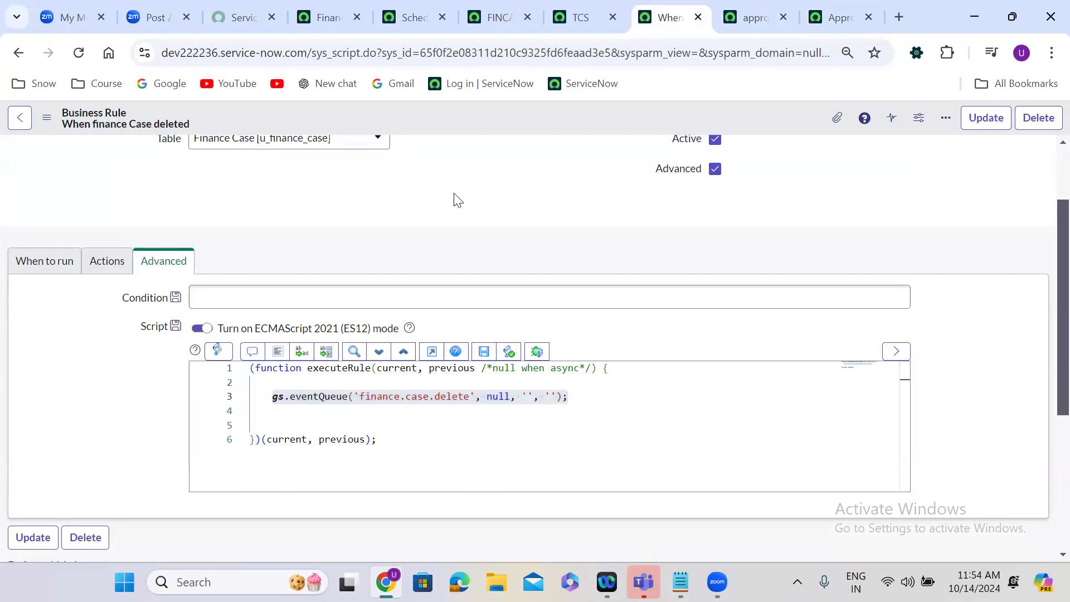
{"action": "scroll", "coordinate": [457, 201], "scroll_direction": "up", "scroll_amount": 2}
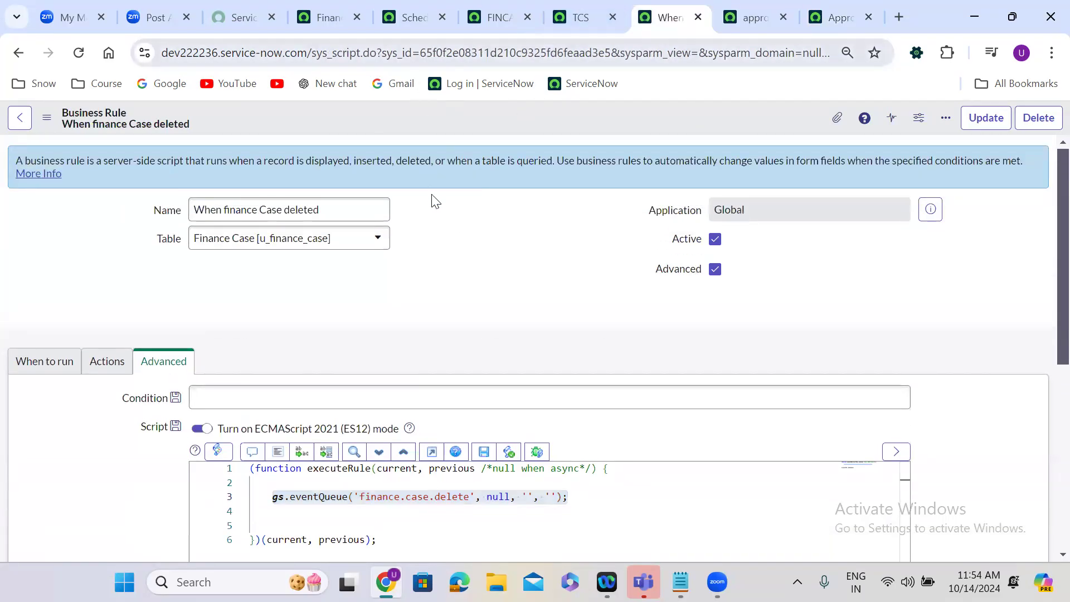
Return to the scheduled script job, name it Approval remainer, make it inactive and save the record.
{"action": "left_click", "coordinate": [321, 6]}
{"action": "left_click", "coordinate": [396, 12]}
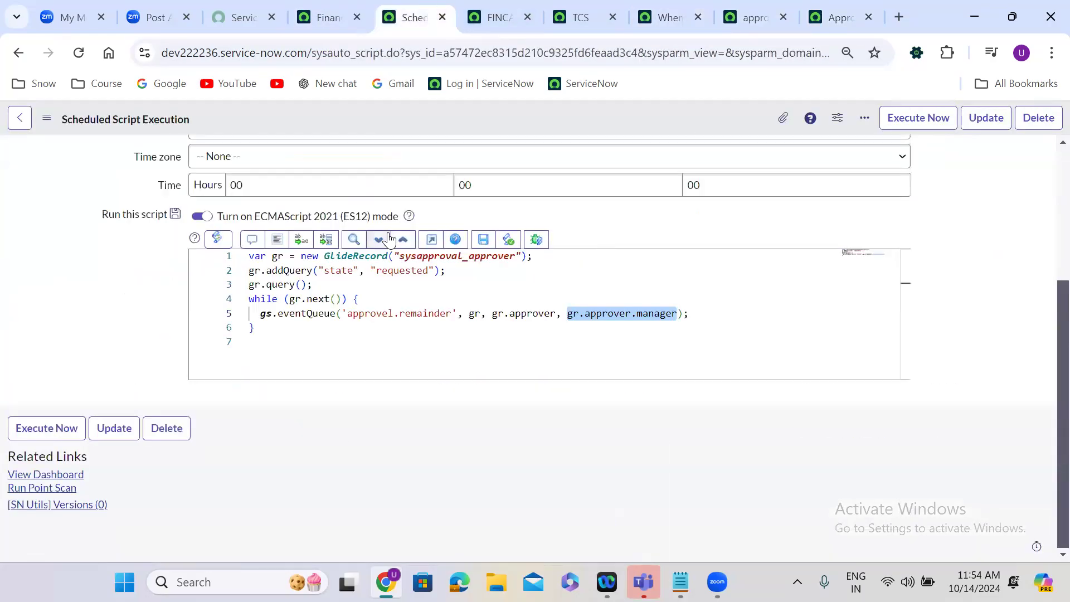
{"action": "left_click", "coordinate": [1010, 283]}
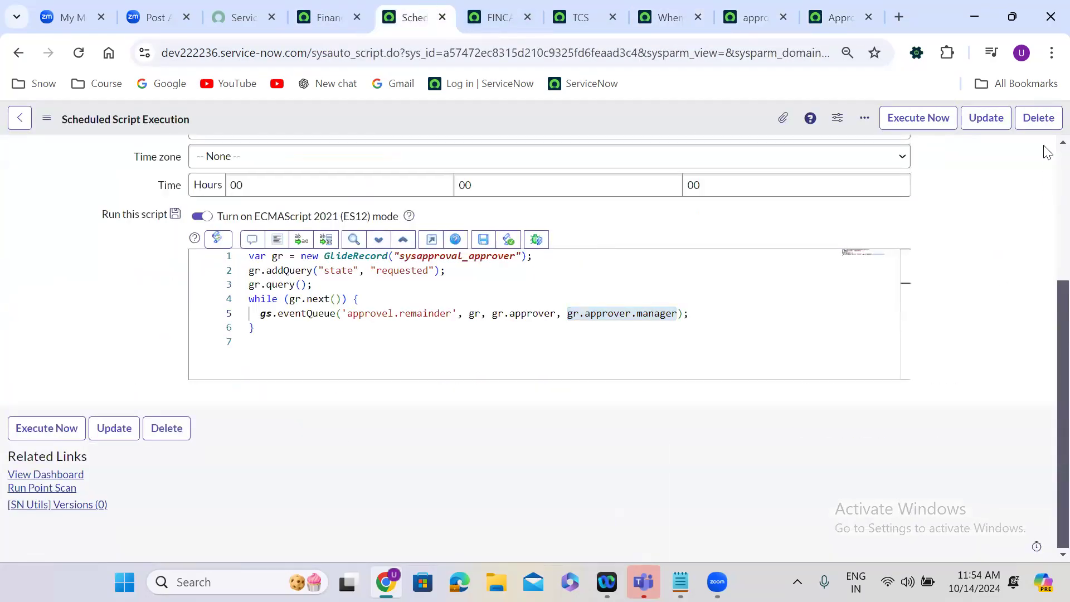
{"action": "scroll", "coordinate": [1047, 151], "scroll_direction": "up", "scroll_amount": 5}
{"action": "left_click", "coordinate": [463, 161]}
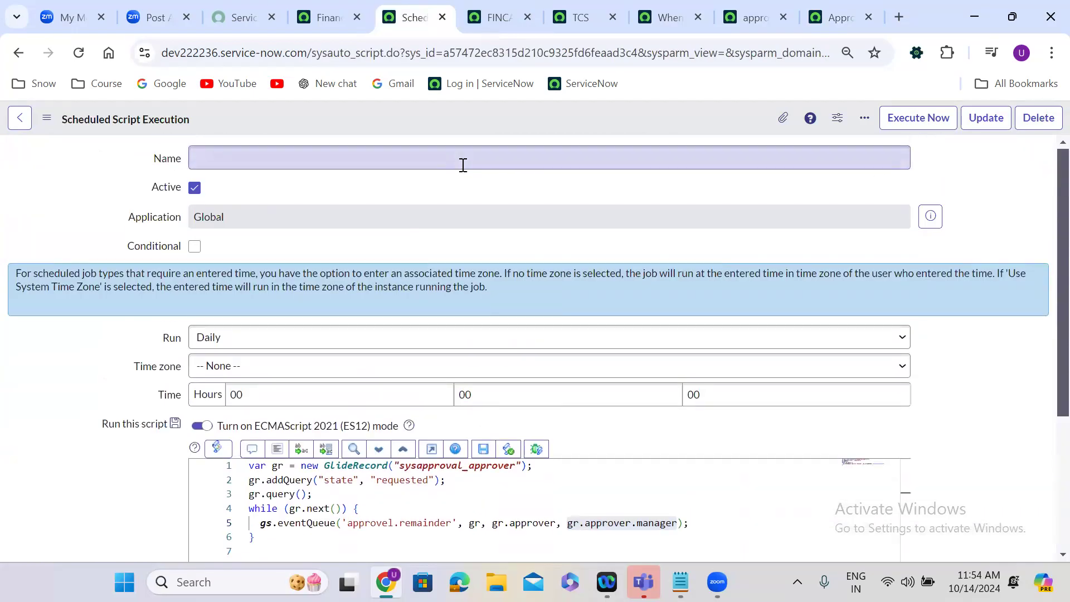
{"action": "type", "text": "Appro"}
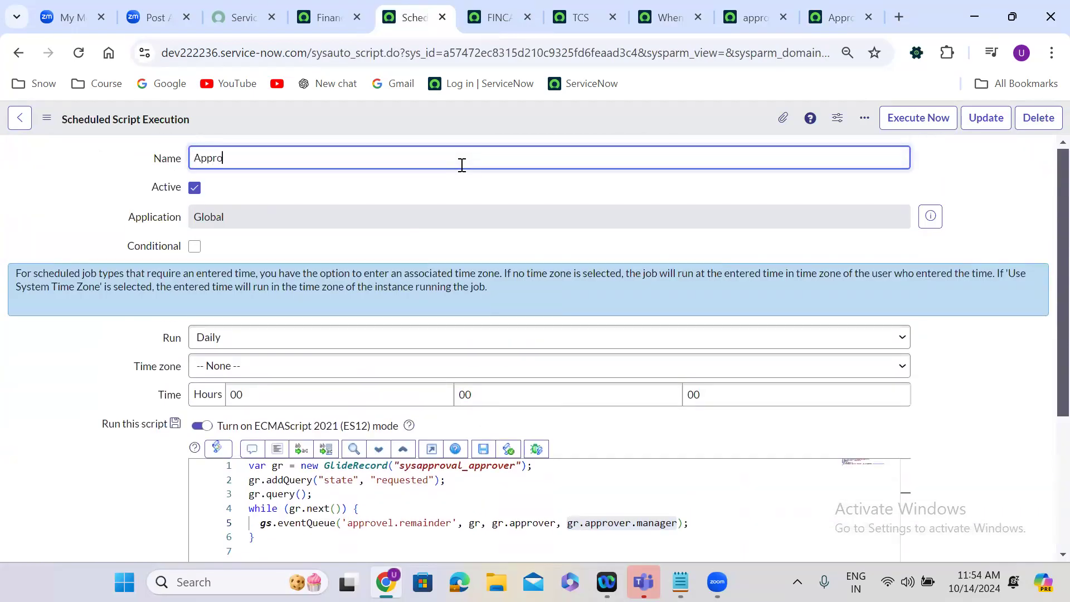
{"action": "type", "text": "val remainer"}
{"action": "left_click", "coordinate": [195, 187]}
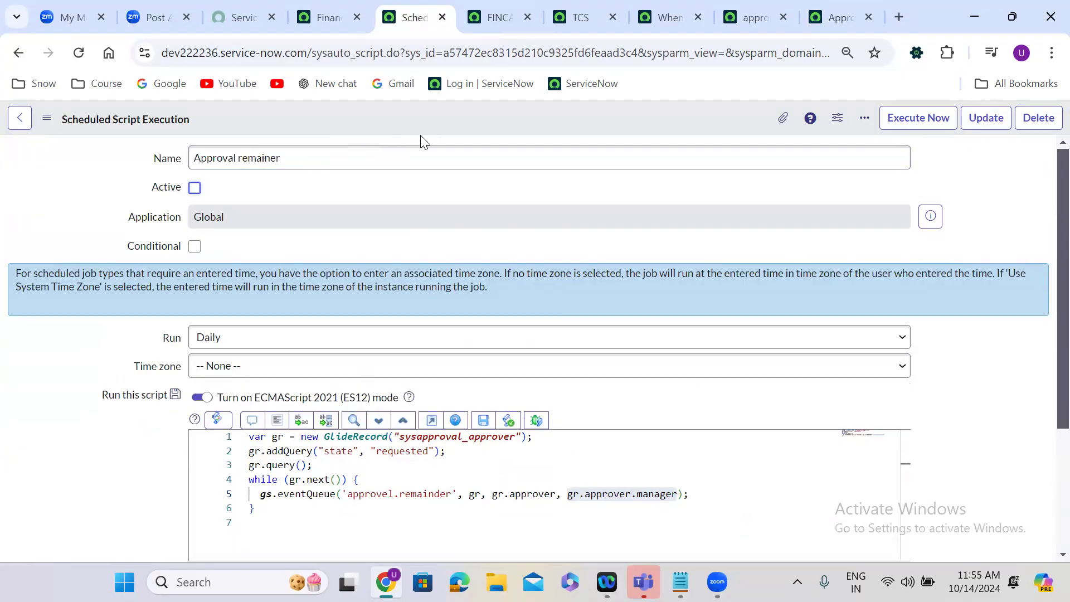
{"action": "right_click", "coordinate": [431, 120]}
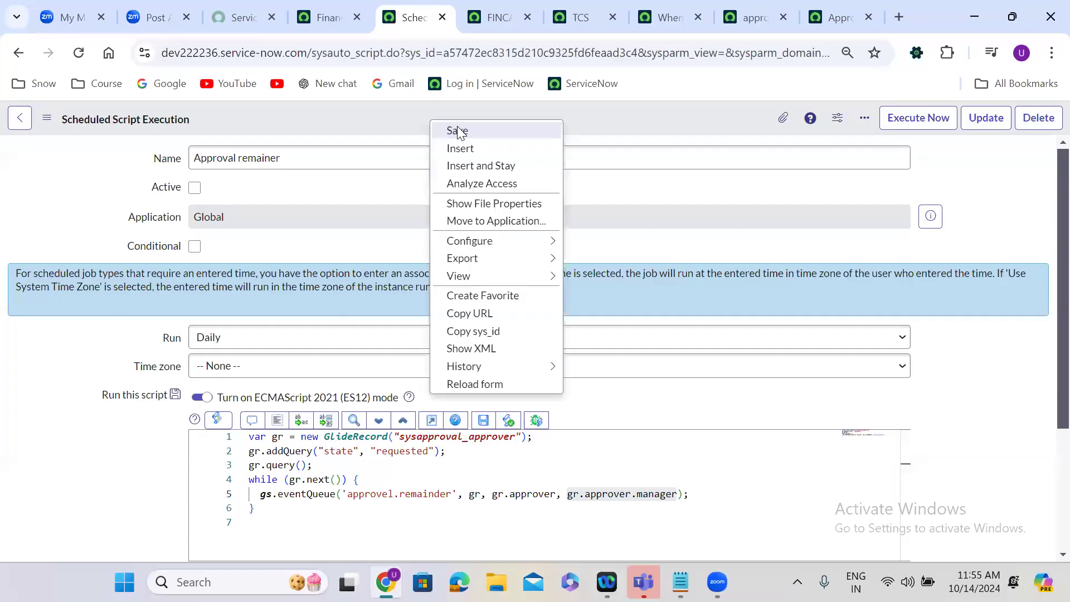
{"action": "left_click", "coordinate": [458, 131]}
{"action": "scroll", "coordinate": [424, 279], "scroll_direction": "down", "scroll_amount": 2}
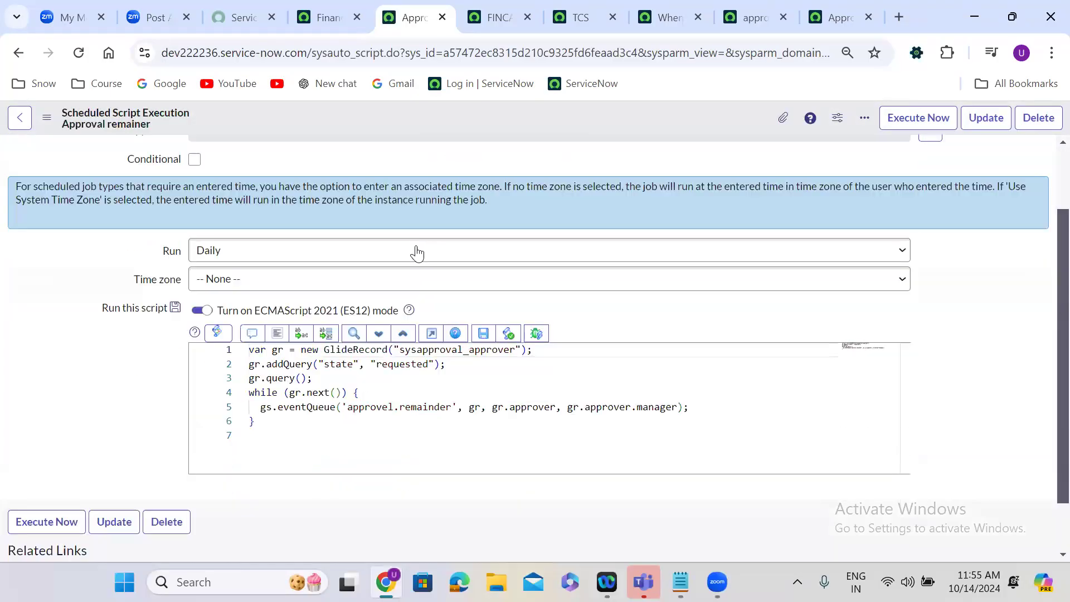
Review the scheduled script's queried table, event name and approver and manager arguments against the Approval Remainder notification's recipient settings.
{"action": "double_click", "coordinate": [457, 351]}
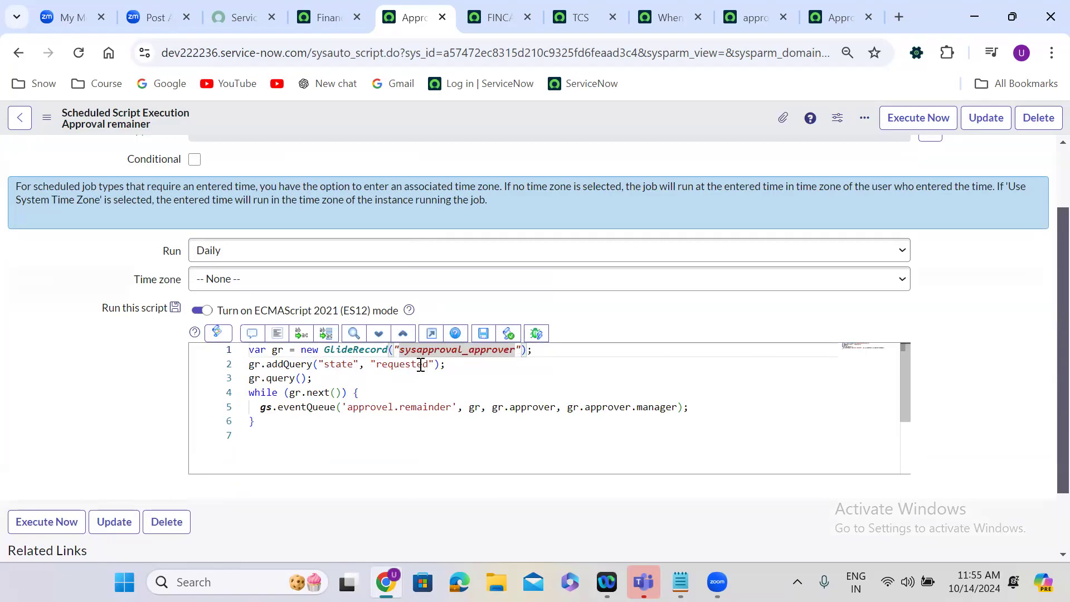
{"action": "double_click", "coordinate": [381, 409]}
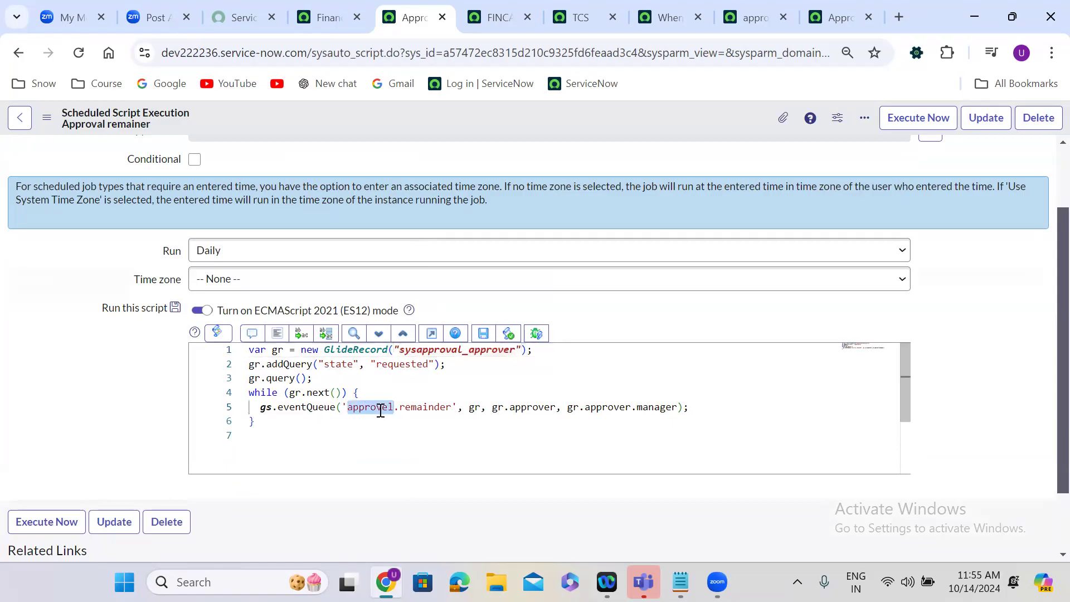
{"action": "double_click", "coordinate": [534, 408]}
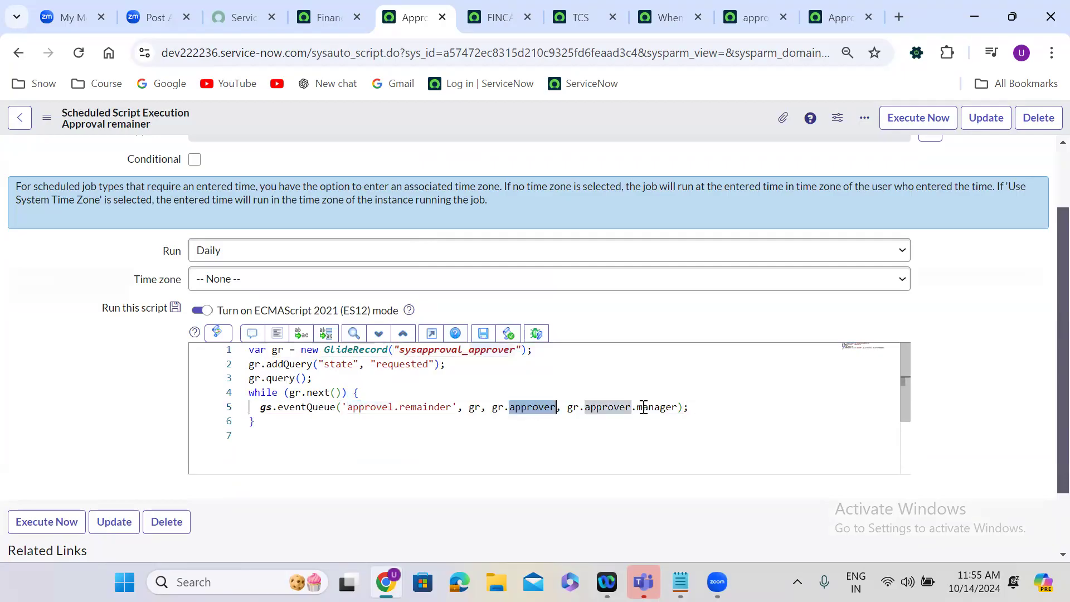
{"action": "double_click", "coordinate": [662, 409]}
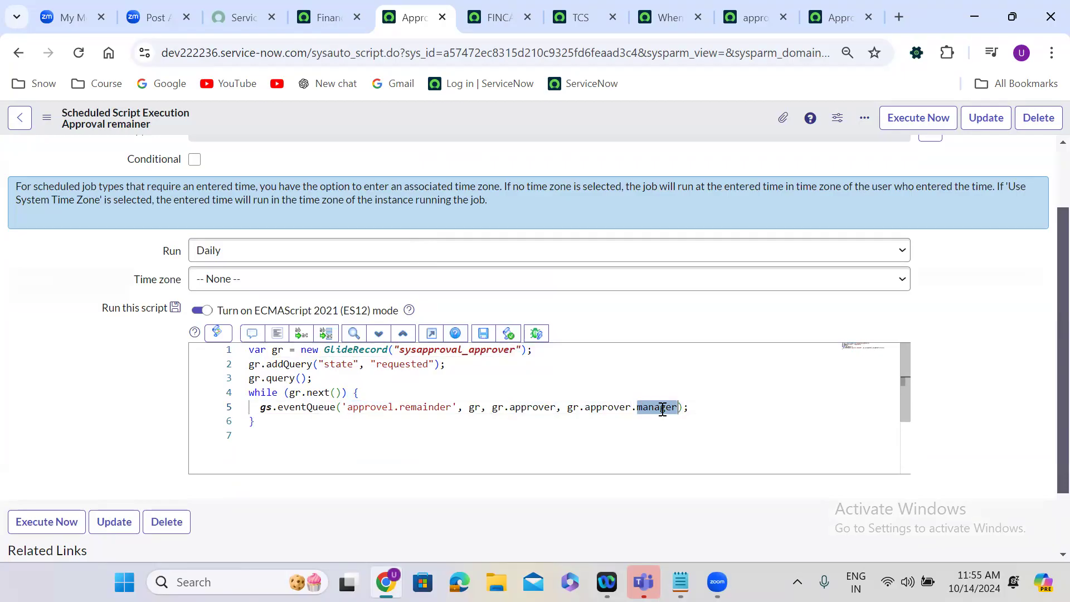
{"action": "left_click", "coordinate": [820, 19]}
{"action": "left_click", "coordinate": [201, 466]}
{"action": "left_click", "coordinate": [147, 470]}
{"action": "scroll", "coordinate": [377, 444], "scroll_direction": "down", "scroll_amount": 5}
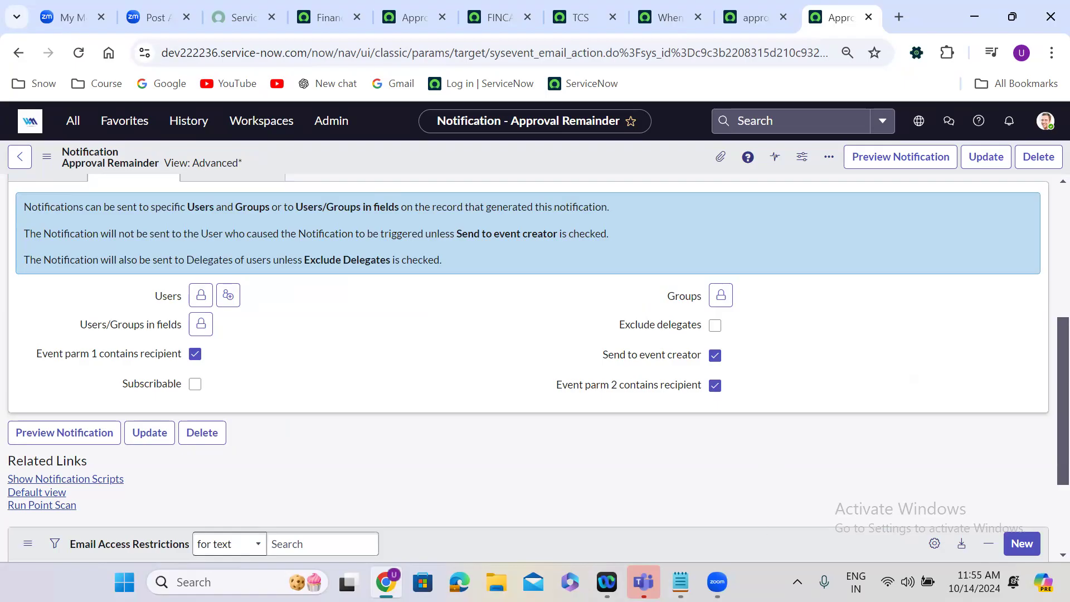
Switch to the System Notifications notes in Notepad and review the record-based and event-fired methods, including the arguments of the gs.eventQueue call.
{"action": "left_click", "coordinate": [681, 582]}
{"action": "key", "text": "super+Up"}
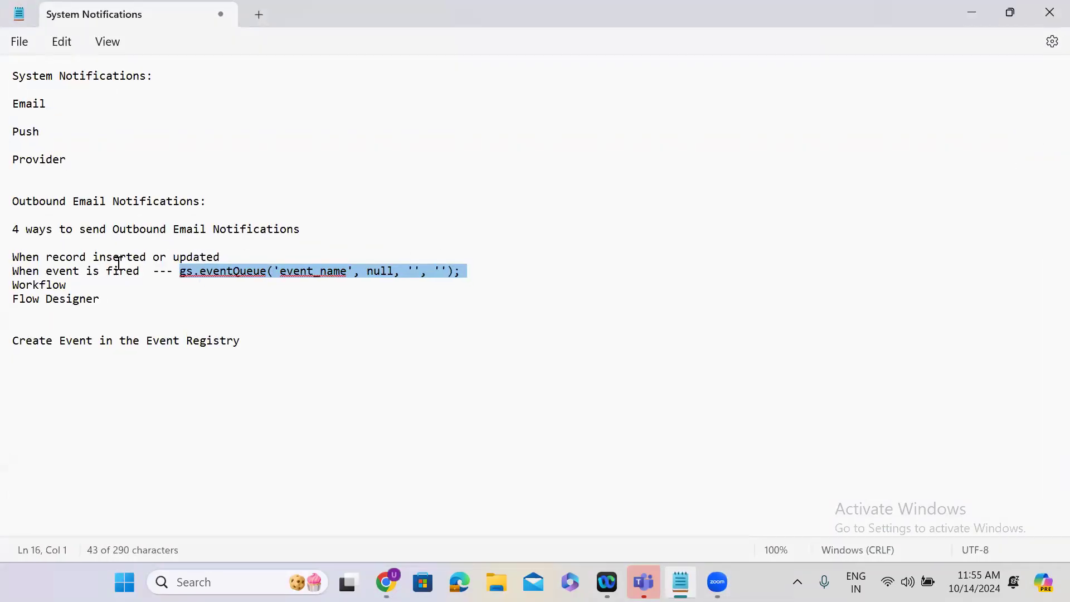
{"action": "left_click", "coordinate": [93, 271]}
{"action": "double_click", "coordinate": [140, 259]}
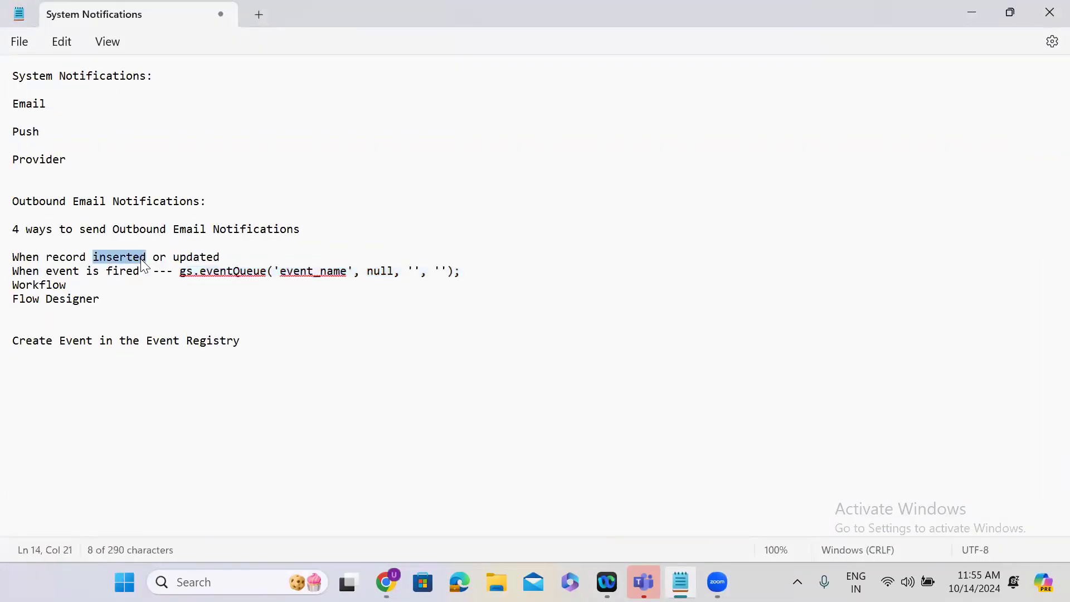
{"action": "double_click", "coordinate": [107, 271]}
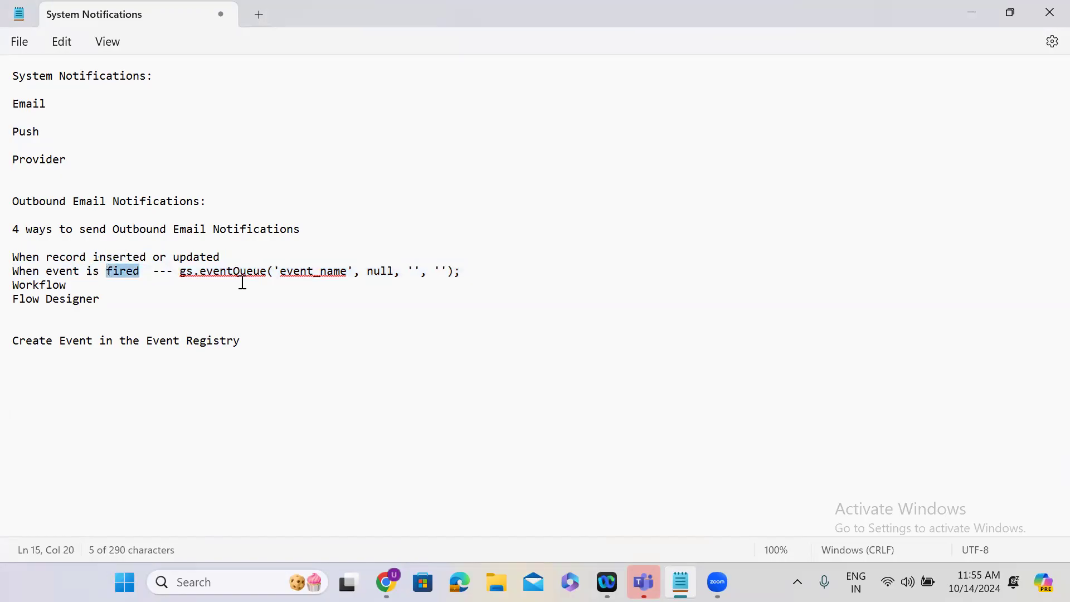
{"action": "left_click_drag", "start_coordinate": [474, 271], "coordinate": [21, 274]}
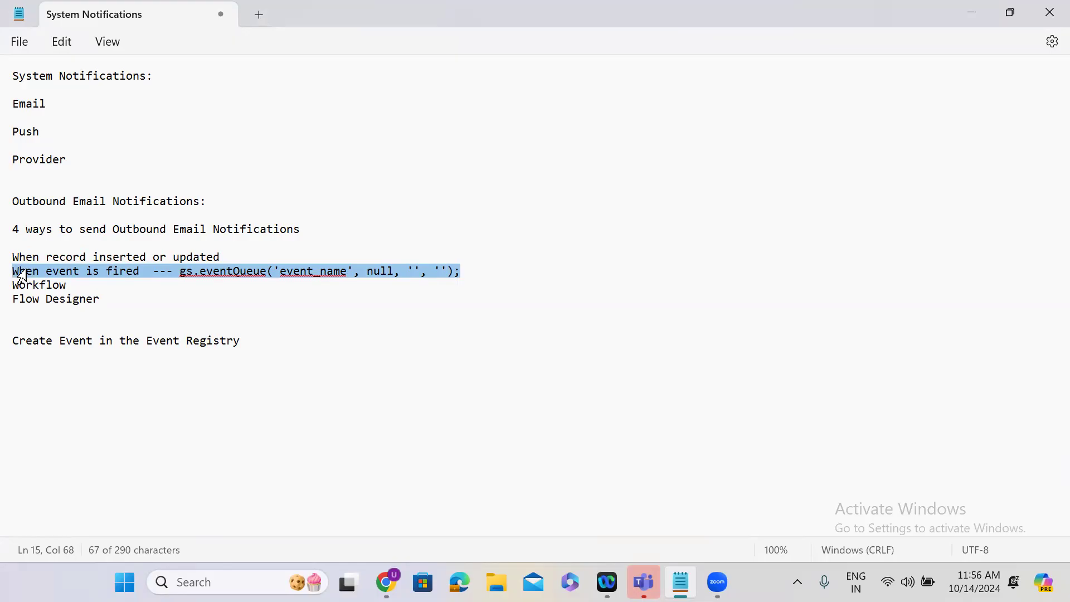
{"action": "left_click_drag", "start_coordinate": [21, 274], "coordinate": [20, 280]}
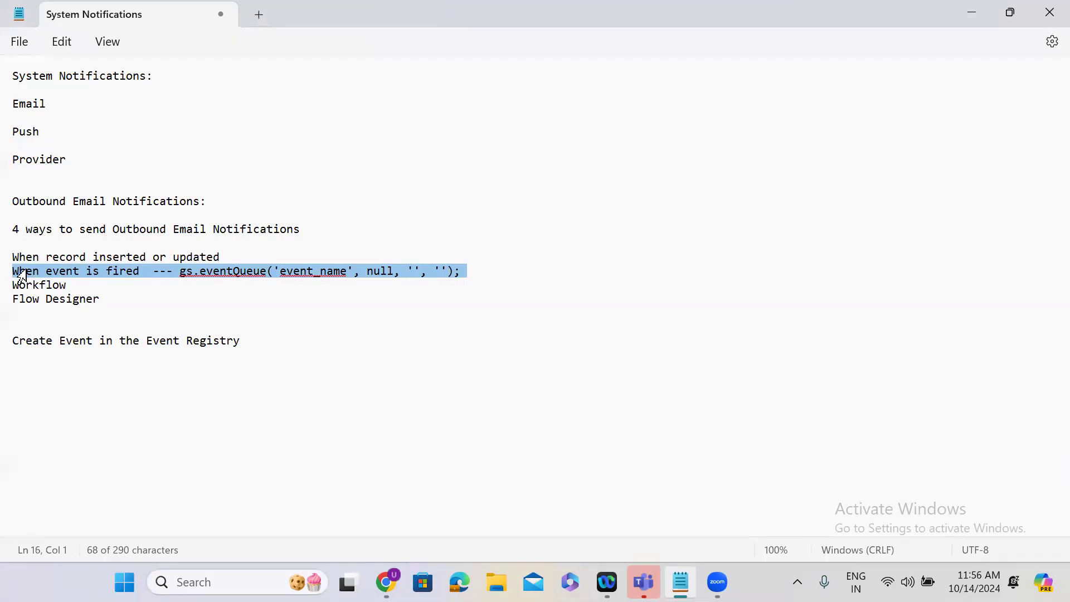
{"action": "left_click", "coordinate": [159, 275]}
{"action": "left_click_drag", "start_coordinate": [180, 274], "coordinate": [460, 272]}
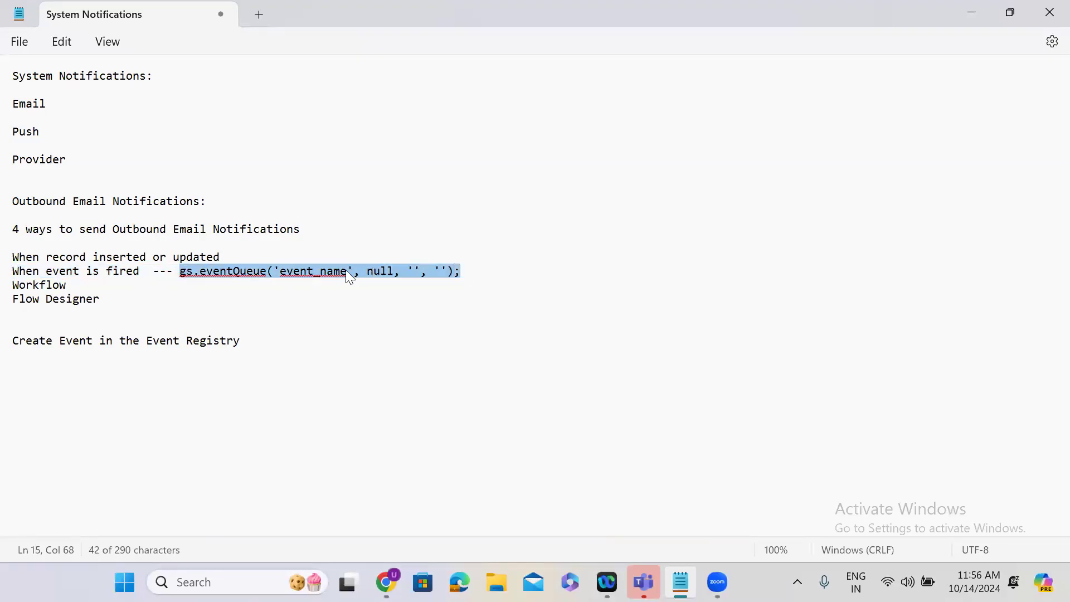
{"action": "double_click", "coordinate": [321, 277]}
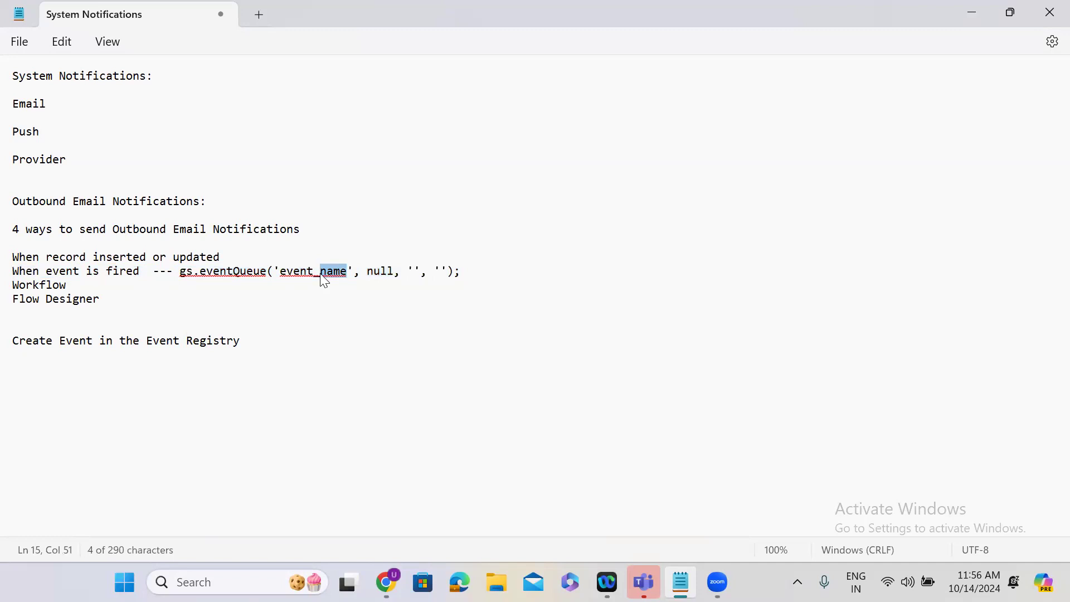
{"action": "double_click", "coordinate": [380, 278]}
{"action": "left_click", "coordinate": [414, 273]}
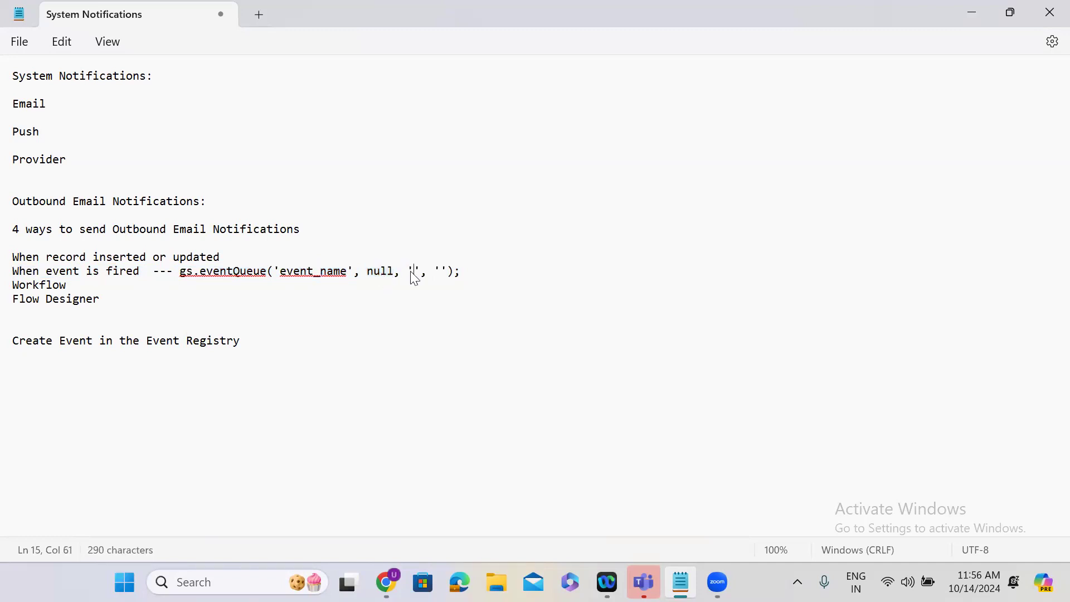
{"action": "left_click", "coordinate": [441, 272]}
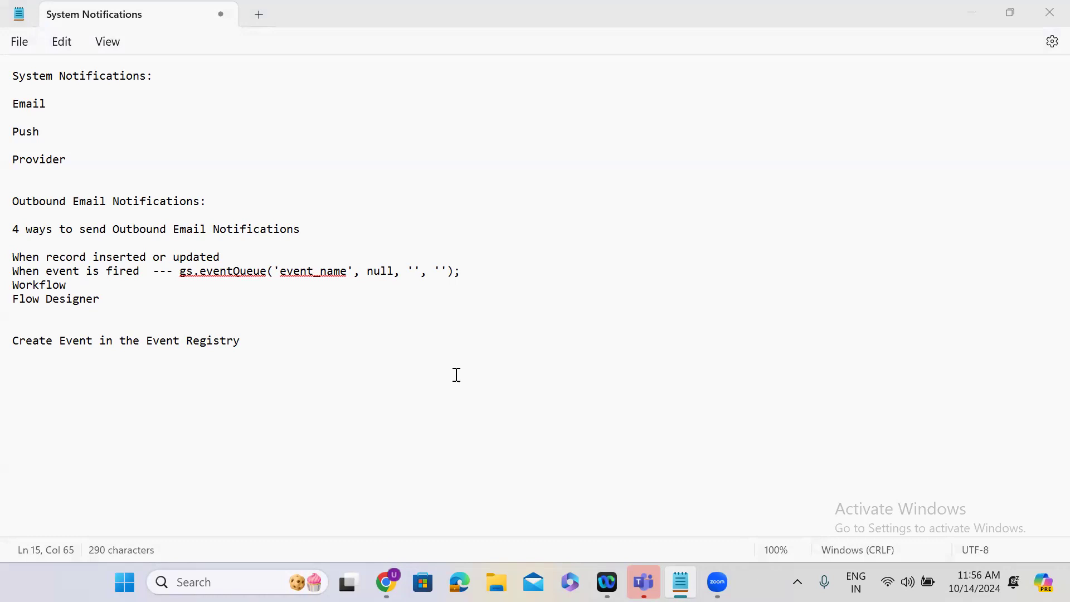
Review the Workflow and Flow Designer entries in the notes' list of ways to send outbound email notifications.
{"action": "left_click_drag", "start_coordinate": [99, 300], "coordinate": [13, 285]}
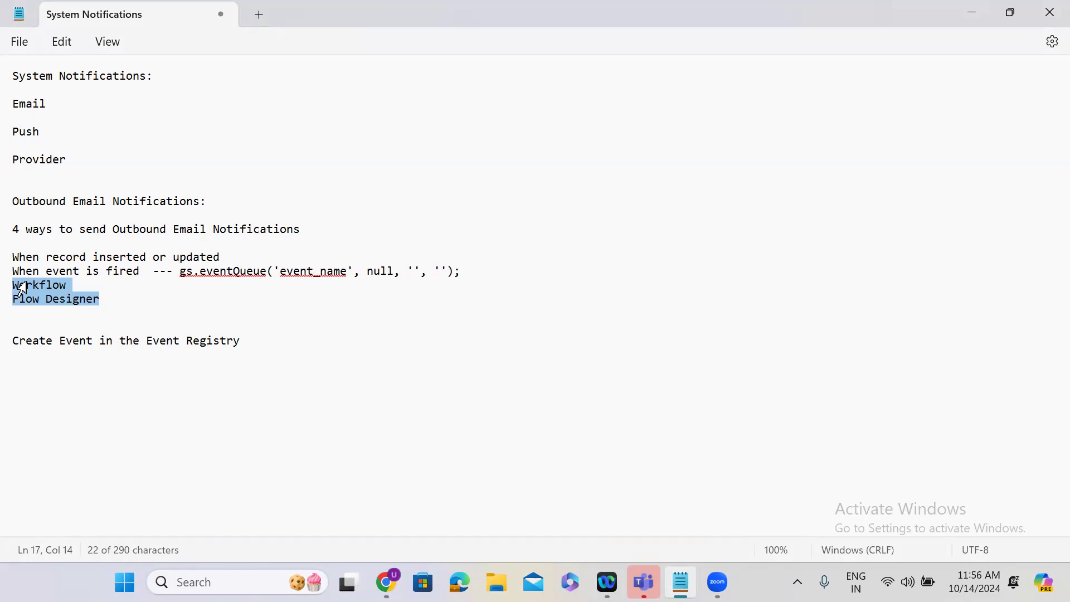
{"action": "left_click", "coordinate": [95, 298]}
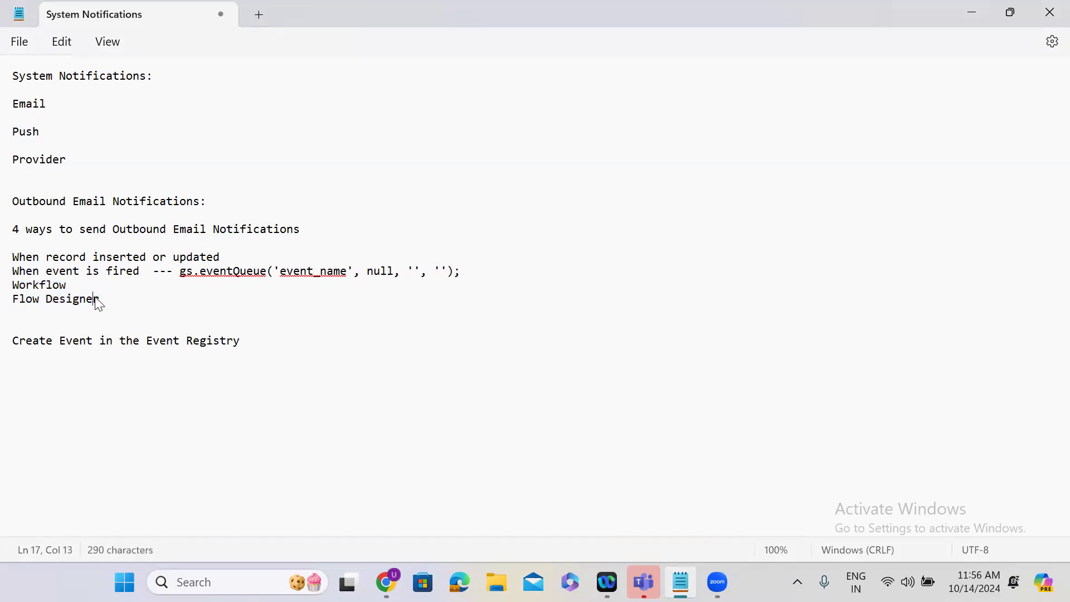
{"action": "double_click", "coordinate": [101, 297]}
{"action": "left_click_drag", "start_coordinate": [102, 297], "coordinate": [18, 287]}
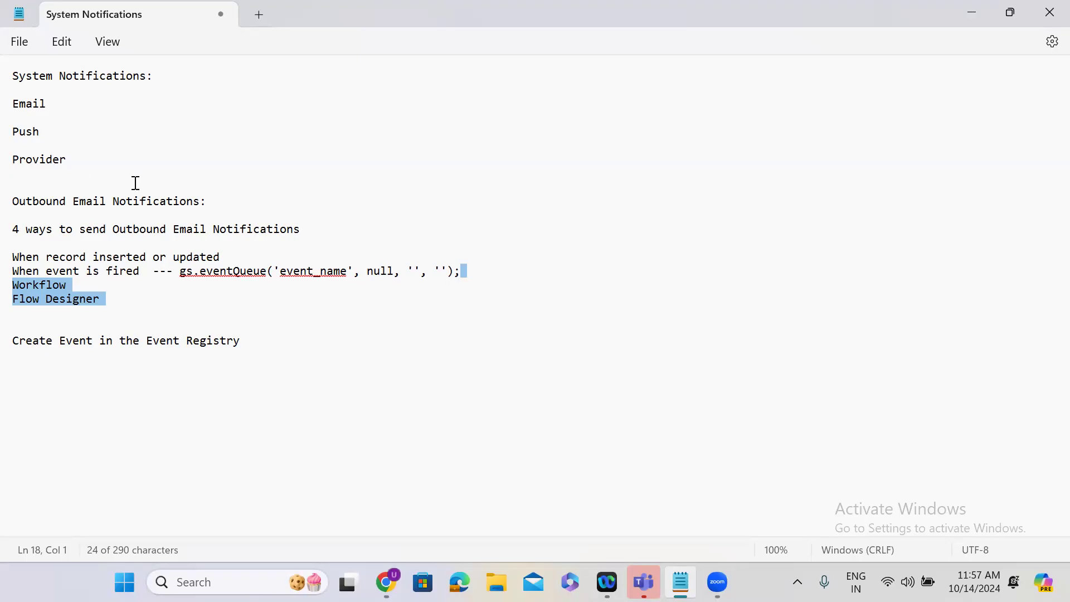
{"action": "left_click", "coordinate": [132, 299]}
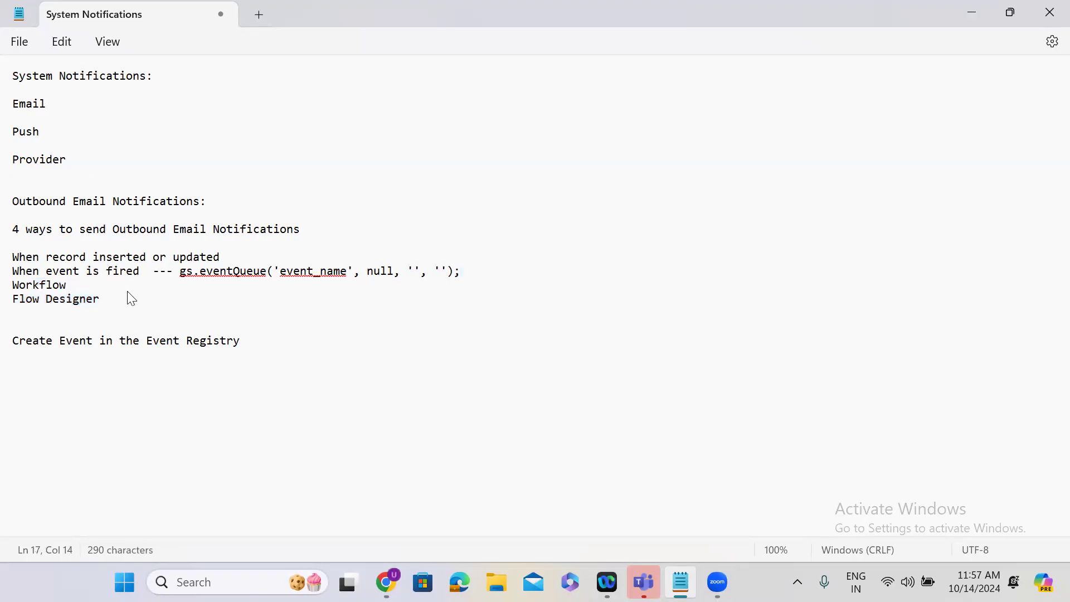
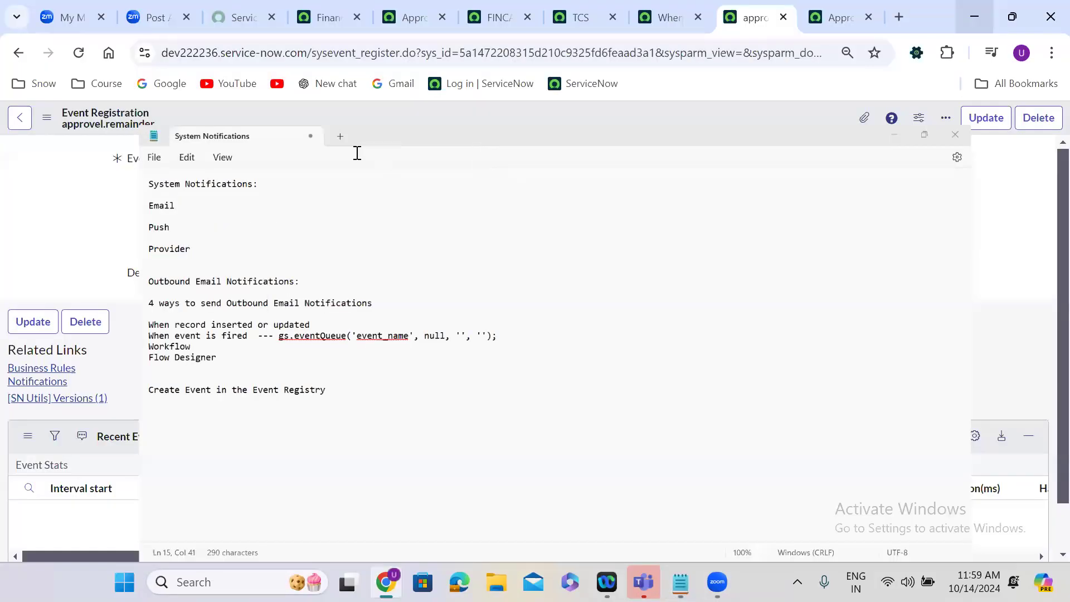
Copy the event name approvel.remainder from its event registration and replace event_name with it in the notes' gs.eventQueue call.
{"action": "double_click", "coordinate": [350, 156]}
{"action": "key", "text": "ctrl+c"}
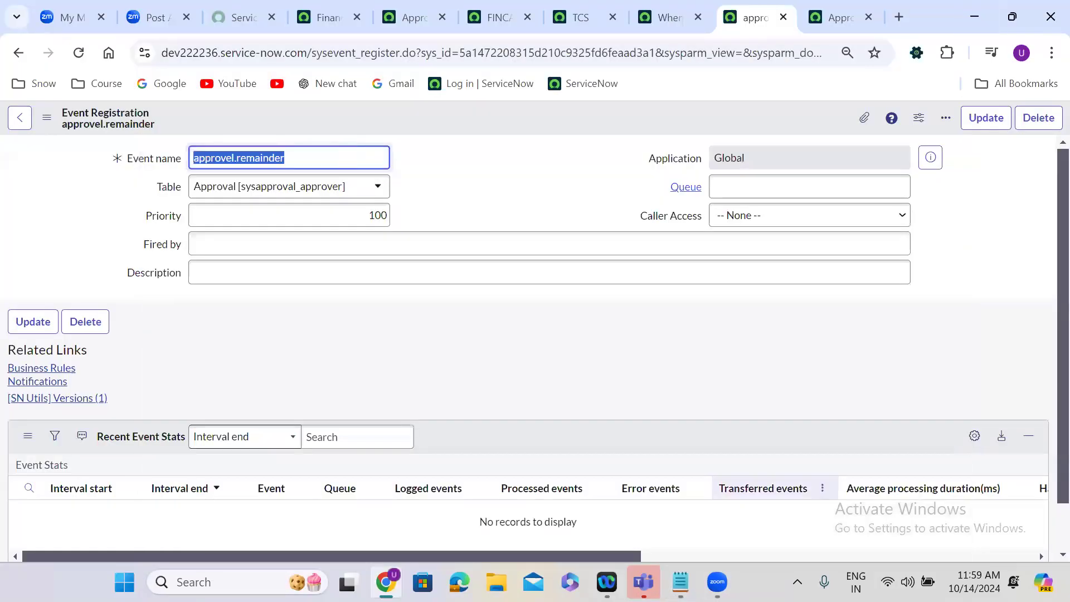
{"action": "key", "text": "alt+Tab"}
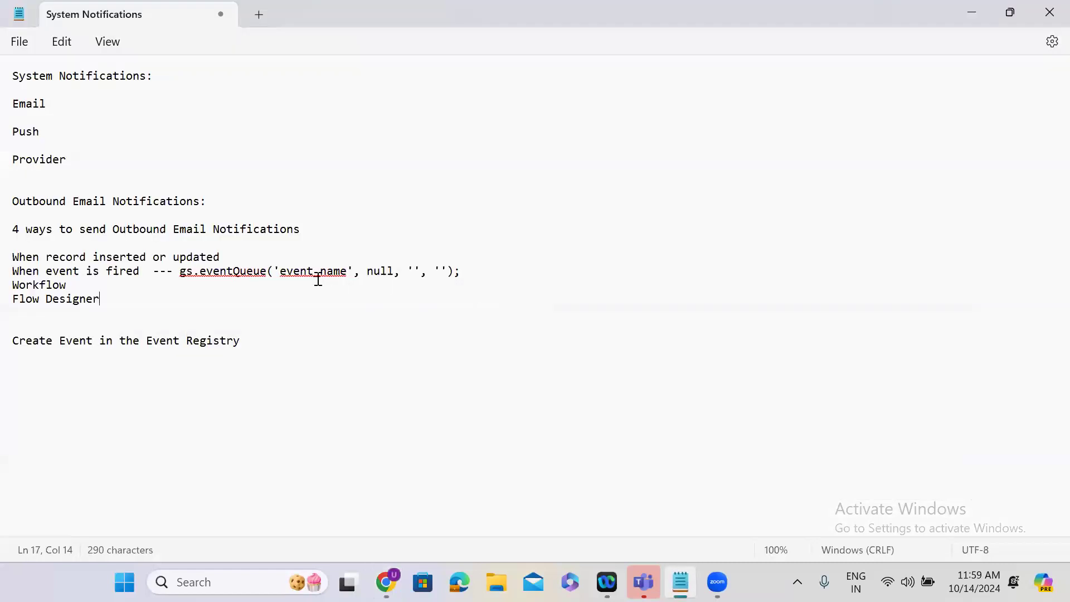
{"action": "left_click_drag", "start_coordinate": [282, 272], "coordinate": [349, 277]}
{"action": "key", "text": "ctrl+v"}
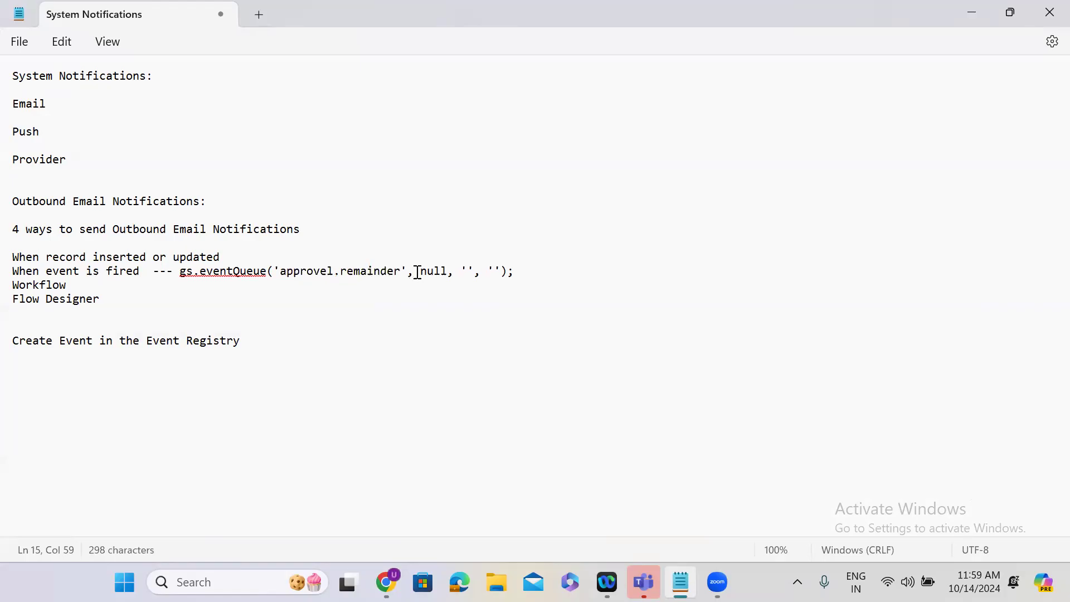
Compare the null argument in the notes' event call with the gr and gr.approver arguments in the Approval remainer scheduled script.
{"action": "double_click", "coordinate": [437, 276]}
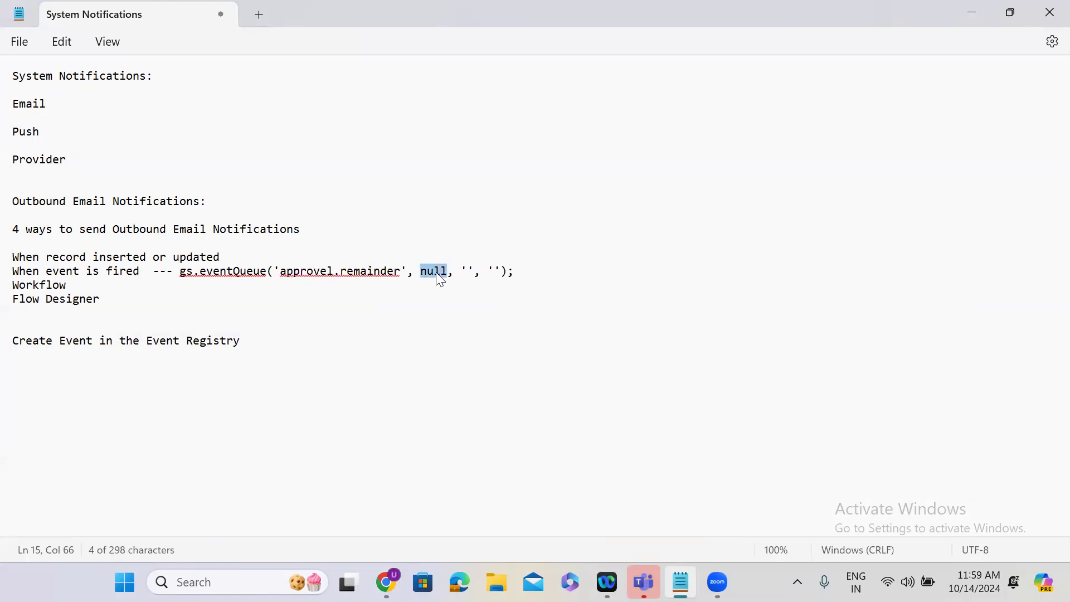
{"action": "left_click", "coordinate": [974, 14]}
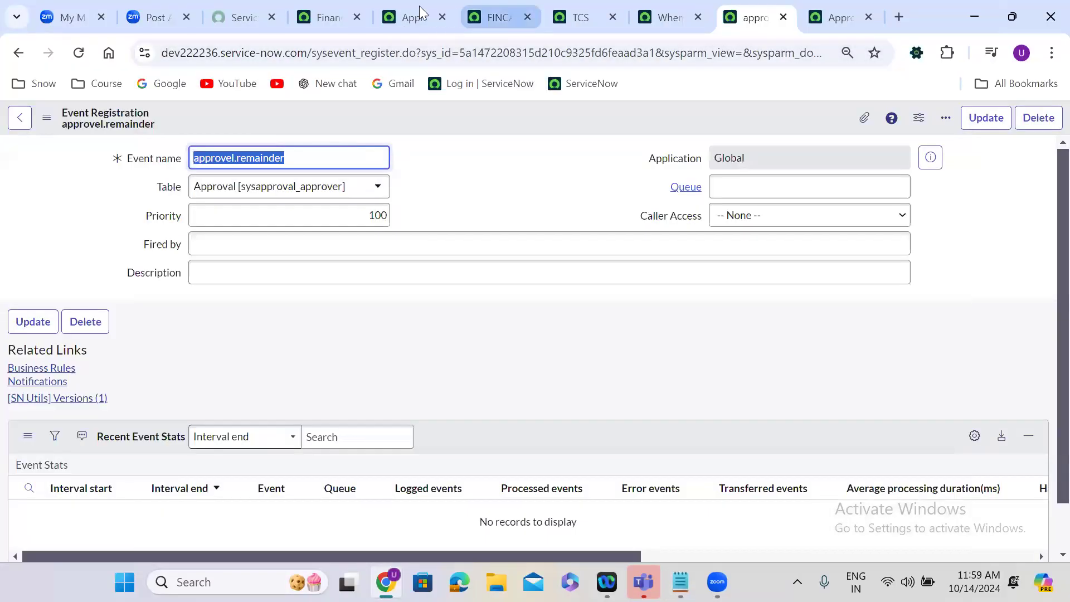
{"action": "left_click", "coordinate": [408, 6]}
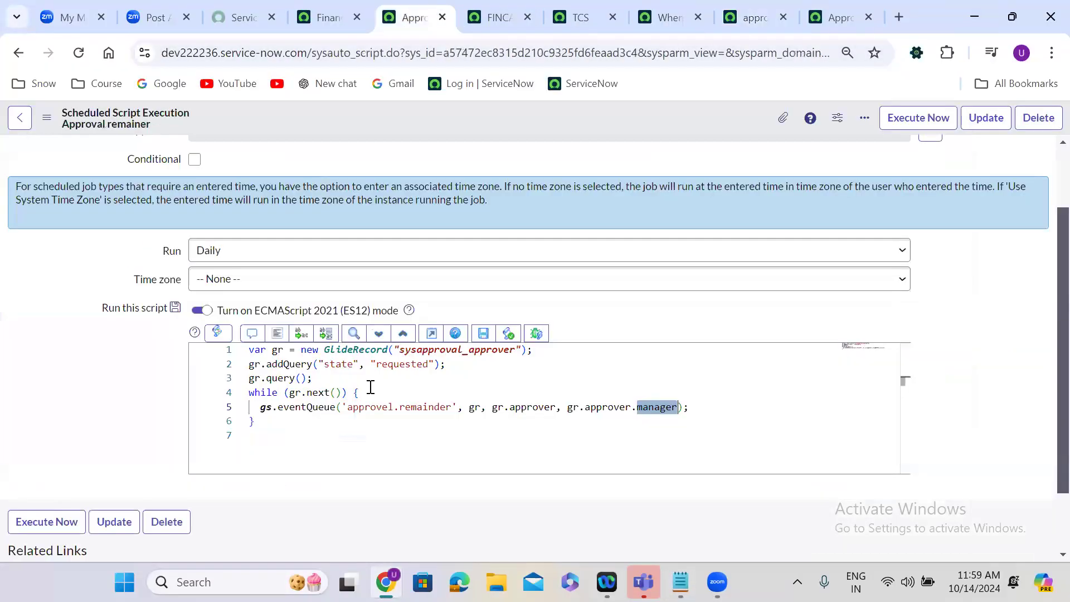
{"action": "double_click", "coordinate": [476, 407]}
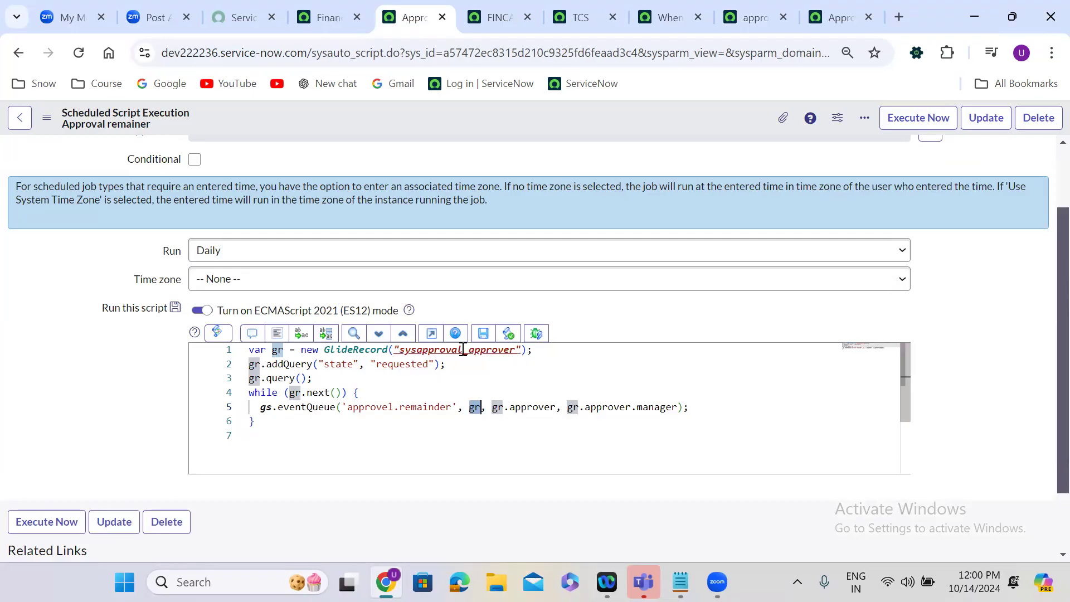
{"action": "left_click", "coordinate": [509, 382]}
{"action": "left_click_drag", "start_coordinate": [493, 411], "coordinate": [557, 409]}
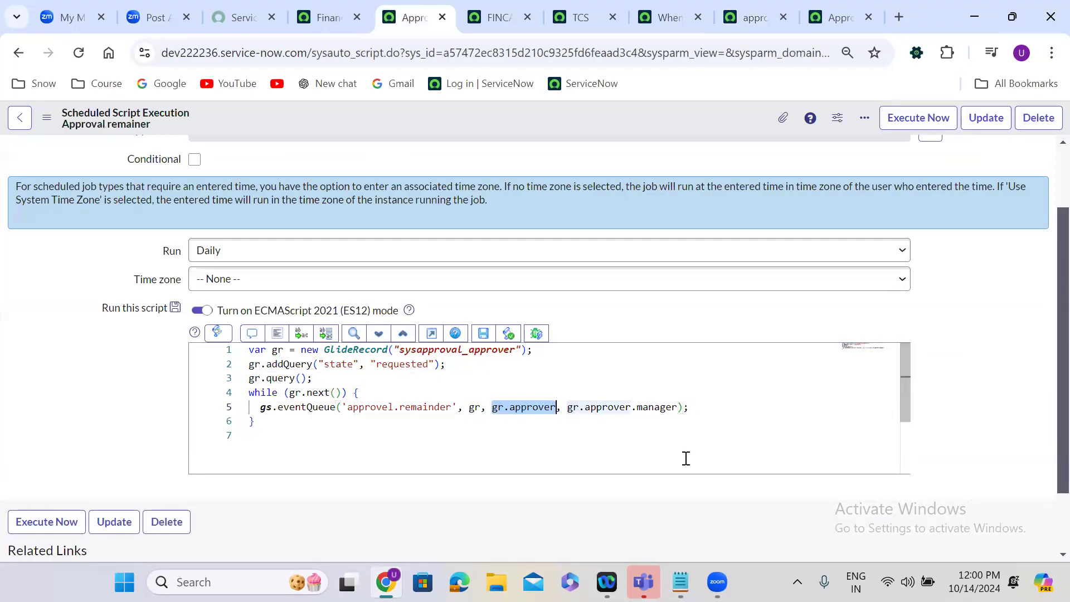
Copy the gs.eventQueue('approvel.remainder', null, '', ''); call to a new line at the end of the Notepad notes.
{"action": "left_click", "coordinate": [681, 582]}
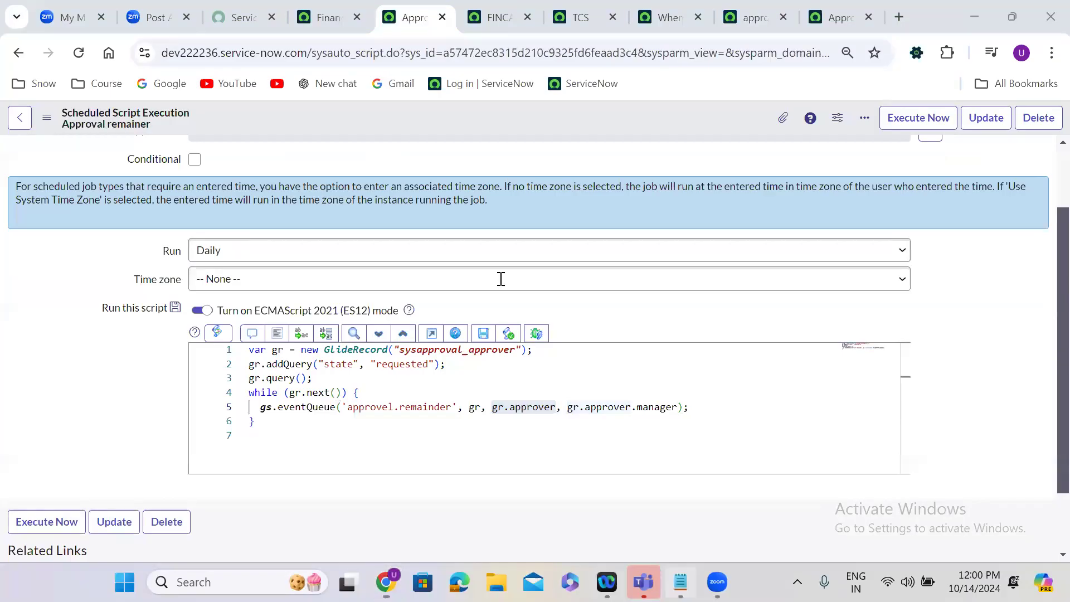
{"action": "left_click_drag", "start_coordinate": [179, 271], "coordinate": [518, 272]}
{"action": "key", "text": "ctrl+c"}
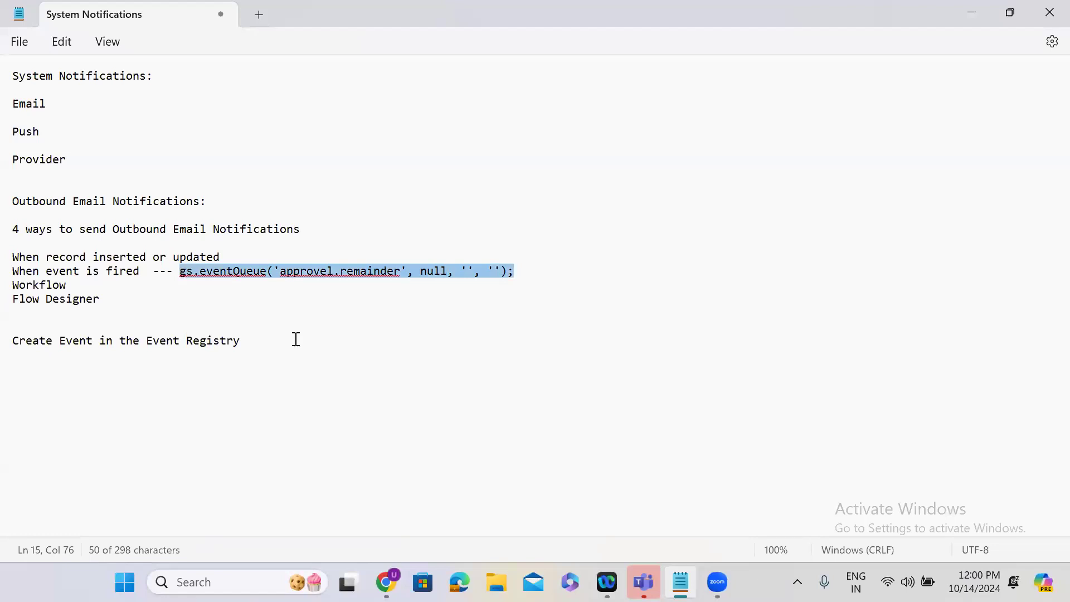
{"action": "key", "text": "ctrl+End"}
{"action": "key", "text": "Return"}
{"action": "key", "text": "ctrl+v"}
{"action": "key", "text": "Return"}
{"action": "key", "text": "Return"}
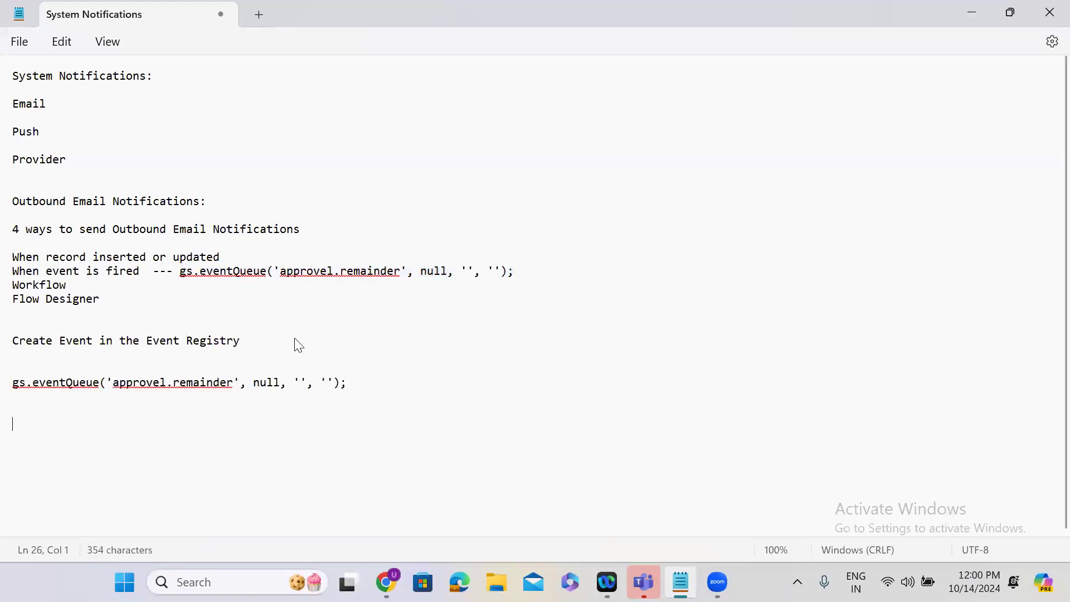
Review each argument of the copied gs.eventQueue call: the event name, the null object and the two empty parameters.
{"action": "left_click_drag", "start_coordinate": [107, 383], "coordinate": [241, 383]}
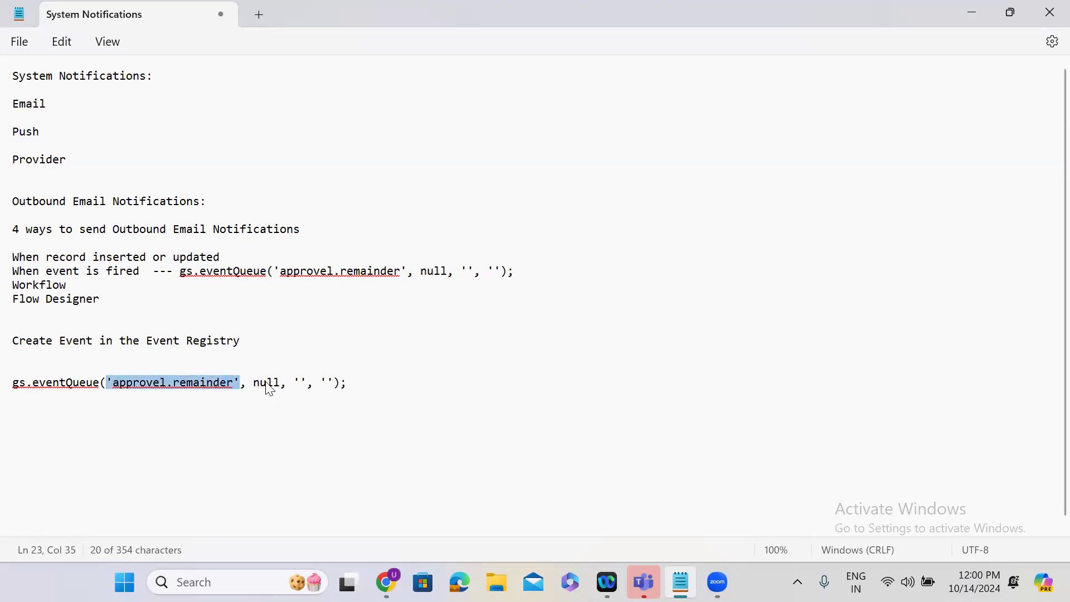
{"action": "double_click", "coordinate": [267, 383]}
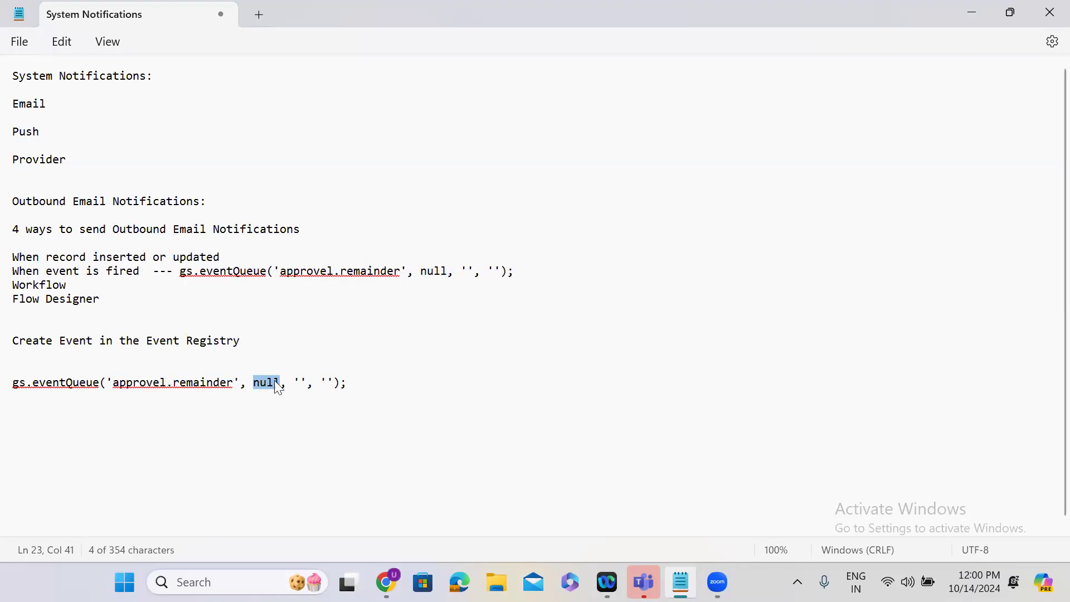
{"action": "double_click", "coordinate": [304, 384]}
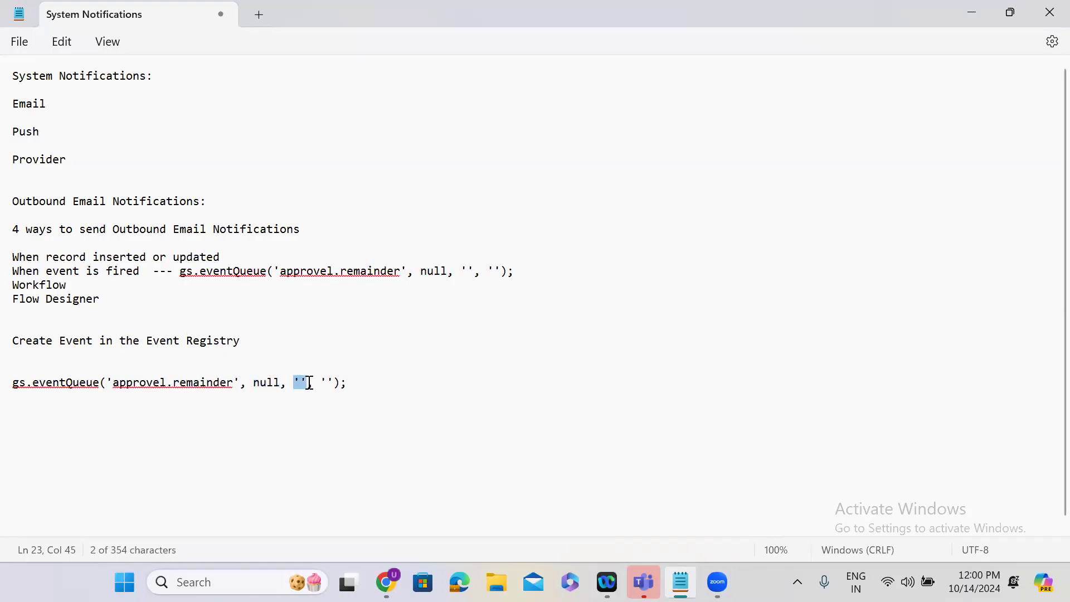
{"action": "double_click", "coordinate": [327, 384]}
{"action": "left_click_drag", "start_coordinate": [353, 385], "coordinate": [3, 389]}
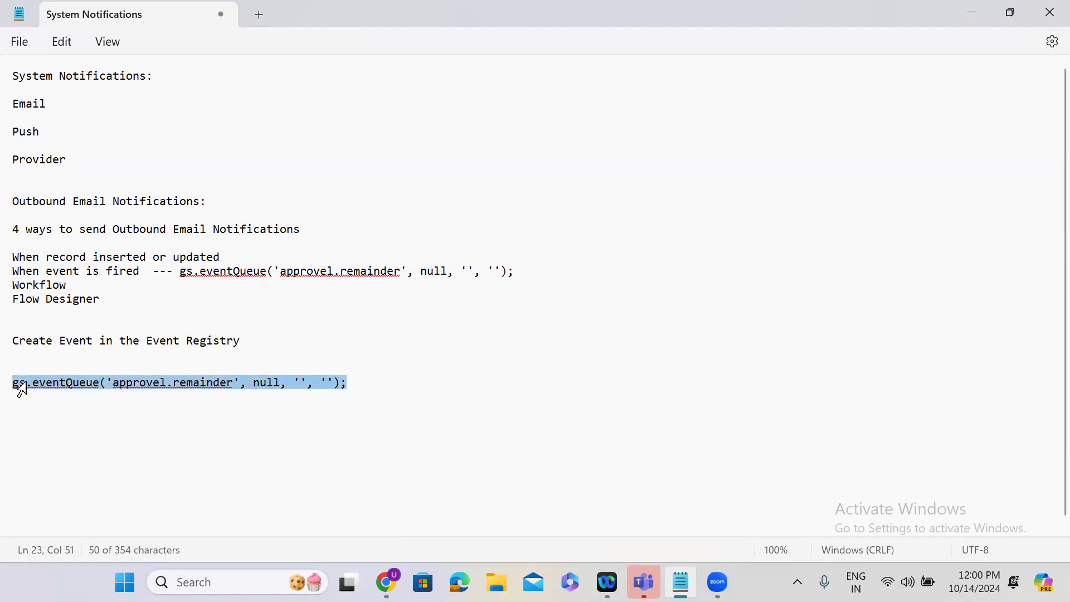
Switch back to the browser and examine the When to send settings of the Approval Remainder notification.
{"action": "left_click", "coordinate": [985, 12]}
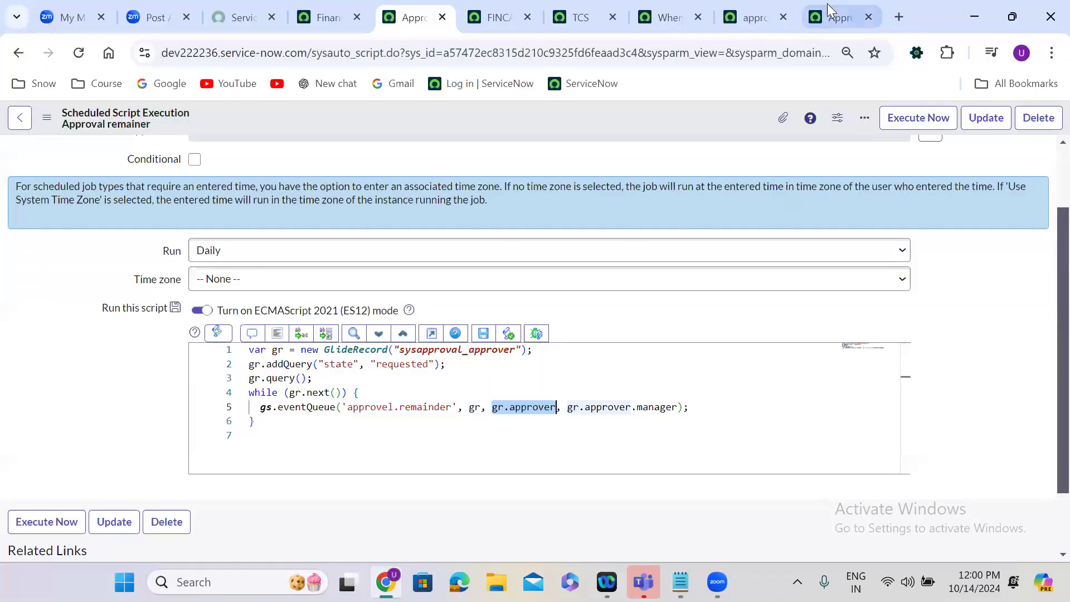
{"action": "left_click", "coordinate": [827, 4]}
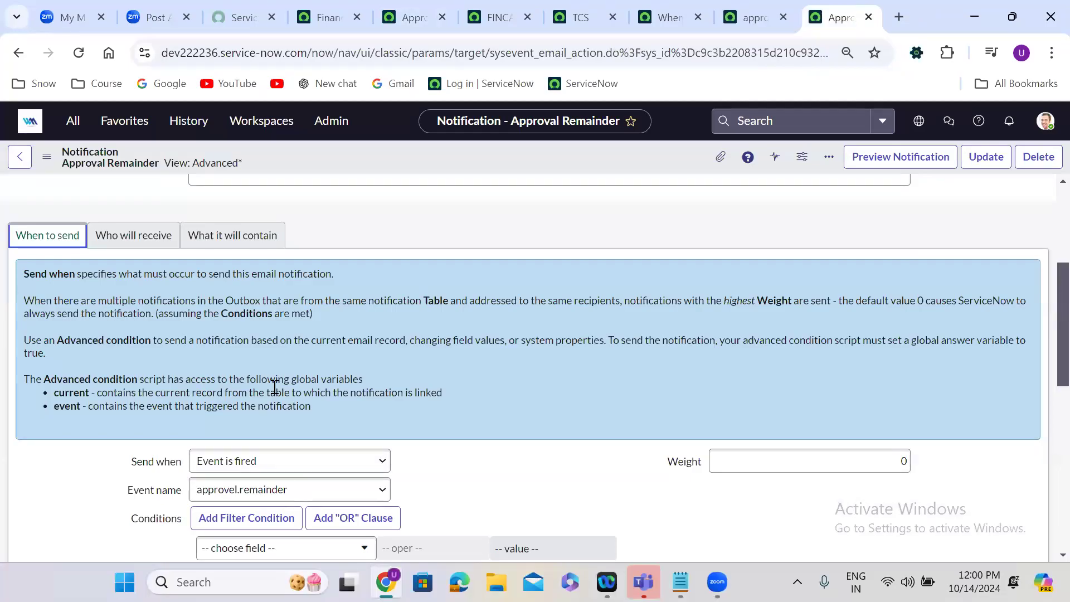
{"action": "left_click", "coordinate": [417, 562]}
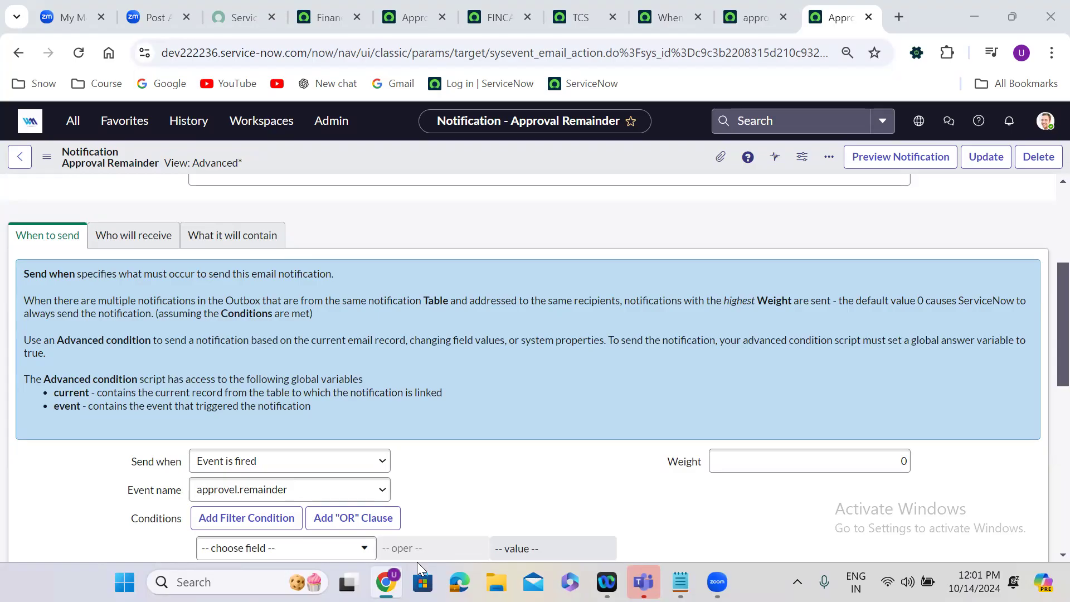
Set the When finance Case deleted business rule to run after the database operation and save the record.
{"action": "left_click", "coordinate": [664, 17]}
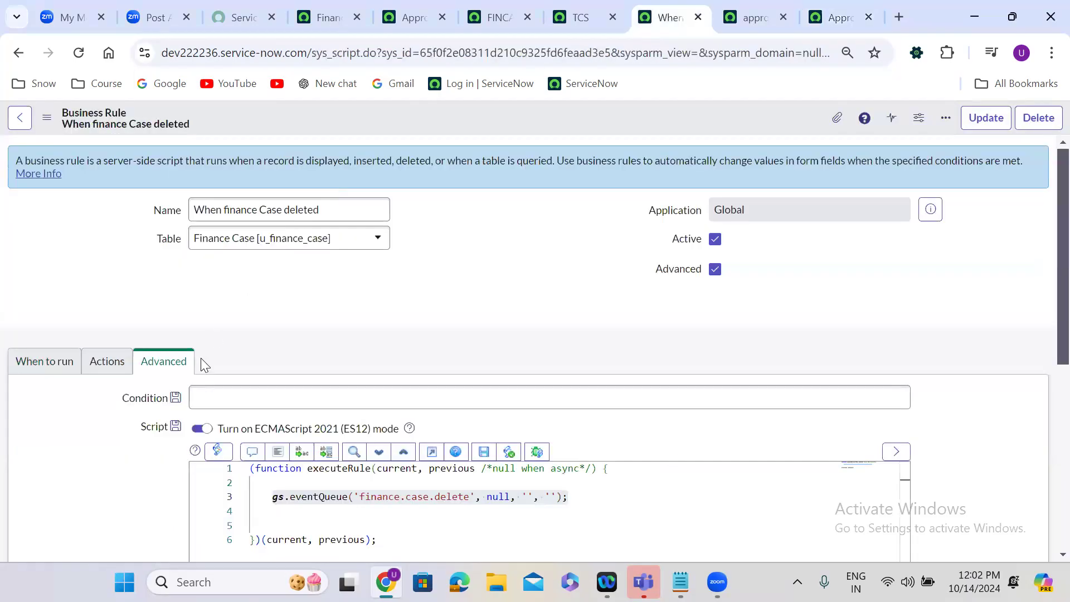
{"action": "left_click", "coordinate": [46, 369]}
{"action": "left_click", "coordinate": [217, 438]}
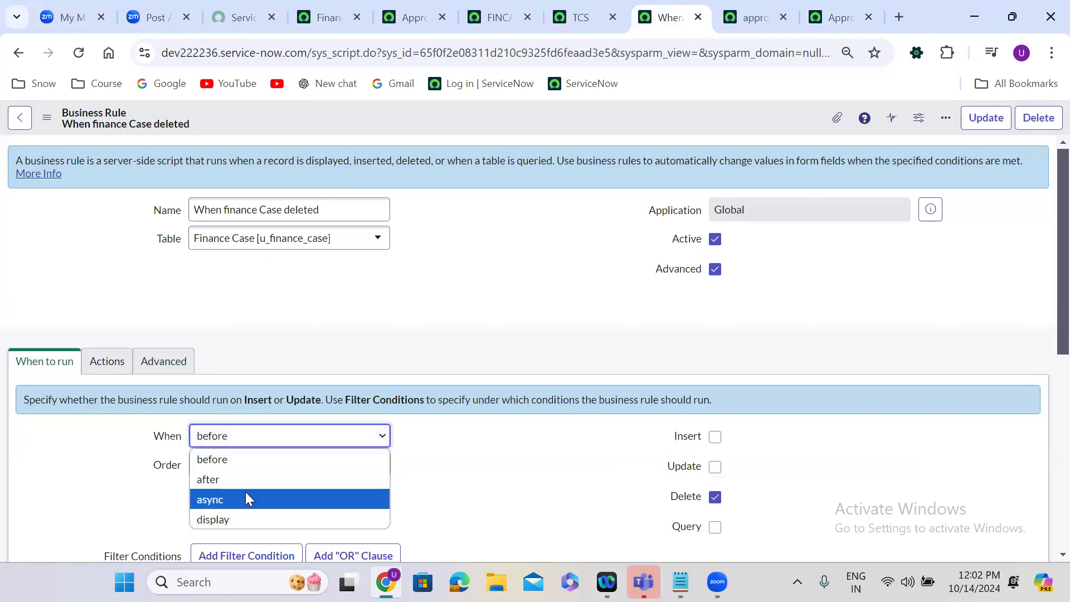
{"action": "left_click", "coordinate": [244, 480]}
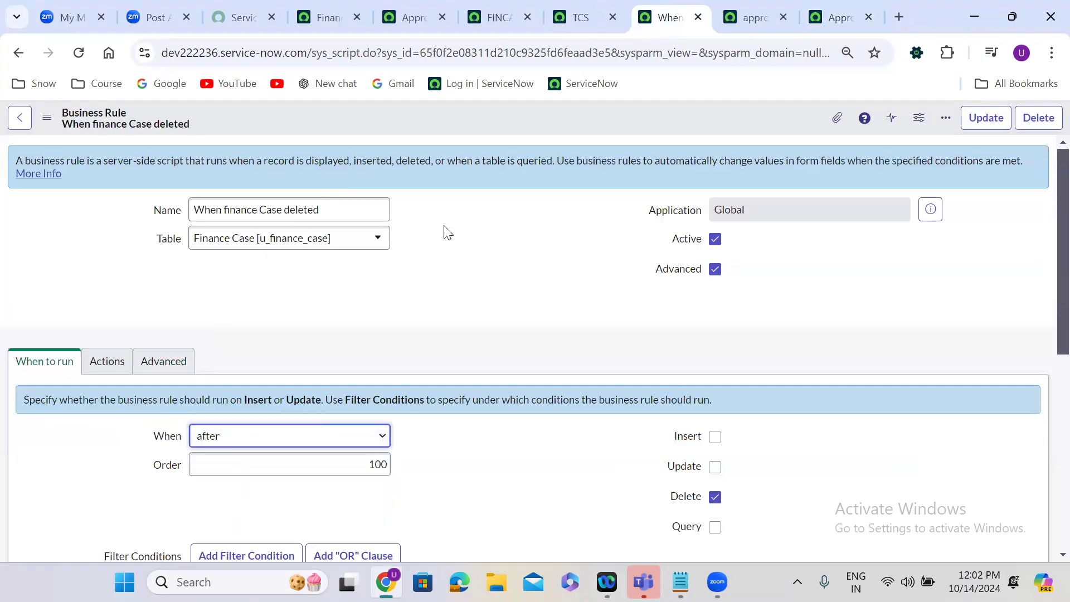
{"action": "right_click", "coordinate": [424, 121]}
{"action": "left_click", "coordinate": [444, 131]}
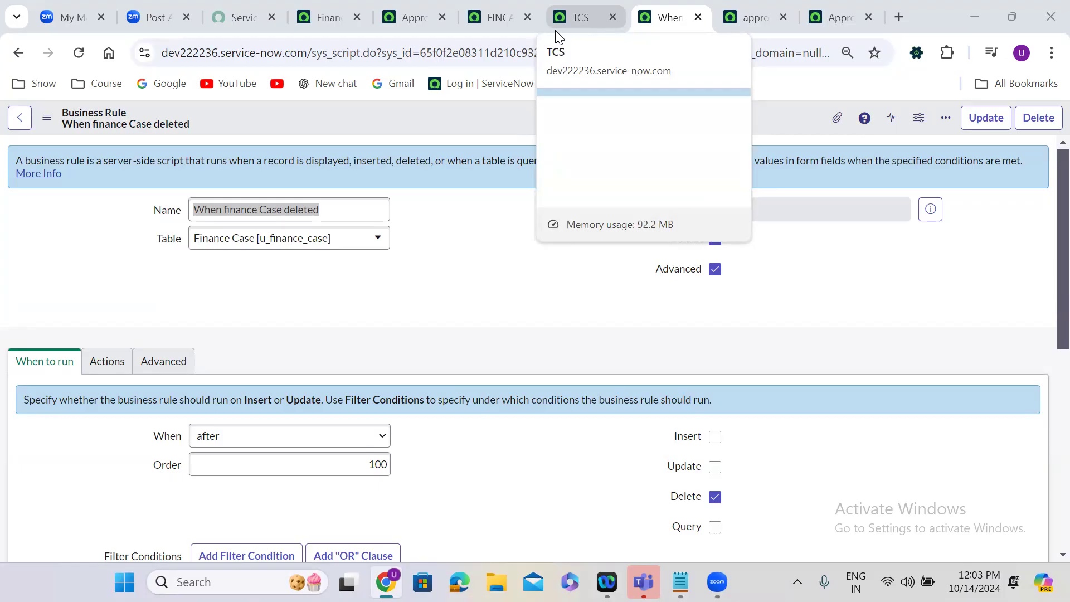
Open the Emails log under System Logs to check the emails generated today.
{"action": "left_click", "coordinate": [323, 12]}
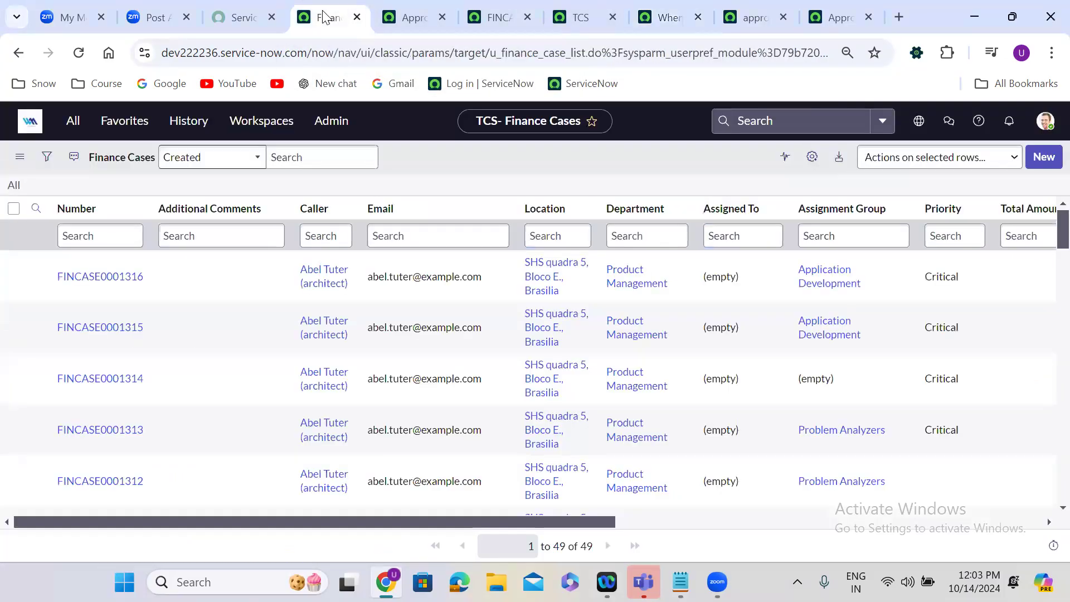
{"action": "left_click", "coordinate": [71, 125]}
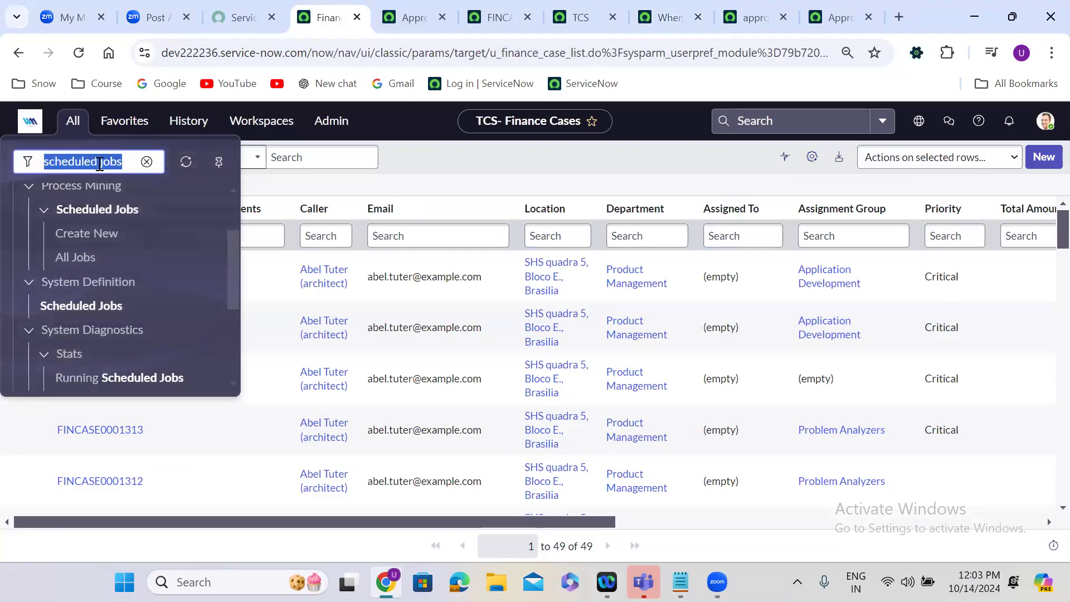
{"action": "type", "text": "emails"}
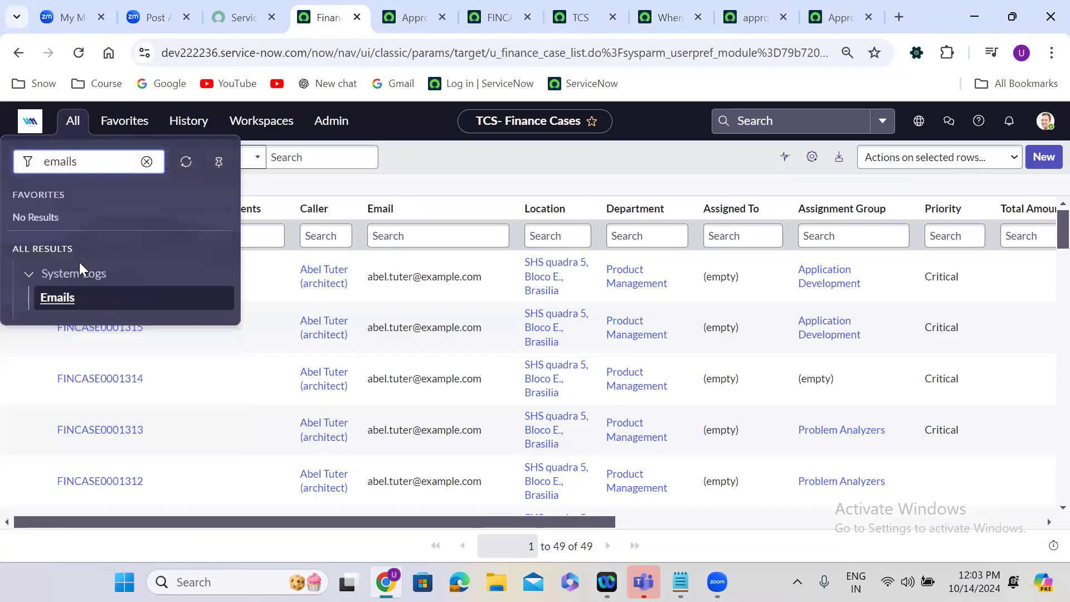
{"action": "left_click", "coordinate": [63, 294]}
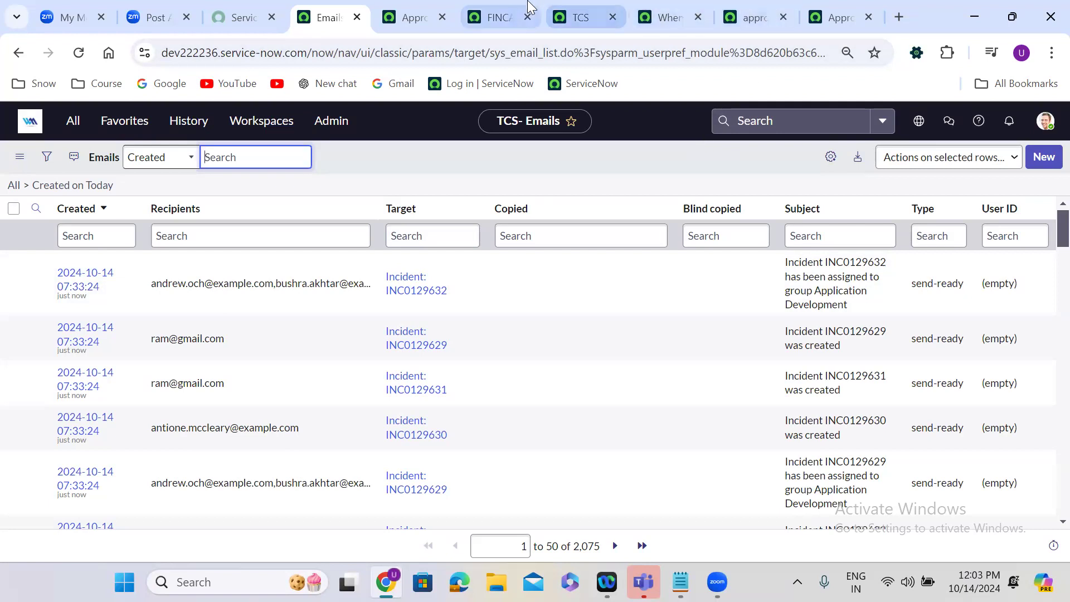
Cancel the pending deletion of the open finance case, preview its caller's record and look over the case form.
{"action": "left_click", "coordinate": [500, 2]}
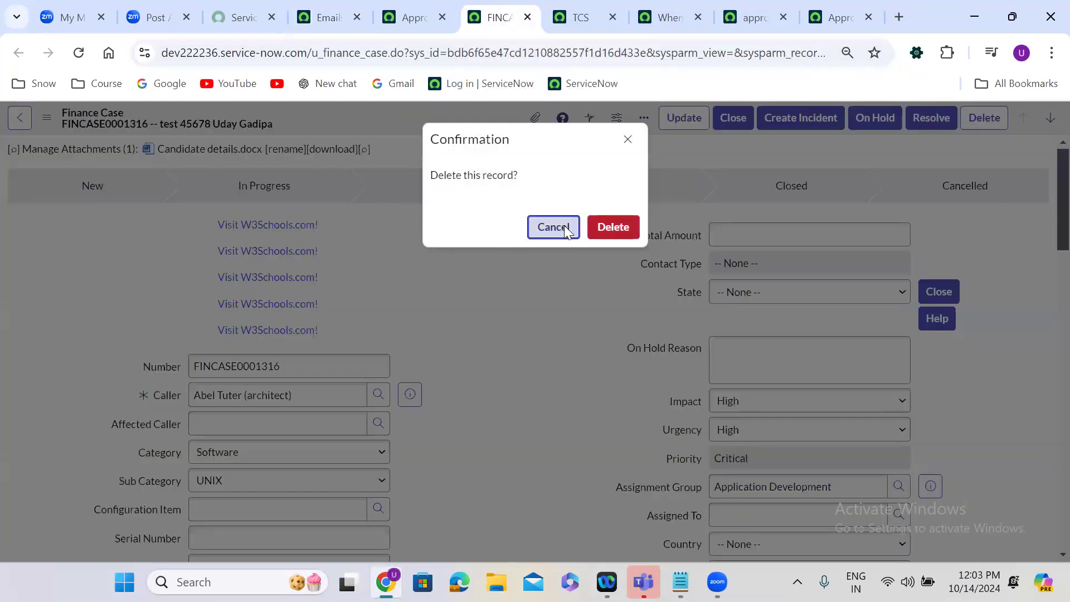
{"action": "left_click", "coordinate": [564, 225]}
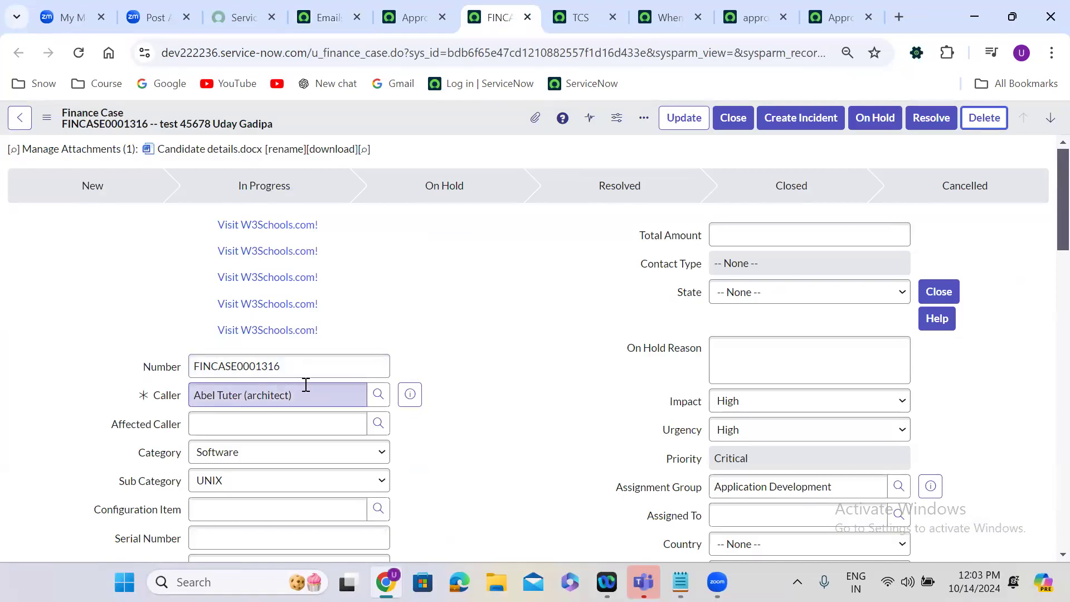
{"action": "left_click", "coordinate": [413, 392]}
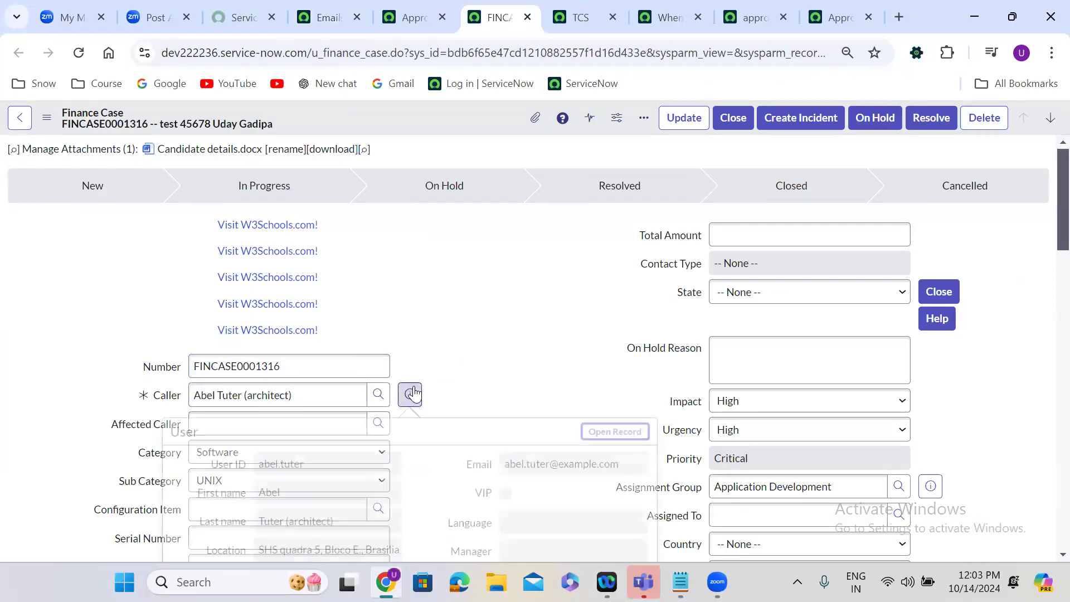
{"action": "left_click", "coordinate": [527, 350]}
{"action": "scroll", "coordinate": [527, 350], "scroll_direction": "down", "scroll_amount": 2}
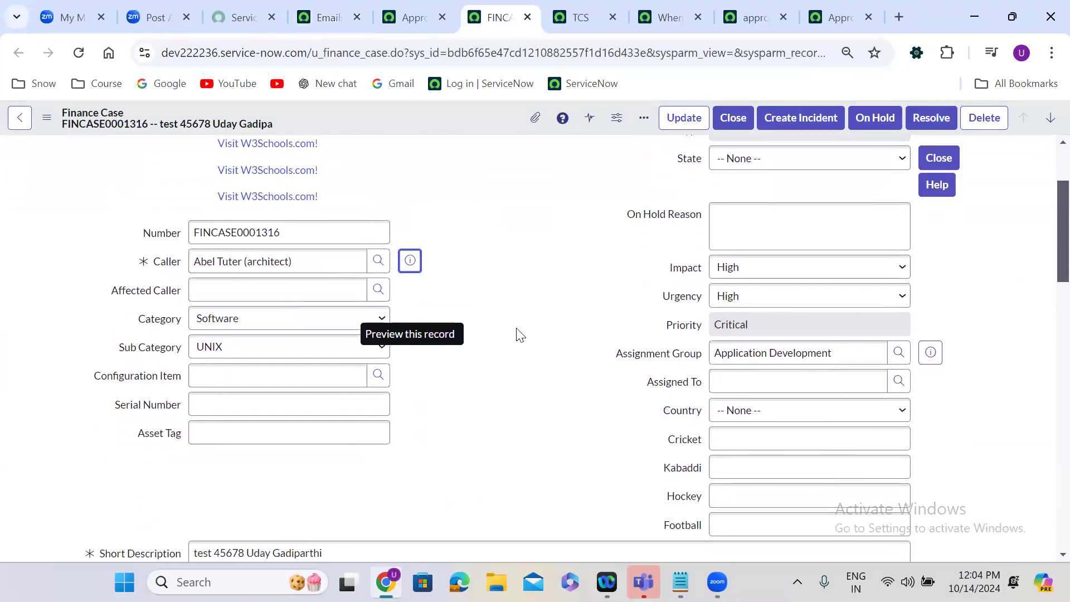
Open Email Properties under System Properties, enable outbound email sending and save the configuration.
{"action": "left_click", "coordinate": [327, 2]}
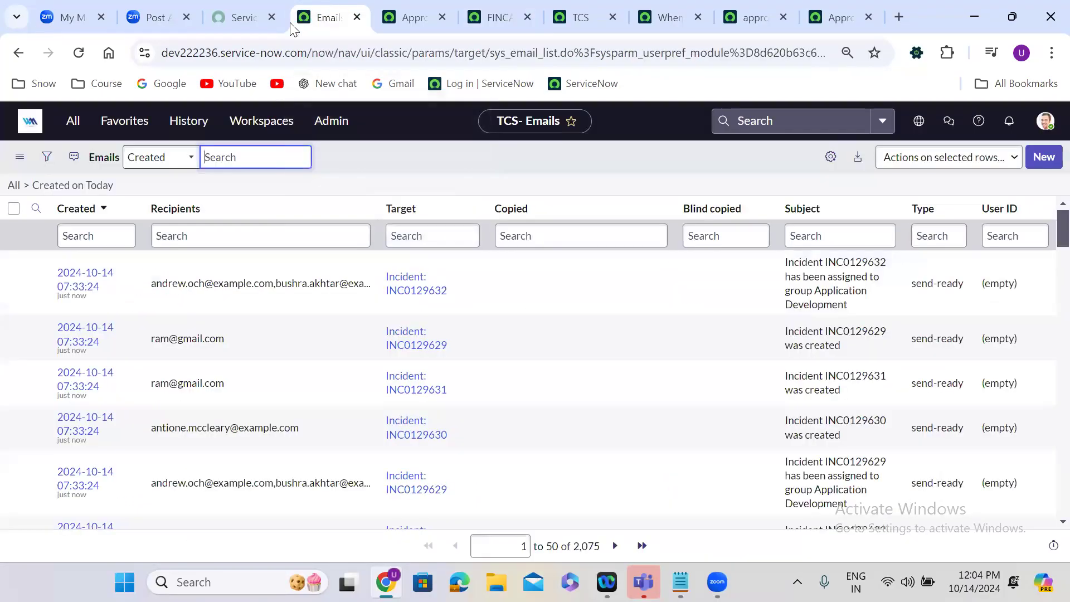
{"action": "left_click", "coordinate": [73, 121]}
{"action": "type", "text": "email"}
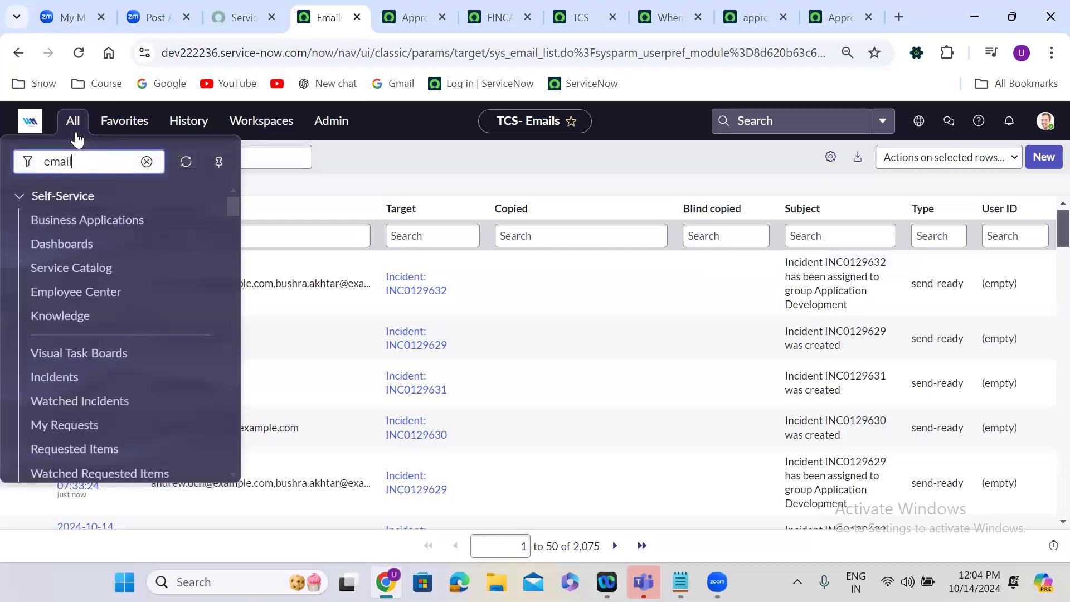
{"action": "type", "text": " proper"}
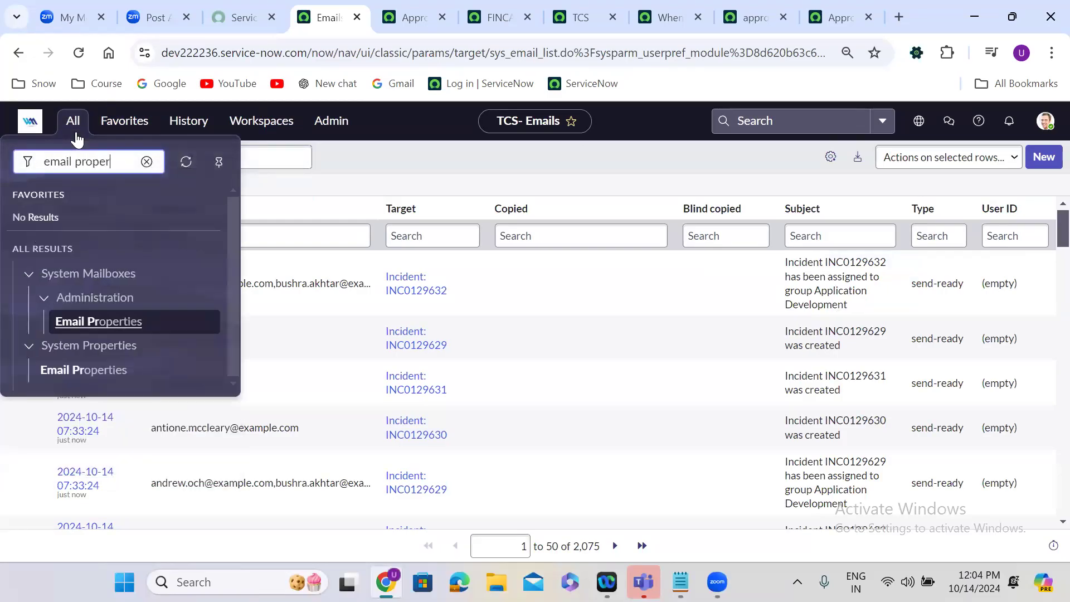
{"action": "left_click", "coordinate": [98, 371]}
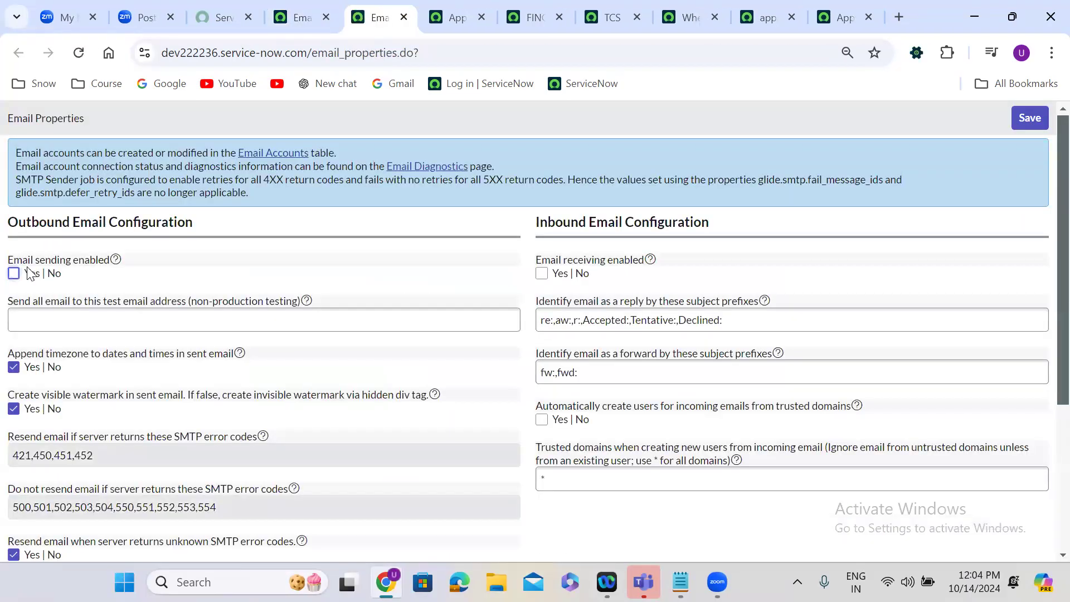
{"action": "left_click", "coordinate": [14, 273]}
{"action": "left_click", "coordinate": [1045, 120]}
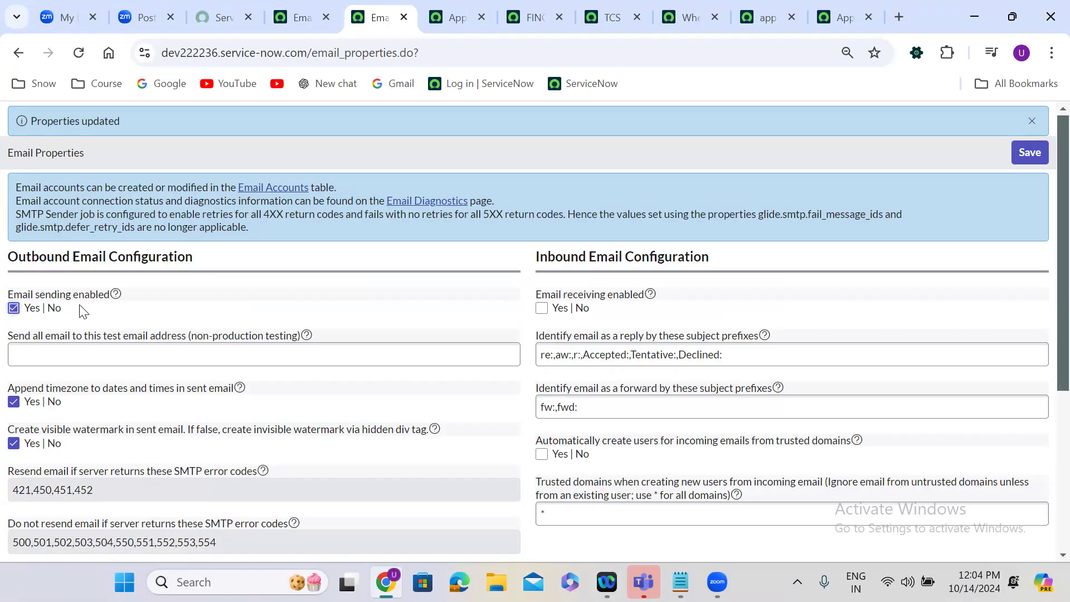
Review today's email log, the approvel.remainder event registration and the script of the When finance Case deleted business rule.
{"action": "left_click", "coordinate": [301, 17]}
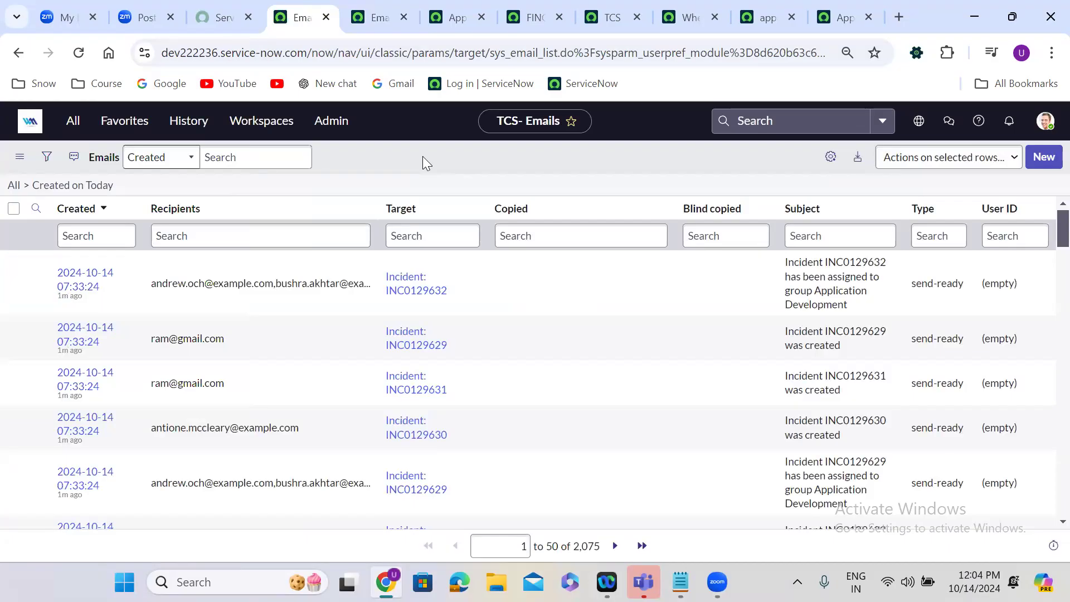
{"action": "left_click", "coordinate": [754, 14]}
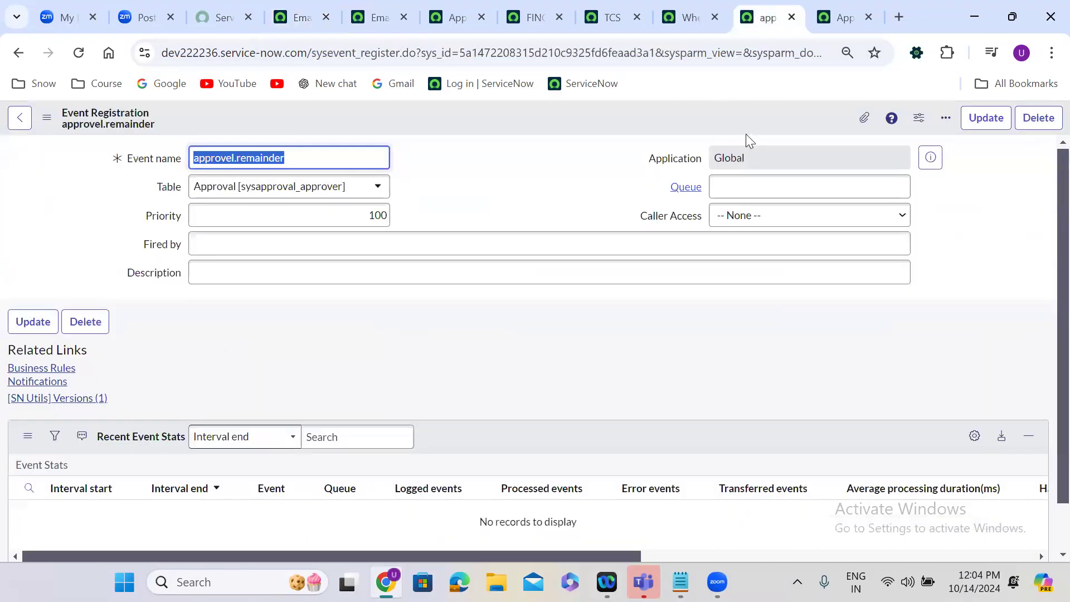
{"action": "left_click", "coordinate": [671, 16]}
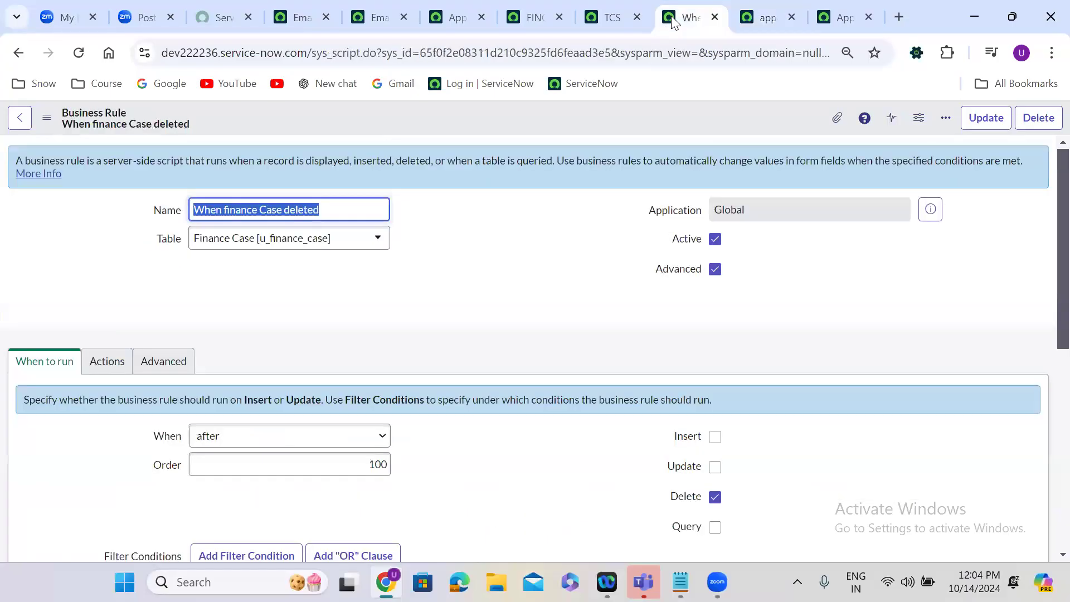
{"action": "left_click", "coordinate": [164, 361]}
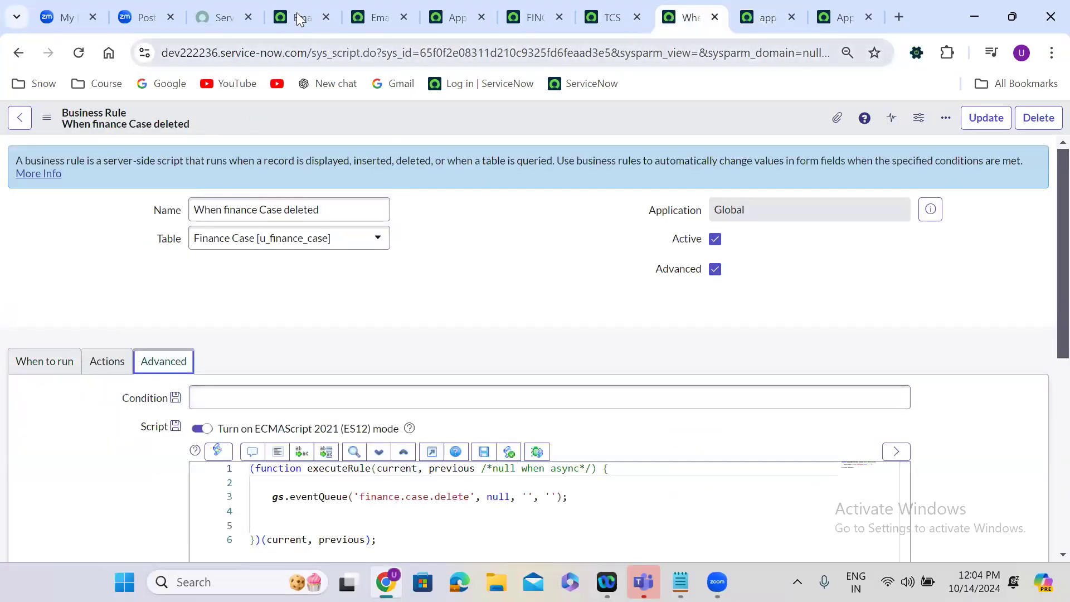
Find the event logs from the Emails list page and open the list of events created today.
{"action": "left_click", "coordinate": [279, 18]}
{"action": "left_click", "coordinate": [73, 120]}
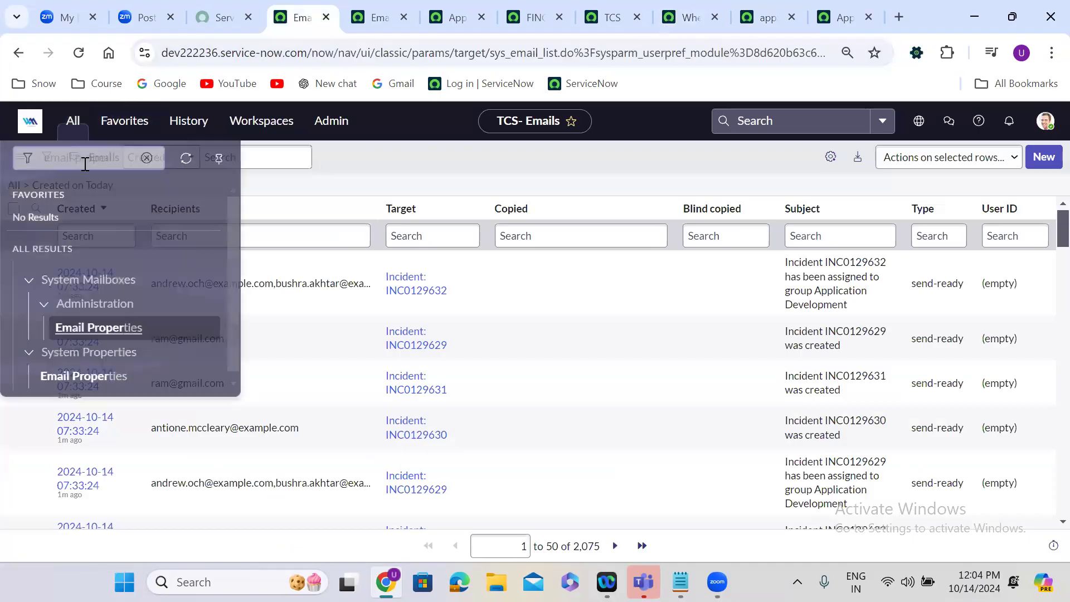
{"action": "type", "text": "event l"}
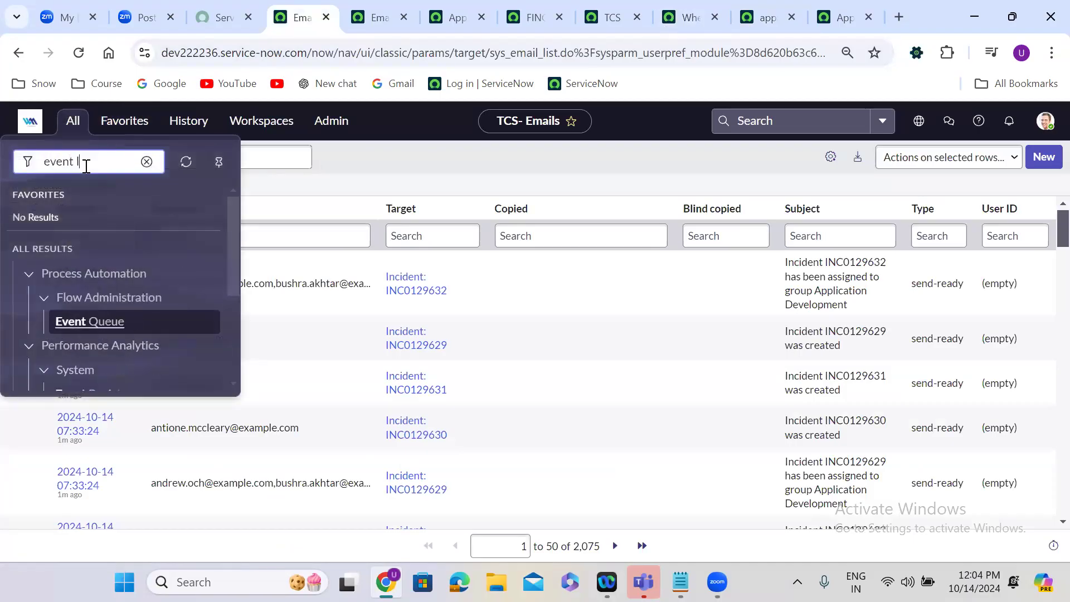
{"action": "type", "text": "ogs\\"}
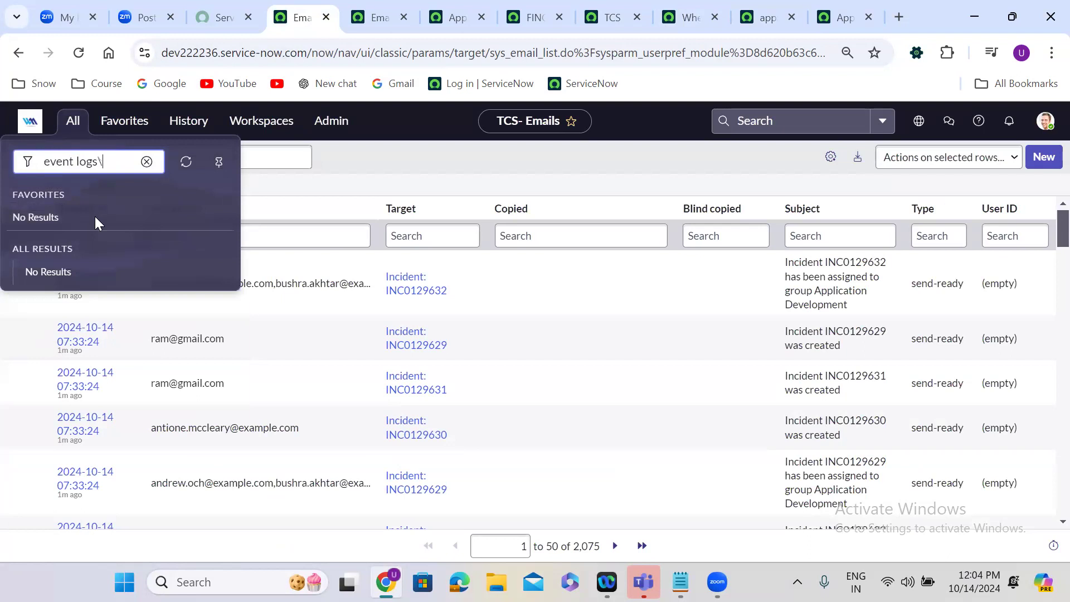
{"action": "key", "text": "BackSpace"}
{"action": "left_click", "coordinate": [82, 328]}
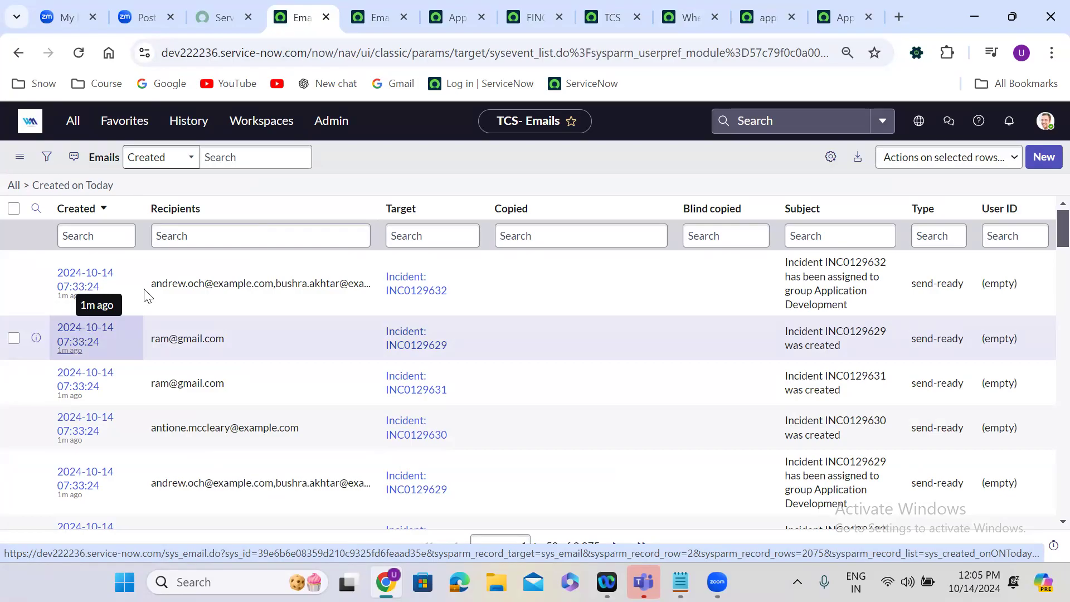
Copy the event name approvel.remainder from its registration record and filter today's Events list by that name.
{"action": "left_click", "coordinate": [766, 8]}
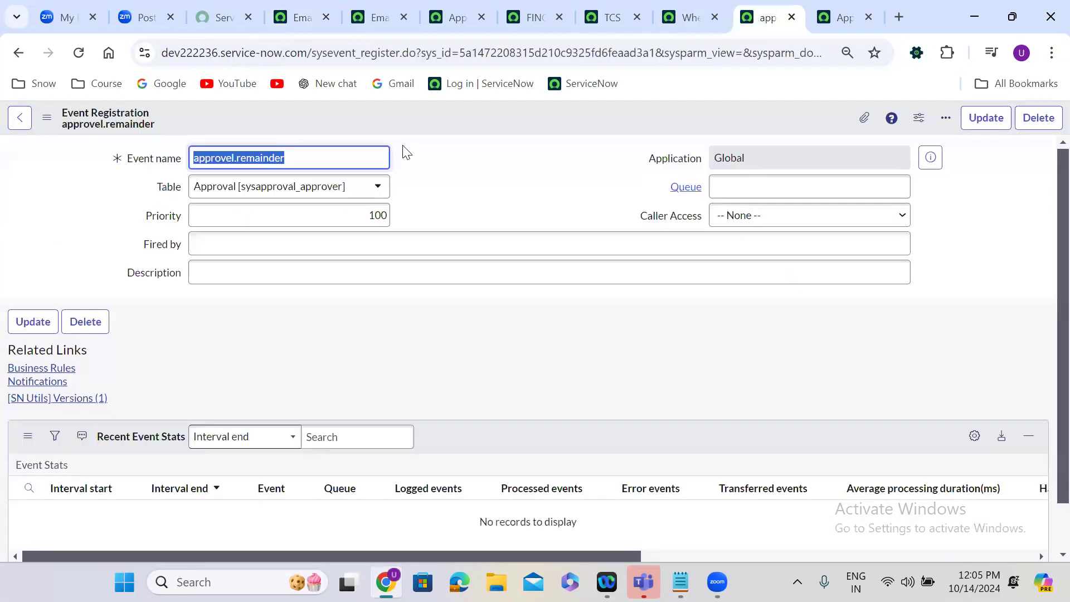
{"action": "left_click", "coordinate": [490, 143]}
{"action": "left_click", "coordinate": [334, 151]}
{"action": "key", "text": "ctrl+a"}
{"action": "key", "text": "ctrl+c"}
{"action": "left_click", "coordinate": [365, 7]}
{"action": "left_click", "coordinate": [301, 13]}
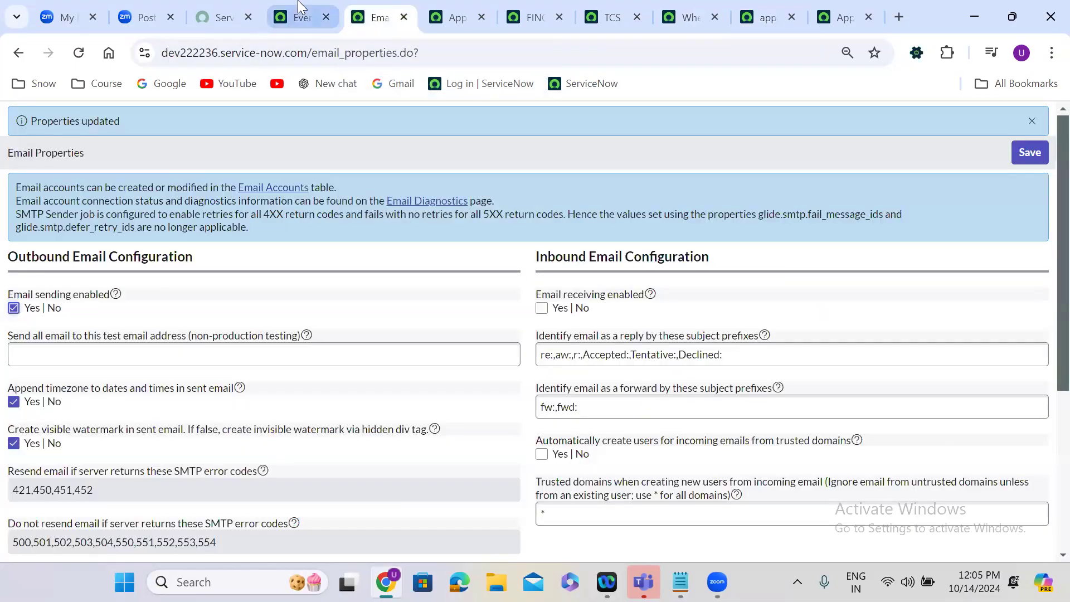
{"action": "left_click", "coordinate": [212, 233]}
{"action": "key", "text": "ctrl+v"}
{"action": "key", "text": "Return"}
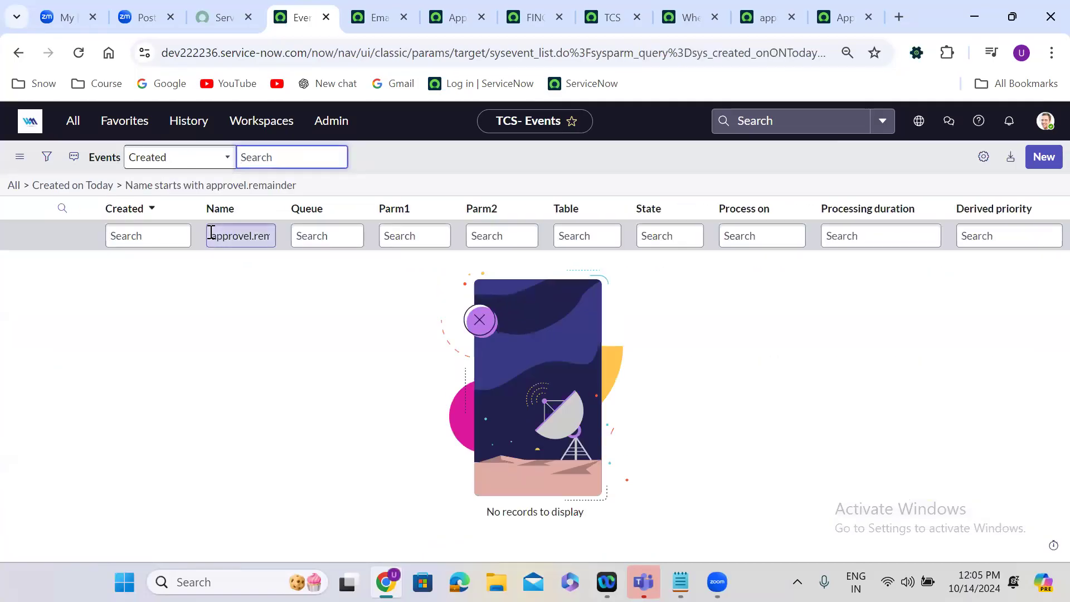
Check the approvel.remainder event registration again and examine the eventQueue call in the When finance Case deleted business rule.
{"action": "left_click", "coordinate": [759, 16]}
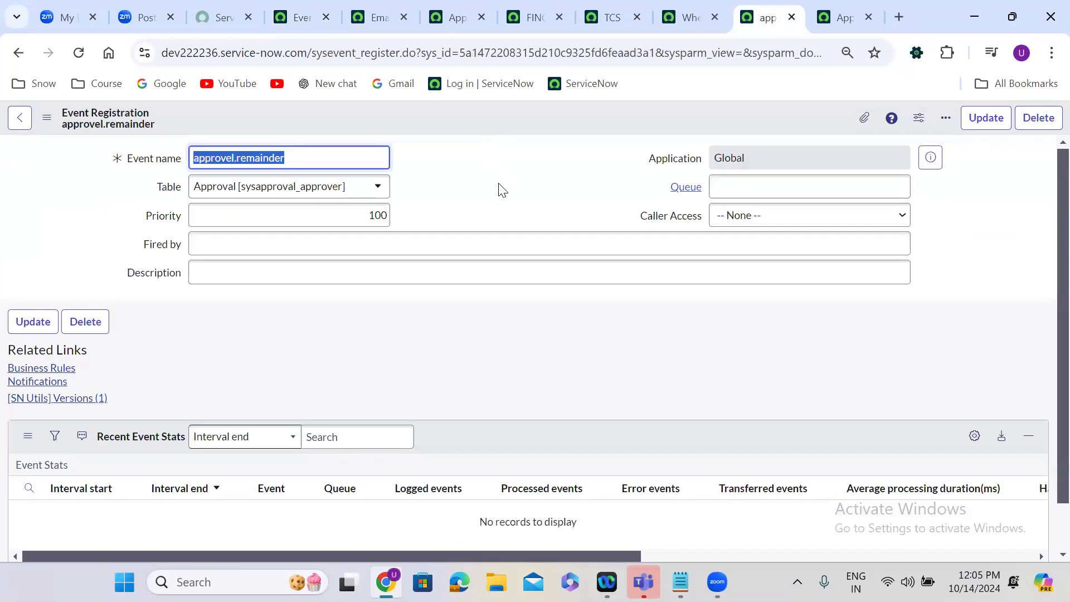
{"action": "left_click", "coordinate": [694, 13]}
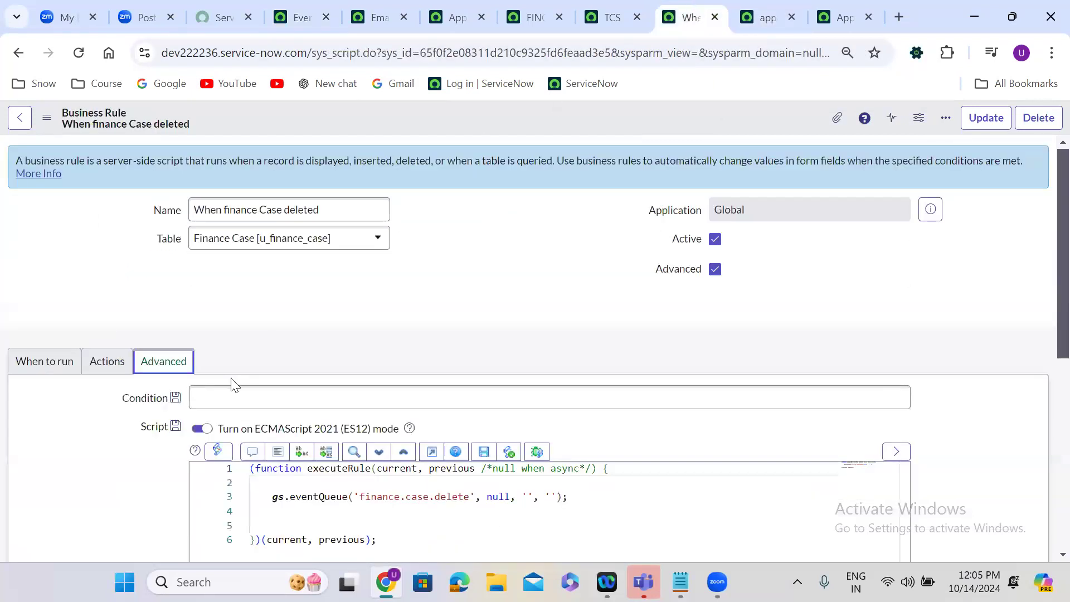
{"action": "left_click", "coordinate": [341, 322]}
{"action": "scroll", "coordinate": [342, 321], "scroll_direction": "down", "scroll_amount": 2}
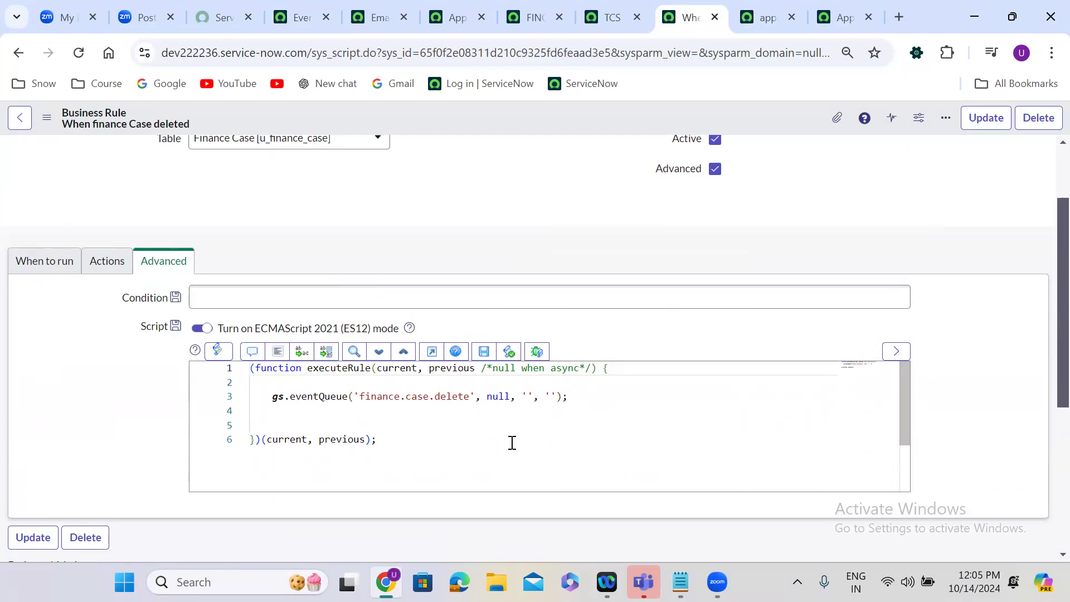
Add the Processed column to the Events list and place it between Parm2 and Table.
{"action": "left_click", "coordinate": [308, 14]}
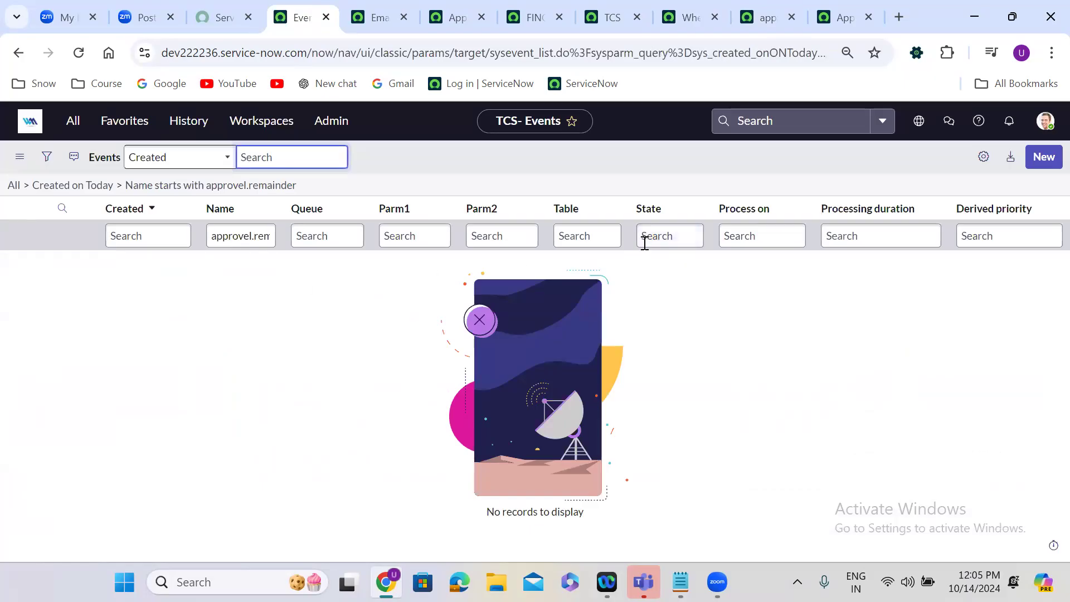
{"action": "left_click", "coordinate": [983, 157]}
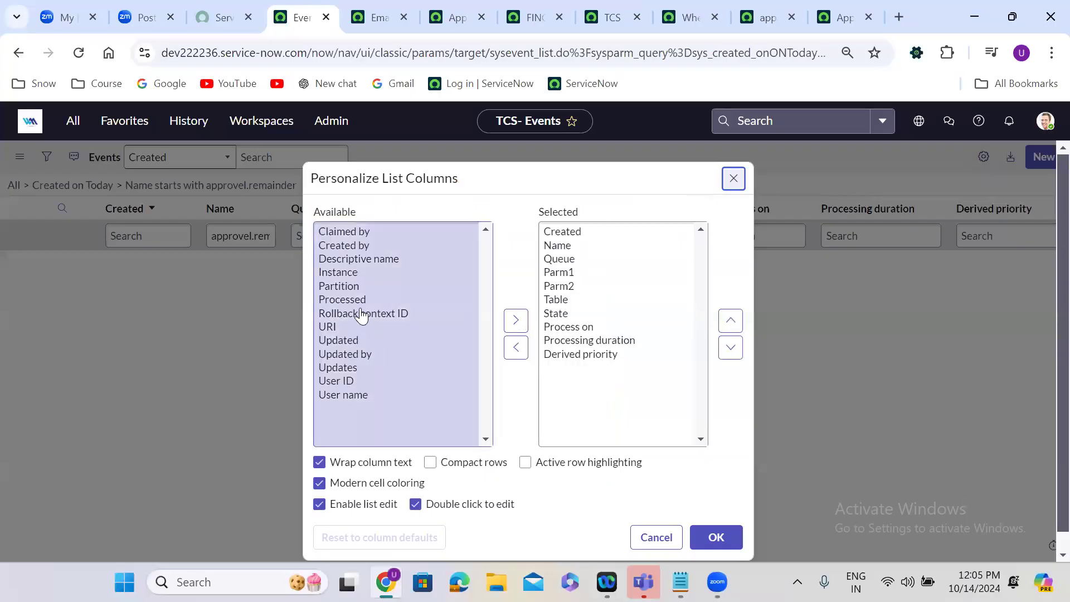
{"action": "double_click", "coordinate": [357, 302]}
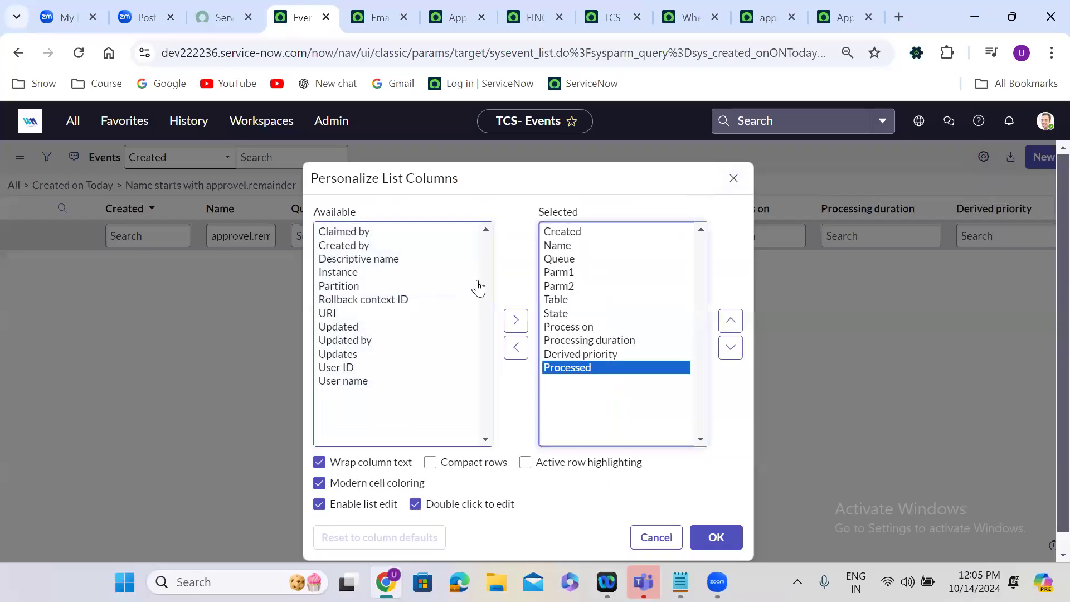
{"action": "left_click", "coordinate": [731, 321]}
{"action": "left_click", "coordinate": [731, 321]}
{"action": "left_click", "coordinate": [731, 321]}
{"action": "left_click", "coordinate": [731, 321]}
{"action": "left_click", "coordinate": [731, 321]}
{"action": "left_click", "coordinate": [717, 537]}
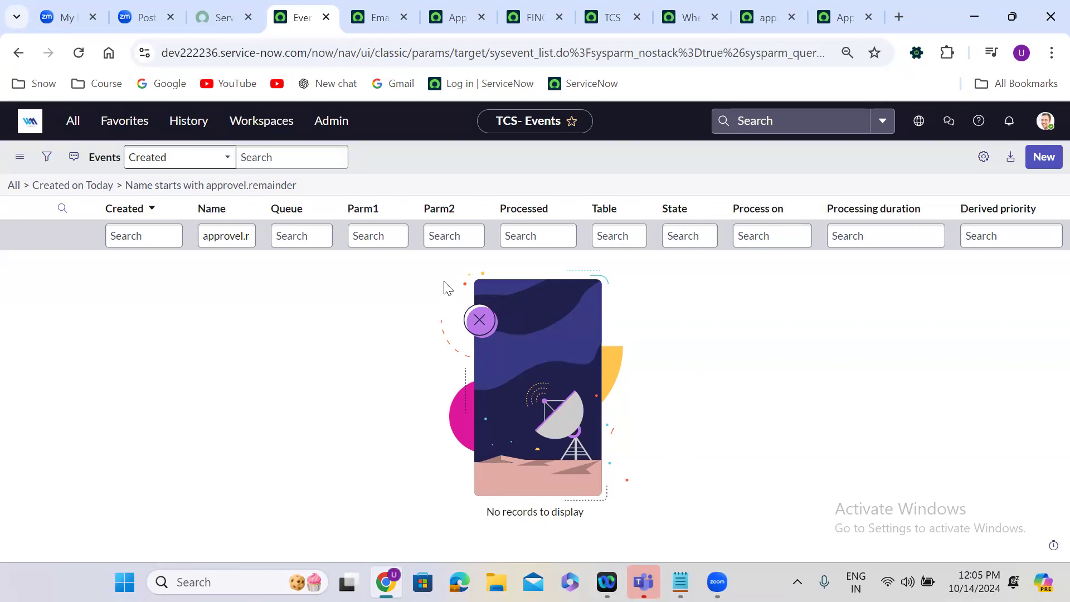
{"action": "left_click", "coordinate": [506, 236]}
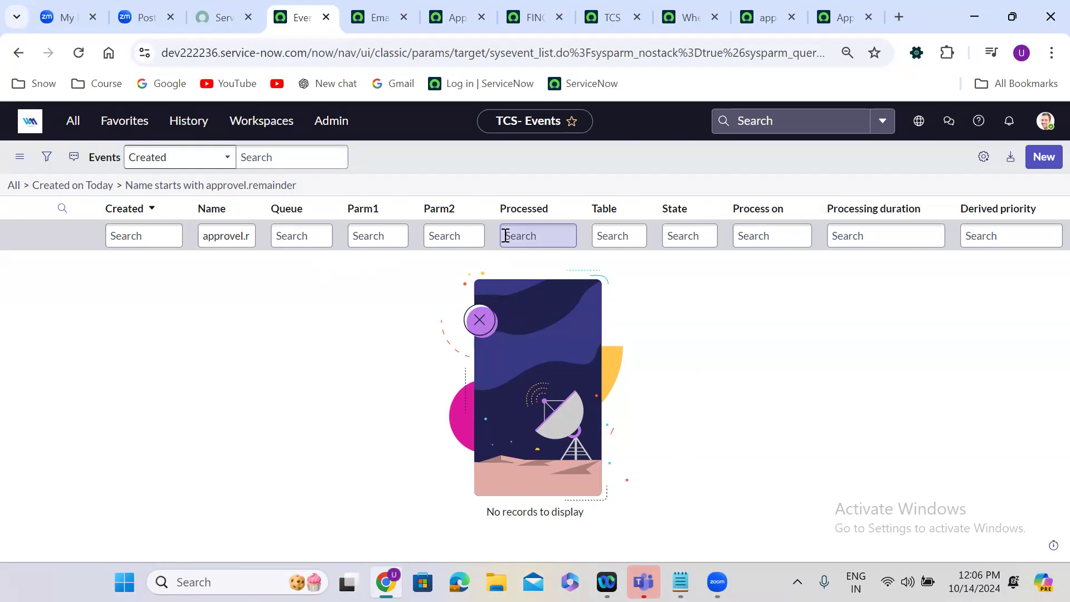
Review the recipient settings of the Approval Remainder notification, including the event parm 1 and parm 2 options.
{"action": "left_click", "coordinate": [844, 17]}
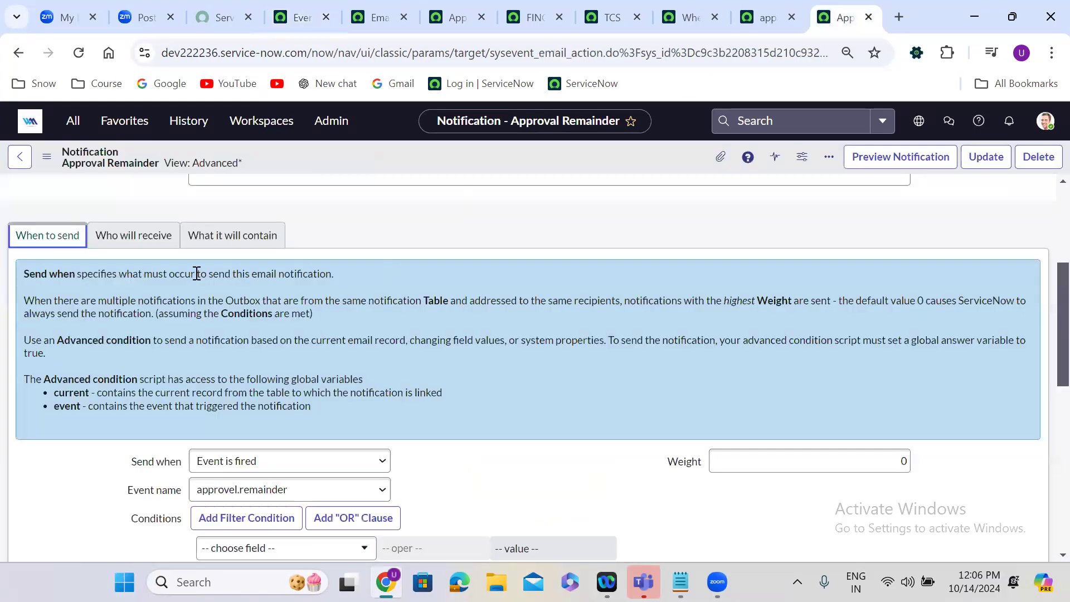
{"action": "left_click", "coordinate": [146, 236]}
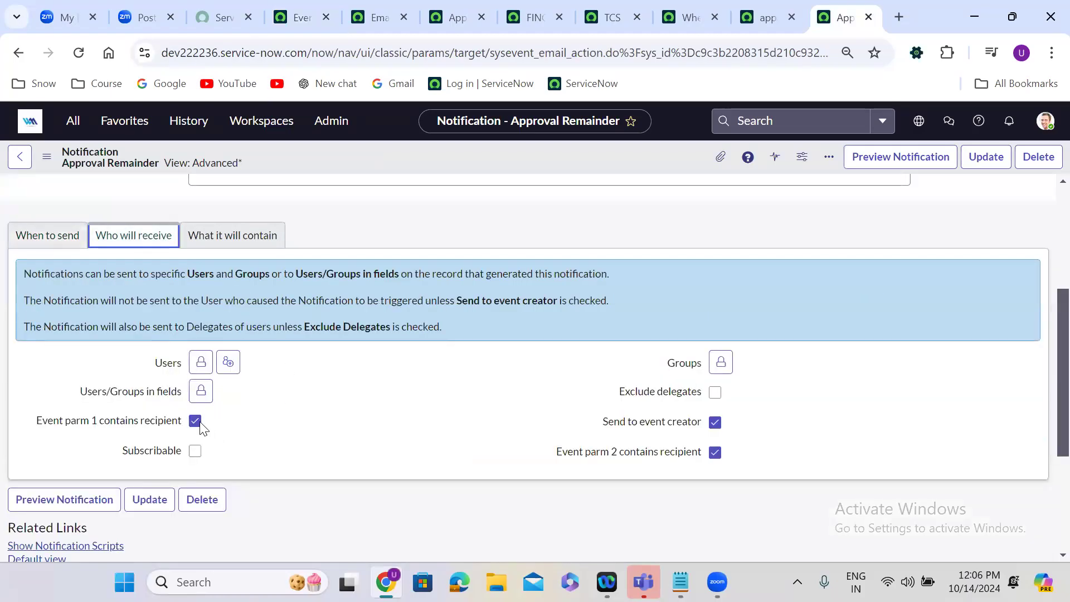